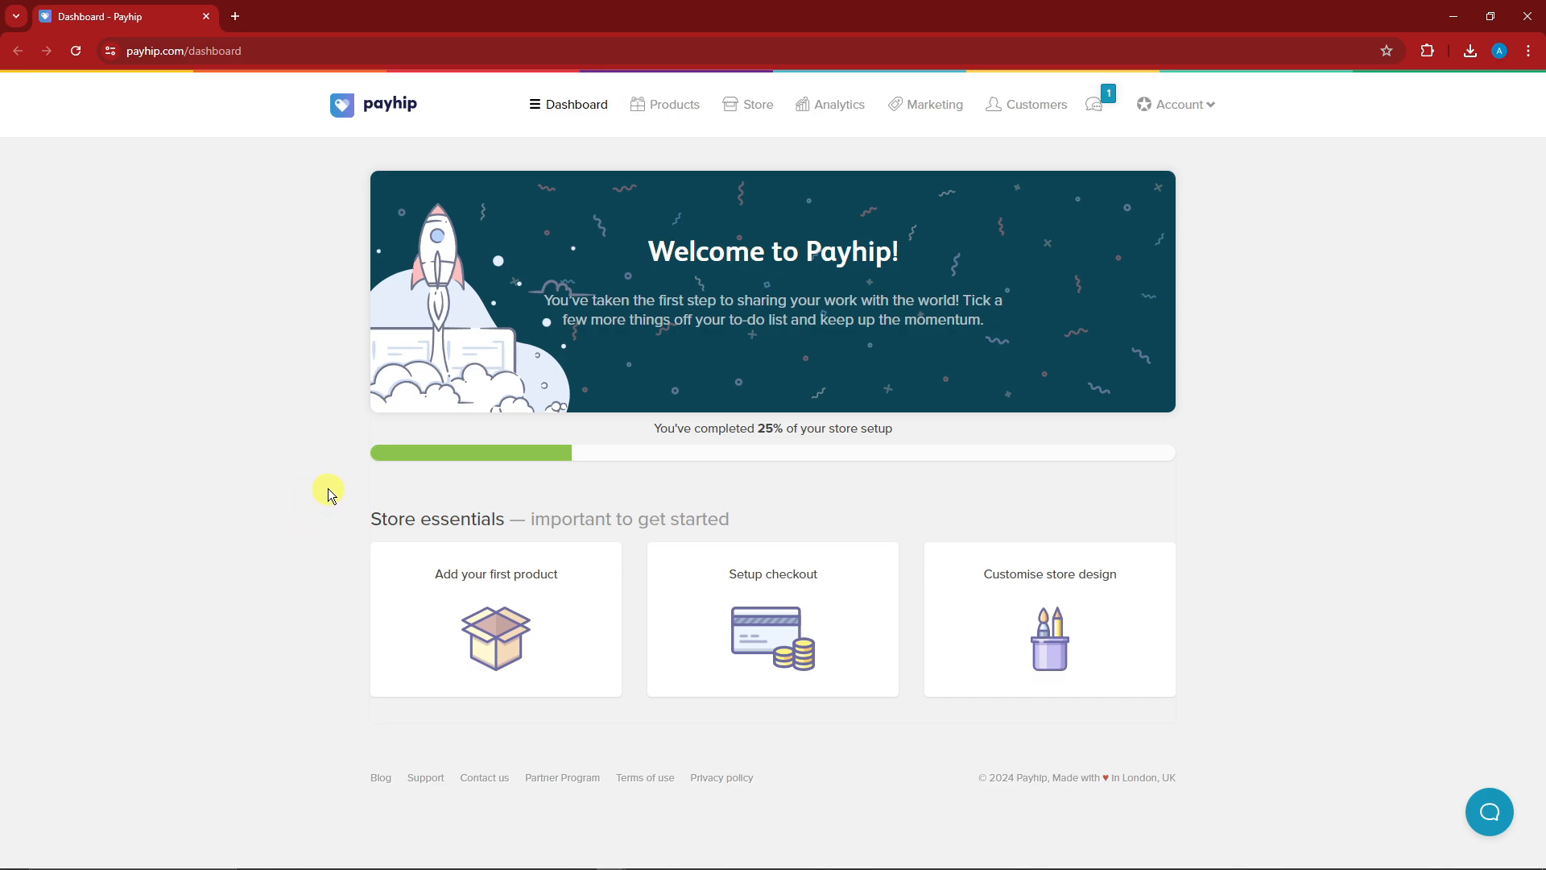
# Look over the account options and the store and analytics sections, returning to the dashboard.
pyautogui.click(1211, 105)
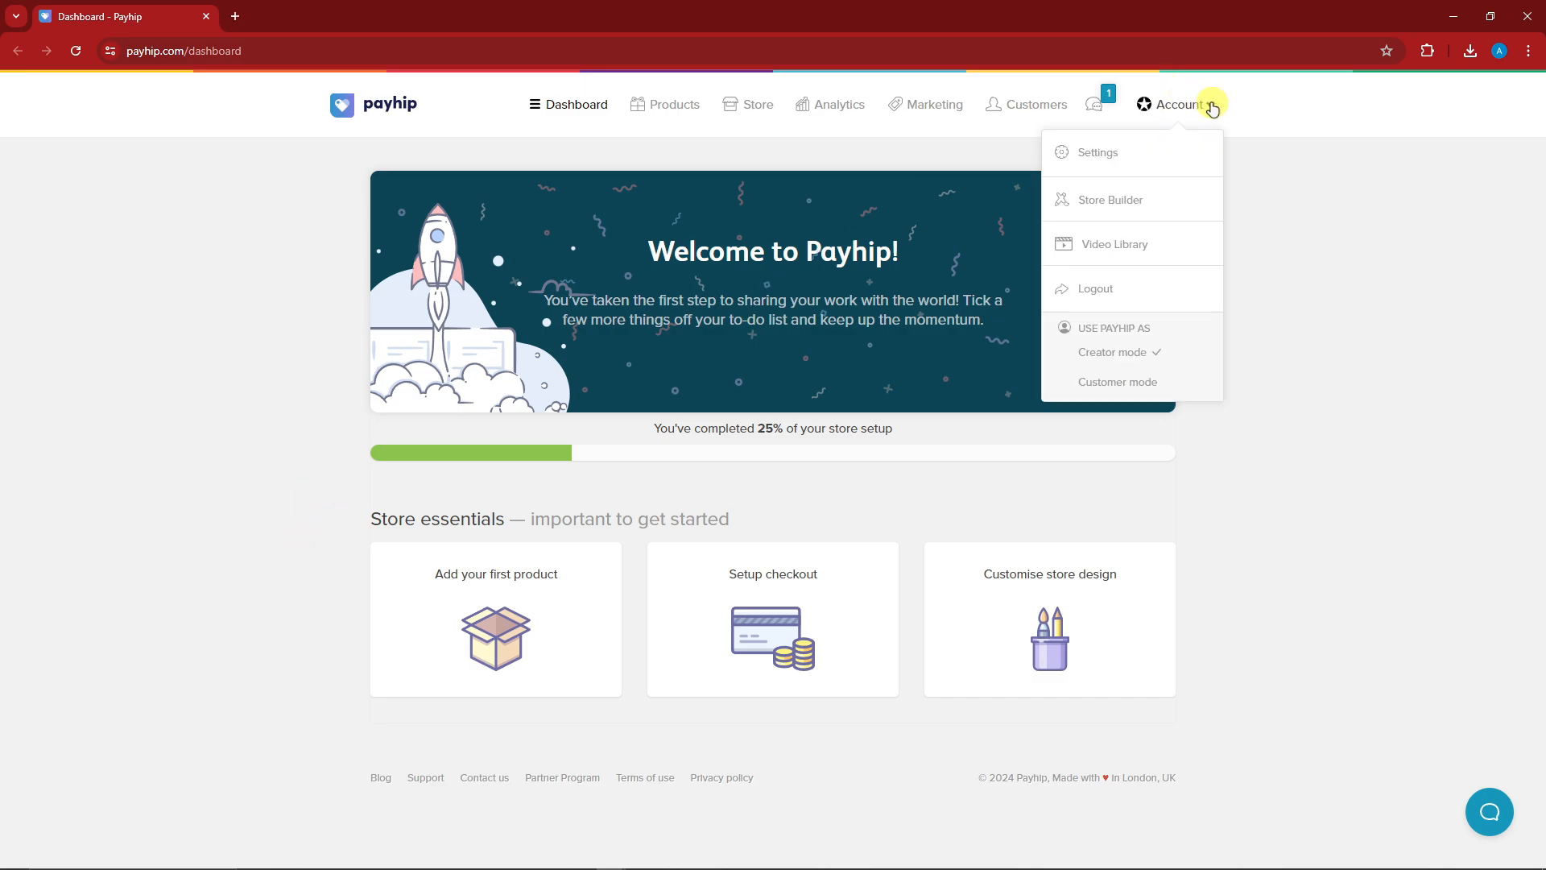
pyautogui.click(1324, 141)
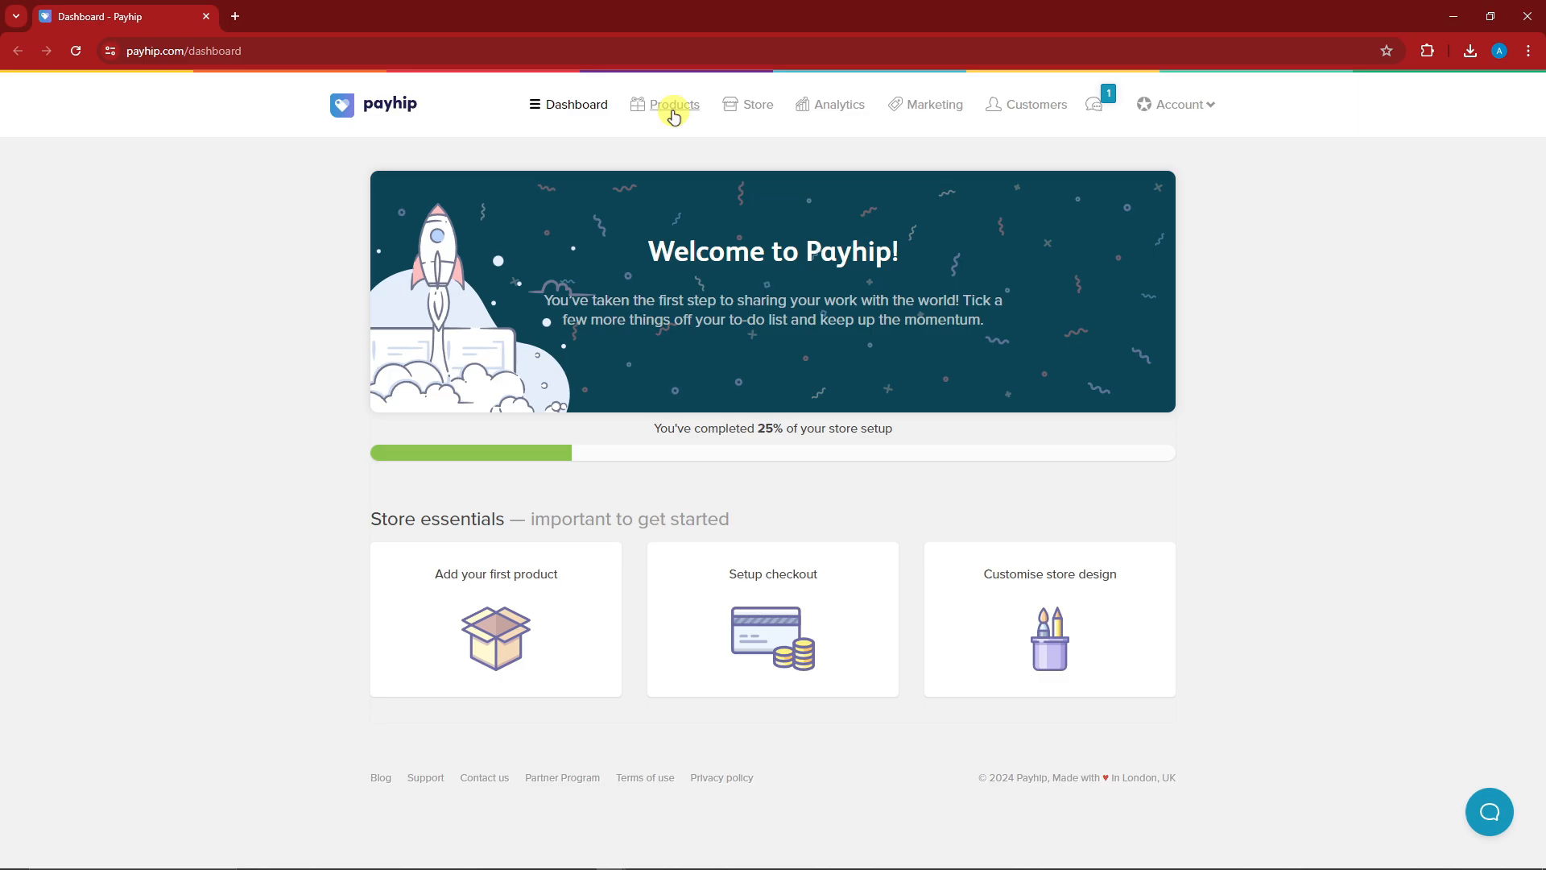
pyautogui.click(747, 105)
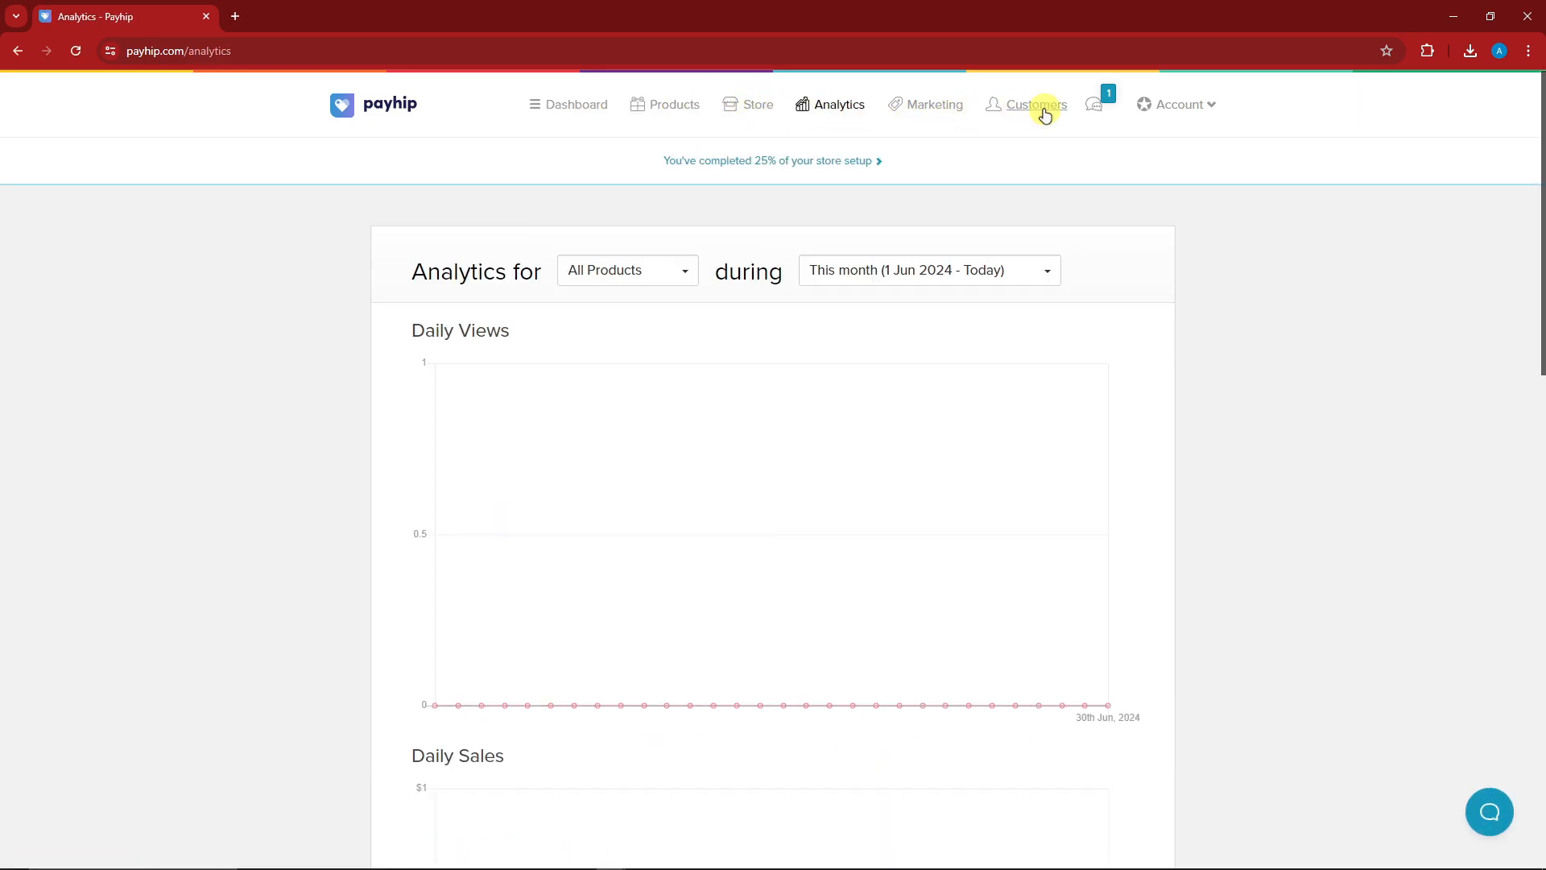
pyautogui.click(581, 105)
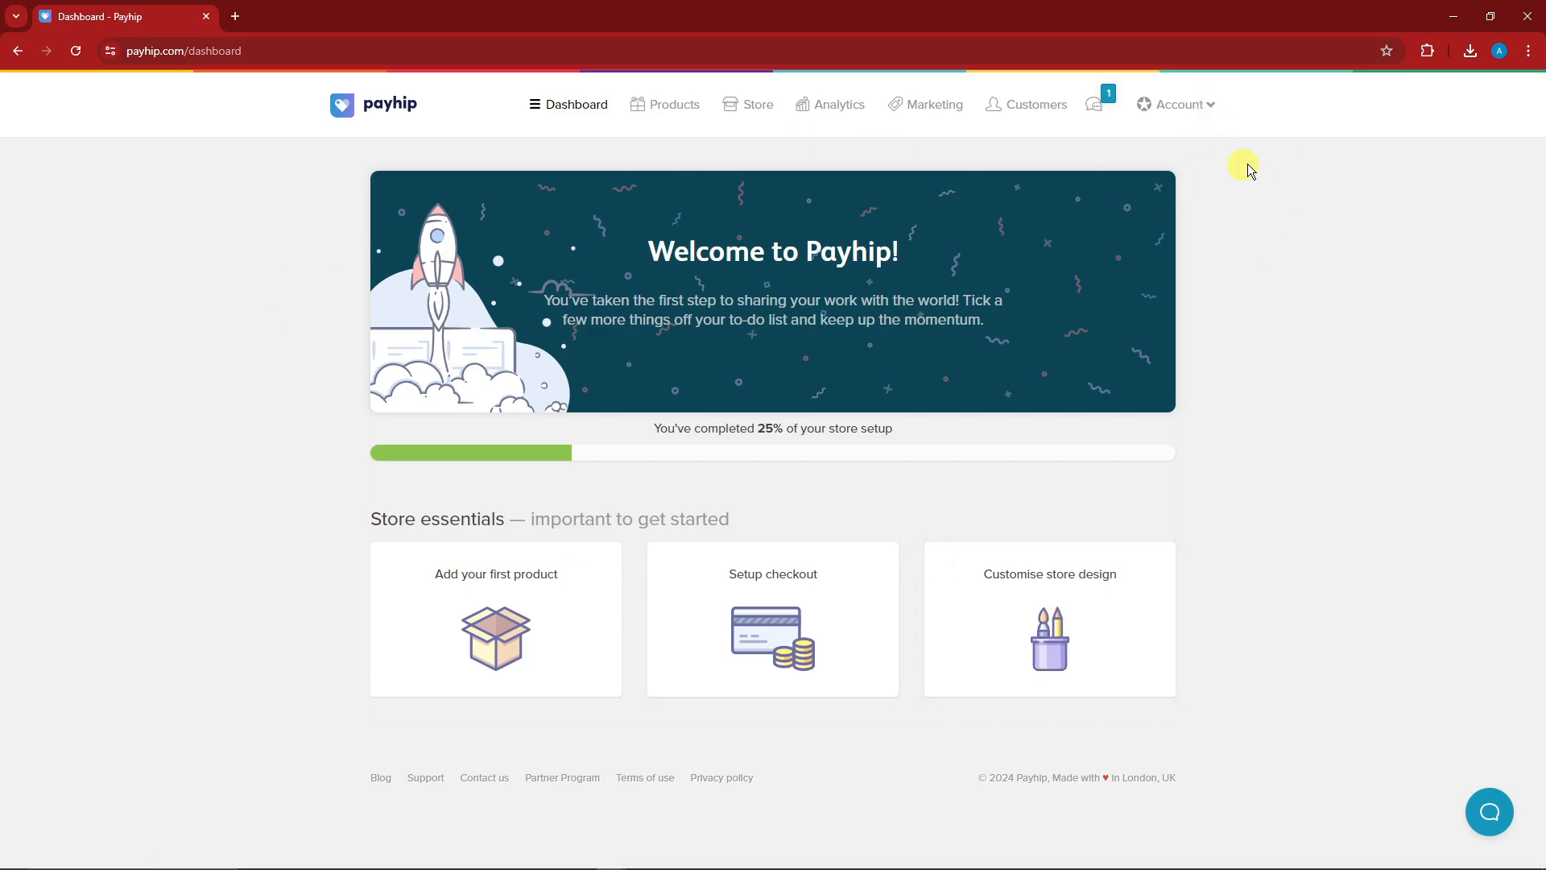
# Open the account settings and examine the store name, language, timezone and username fields.
pyautogui.click(1213, 107)
pyautogui.click(1102, 152)
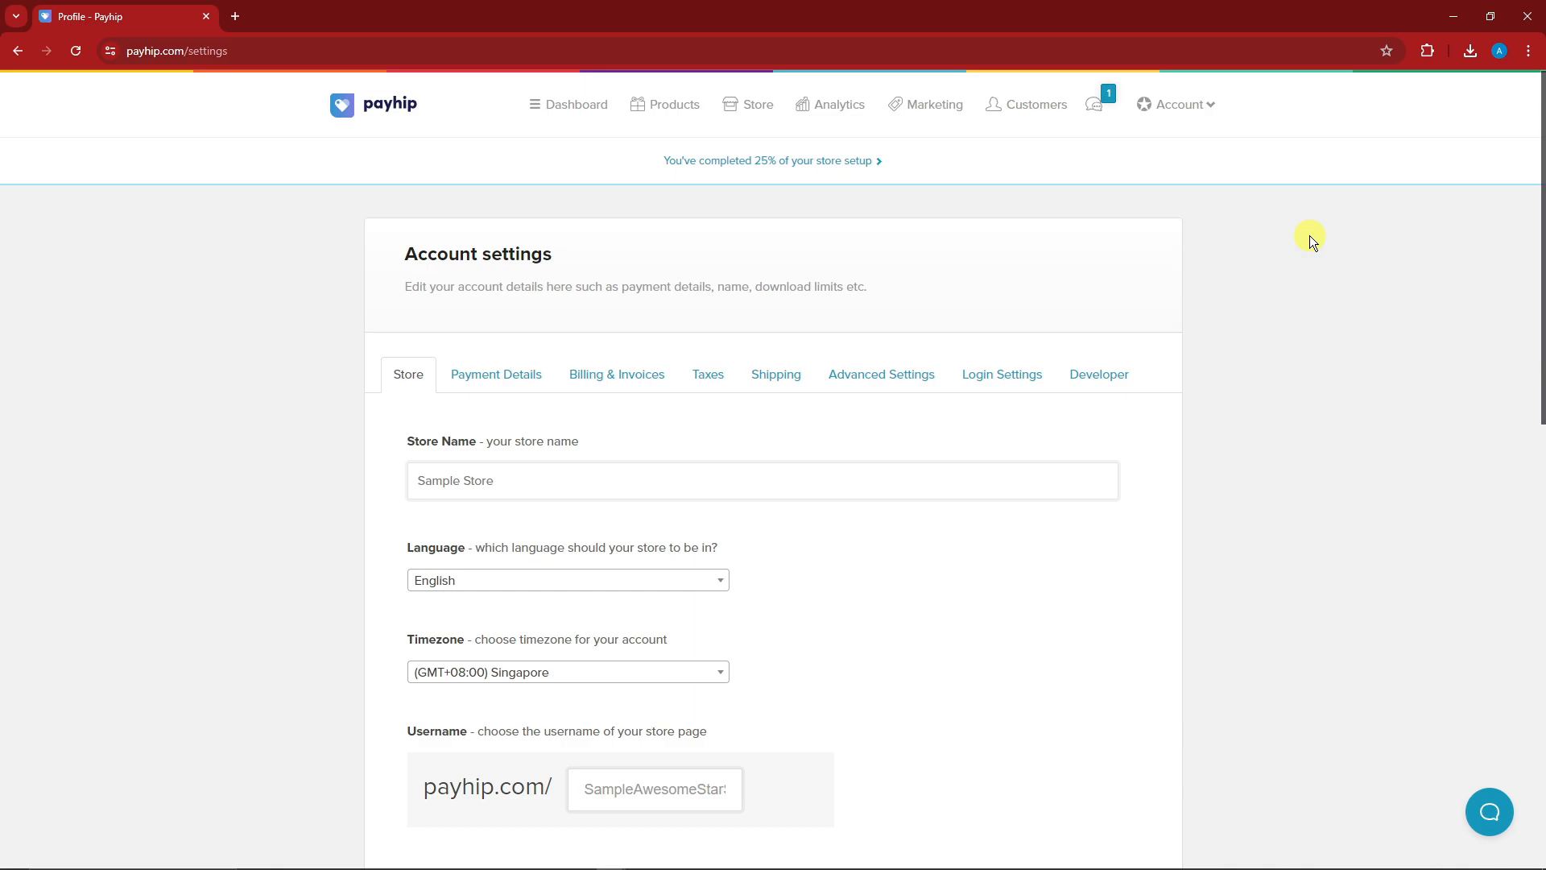
pyautogui.scroll(-3, 543, 364)
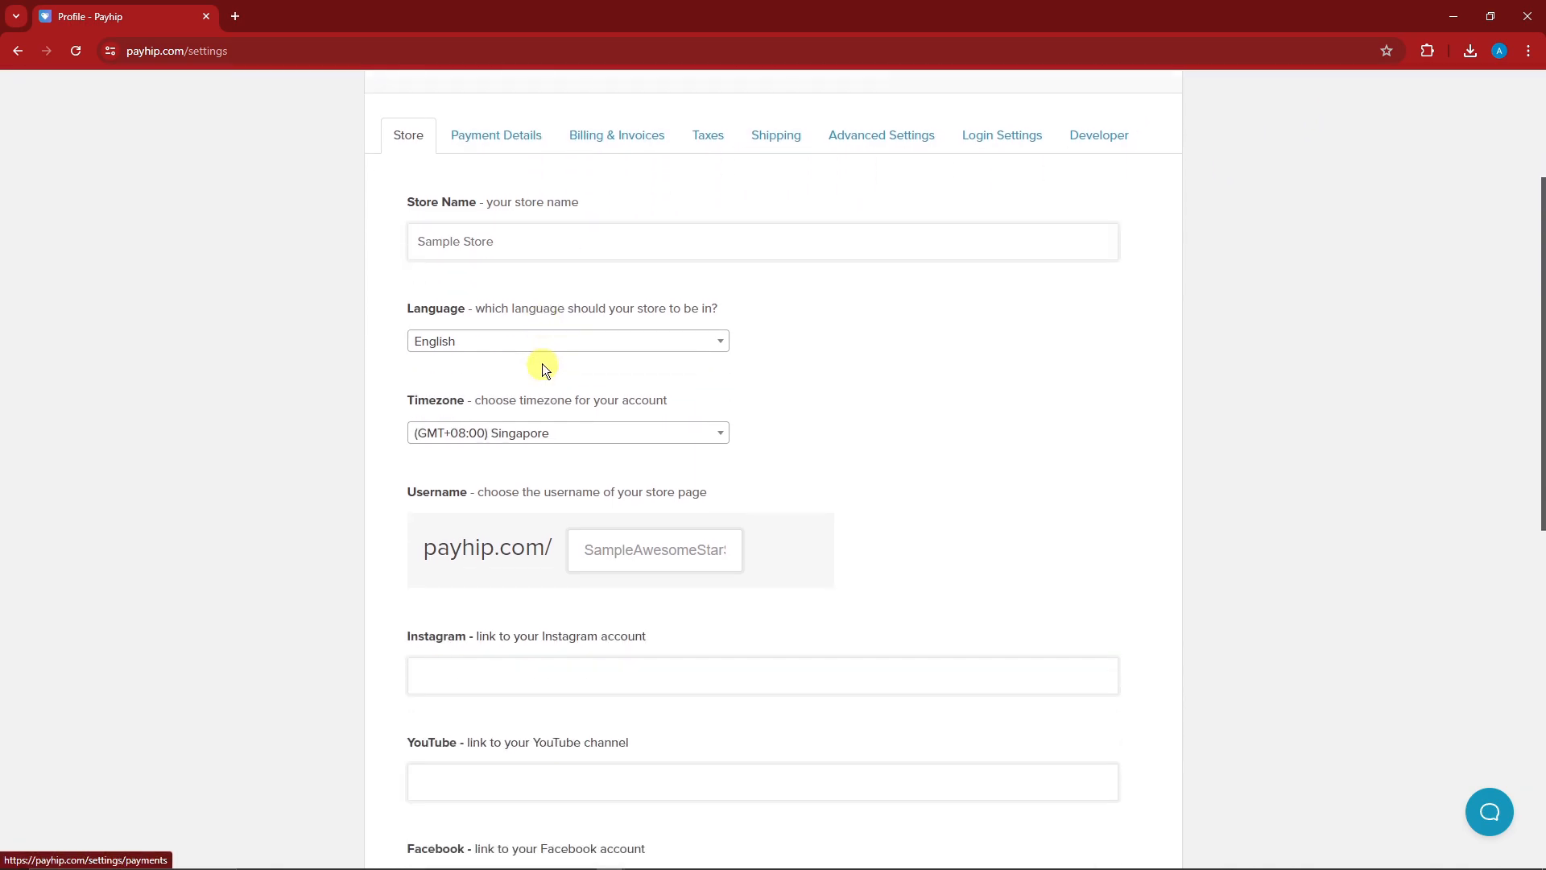
pyautogui.moveTo(435, 306); pyautogui.dragTo(465, 307)
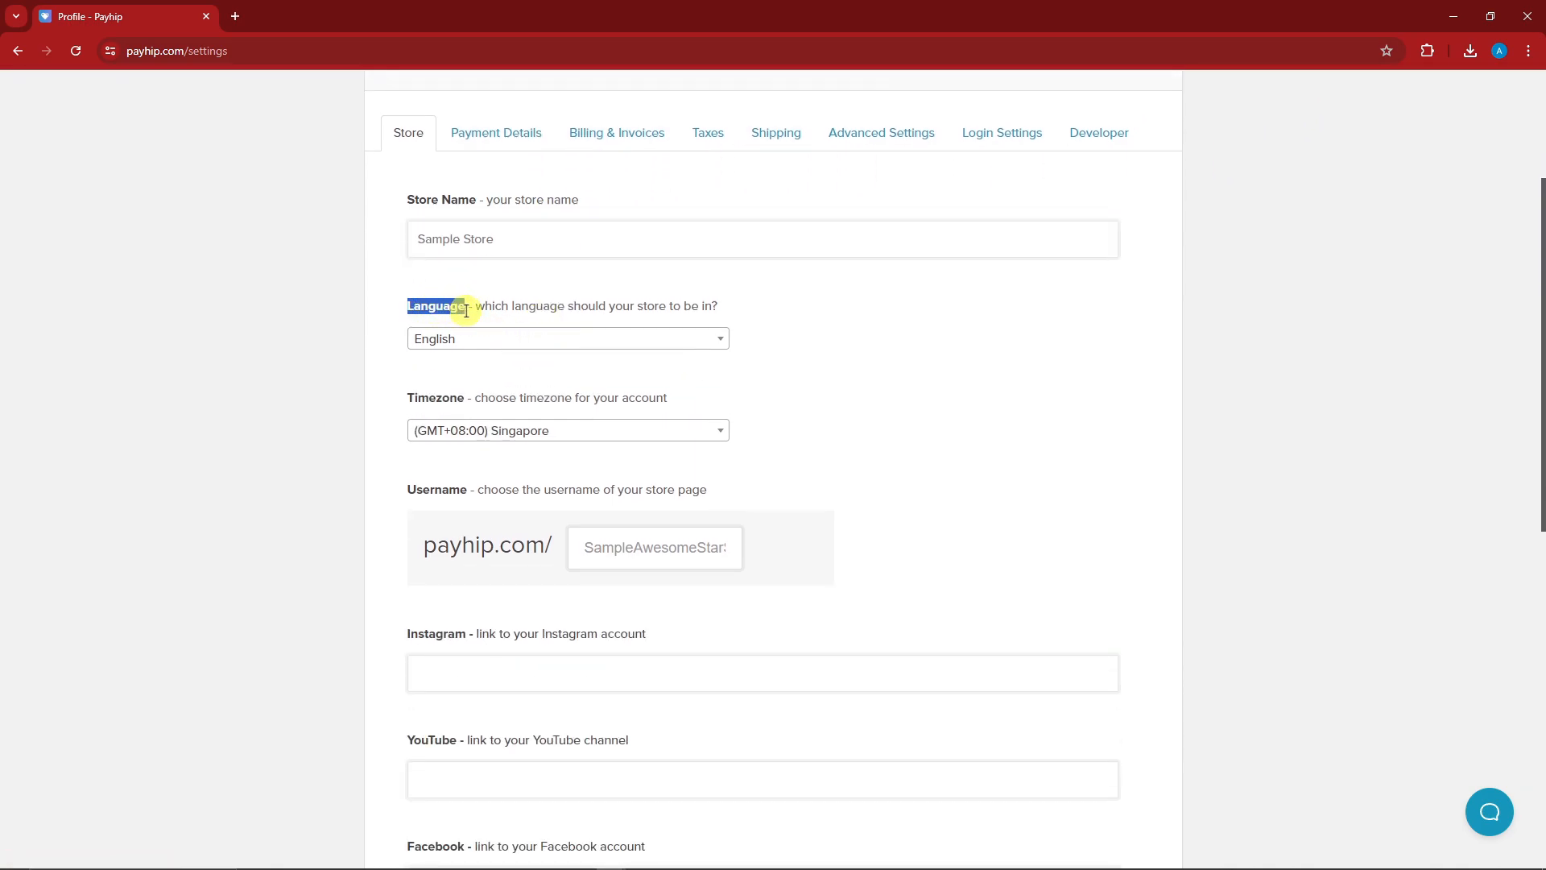
pyautogui.click(522, 240)
pyautogui.moveTo(533, 239); pyautogui.dragTo(423, 239)
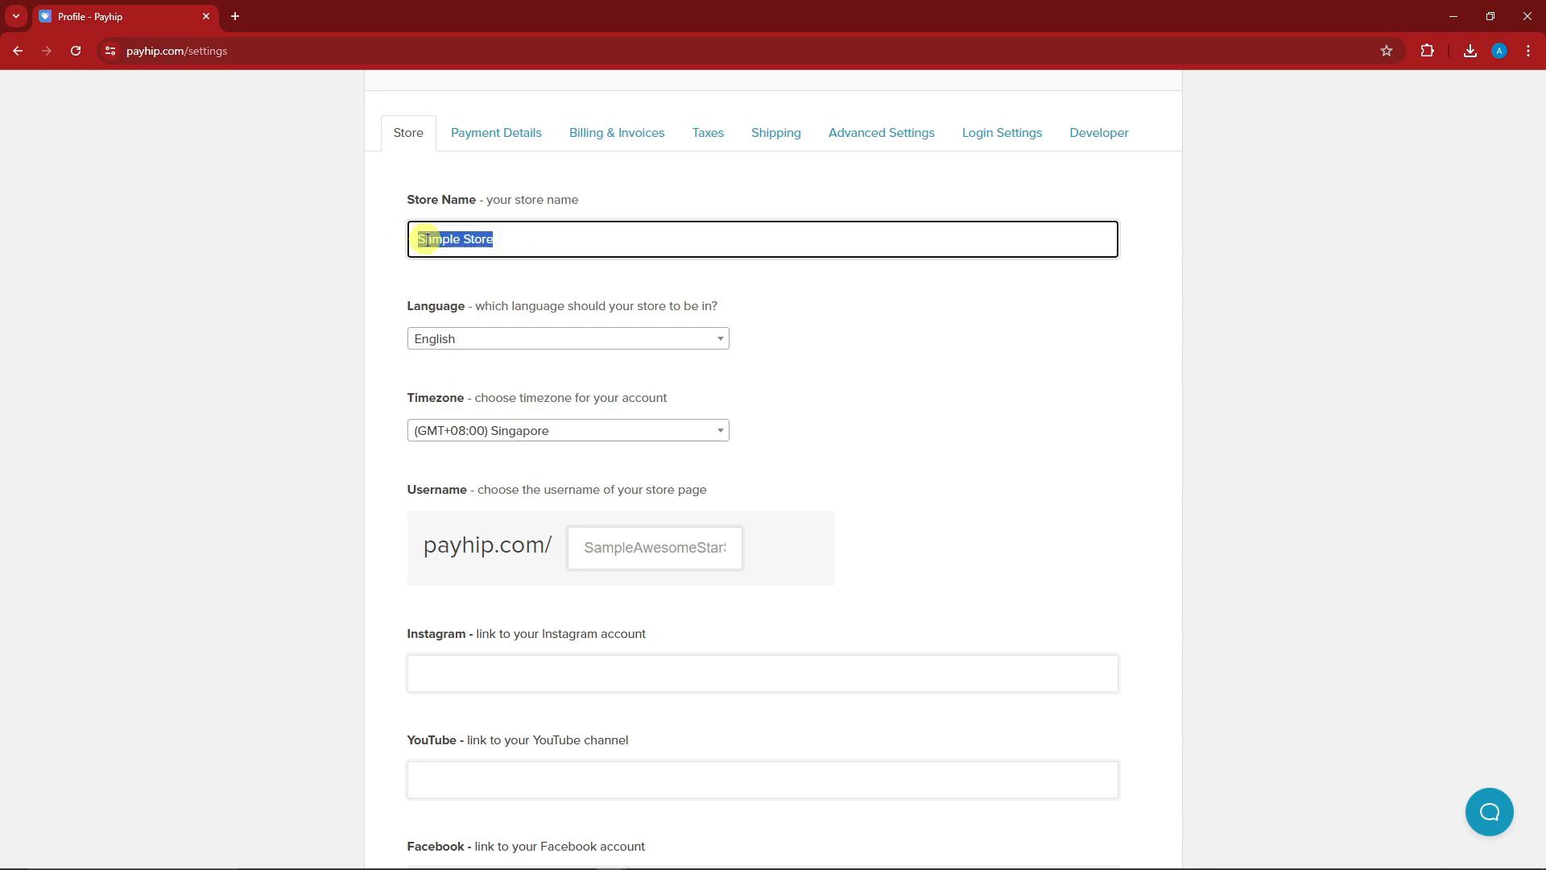
pyautogui.scroll(-1, 804, 341)
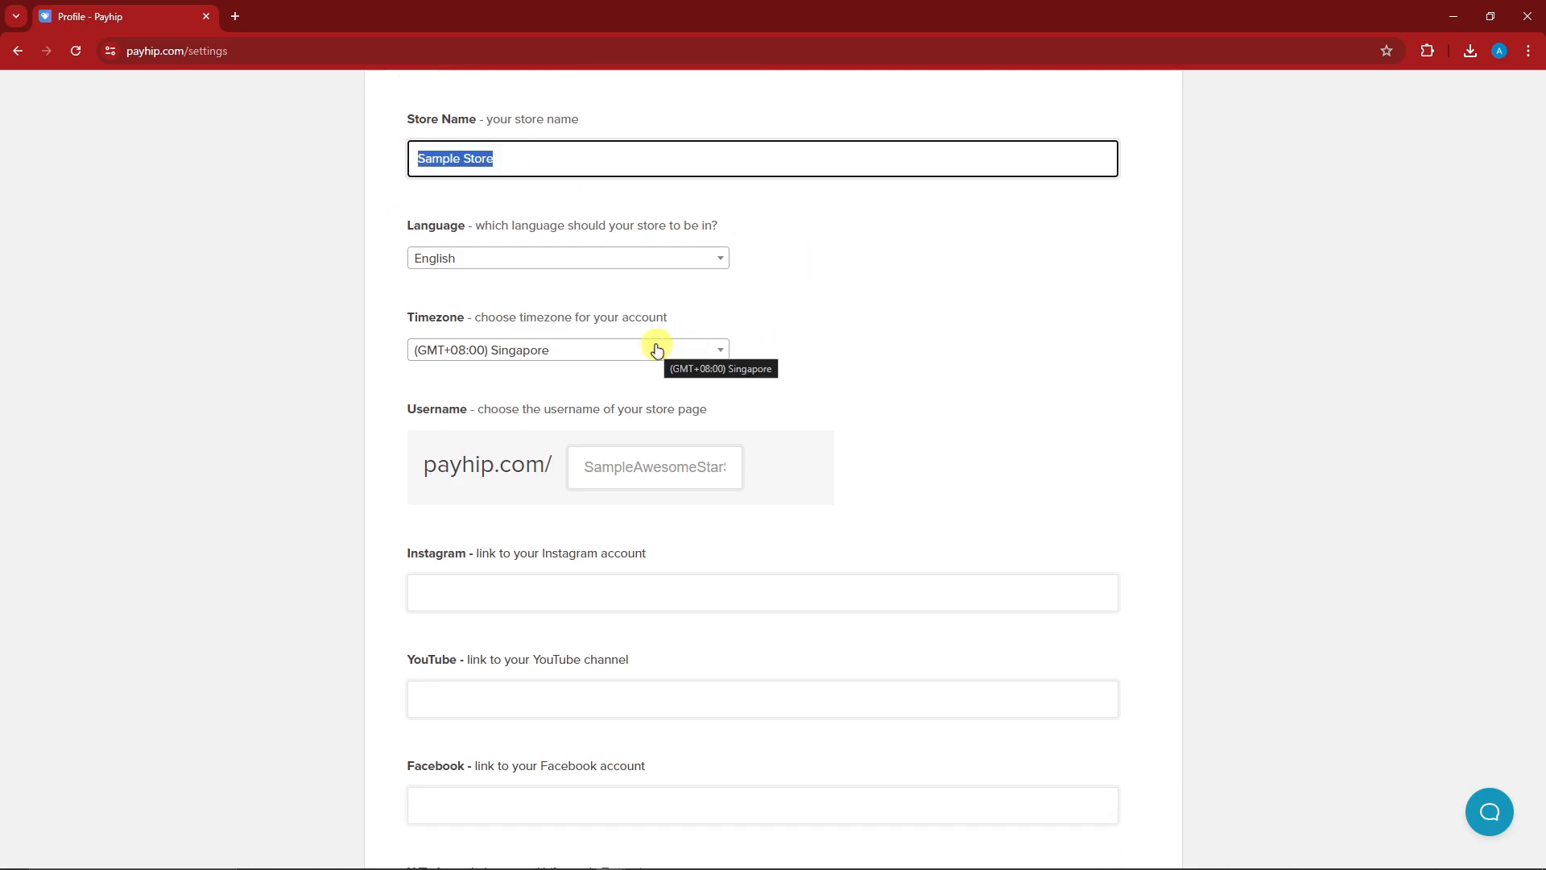
pyautogui.scroll(-2, 652, 338)
pyautogui.click(662, 307)
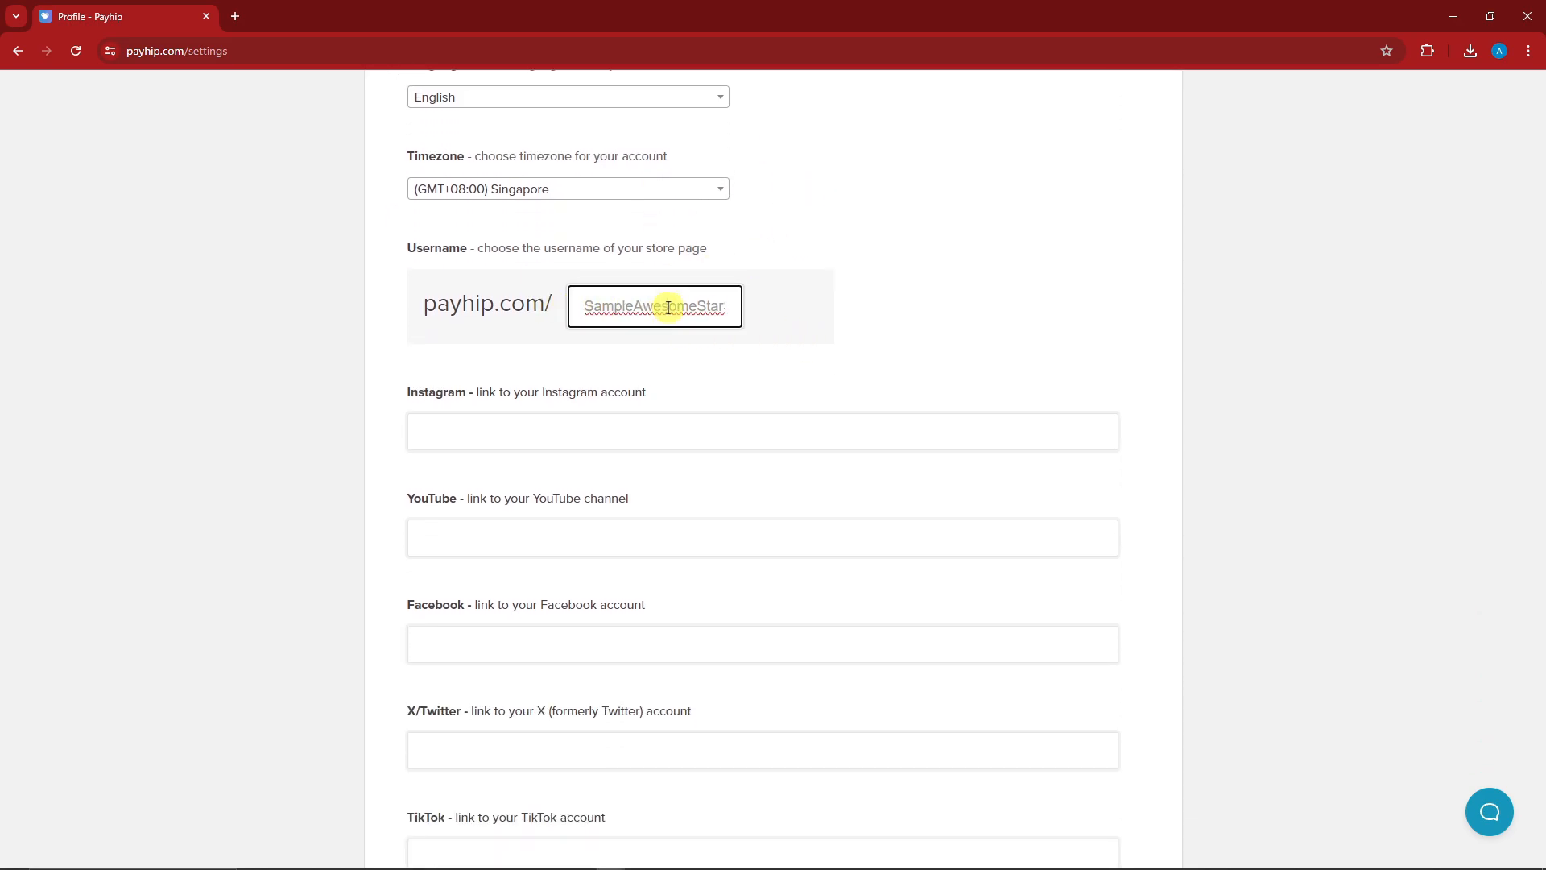
# Examine the social link fields from Instagram and YouTube down to Discord and Pinterest.
pyautogui.scroll(-1, 726, 342)
pyautogui.click(539, 355)
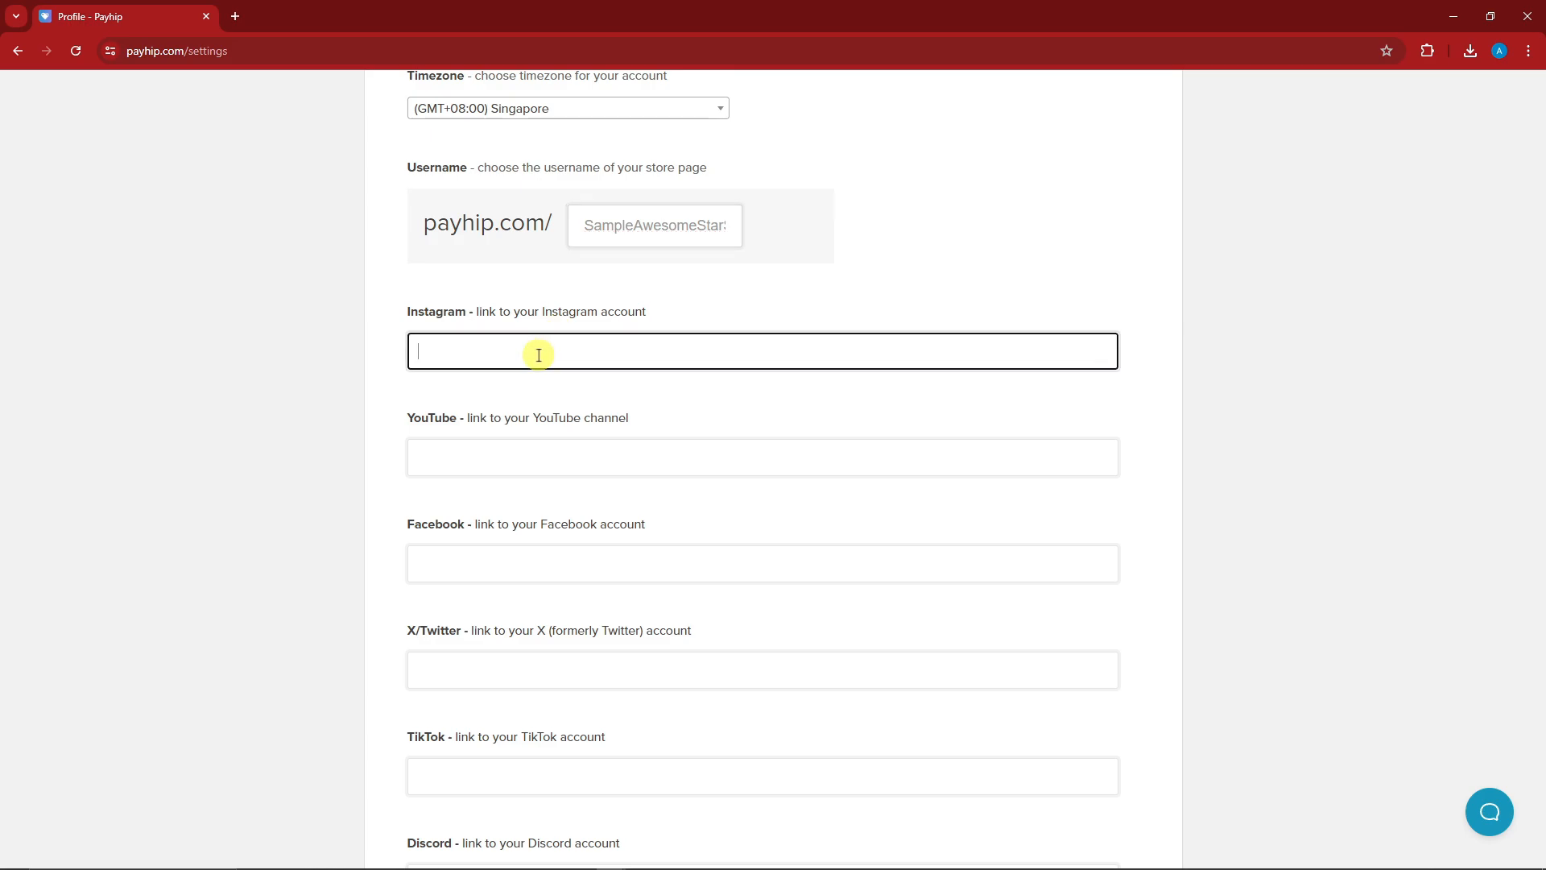
pyautogui.scroll(-1, 540, 358)
pyautogui.click(511, 365)
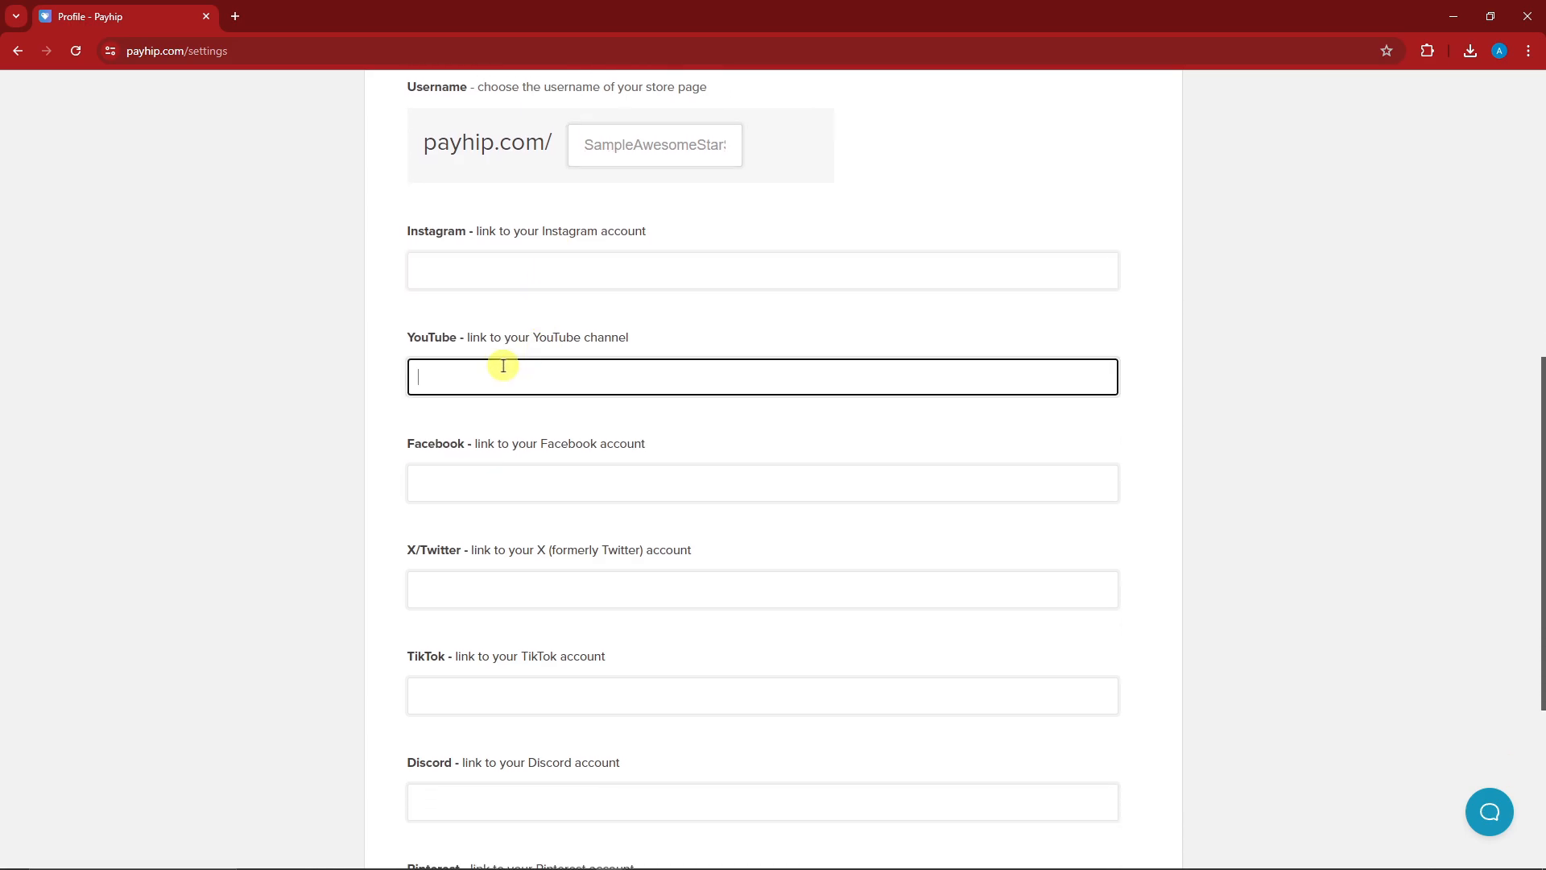
pyautogui.click(508, 475)
pyautogui.click(508, 580)
pyautogui.scroll(-2, 506, 531)
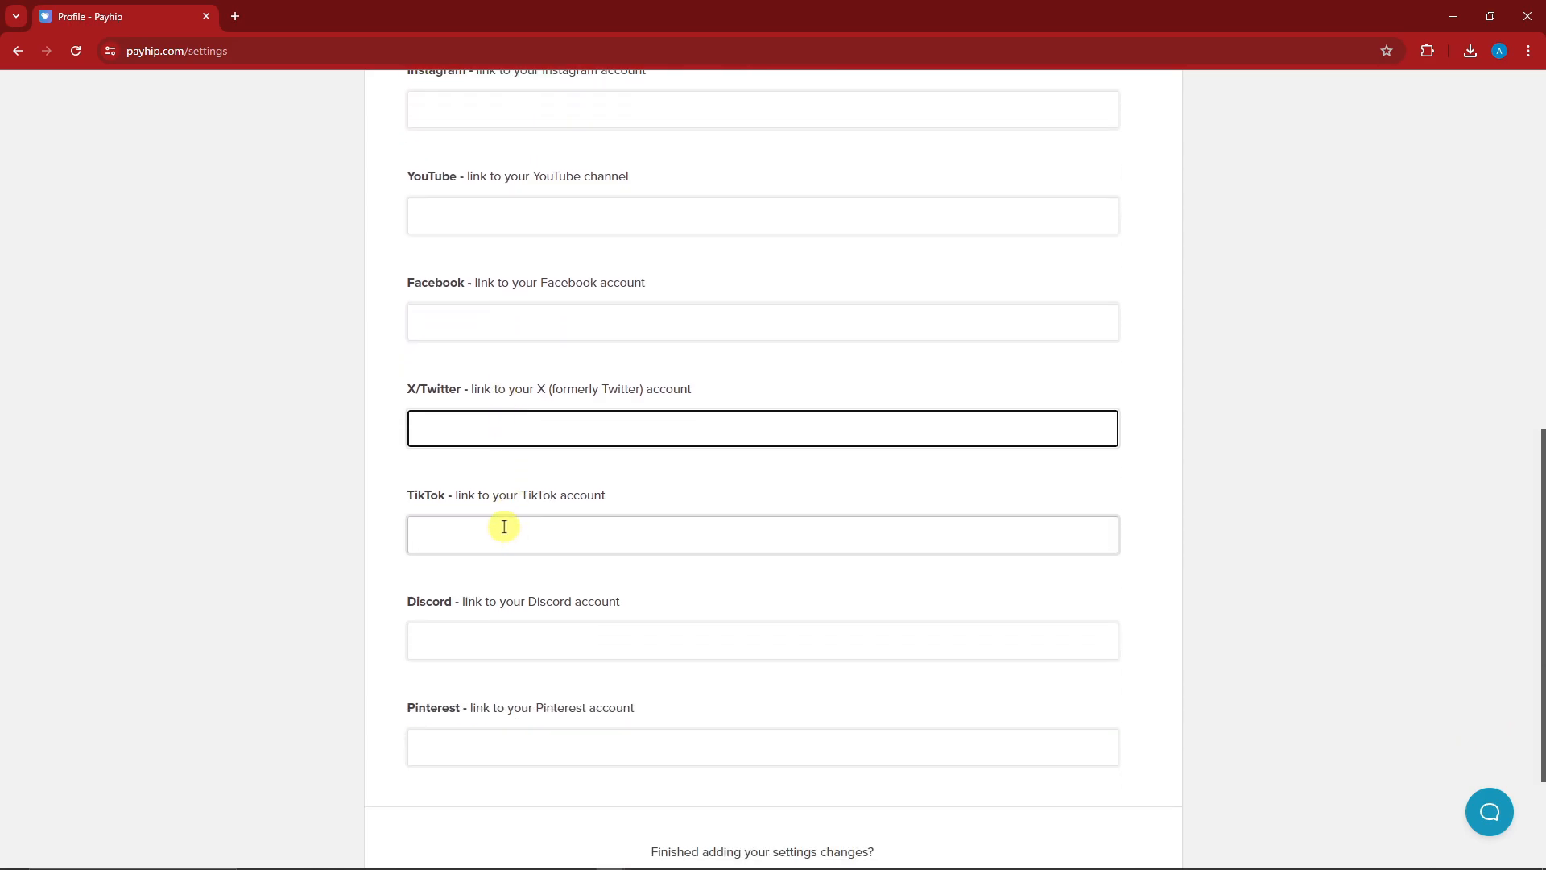
pyautogui.click(503, 531)
pyautogui.click(484, 638)
pyautogui.scroll(-2, 487, 632)
pyautogui.click(499, 567)
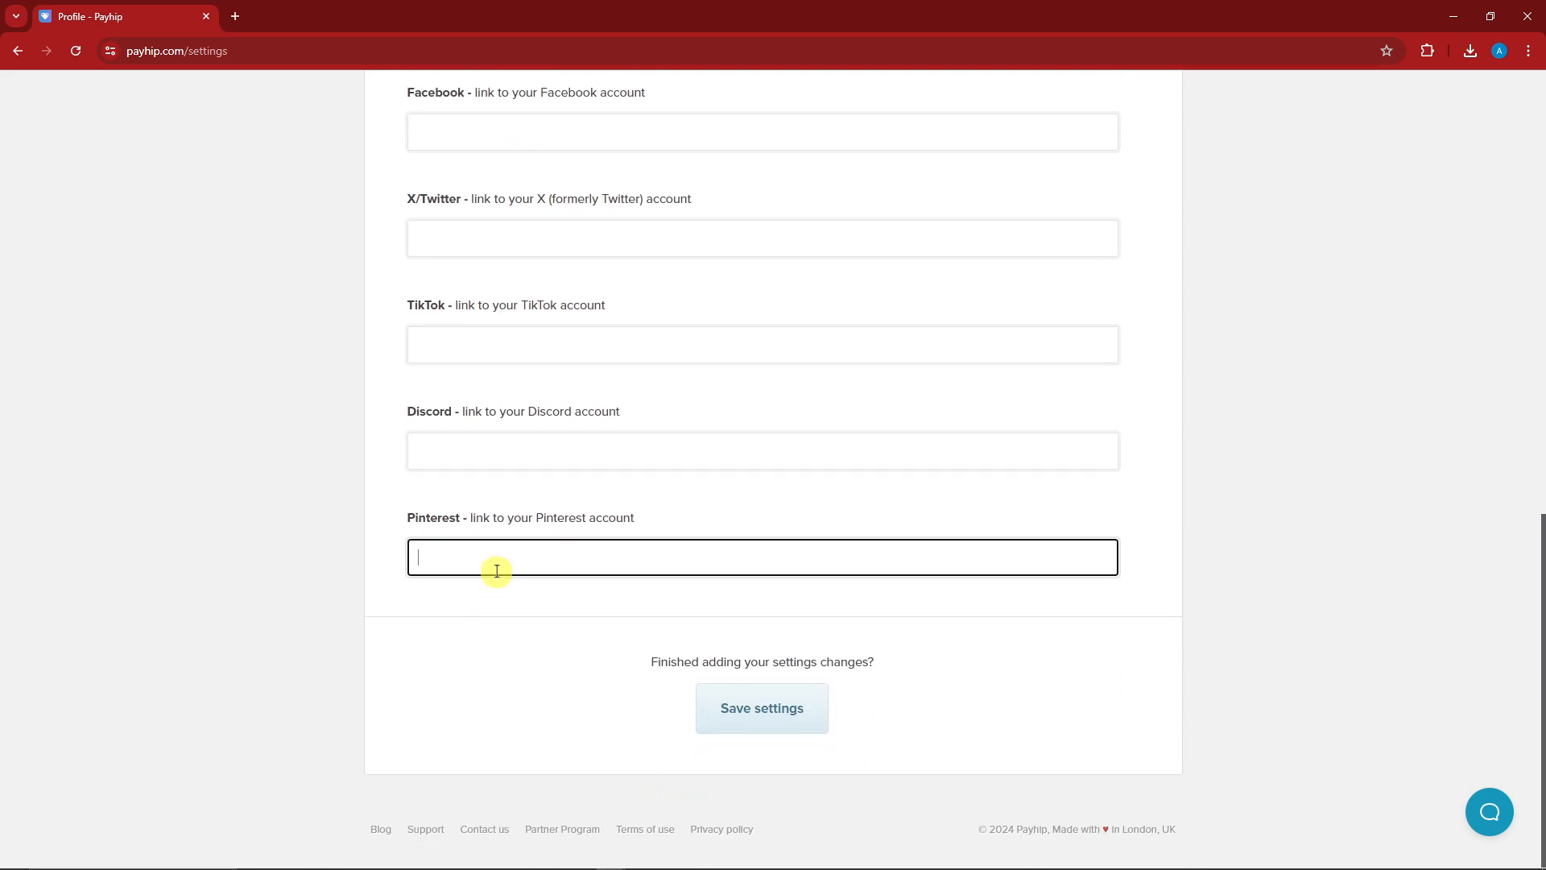
# Review the whole store settings form again, down to the prompt for saving the changes.
pyautogui.scroll(7, 501, 592)
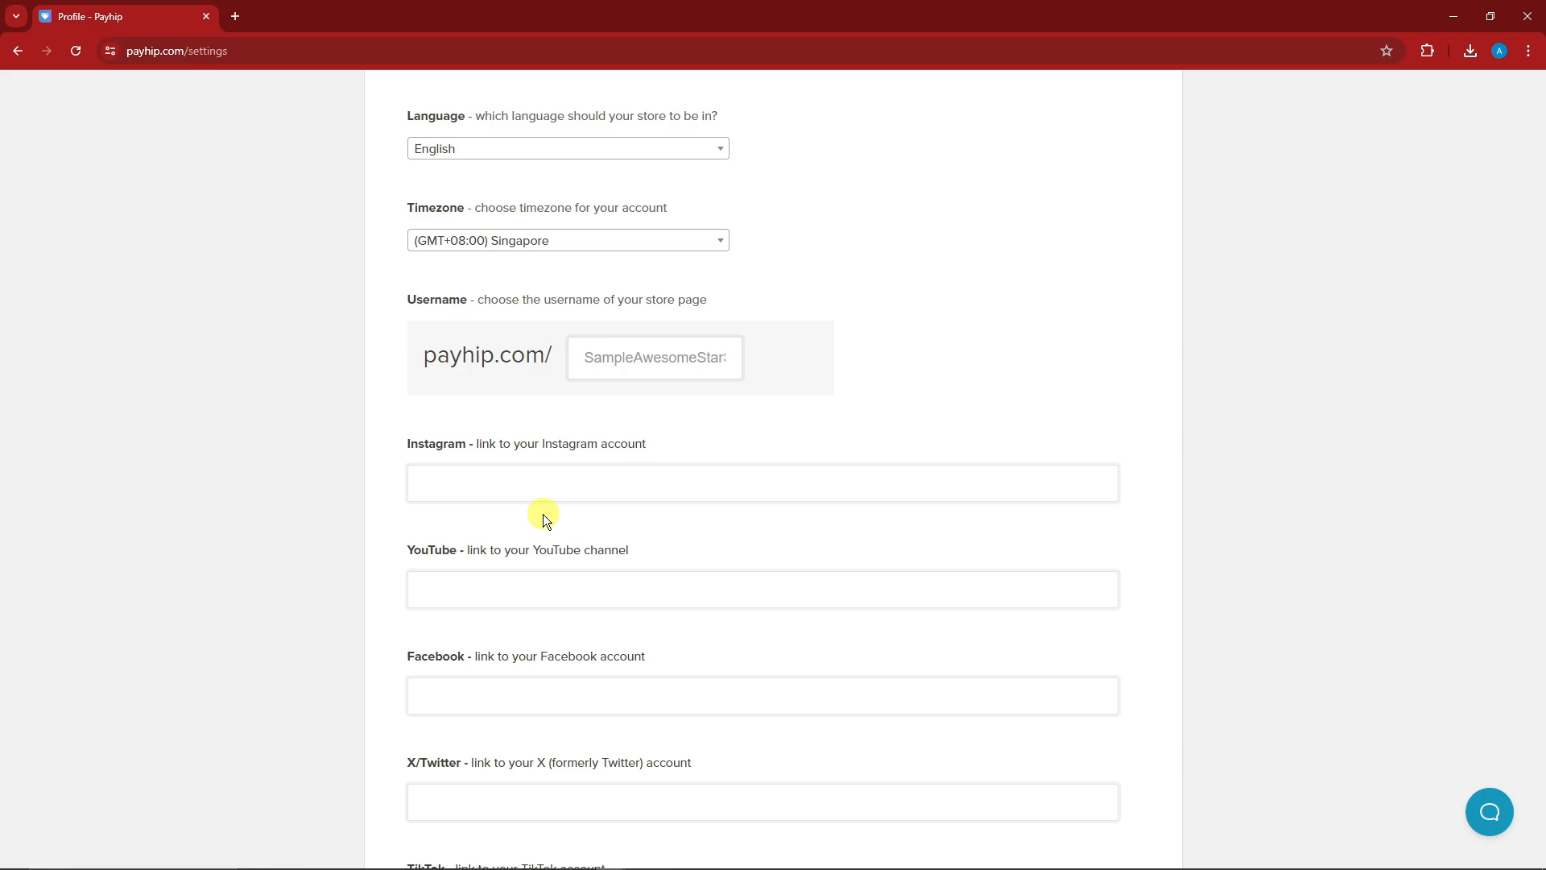
pyautogui.scroll(-6, 551, 510)
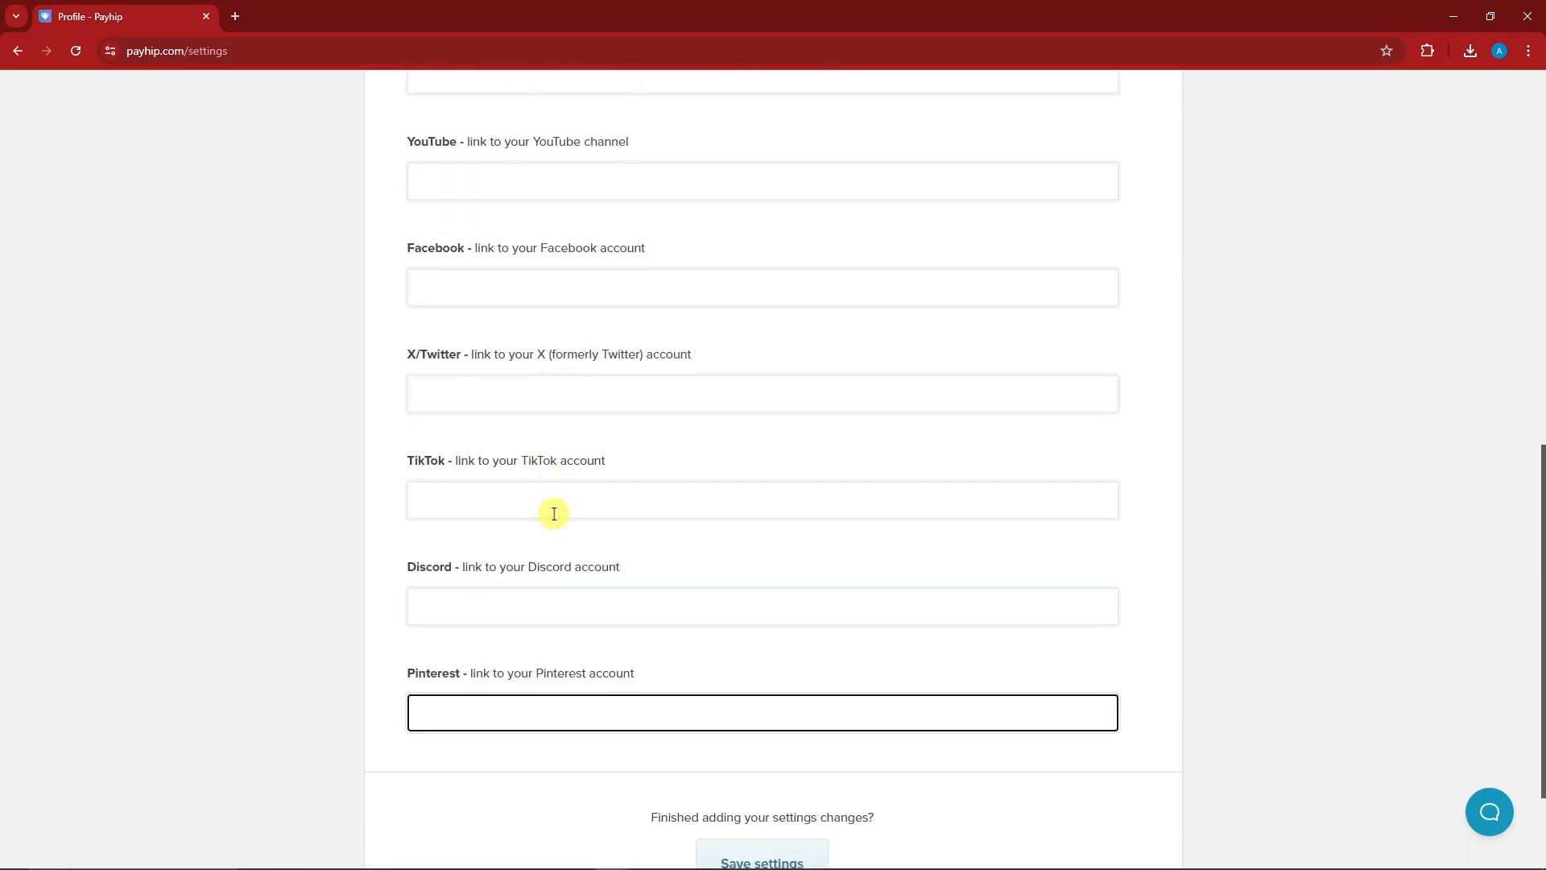
pyautogui.scroll(2, 466, 390)
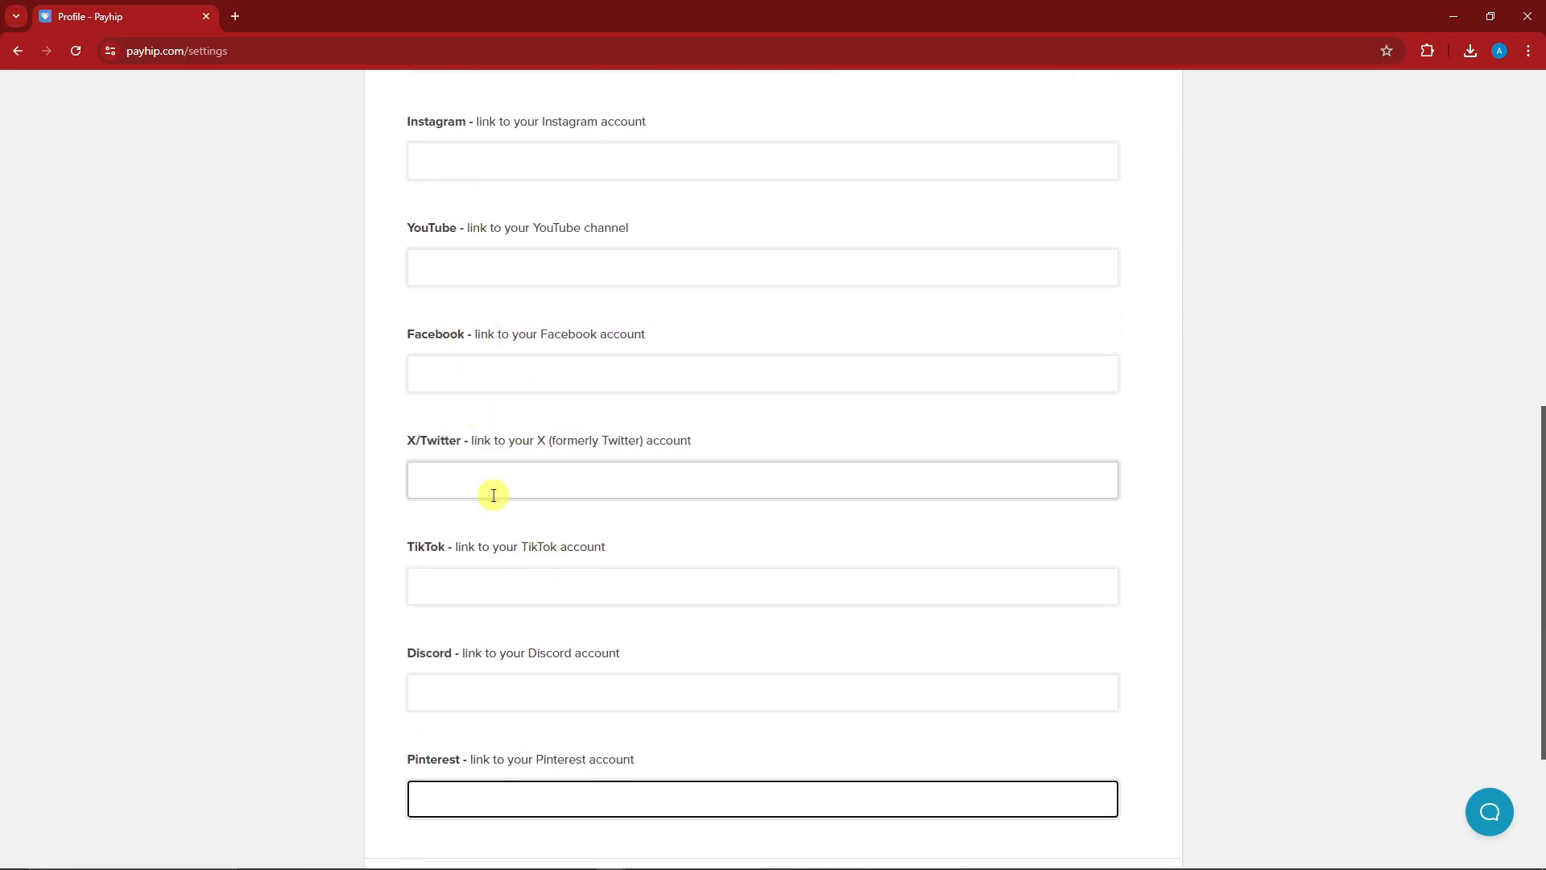
pyautogui.scroll(3, 491, 425)
pyautogui.scroll(-5, 484, 414)
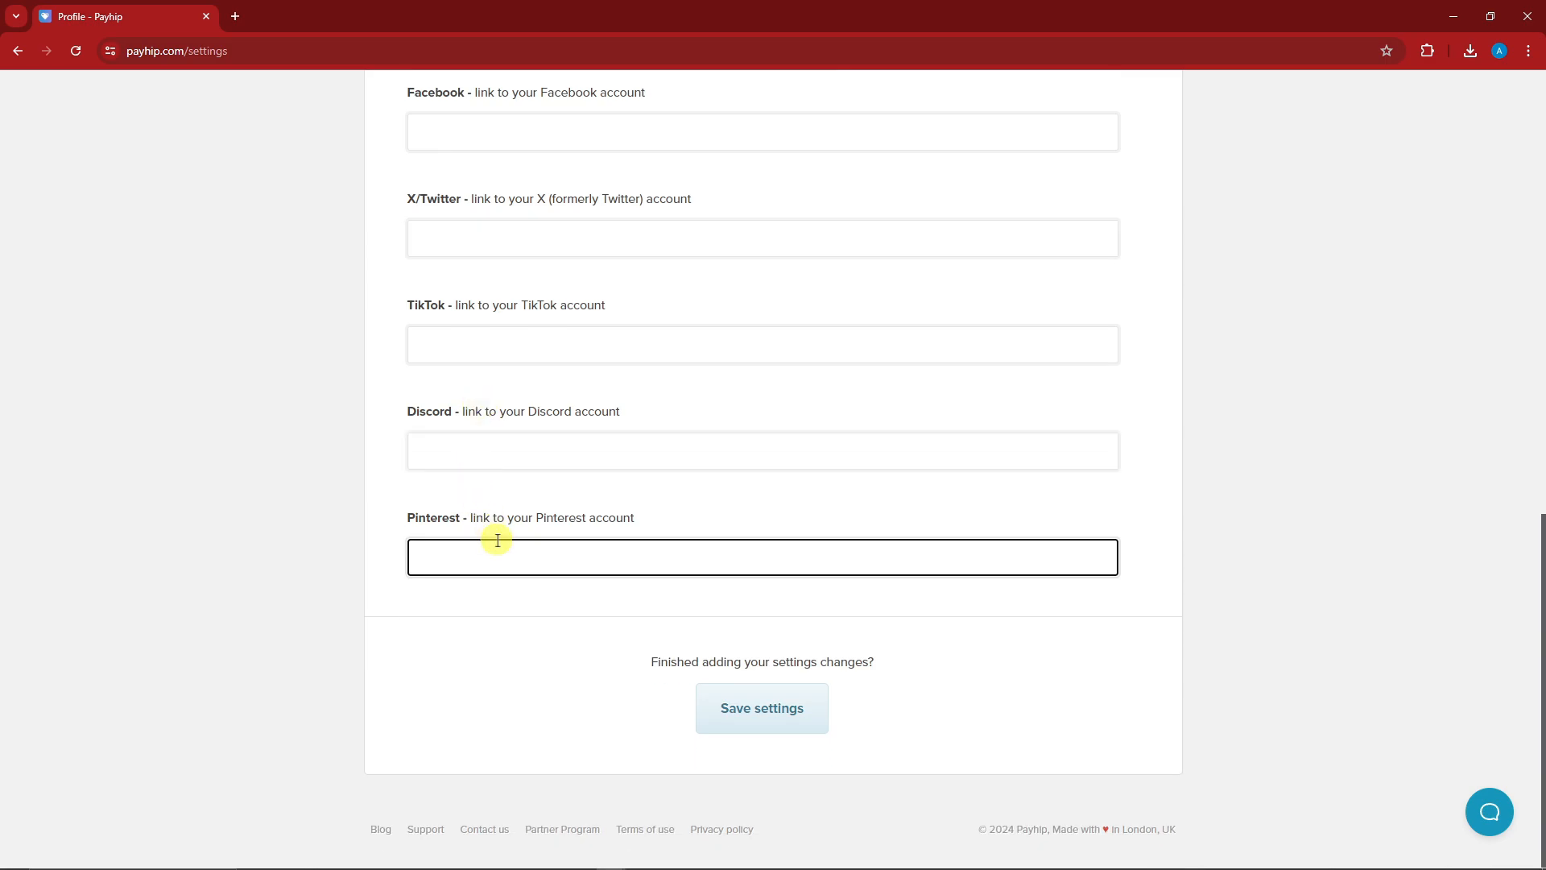
pyautogui.scroll(8, 511, 559)
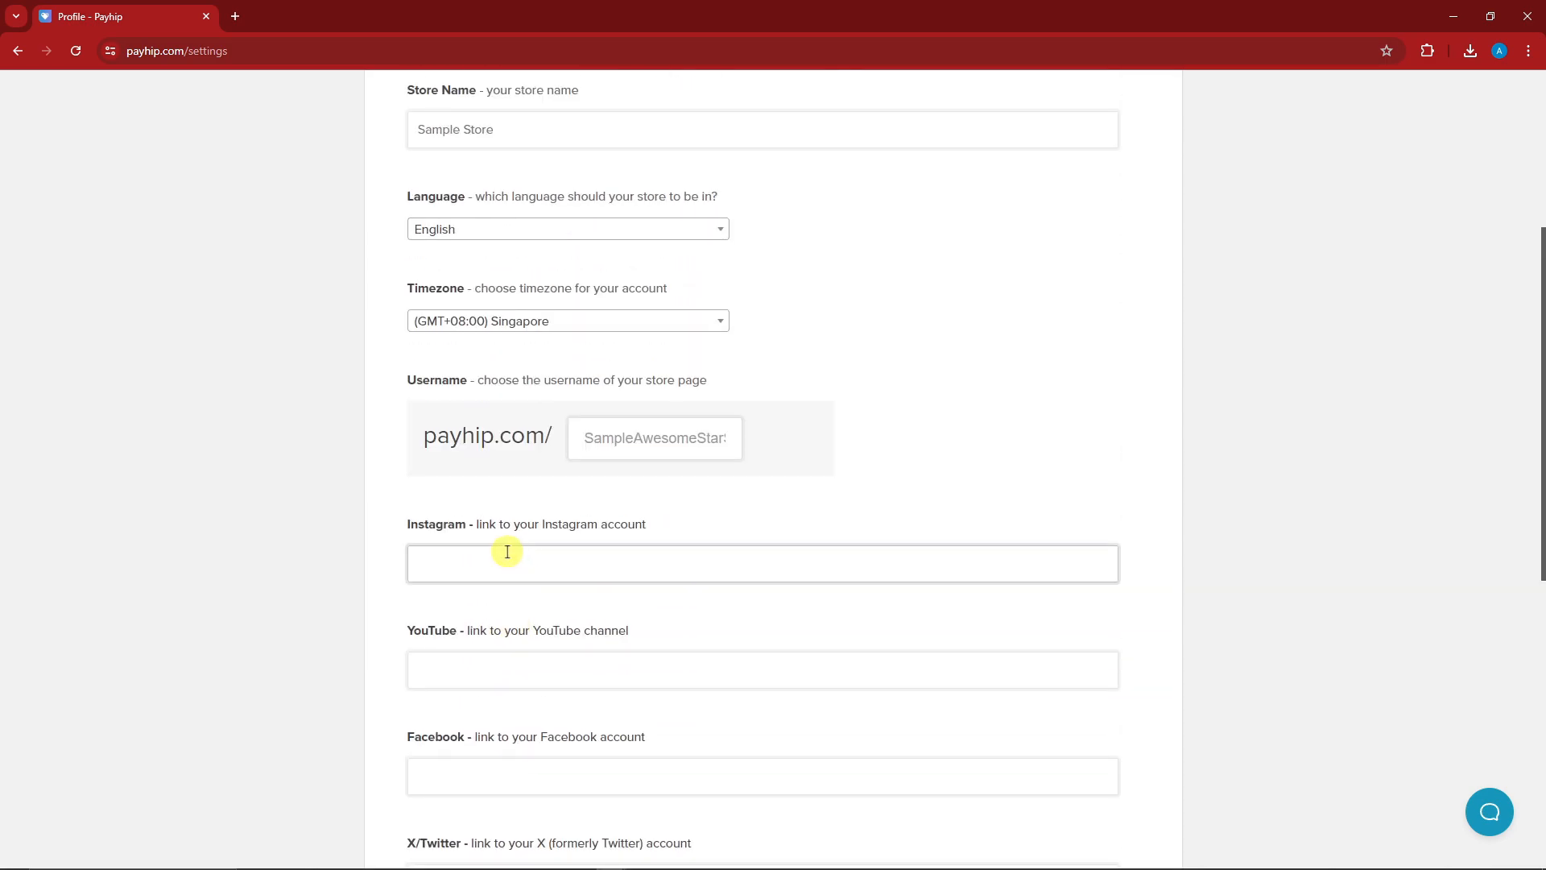
pyautogui.scroll(-4, 512, 557)
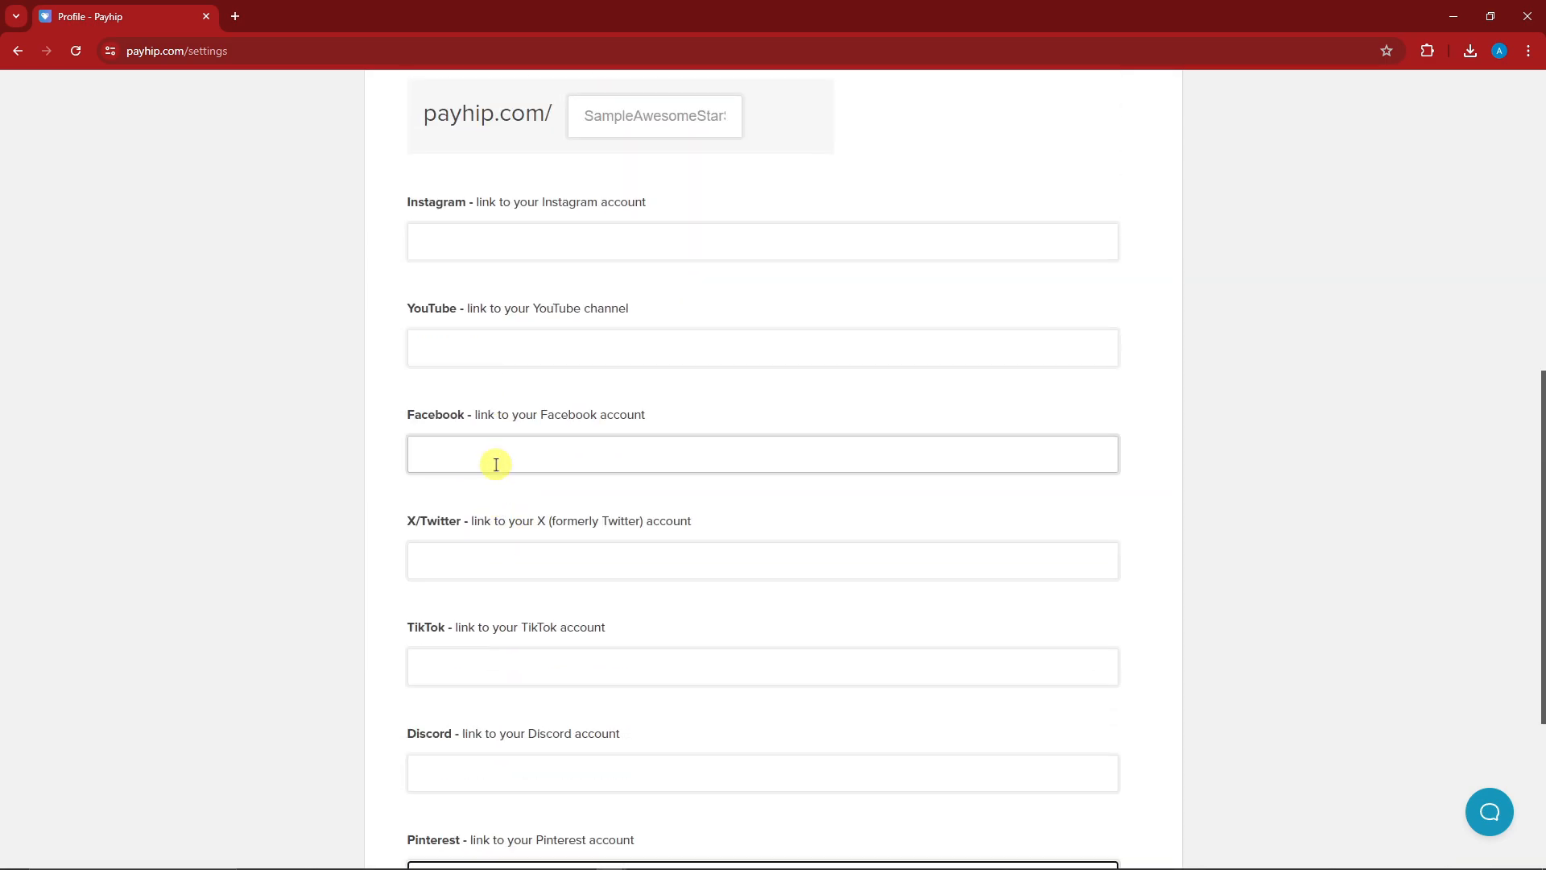
pyautogui.scroll(3, 505, 460)
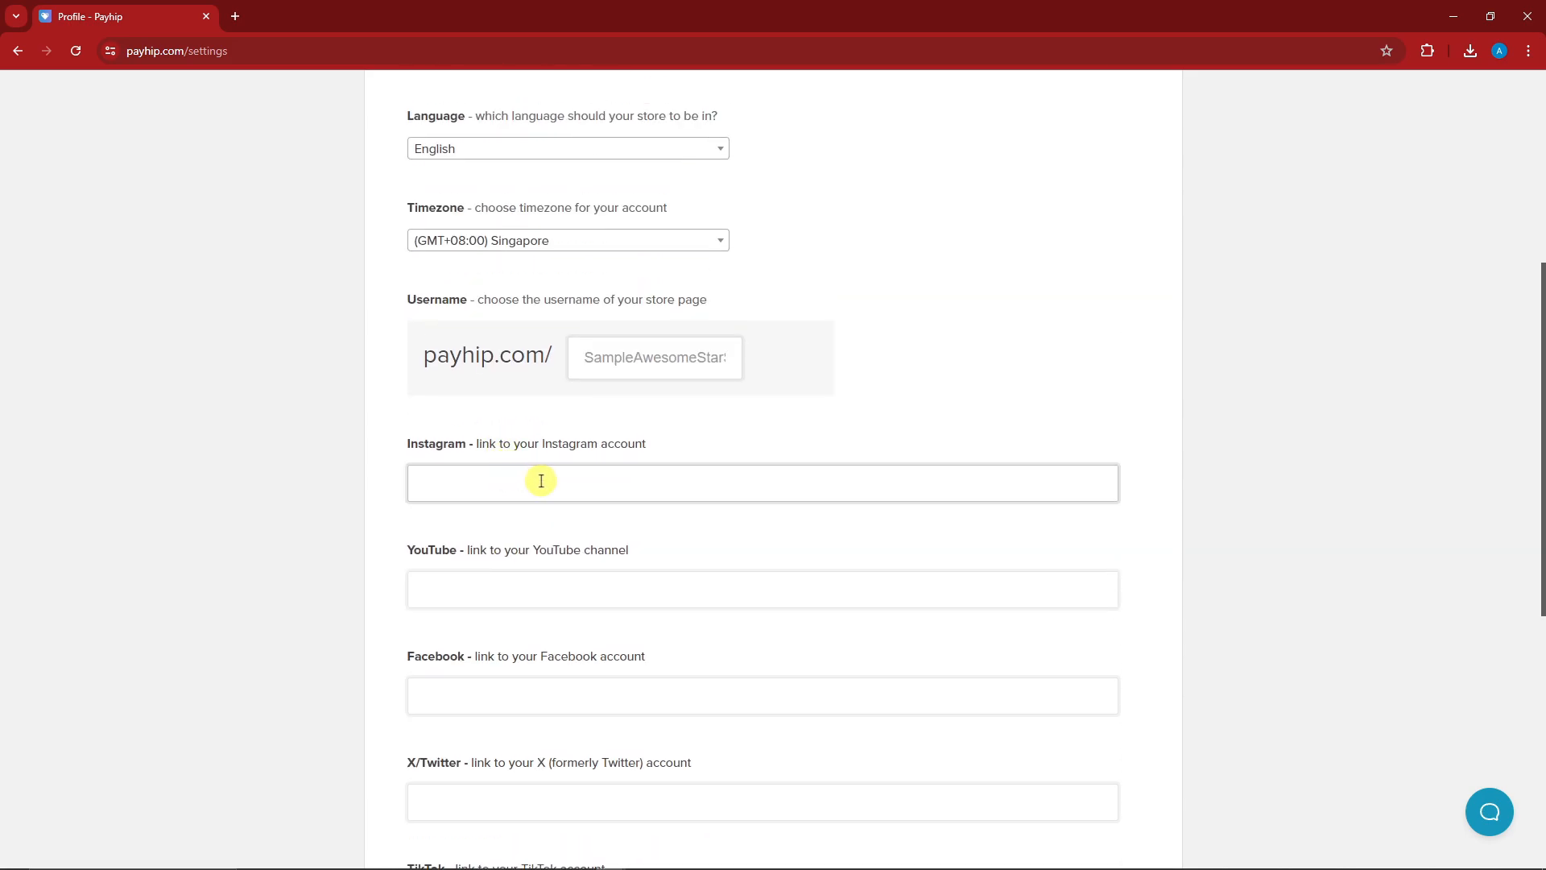
pyautogui.scroll(-7, 534, 481)
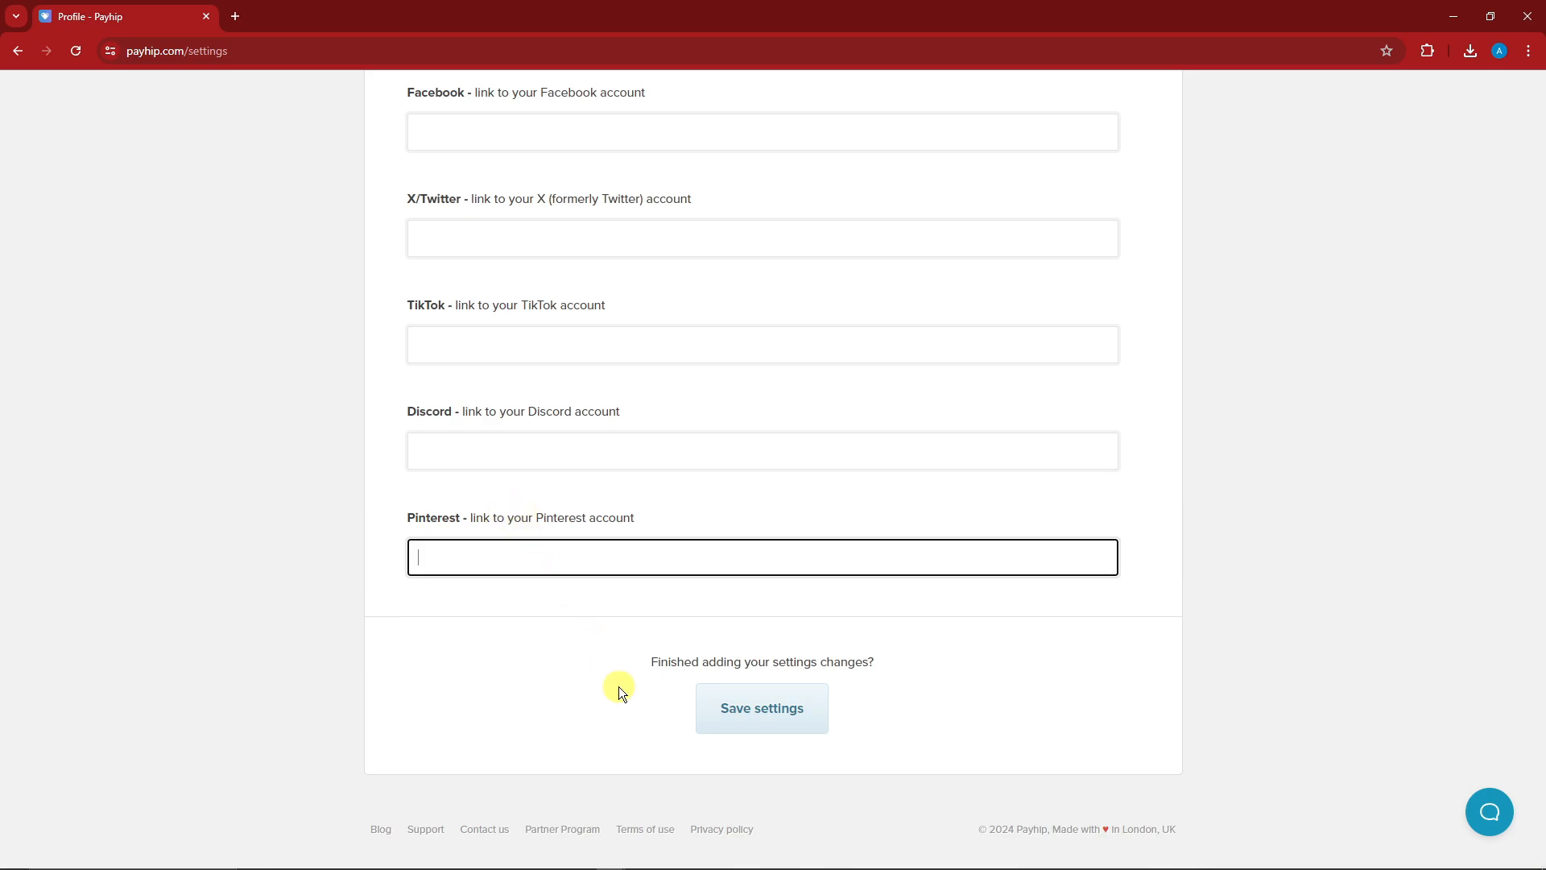
pyautogui.moveTo(653, 662); pyautogui.dragTo(880, 662)
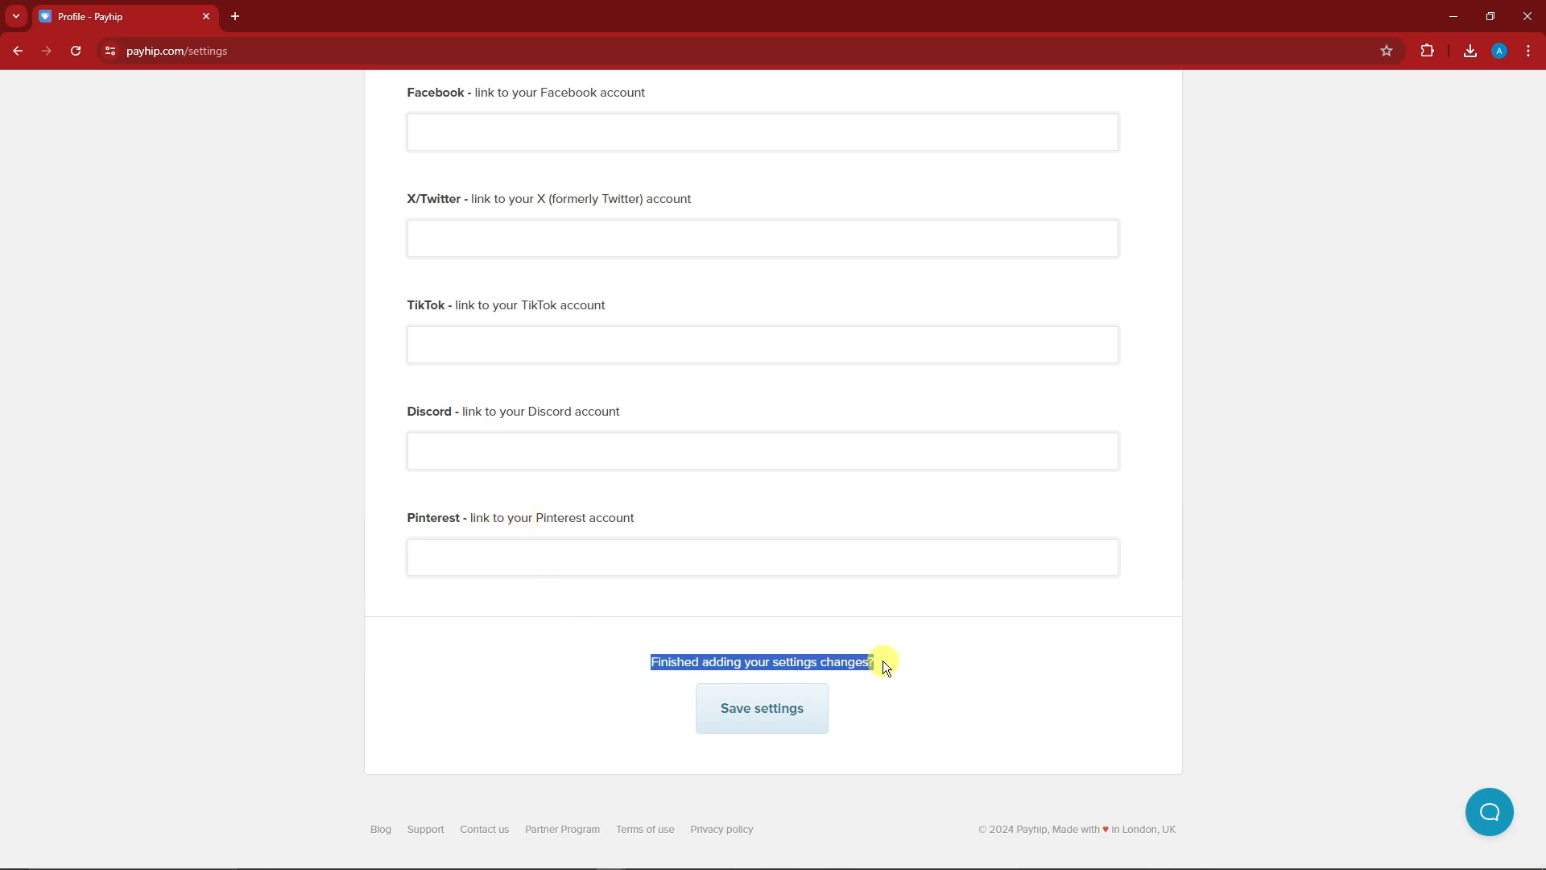
# Open the payment details settings and examine the PayPal and Stripe account sections.
pyautogui.scroll(12, 772, 718)
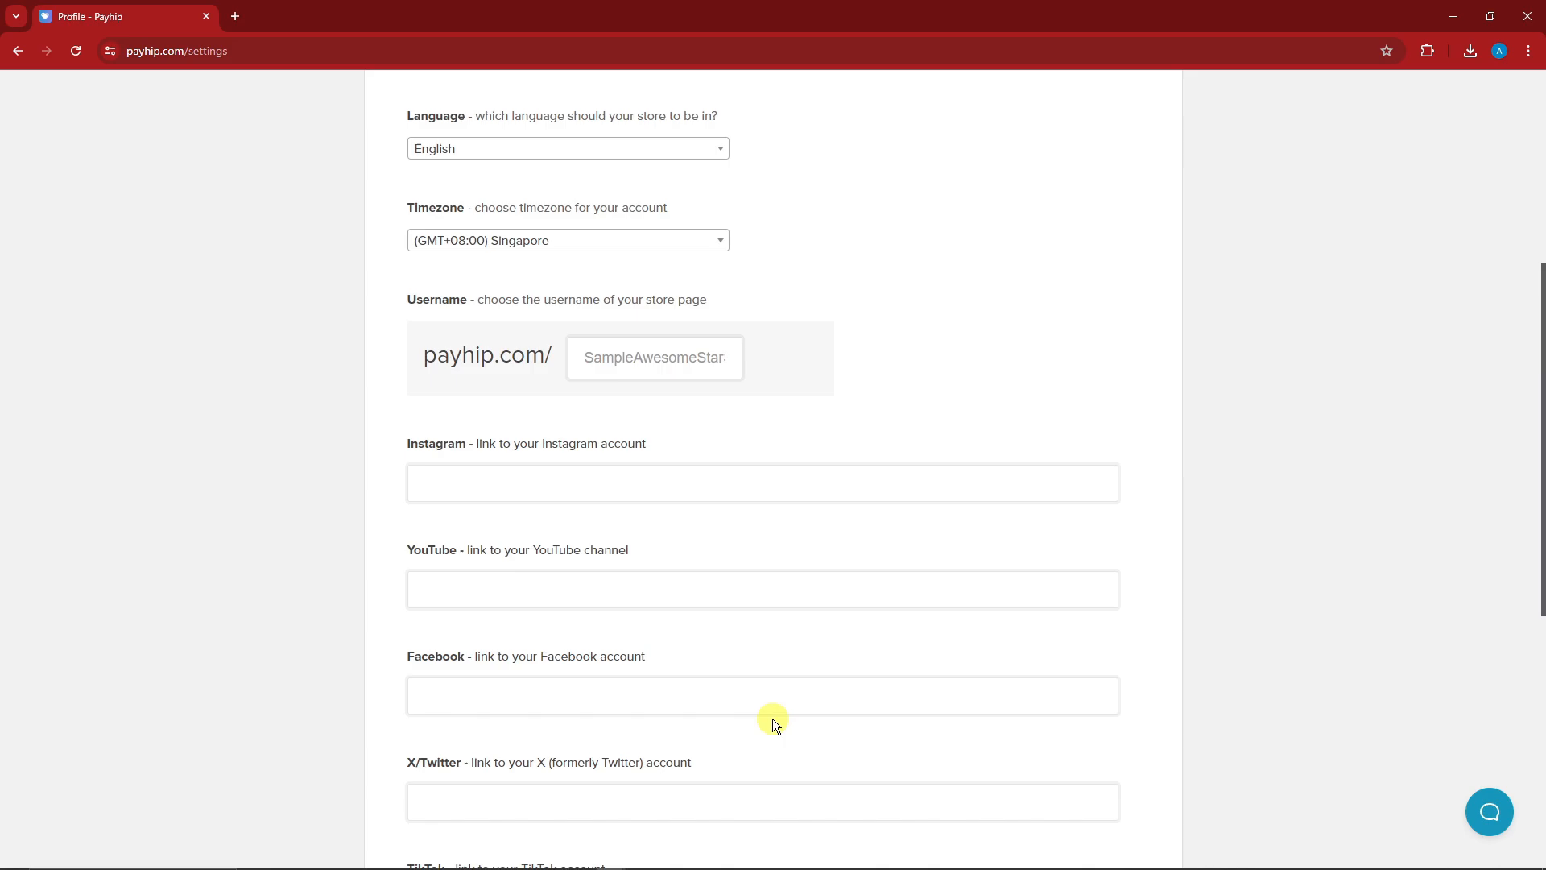
pyautogui.click(524, 377)
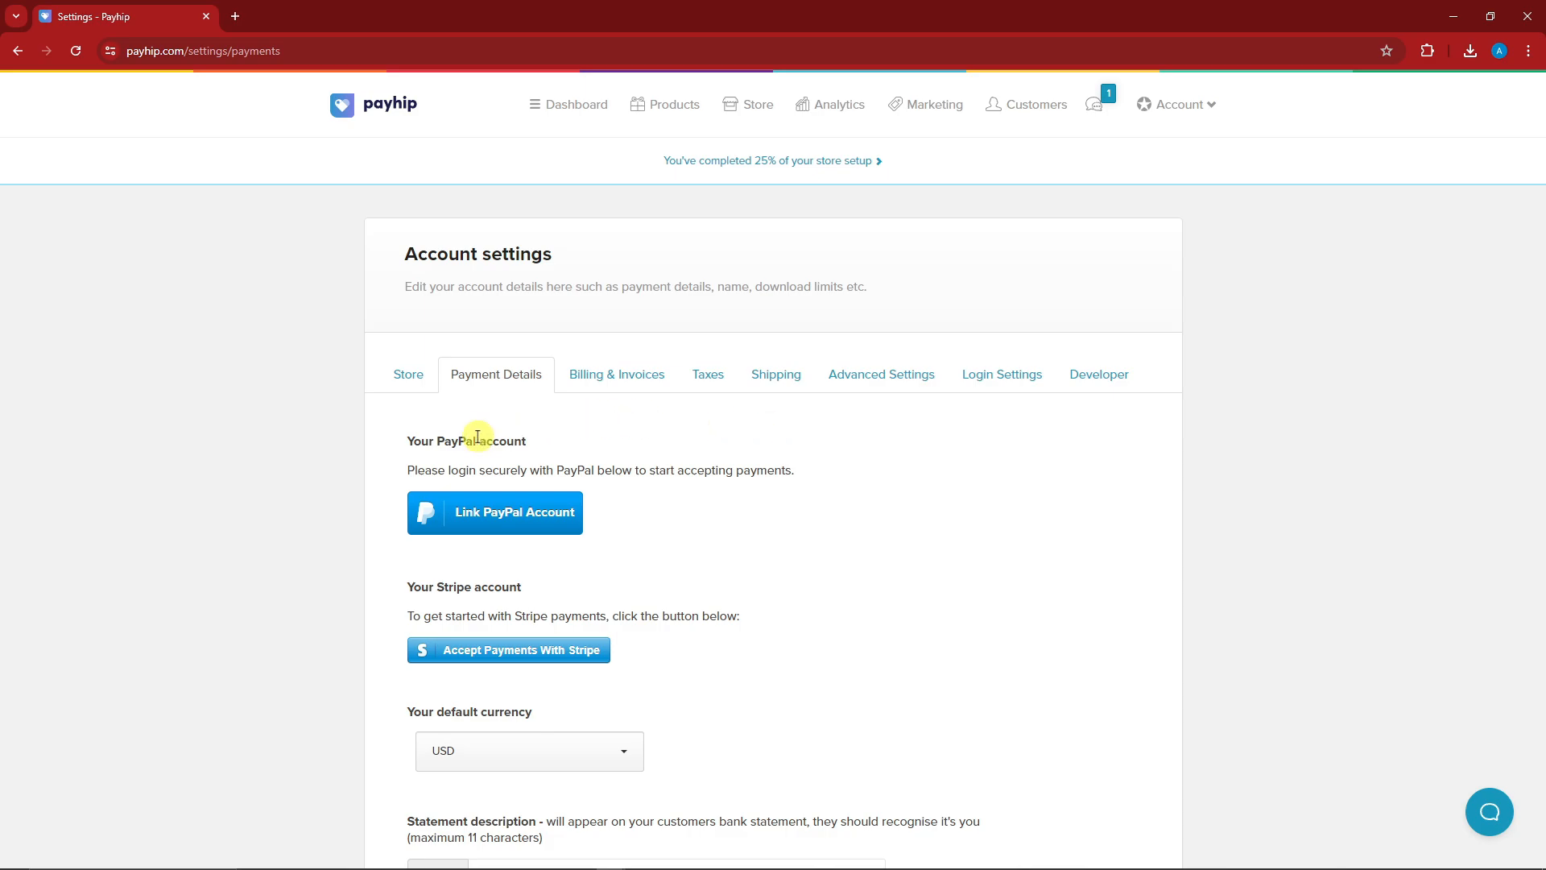
pyautogui.moveTo(407, 440); pyautogui.dragTo(538, 443)
pyautogui.click(565, 436)
pyautogui.scroll(-3, 645, 600)
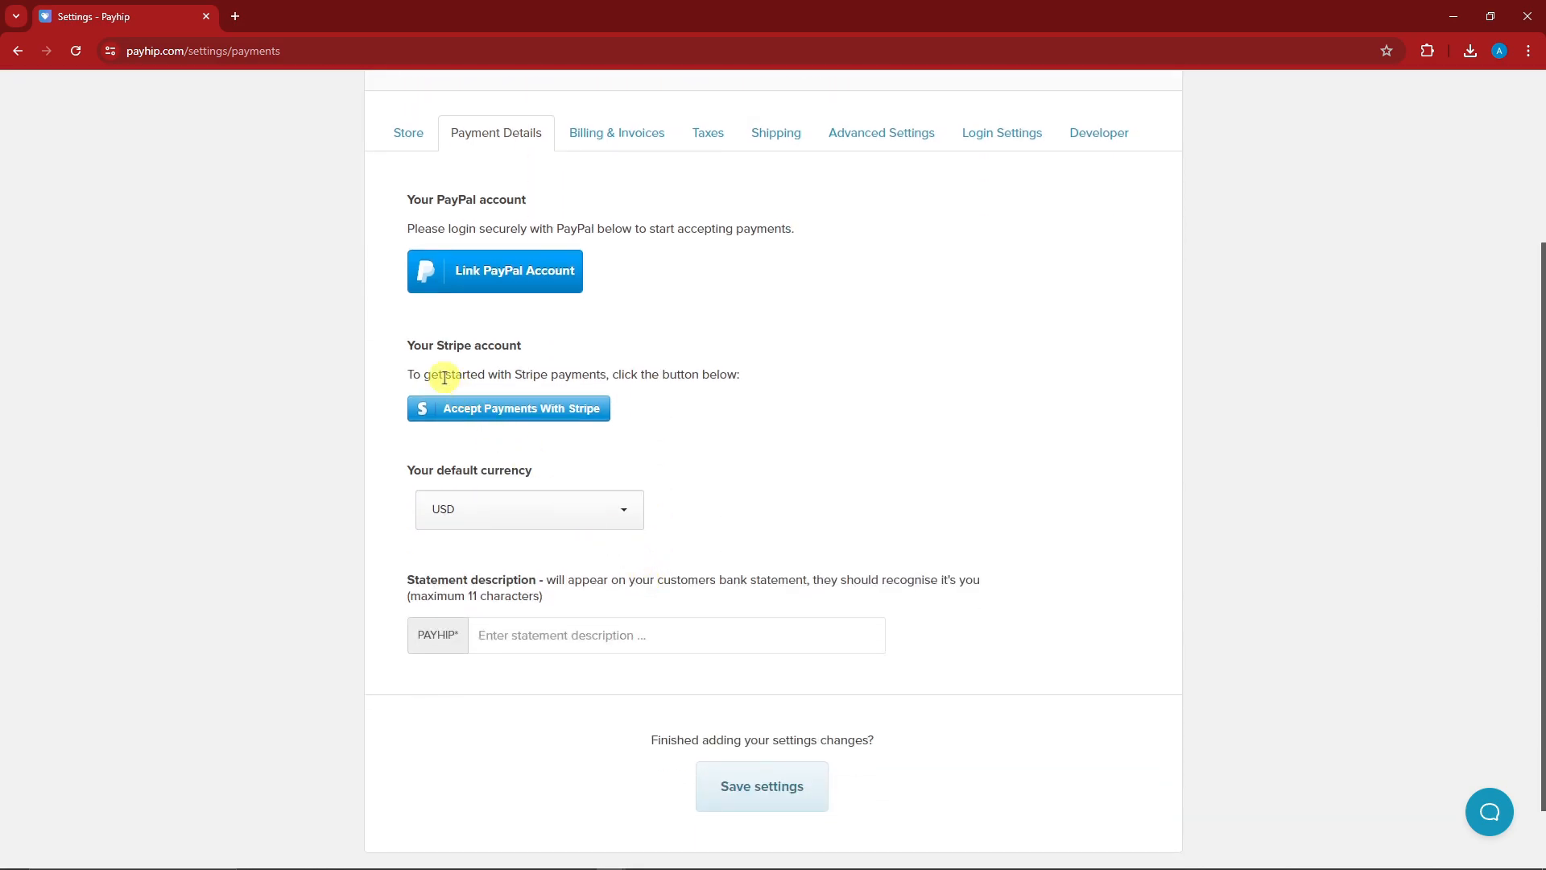
pyautogui.moveTo(406, 341); pyautogui.dragTo(524, 350)
pyautogui.click(658, 335)
# Look through the available default currencies and close the list without choosing one.
pyautogui.click(627, 510)
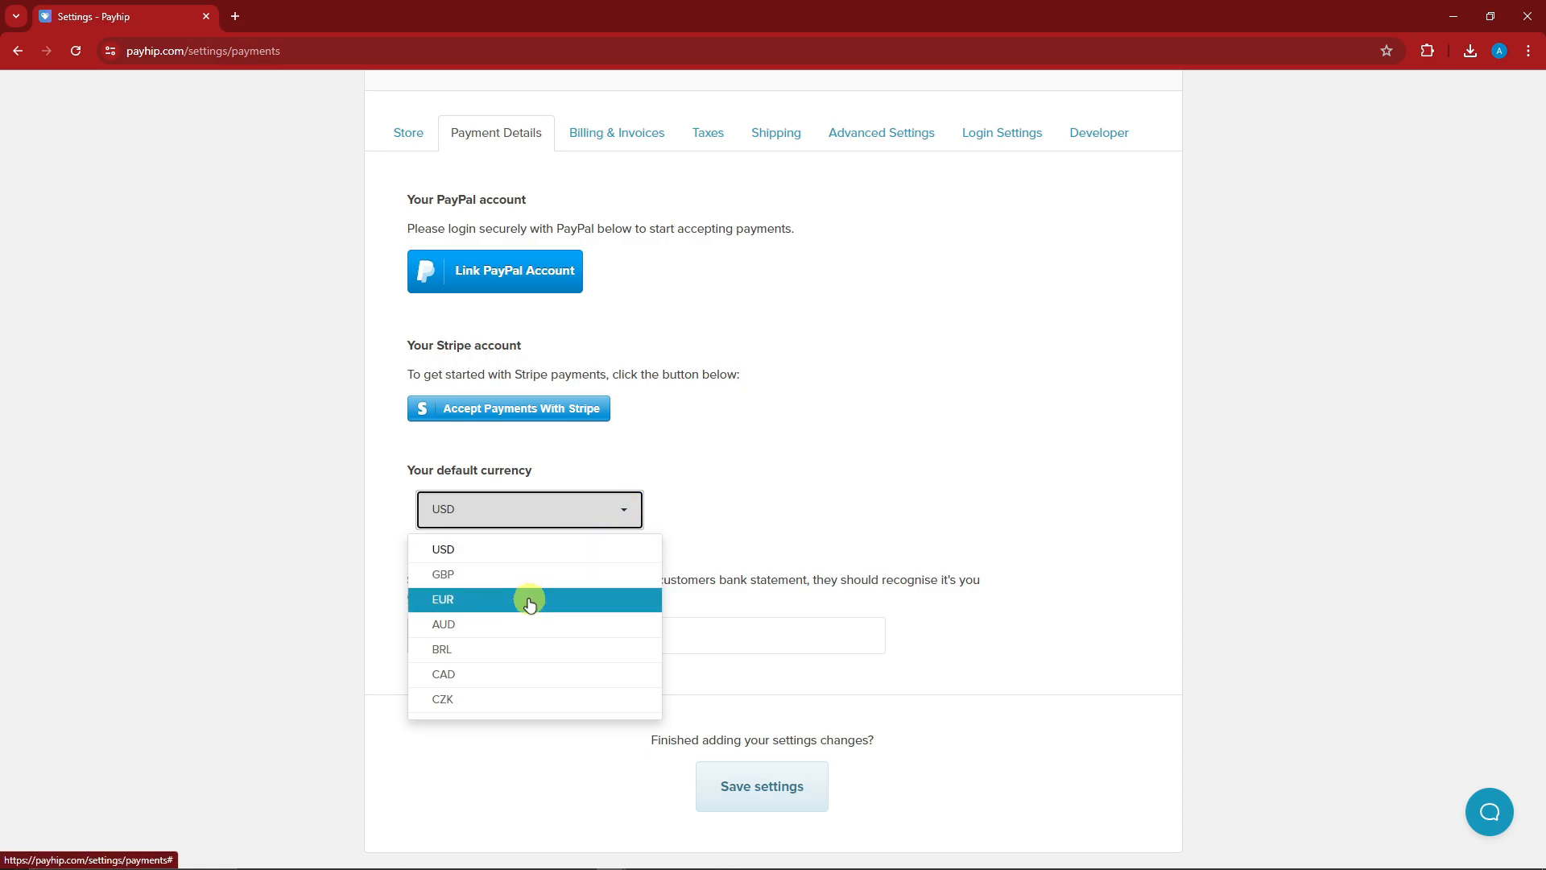
pyautogui.scroll(-3, 528, 587)
pyautogui.click(814, 448)
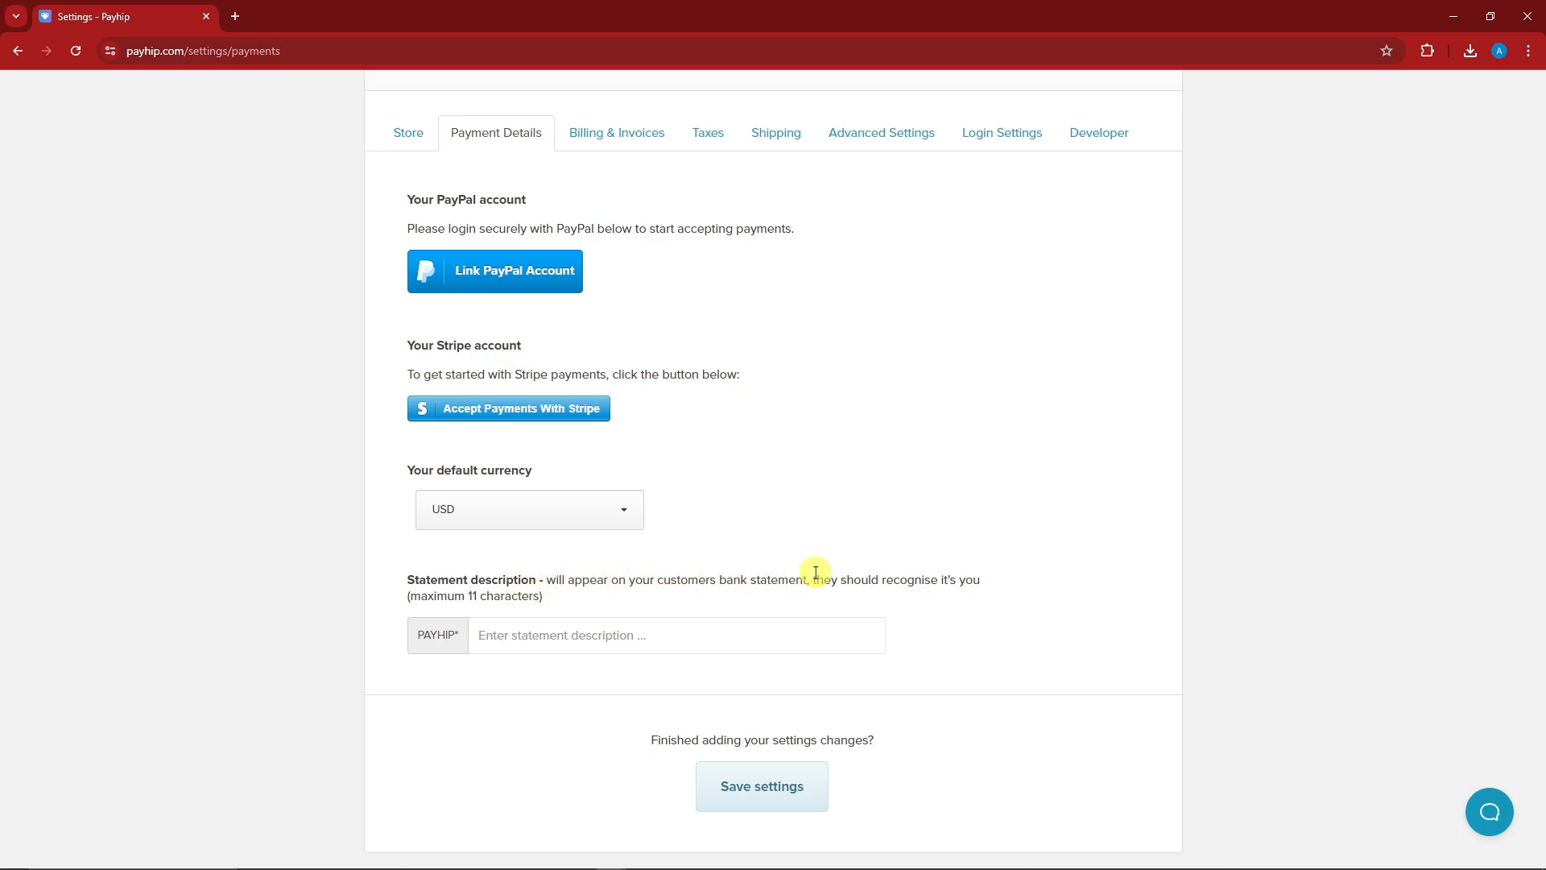
pyautogui.click(532, 623)
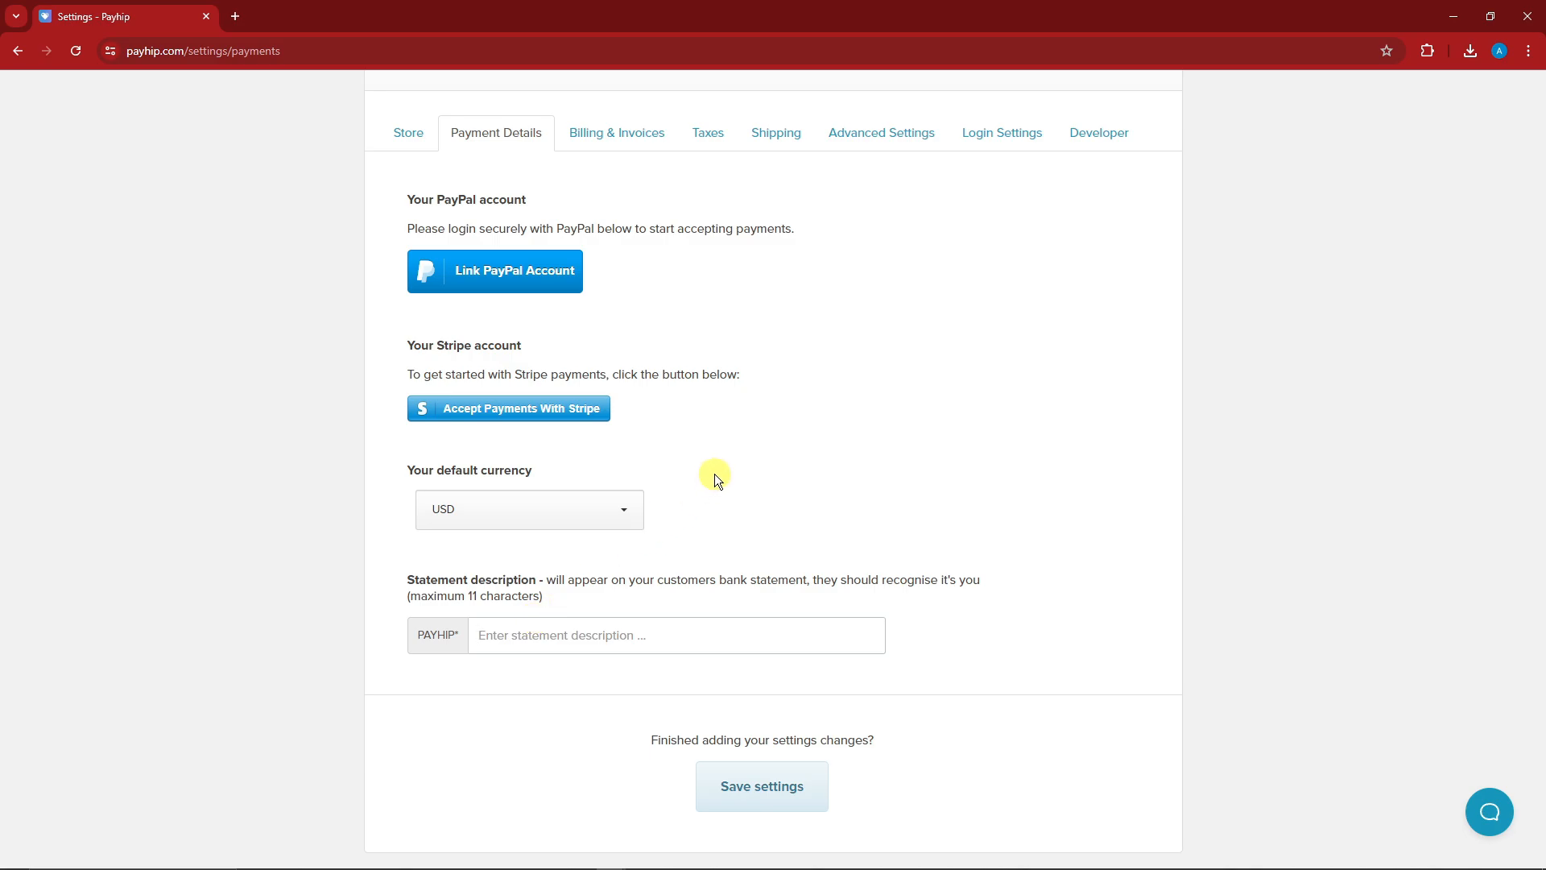
pyautogui.write('Thank you s')
pyautogui.press('BackSpace')
pyautogui.press('BackSpace')
pyautogui.press('BackSpace')
pyautogui.press('BackSpace')
pyautogui.press('BackSpace')
pyautogui.press('BackSpace')
pyautogui.press('BackSpace')
pyautogui.press('BackSpace')
pyautogui.press('BackSpace')
pyautogui.press('BackSpace')
pyautogui.press('BackSpace')
# Open the advanced account settings and examine the PDF protection, notification, download limit and tracking options.
pyautogui.scroll(2, 736, 486)
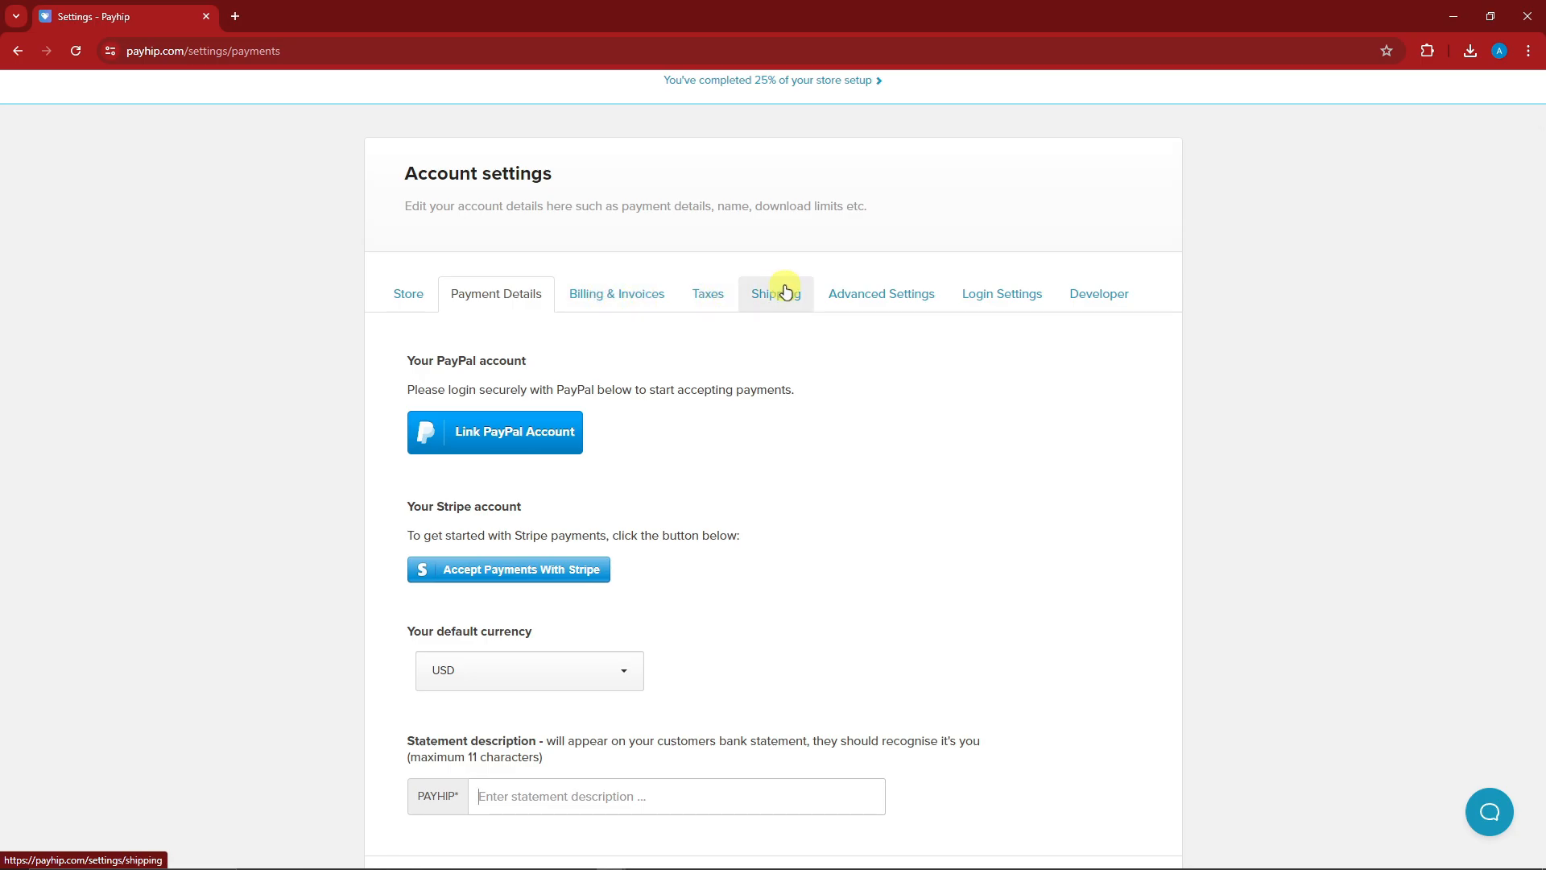
pyautogui.click(863, 295)
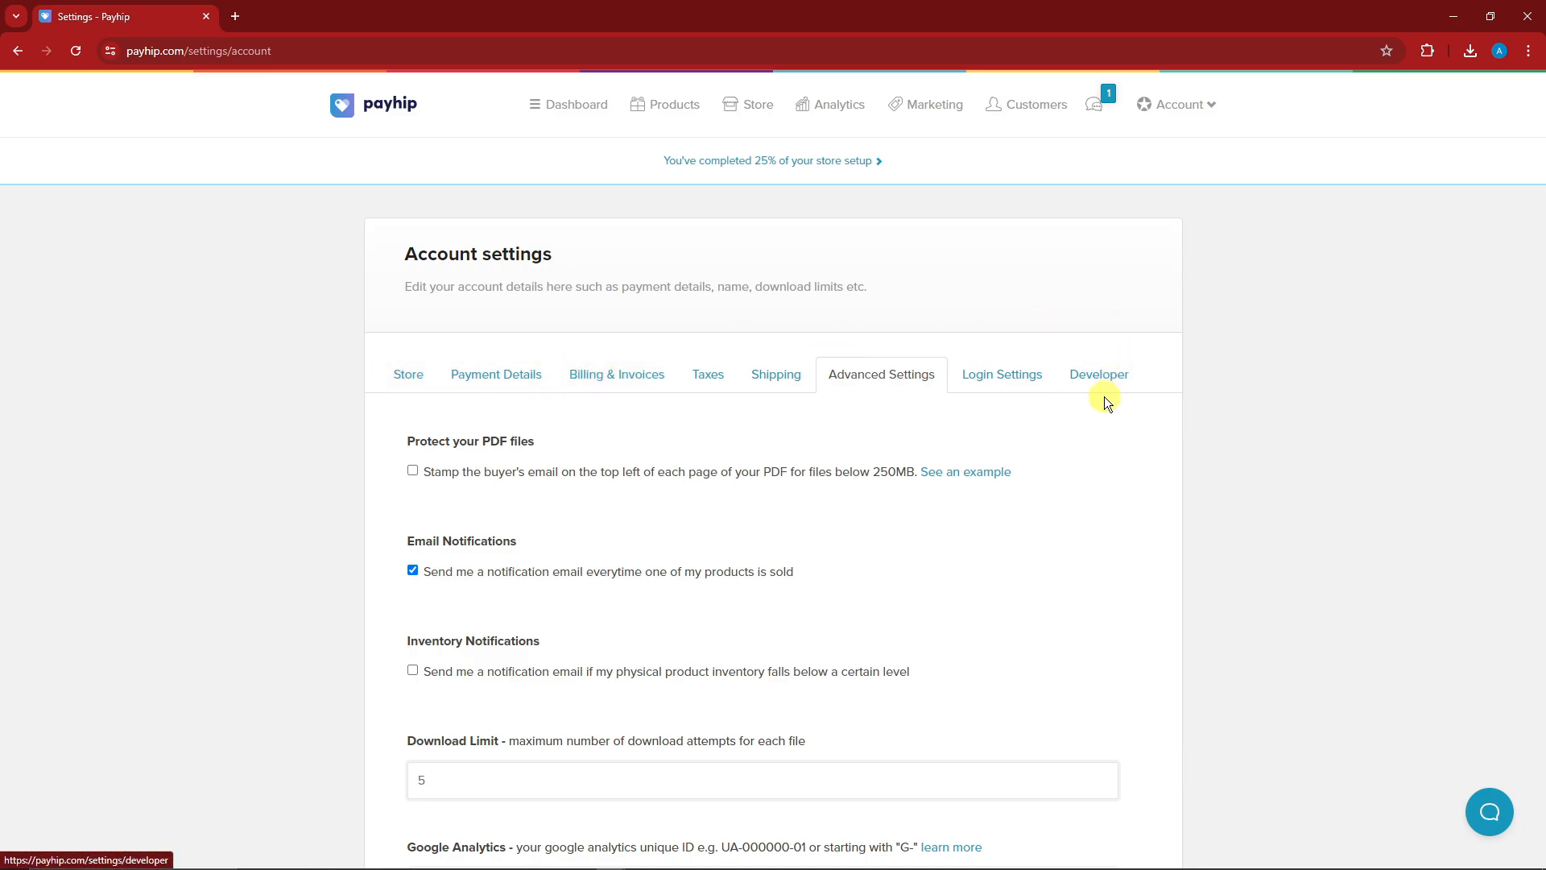
pyautogui.scroll(-1, 1047, 419)
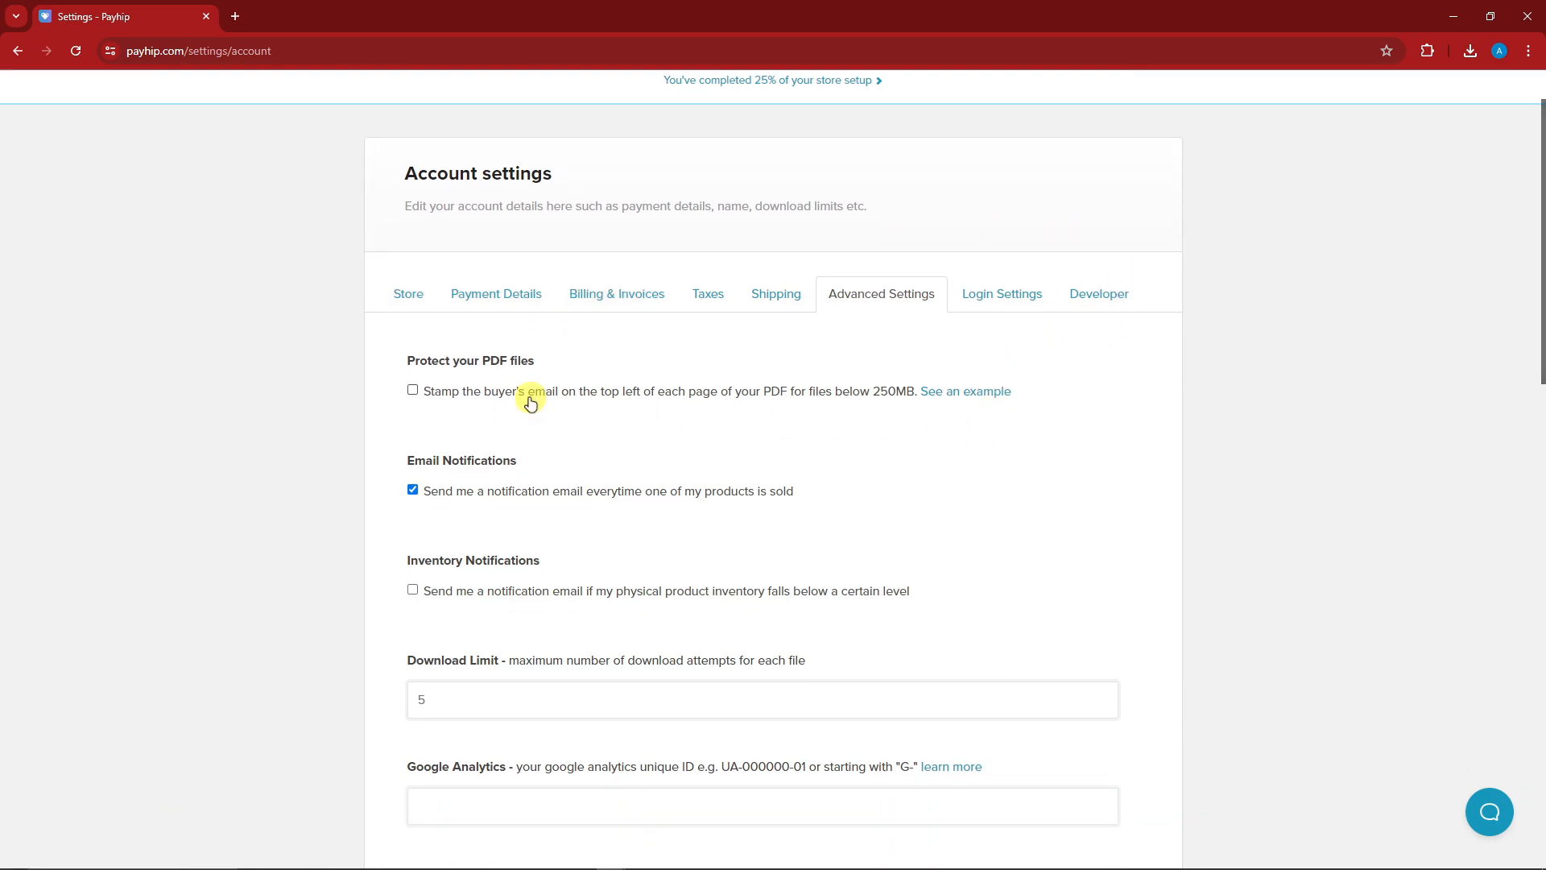
pyautogui.scroll(1, 538, 388)
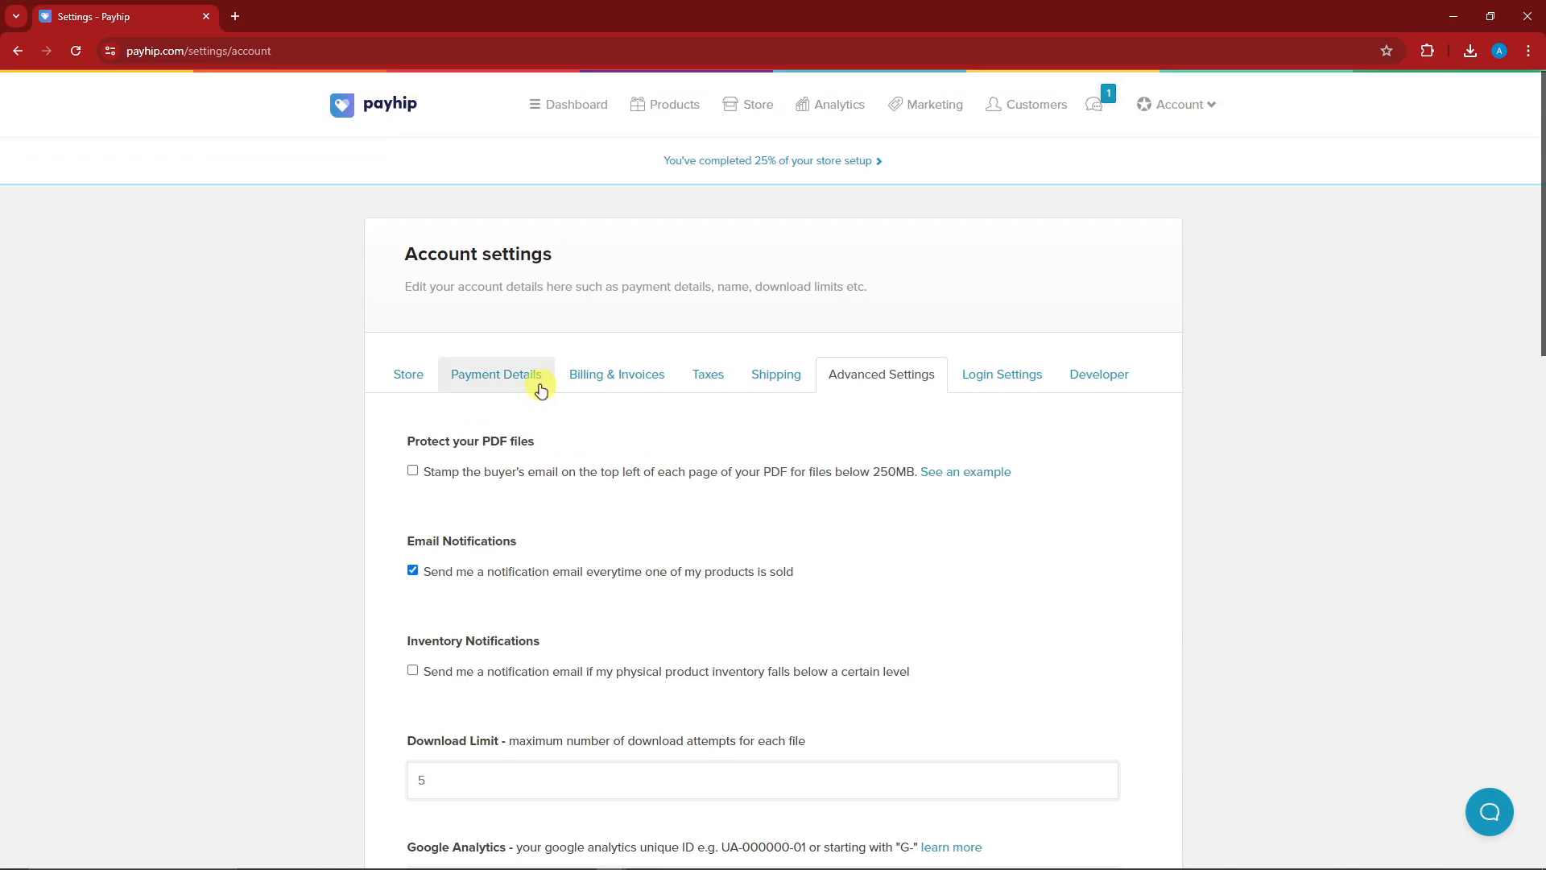
pyautogui.scroll(-1, 544, 387)
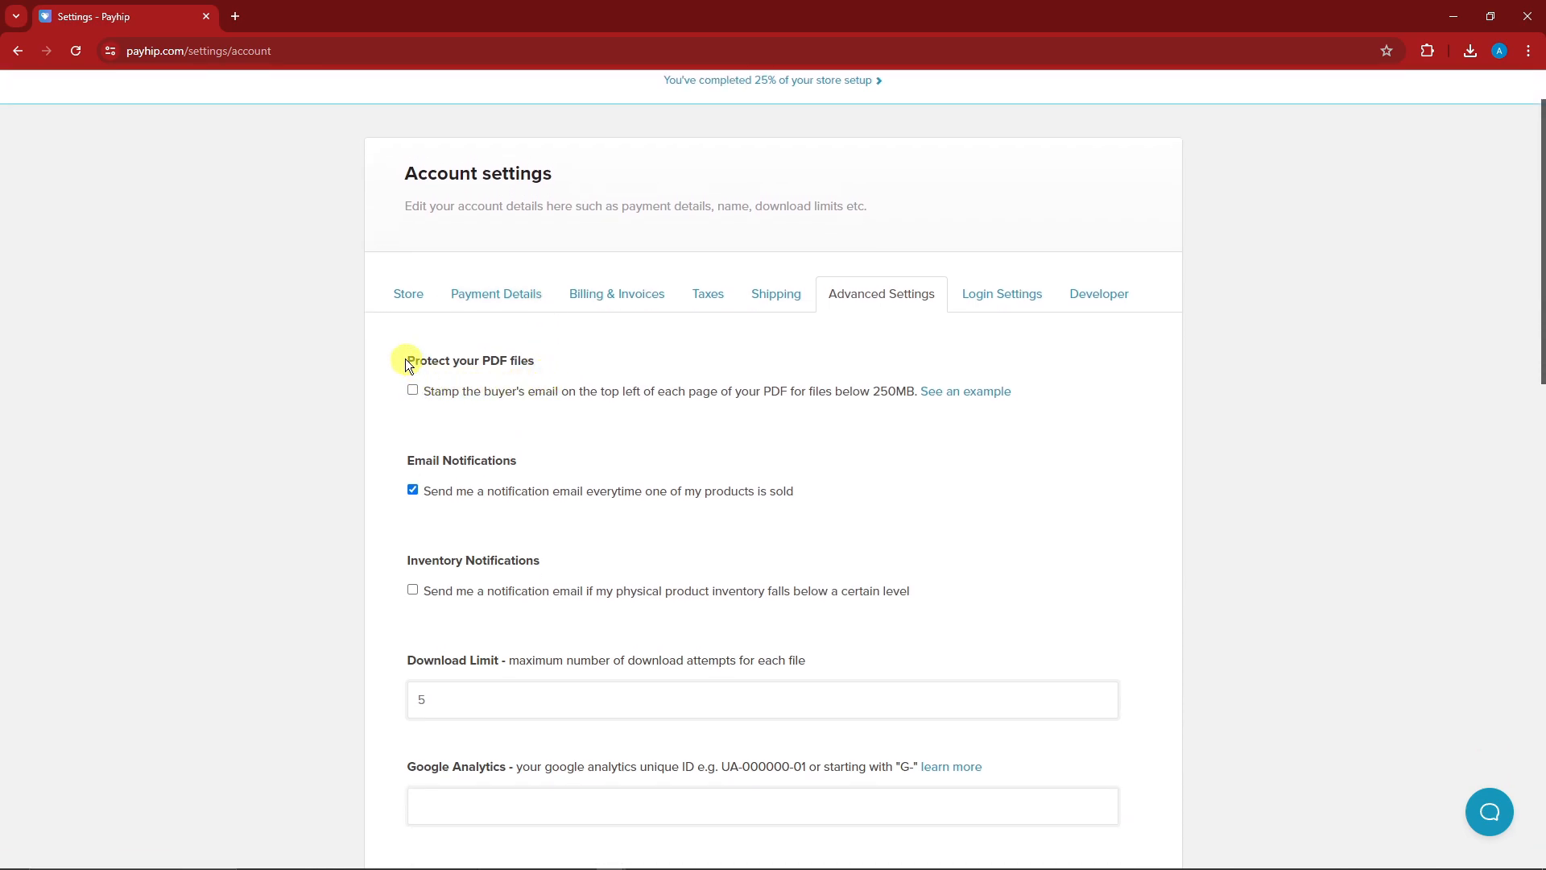
pyautogui.moveTo(404, 359); pyautogui.dragTo(463, 385)
pyautogui.scroll(-2, 427, 385)
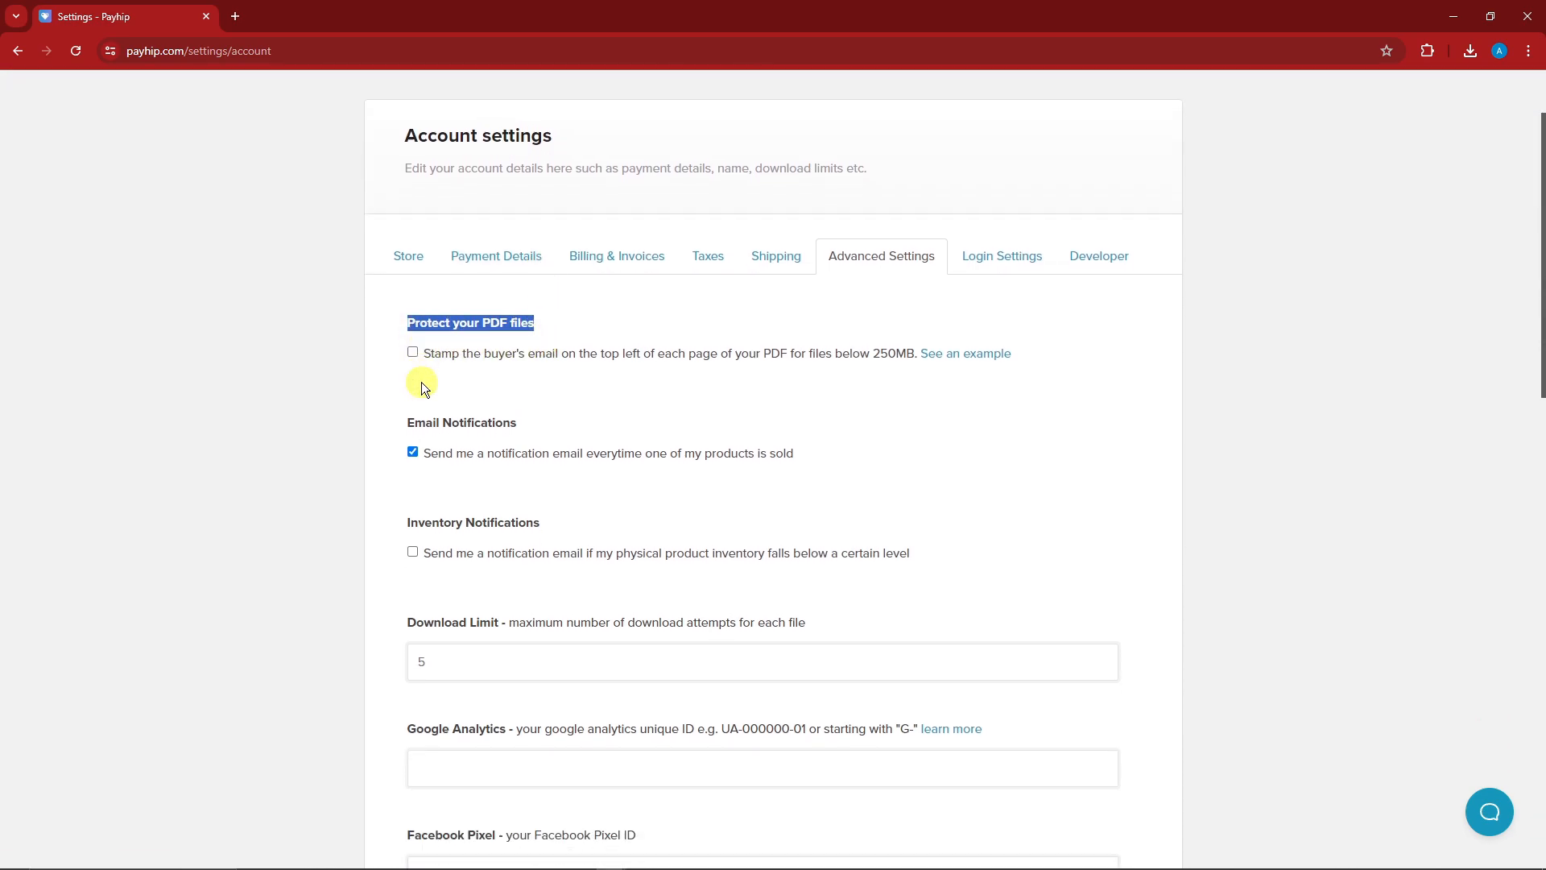
pyautogui.scroll(-3, 448, 403)
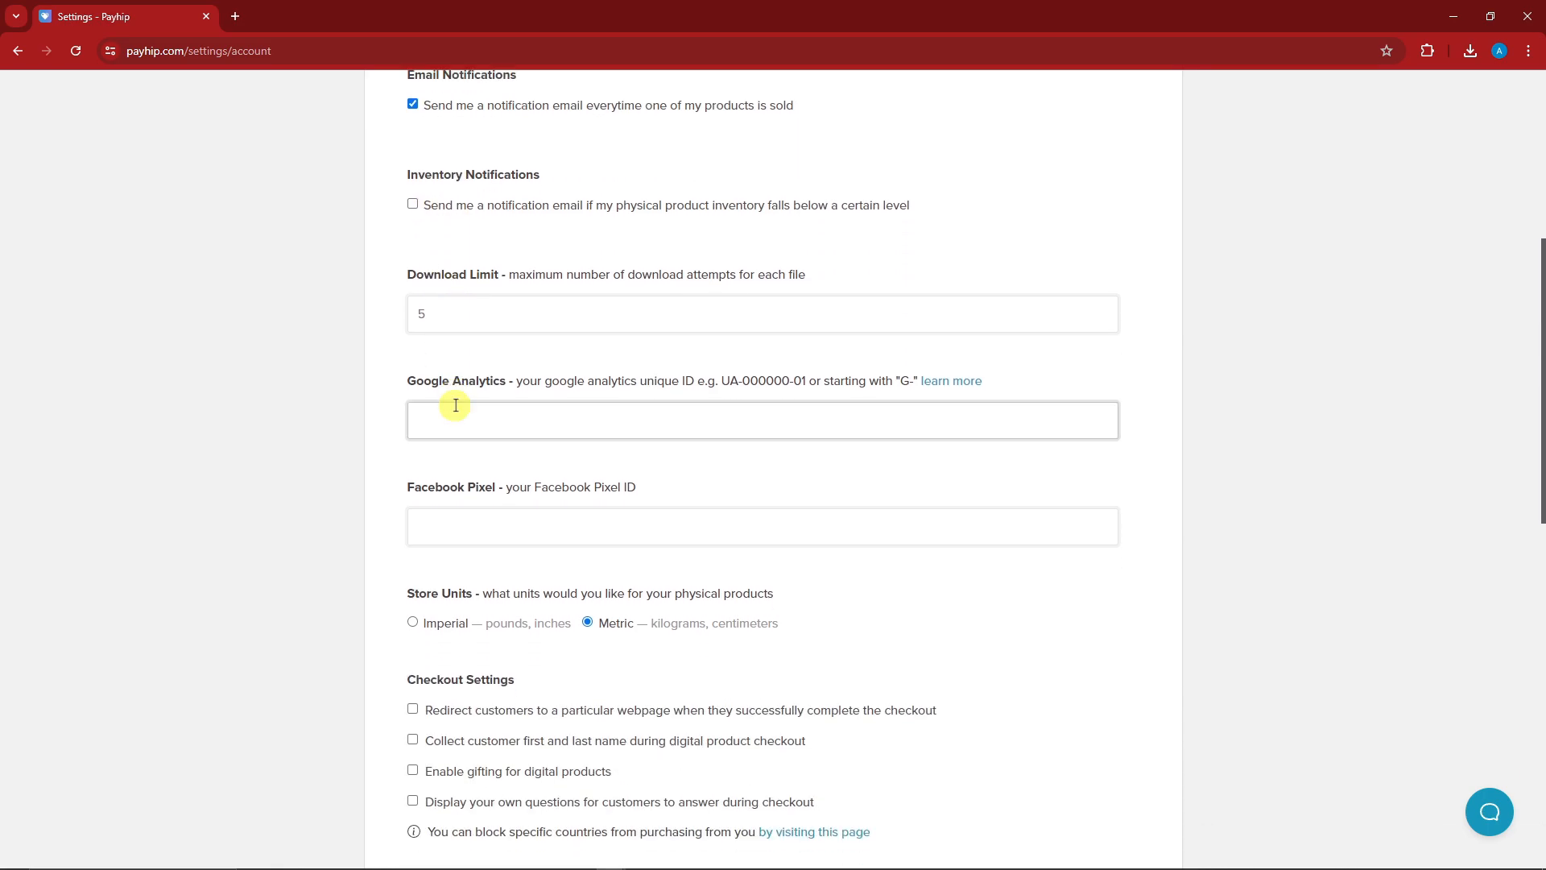
# Try 1 as the maximum number of download attempts for each file, and clear the download limit.
pyautogui.click(535, 300)
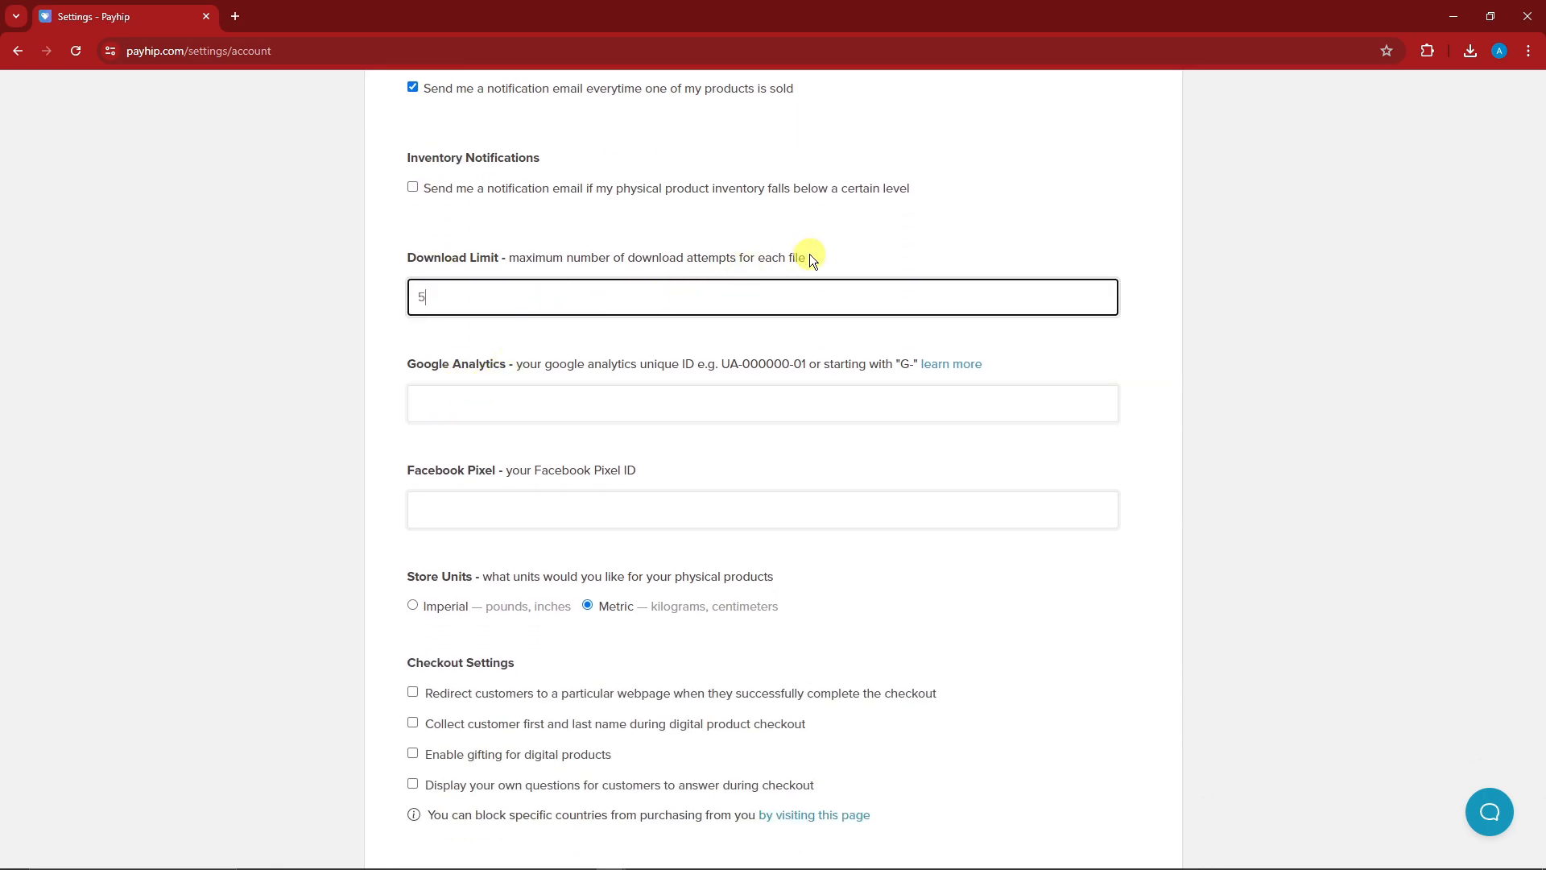
pyautogui.moveTo(476, 294); pyautogui.dragTo(375, 302)
pyautogui.moveTo(509, 258); pyautogui.dragTo(780, 257)
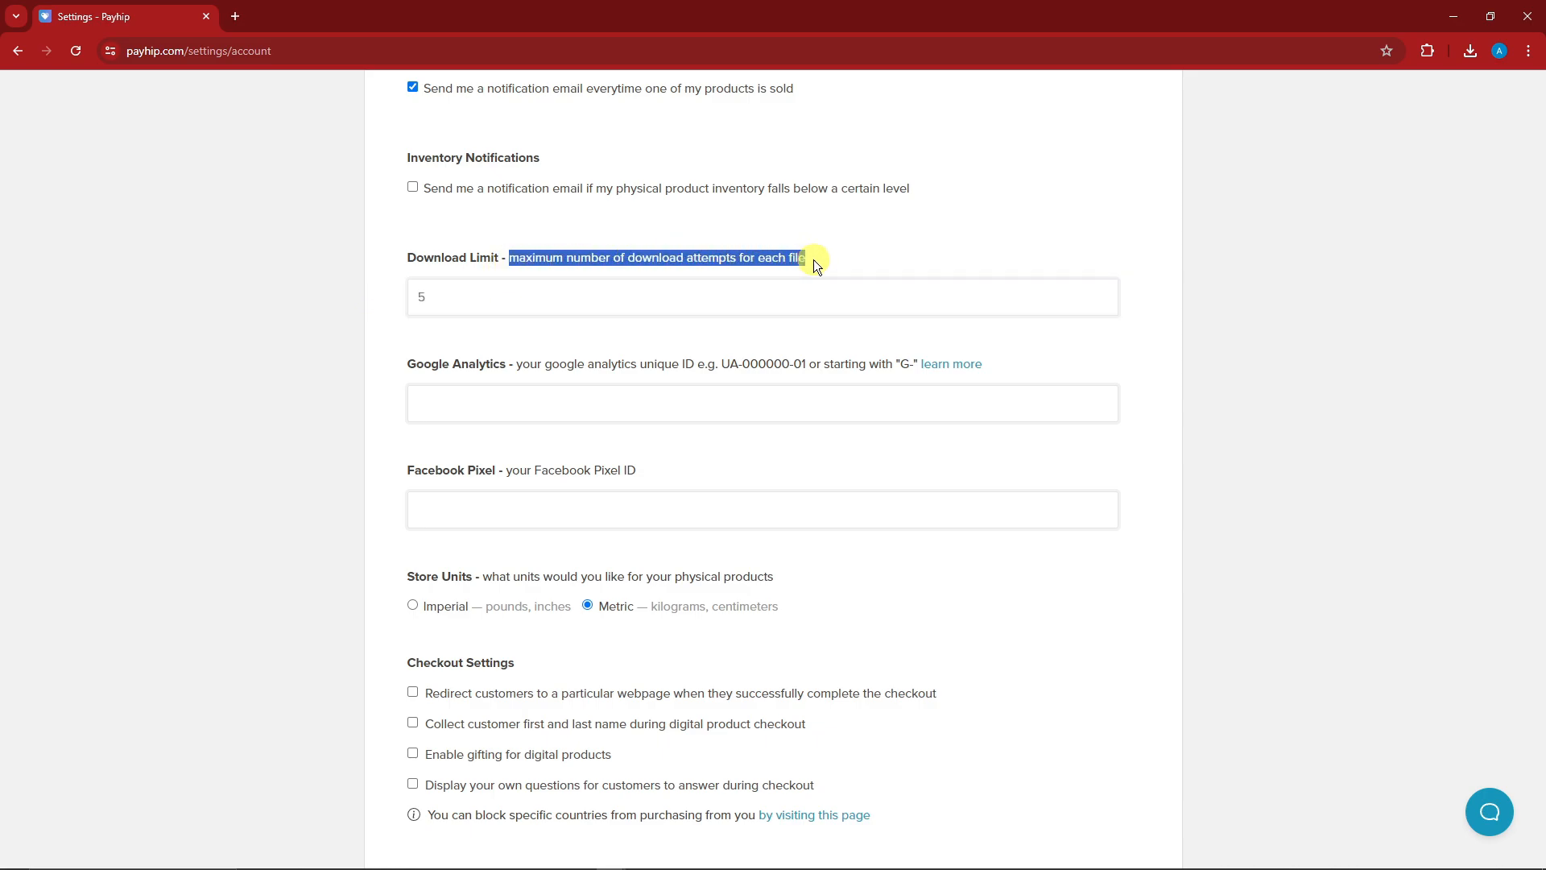
pyautogui.doubleClick(438, 297)
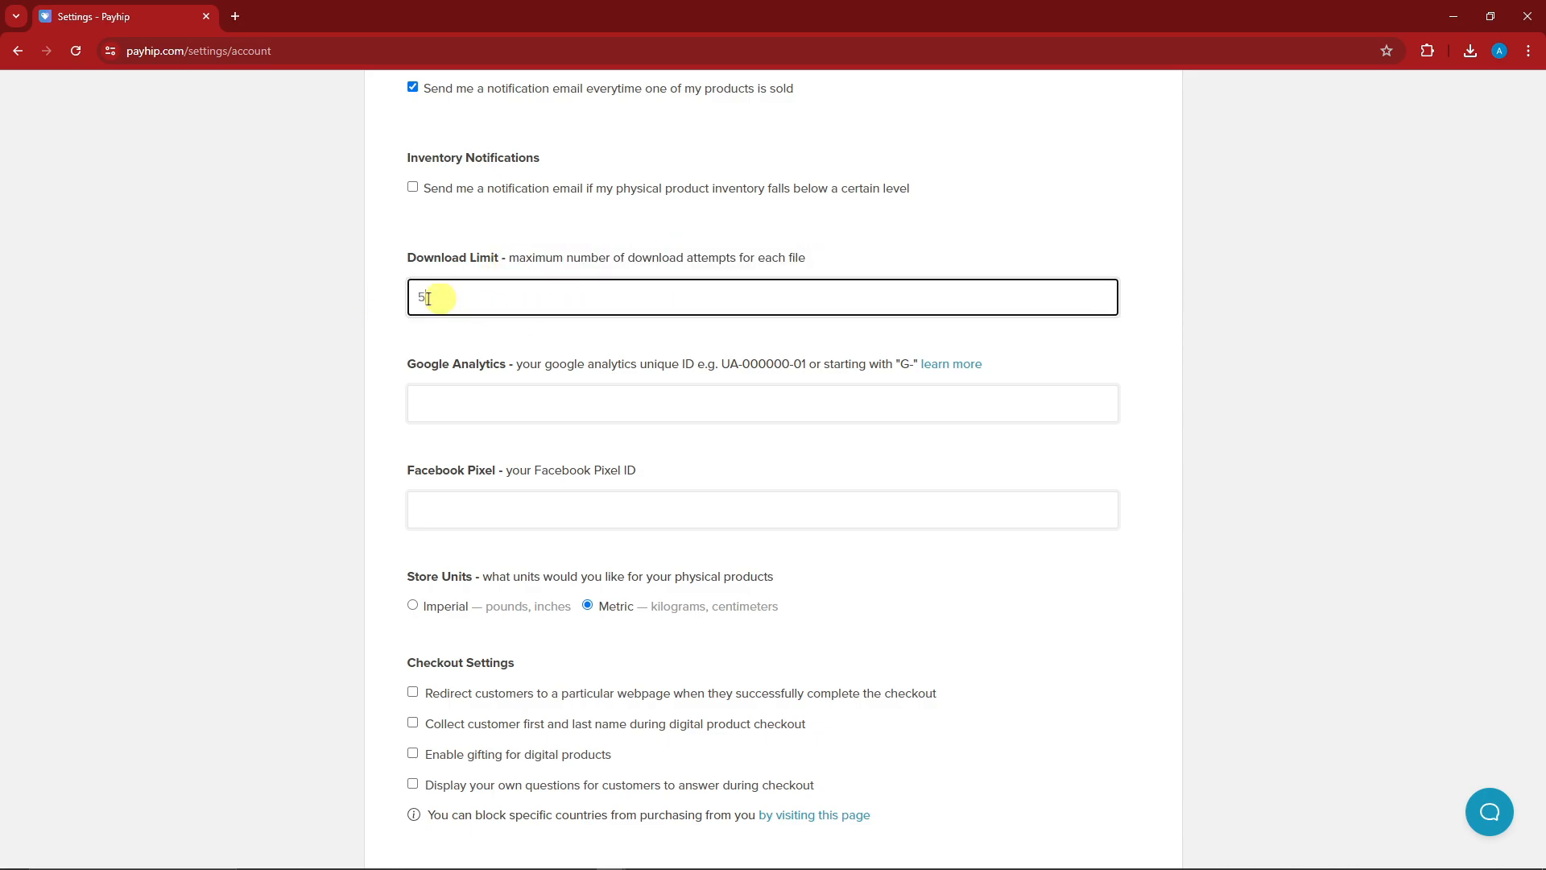
pyautogui.write('1')
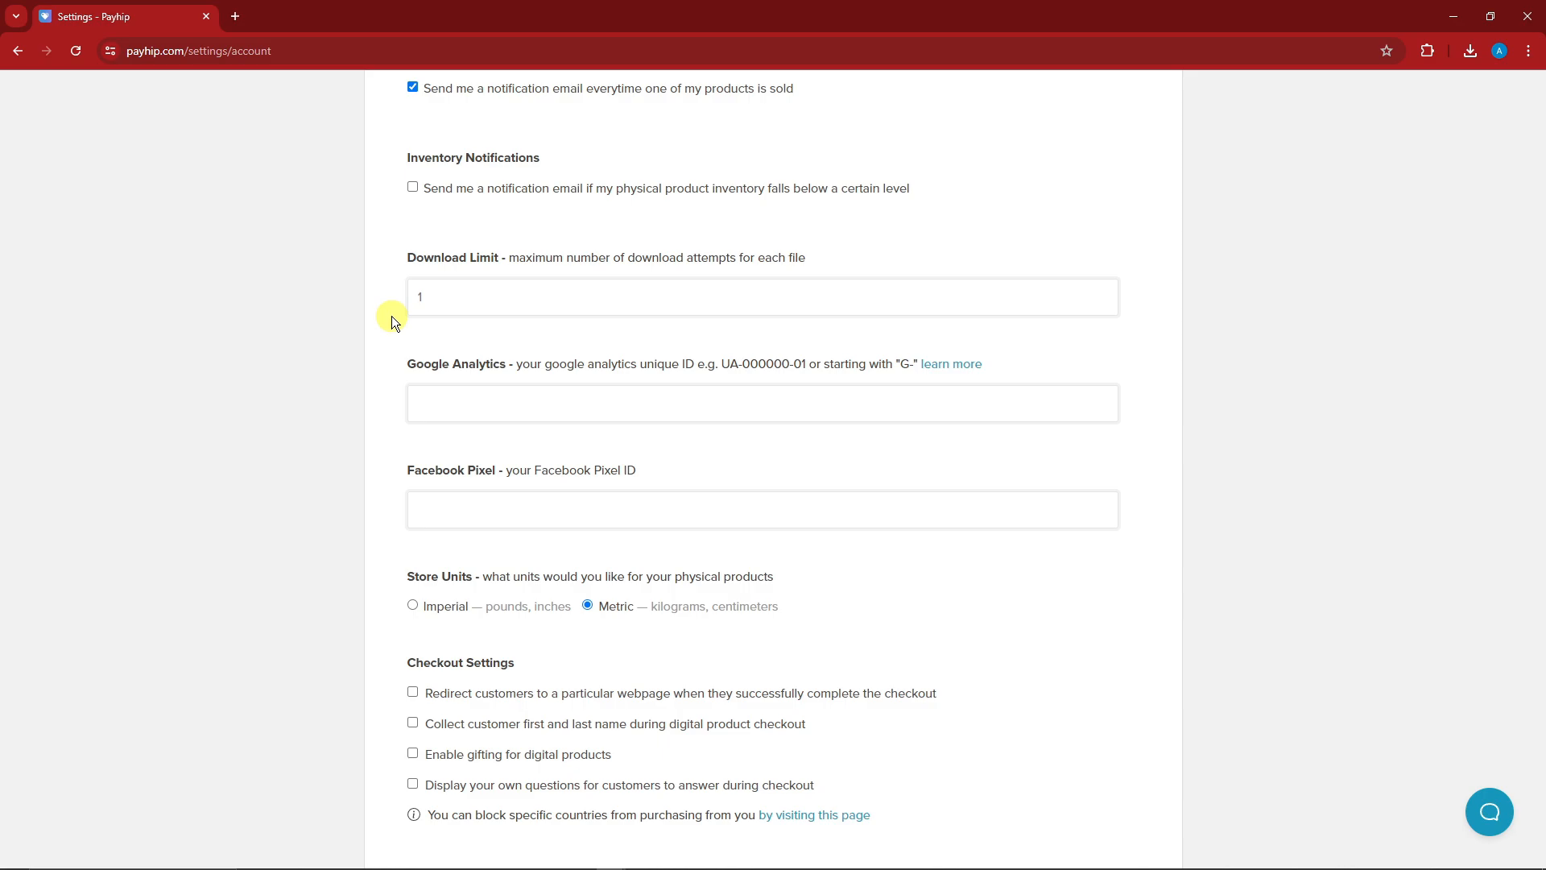
pyautogui.moveTo(449, 303); pyautogui.dragTo(380, 304)
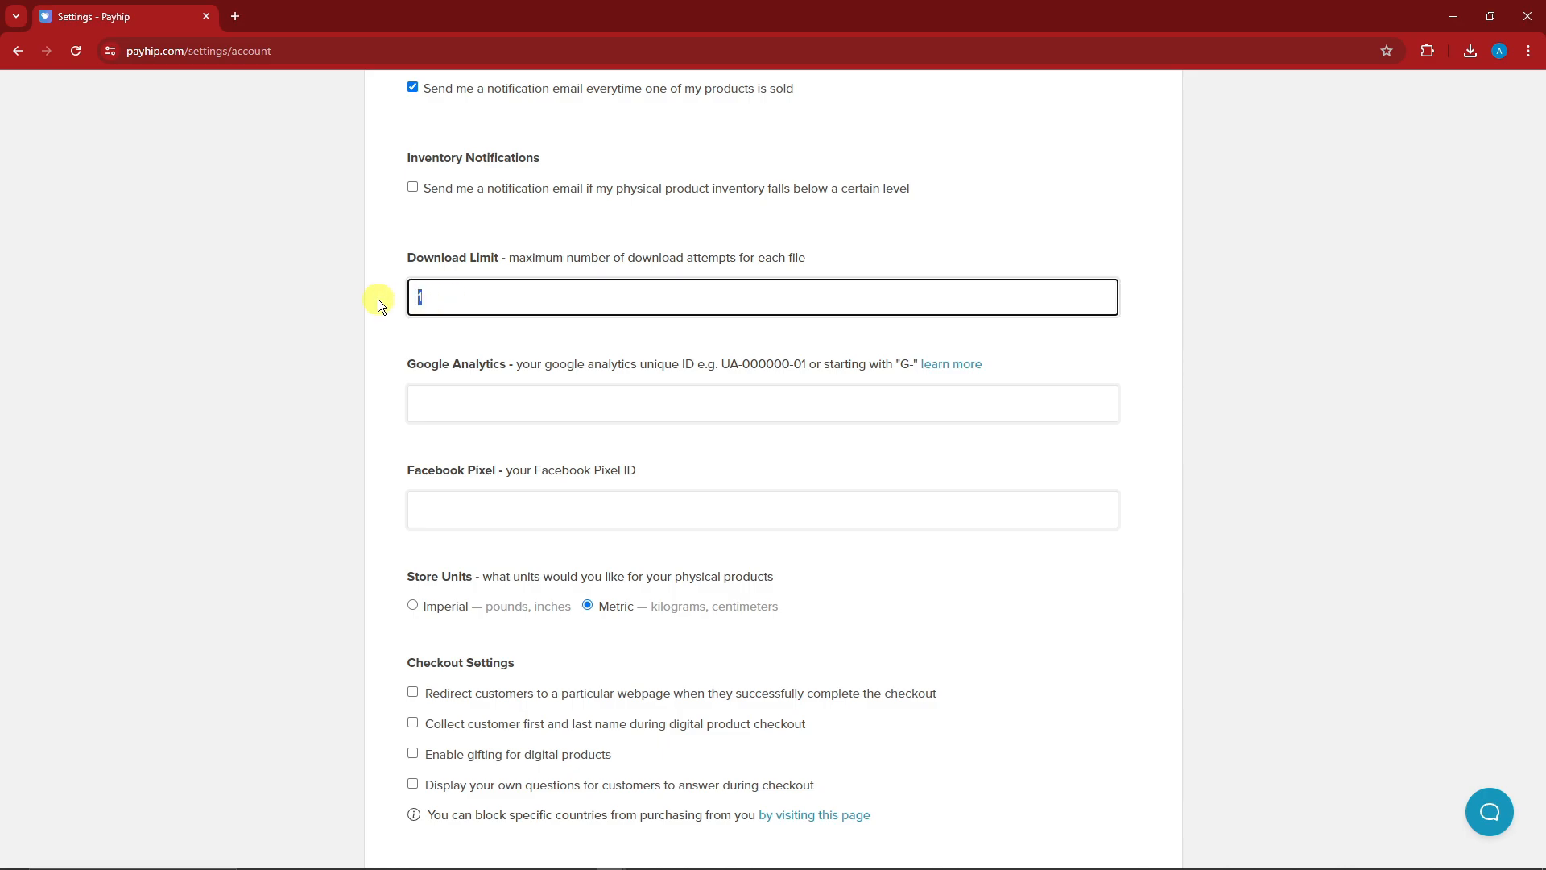
pyautogui.click(440, 299)
# Enable the logo on customer invoices and email receipts, and upload image (5) from Downloads as the logo.
pyautogui.scroll(-4, 394, 363)
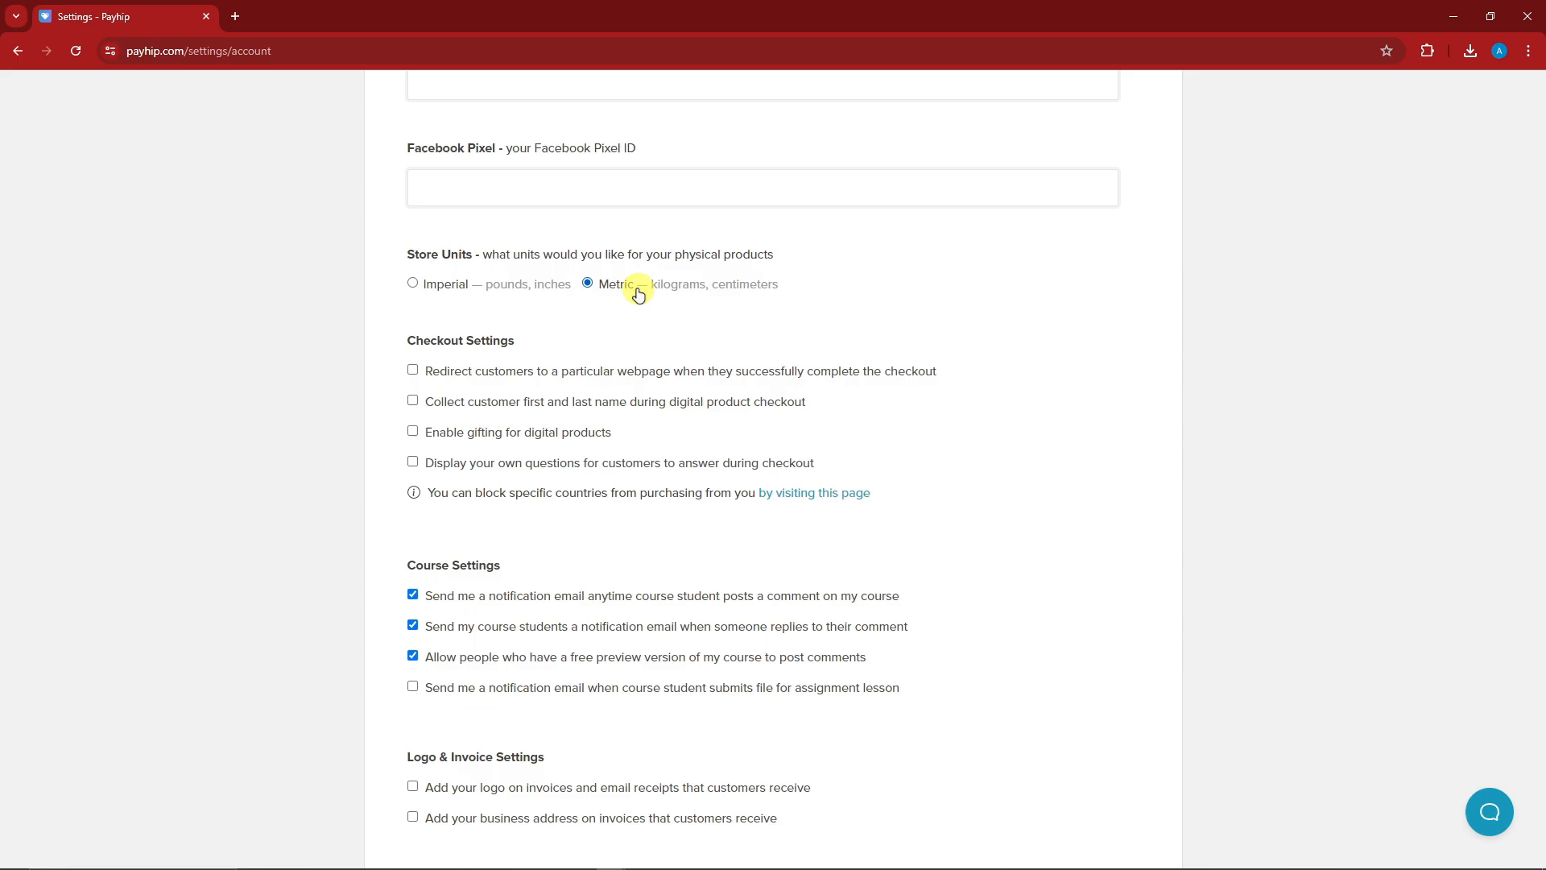
pyautogui.scroll(-6, 618, 294)
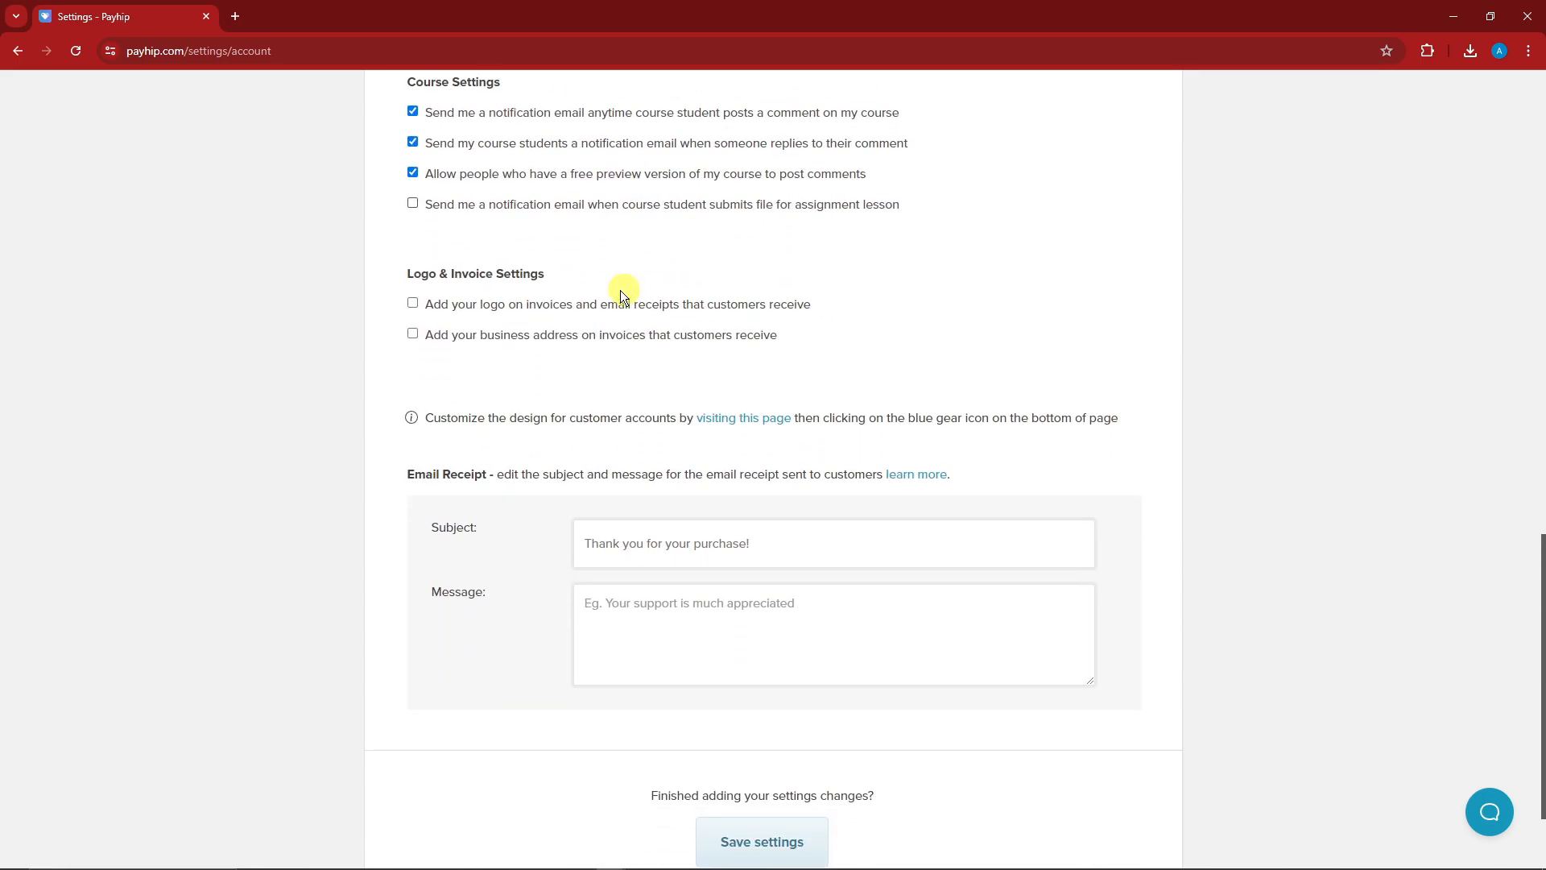
pyautogui.click(413, 303)
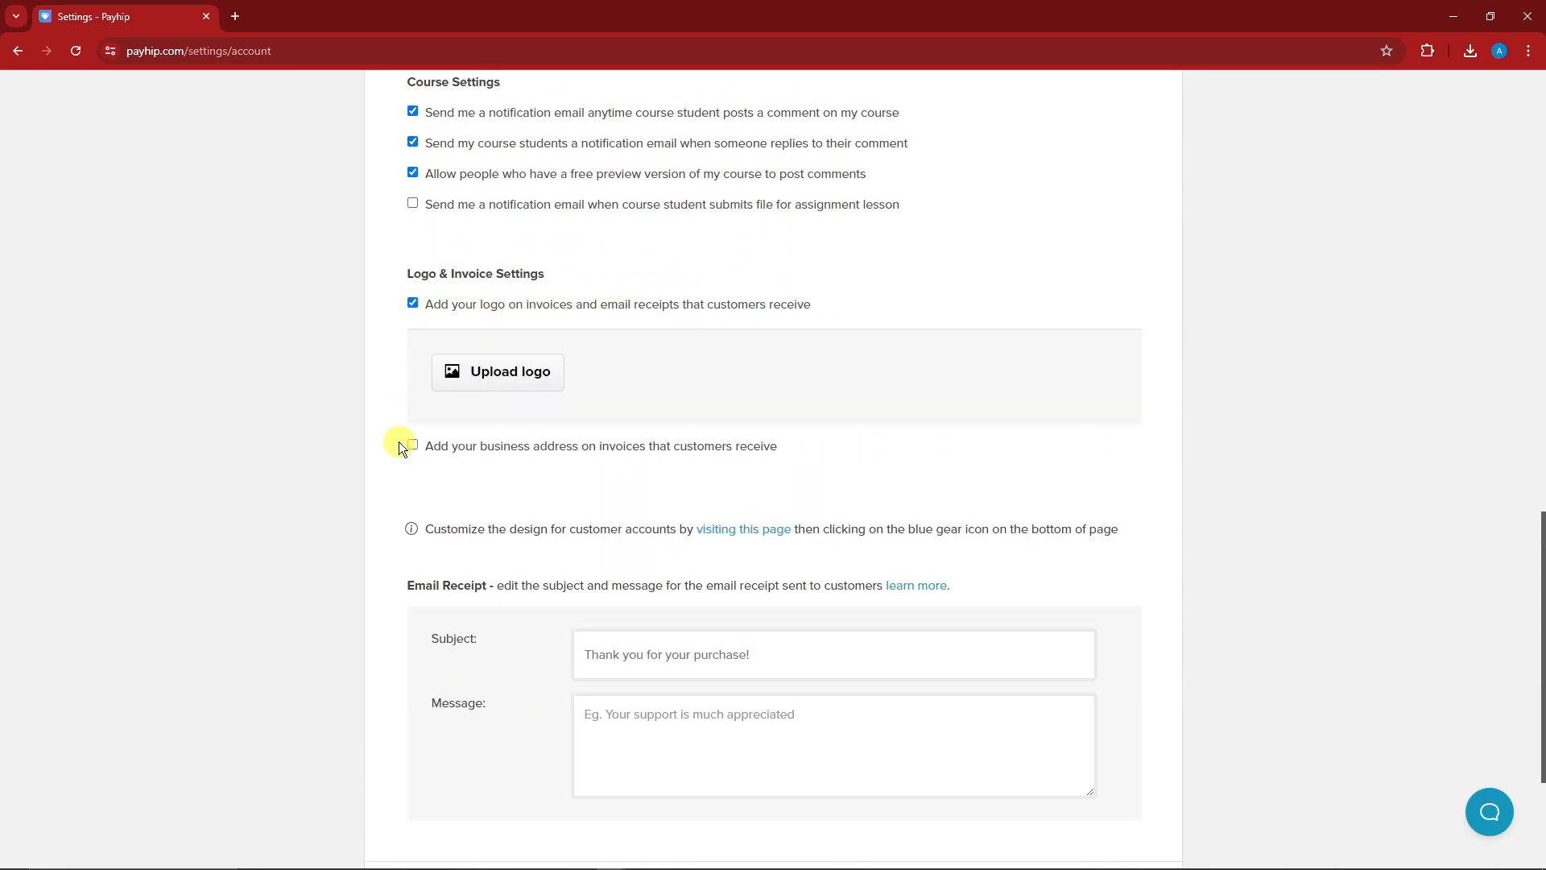
pyautogui.click(485, 384)
pyautogui.scroll(4, 673, 385)
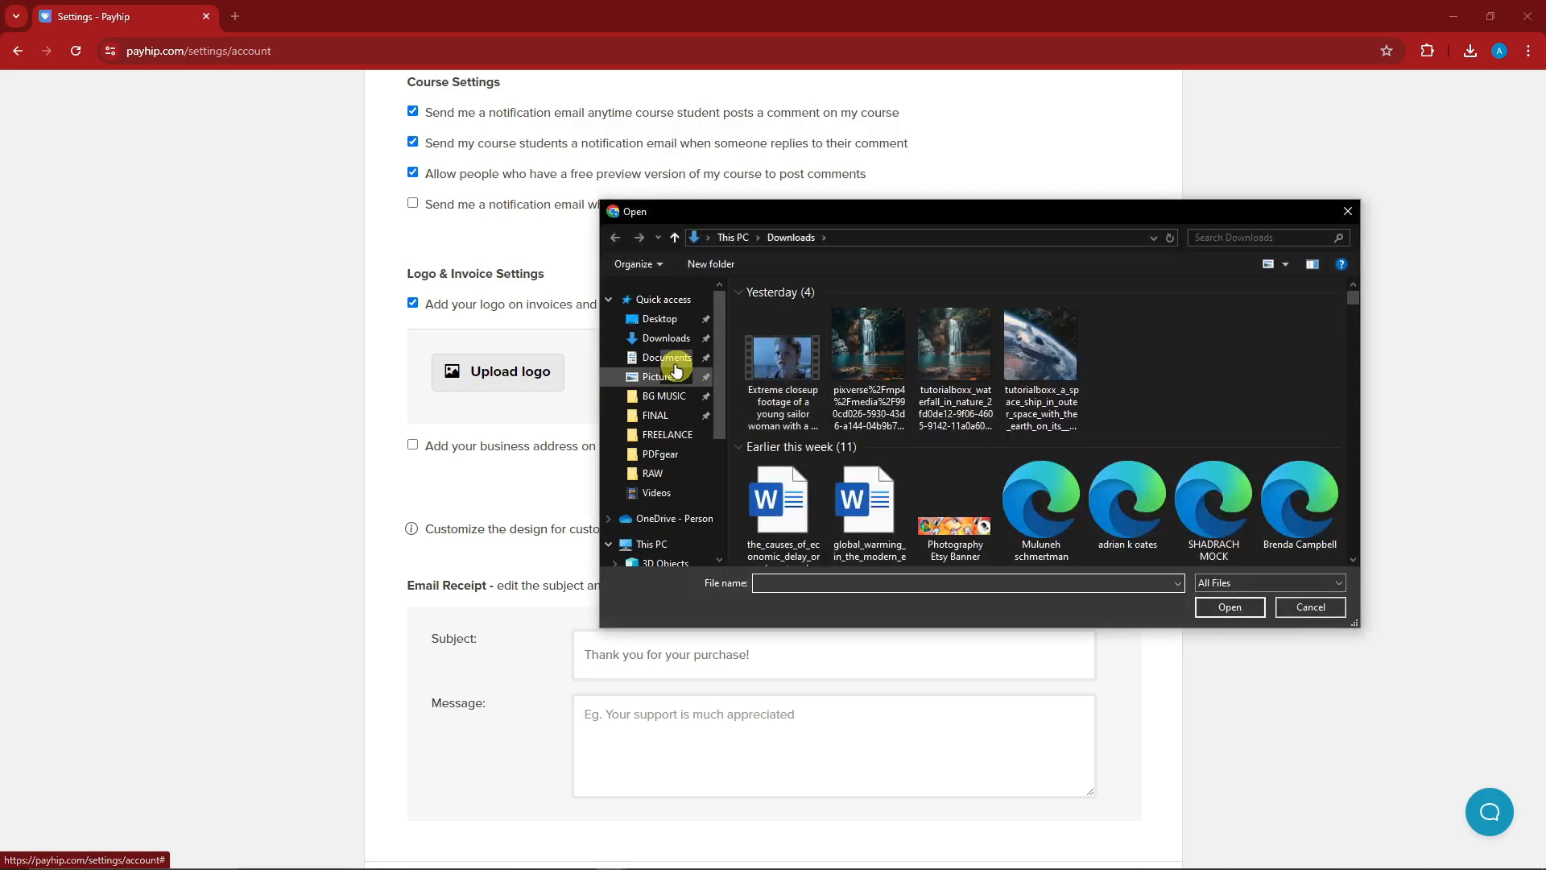
pyautogui.scroll(-5, 987, 418)
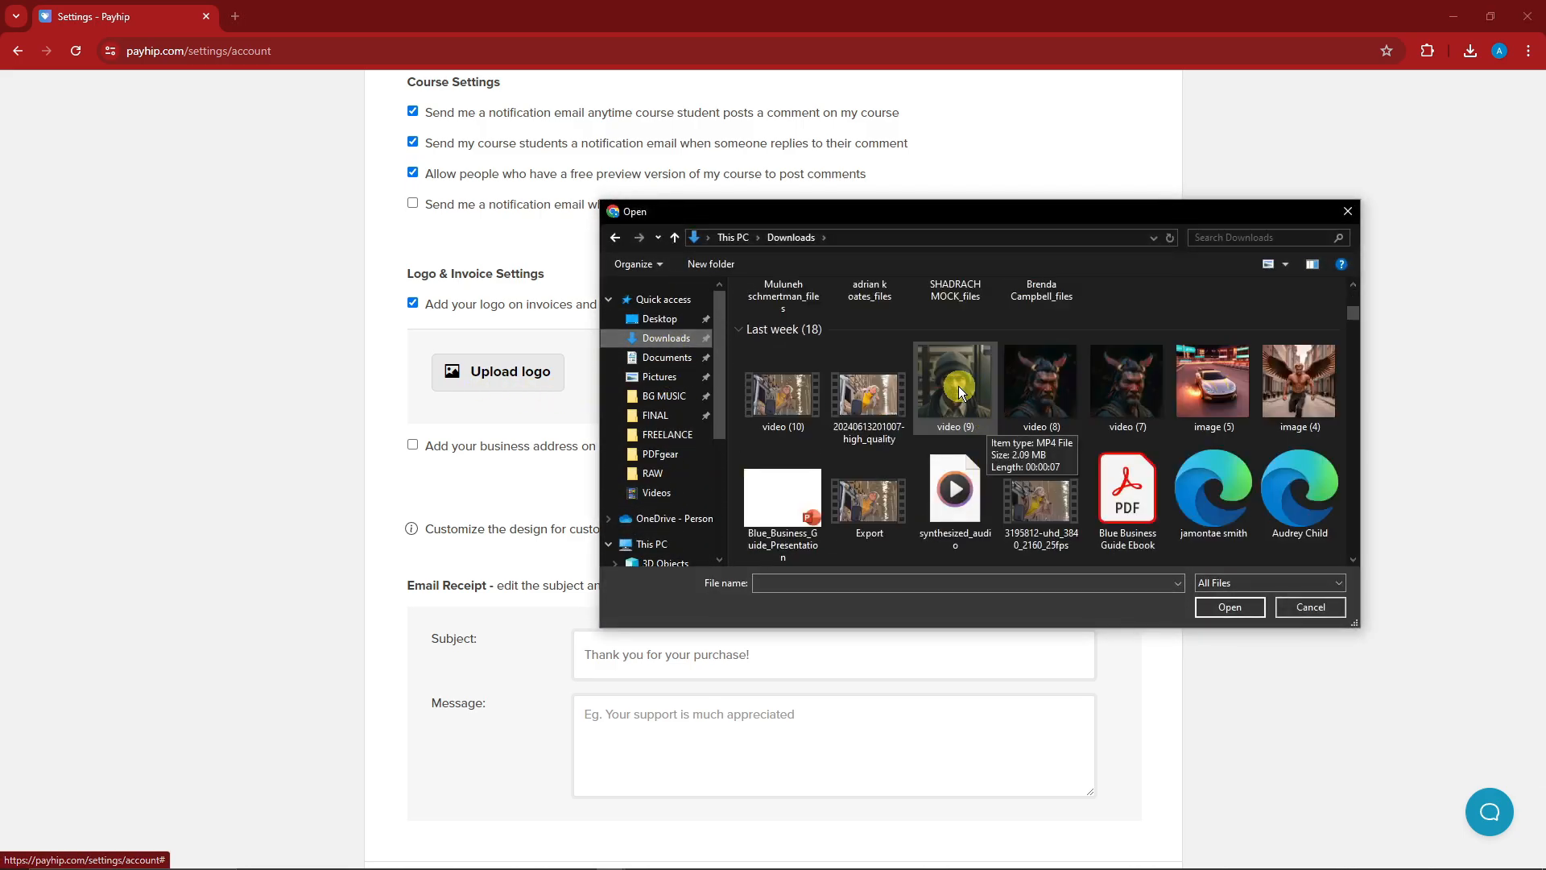
pyautogui.doubleClick(1210, 381)
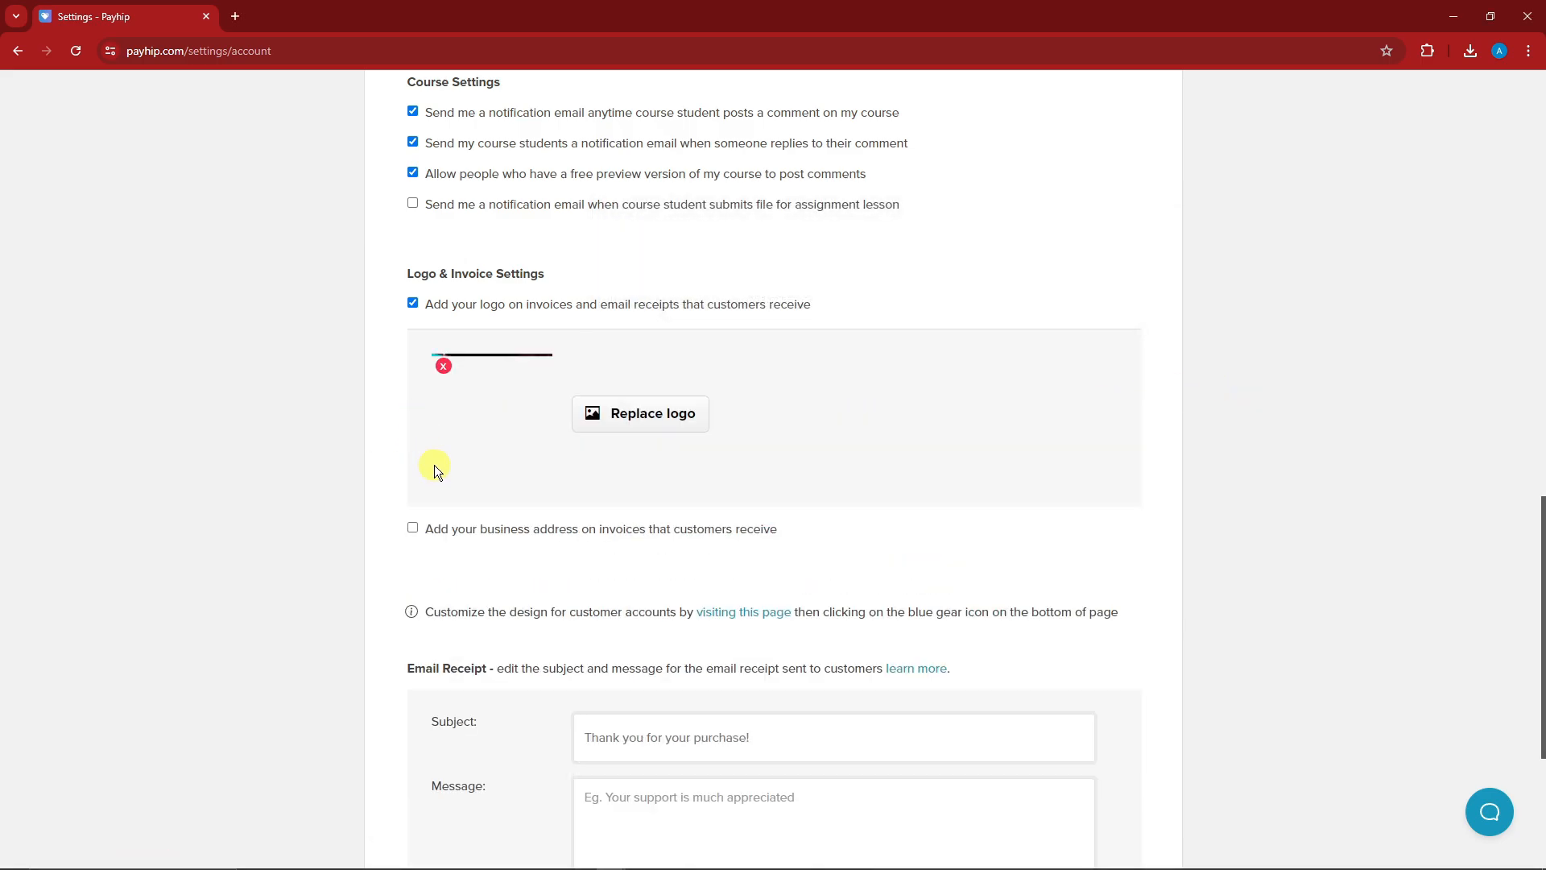
# Review the advanced settings from the PDF protection to the email receipt fields and save them.
pyautogui.scroll(-4, 570, 533)
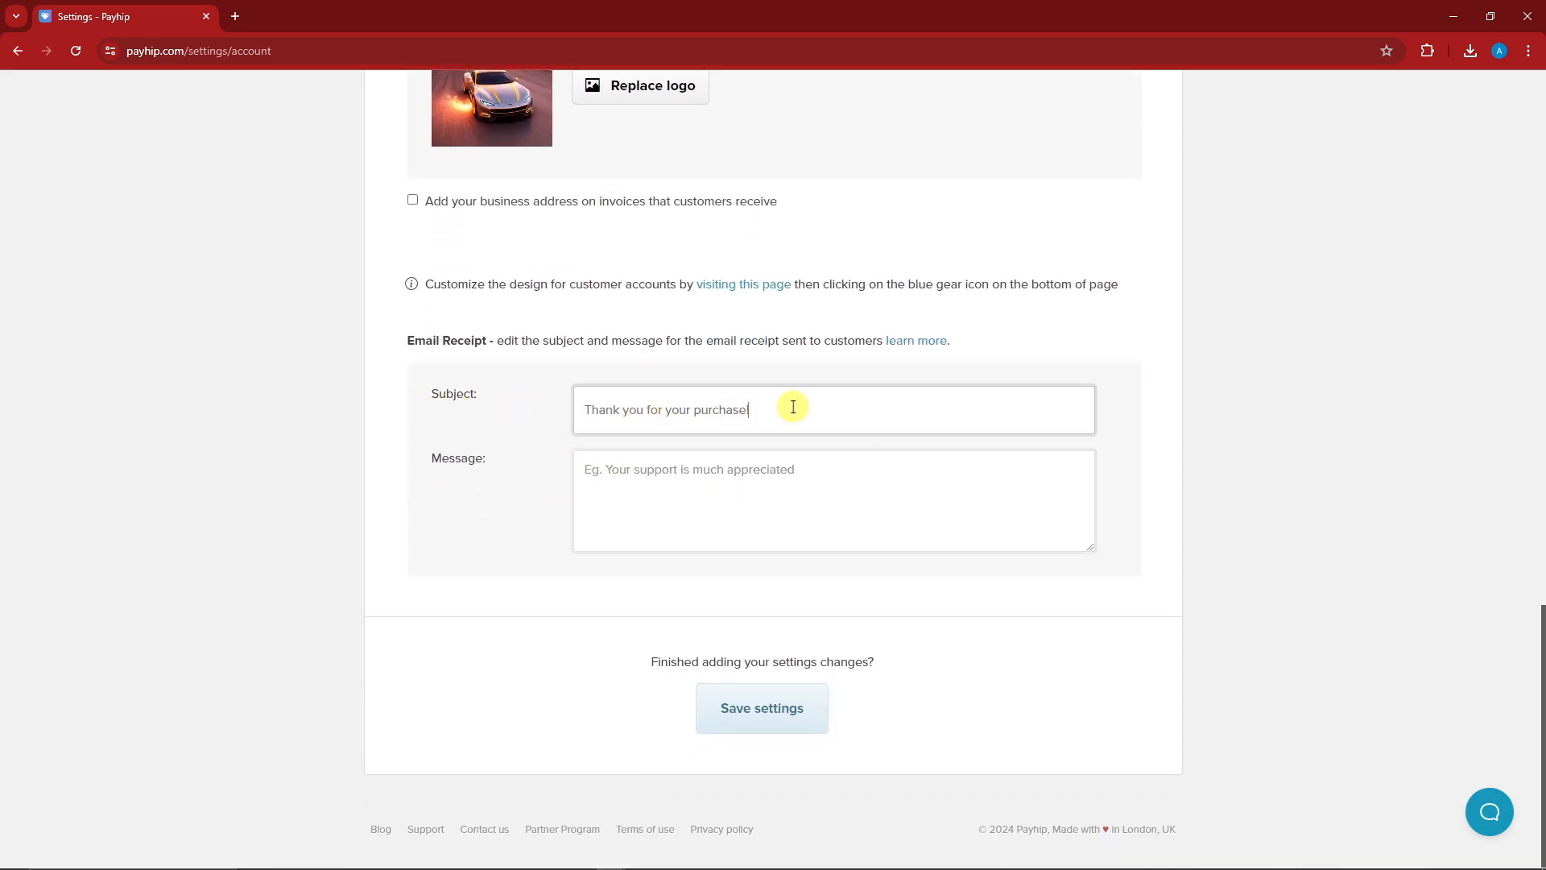
pyautogui.scroll(5, 290, 563)
pyautogui.scroll(15, 290, 564)
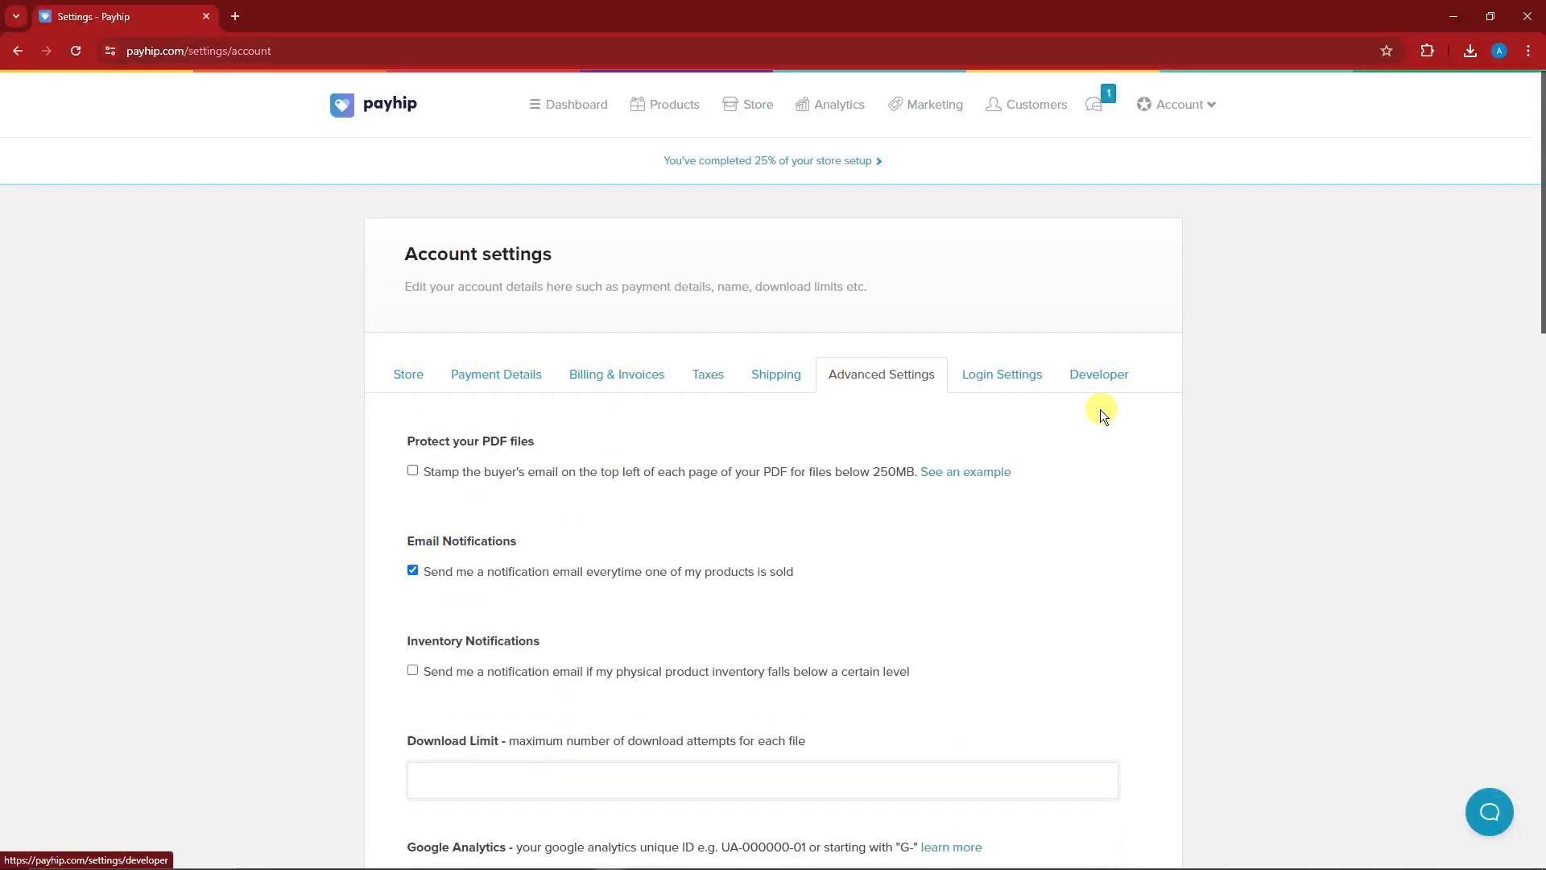
pyautogui.scroll(-10, 1096, 418)
pyautogui.scroll(-9, 1108, 434)
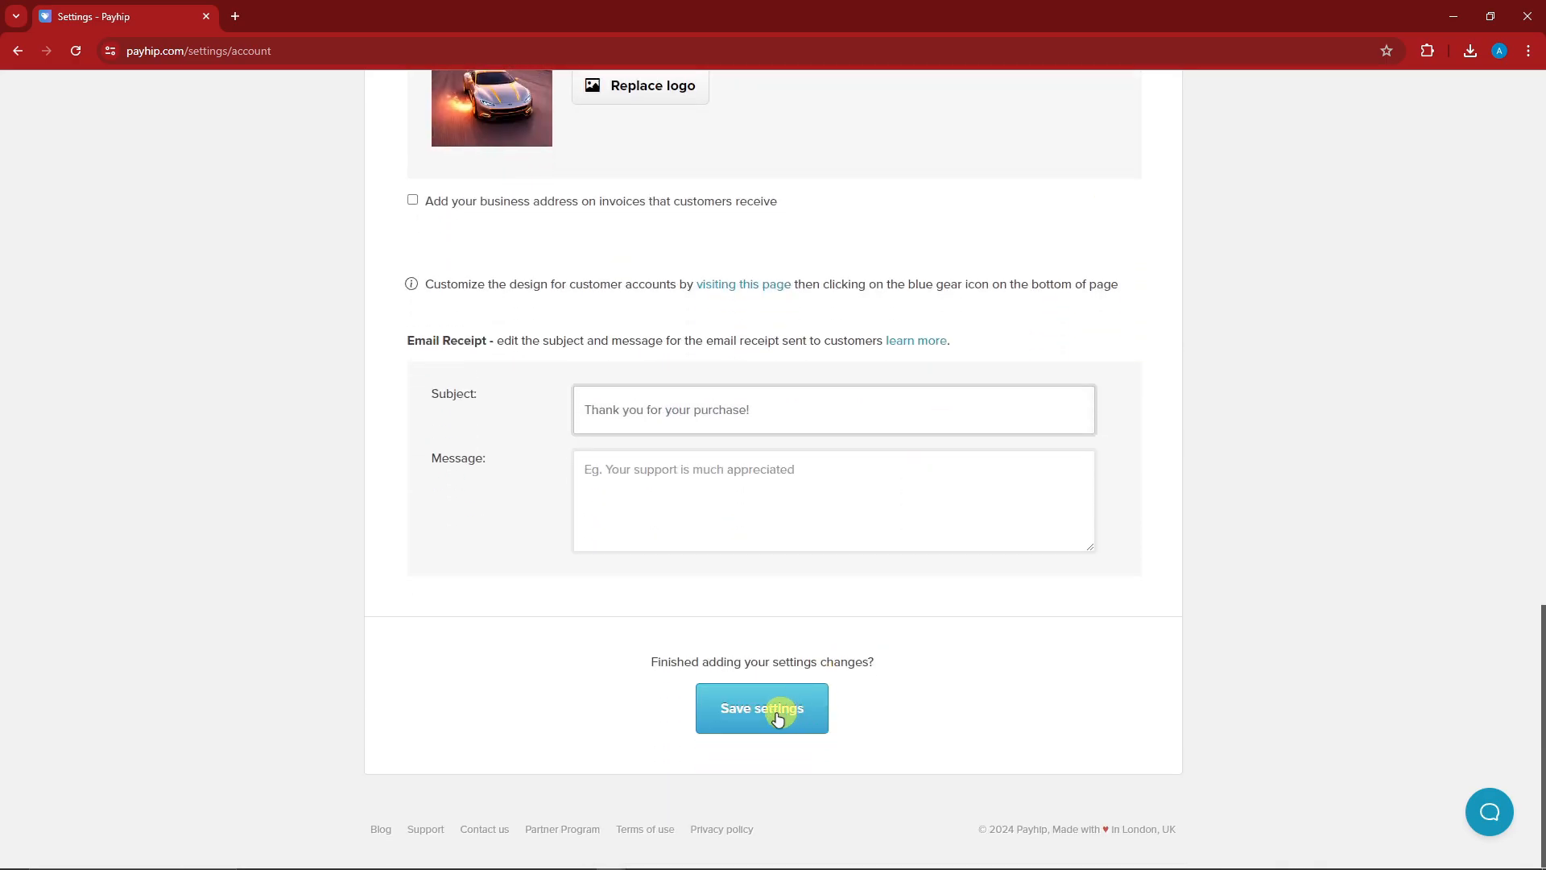
pyautogui.click(775, 712)
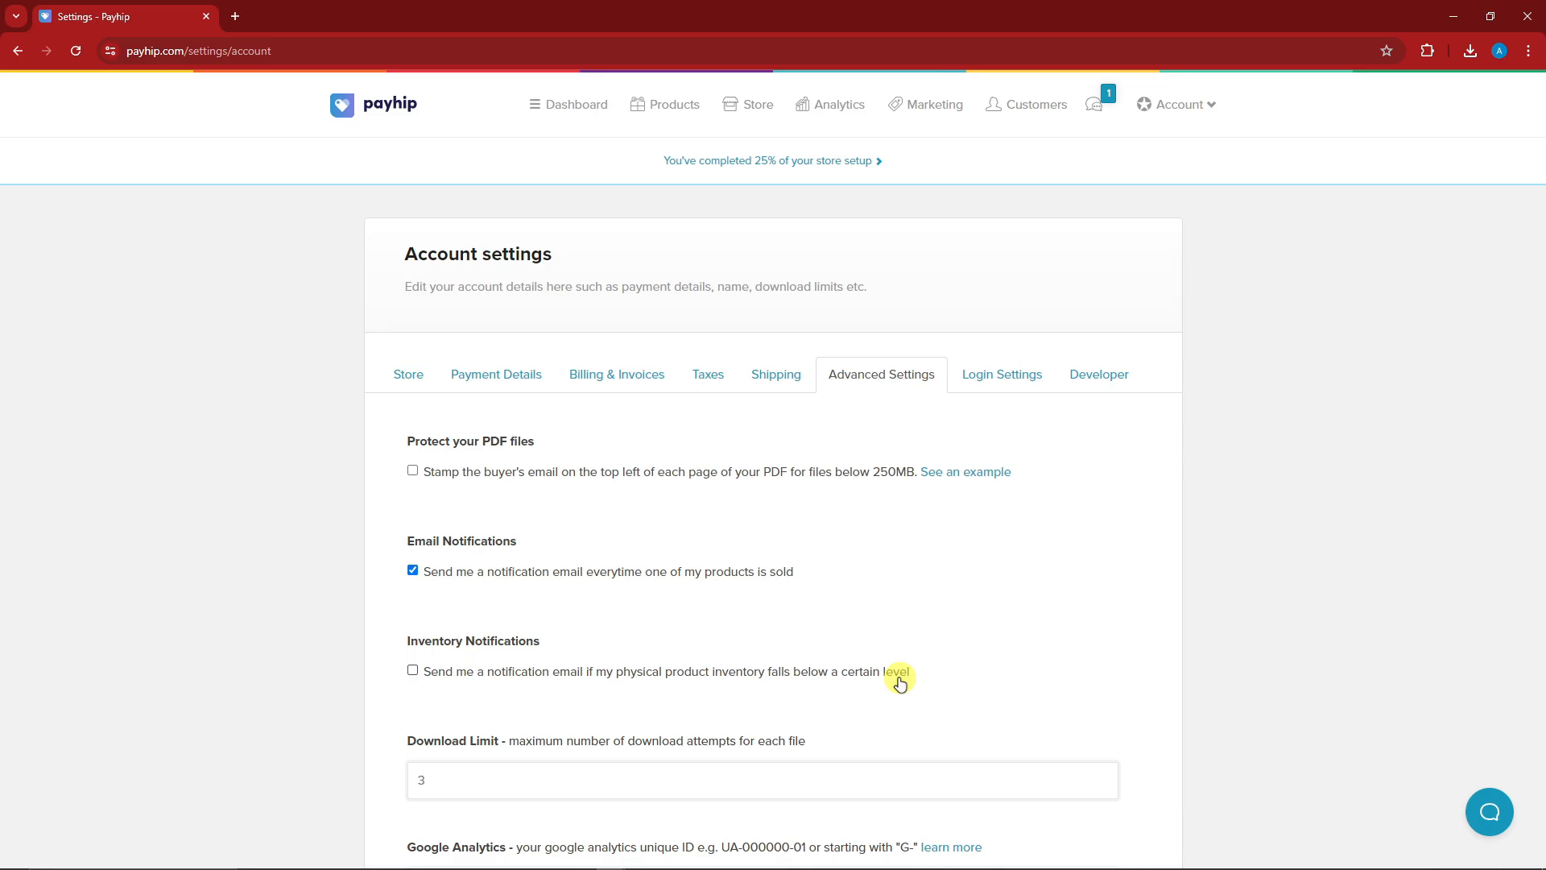
# Add a new product of type Course with the title "Video Tutorial by Me".
pyautogui.click(672, 104)
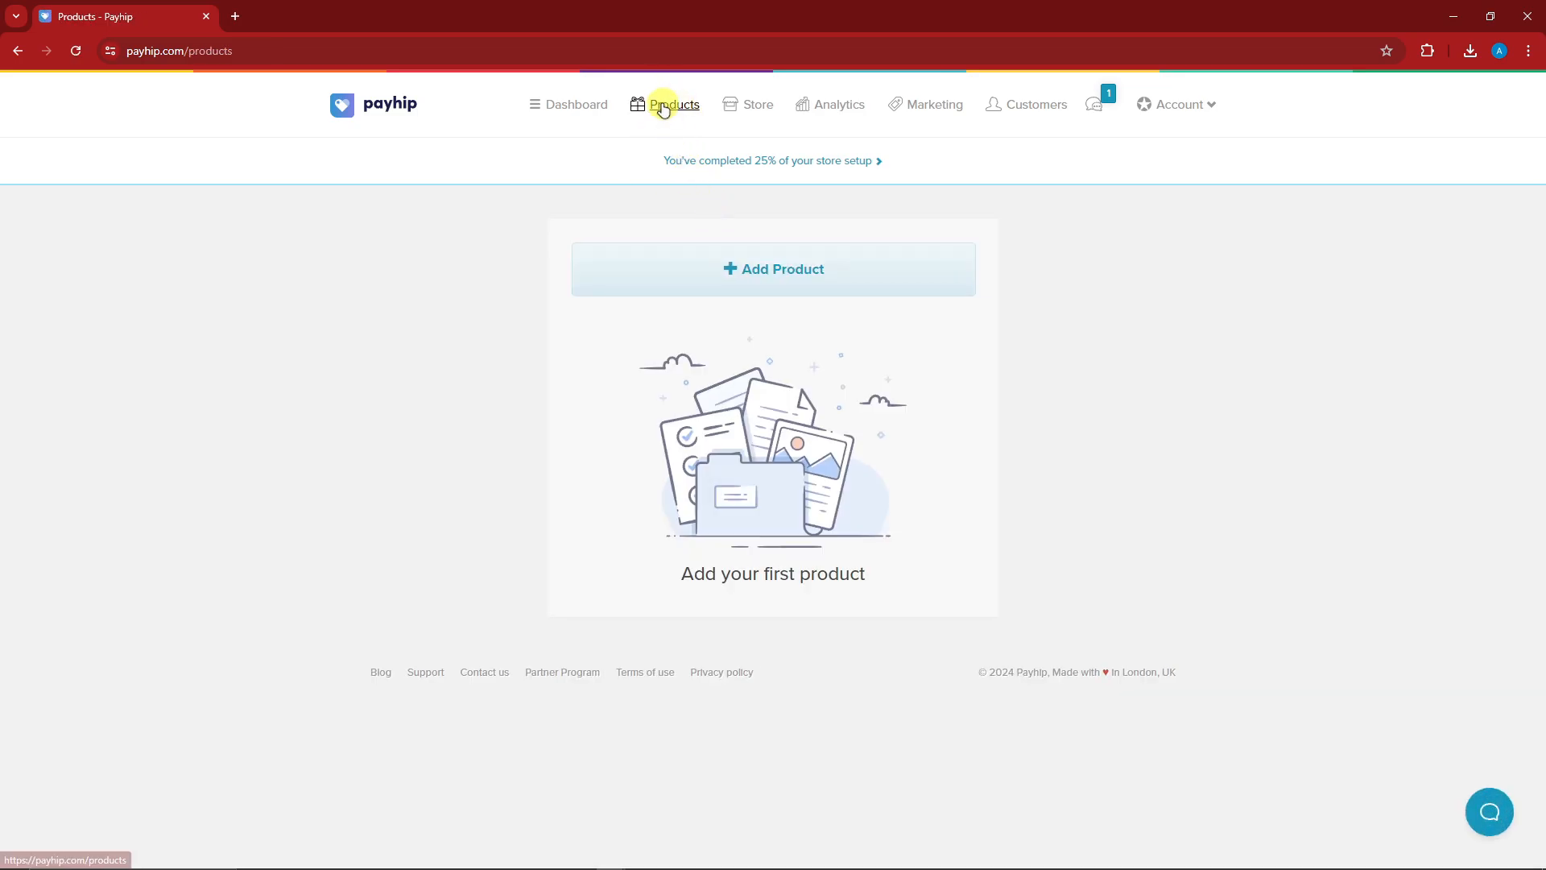
pyautogui.click(774, 254)
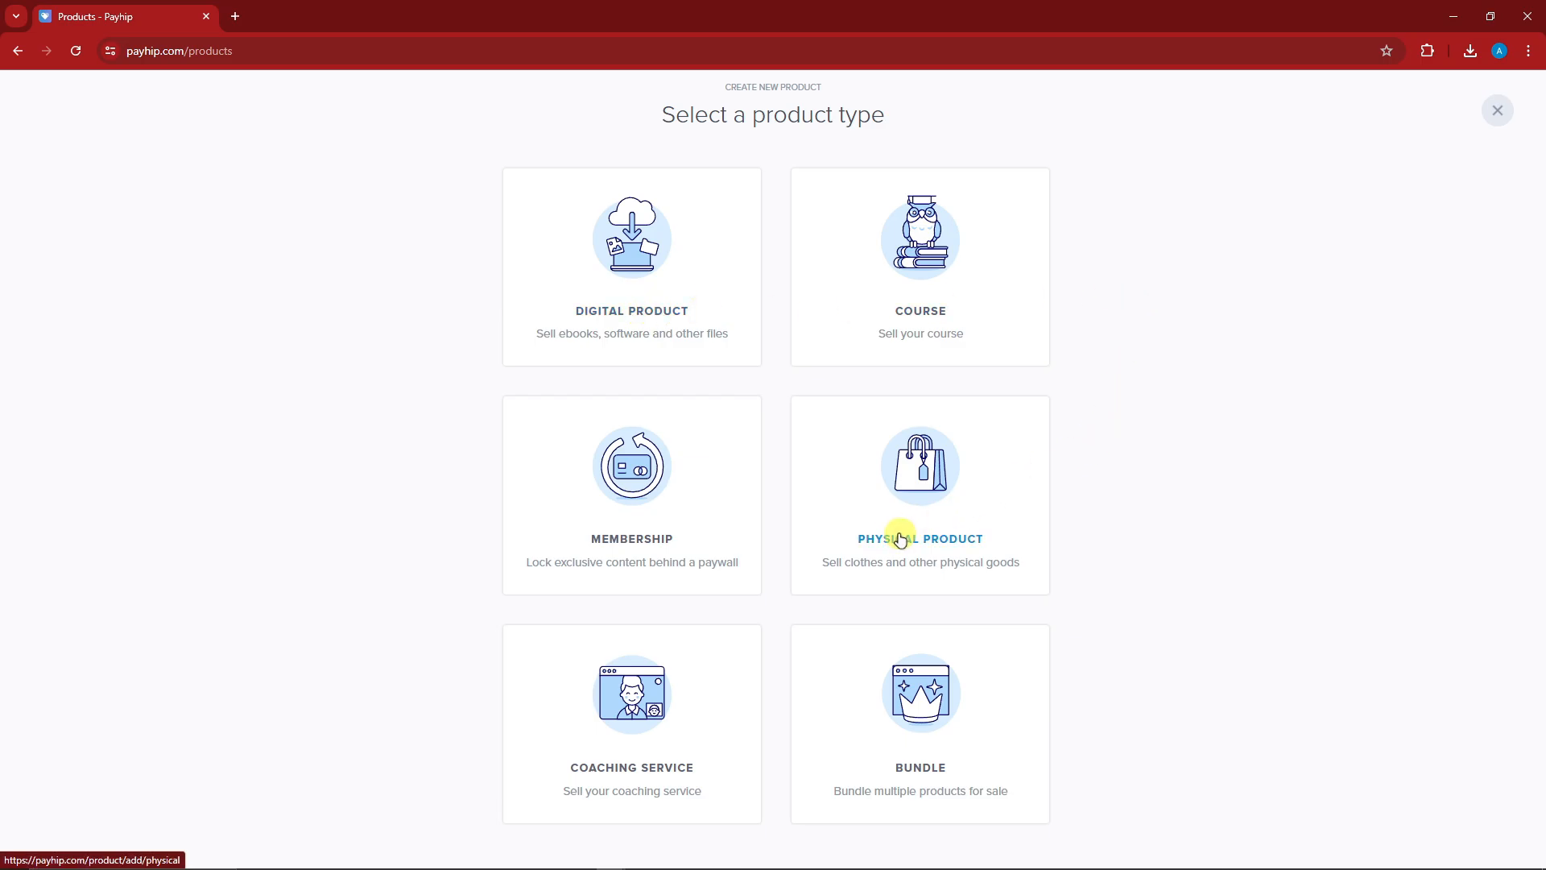
pyautogui.click(925, 314)
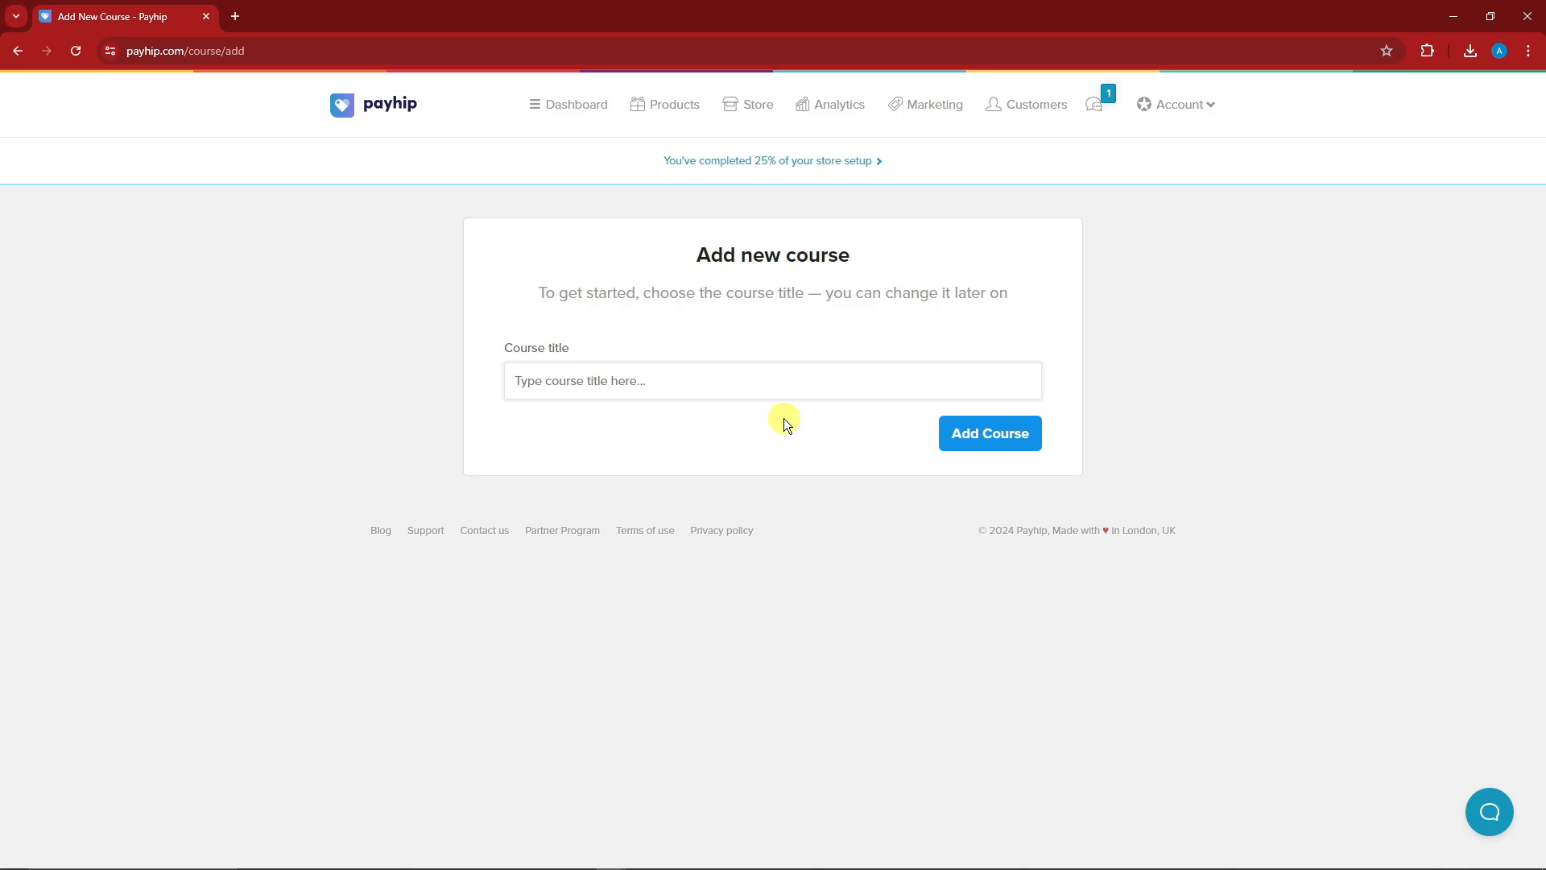
pyautogui.click(653, 383)
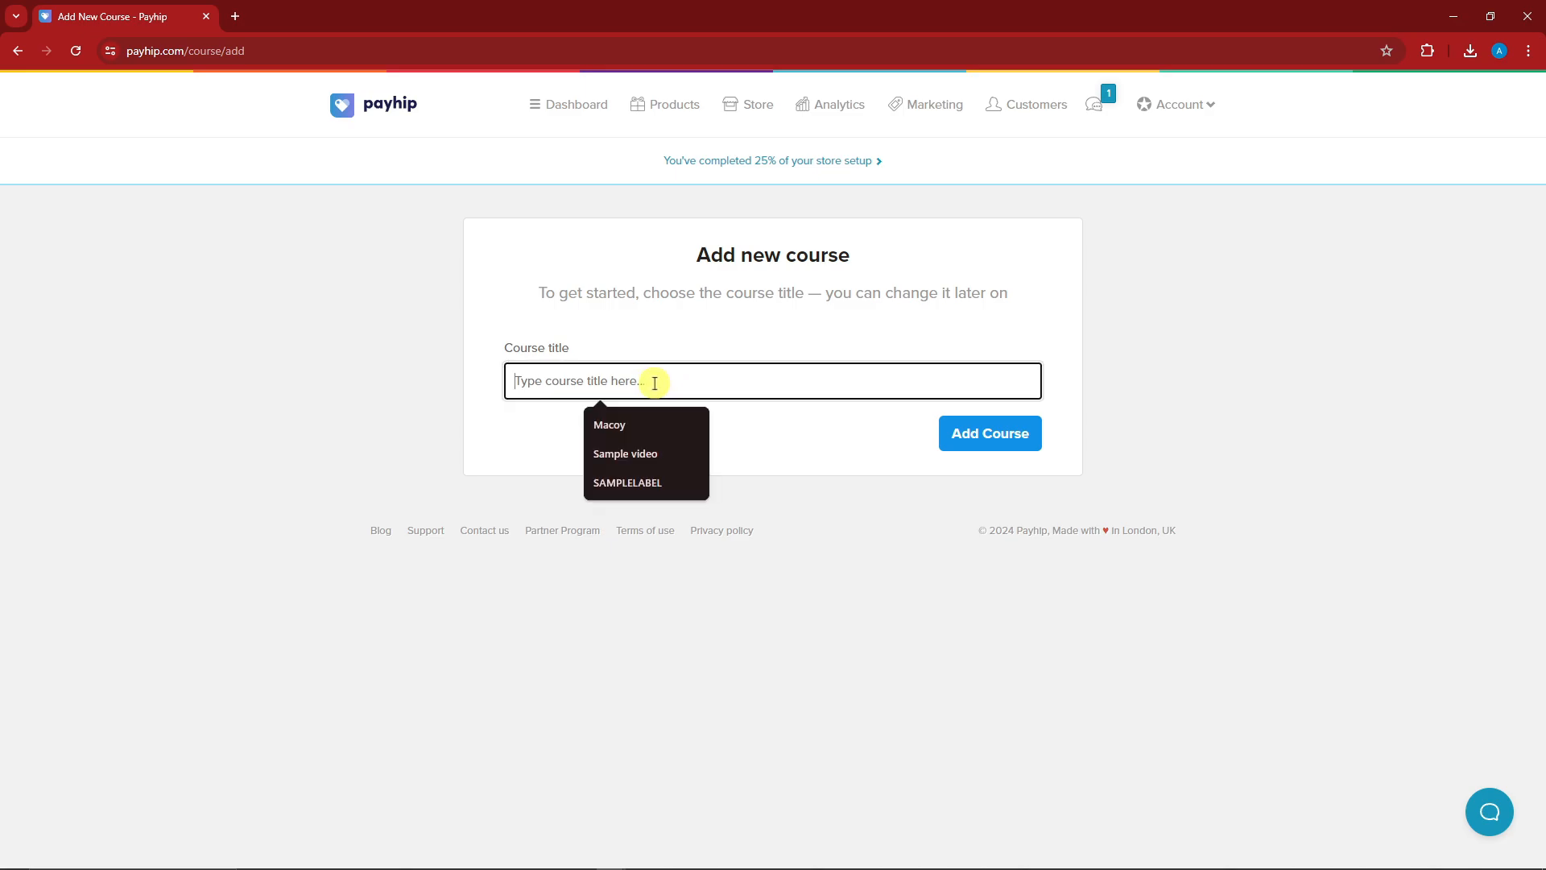
pyautogui.write('Video Tuoti')
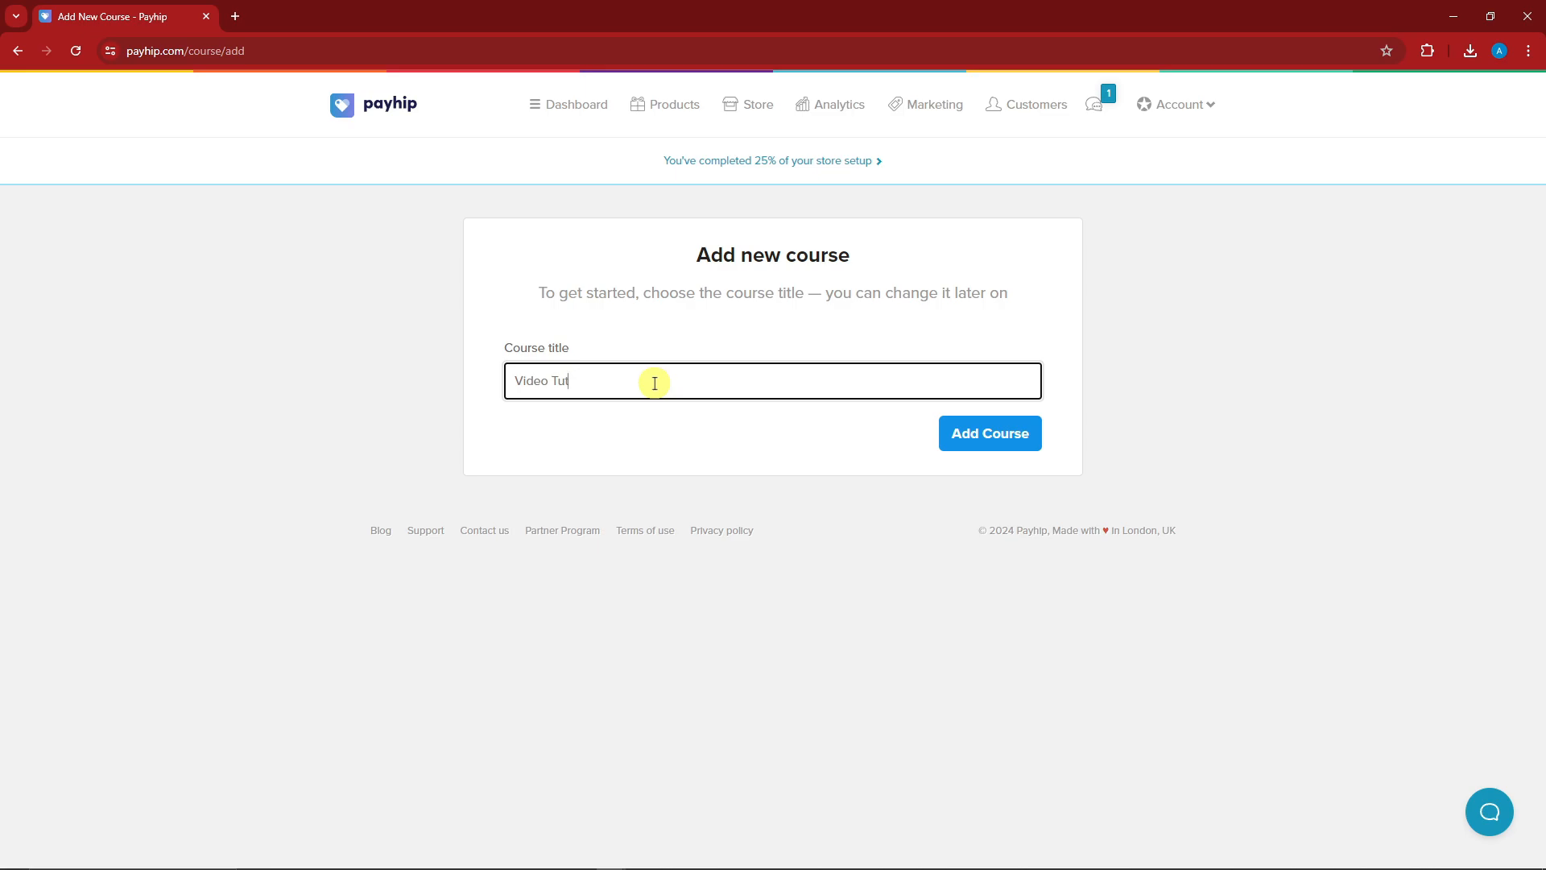
pyautogui.write('orial by Me')
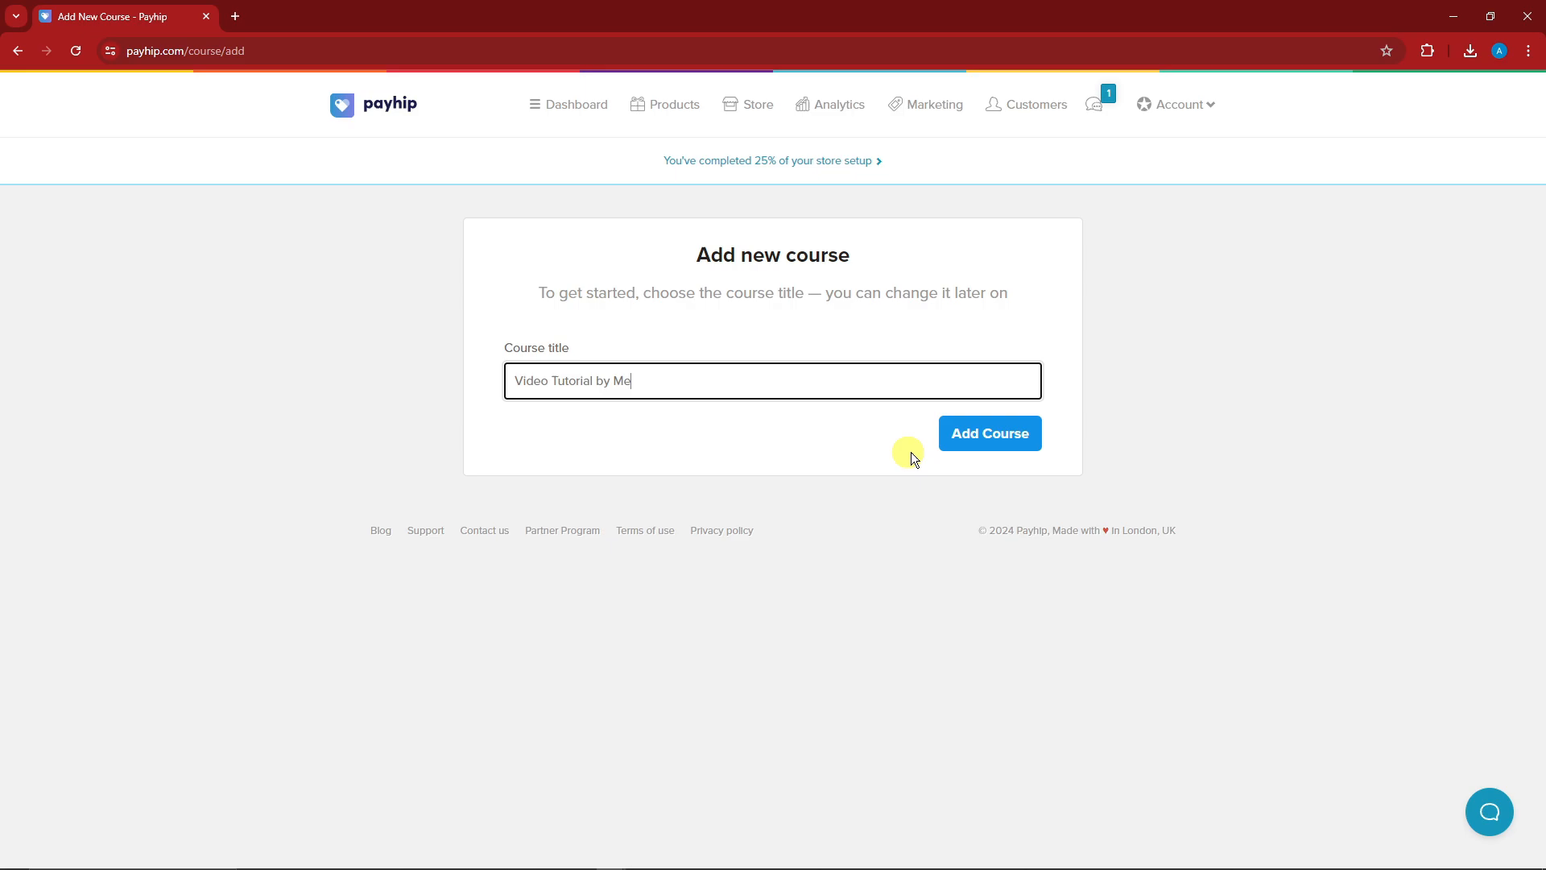
pyautogui.click(999, 437)
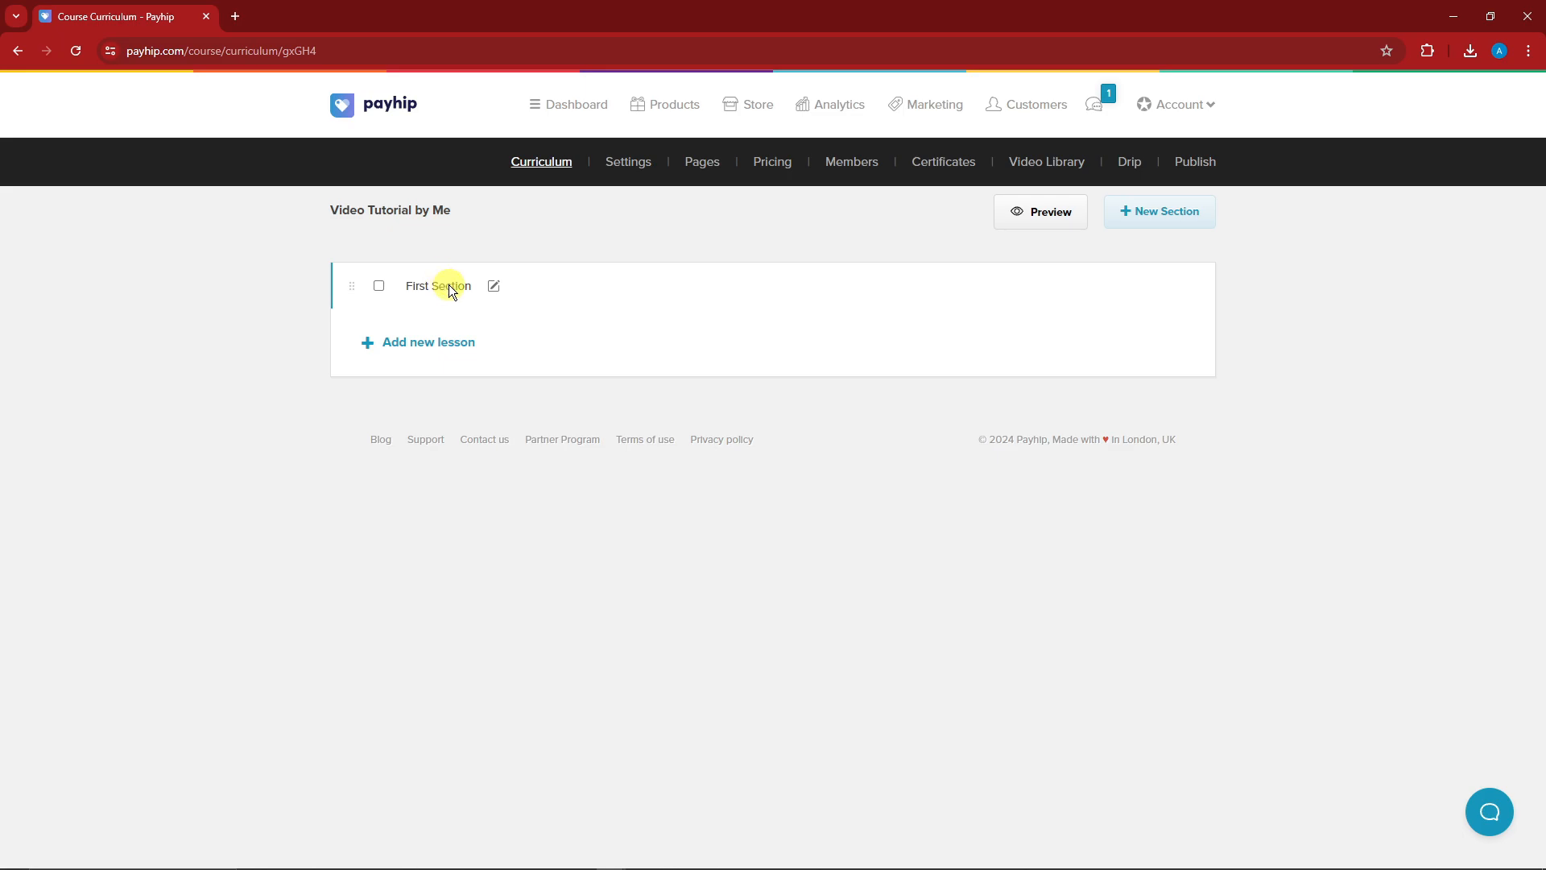
# Rename the first section of the course curriculum to "Introduction".
pyautogui.click(494, 290)
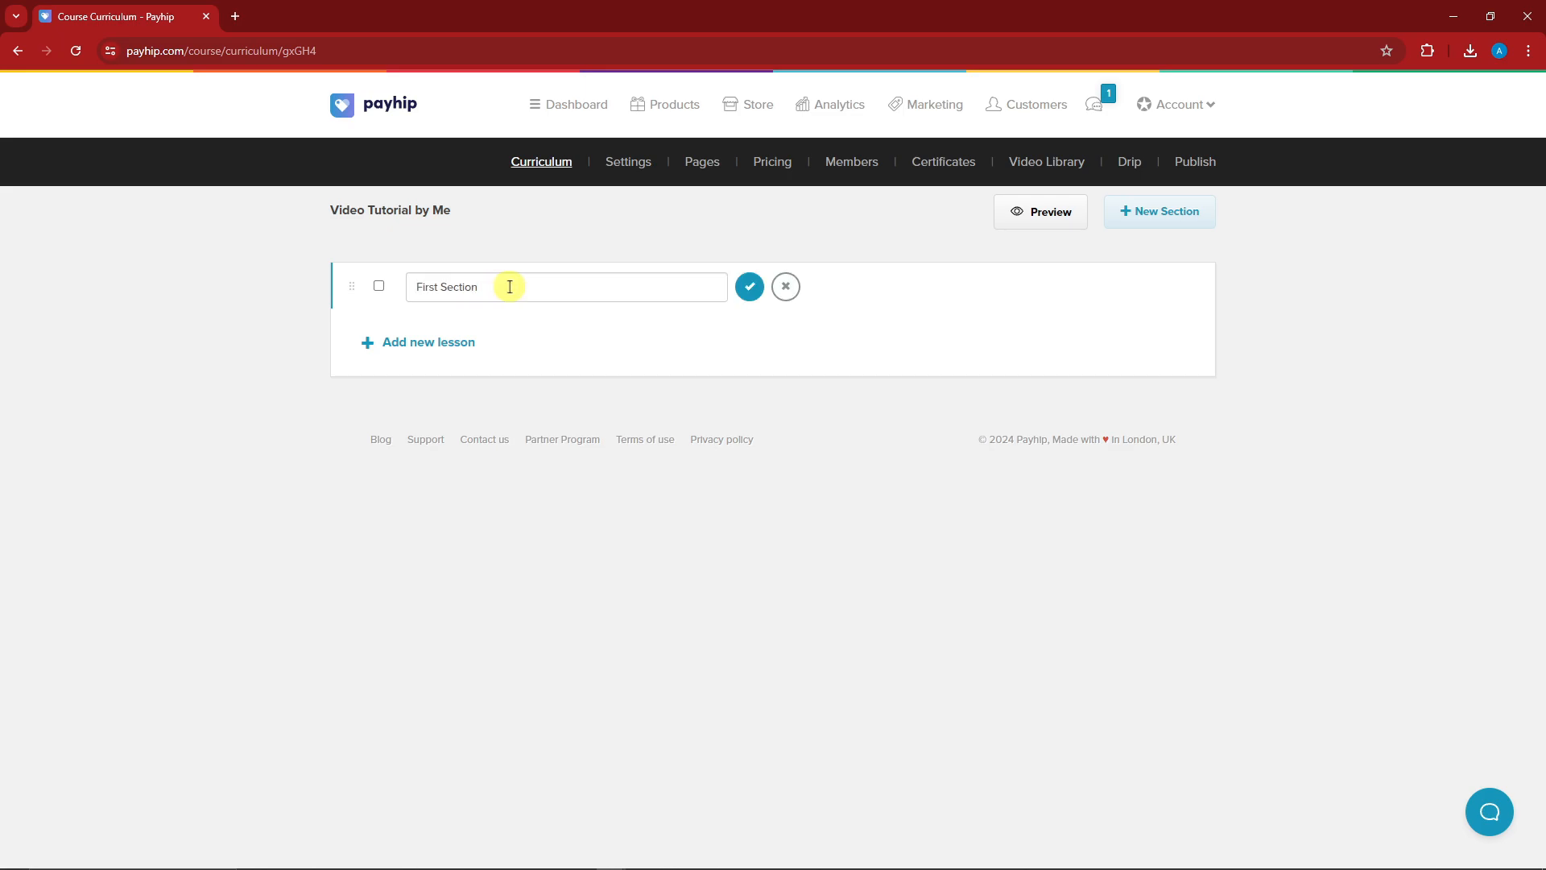
pyautogui.moveTo(507, 287); pyautogui.dragTo(413, 289)
pyautogui.press('BackSpace')
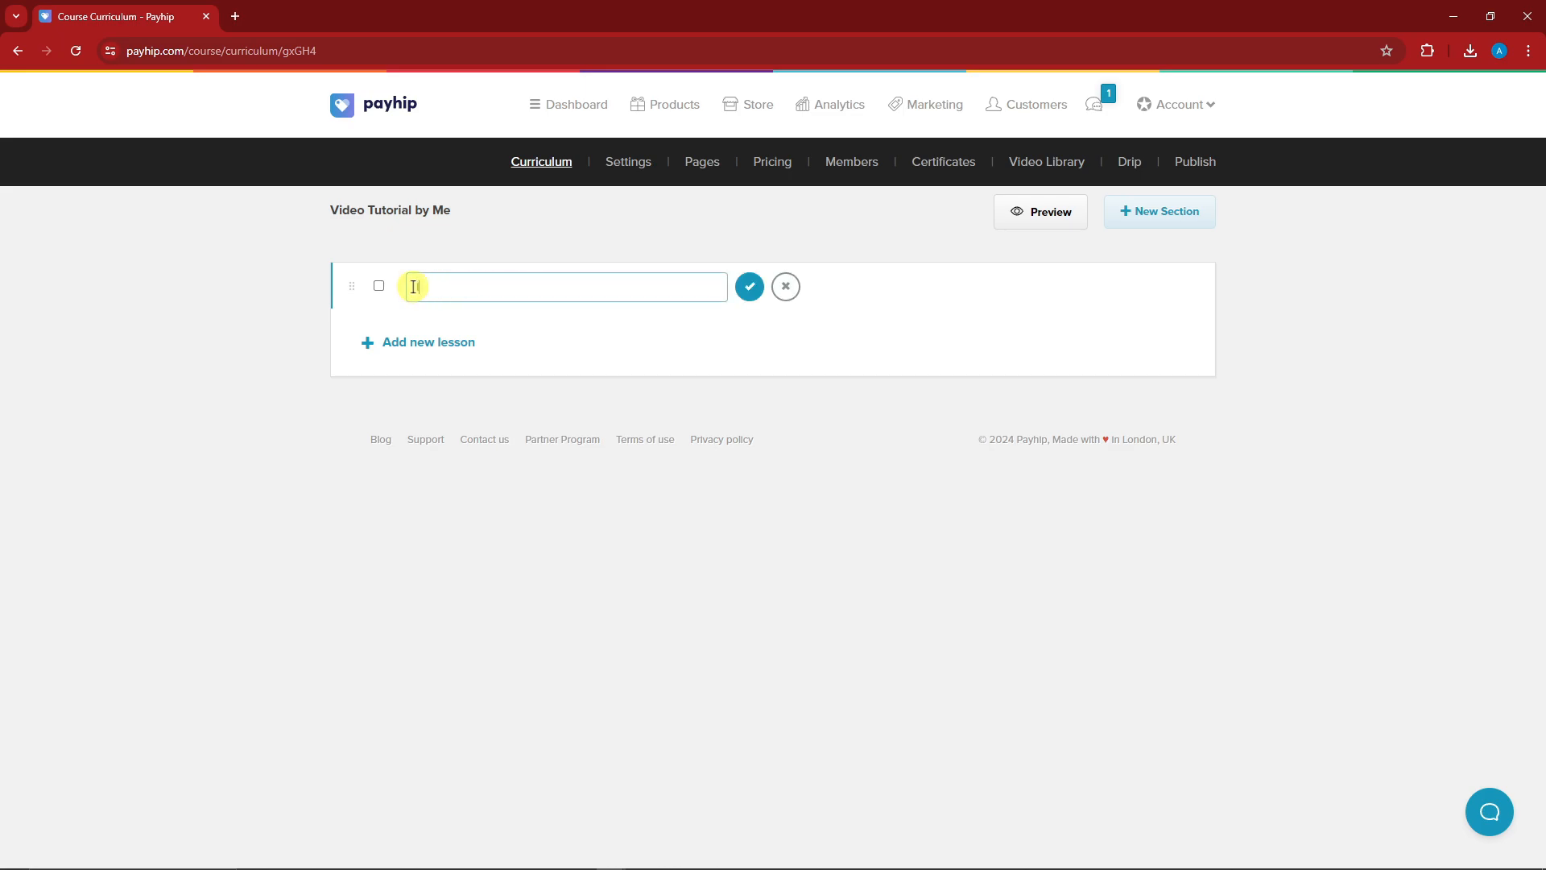
pyautogui.write('Introduction')
pyautogui.click(746, 288)
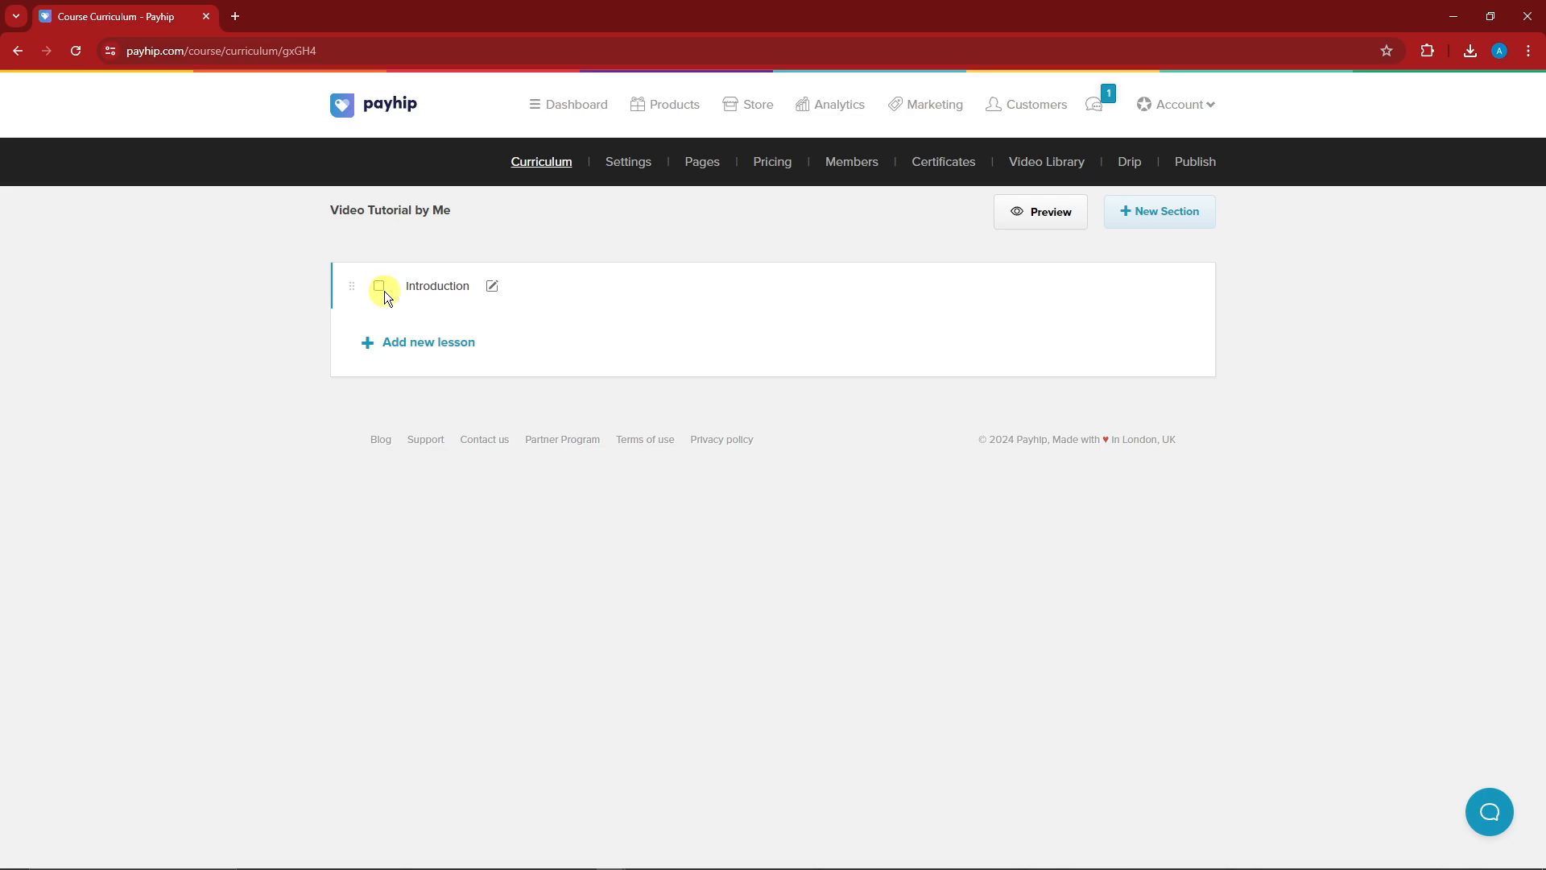
# Add a new lesson to the Introduction section and name it "Lesson 1".
pyautogui.click(369, 345)
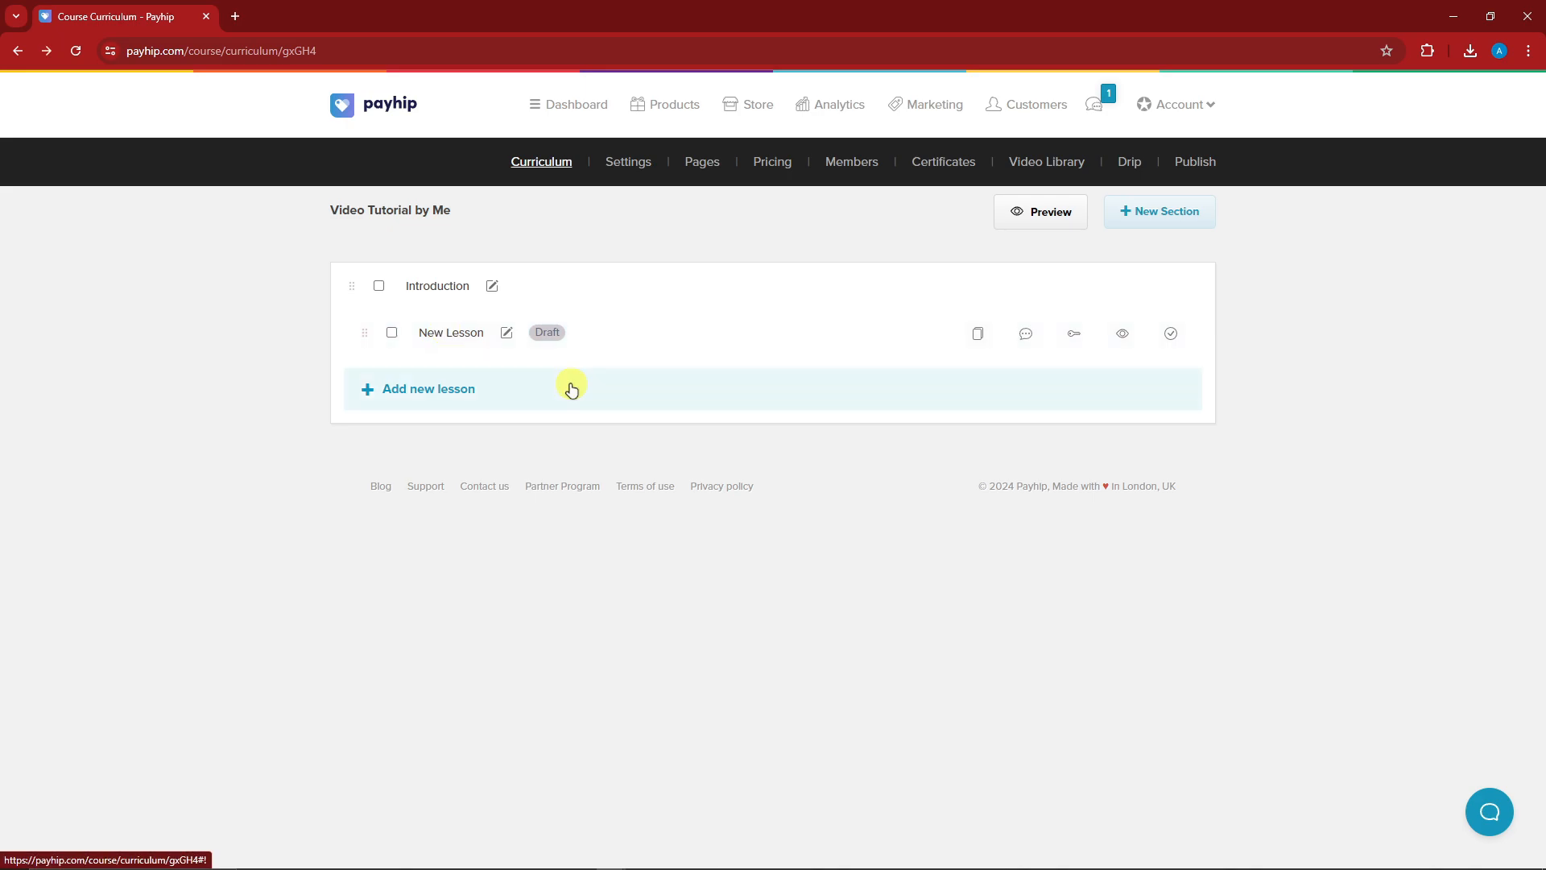
pyautogui.click(509, 333)
pyautogui.tripleClick(655, 332)
pyautogui.write('Lesson 1')
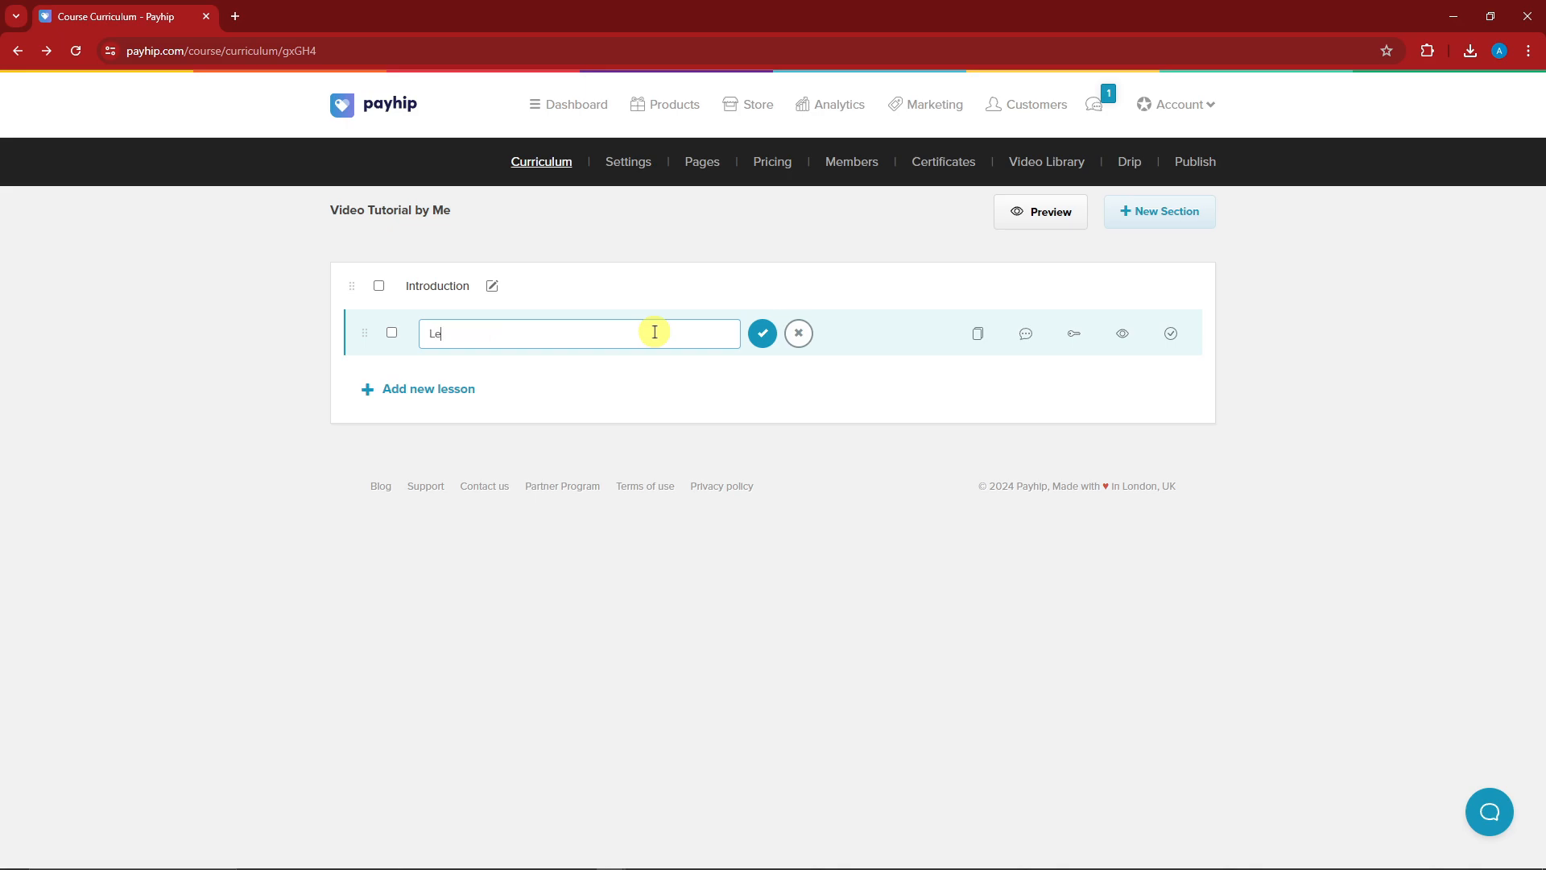
pyautogui.click(762, 332)
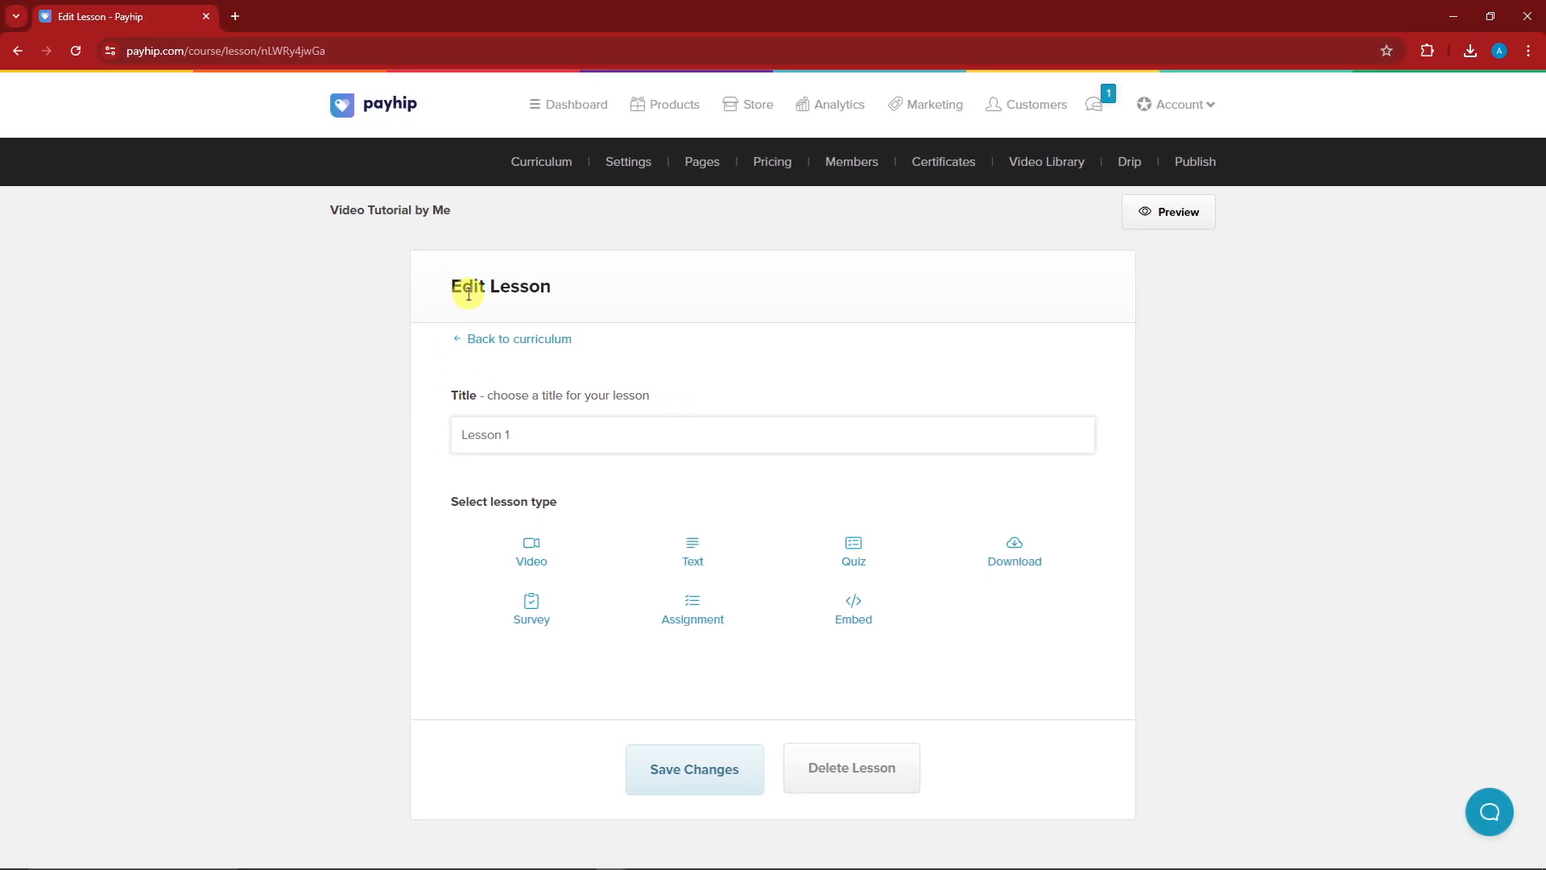
# Set the lesson type of Lesson 1 to Text.
pyautogui.moveTo(438, 286); pyautogui.dragTo(593, 299)
pyautogui.click(627, 386)
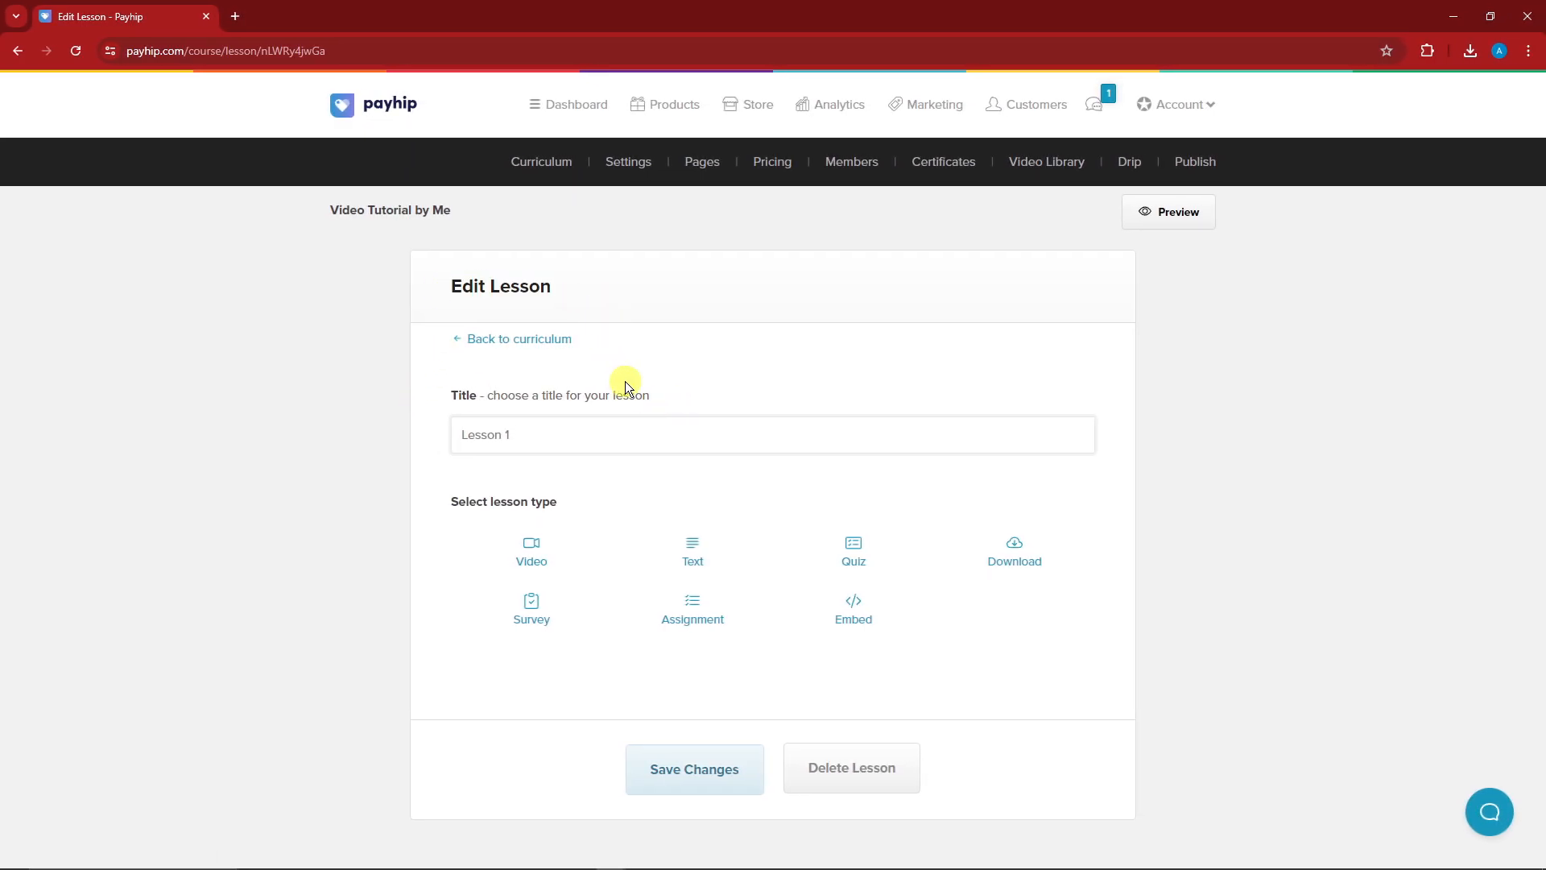
pyautogui.click(557, 428)
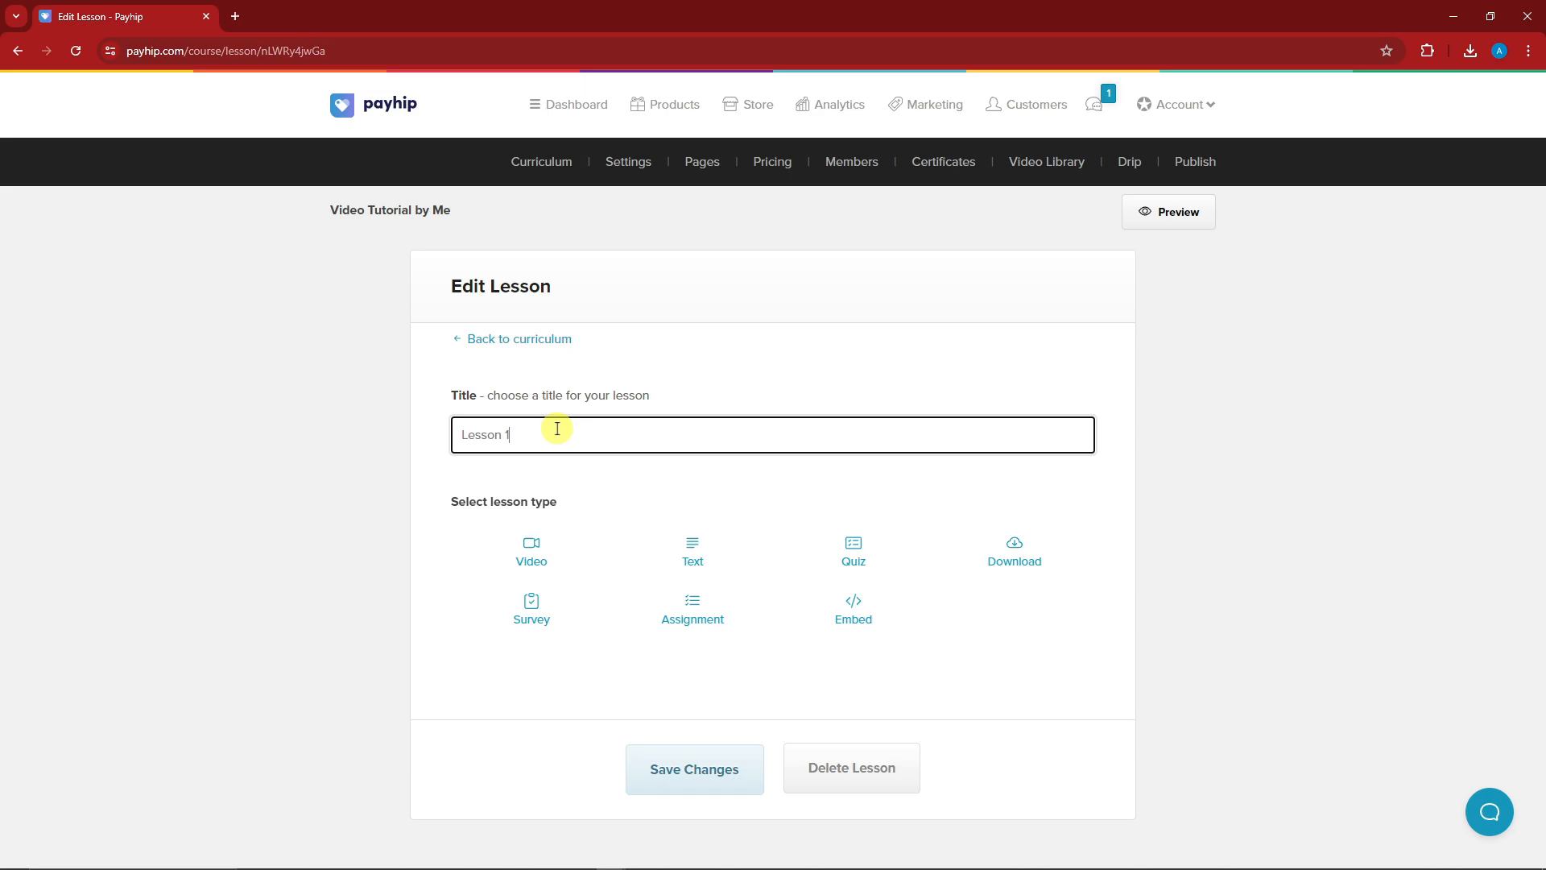
pyautogui.scroll(-1, 515, 483)
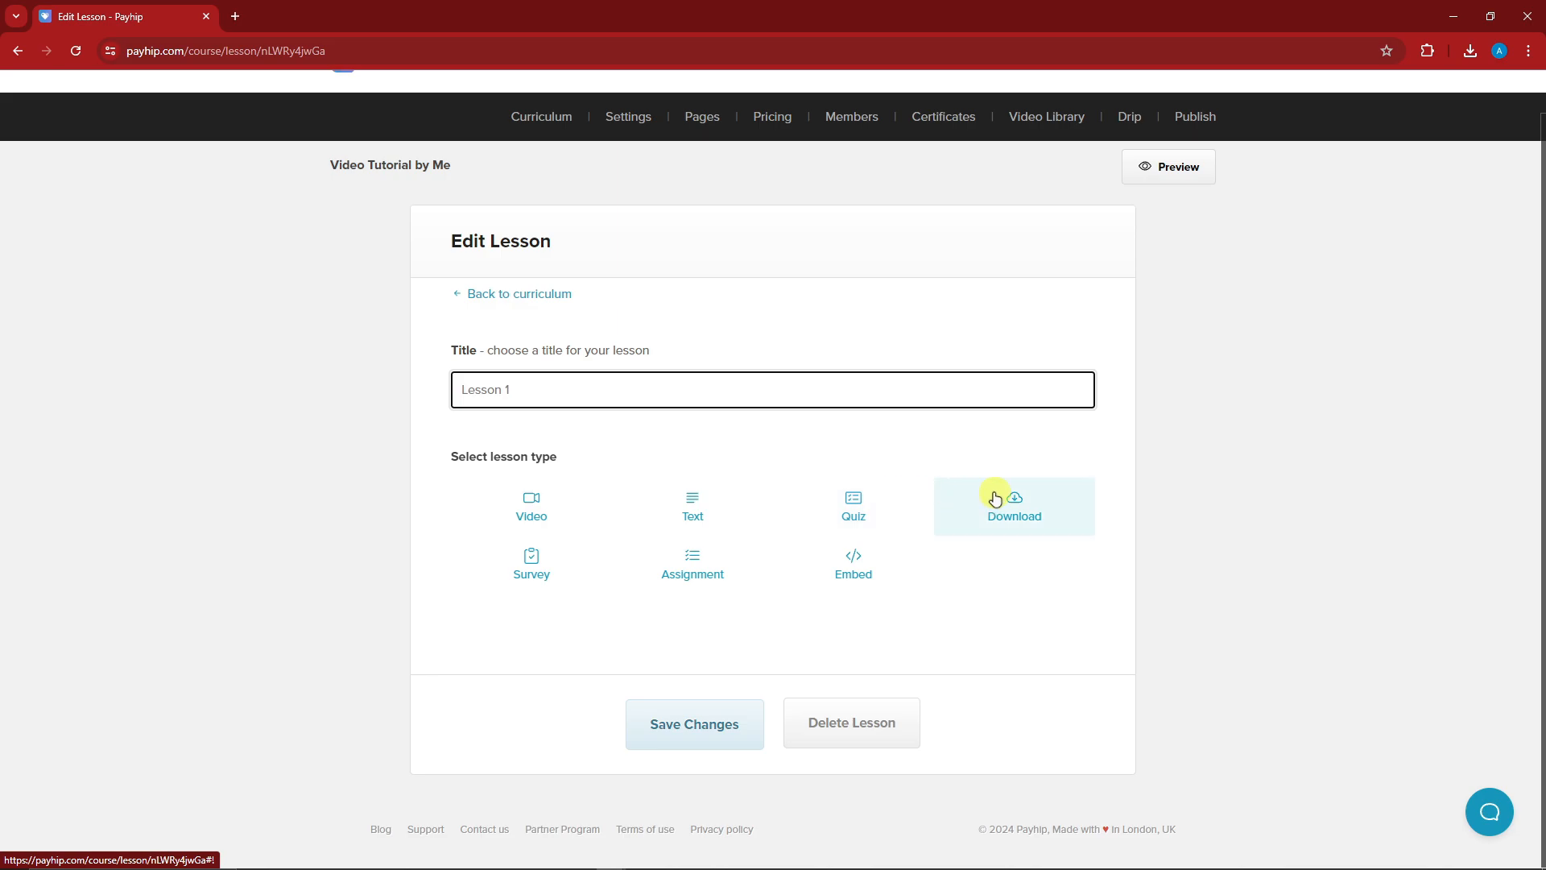
pyautogui.click(694, 504)
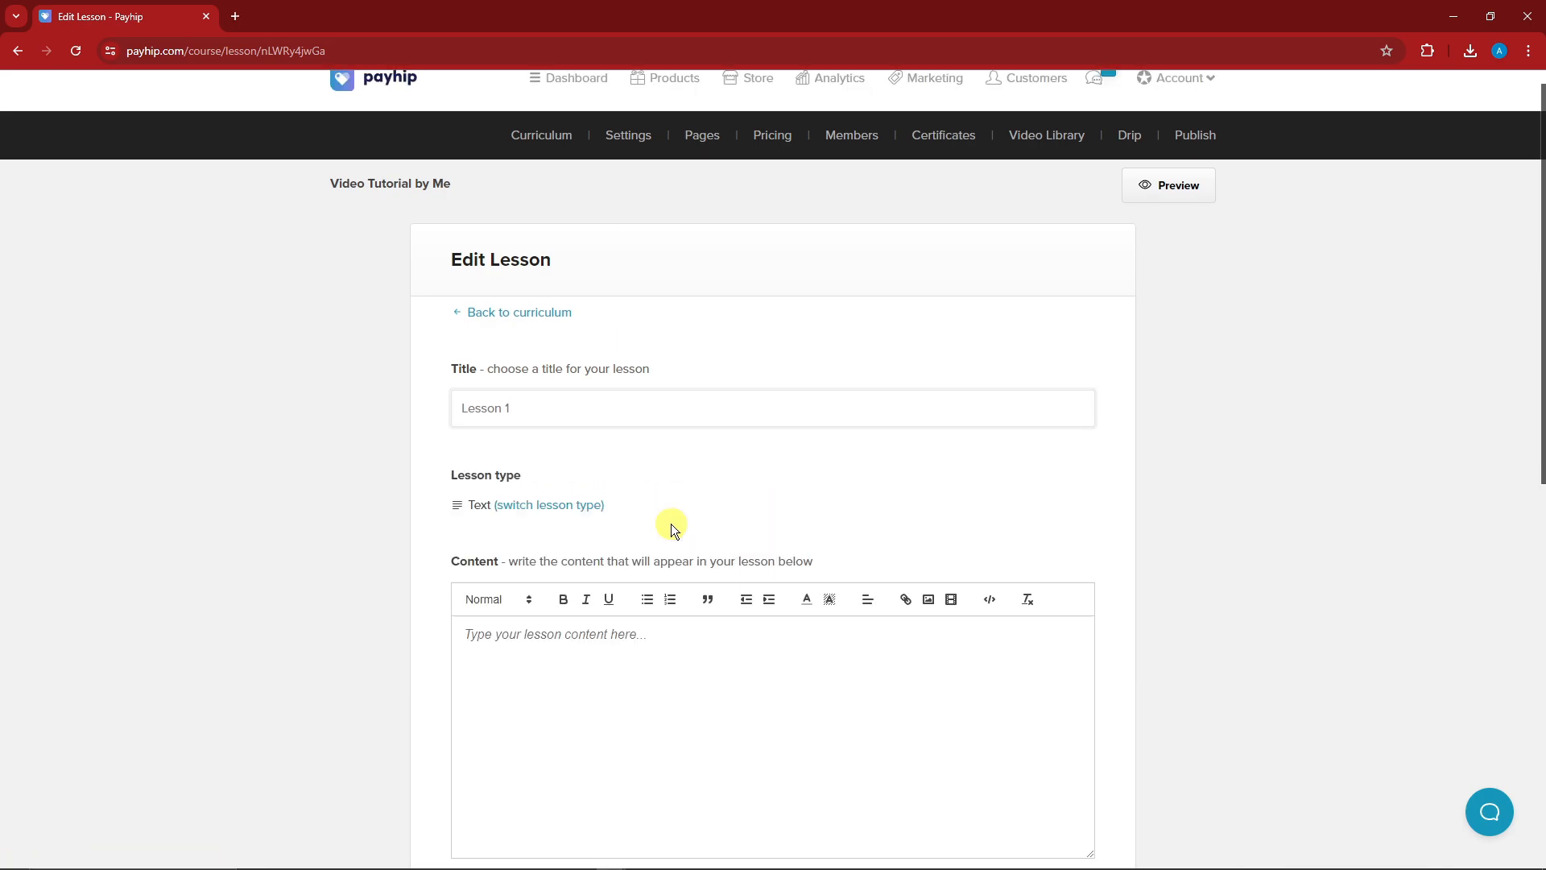
# Write the lesson content as two paragraphs: "Sample Text lesson." and "Sample body letter. this lesson is all about creating videos.".
pyautogui.scroll(-4, 682, 409)
pyautogui.click(682, 410)
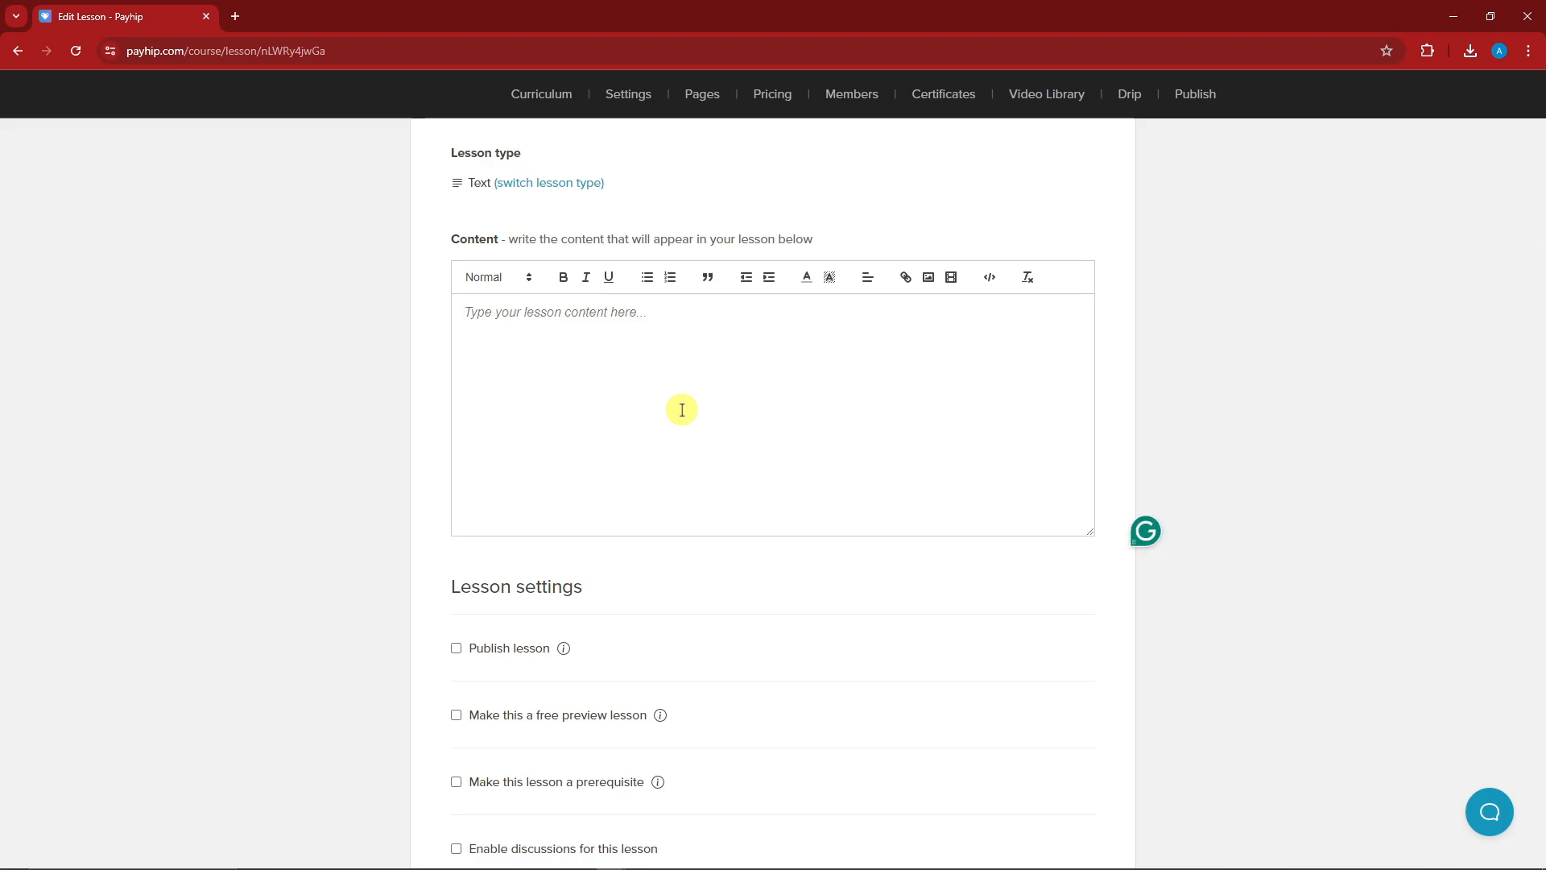
pyautogui.write('Sample Text lesson.')
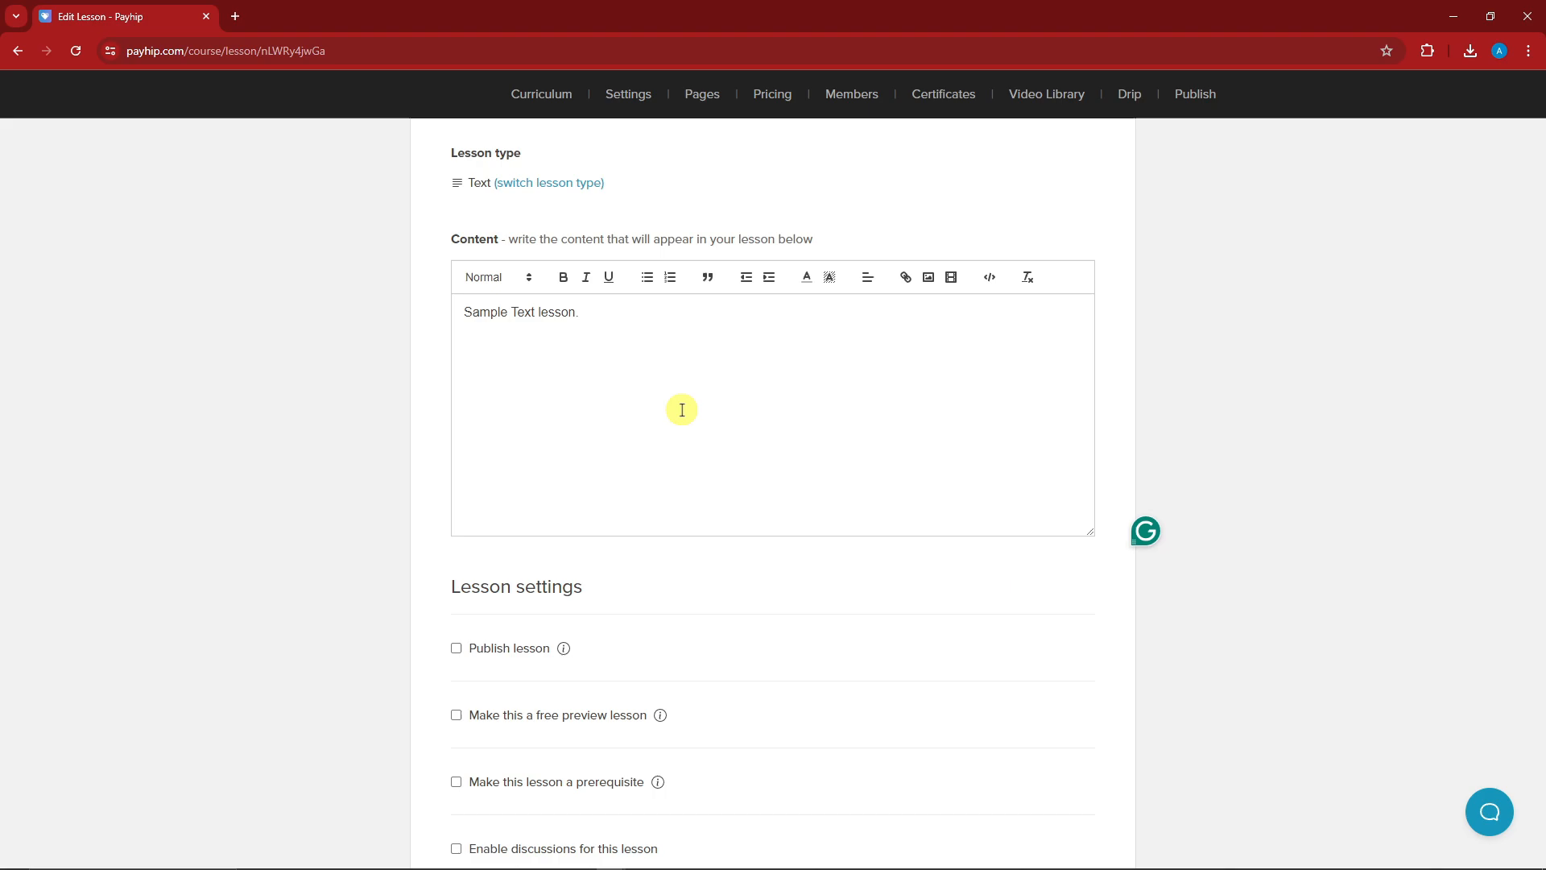
pyautogui.write('Sample body lett')
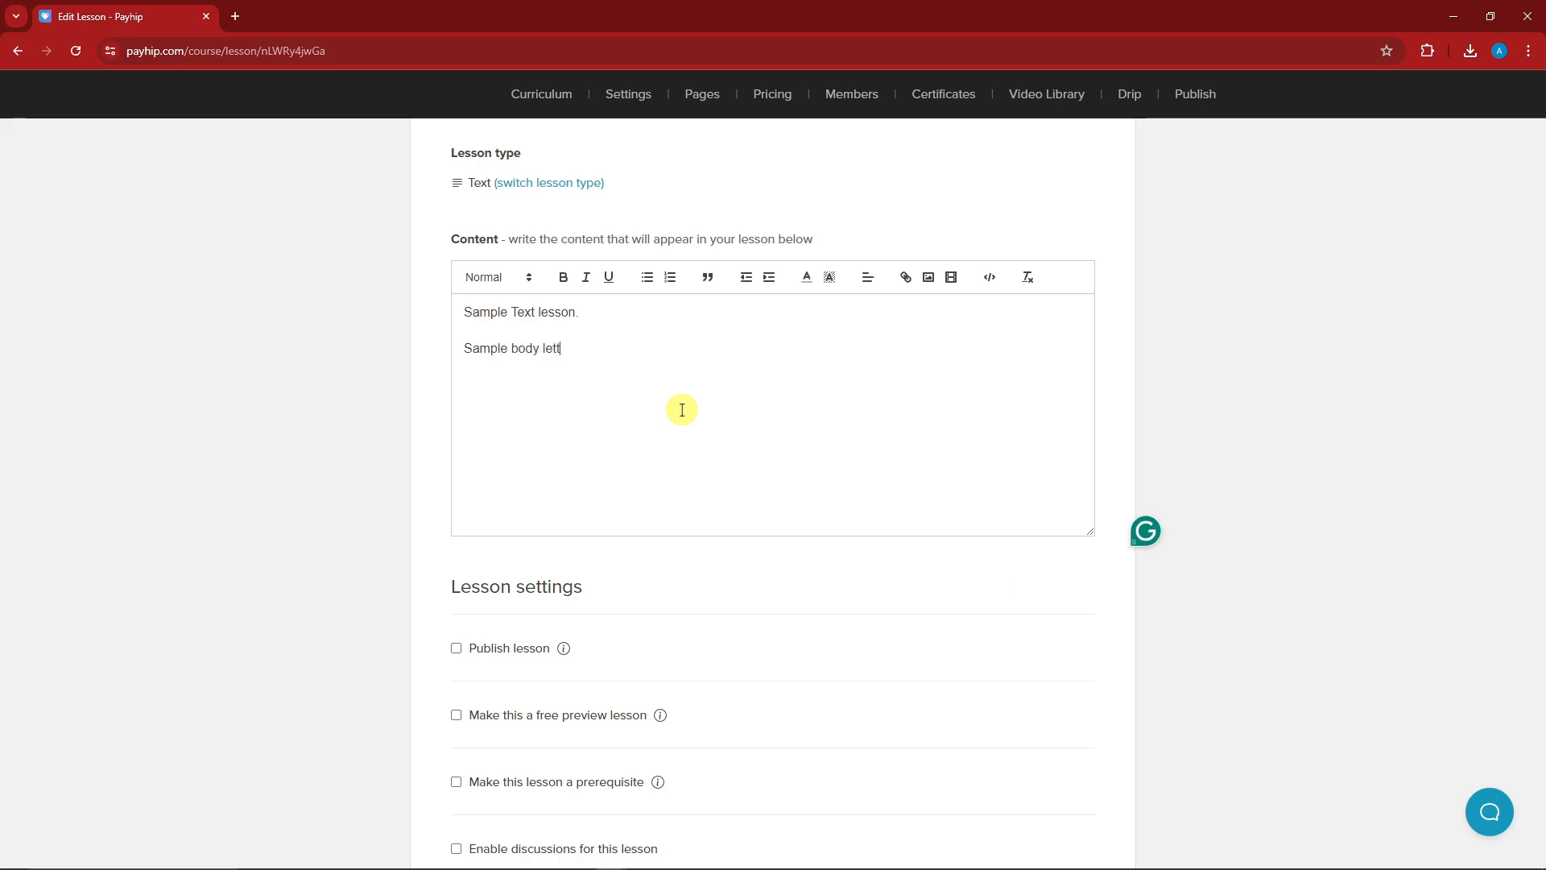
pyautogui.write('er ')
pyautogui.write(' this lesson is all about creating videos.')
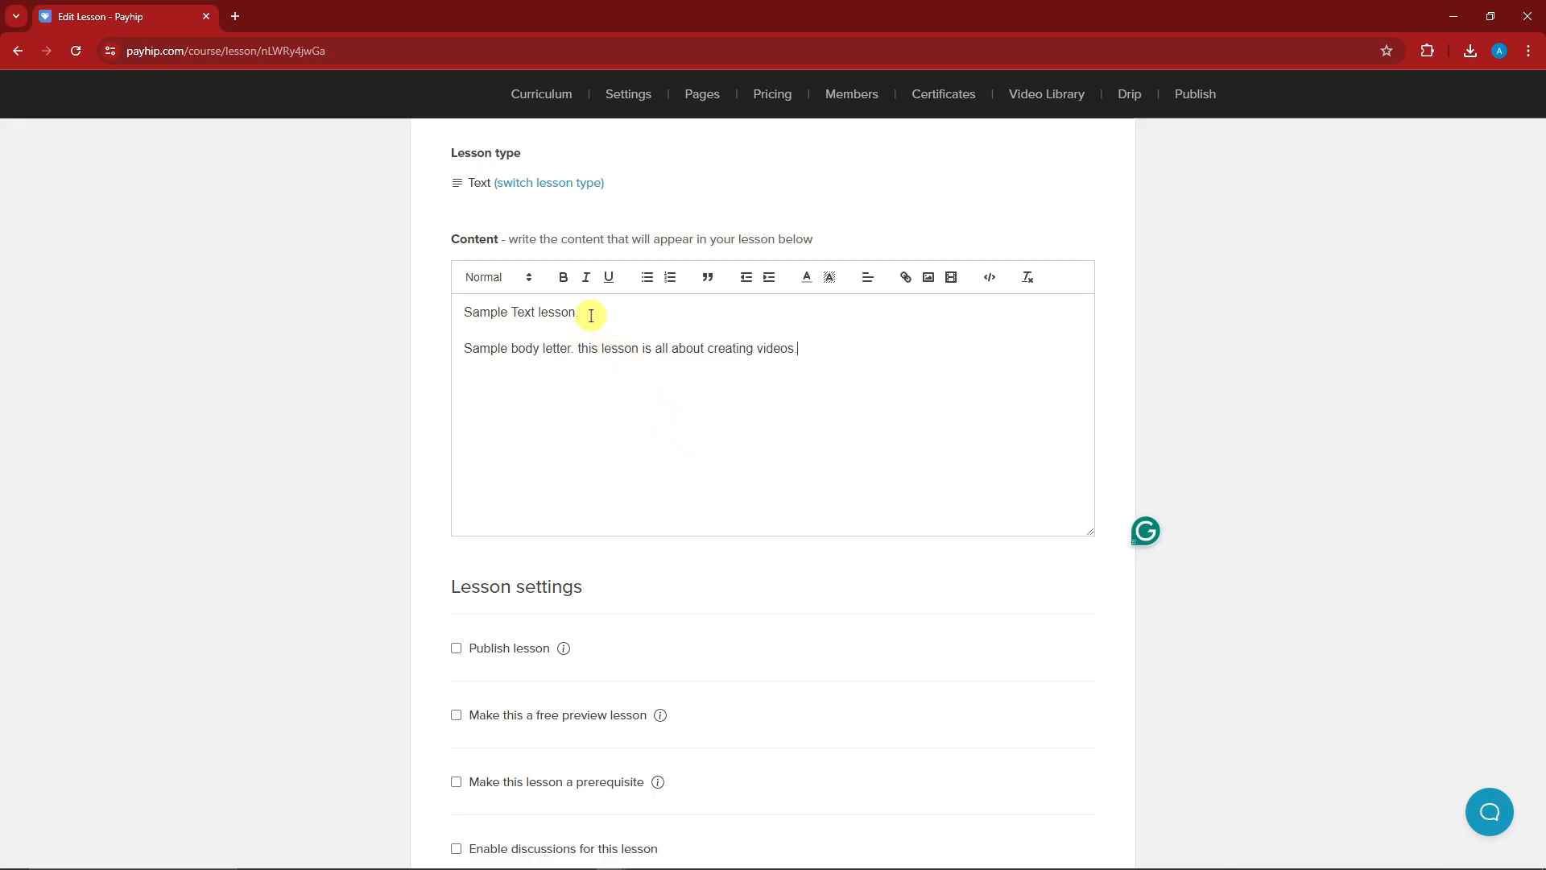
# Format the first line "Sample Text lesson." of the lesson content as bold and italic.
pyautogui.moveTo(591, 316); pyautogui.dragTo(448, 317)
pyautogui.click(563, 277)
pyautogui.click(644, 308)
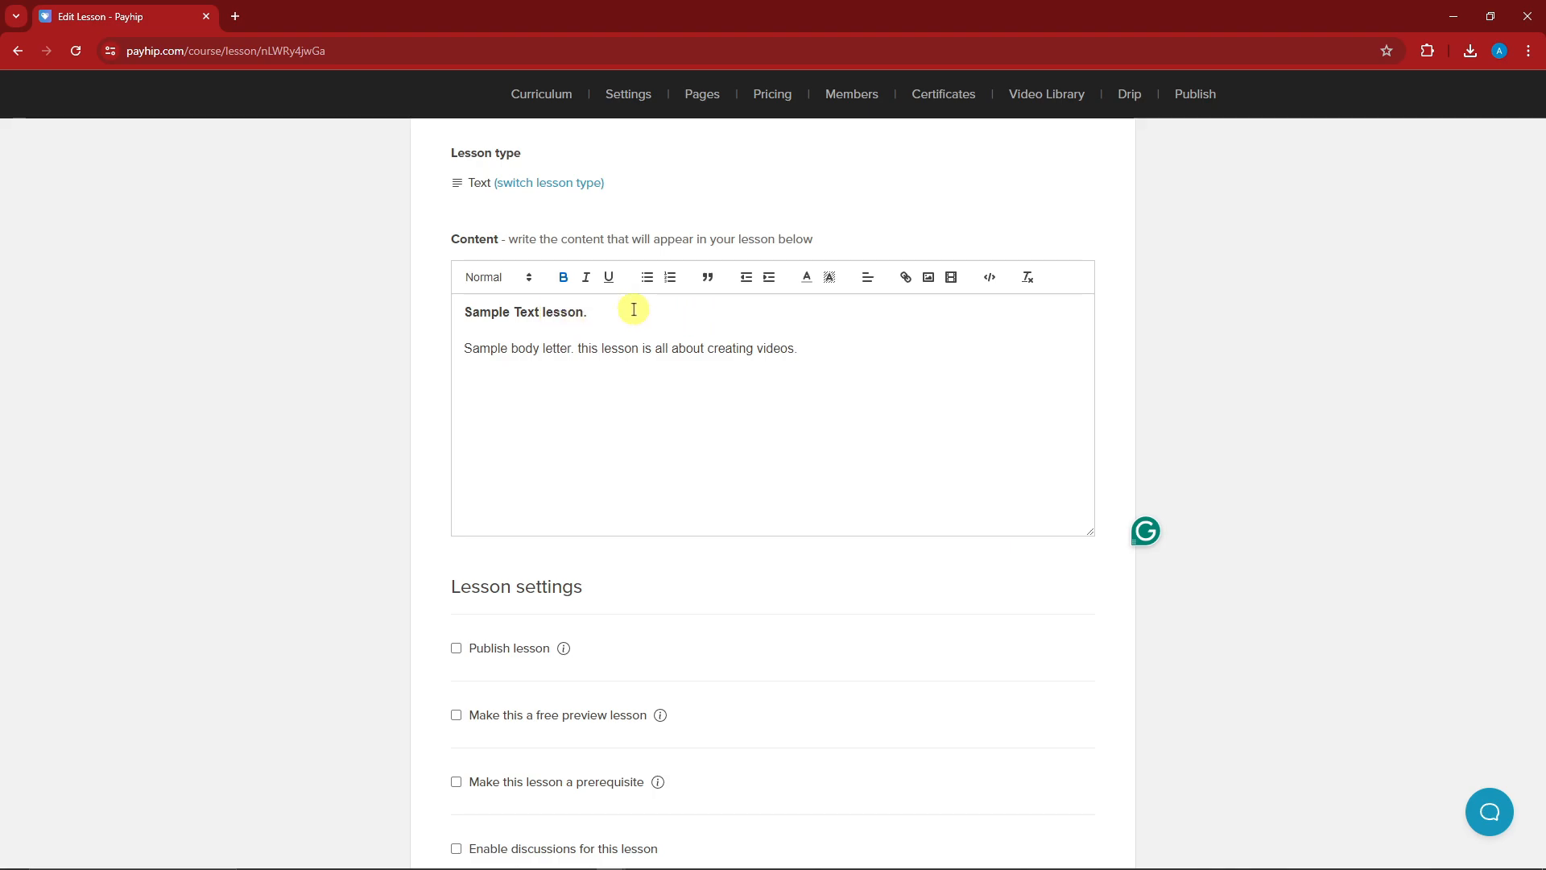
pyautogui.moveTo(634, 310); pyautogui.dragTo(435, 311)
pyautogui.click(586, 277)
pyautogui.click(633, 309)
pyautogui.tripleClick(613, 318)
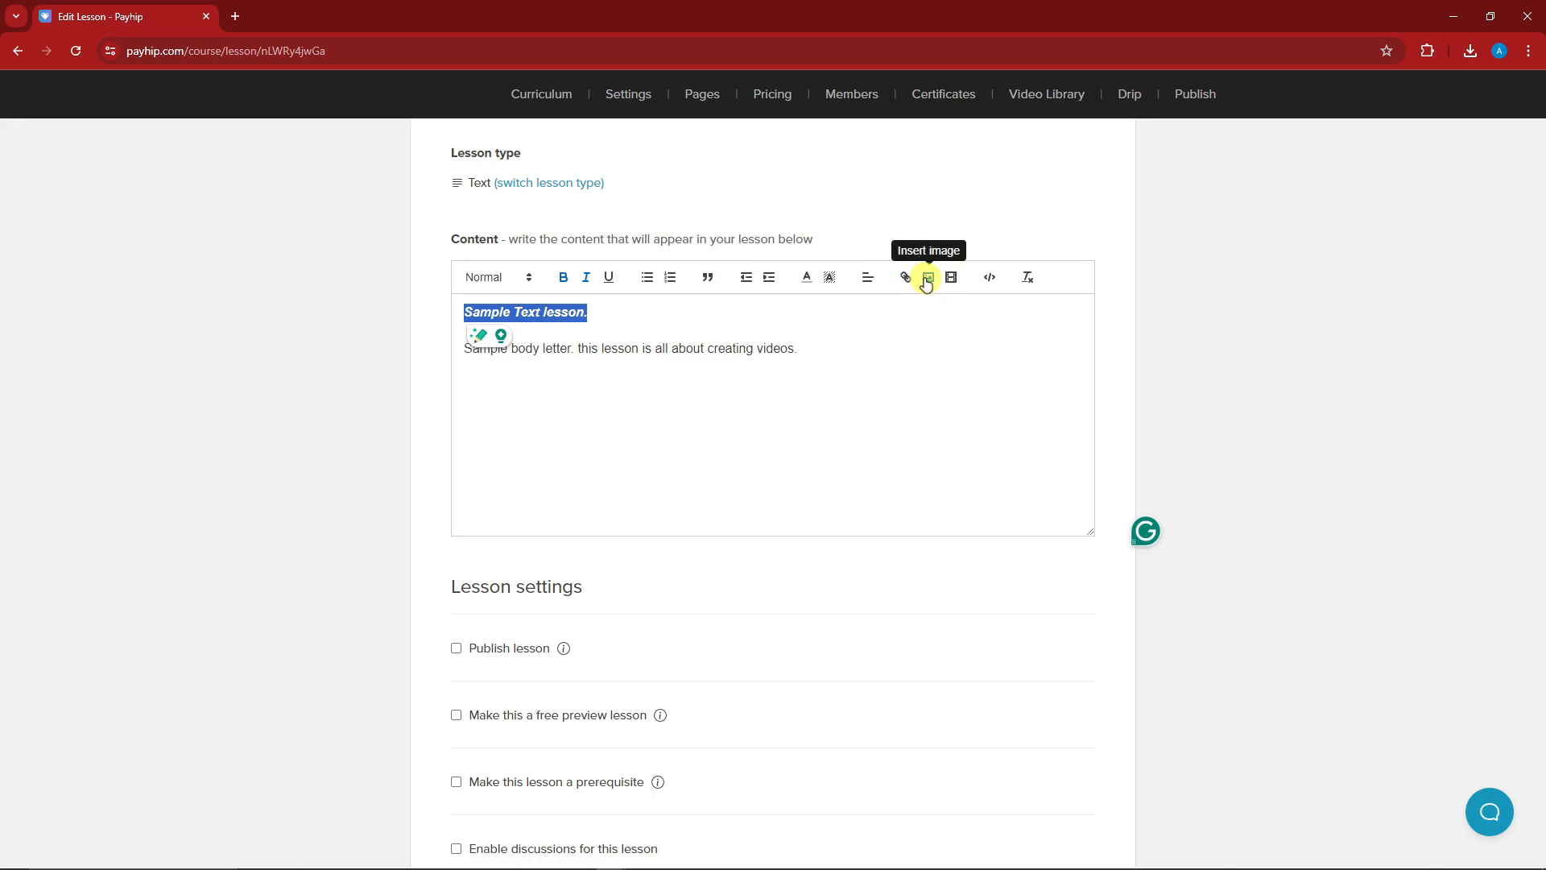
pyautogui.click(910, 331)
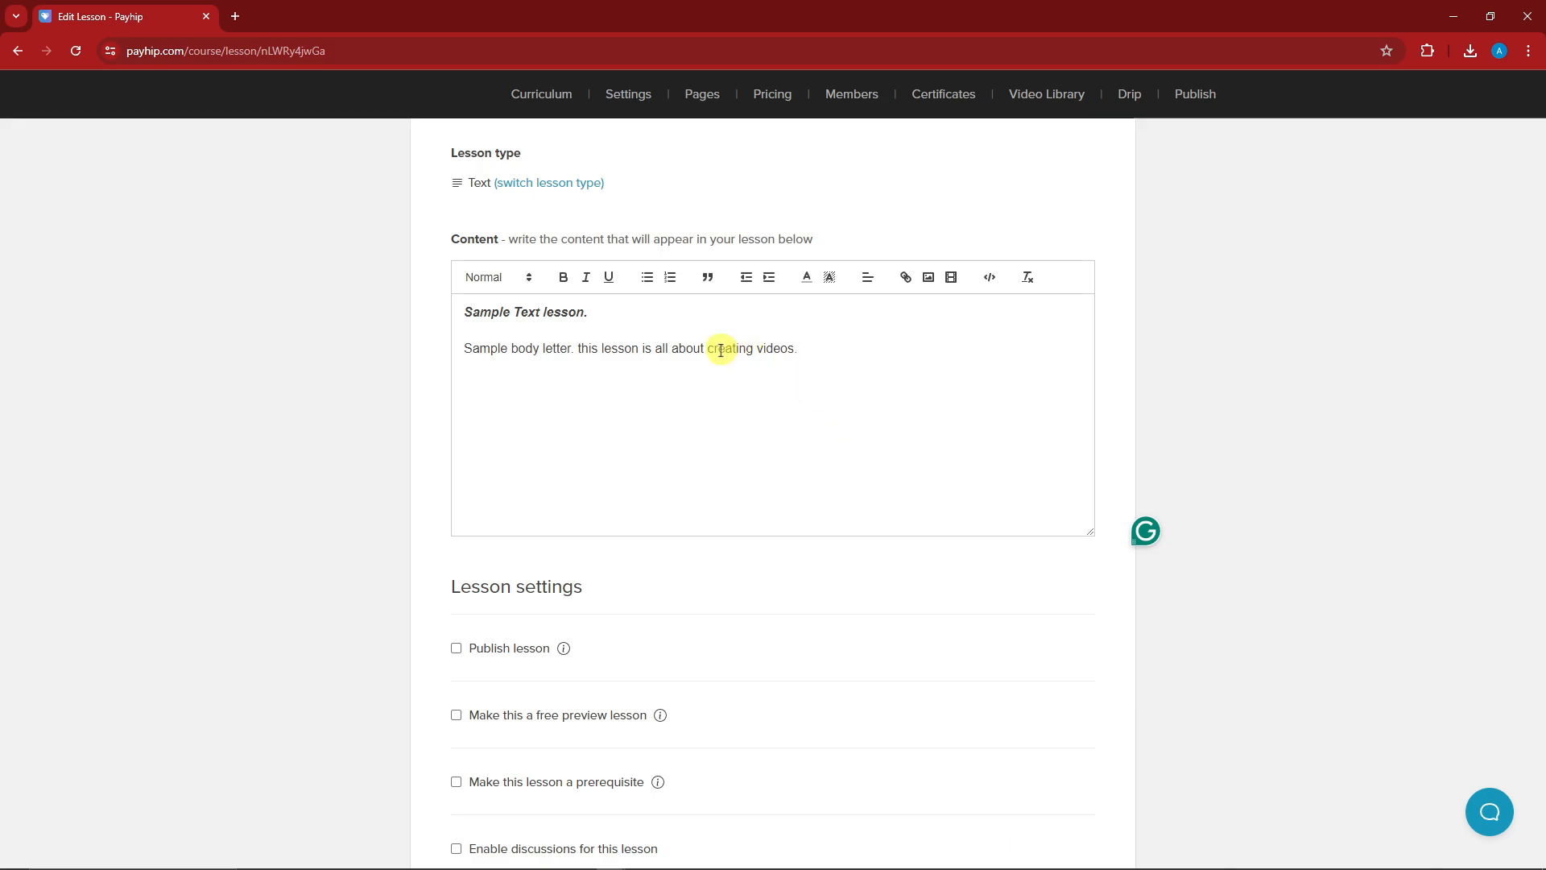
# Add a bulleted list below the body paragraph with the items "lesson 1", "lesson 2" and "lesson 3".
pyautogui.press('Return')
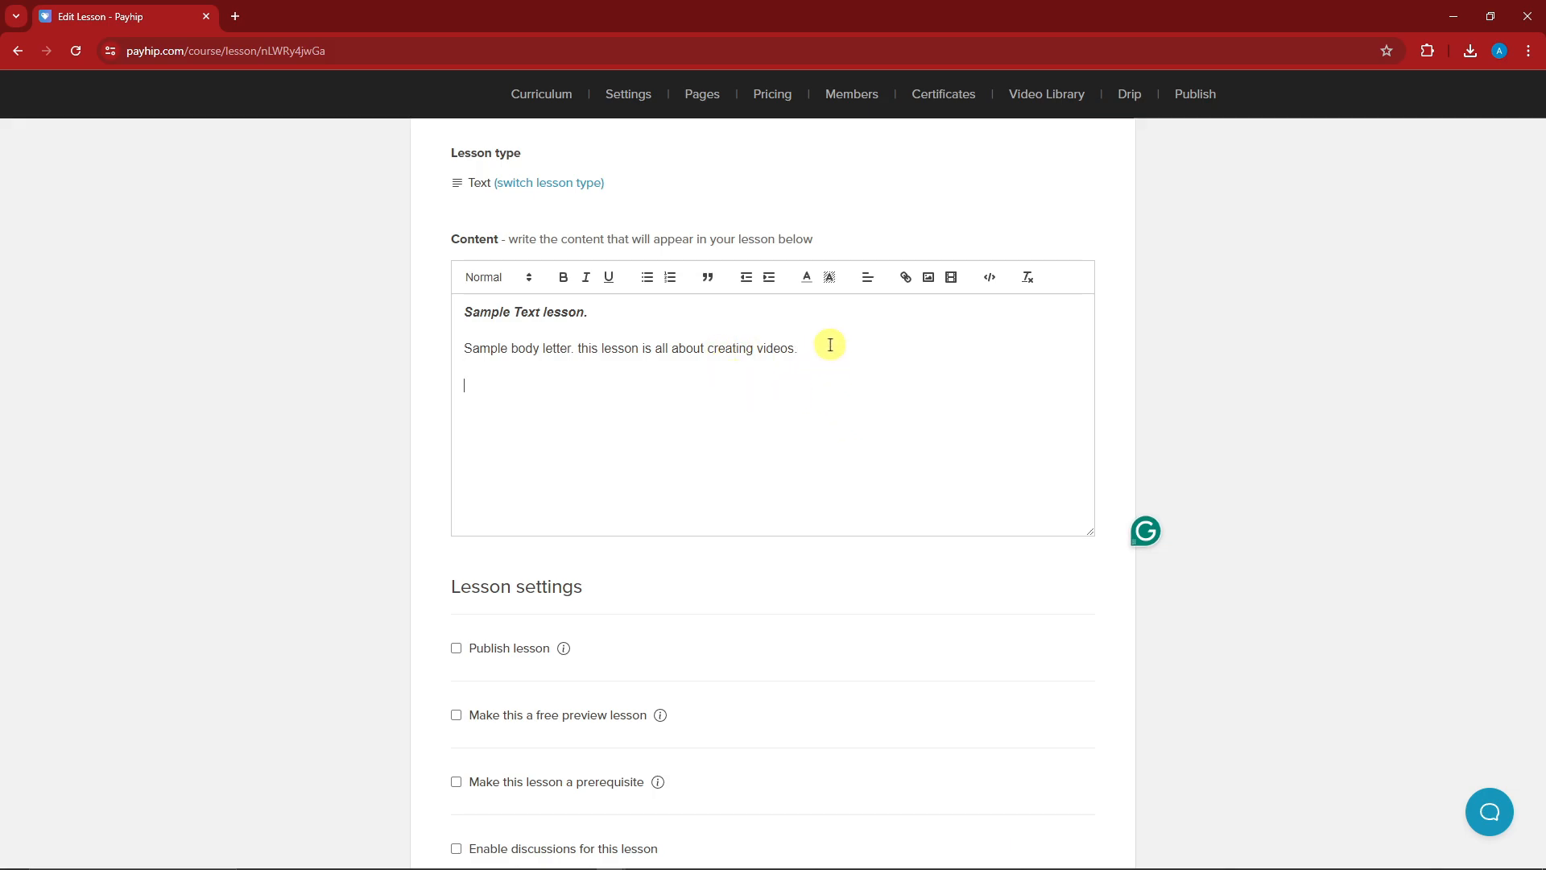
pyautogui.click(647, 277)
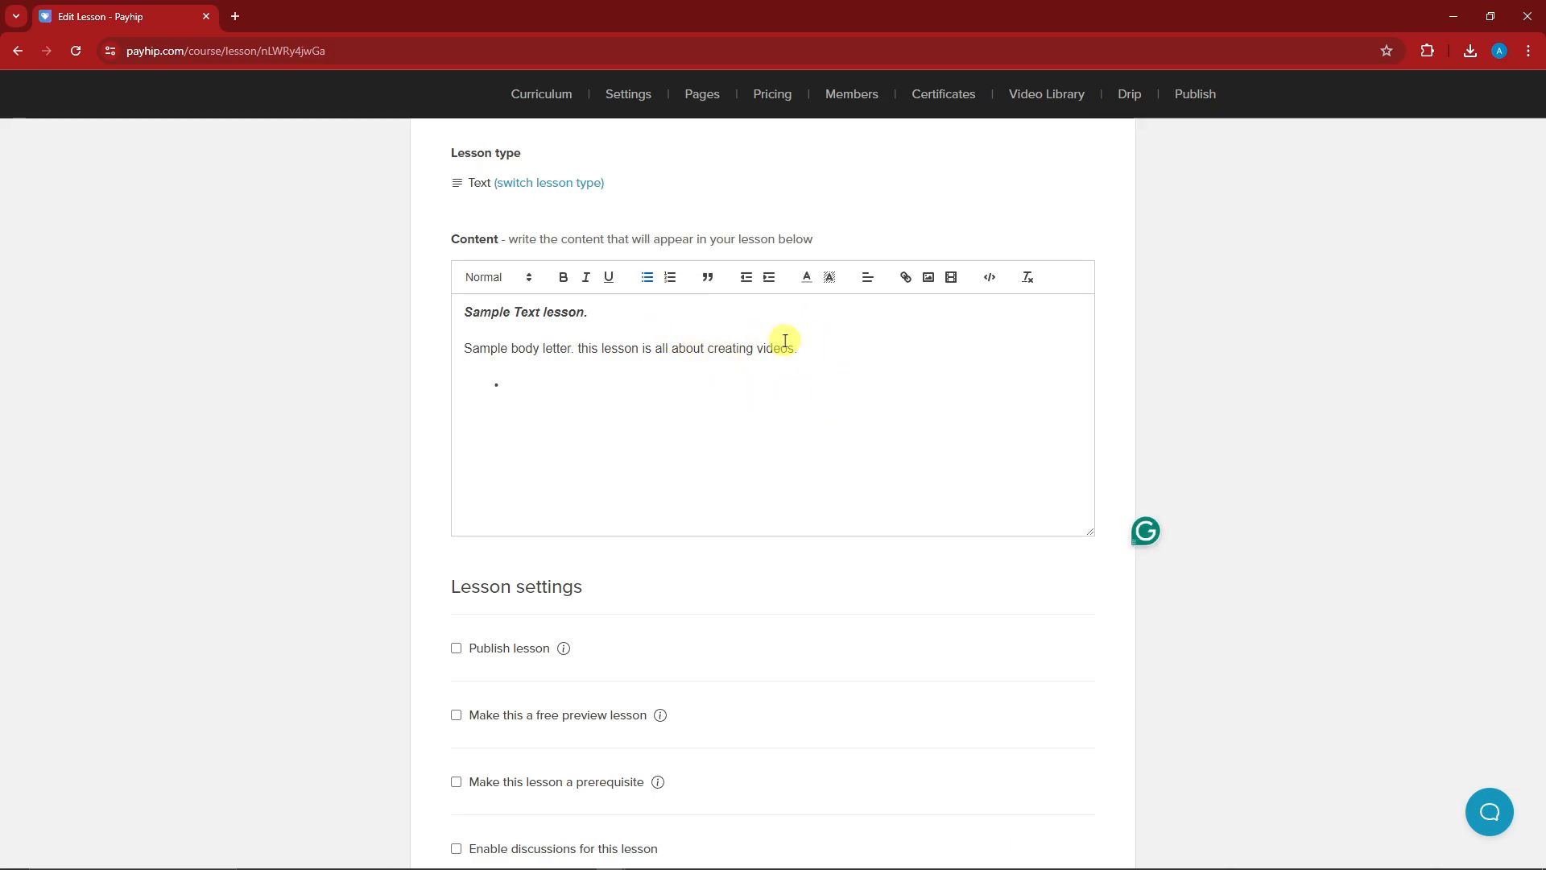
pyautogui.write('lesson1')
pyautogui.press('Return')
pyautogui.write('Le')
pyautogui.press('BackSpace')
pyautogui.press('BackSpace')
pyautogui.write('lesson 2')
pyautogui.press('Return')
pyautogui.write('lesson 3')
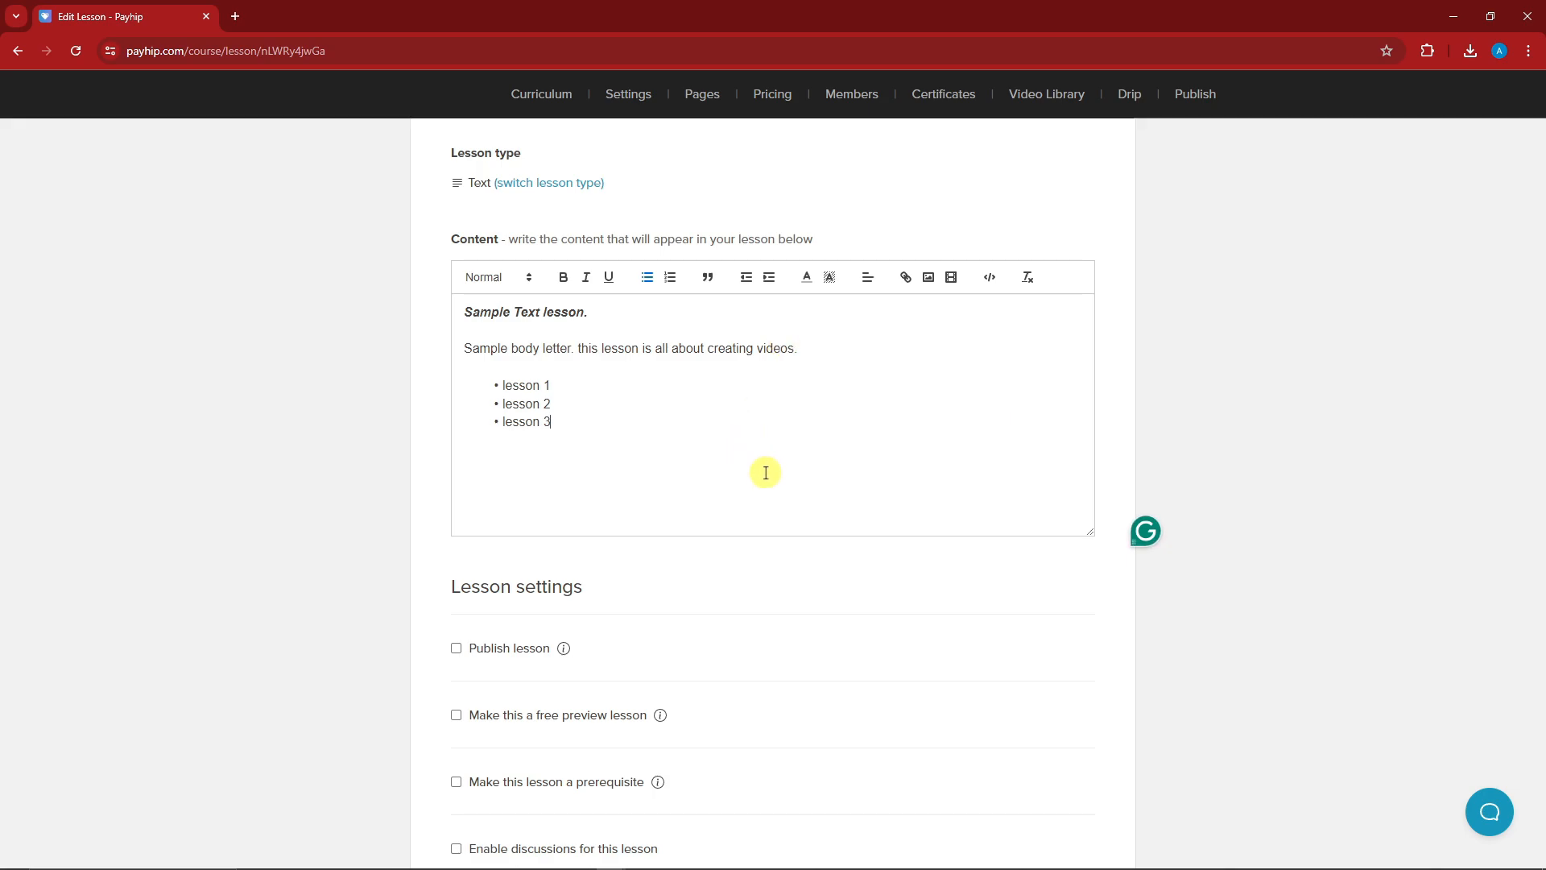
# Try out the publish, free preview and prerequisite settings of Lesson 1 and clear all three again.
pyautogui.scroll(-4, 765, 472)
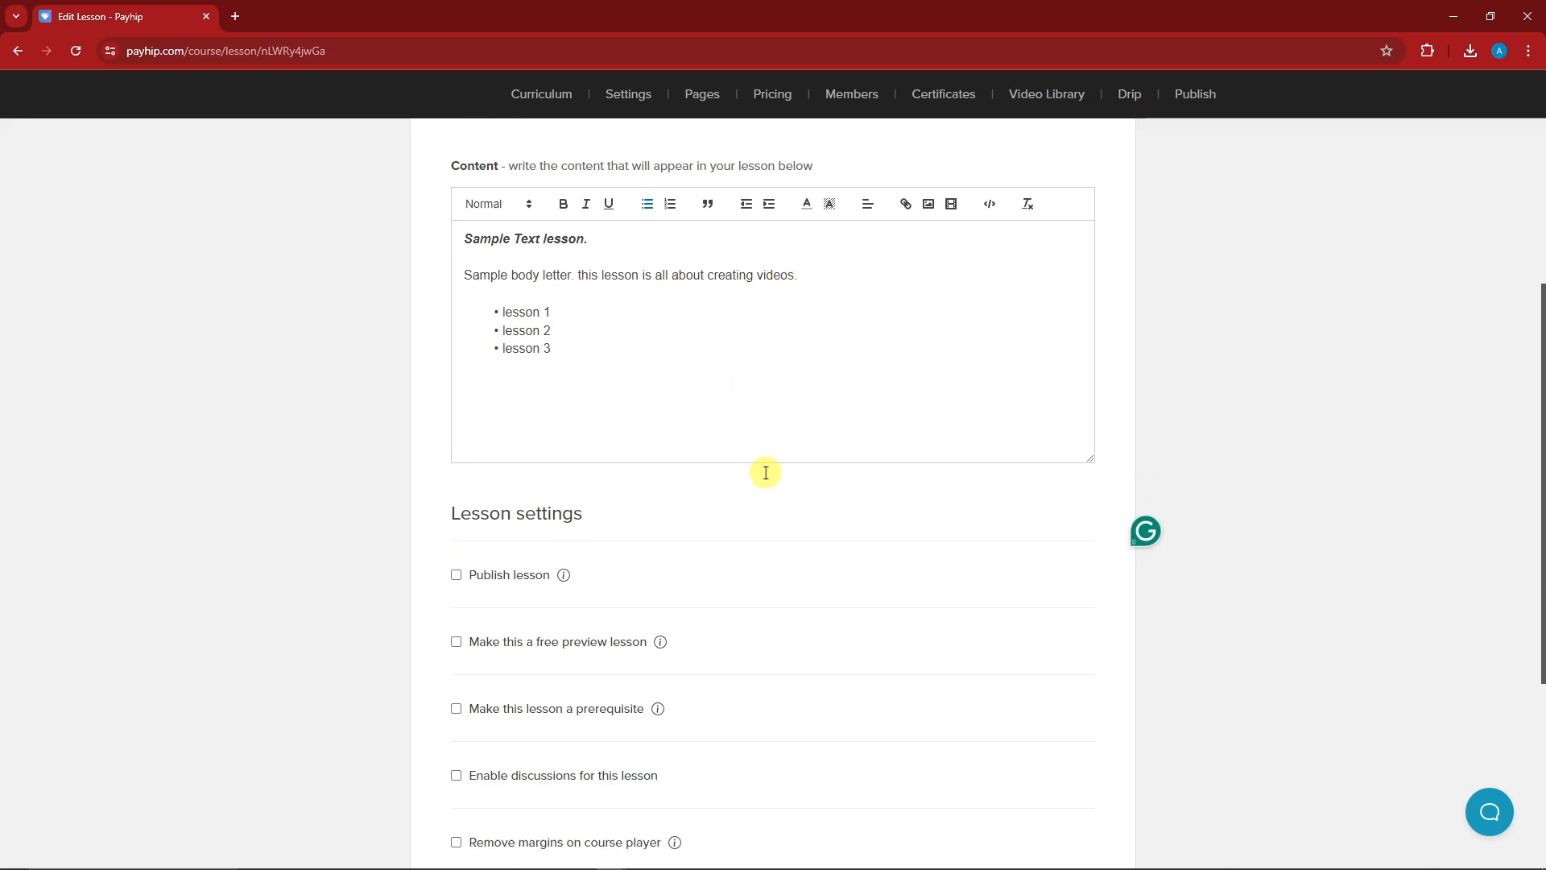
pyautogui.click(456, 327)
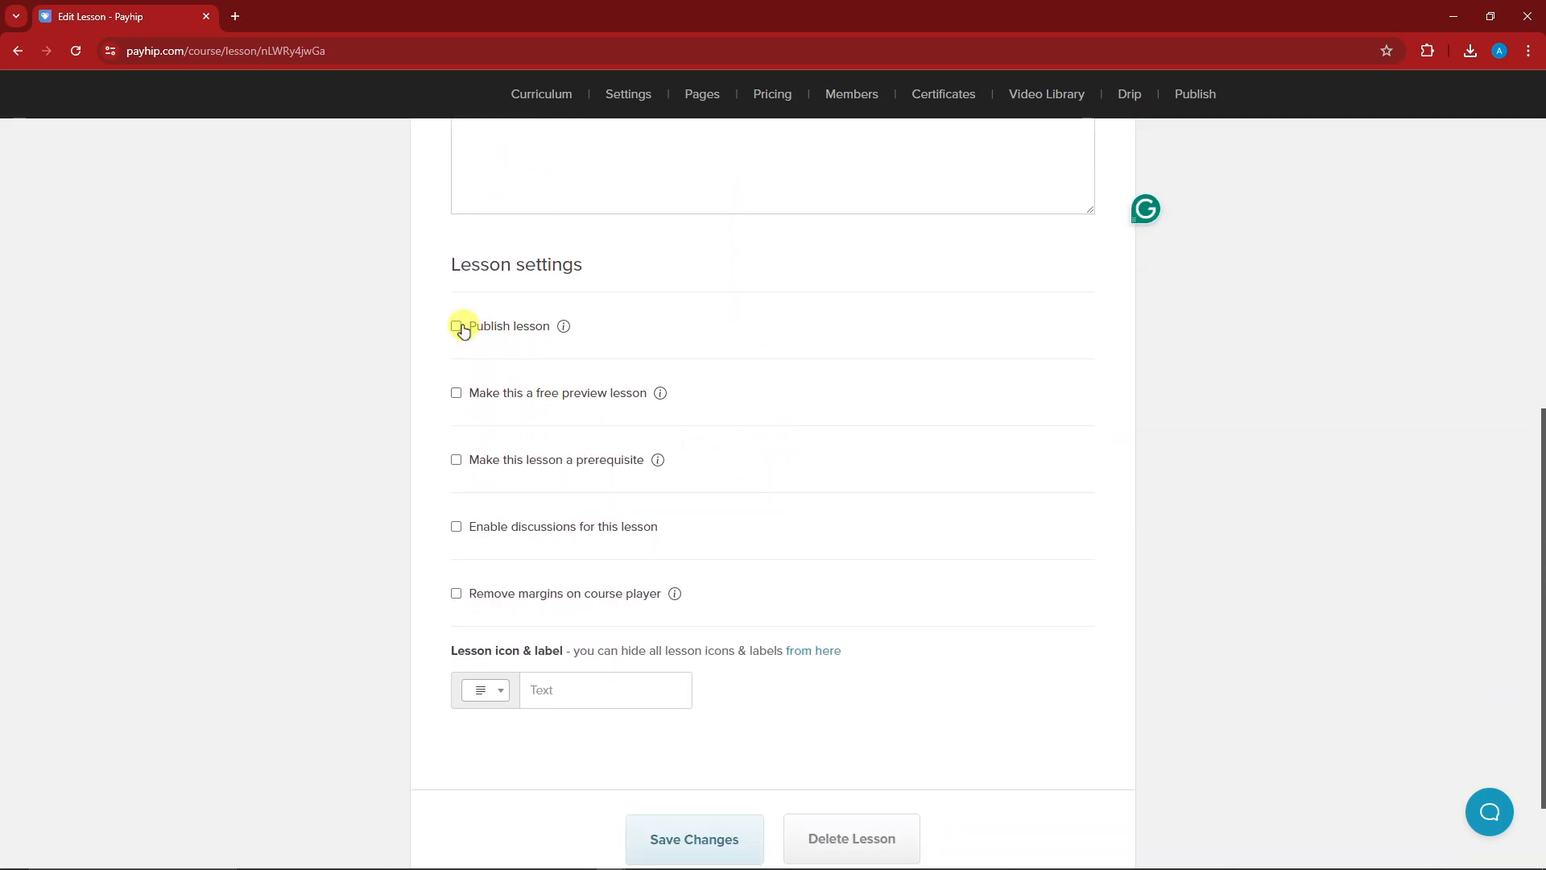
pyautogui.click(457, 393)
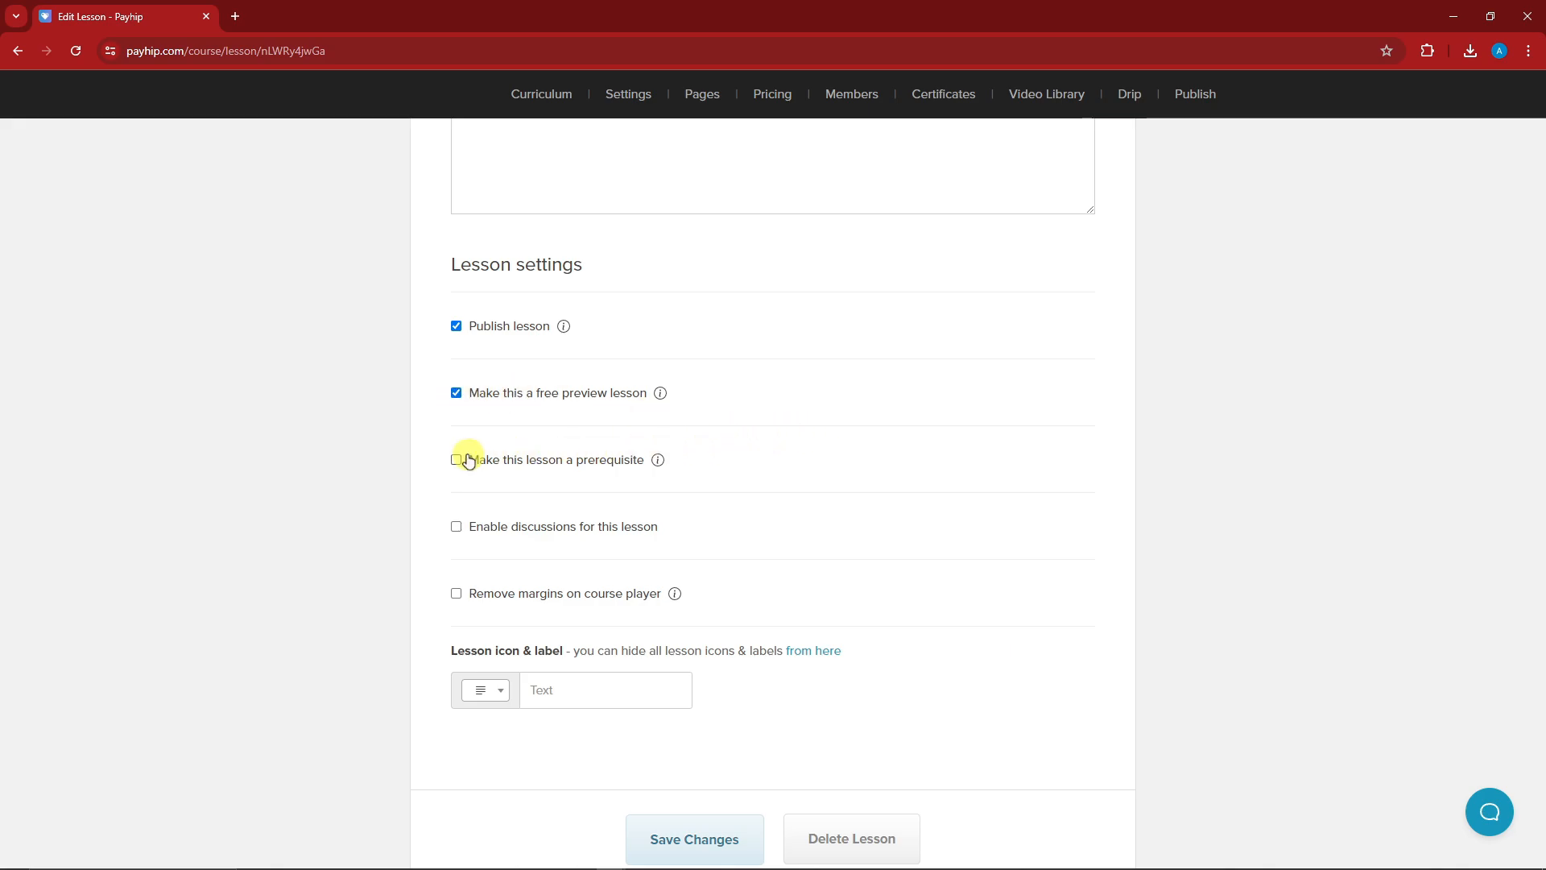
pyautogui.click(457, 461)
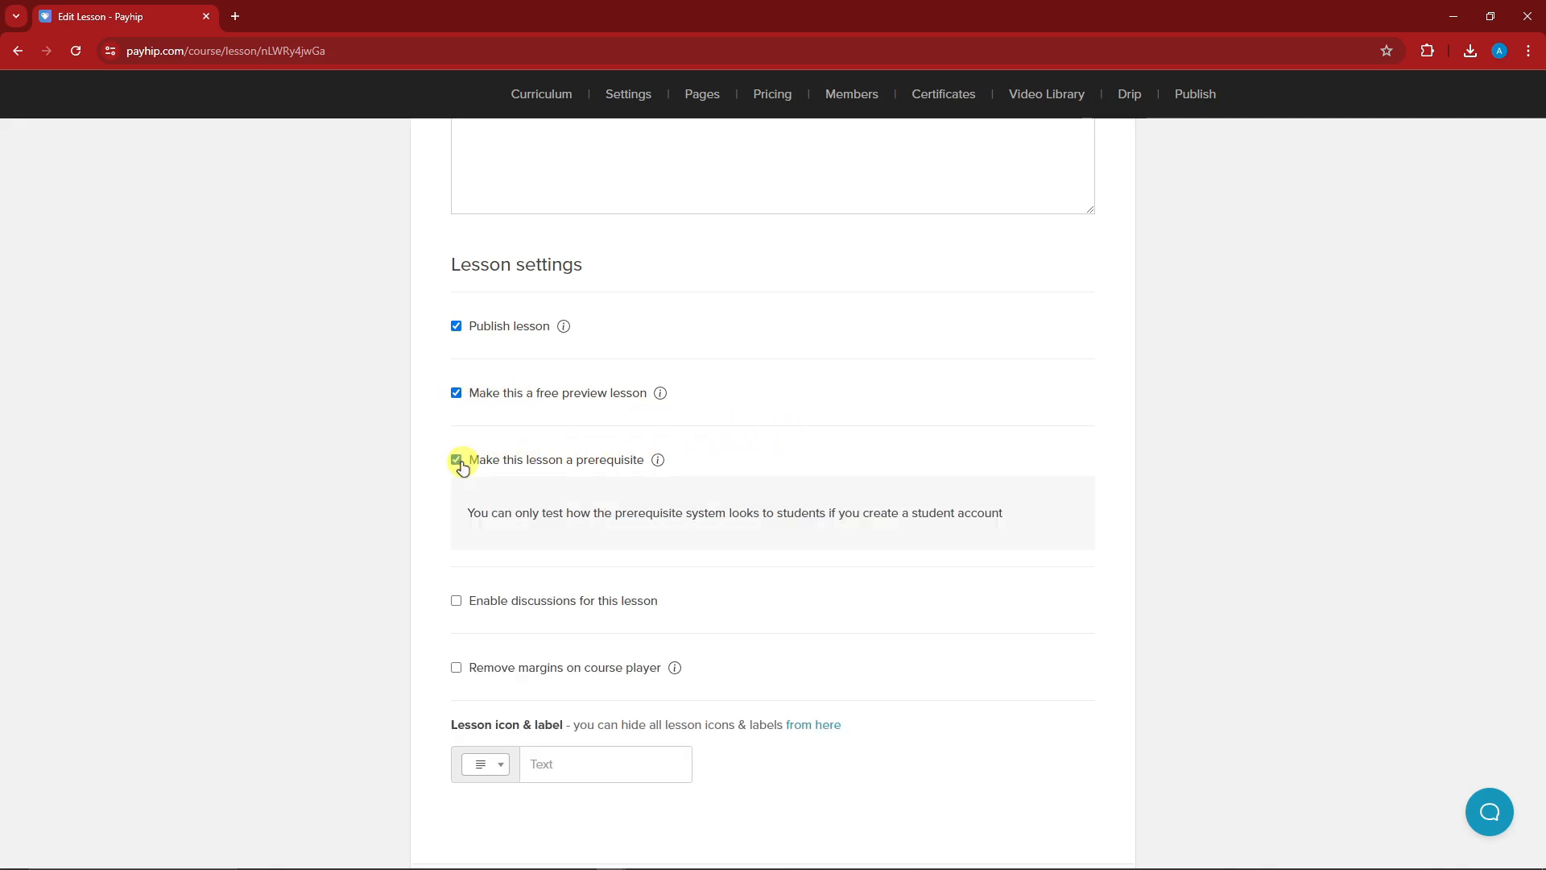
pyautogui.click(457, 461)
pyautogui.click(456, 393)
pyautogui.click(457, 327)
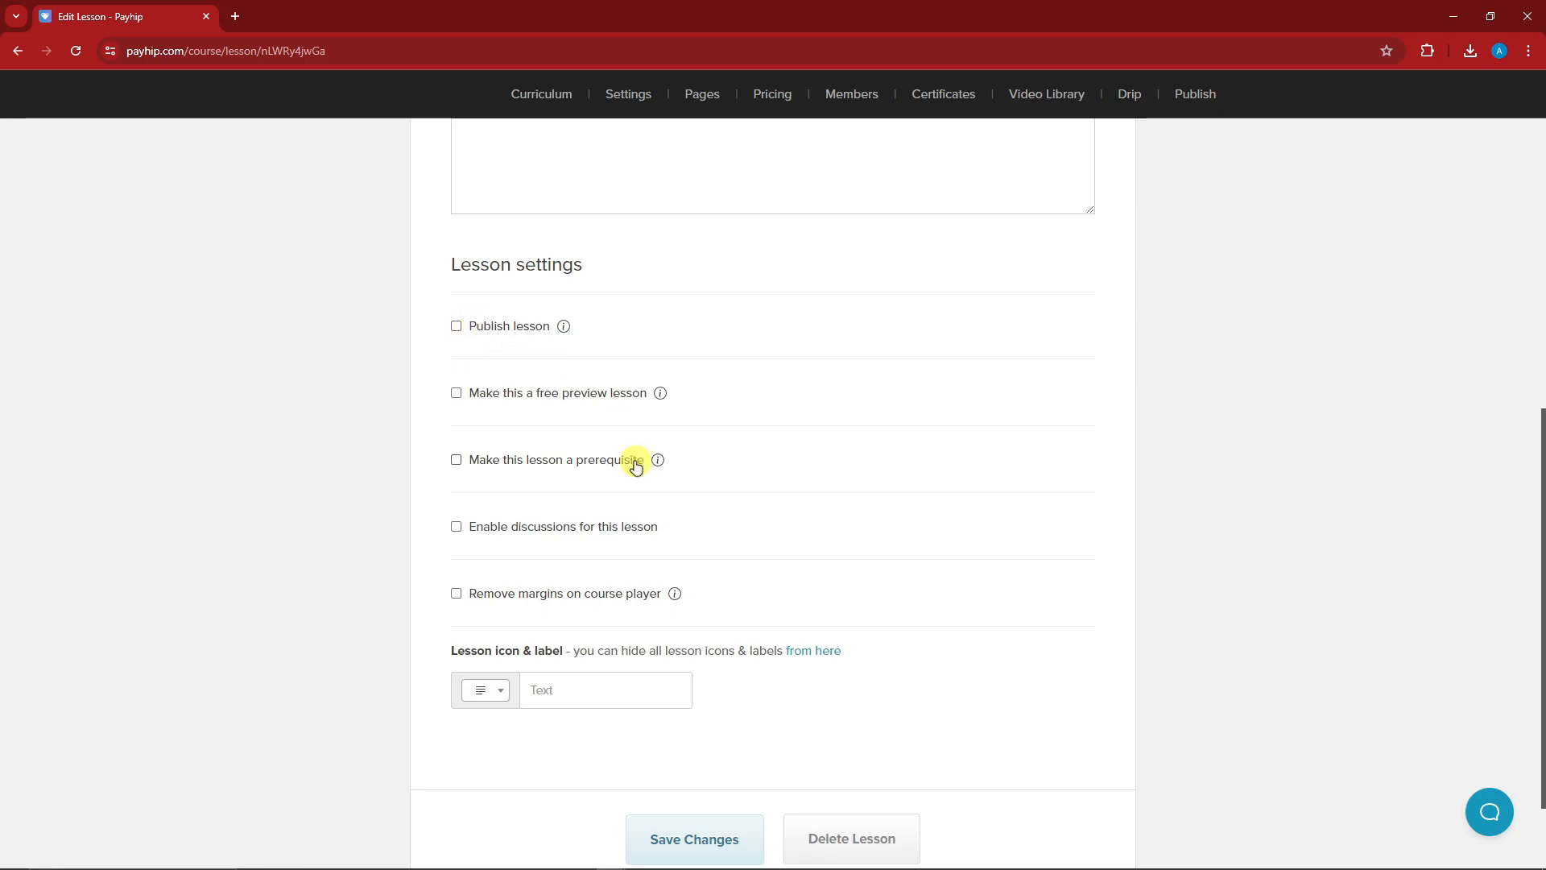
# Save the changes to Lesson 1 and return to the course curriculum.
pyautogui.scroll(9, 690, 438)
pyautogui.scroll(-4, 1111, 418)
pyautogui.scroll(-6, 723, 432)
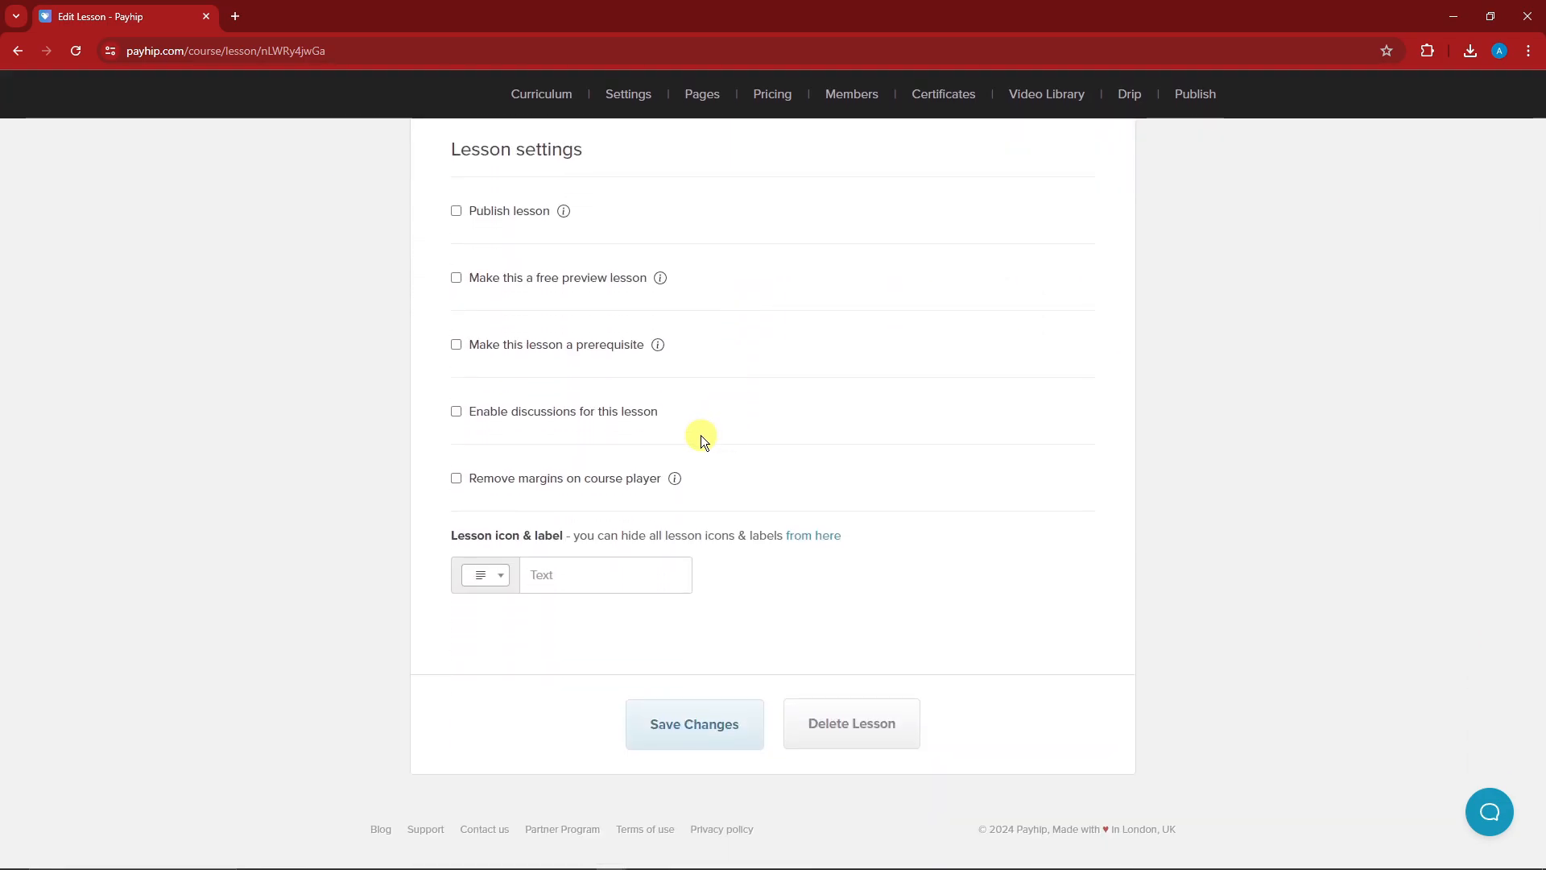
pyautogui.click(696, 721)
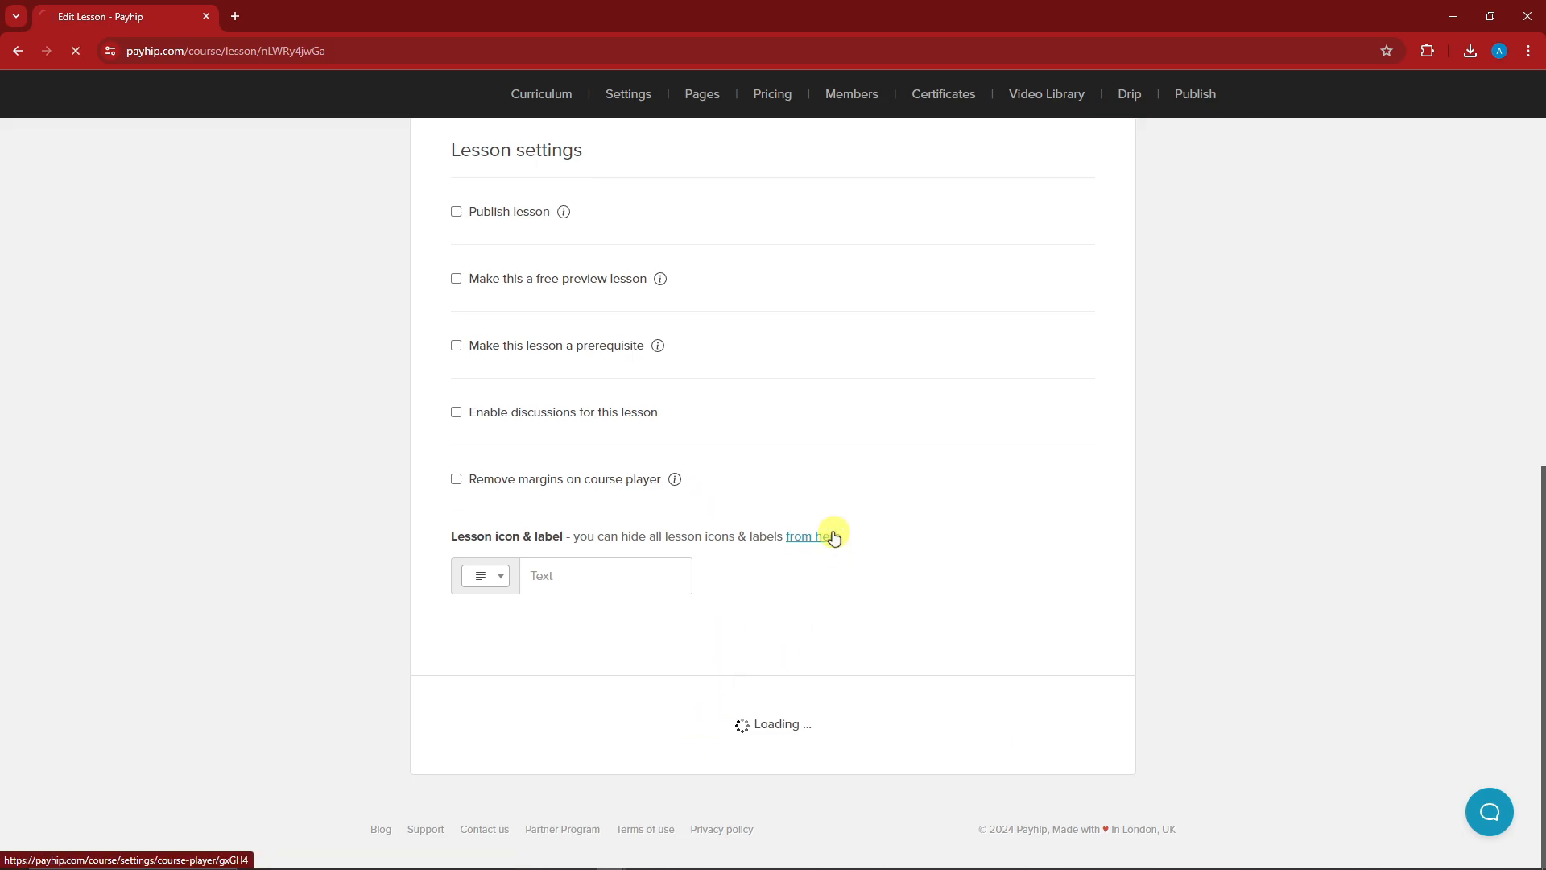
pyautogui.scroll(-2, 741, 519)
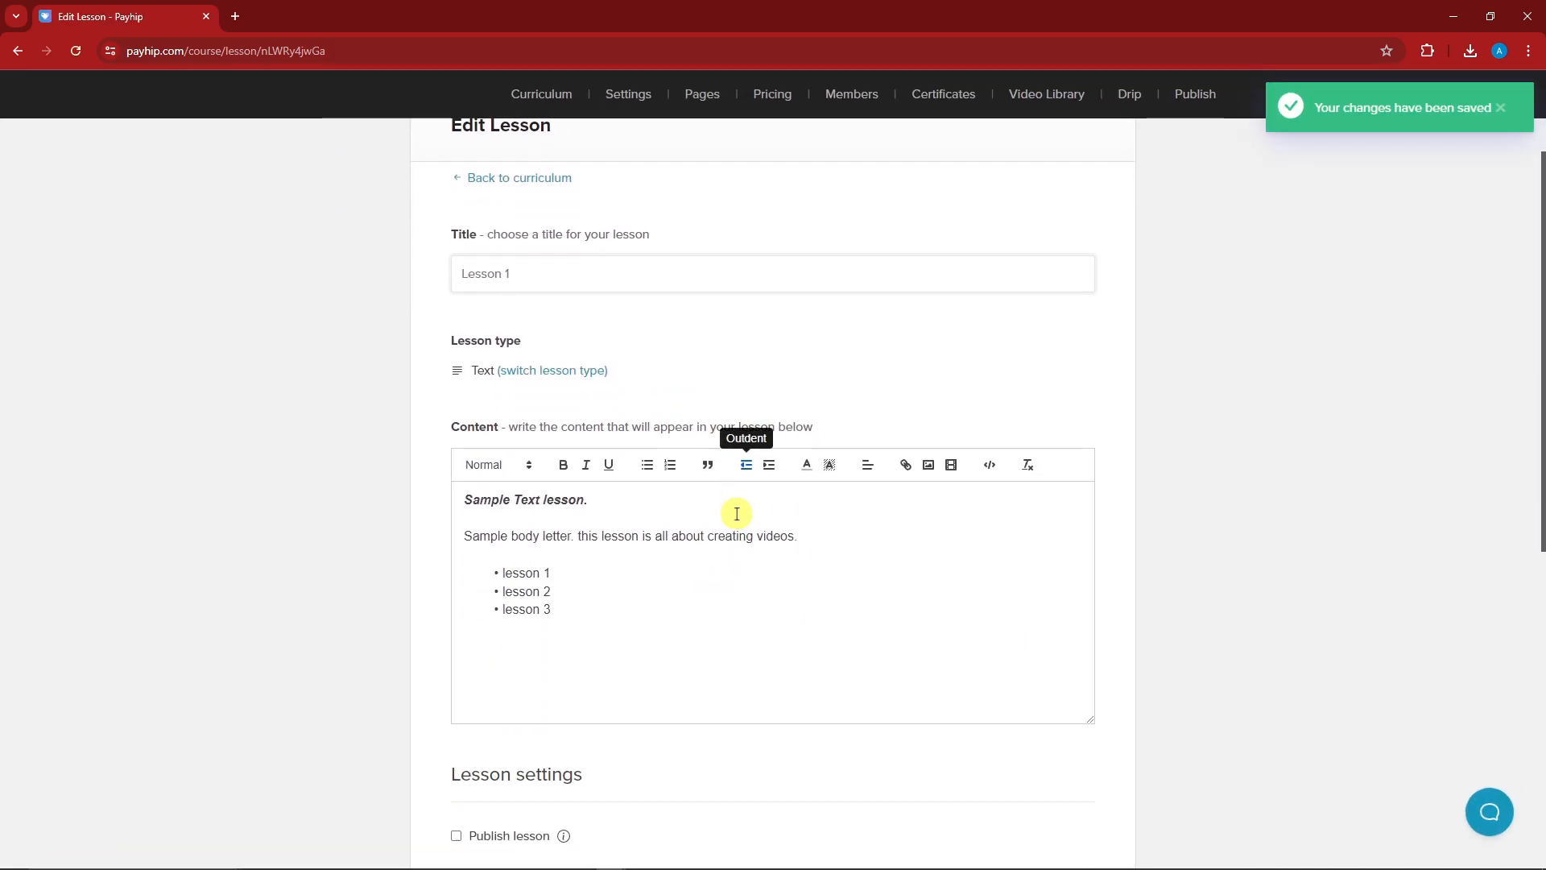
pyautogui.scroll(3, 736, 514)
pyautogui.click(512, 340)
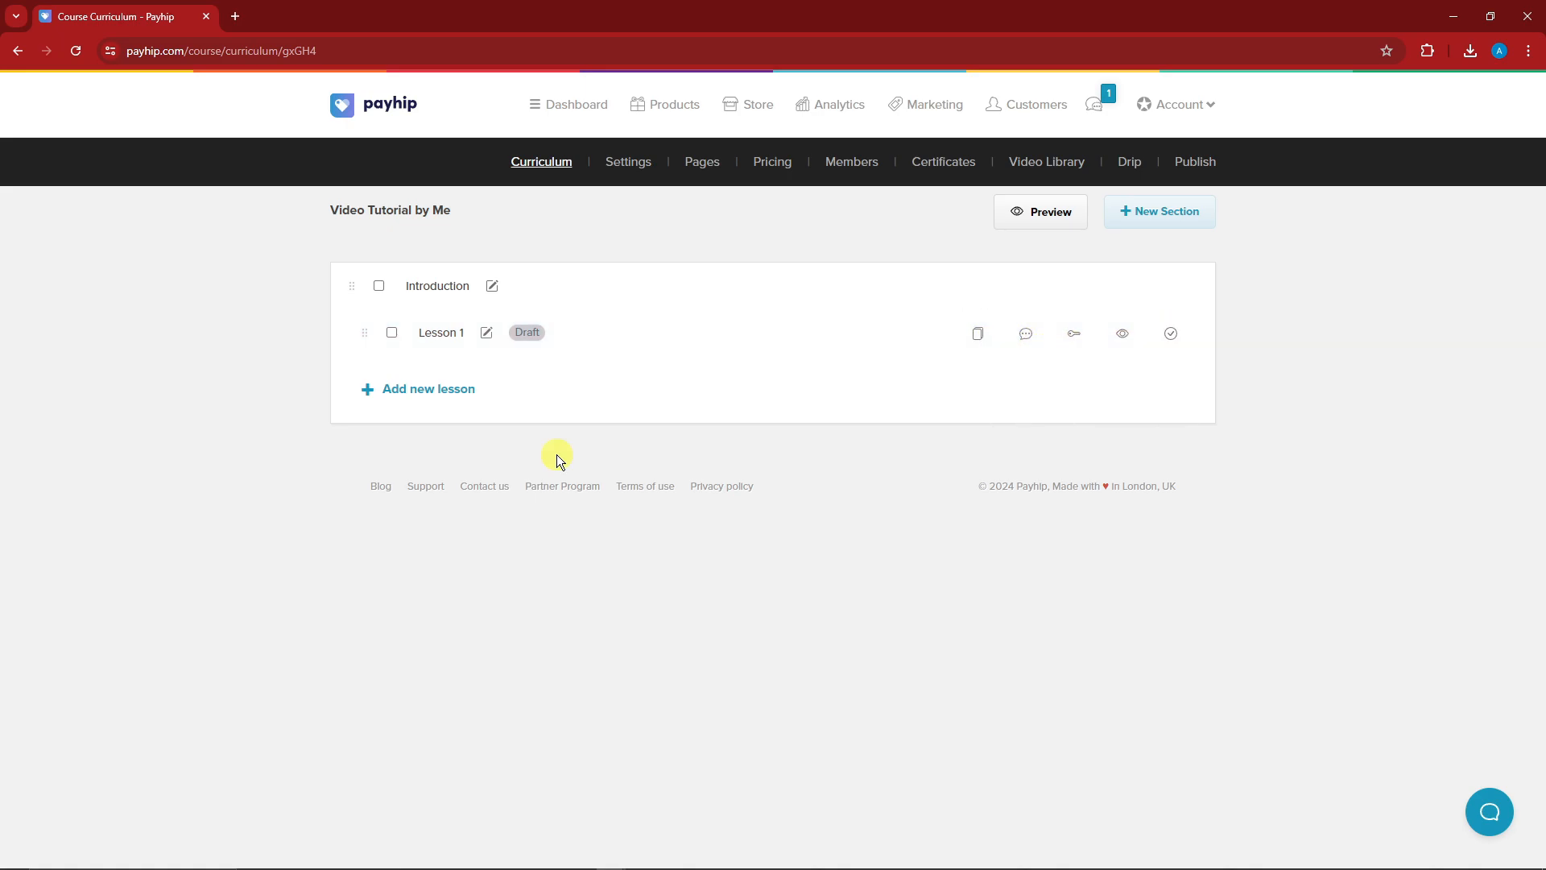
# Add a new lesson to the Introduction section and name it "Lesson 2".
pyautogui.click(471, 397)
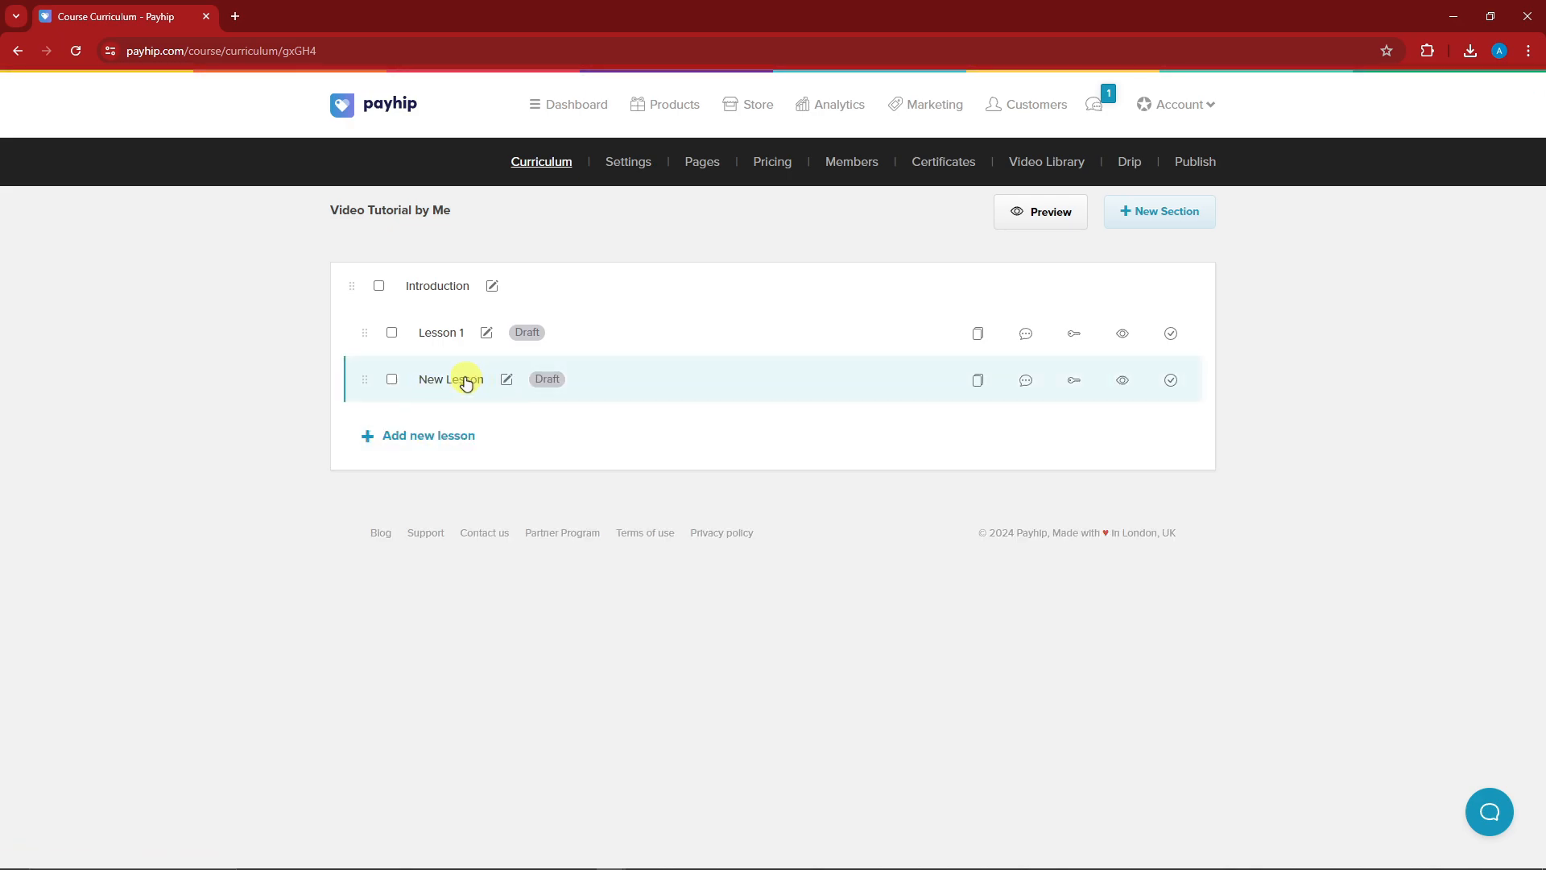
pyautogui.click(509, 381)
pyautogui.doubleClick(517, 380)
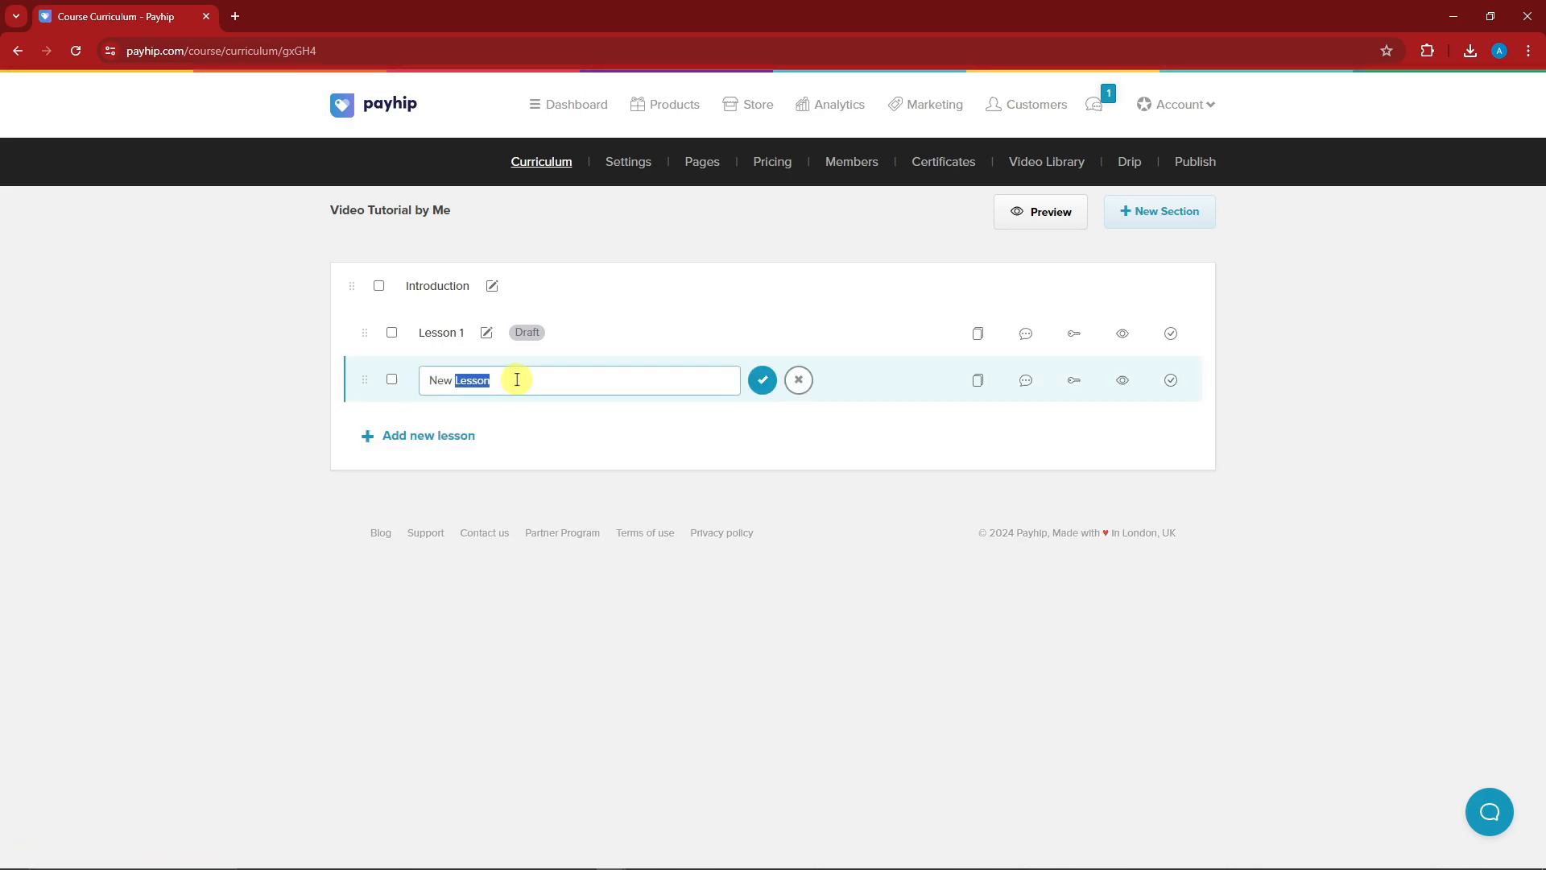
pyautogui.write('Le')
pyautogui.click(763, 379)
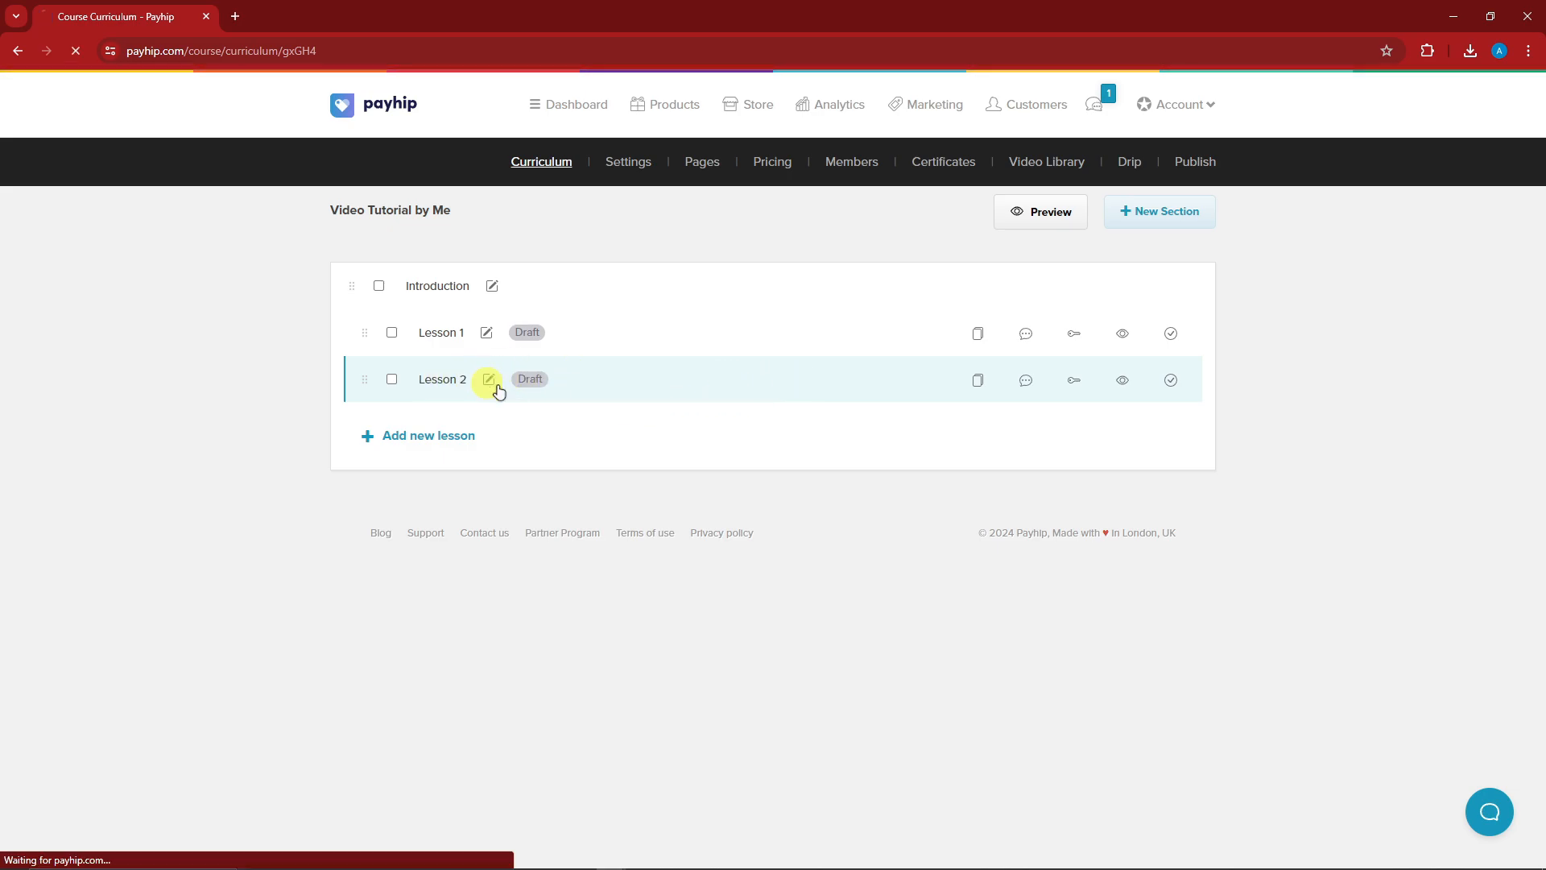
# Open Lesson 2, set its lesson type to Video and check the library for available video files.
pyautogui.scroll(-1, 665, 386)
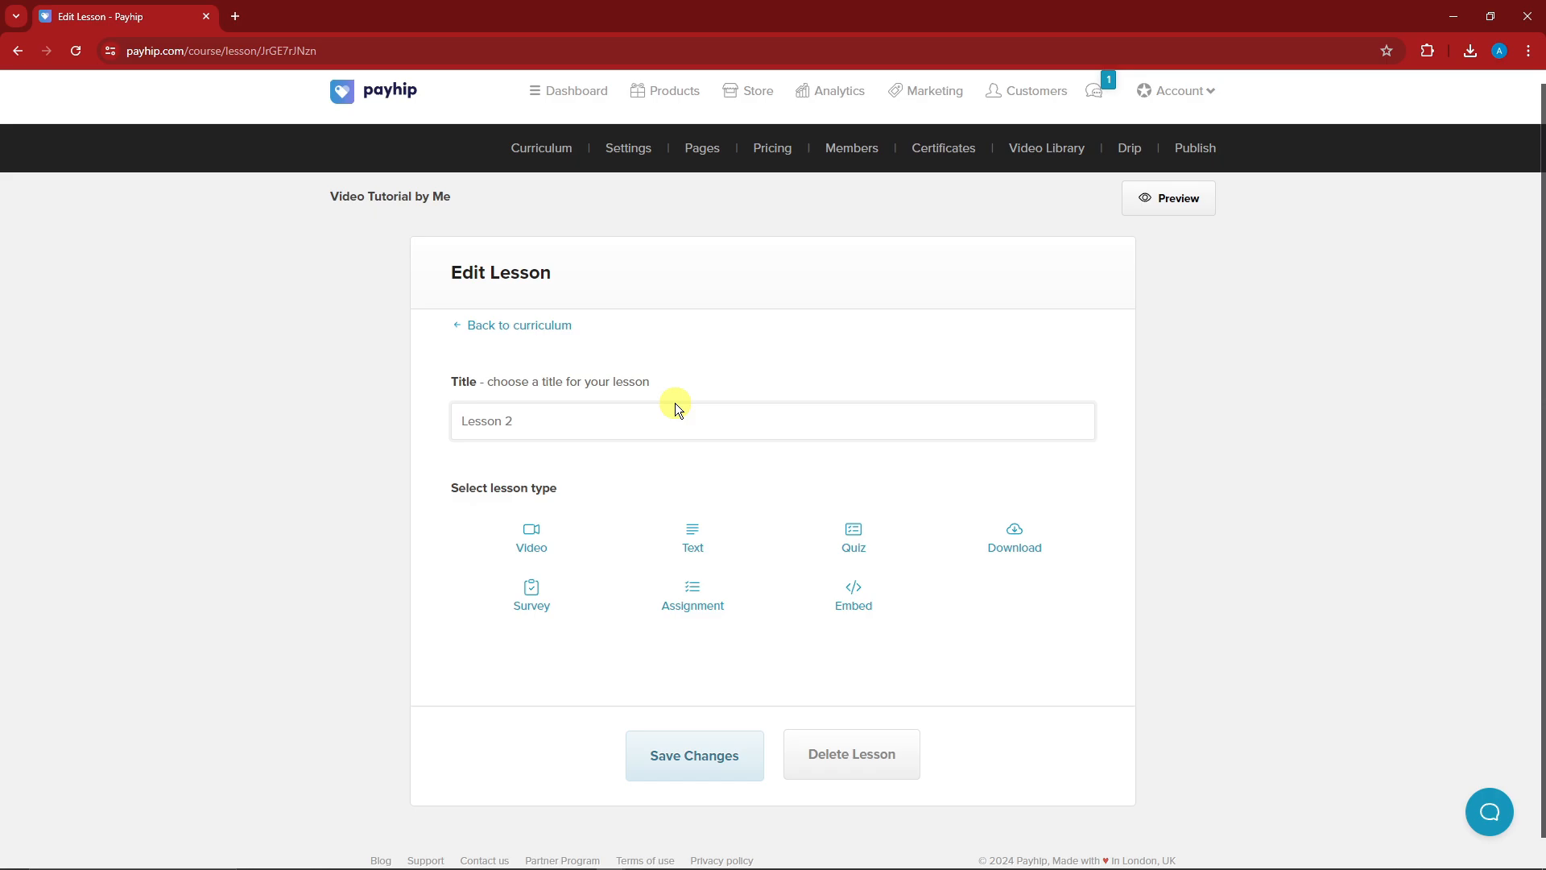
pyautogui.click(529, 503)
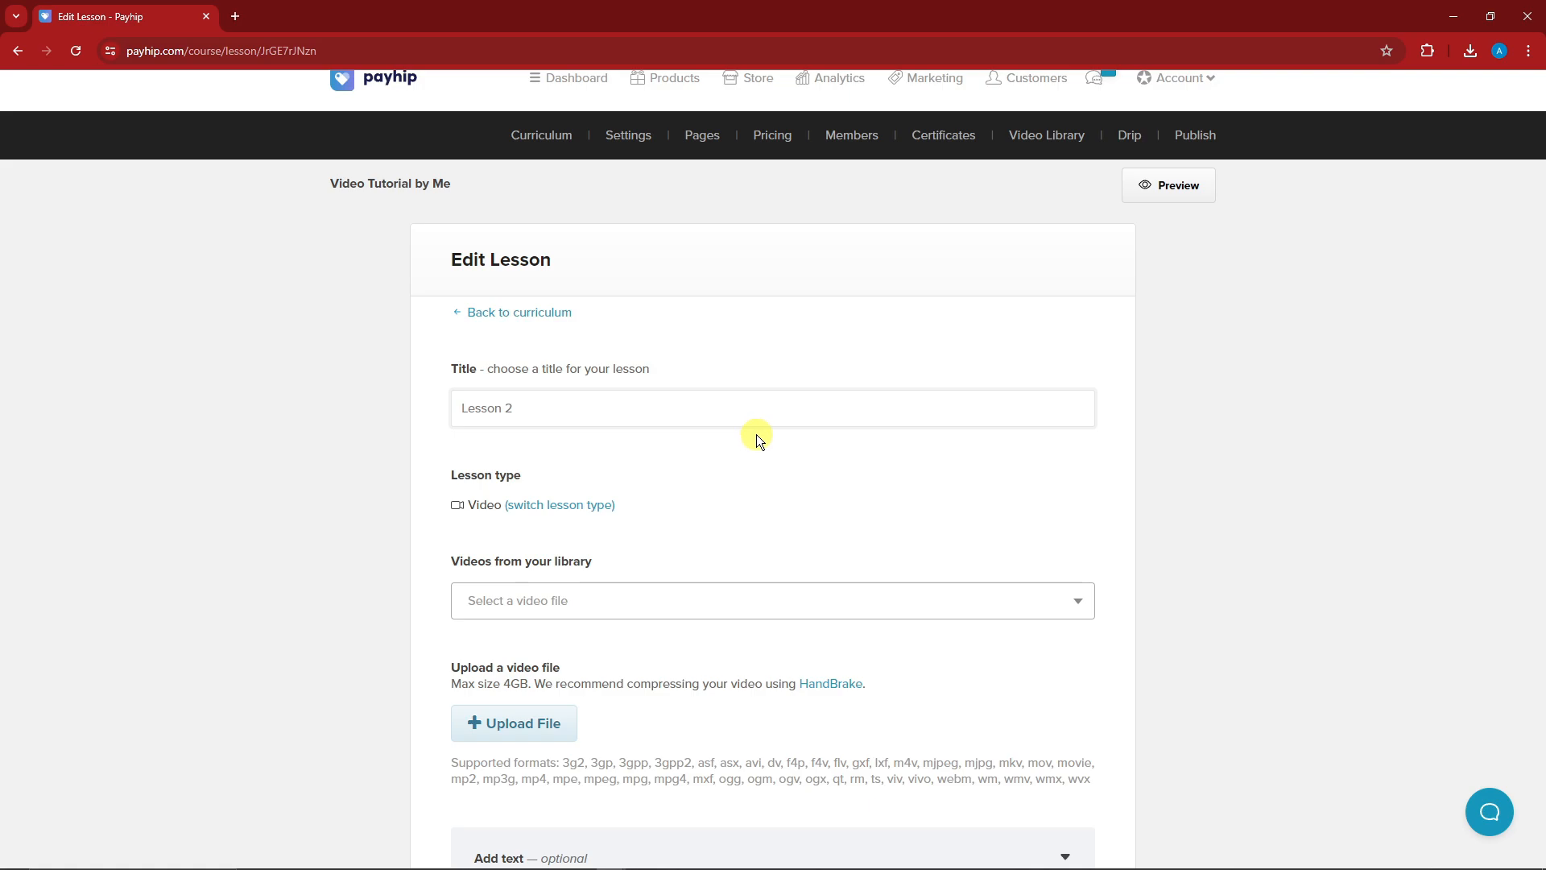
pyautogui.scroll(-3, 725, 439)
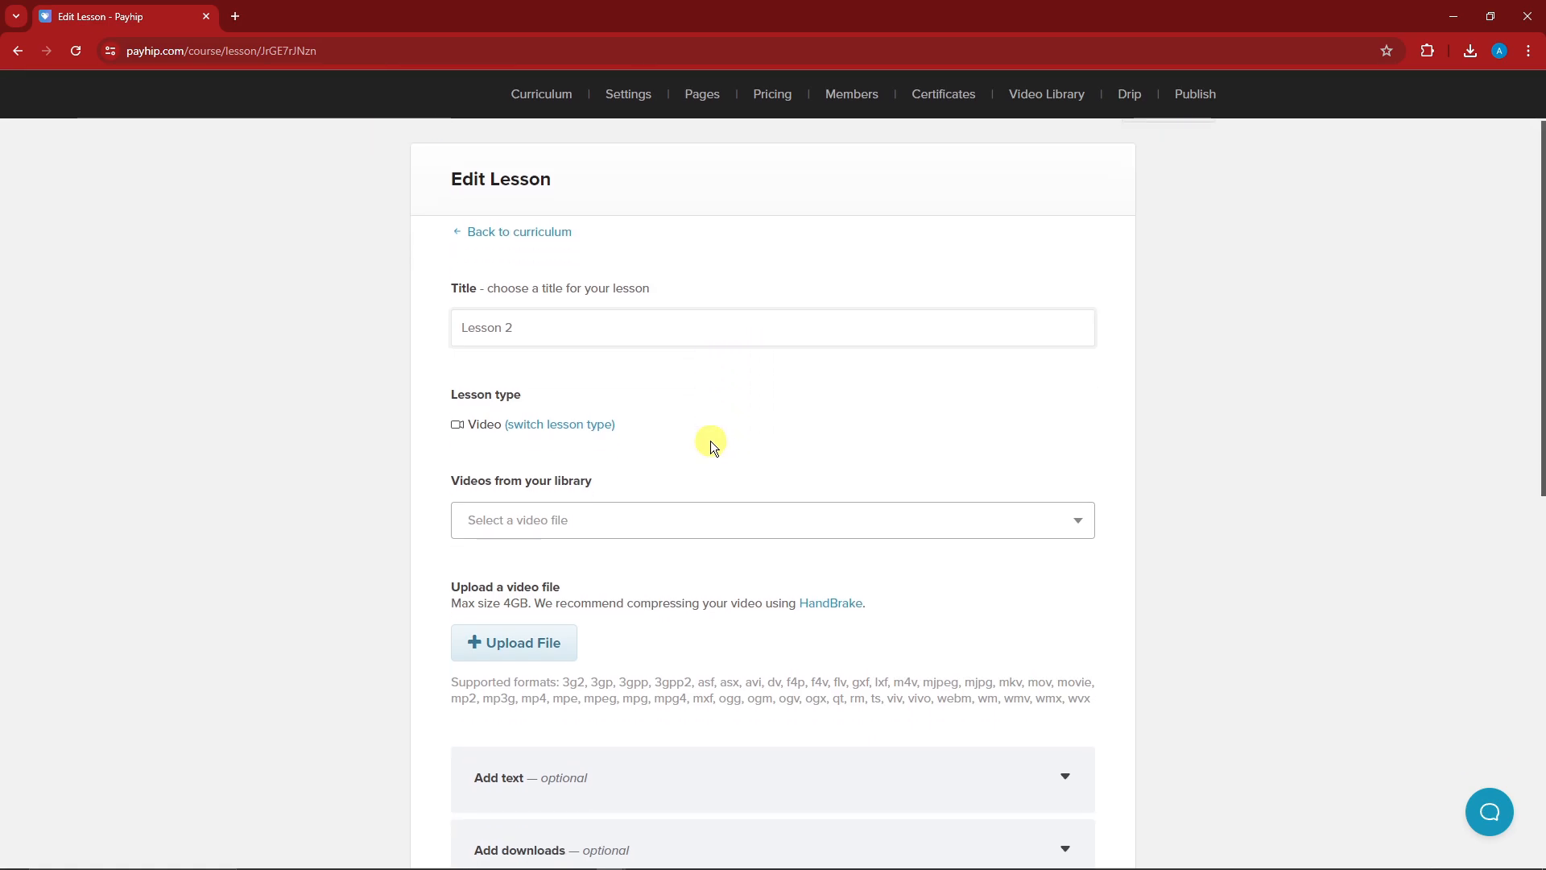
pyautogui.click(630, 359)
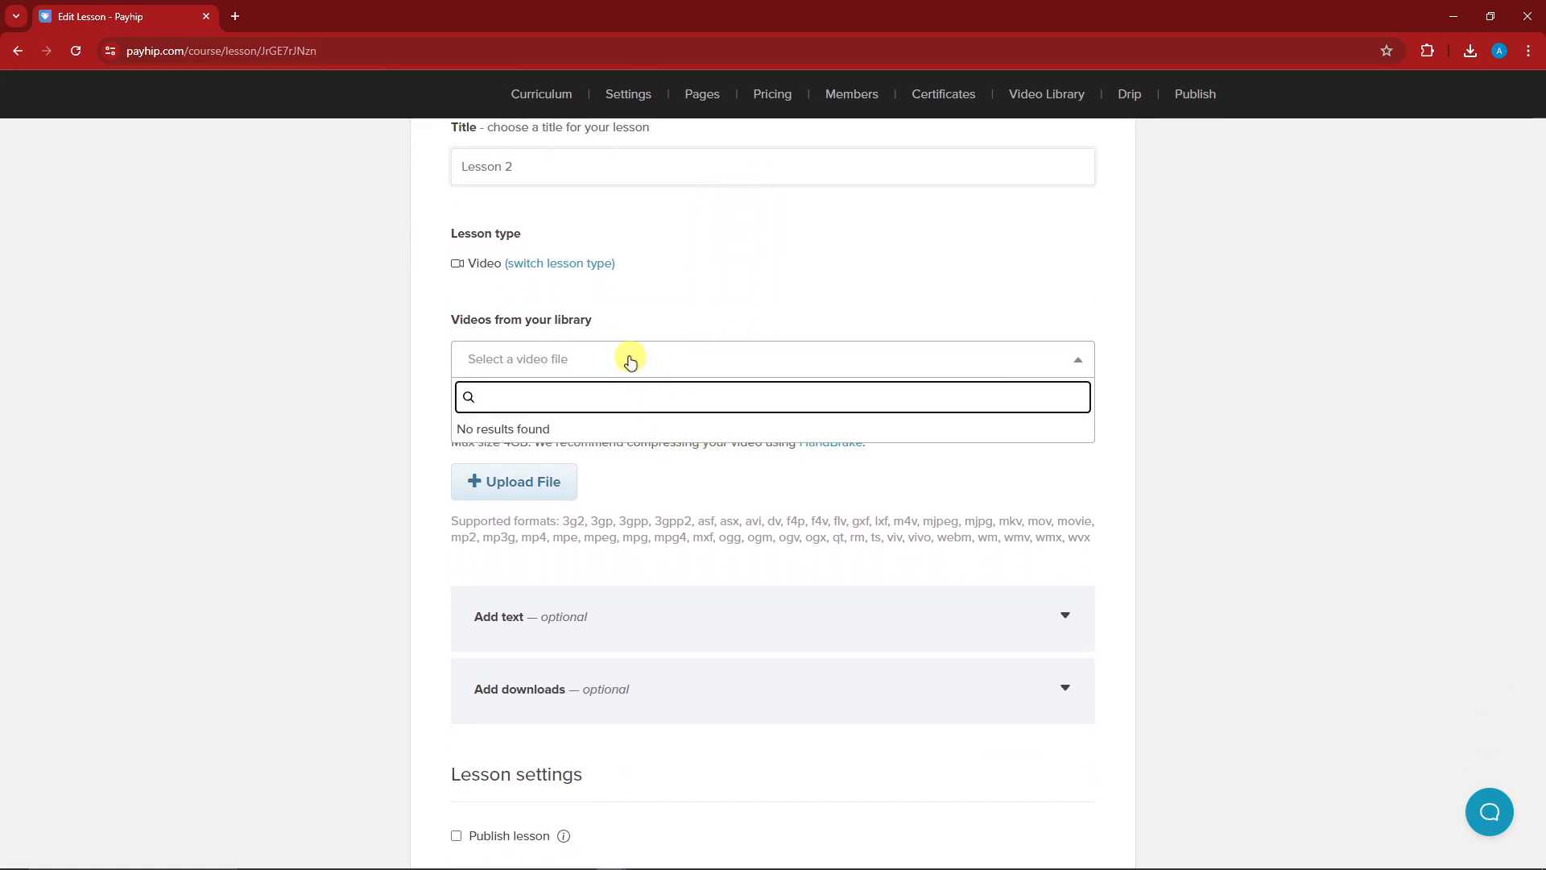
pyautogui.click(631, 359)
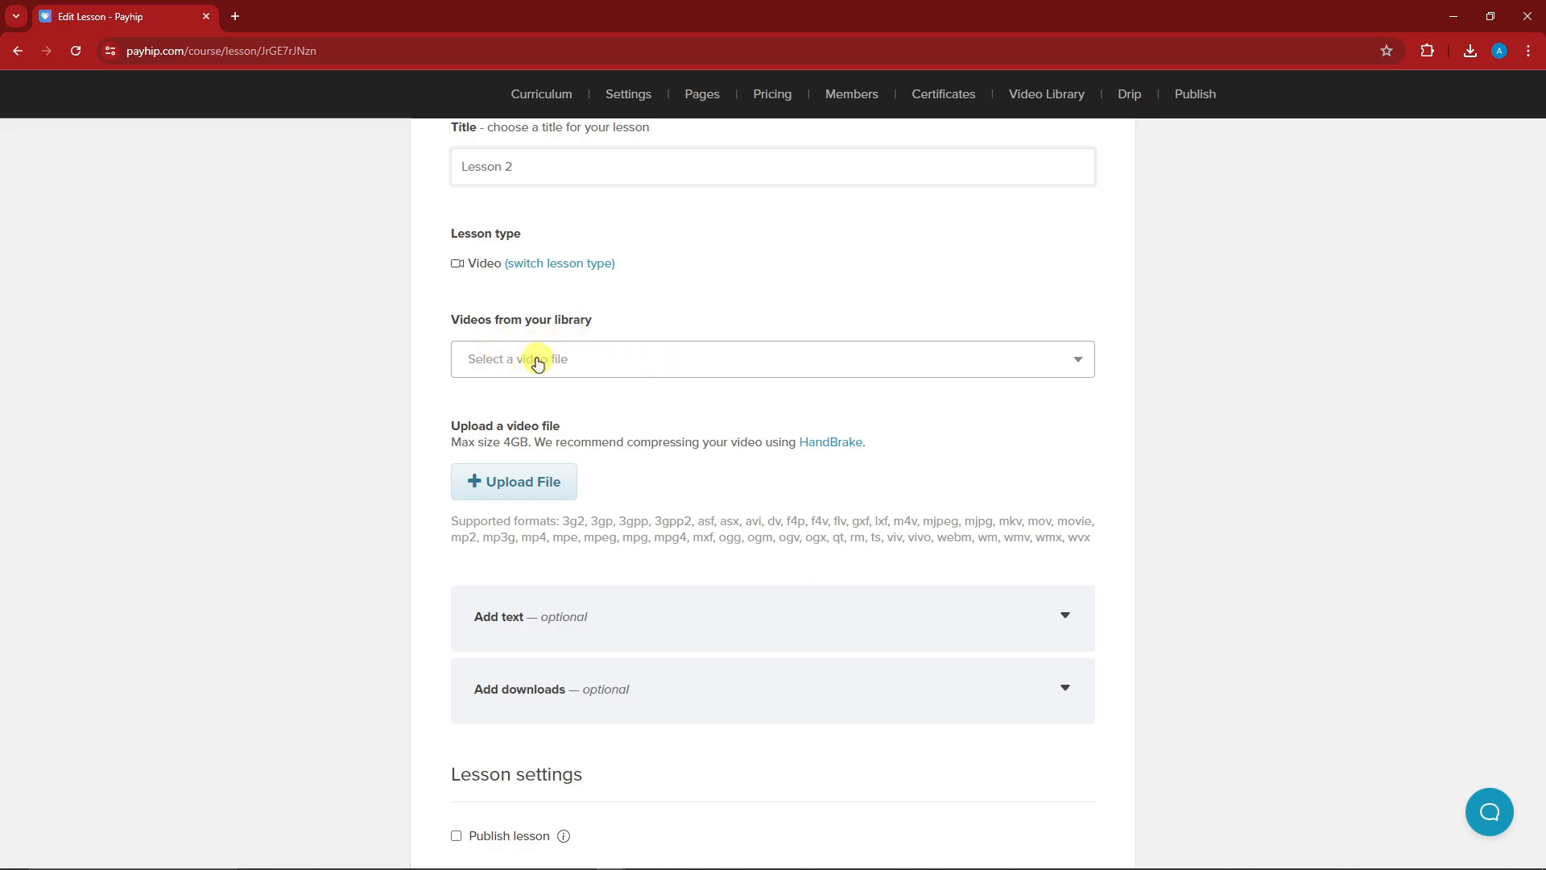
# Try to upload a video file to Lesson 2 and dismiss the resulting dialog.
pyautogui.moveTo(457, 442); pyautogui.dragTo(579, 439)
pyautogui.click(518, 481)
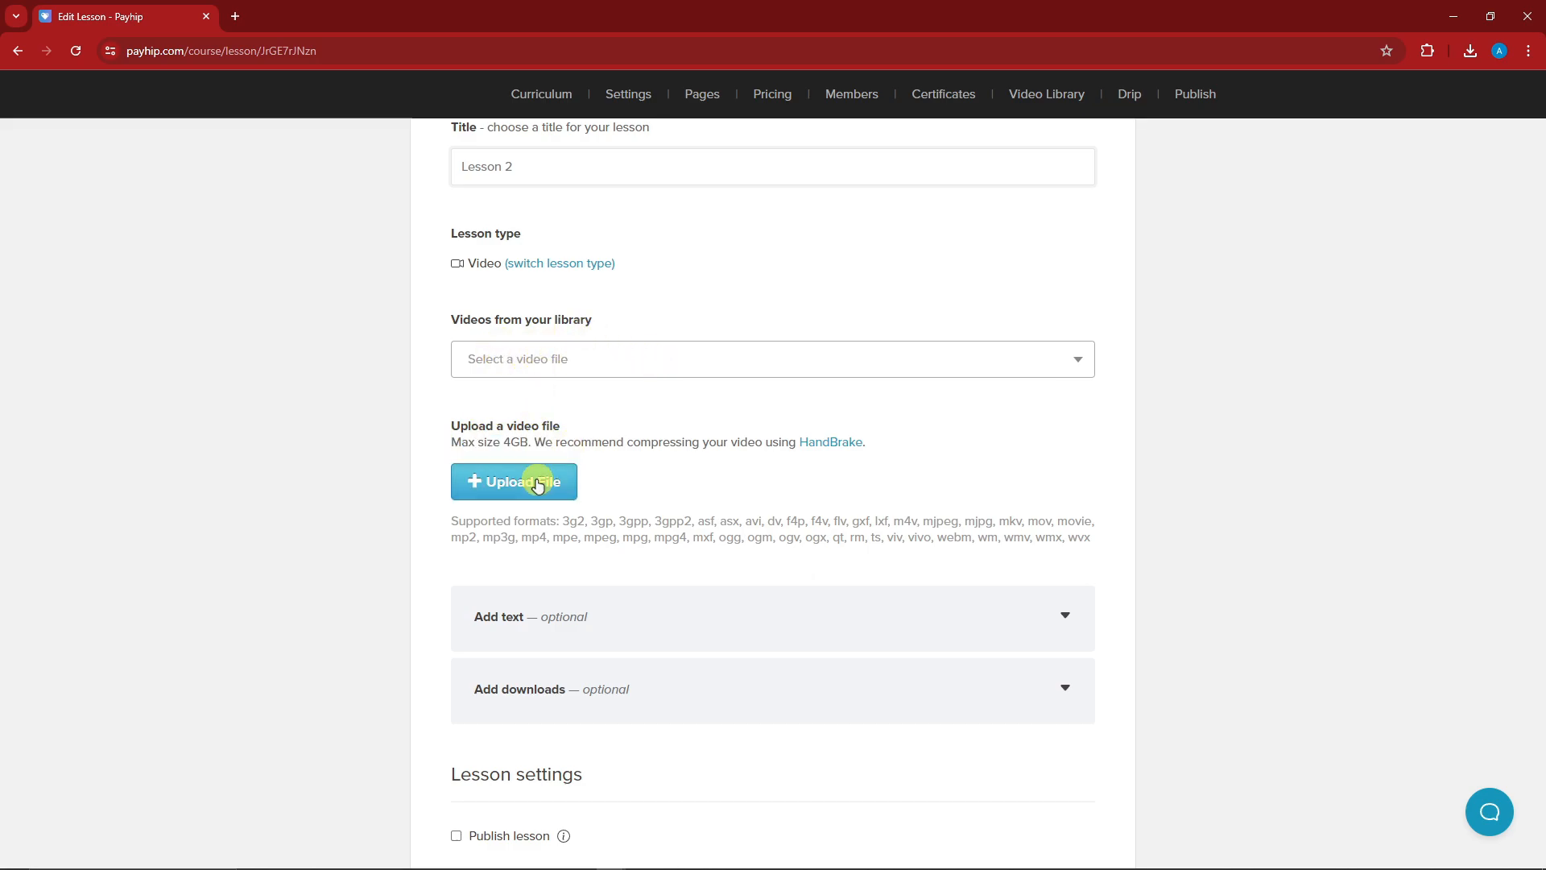
pyautogui.moveTo(587, 151); pyautogui.dragTo(847, 251)
pyautogui.click(847, 251)
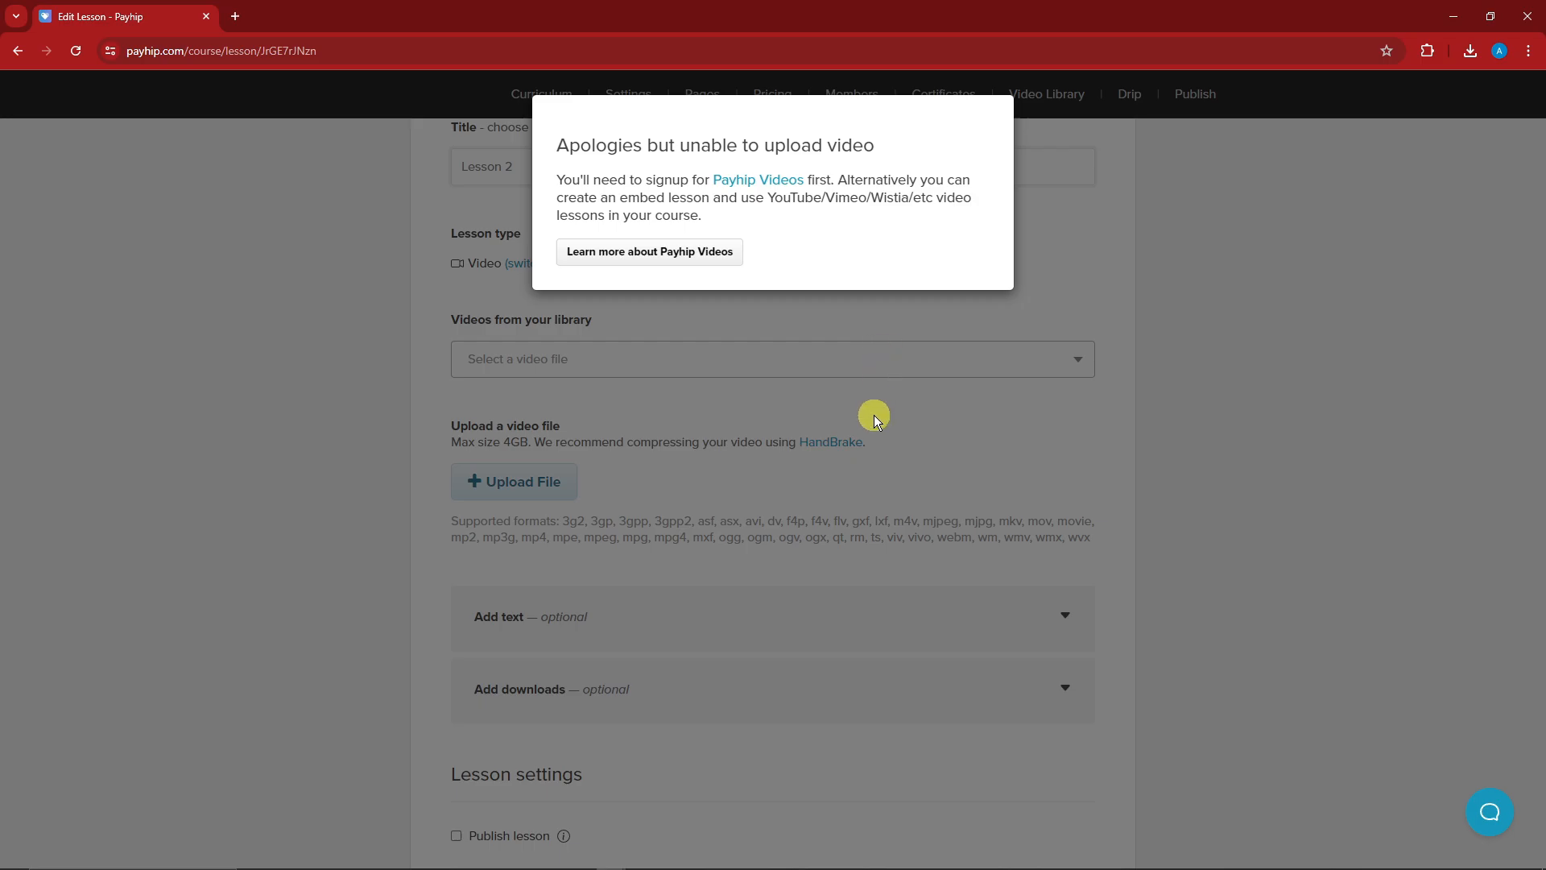
pyautogui.click(915, 415)
# Review the supported video formats, the optional text and downloads sections and the lesson settings of Lesson 2.
pyautogui.moveTo(562, 521); pyautogui.dragTo(1096, 545)
pyautogui.click(931, 452)
pyautogui.scroll(-5, 832, 562)
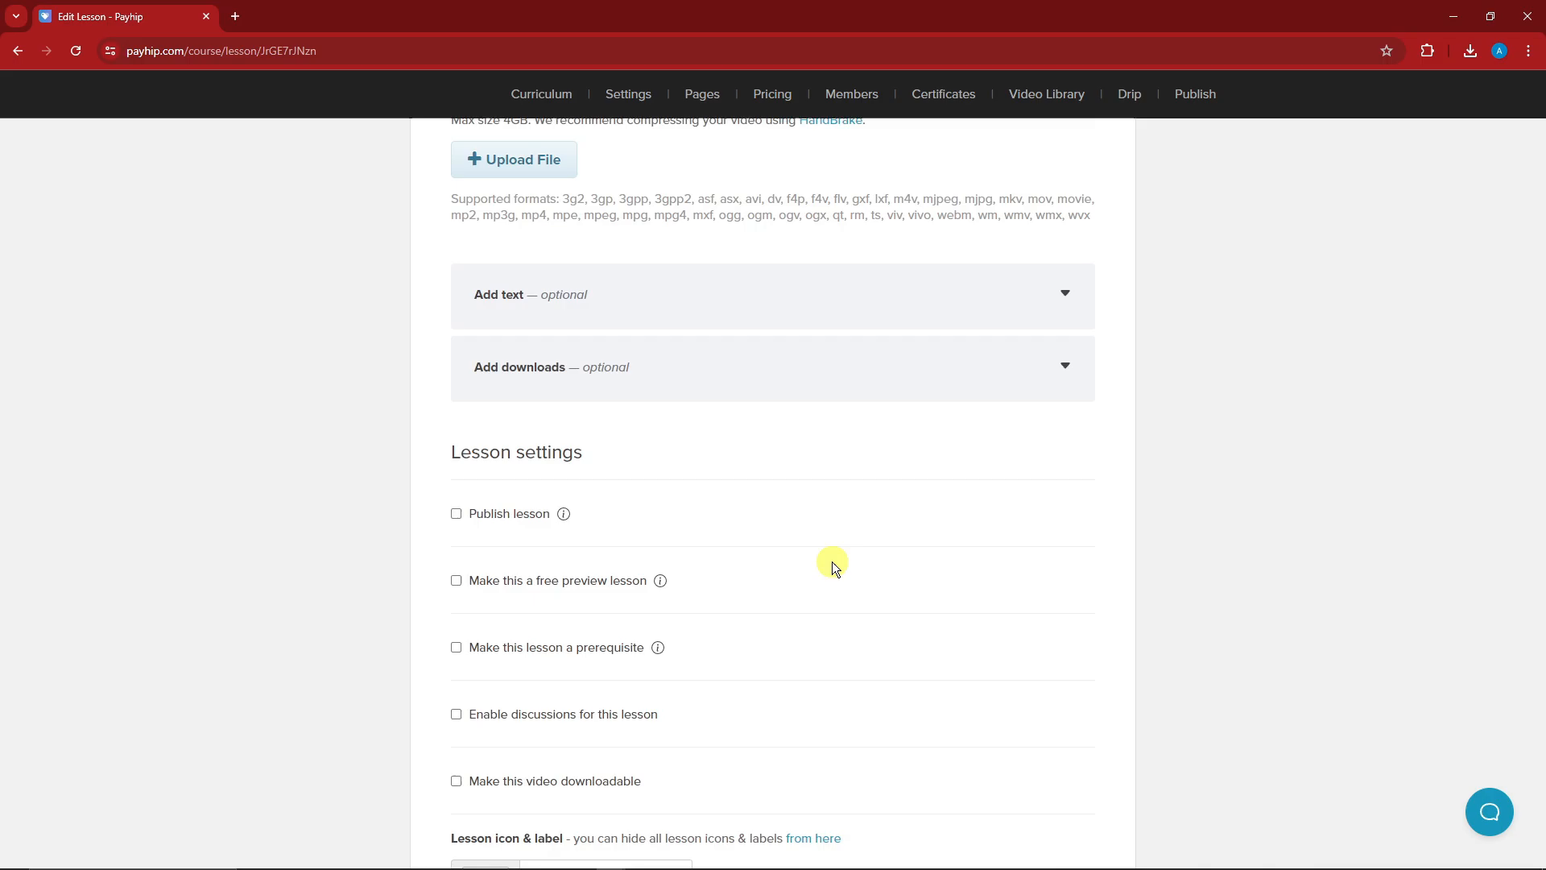
pyautogui.scroll(5, 801, 556)
pyautogui.scroll(-5, 770, 611)
pyautogui.scroll(9, 798, 596)
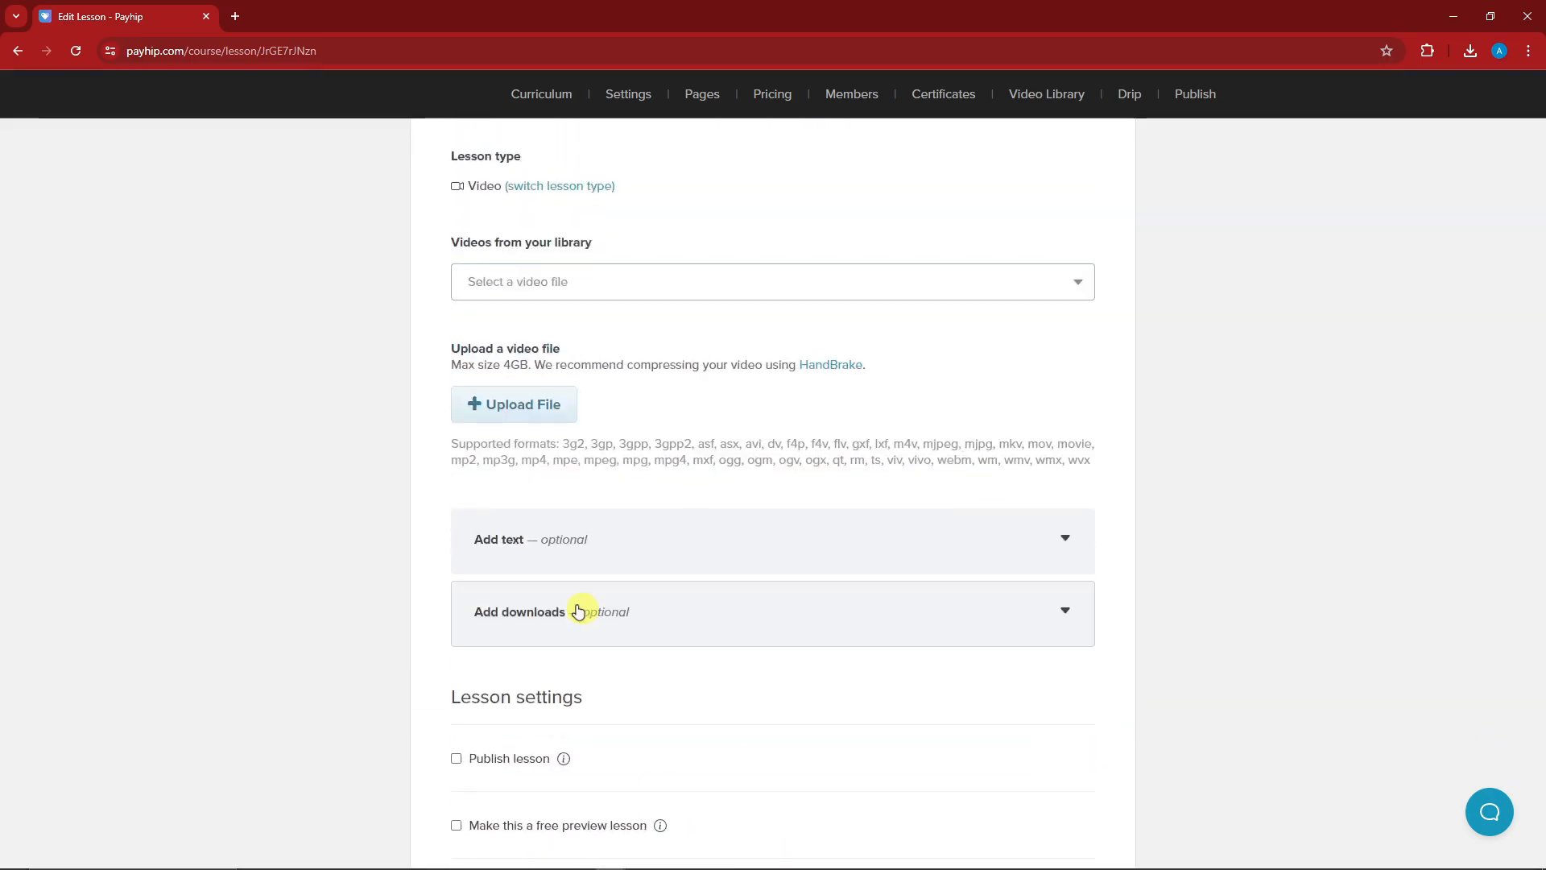
# Try once more to upload a video file to Lesson 2 and close the resulting dialog.
pyautogui.scroll(-2, 925, 616)
pyautogui.click(525, 581)
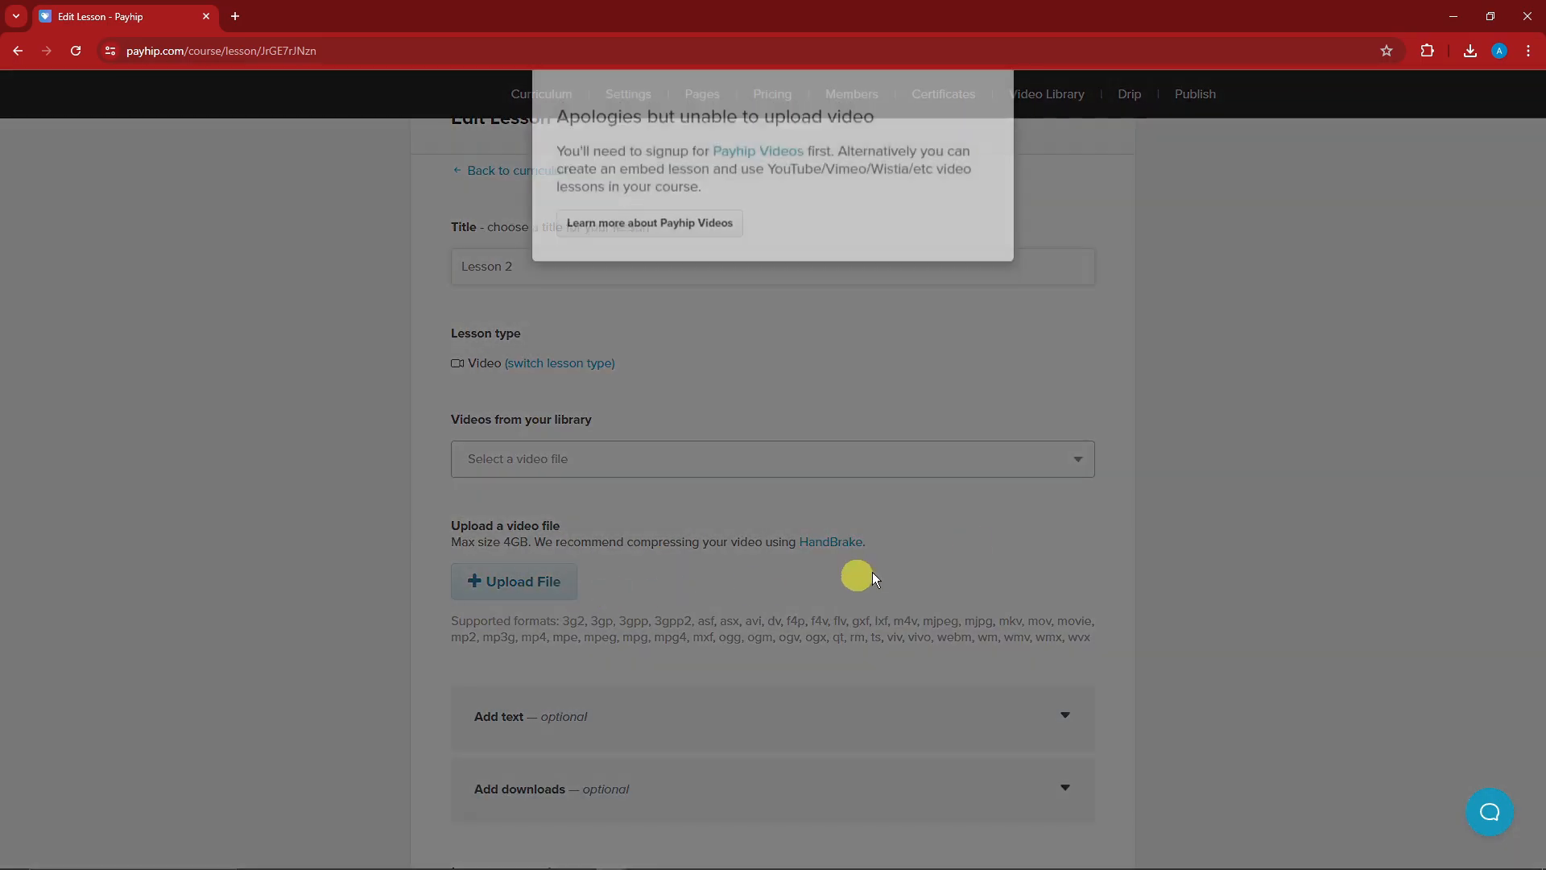
pyautogui.click(995, 516)
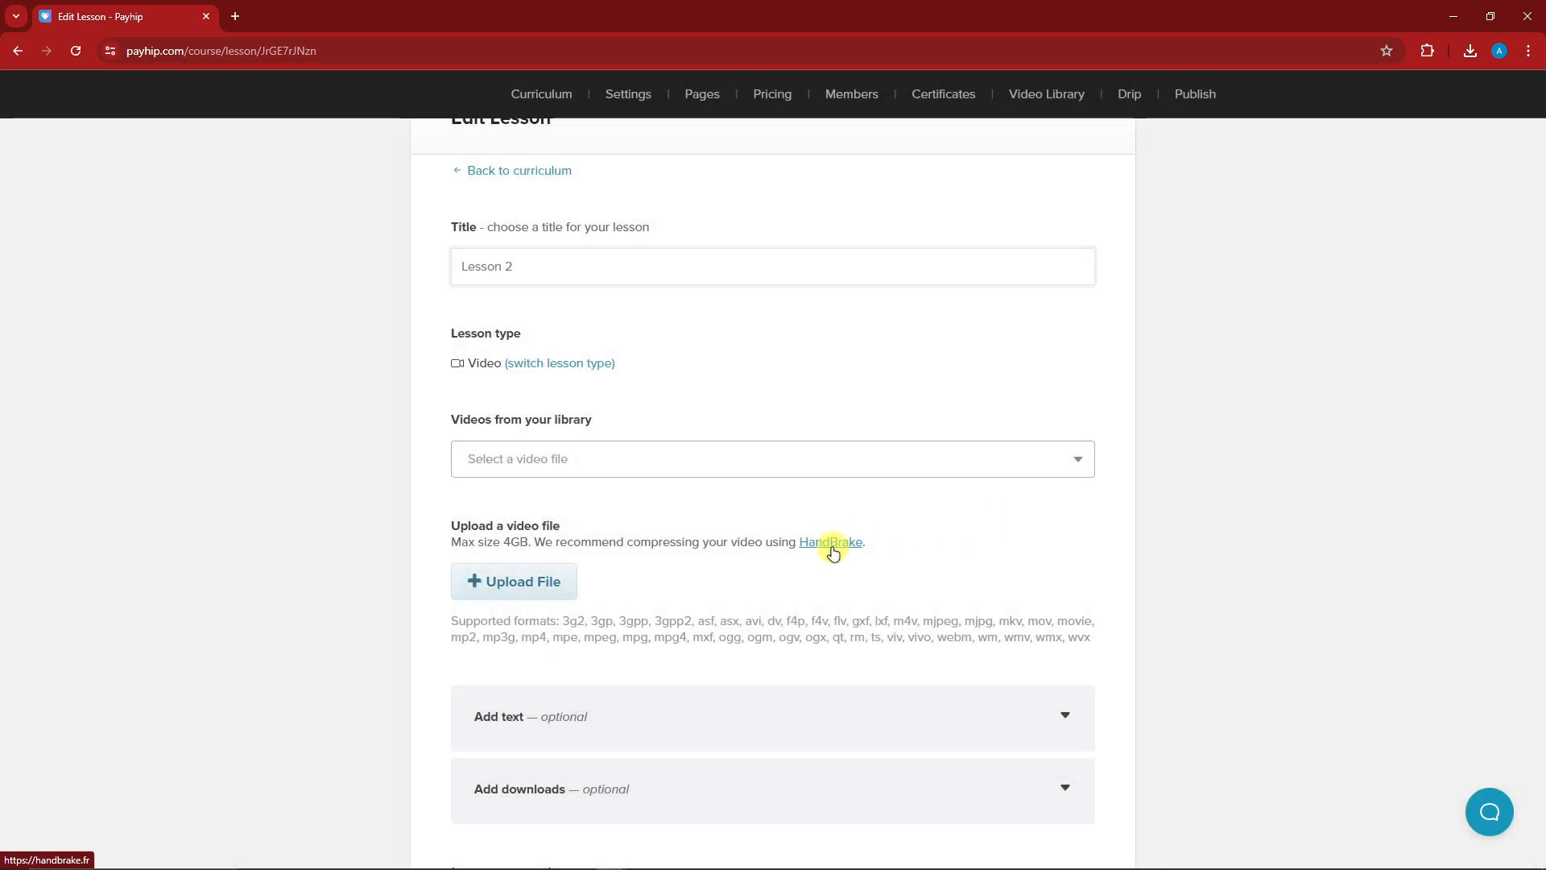
# Save the changes to Lesson 2 and return to the course curriculum.
pyautogui.scroll(-9, 872, 557)
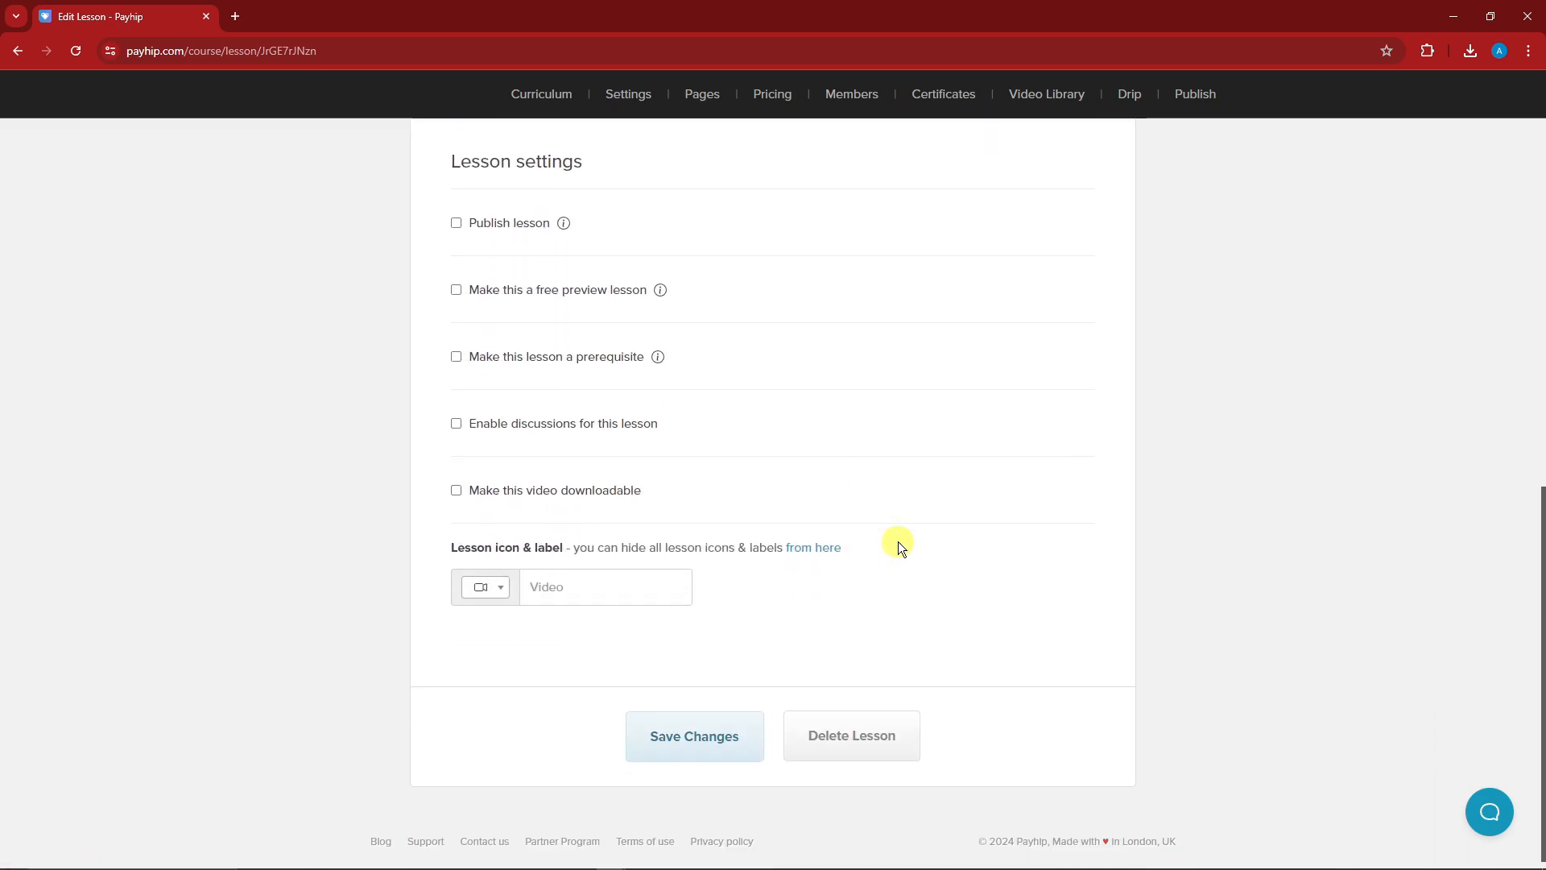
pyautogui.click(724, 725)
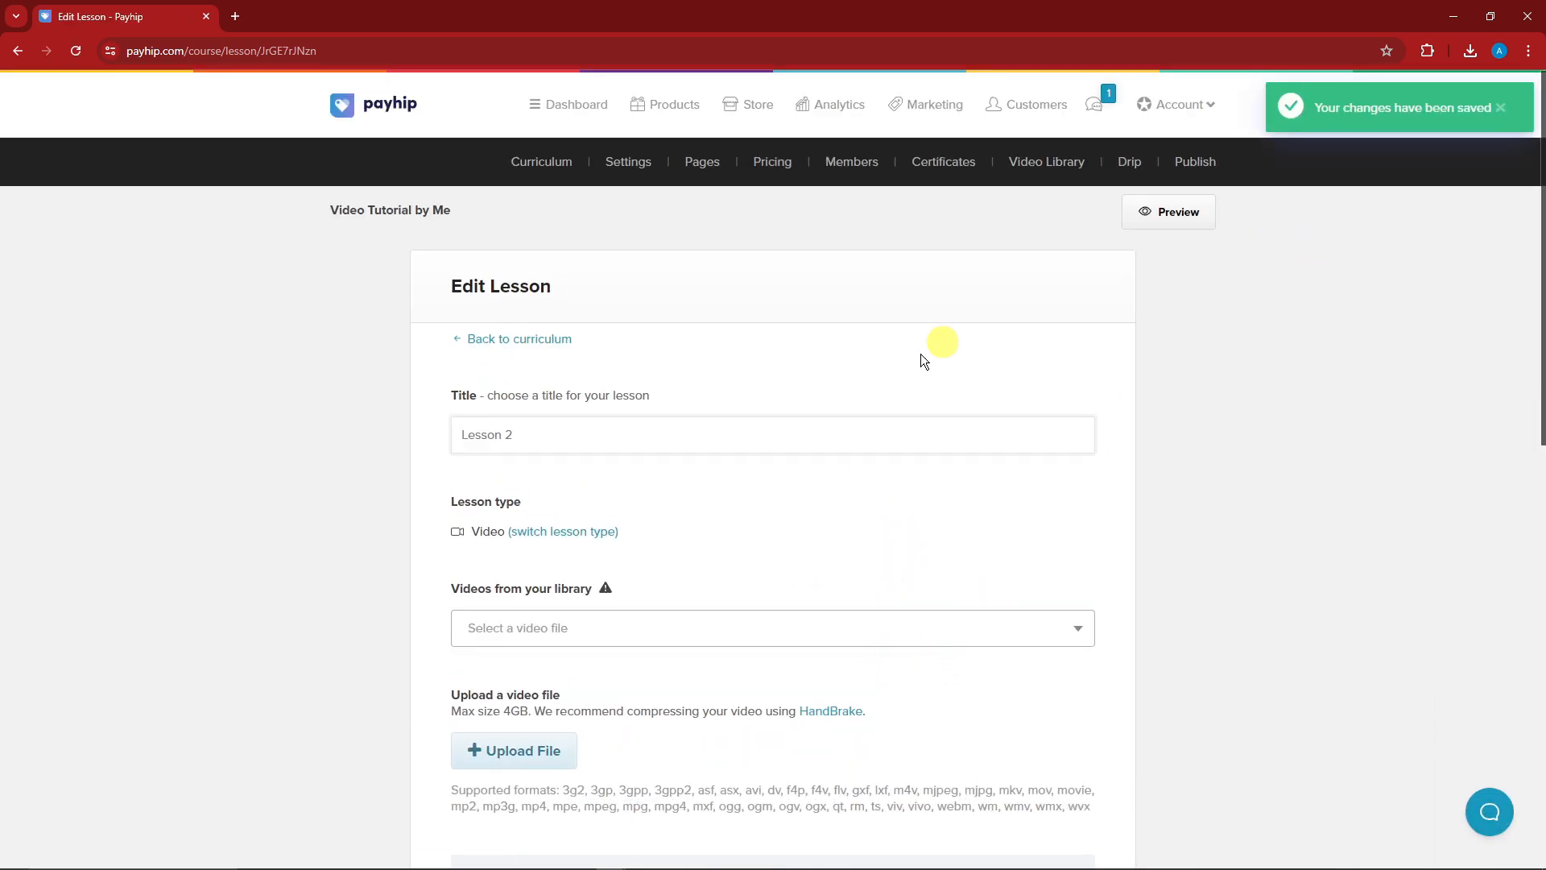
pyautogui.click(479, 338)
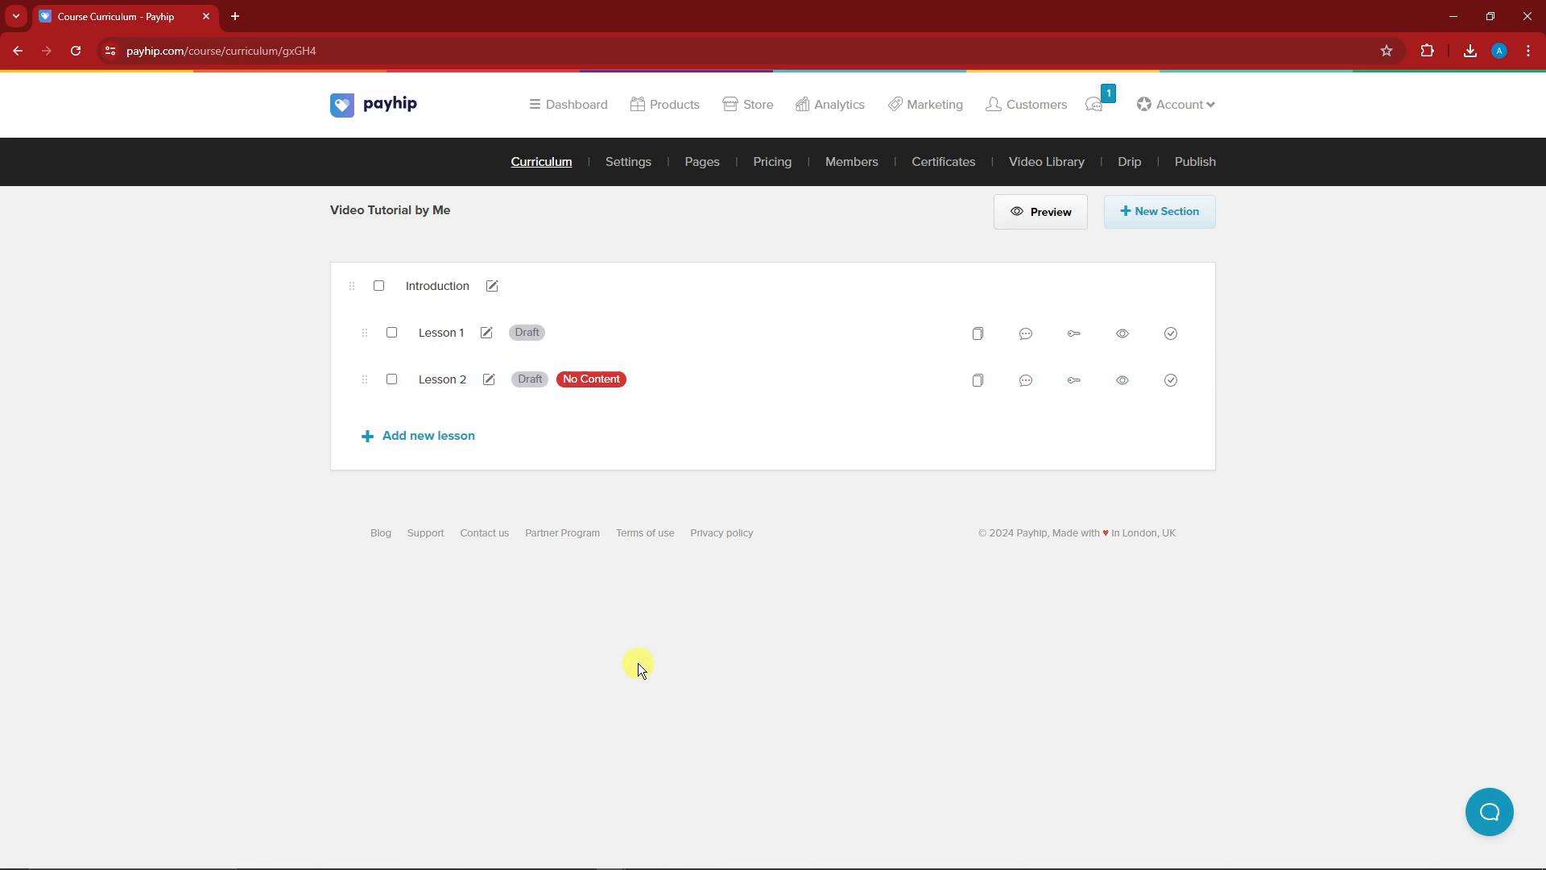
# Add another lesson to the Introduction section, open it and set its lesson type to Embed.
pyautogui.click(423, 437)
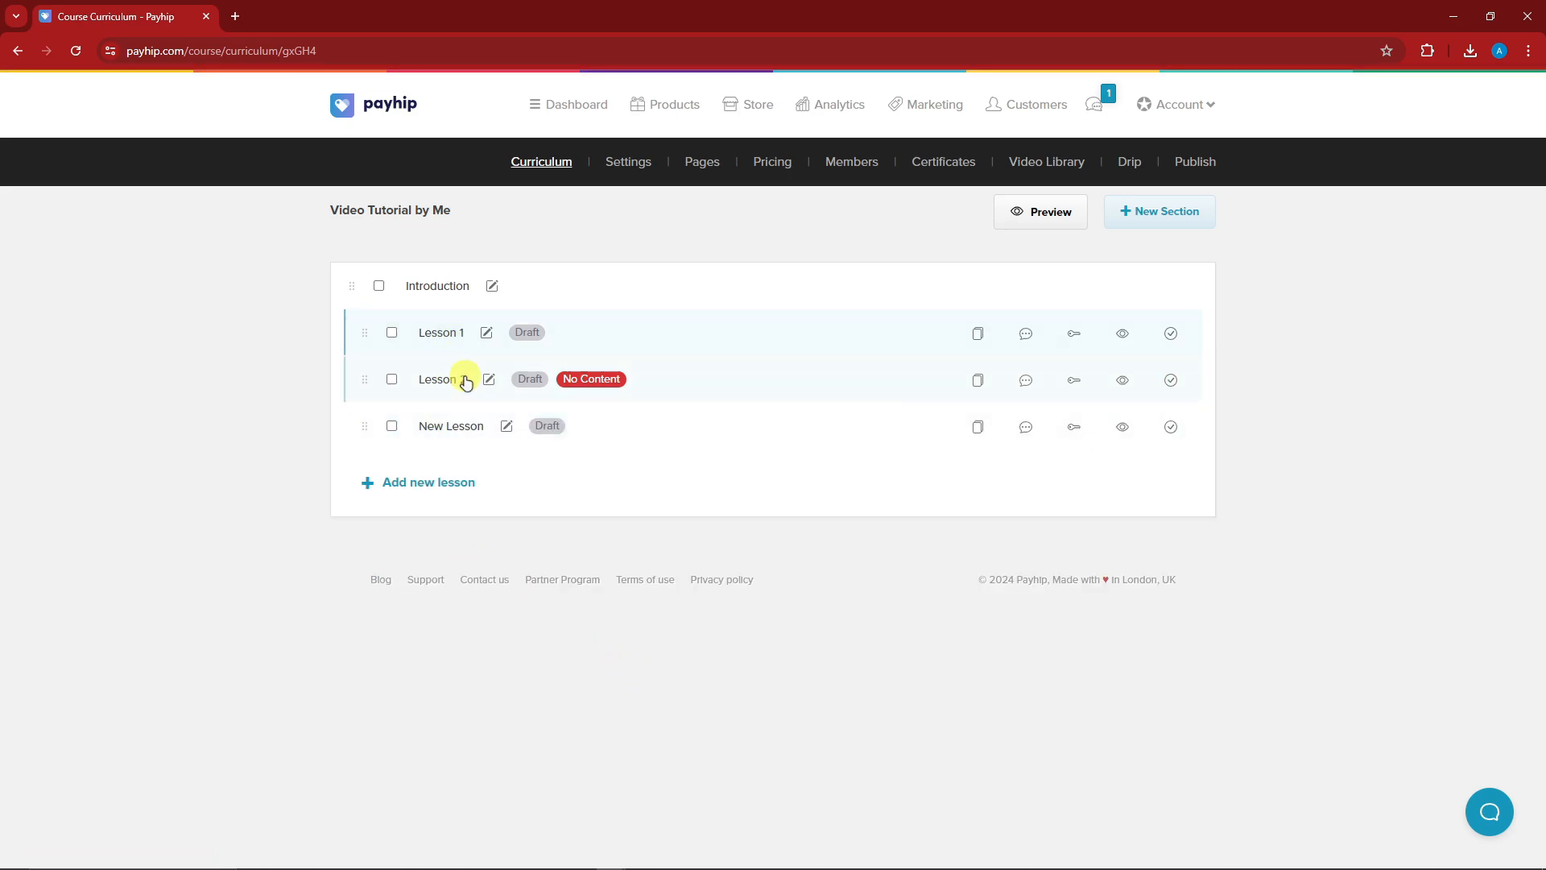
pyautogui.click(463, 434)
pyautogui.scroll(-1, 600, 475)
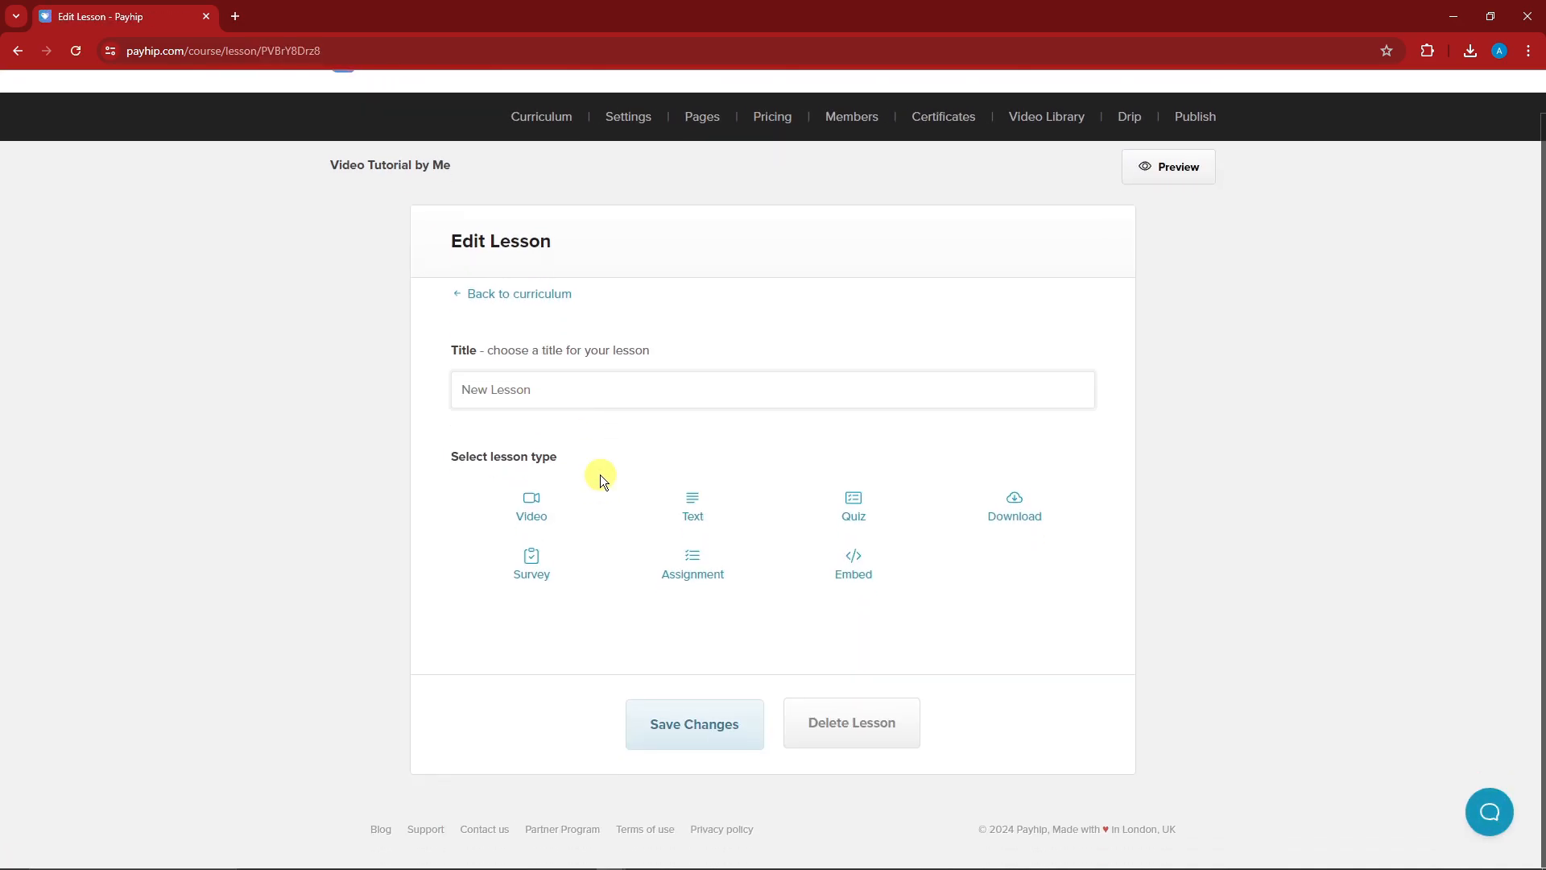
pyautogui.click(852, 563)
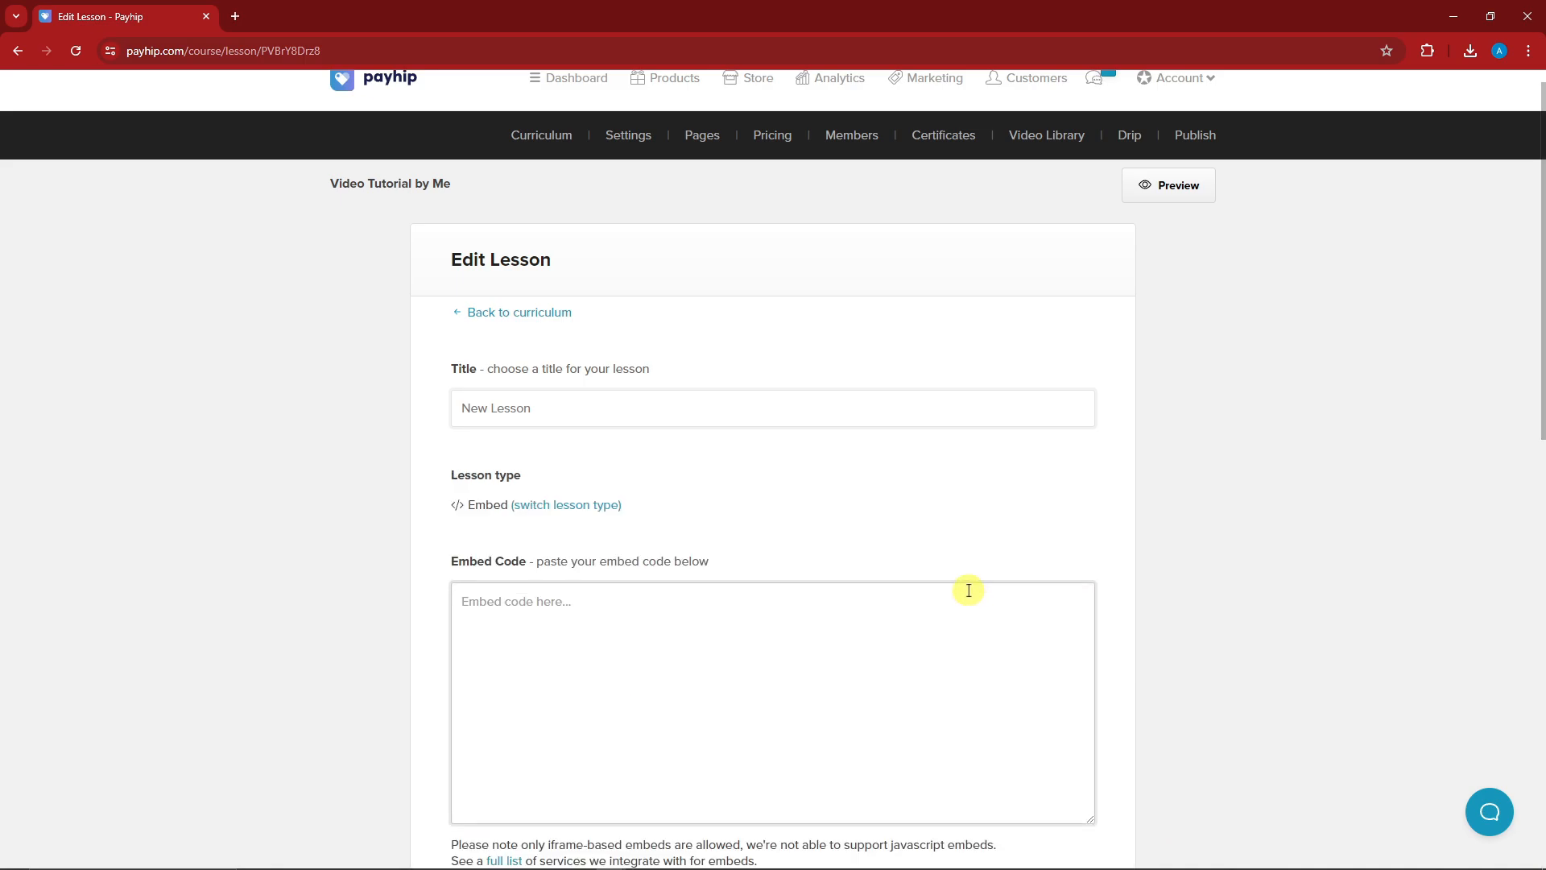
pyautogui.scroll(-3, 883, 531)
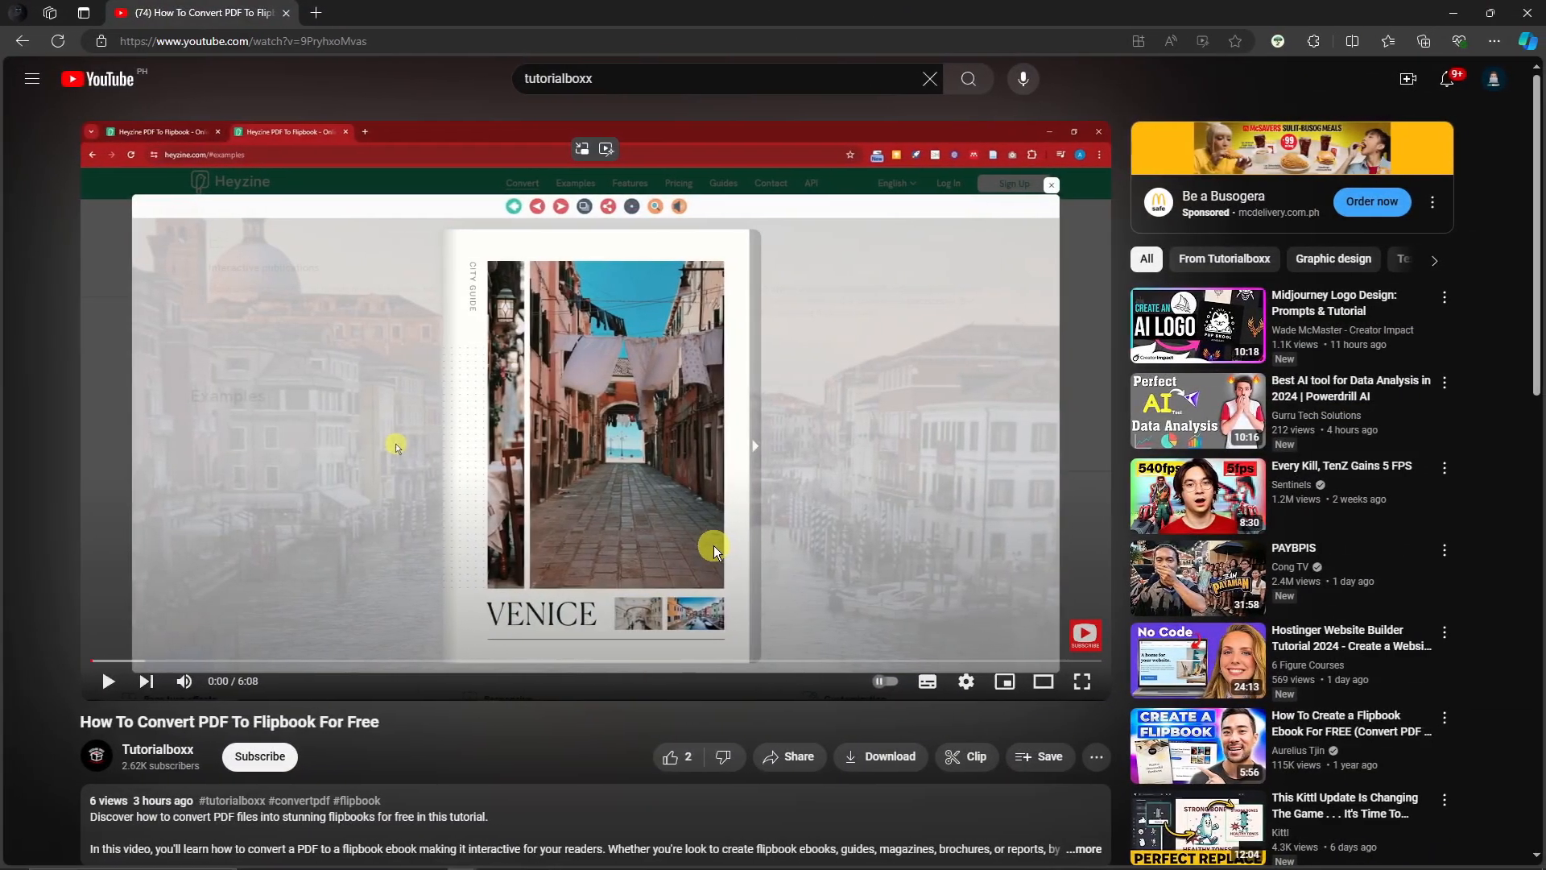
# Switch to YouTube and copy the embed code of the video "How To Convert PDF To Flipbook For Free".
pyautogui.scroll(-2, 303, 690)
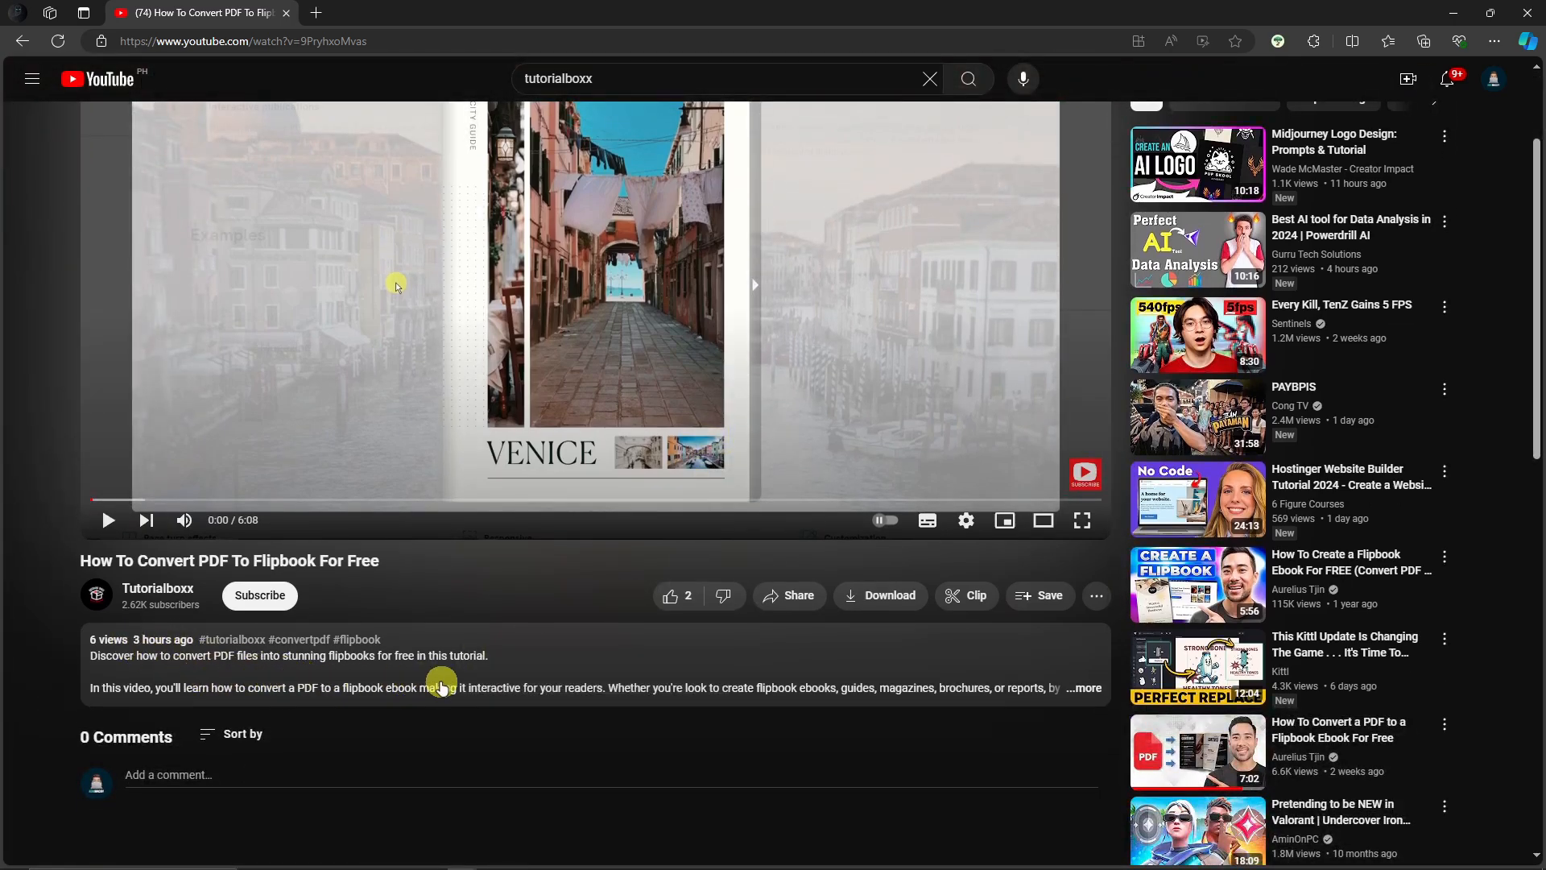
pyautogui.click(627, 680)
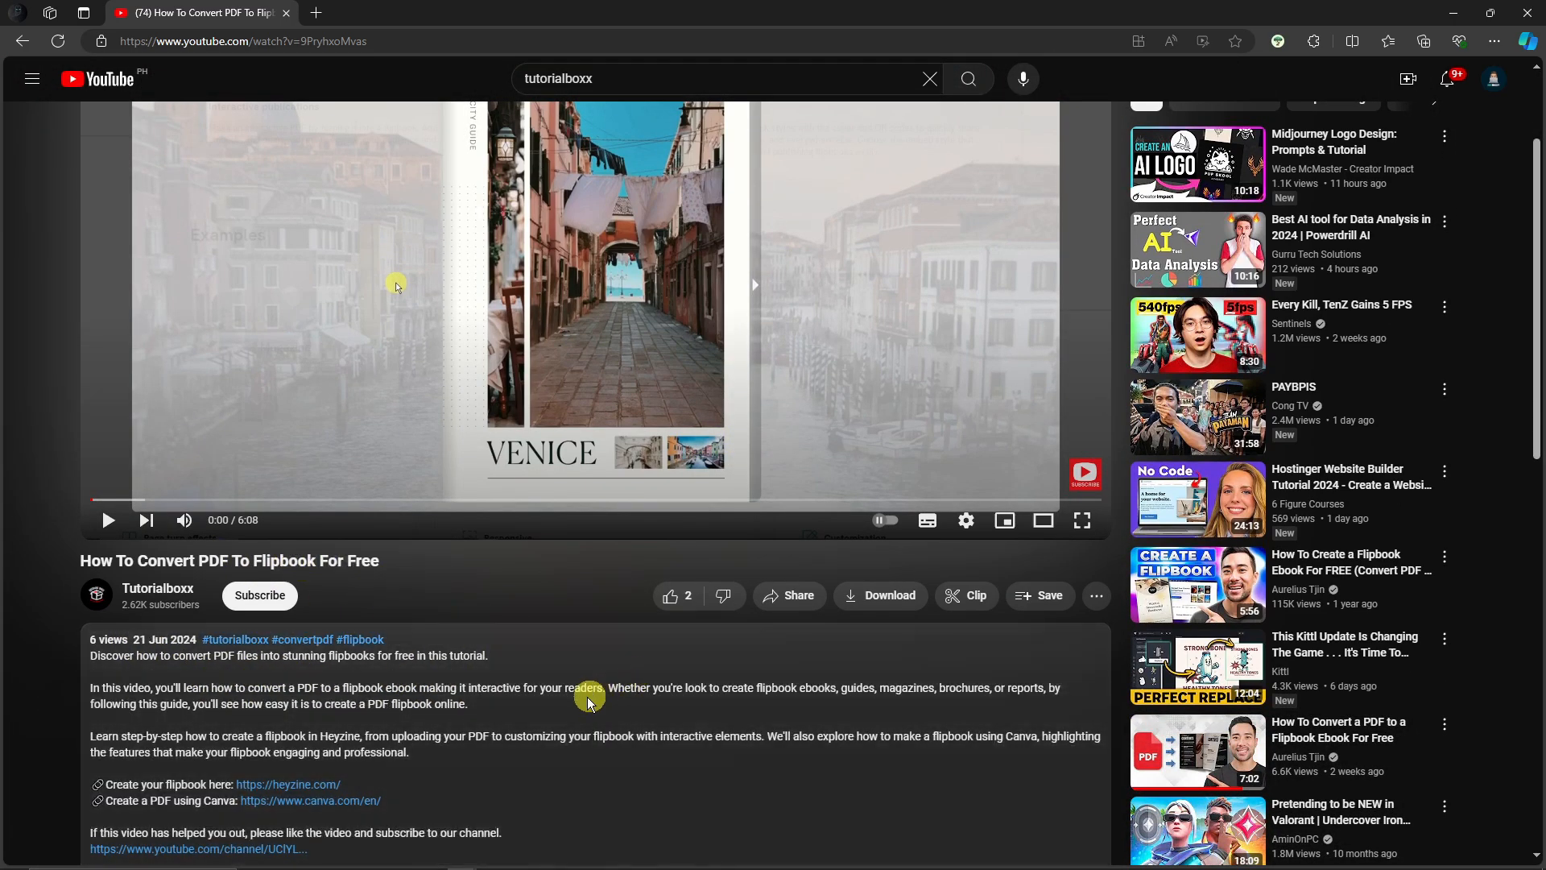
pyautogui.scroll(-3, 455, 681)
pyautogui.scroll(4, 456, 679)
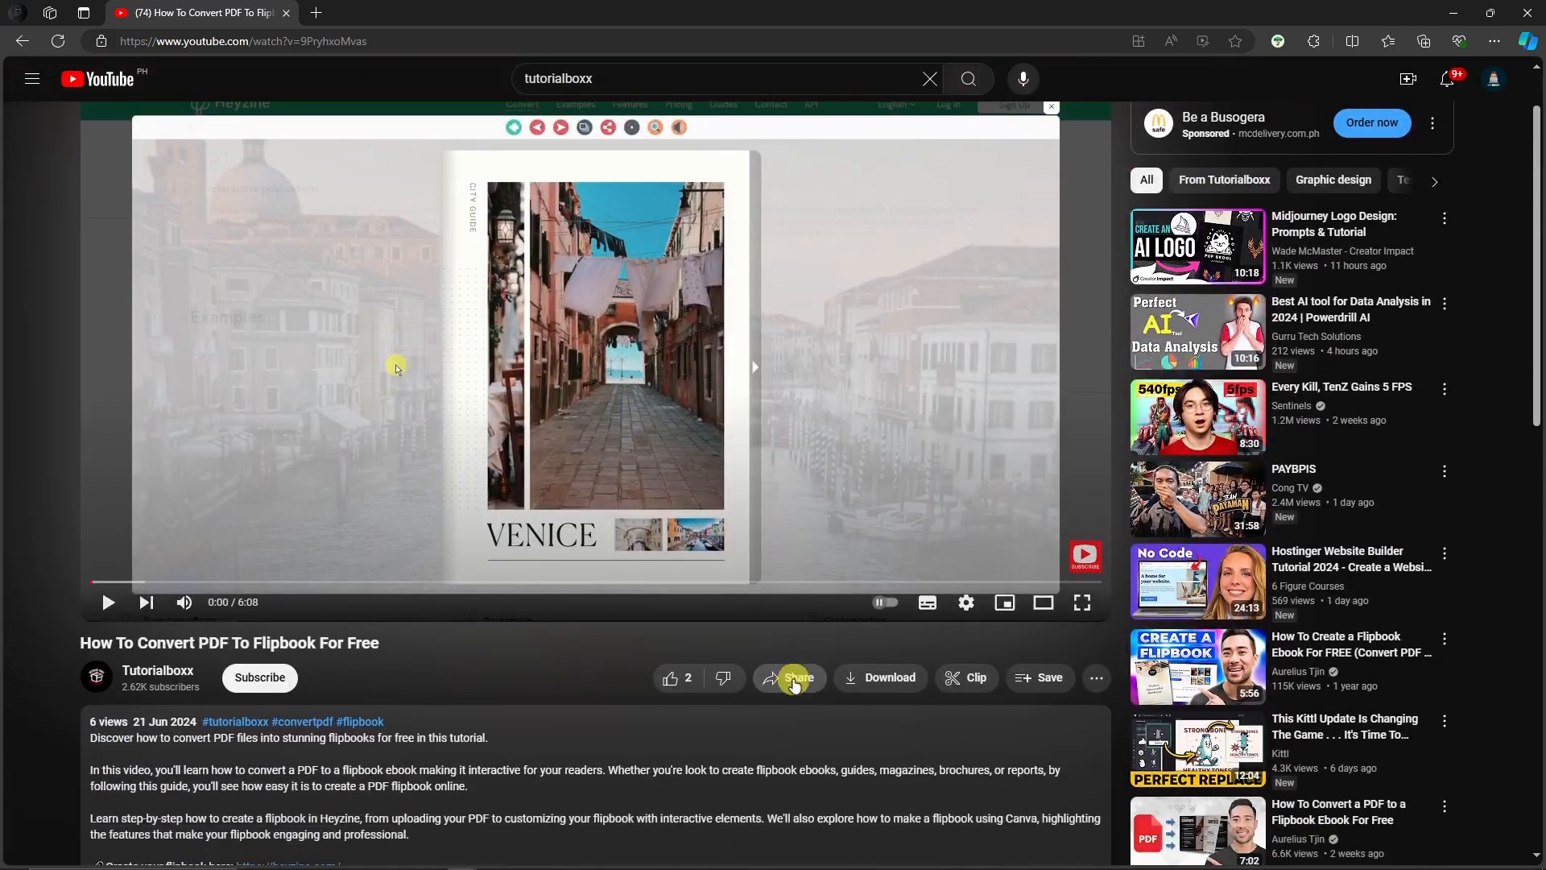
pyautogui.click(789, 683)
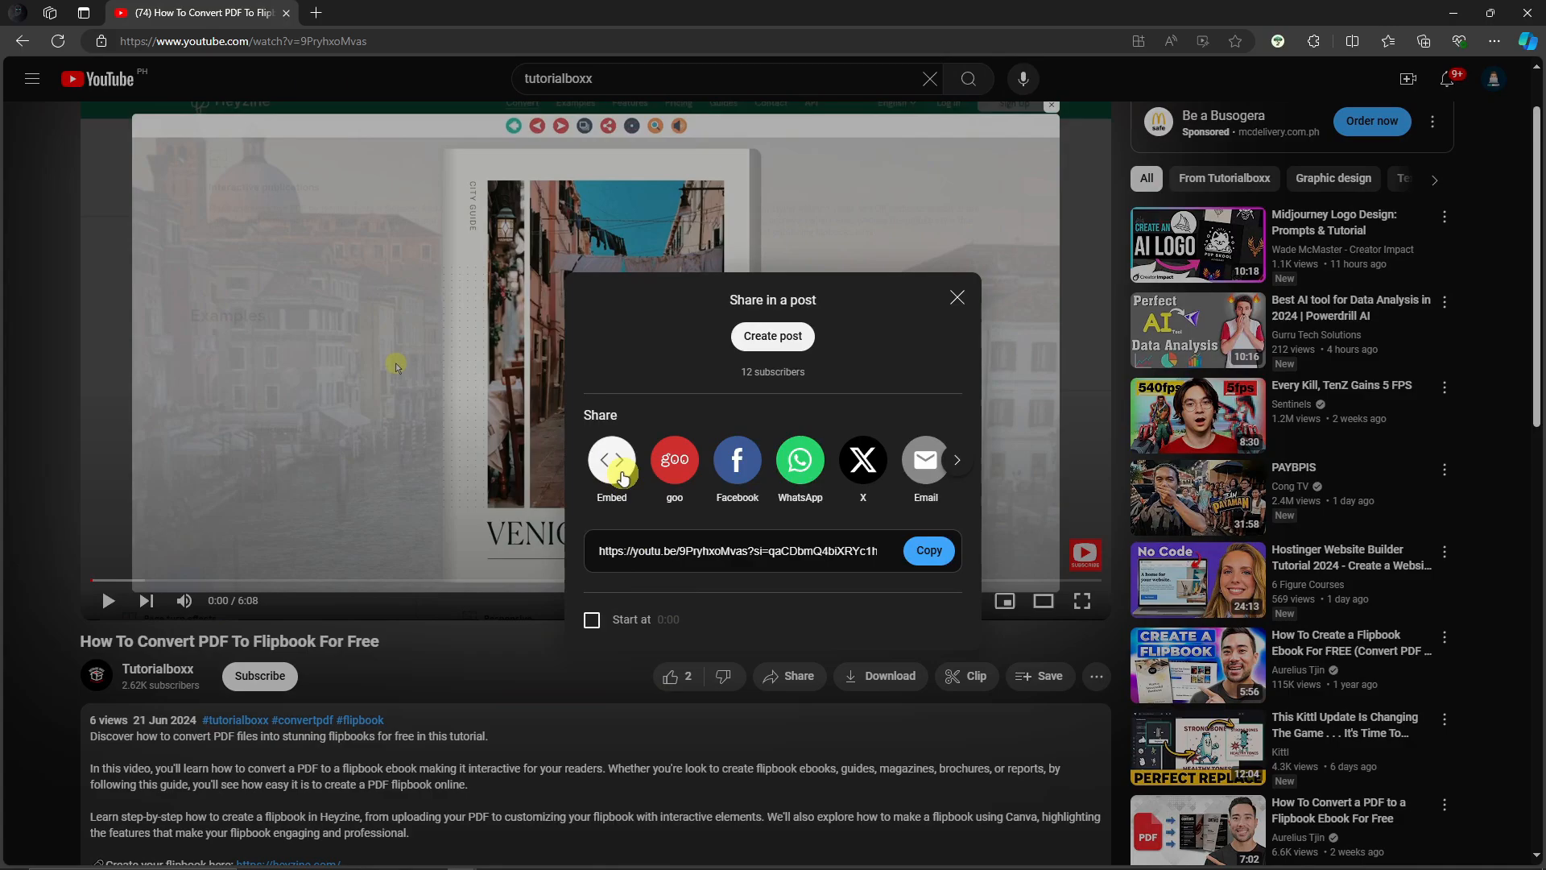
pyautogui.click(606, 470)
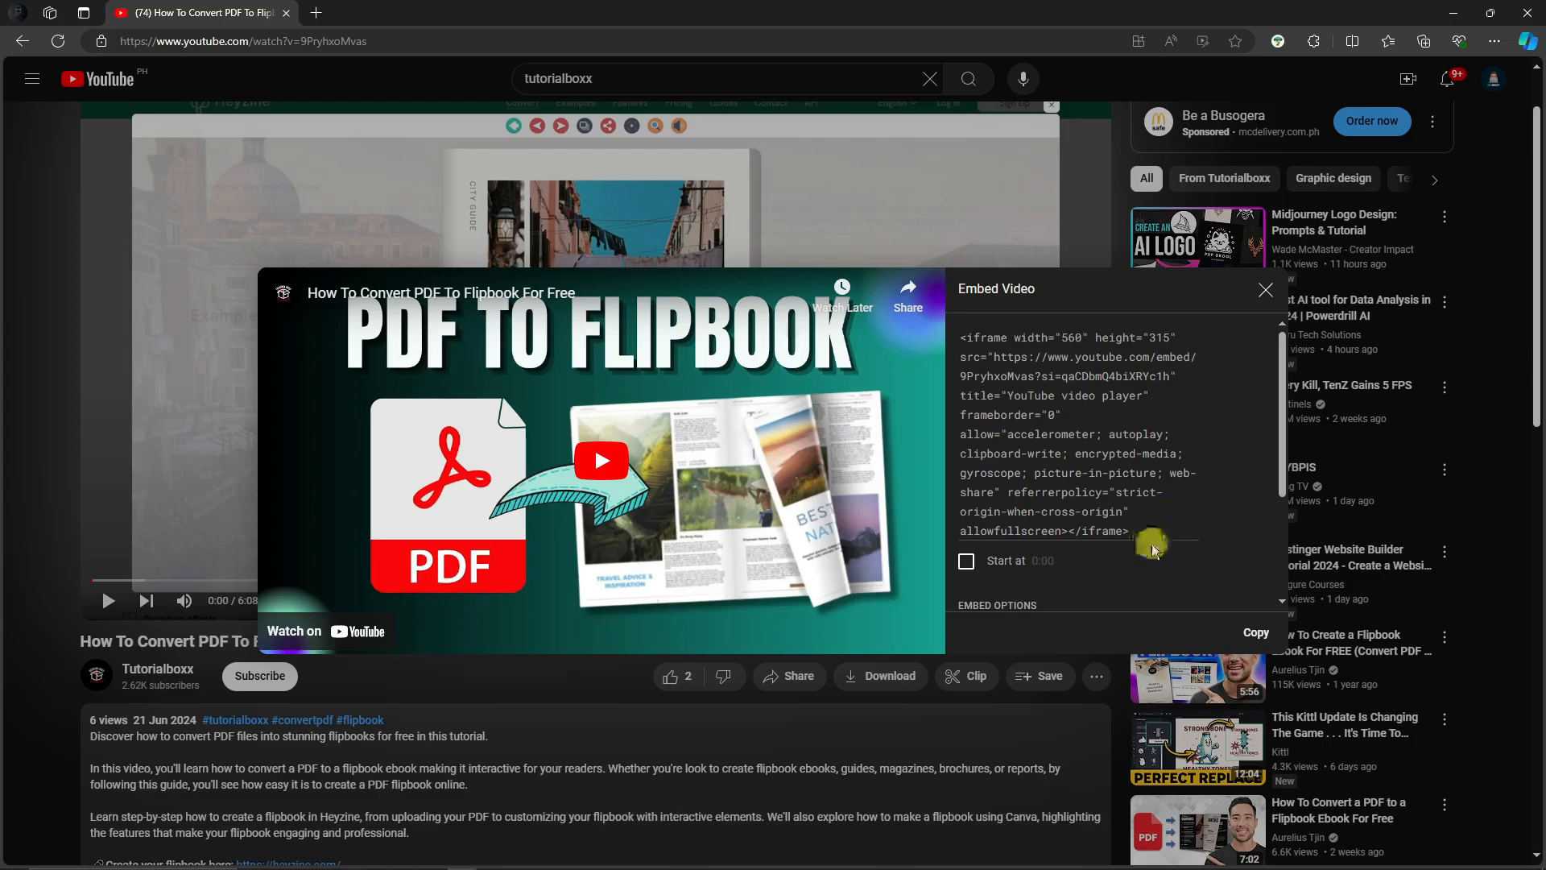
pyautogui.click(1256, 634)
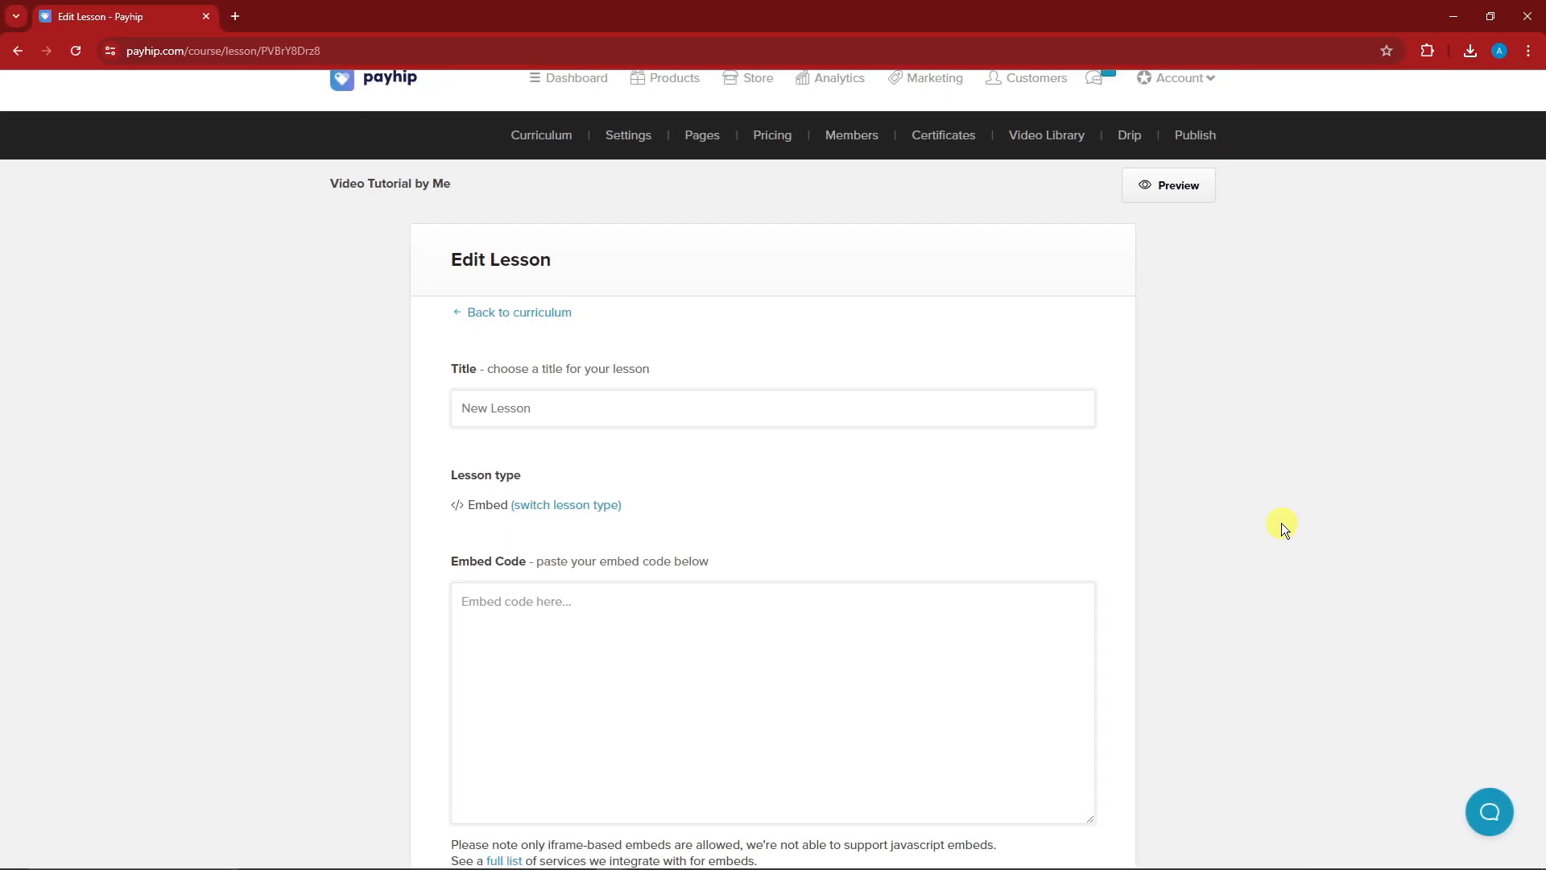
# Back in Payhip, paste the copied iframe code as the new lesson's embed code and set the lesson to be published.
pyautogui.scroll(-3, 1282, 524)
pyautogui.click(744, 481)
pyautogui.hotkey('ctrl', 'v')
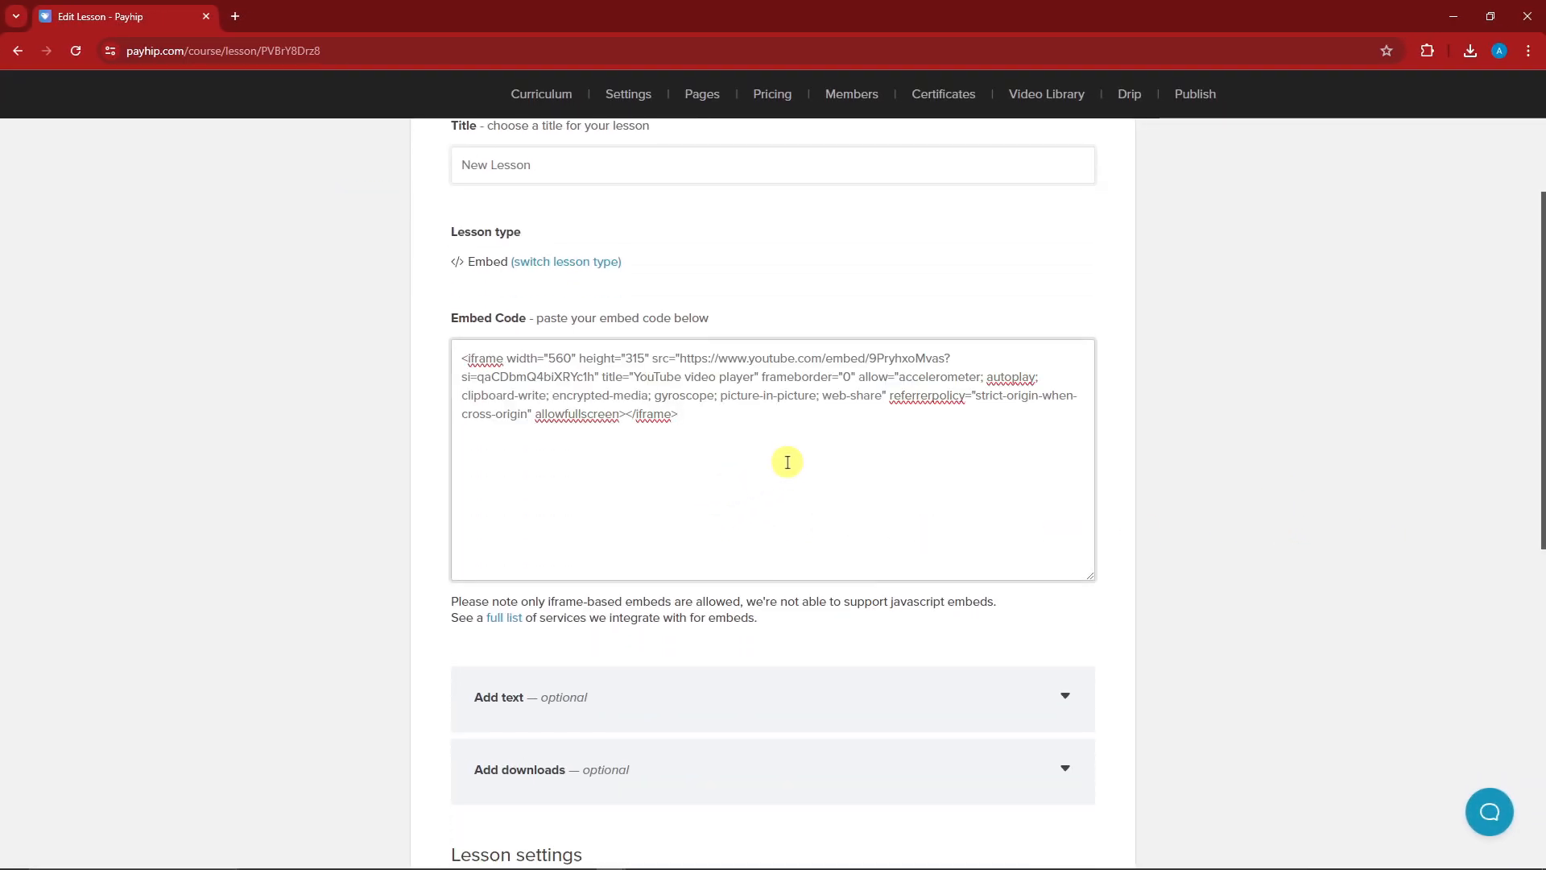
pyautogui.scroll(-4, 684, 411)
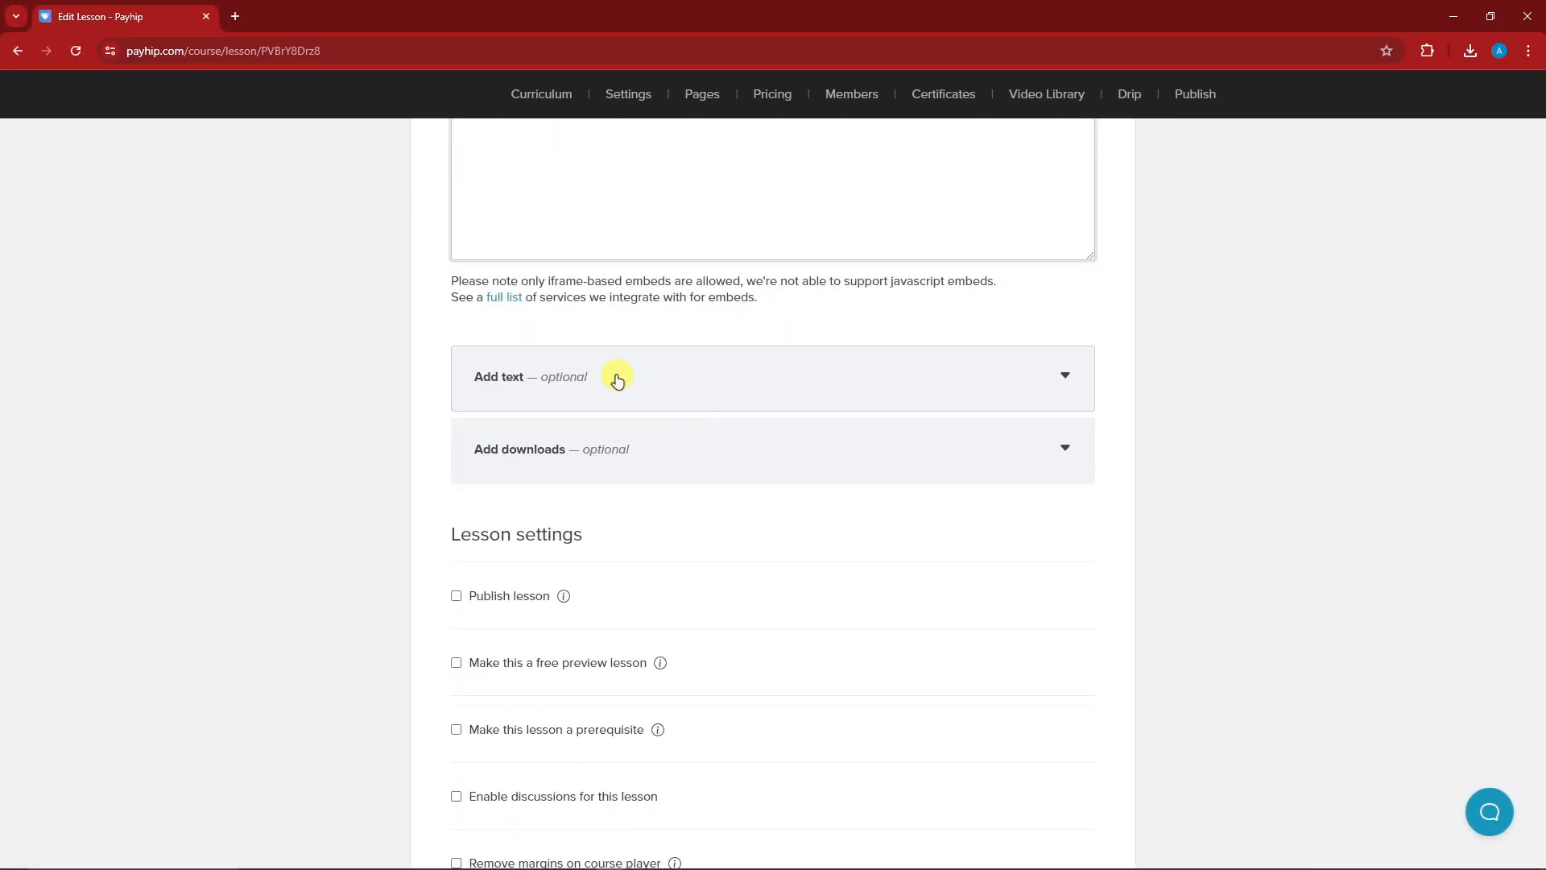
pyautogui.scroll(-5, 655, 438)
pyautogui.scroll(2, 612, 410)
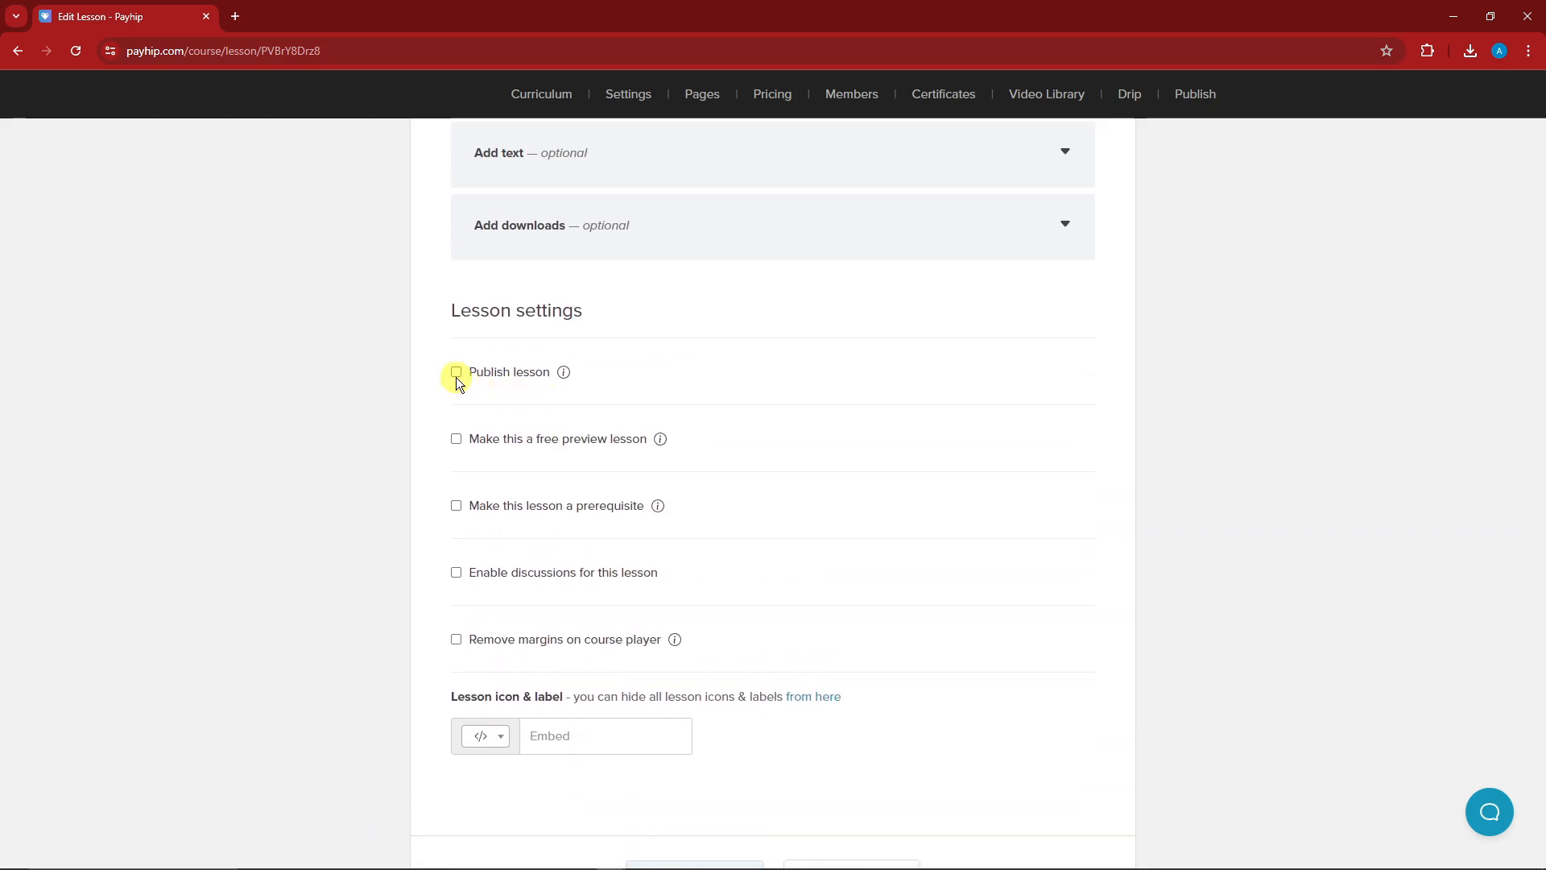
# Try making the lesson a prerequisite, read the accompanying note and turn the option off again.
pyautogui.click(457, 507)
pyautogui.scroll(-2, 733, 535)
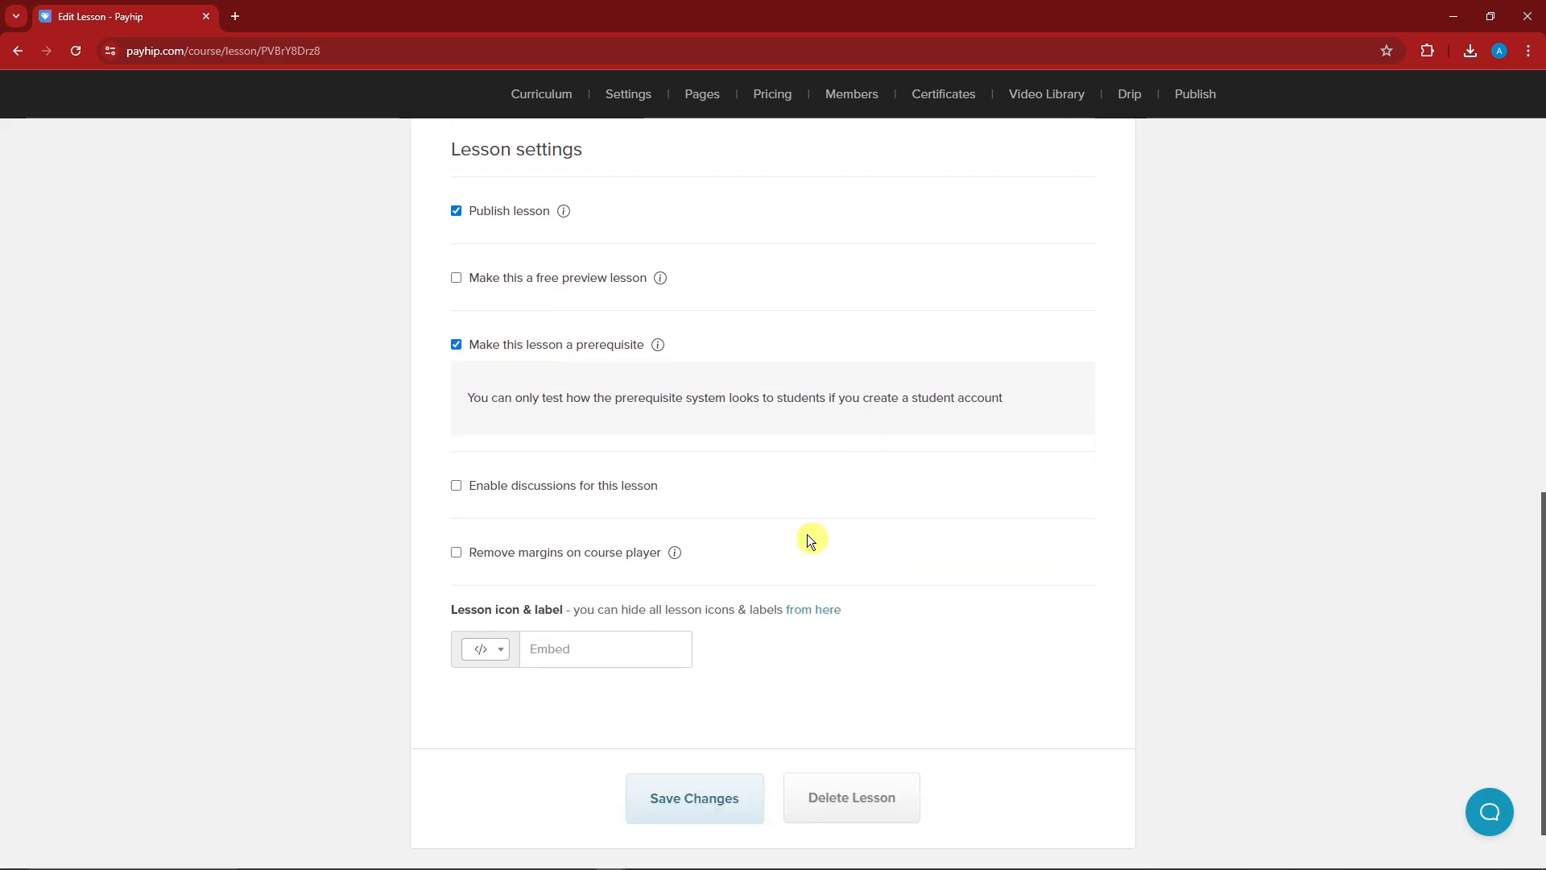
pyautogui.moveTo(471, 398); pyautogui.dragTo(1021, 397)
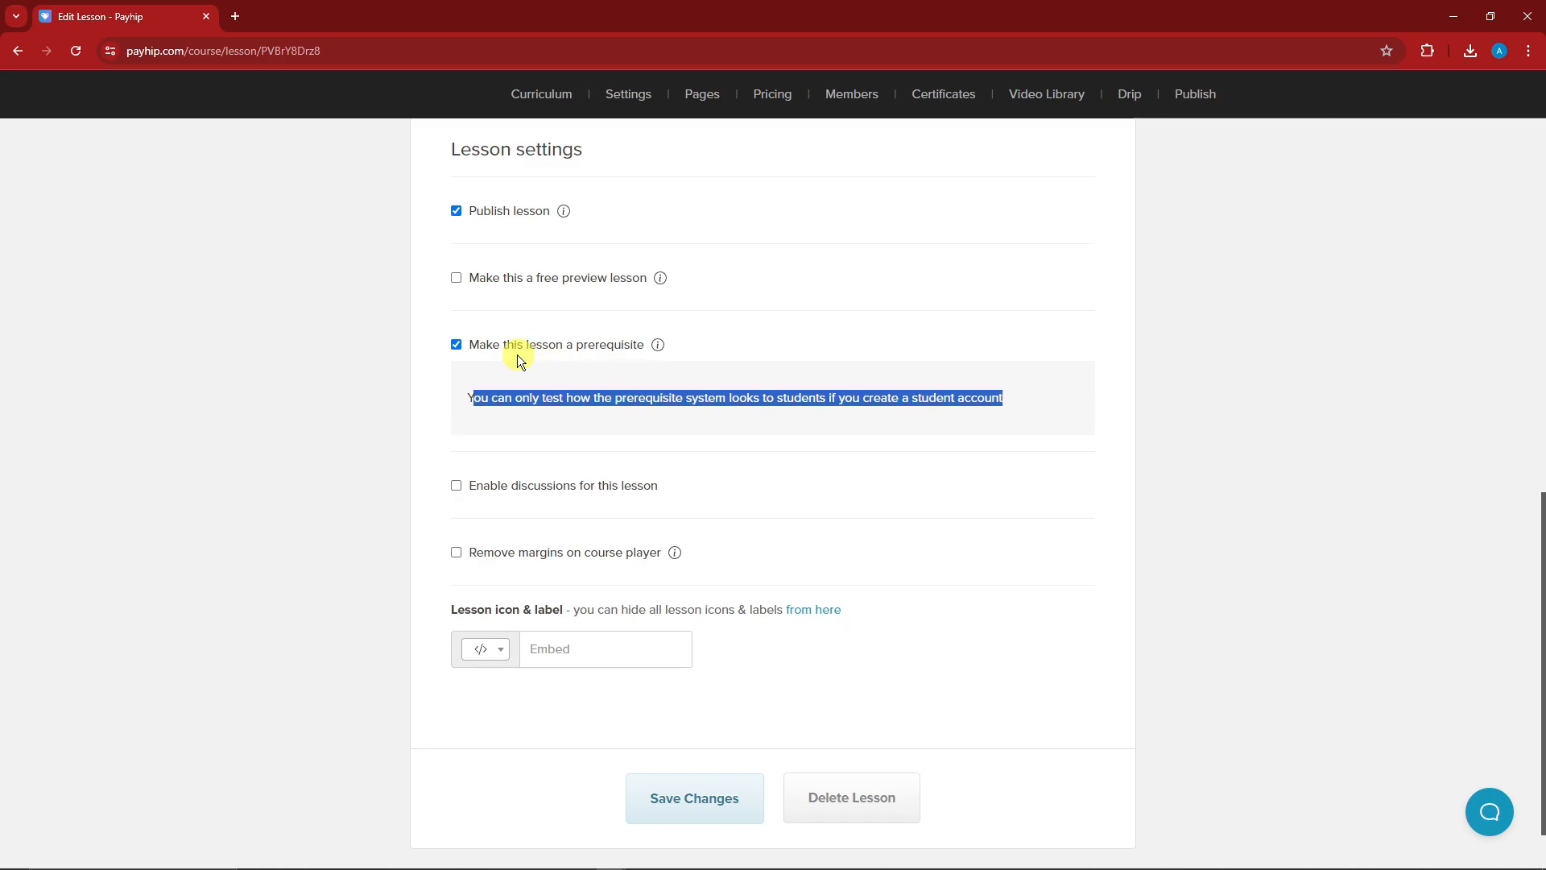
pyautogui.click(457, 344)
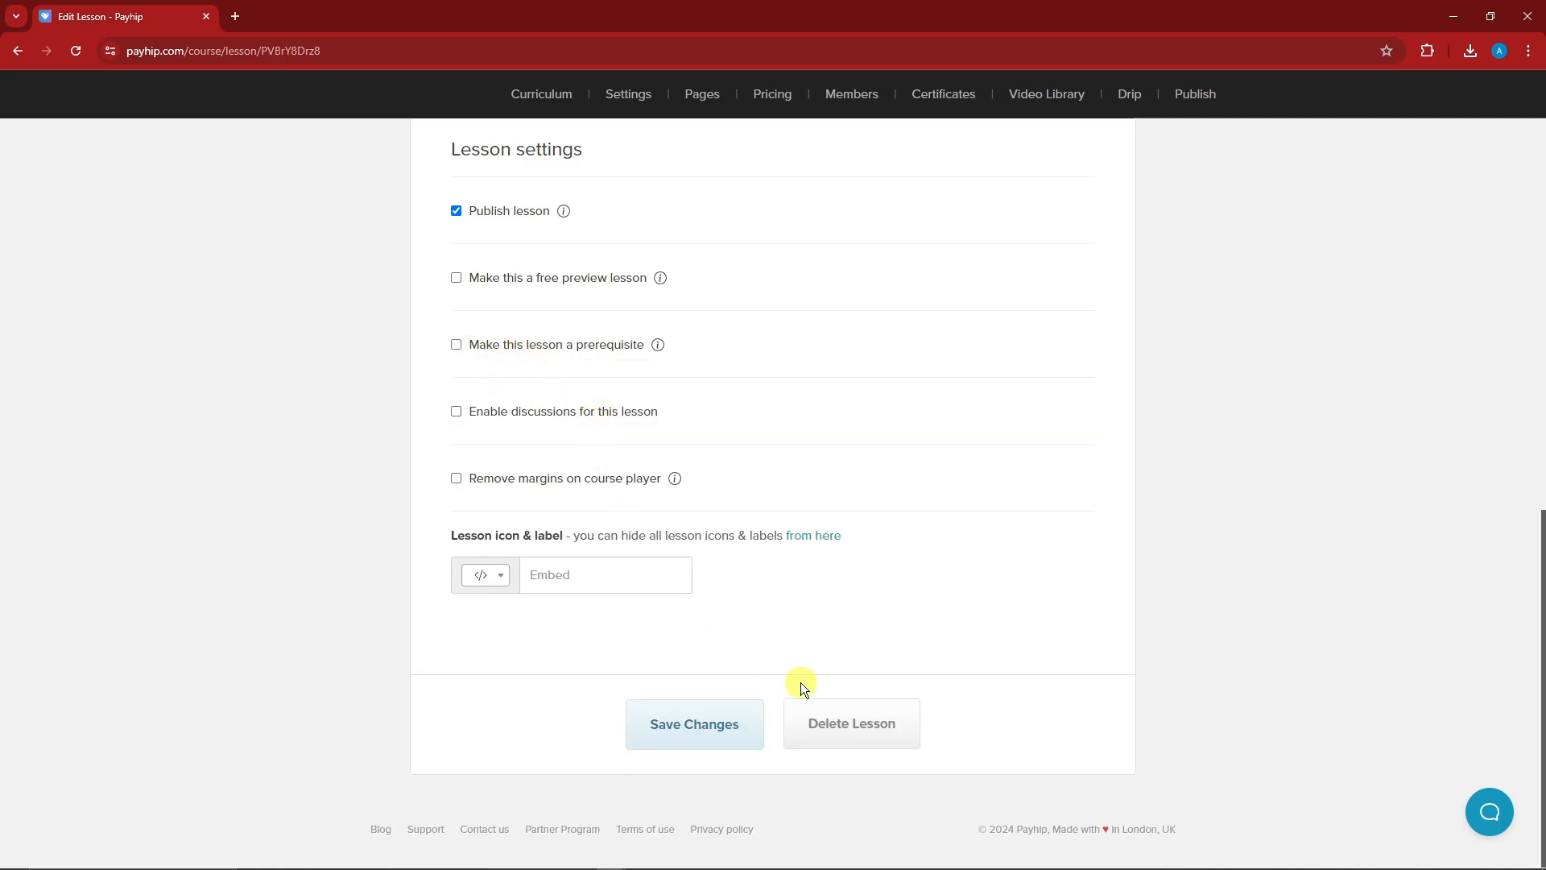
# Save the embed lesson, return to the curriculum and rename it "Lesson 3 (video embedd)".
pyautogui.click(706, 732)
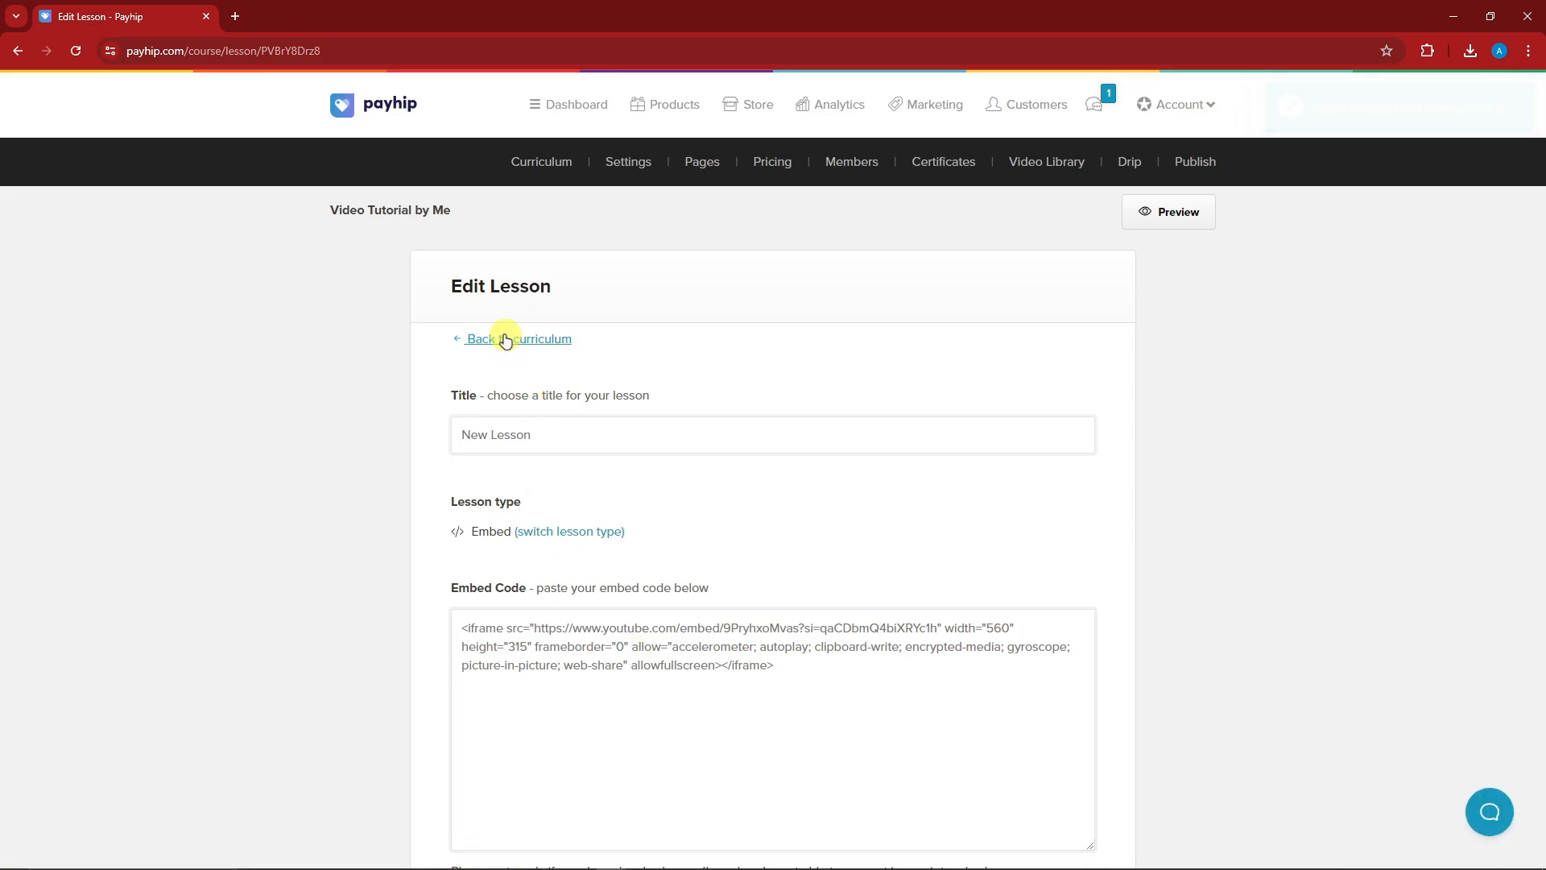
pyautogui.click(554, 343)
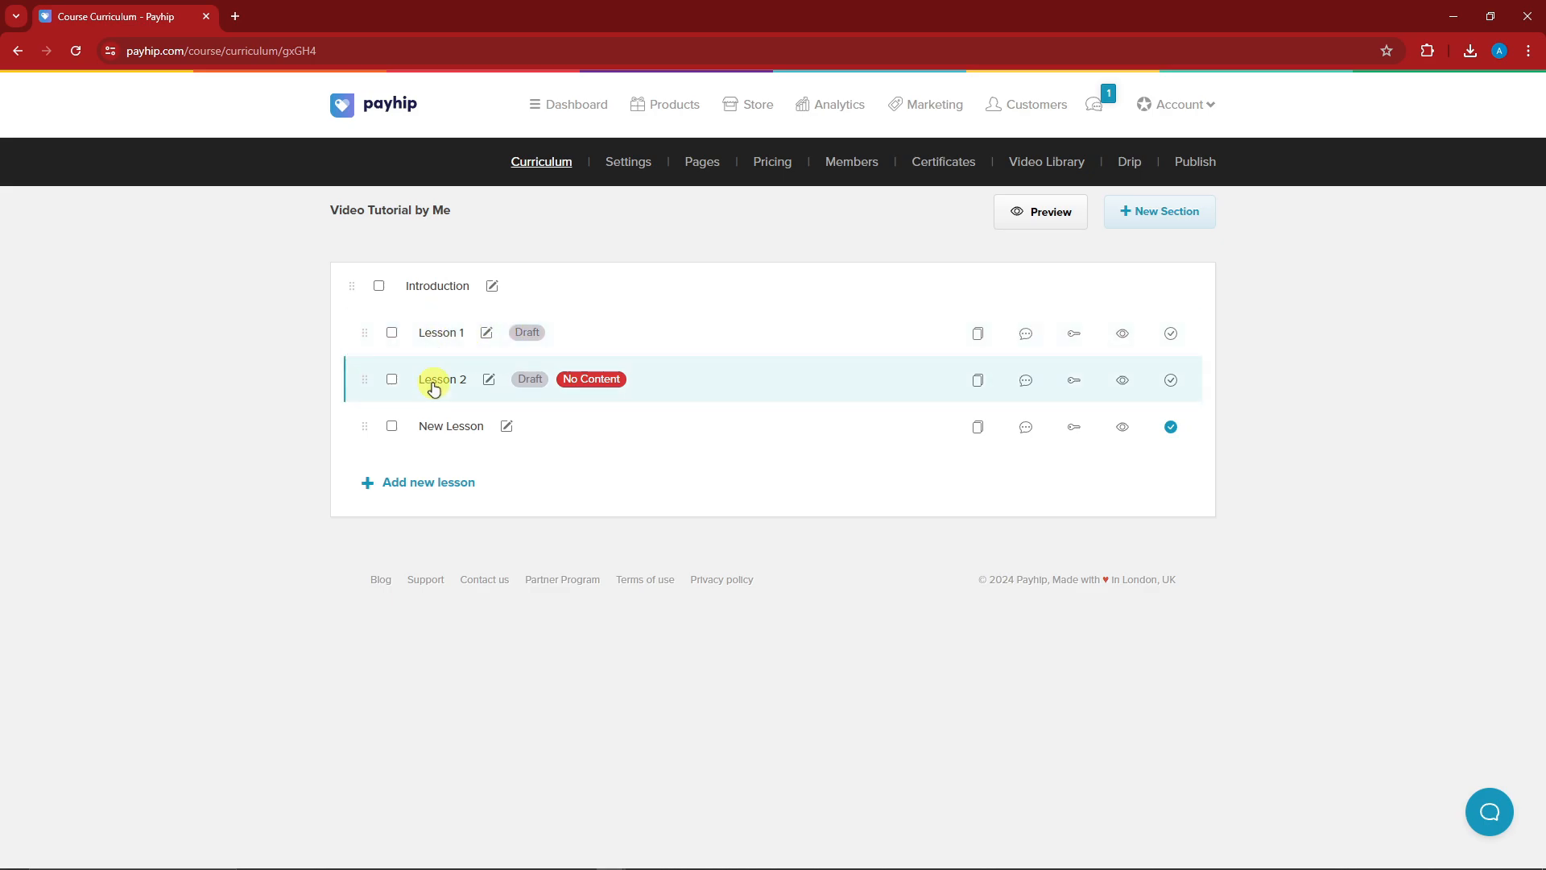
pyautogui.click(508, 430)
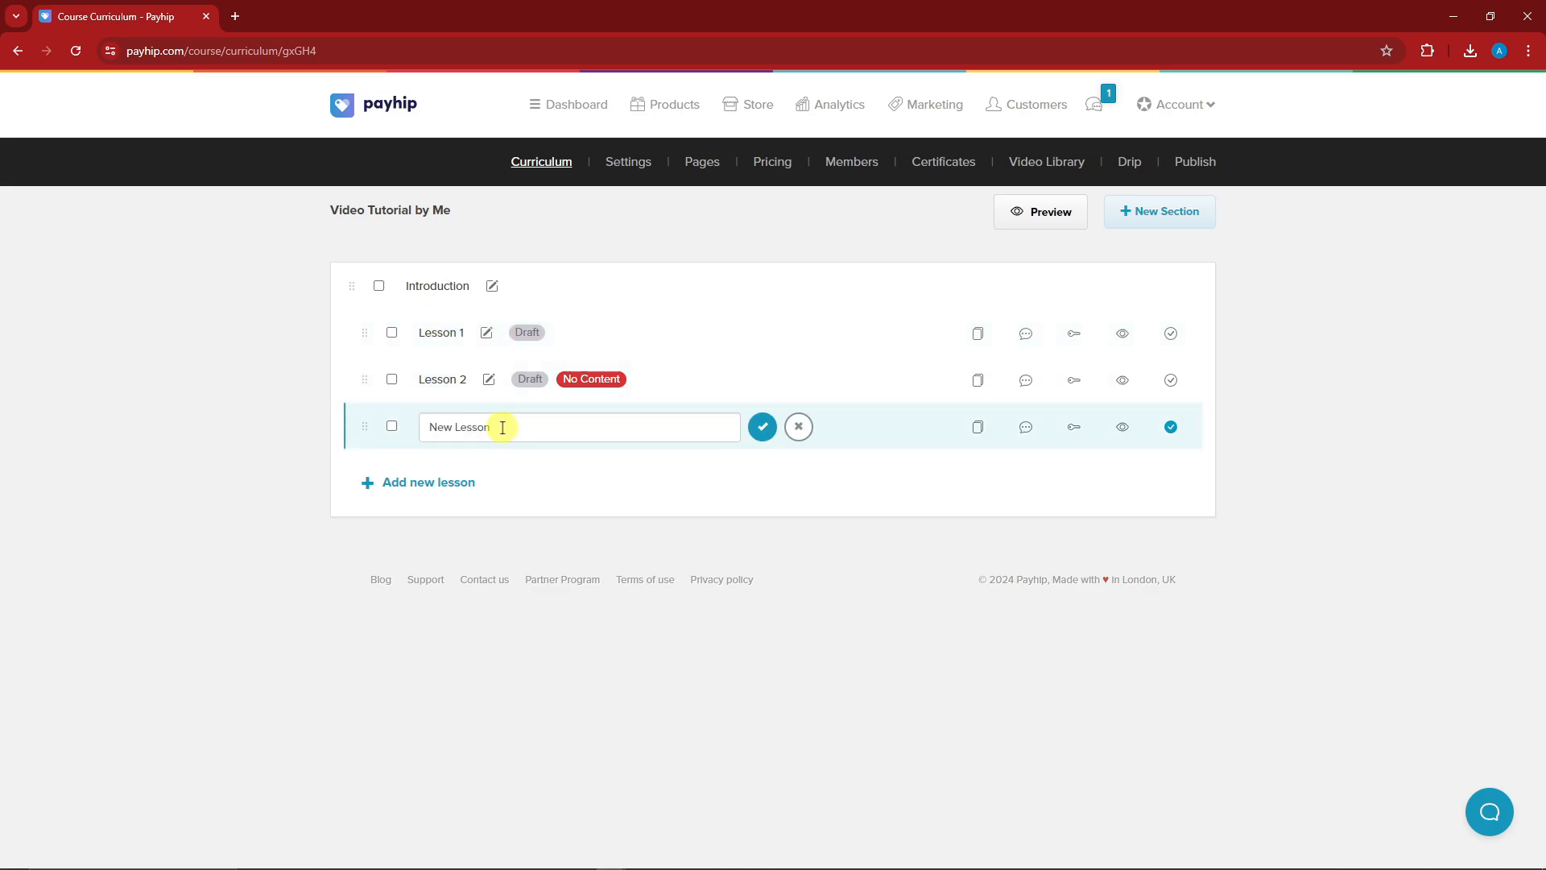
pyautogui.write('Lesson 3 (video embedd')
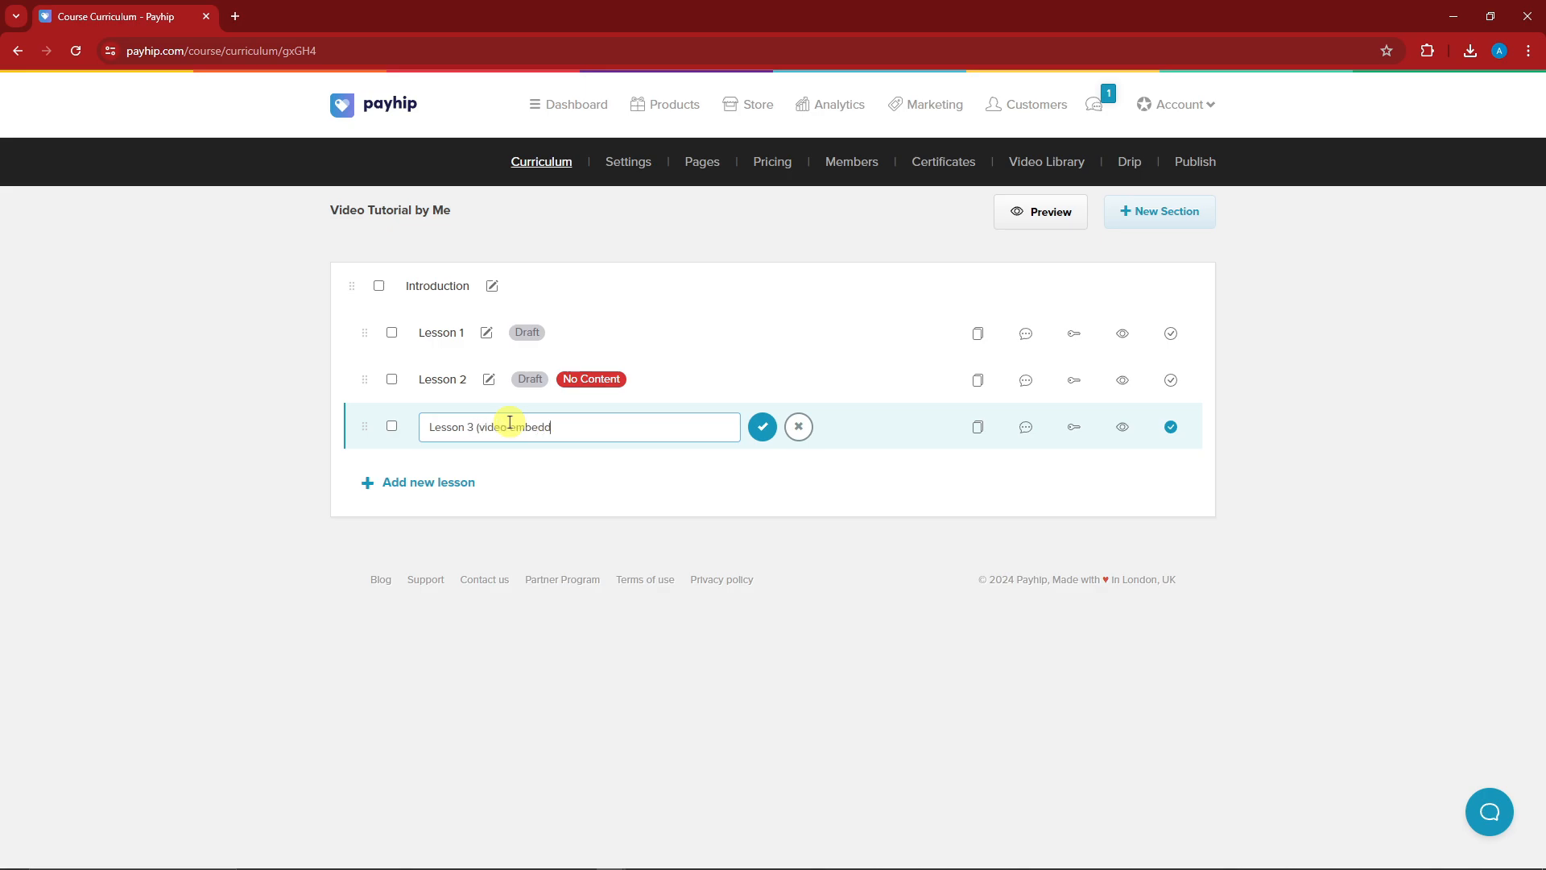
pyautogui.write(')')
pyautogui.press('Return')
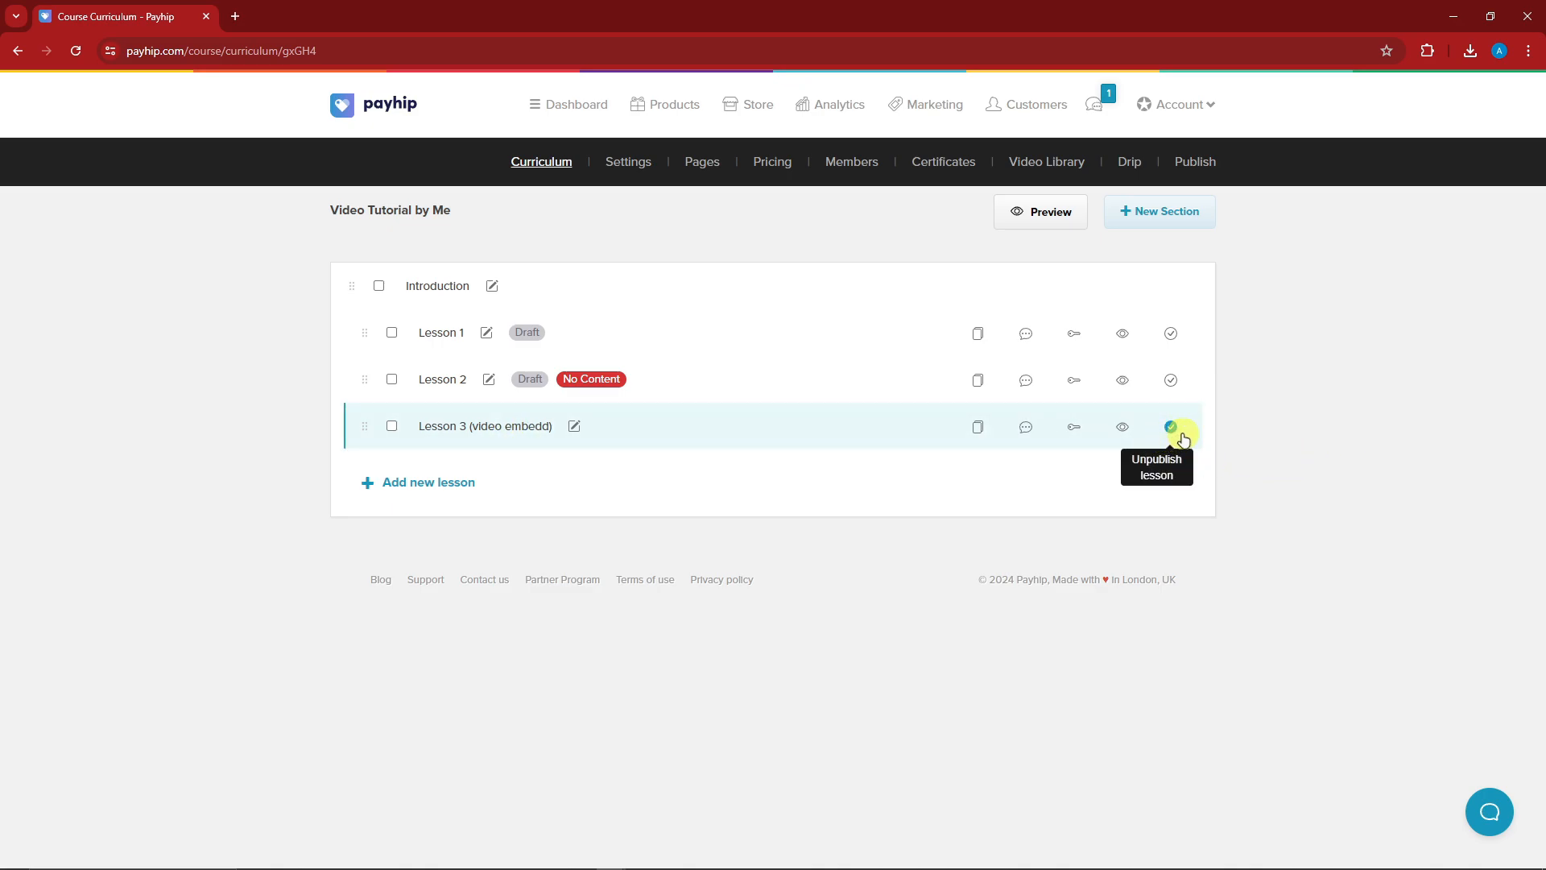
# Publish Lesson 2 and Lesson 1 from the curriculum list.
pyautogui.click(1172, 382)
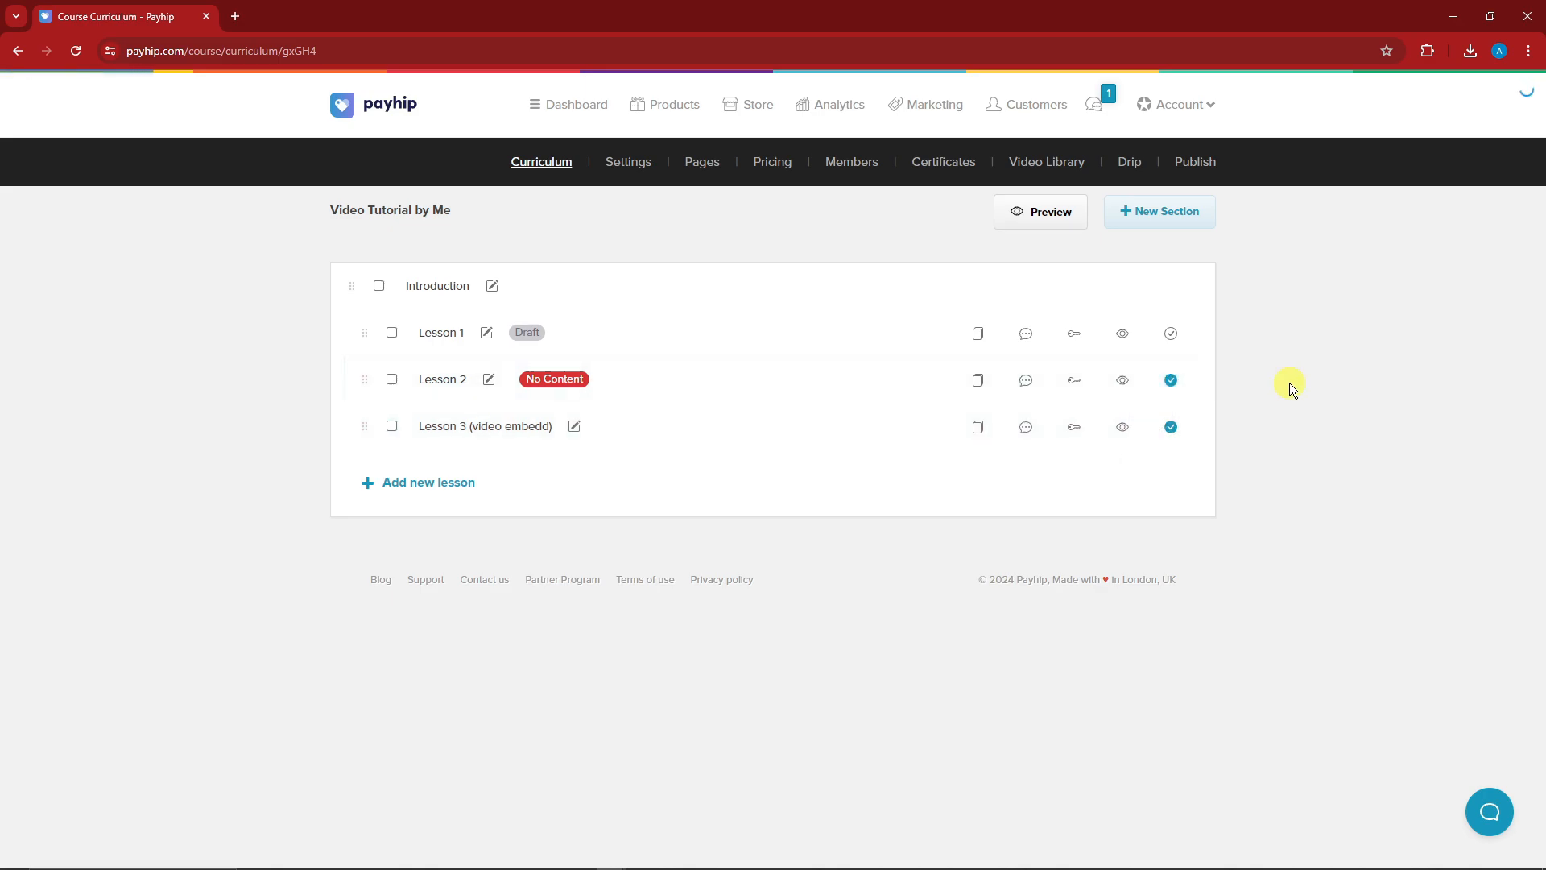
pyautogui.click(1174, 336)
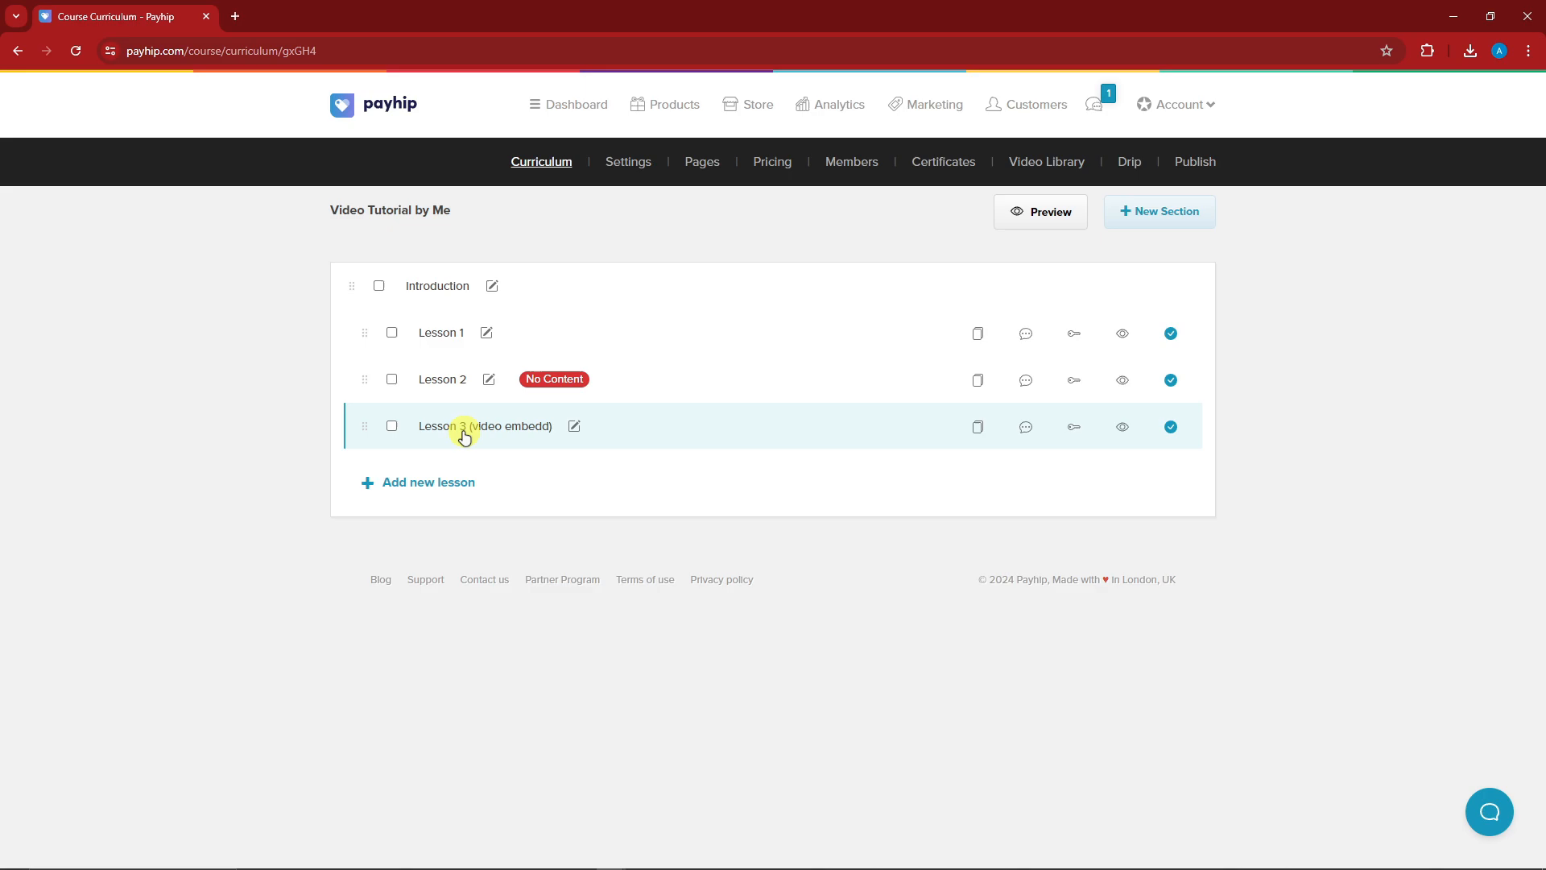
# Preview all course lessons, check the content of Lessons 1, 2 and 3, and return to the curriculum.
pyautogui.click(1057, 216)
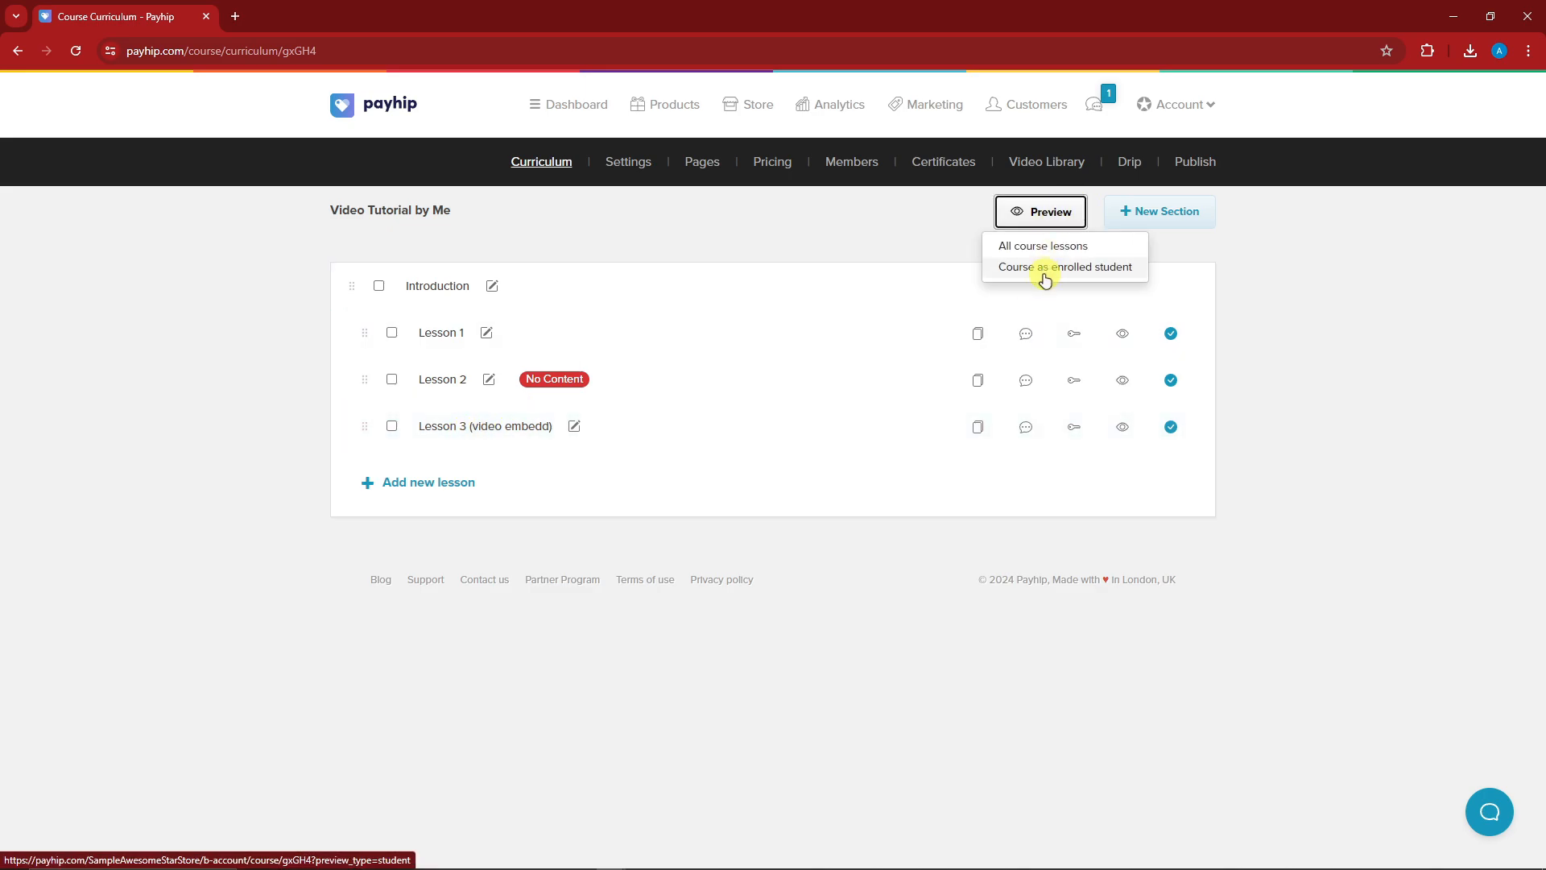
pyautogui.click(1023, 245)
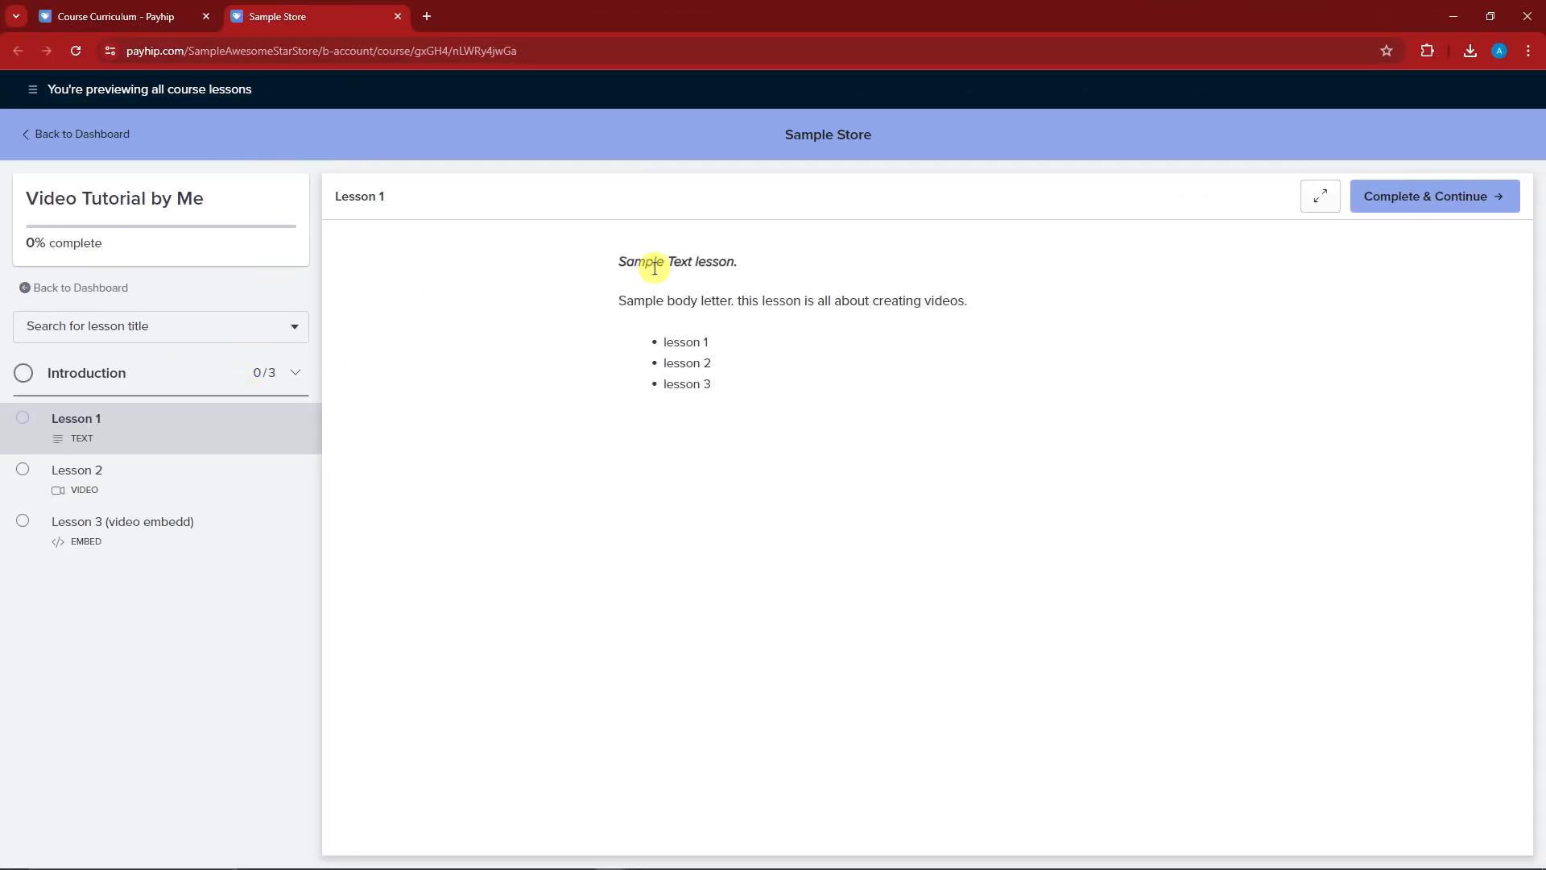
pyautogui.click(161, 482)
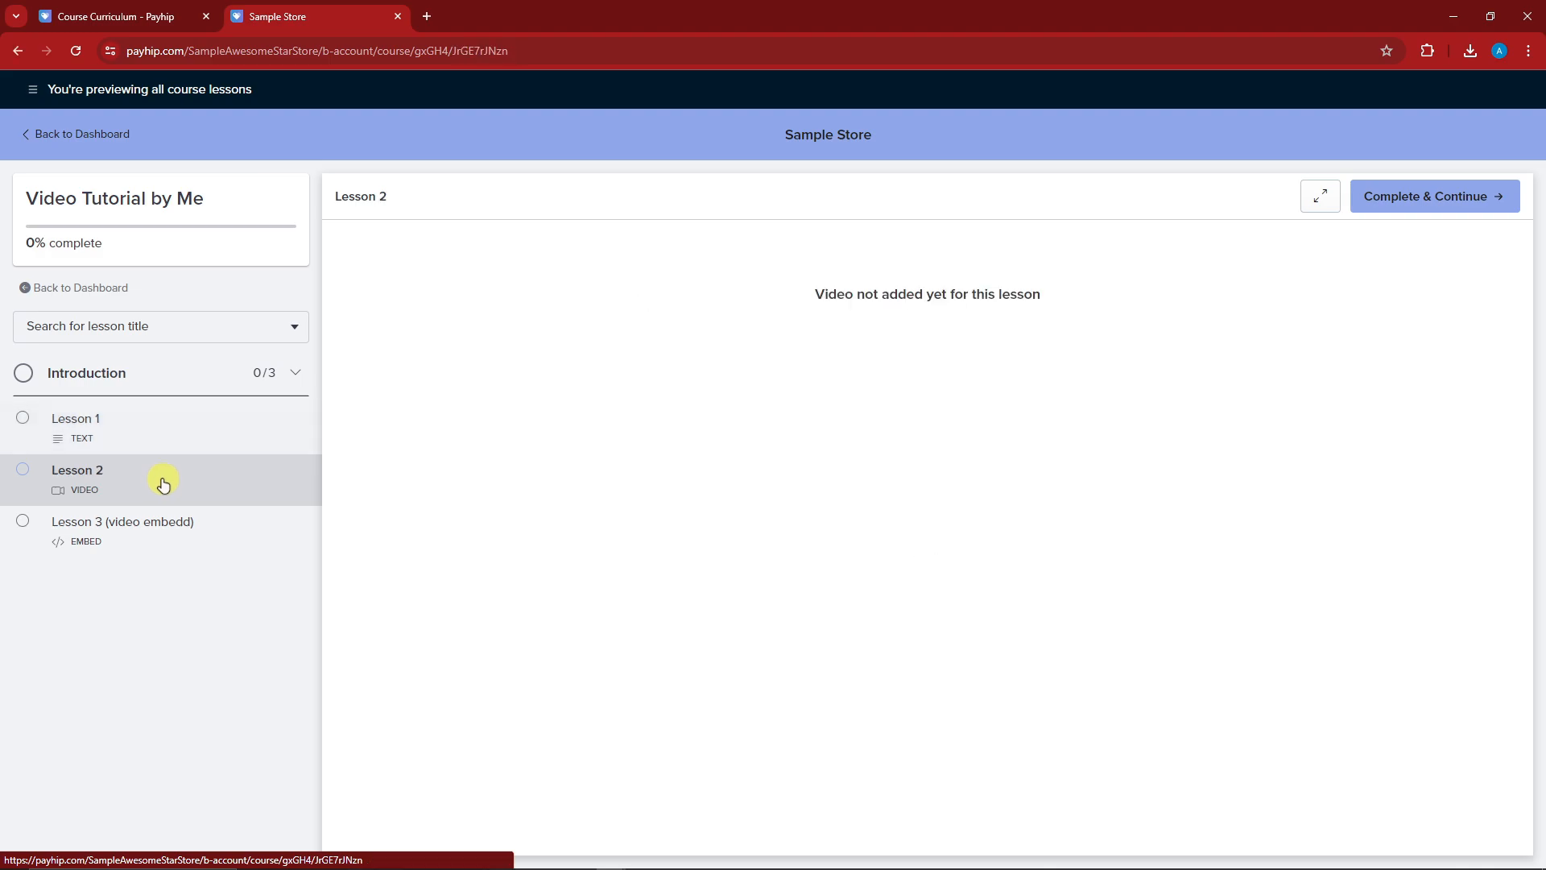
pyautogui.moveTo(793, 293); pyautogui.dragTo(1037, 293)
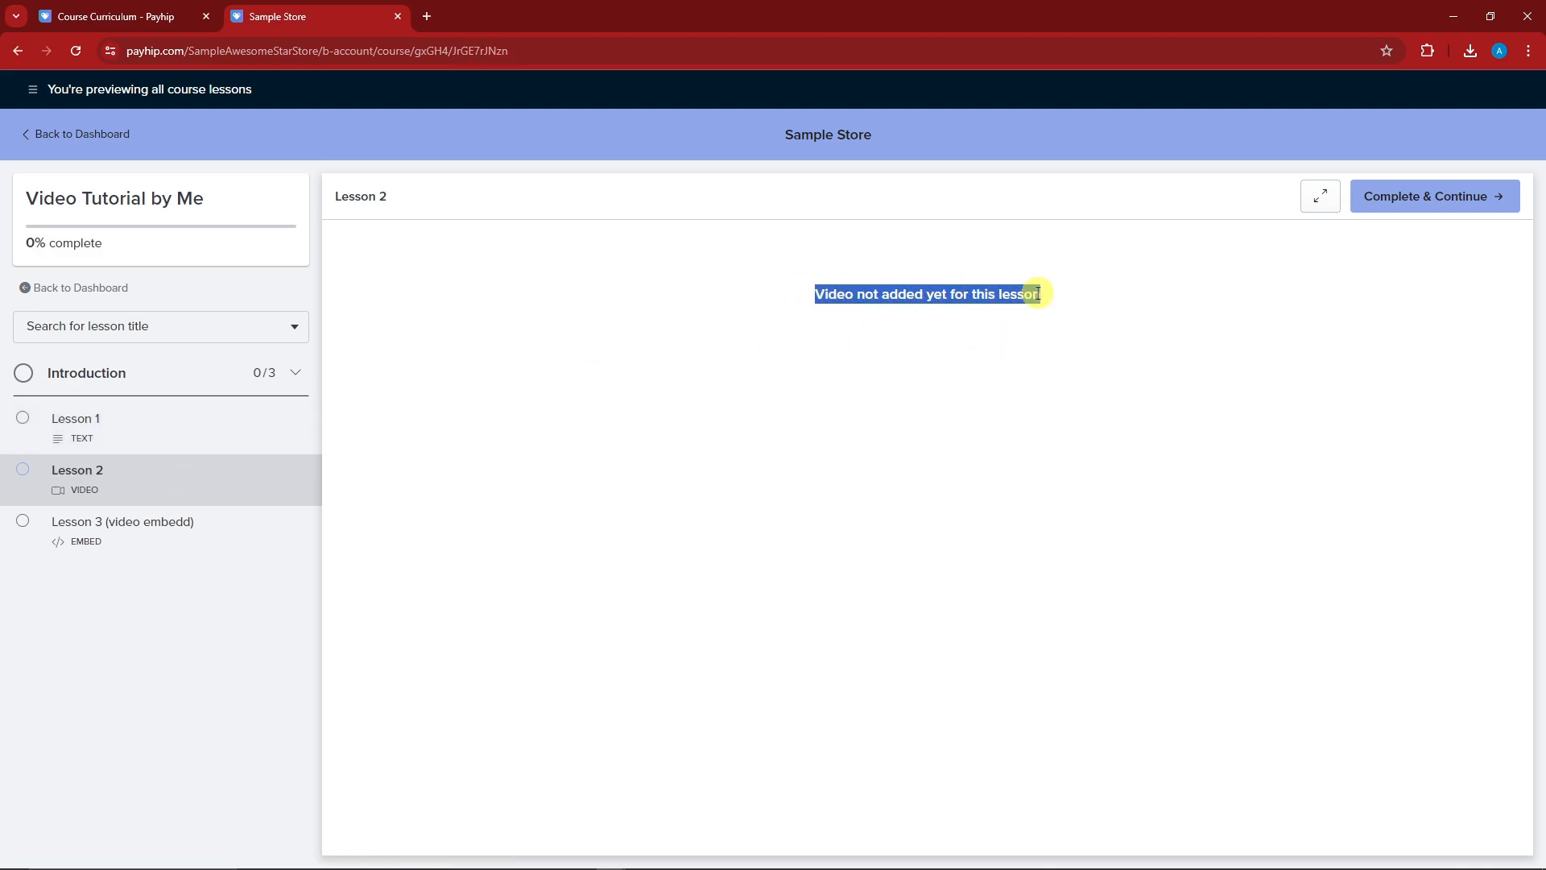
pyautogui.click(242, 548)
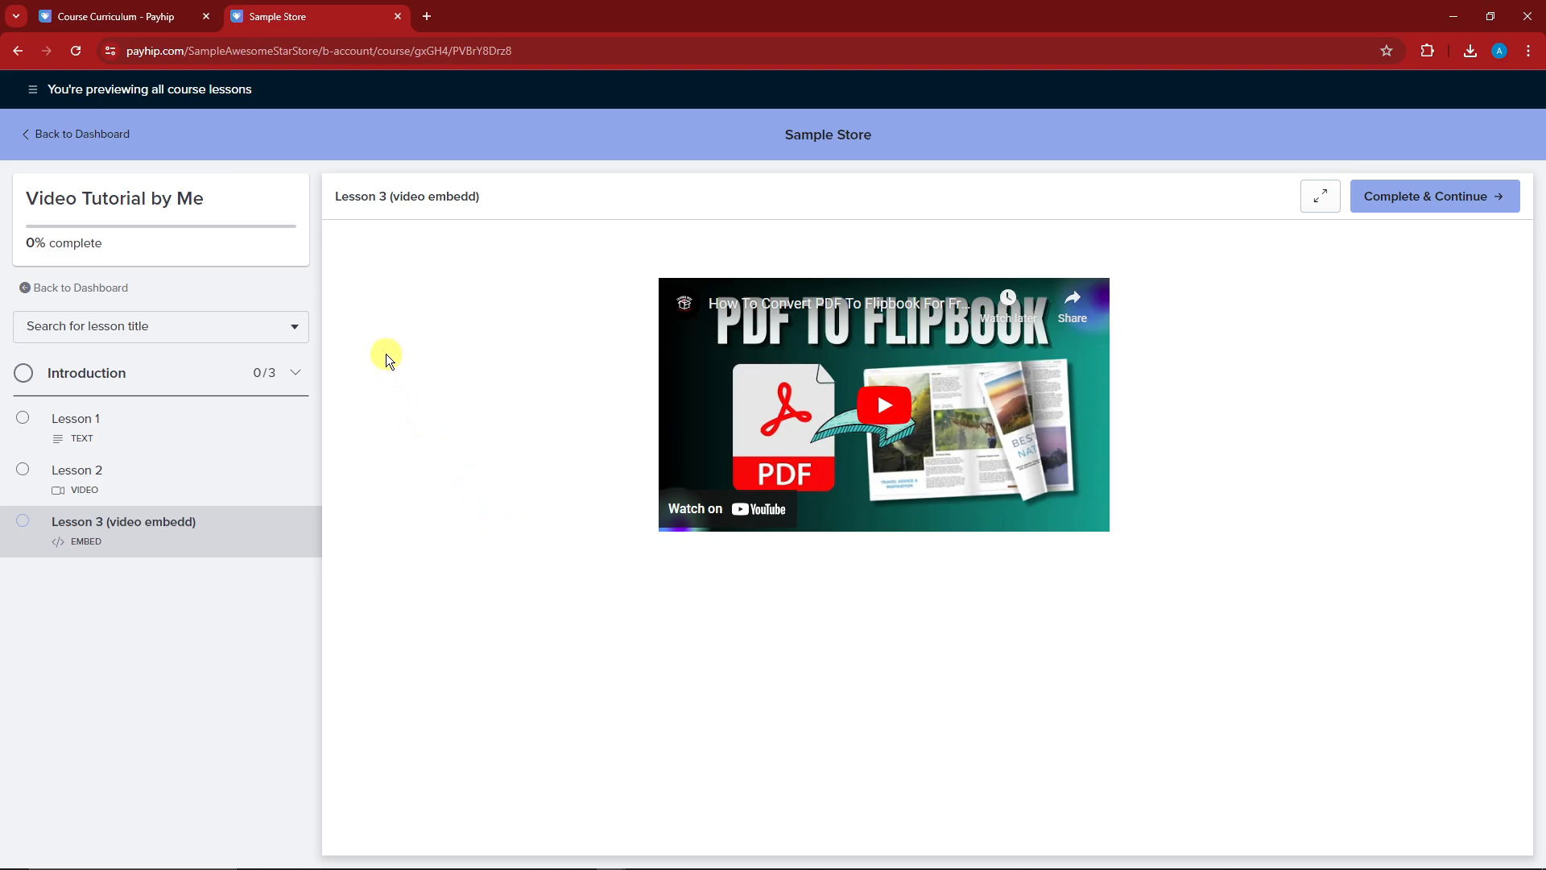
pyautogui.click(115, 131)
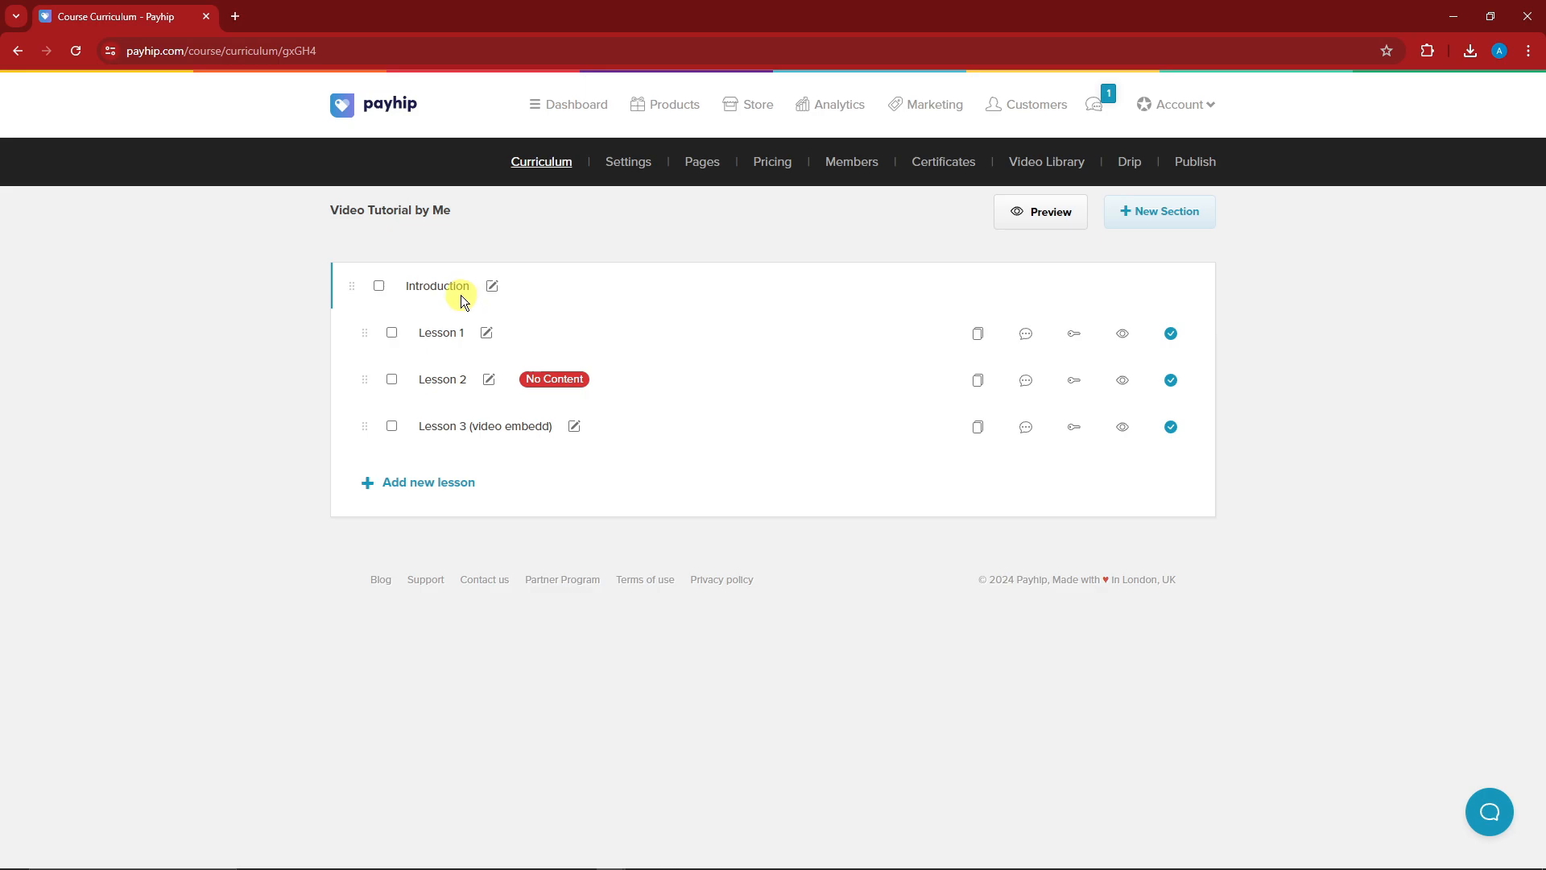
# Add a new curriculum section named "Video 101".
pyautogui.click(1159, 214)
pyautogui.click(668, 193)
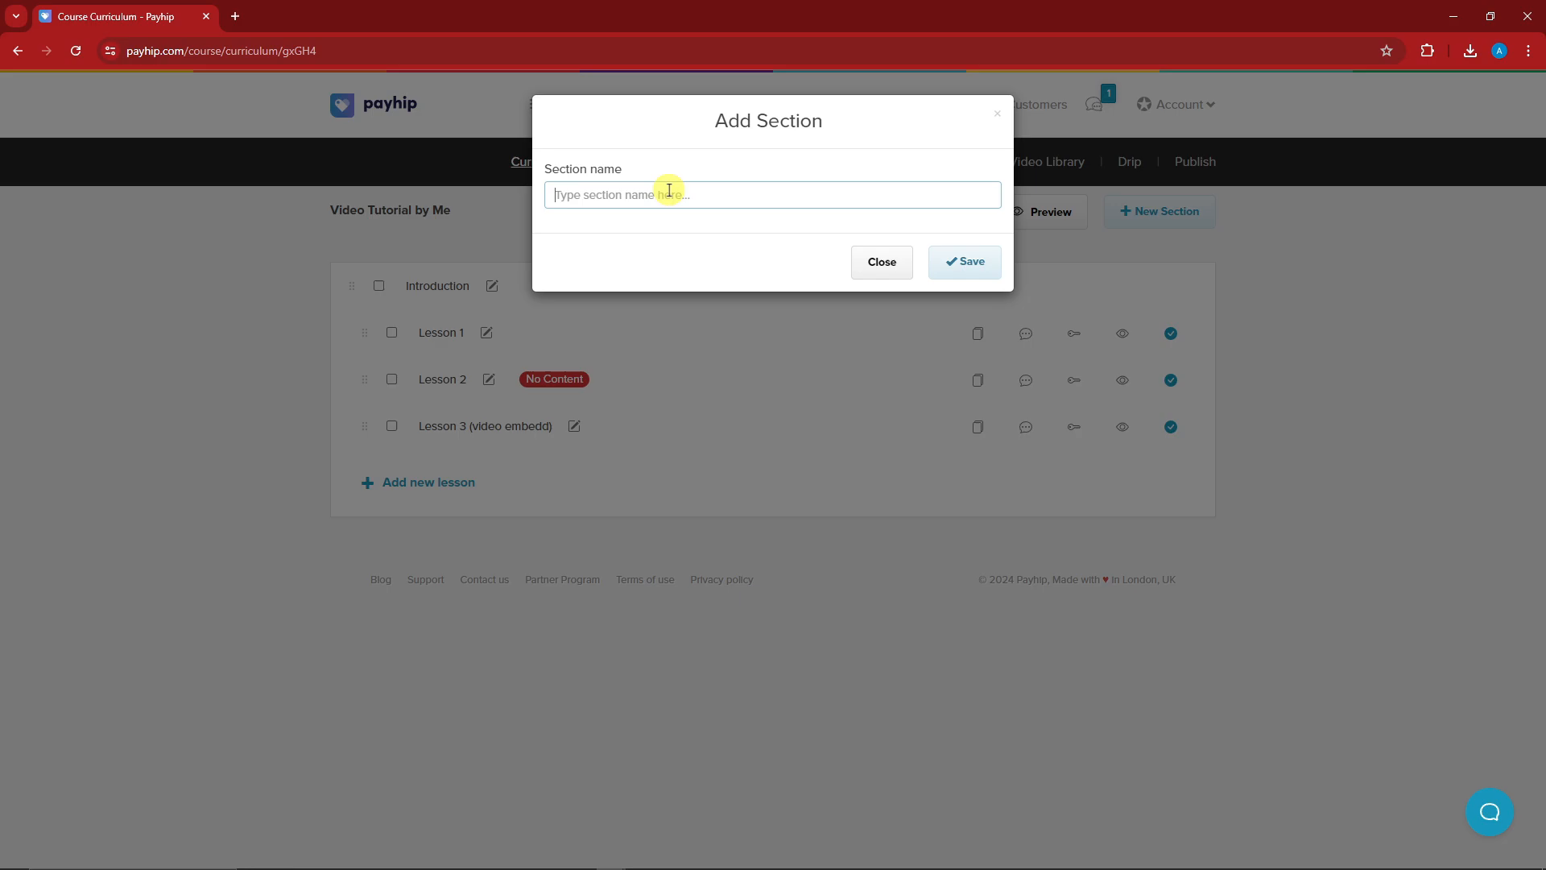
pyautogui.write('Video')
pyautogui.hotkey('ctrl', 'a')
pyautogui.write('Vud')
pyautogui.click(962, 266)
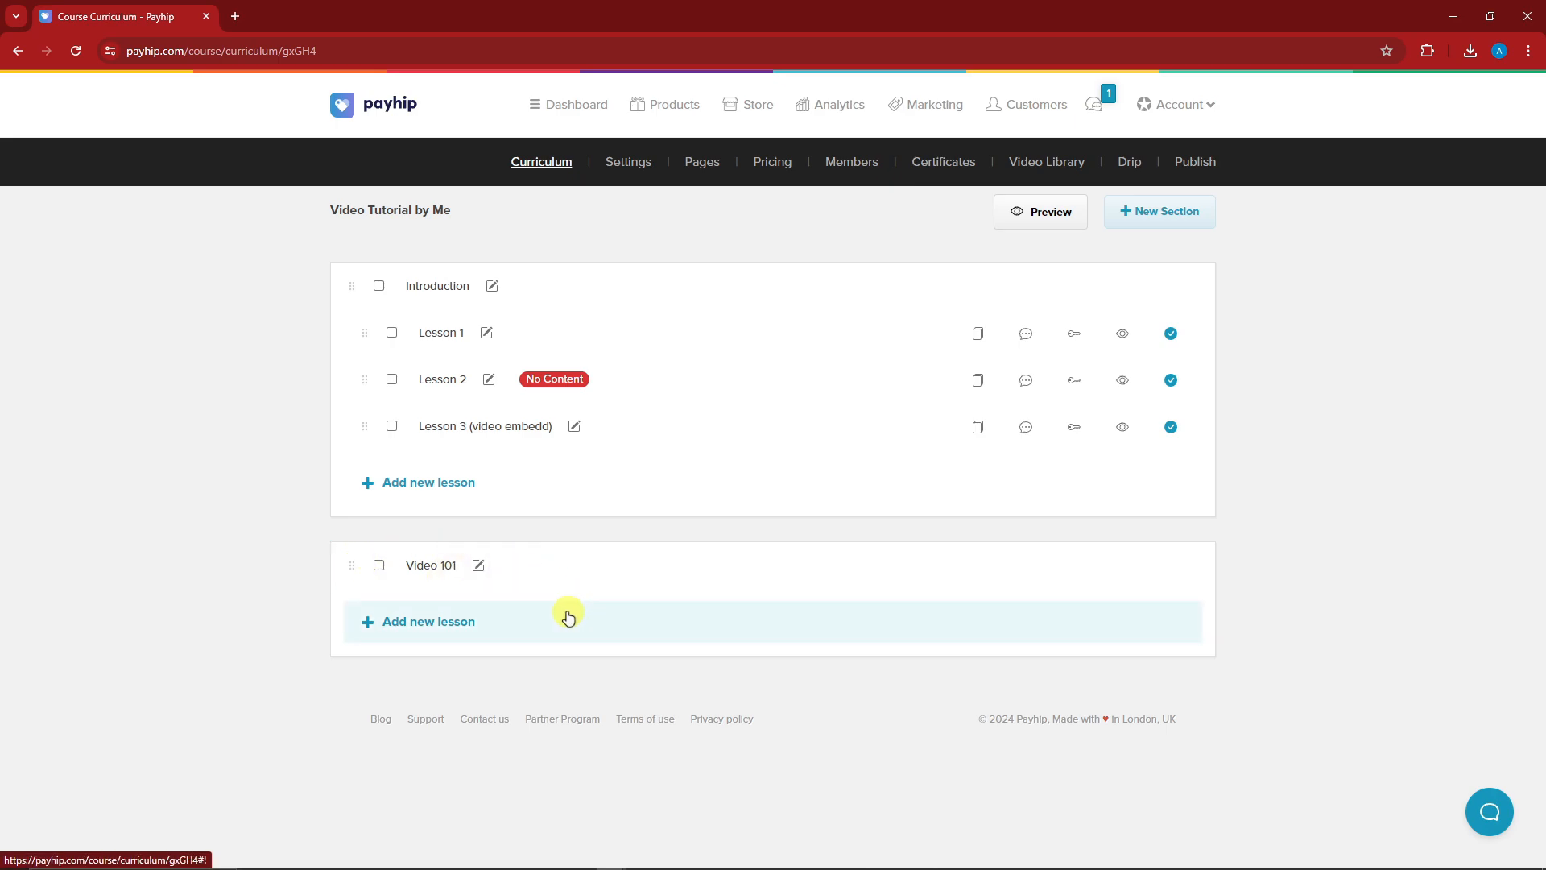
# Add a lesson to the Video 101 section and name it "Video 101 part 1".
pyautogui.click(364, 629)
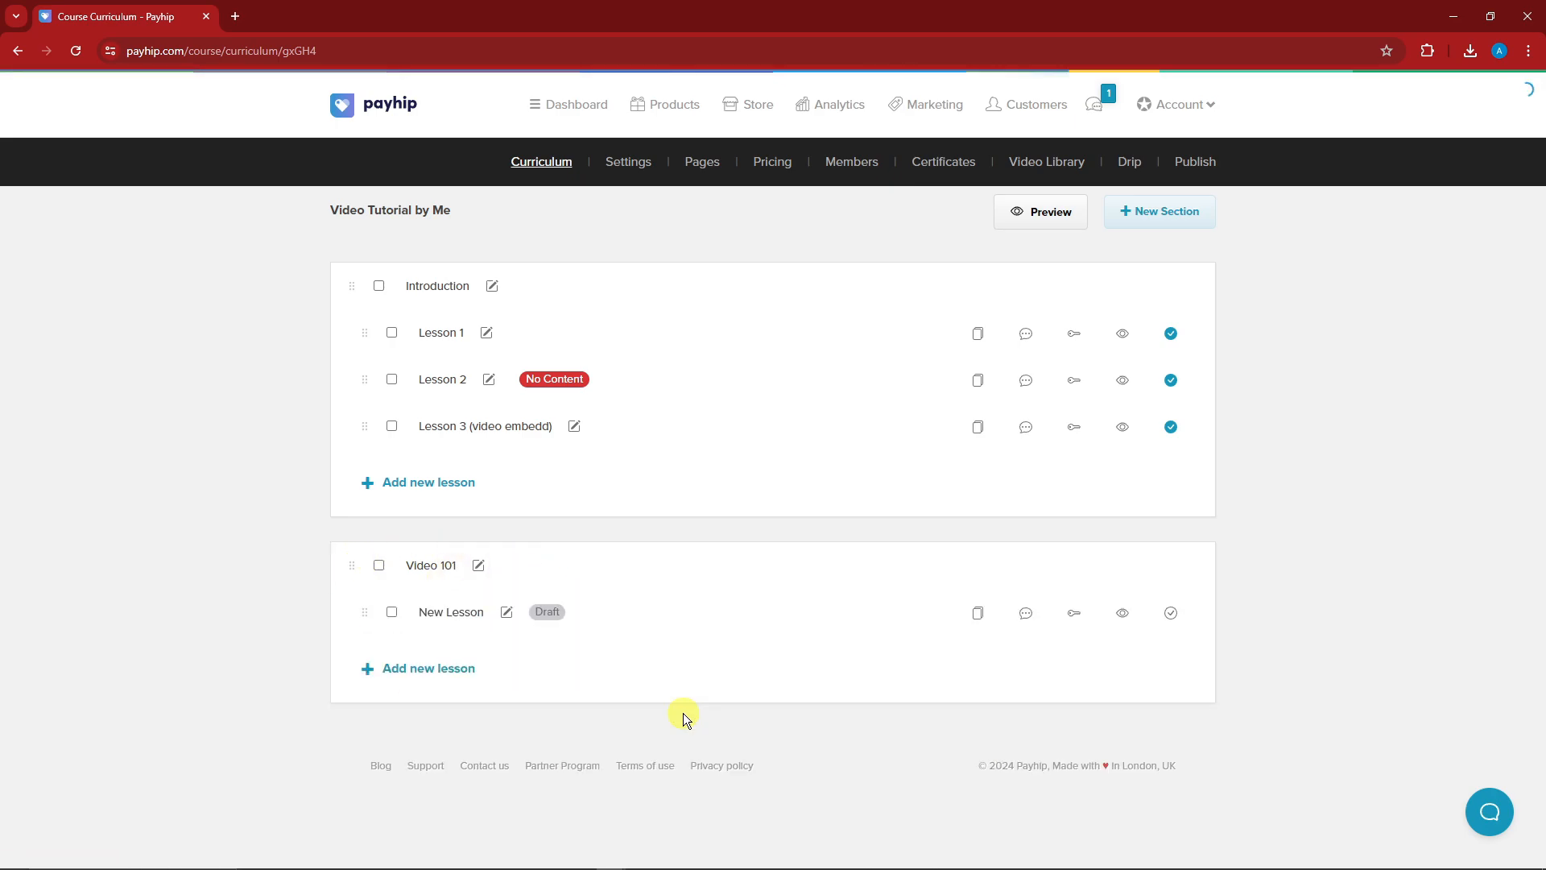
pyautogui.click(508, 615)
pyautogui.tripleClick(580, 612)
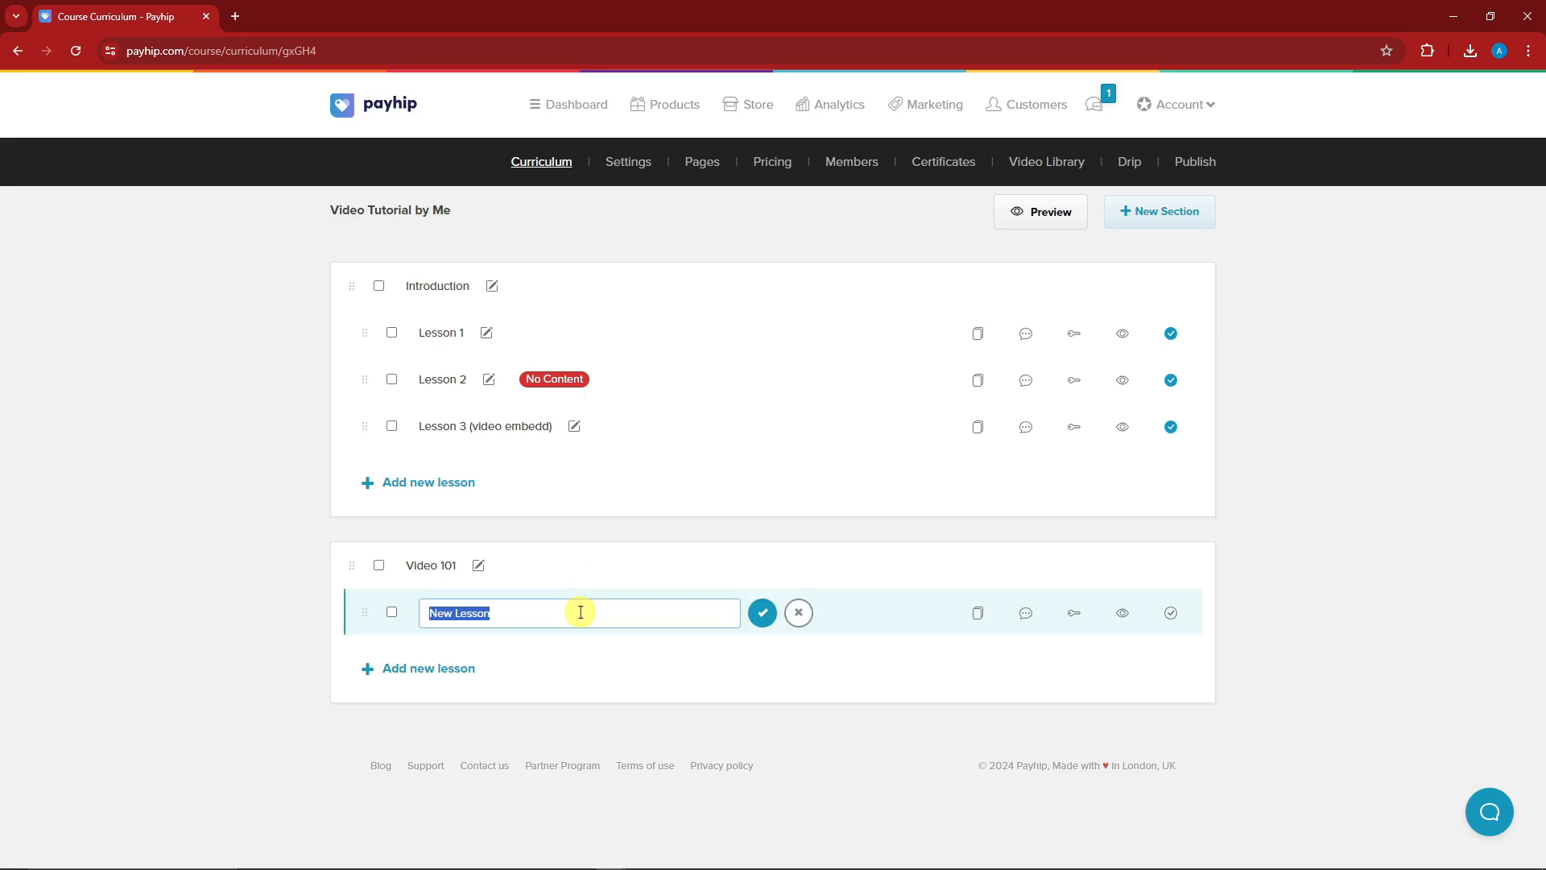
pyautogui.write('Video 101 part 1')
pyautogui.click(763, 613)
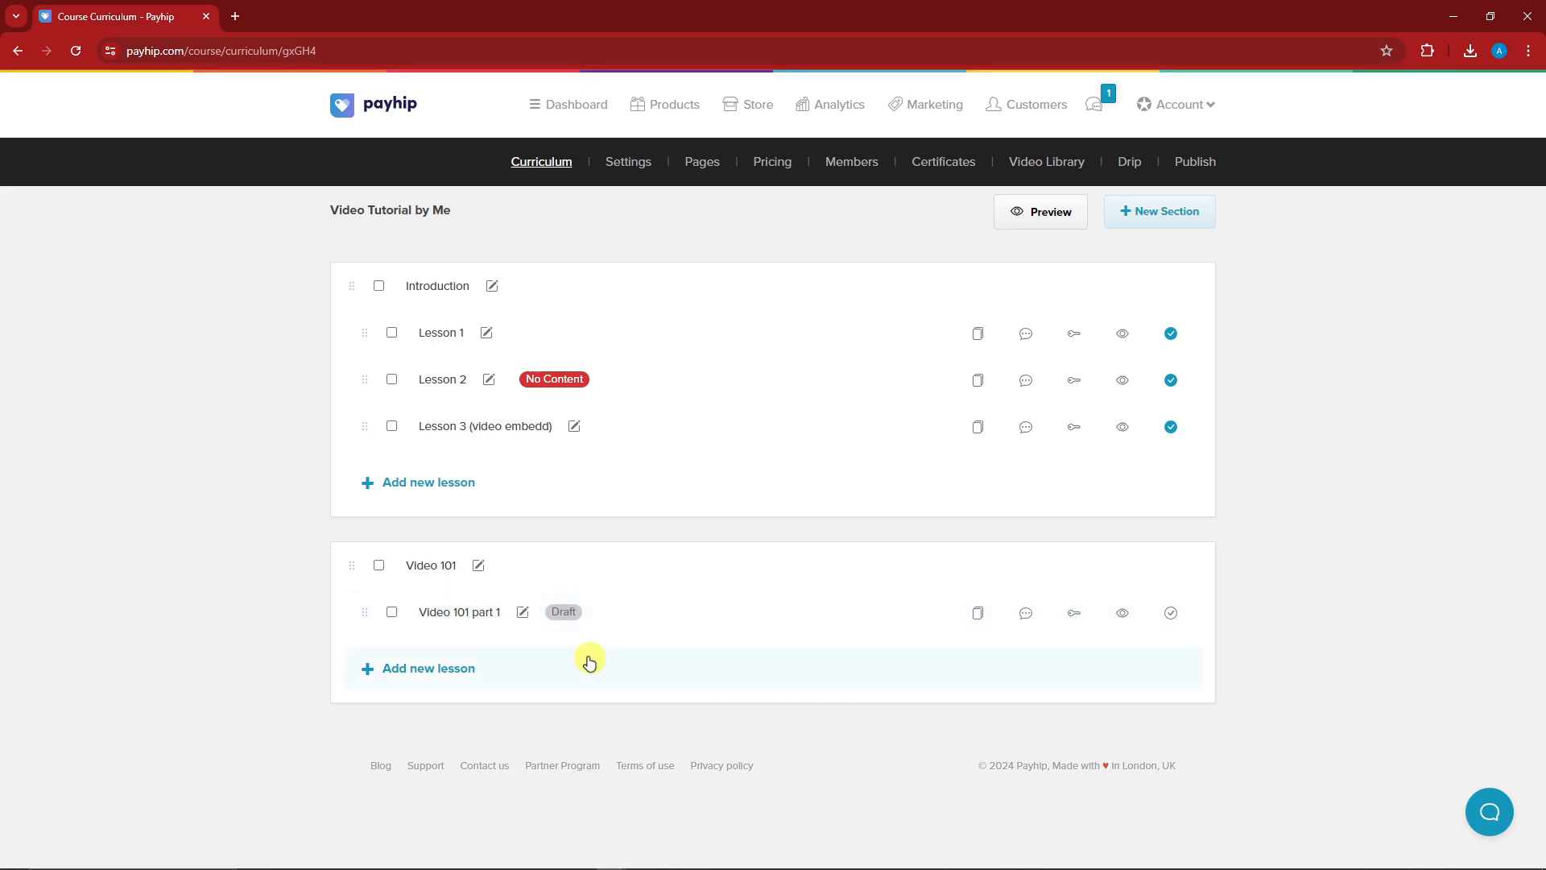
# Open the Video 101 part 1 lesson, set its type to Quiz and add a first quiz question.
pyautogui.click(521, 615)
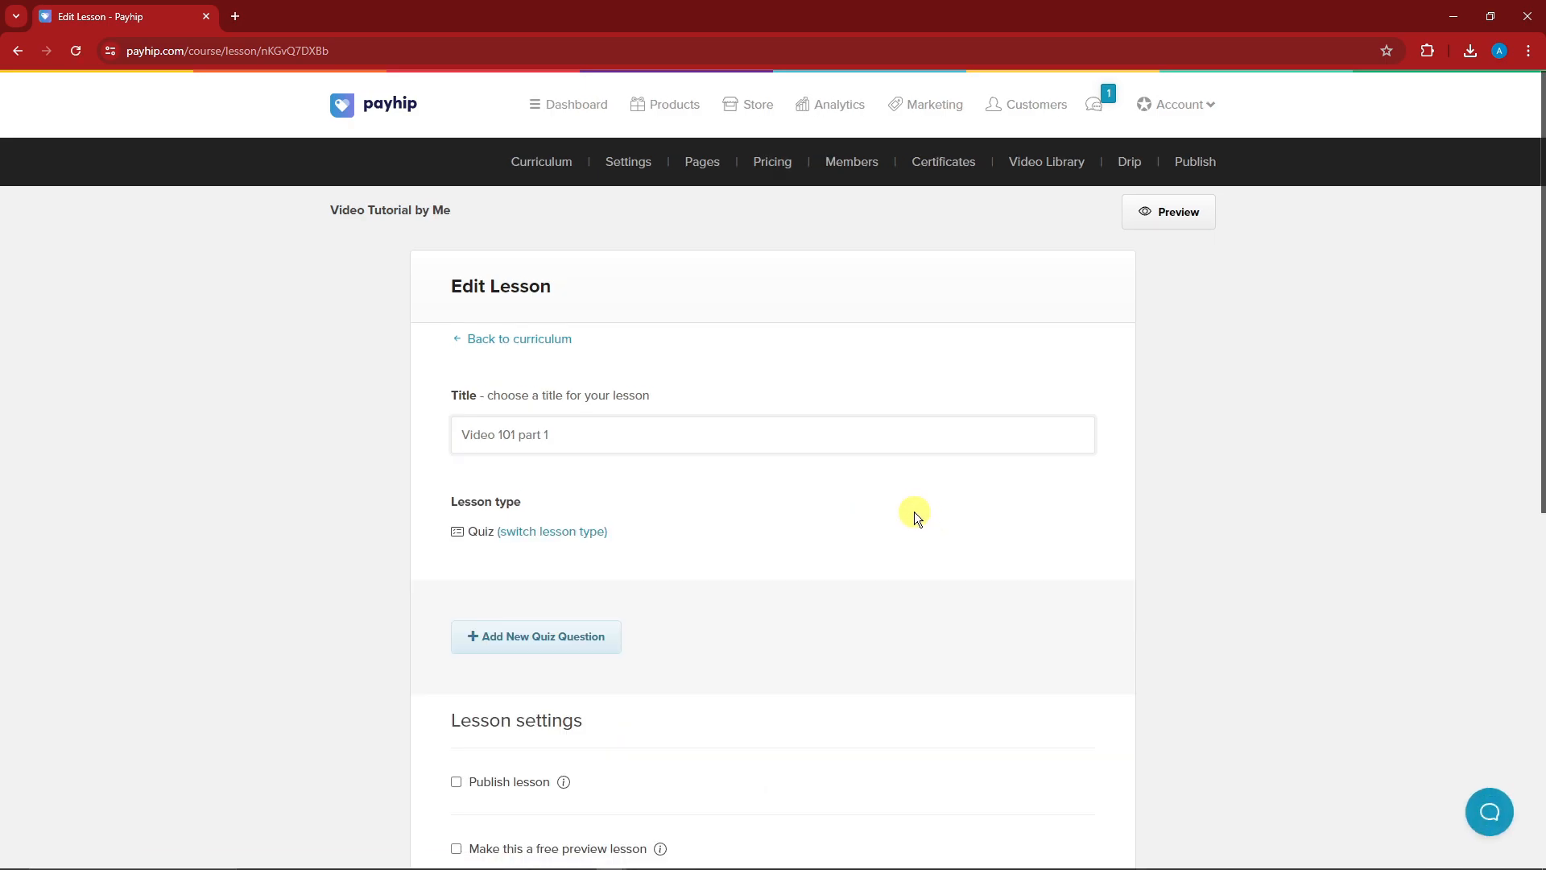
pyautogui.scroll(-4, 914, 505)
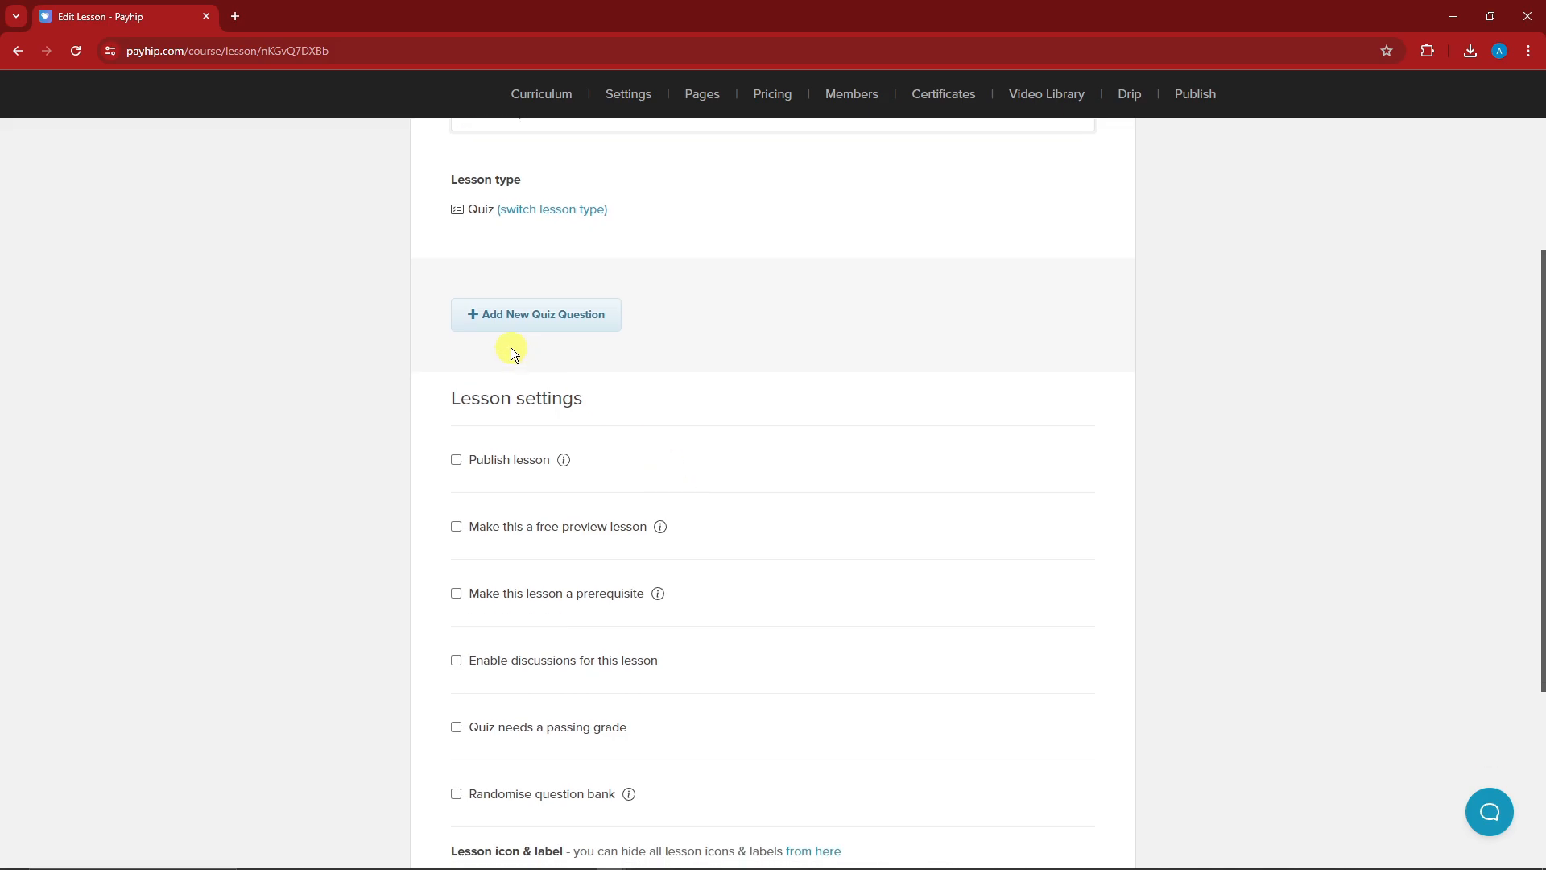
pyautogui.click(497, 322)
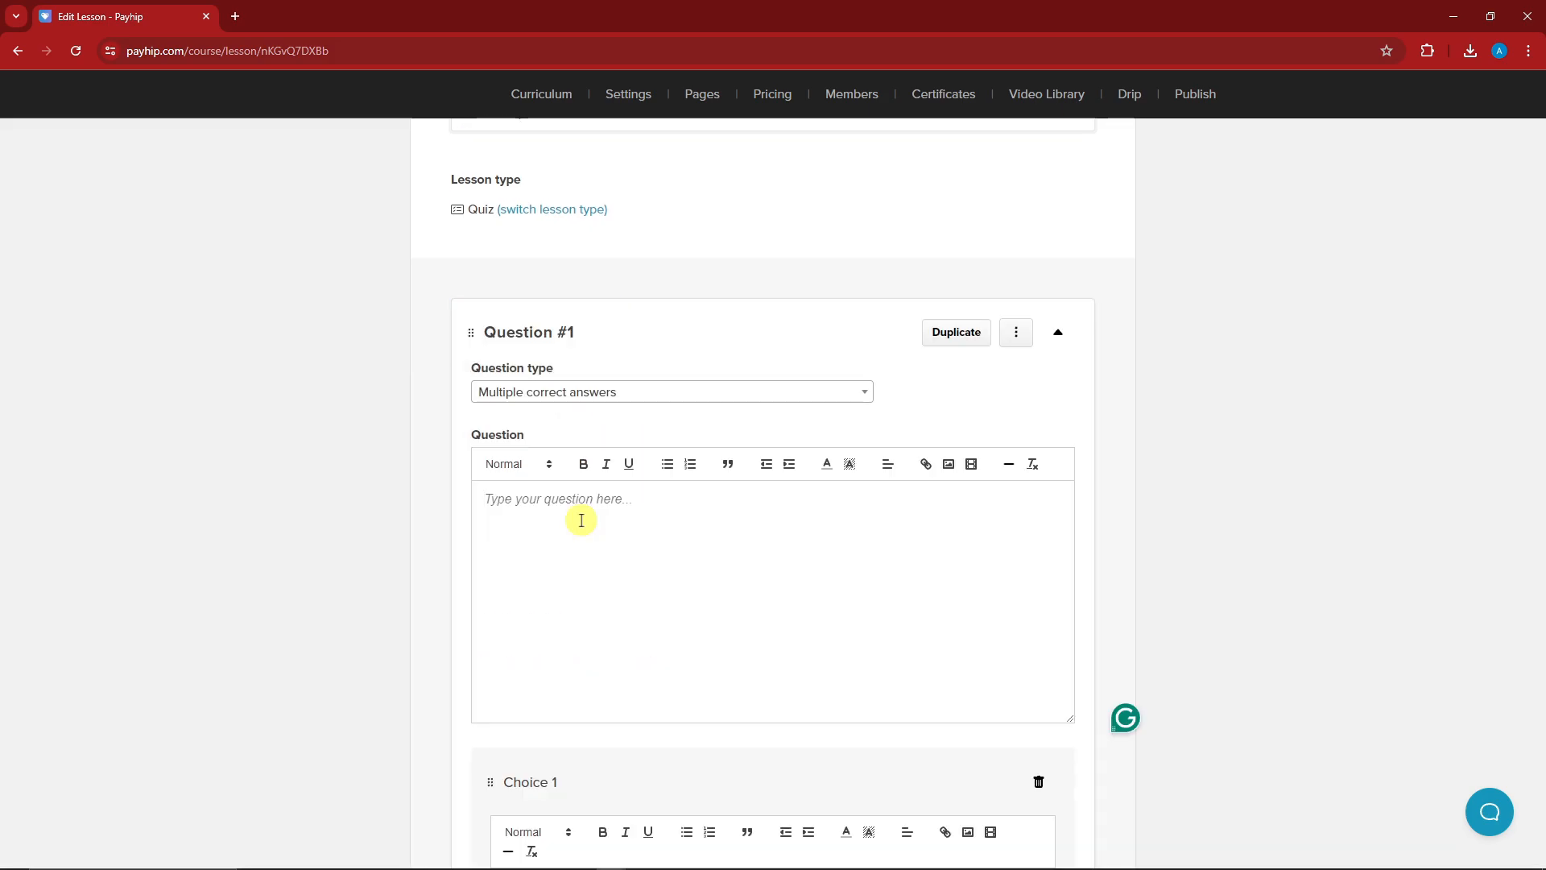
# Enter "What is the capital of New York?" as the question text and make it bold.
pyautogui.write('What is the caapit')
pyautogui.press('BackSpace')
pyautogui.press('BackSpace')
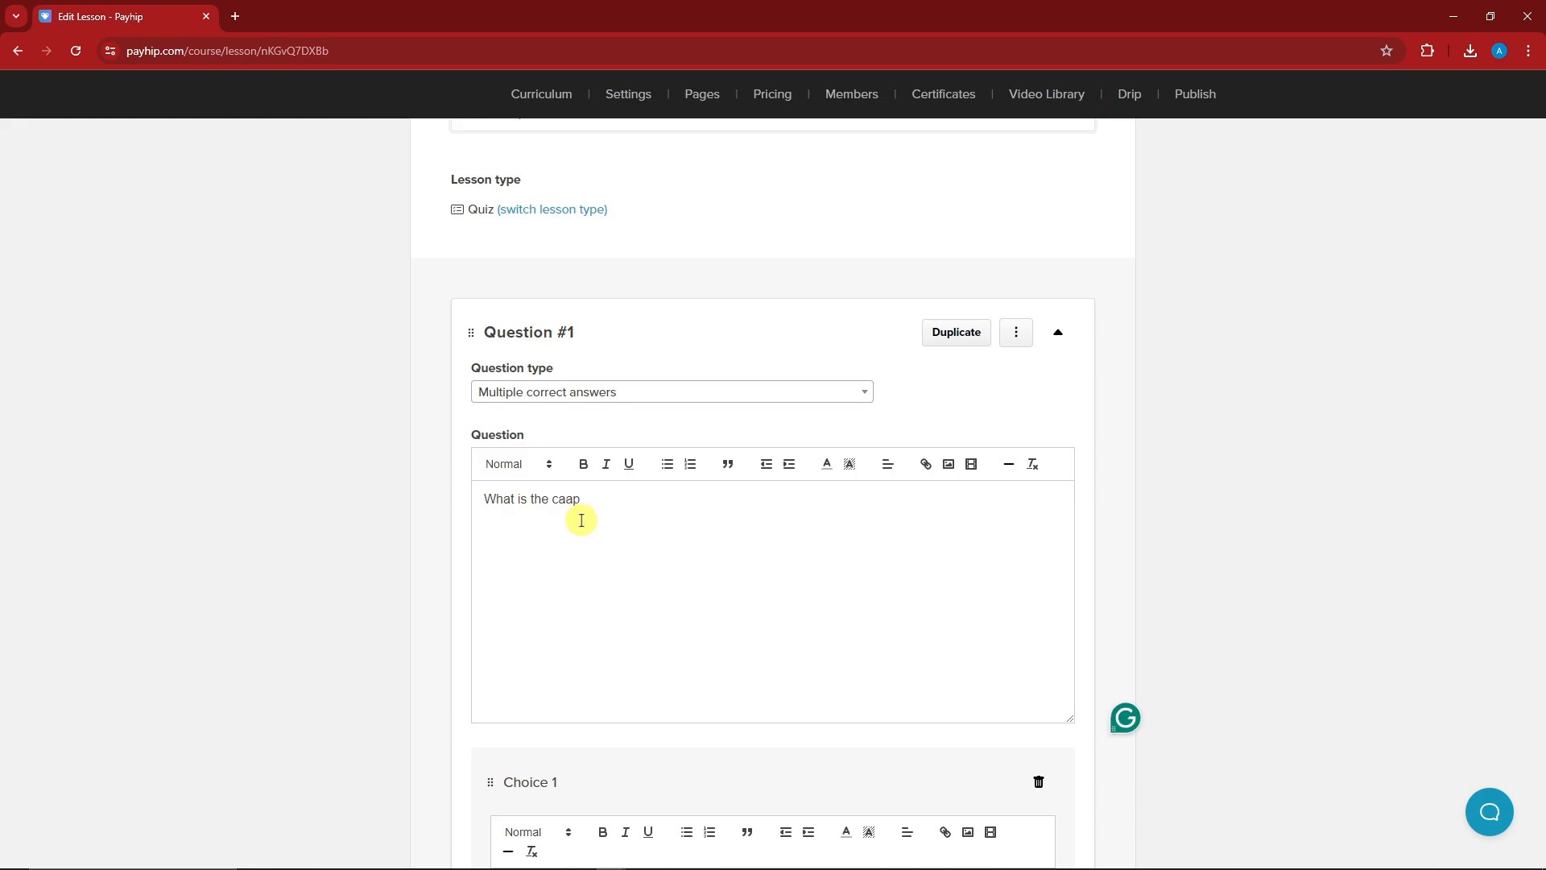
pyautogui.press('BackSpace')
pyautogui.write('pital of Neww')
pyautogui.press('BackSpace')
pyautogui.press('BackSpace')
pyautogui.write('York')
pyautogui.tripleClick(680, 504)
pyautogui.hotkey('ctrl', 'b')
pyautogui.click(645, 573)
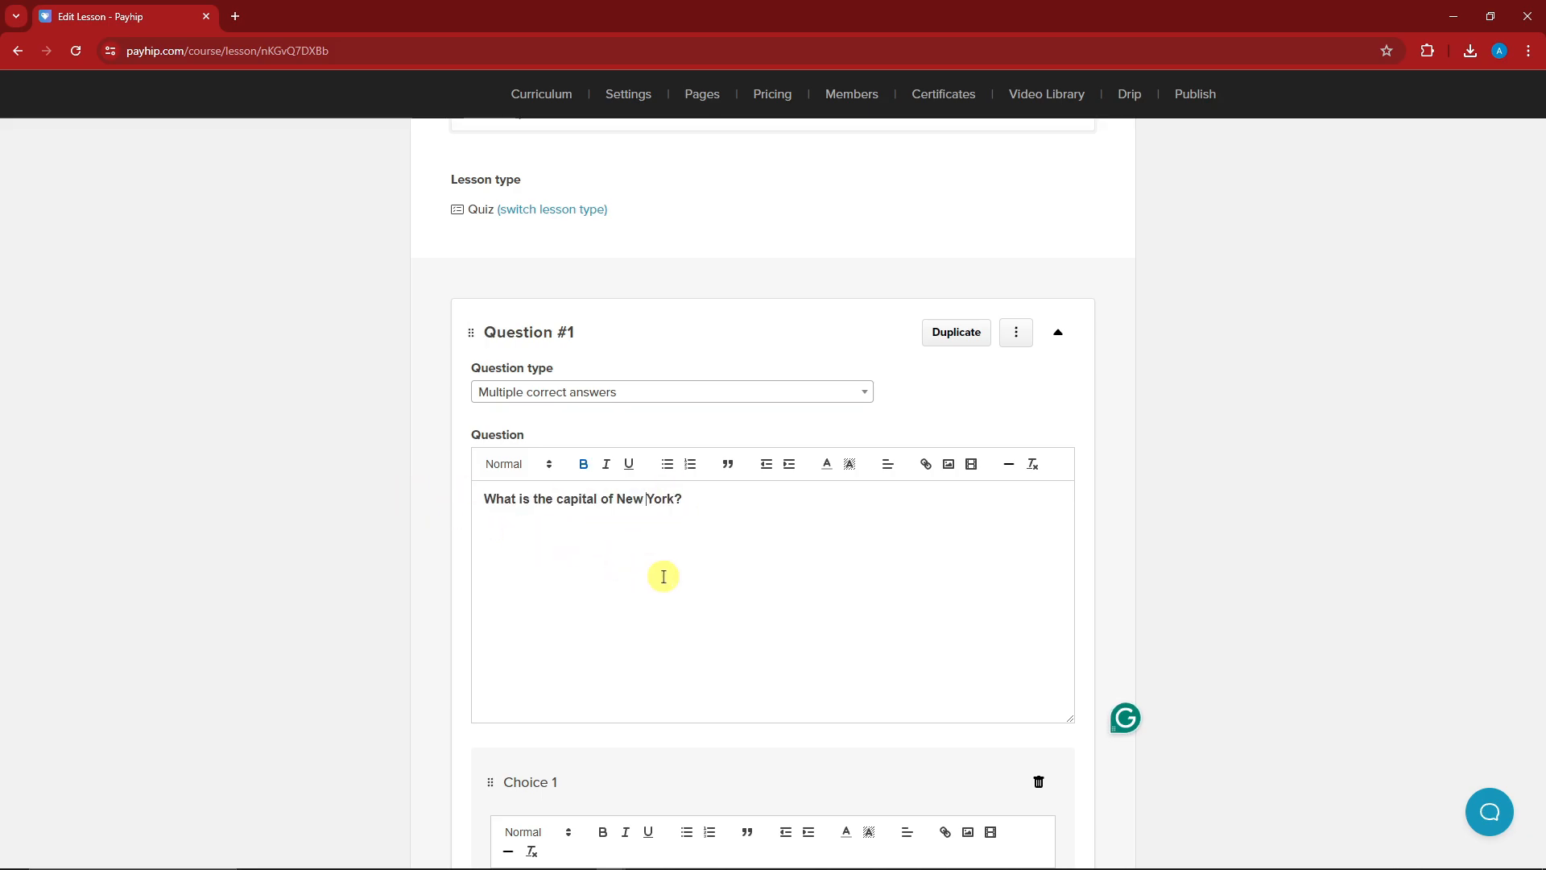
# Fill in Choice 1 with "A. Albany" and Choice 2 with "B. Los Angeles".
pyautogui.scroll(-6, 770, 535)
pyautogui.click(686, 438)
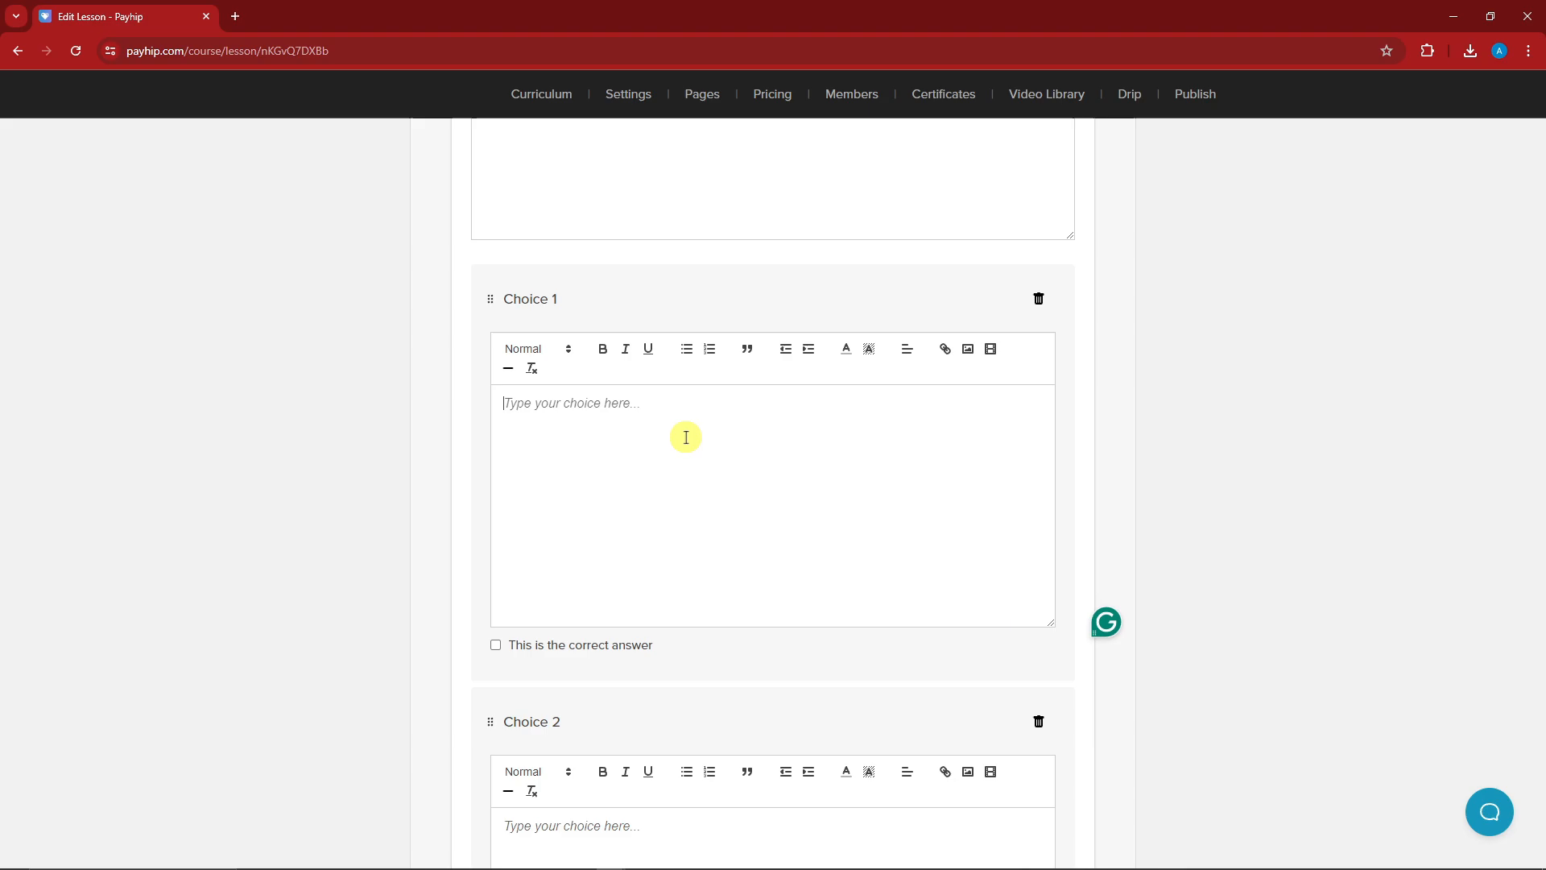
pyautogui.write('A. ')
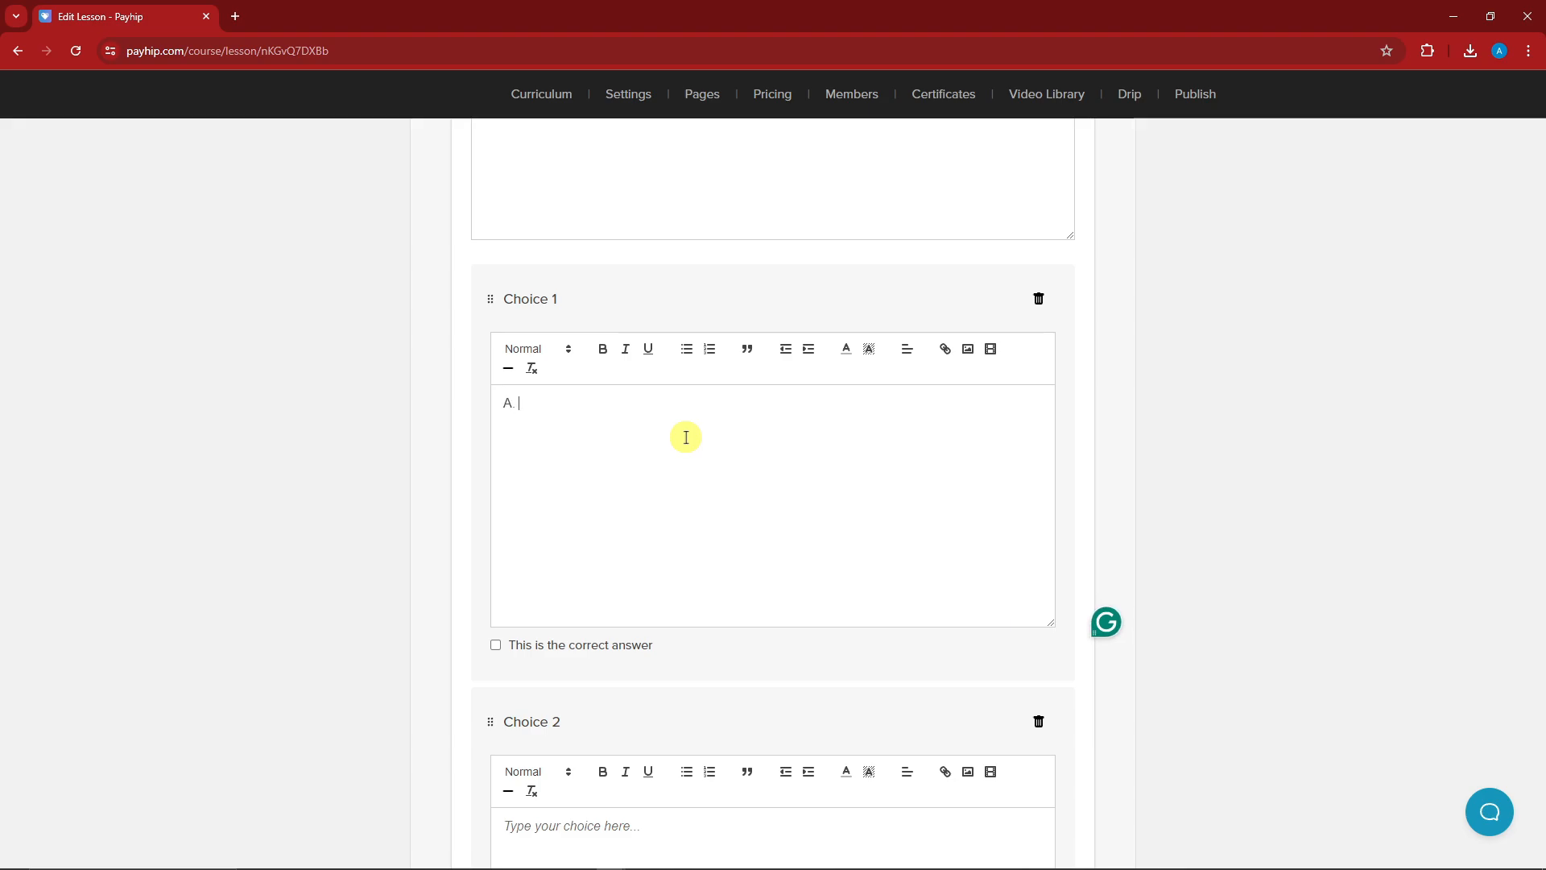
pyautogui.write('Albany')
pyautogui.scroll(-2, 685, 437)
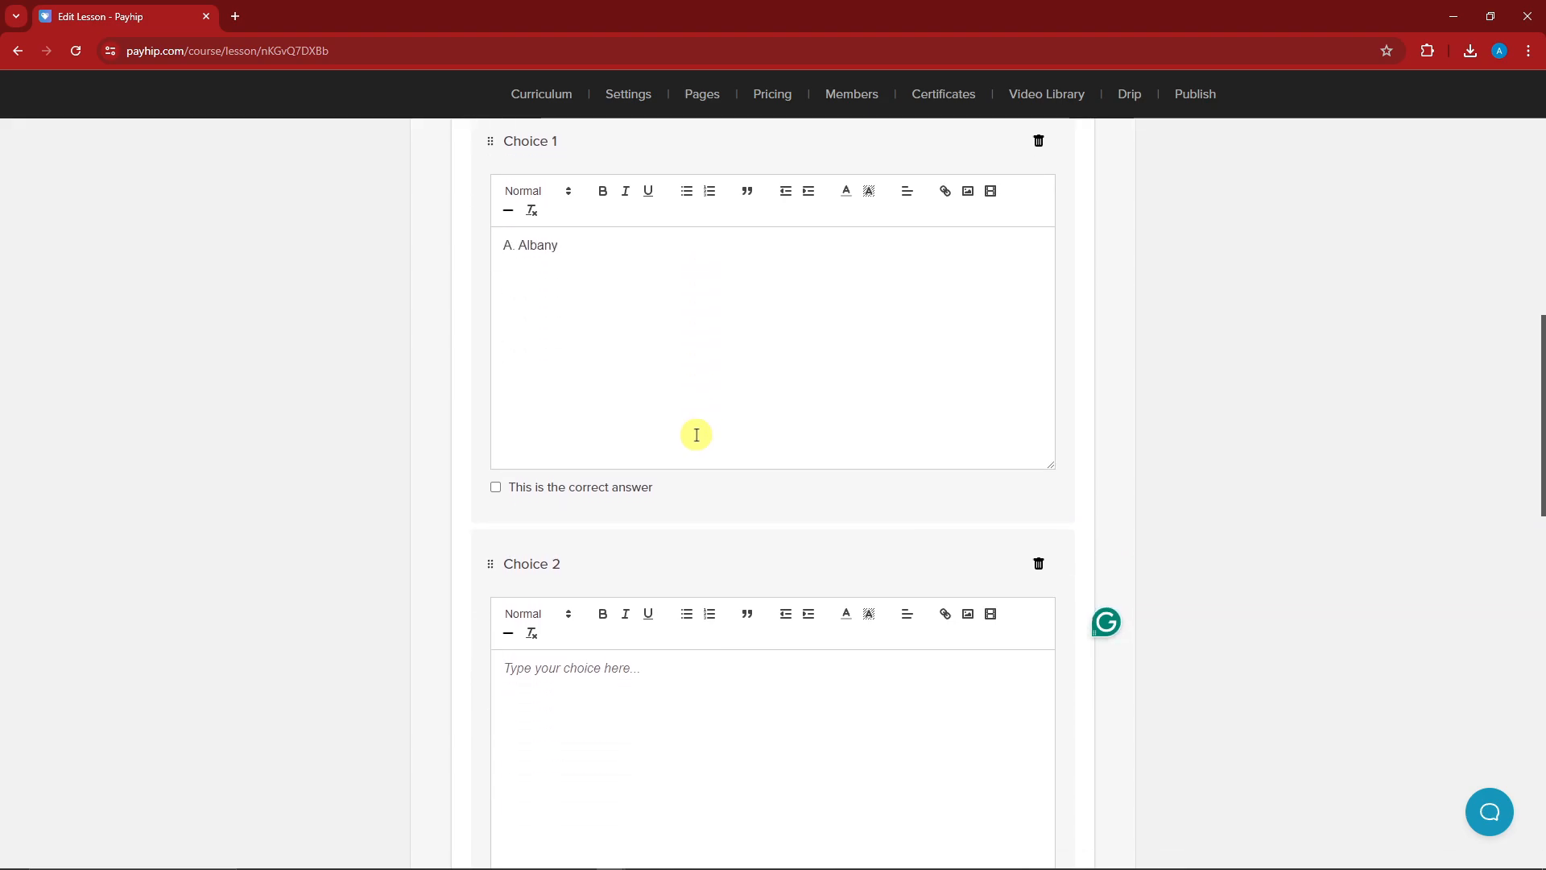
pyautogui.click(641, 701)
pyautogui.write('B. ')
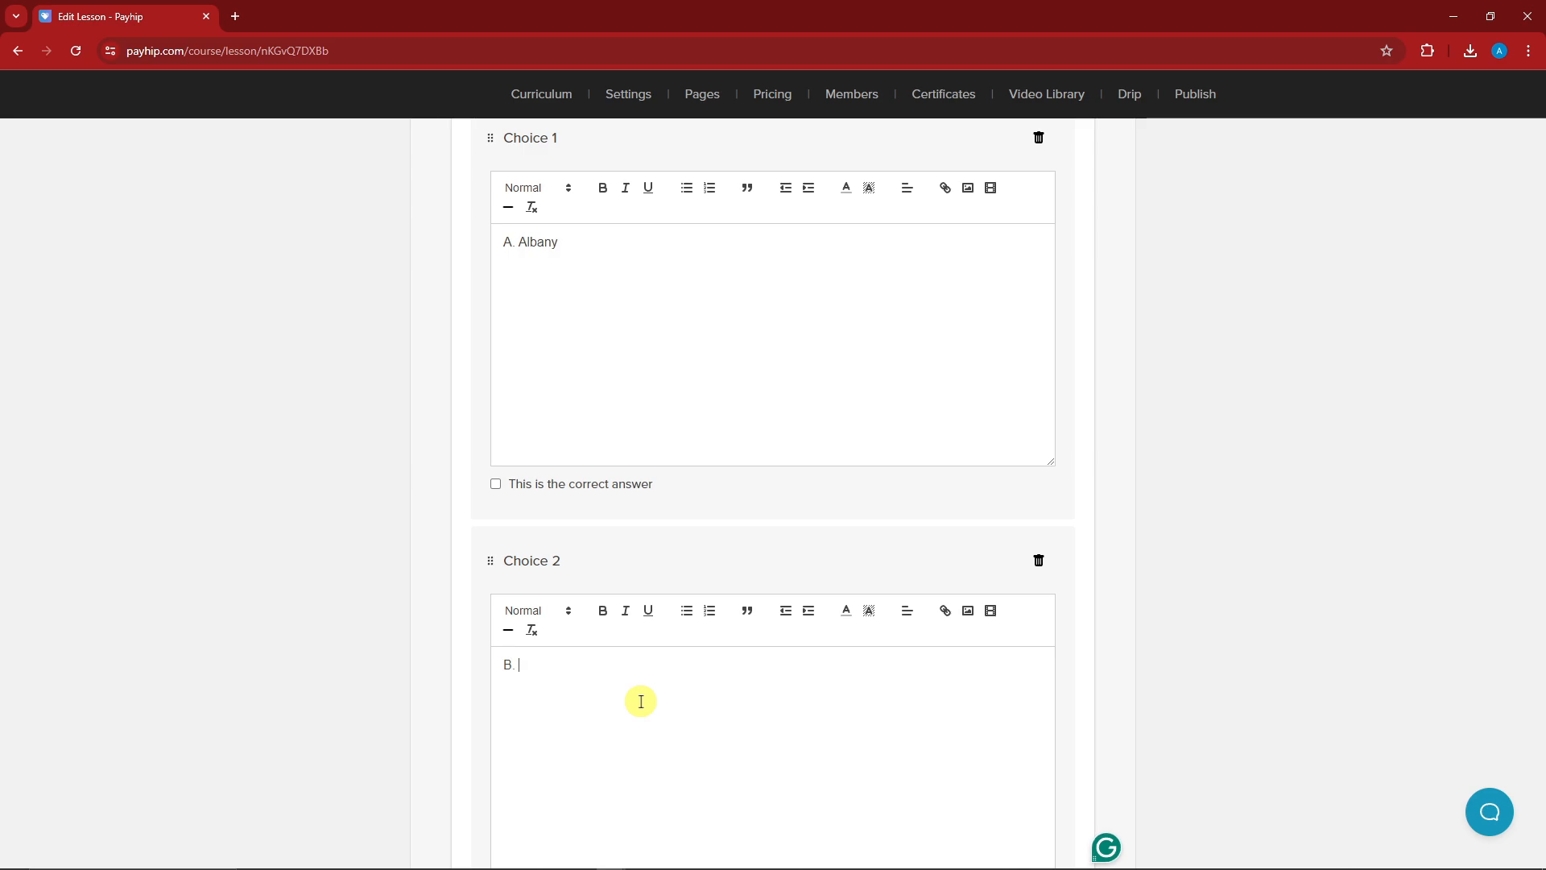
pyautogui.write('Los Angeles')
# Enter "C. Mexico" in the question's explanation text.
pyautogui.scroll(-9, 653, 699)
pyautogui.click(714, 400)
pyautogui.write('C')
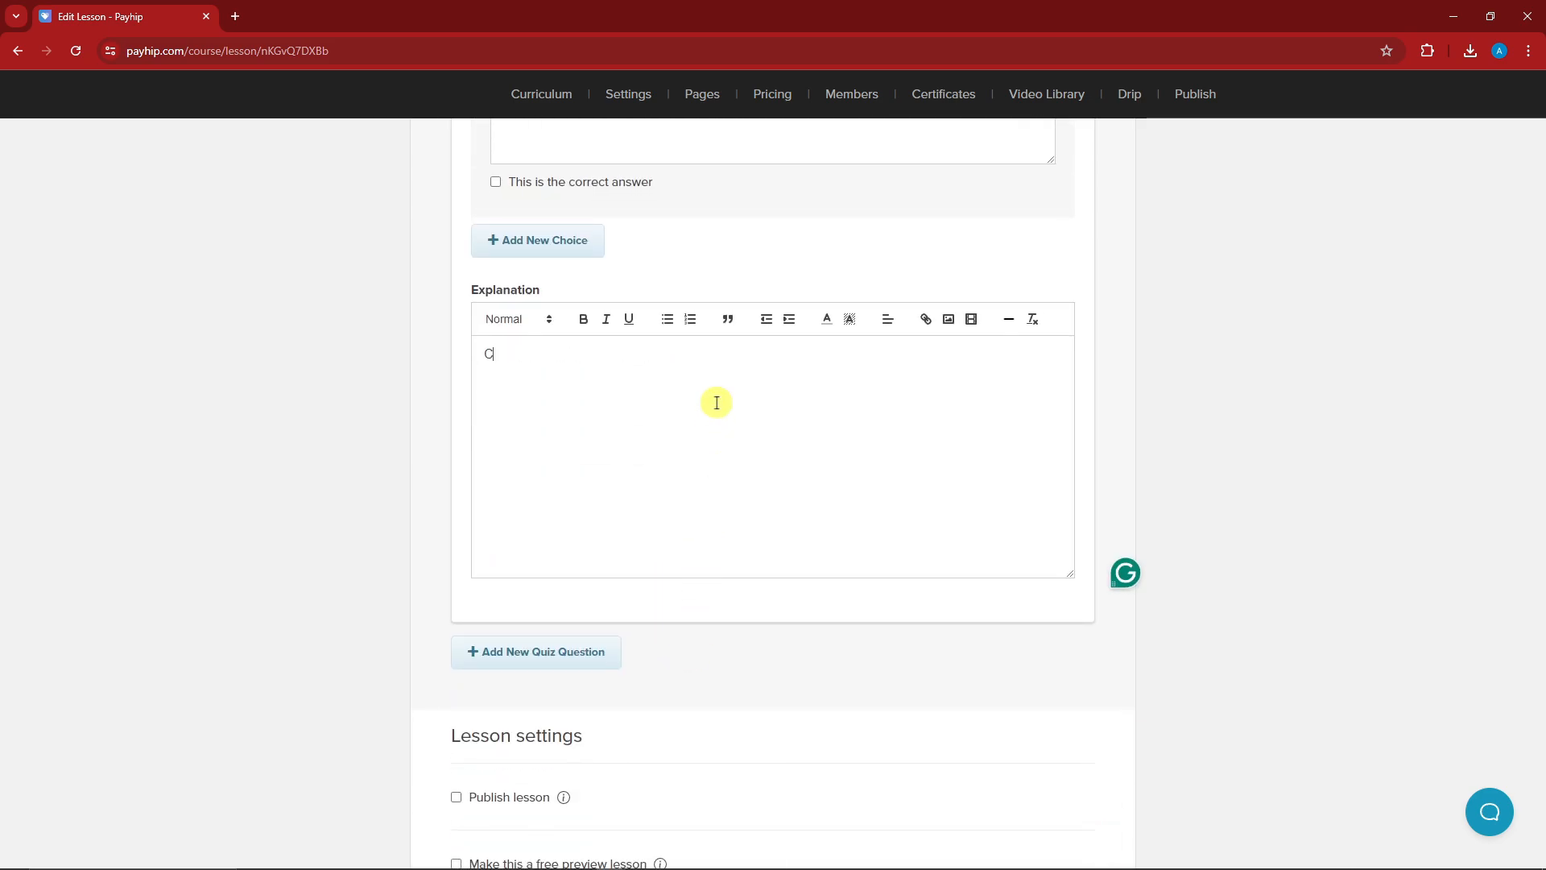
pyautogui.write('. Miami')
pyautogui.press('BackSpace')
pyautogui.press('BackSpace')
pyautogui.press('BackSpace')
pyautogui.press('BackSpace')
pyautogui.press('BackSpace')
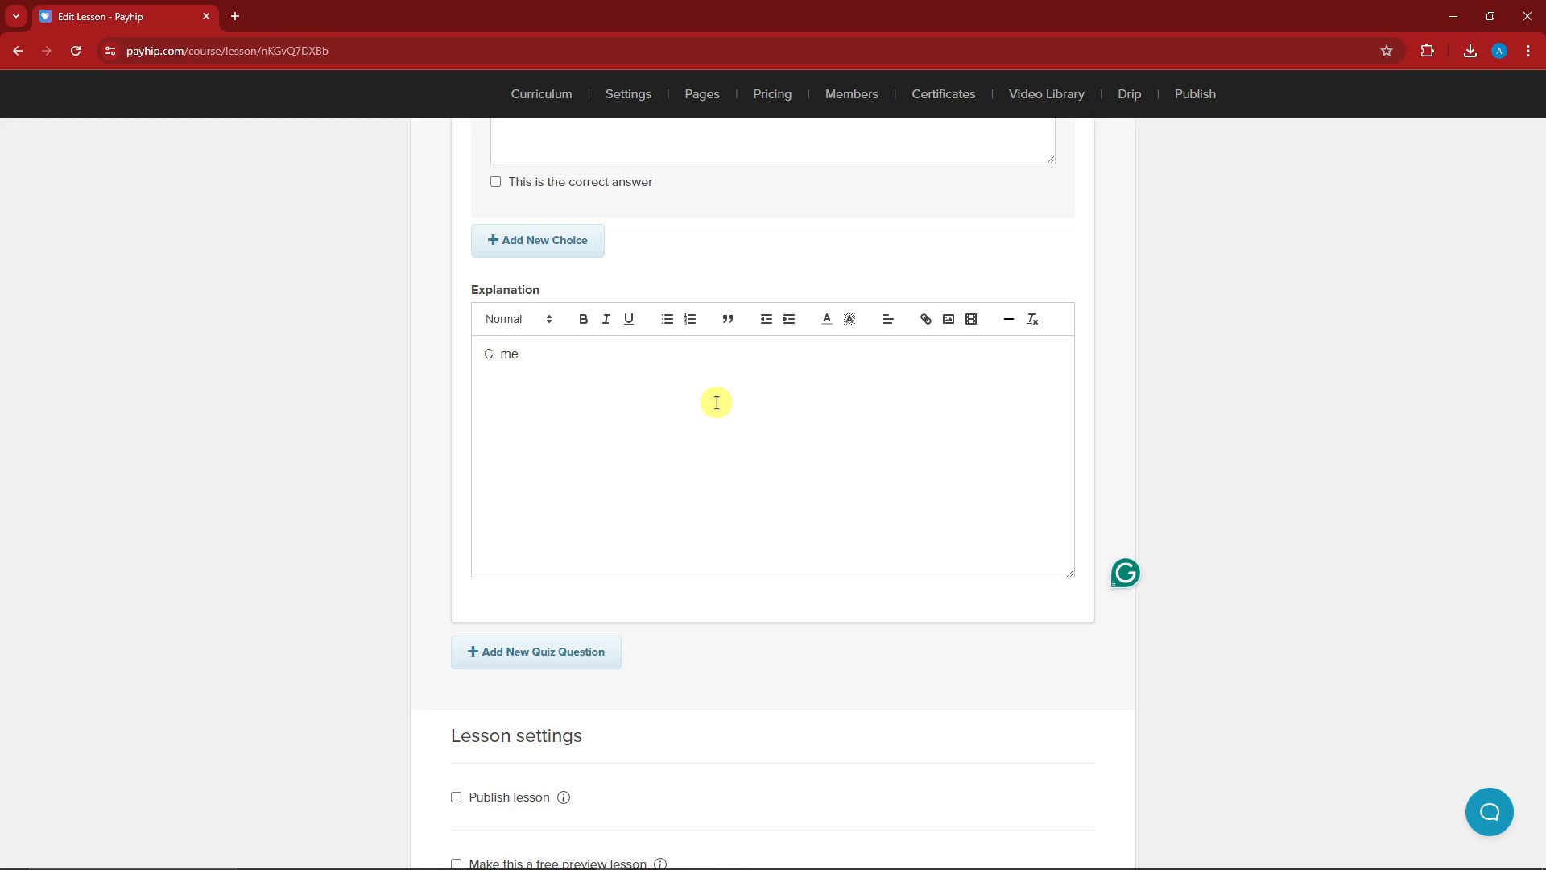
pyautogui.write('Mexico')
pyautogui.scroll(-7, 649, 596)
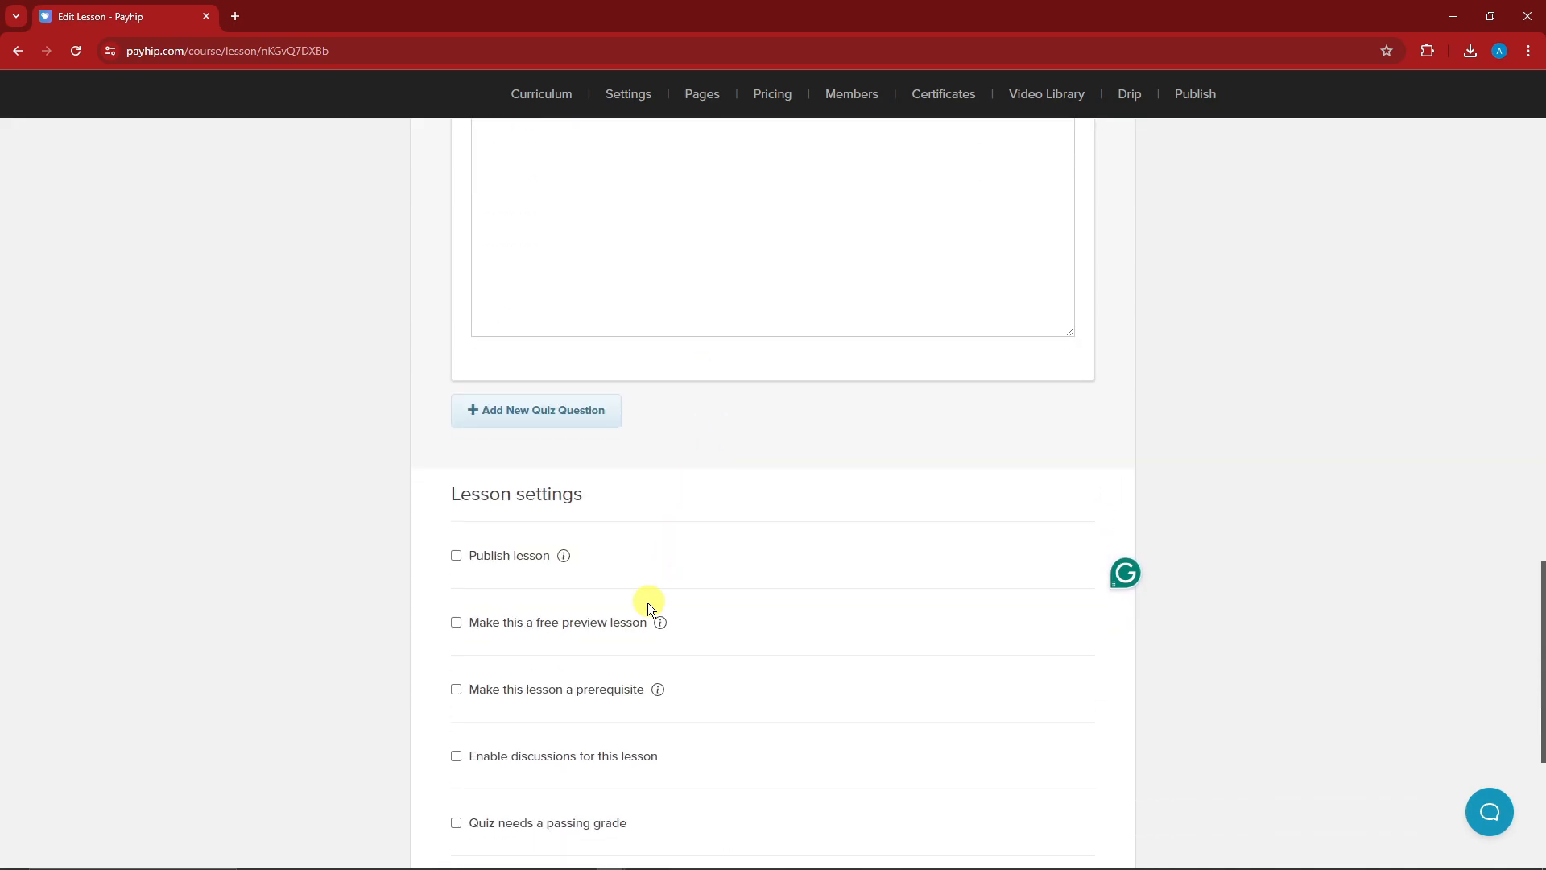
# Replace "Mexico" with "Brooklyn" in the explanation text.
pyautogui.scroll(9, 625, 587)
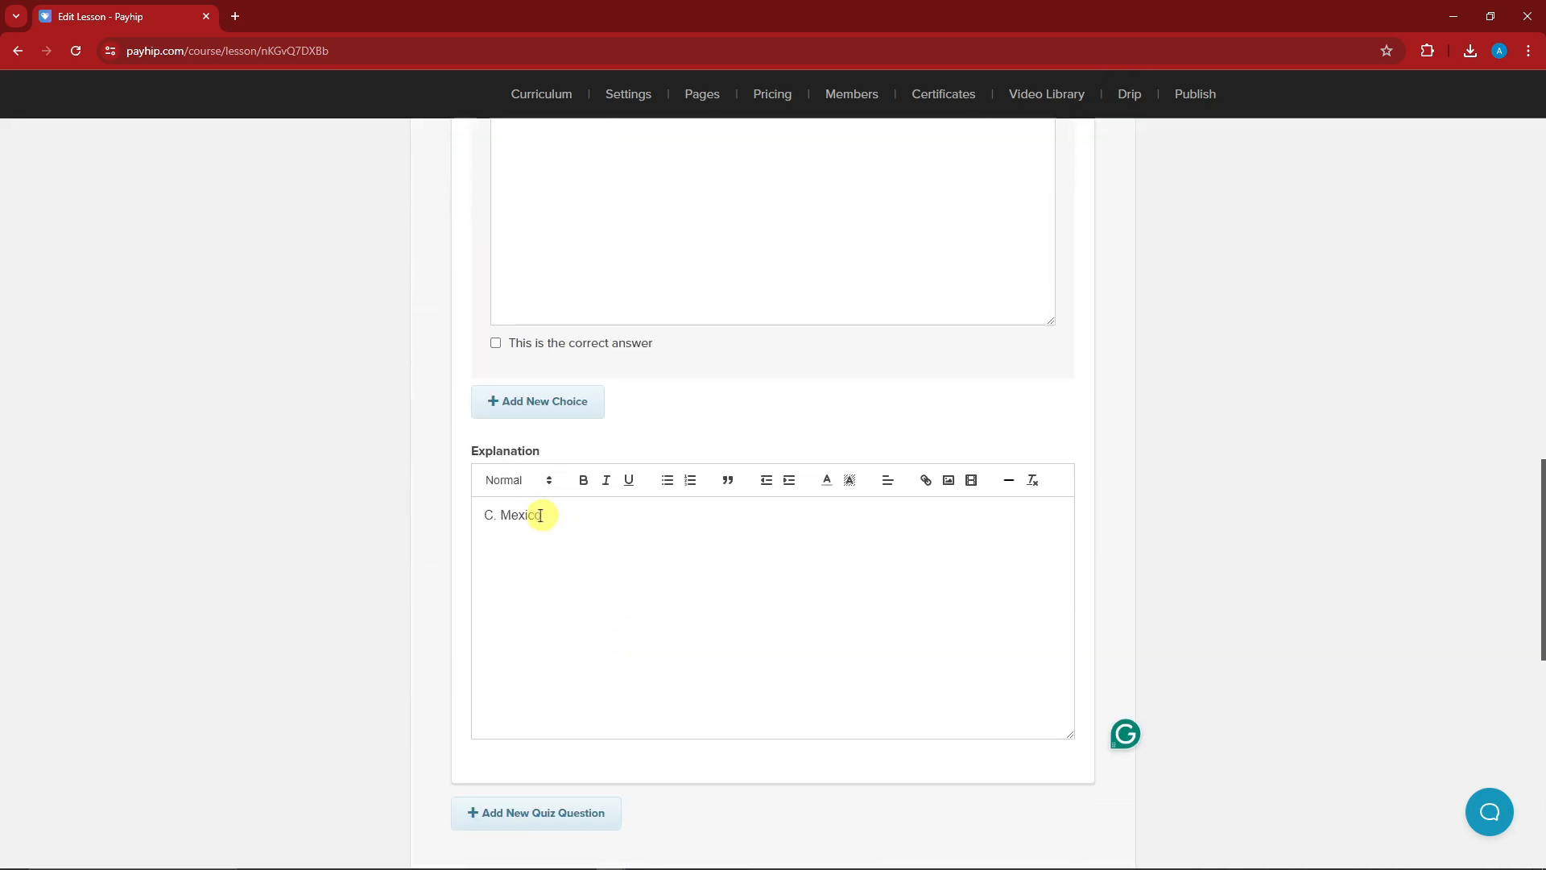
pyautogui.moveTo(544, 514); pyautogui.dragTo(500, 516)
pyautogui.write('Bro')
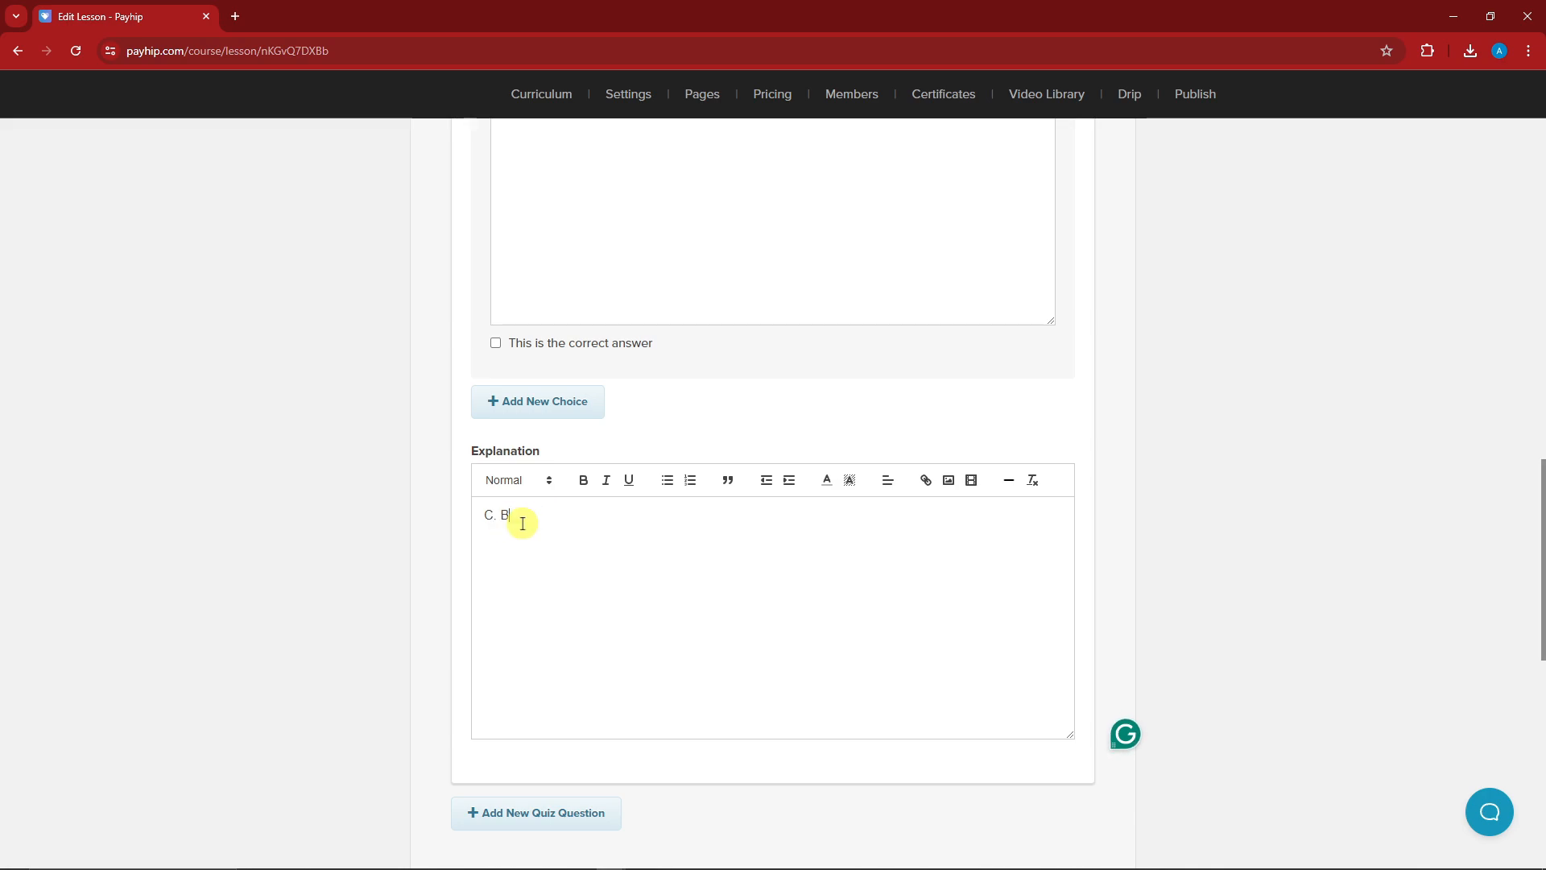
pyautogui.press('BackSpace')
pyautogui.press('BackSpace')
pyautogui.write('rook')
pyautogui.scroll(-2, 701, 636)
pyautogui.scroll(1, 693, 618)
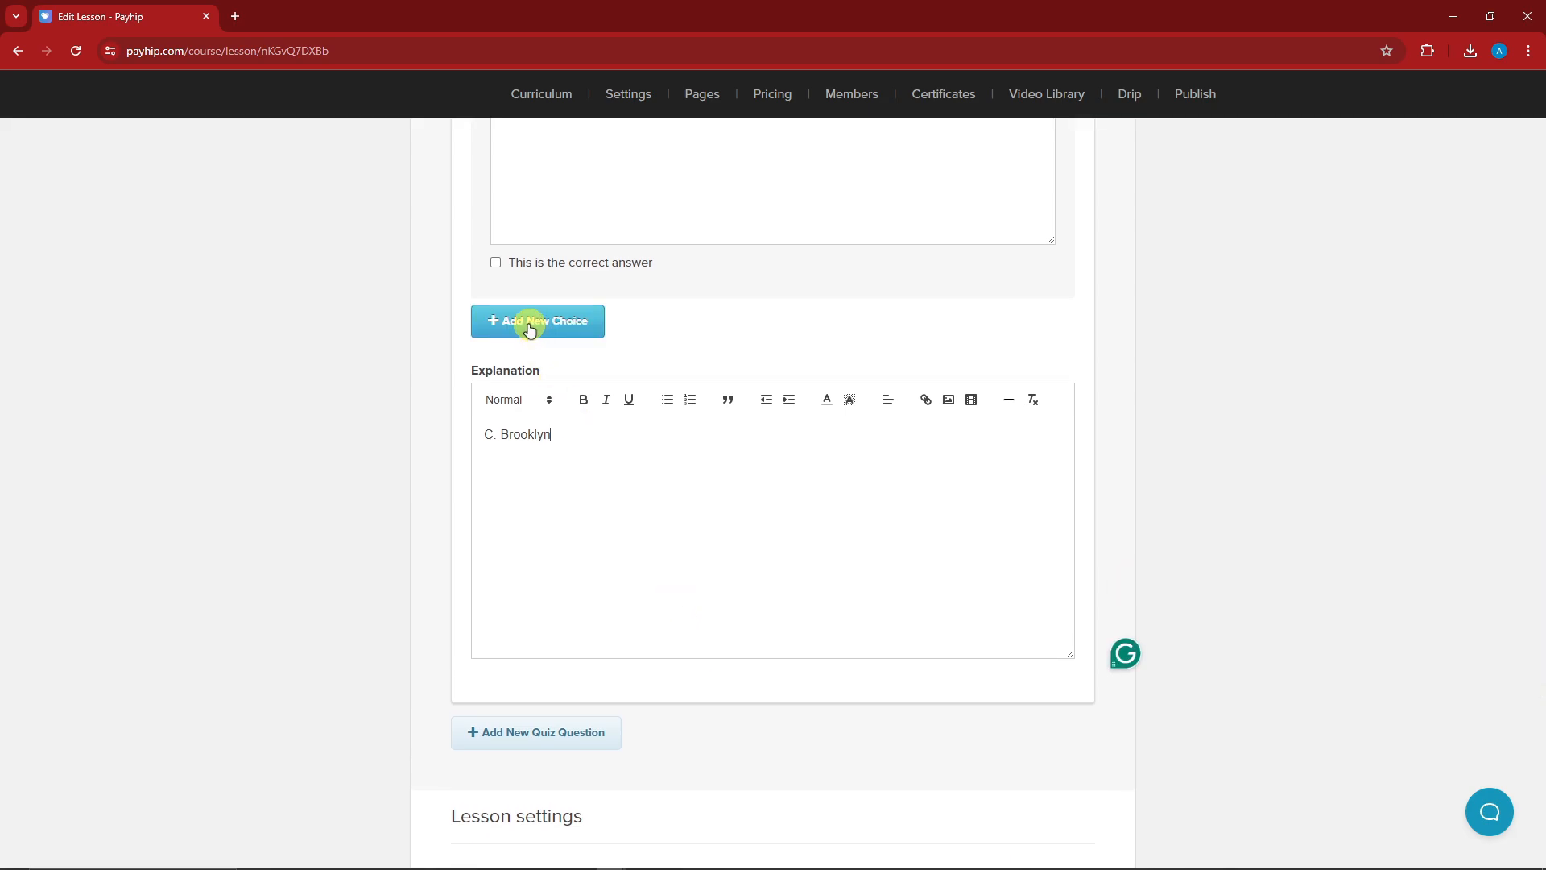
# Mark the Albany choice as the correct answer and save the quiz lesson.
pyautogui.scroll(8, 600, 538)
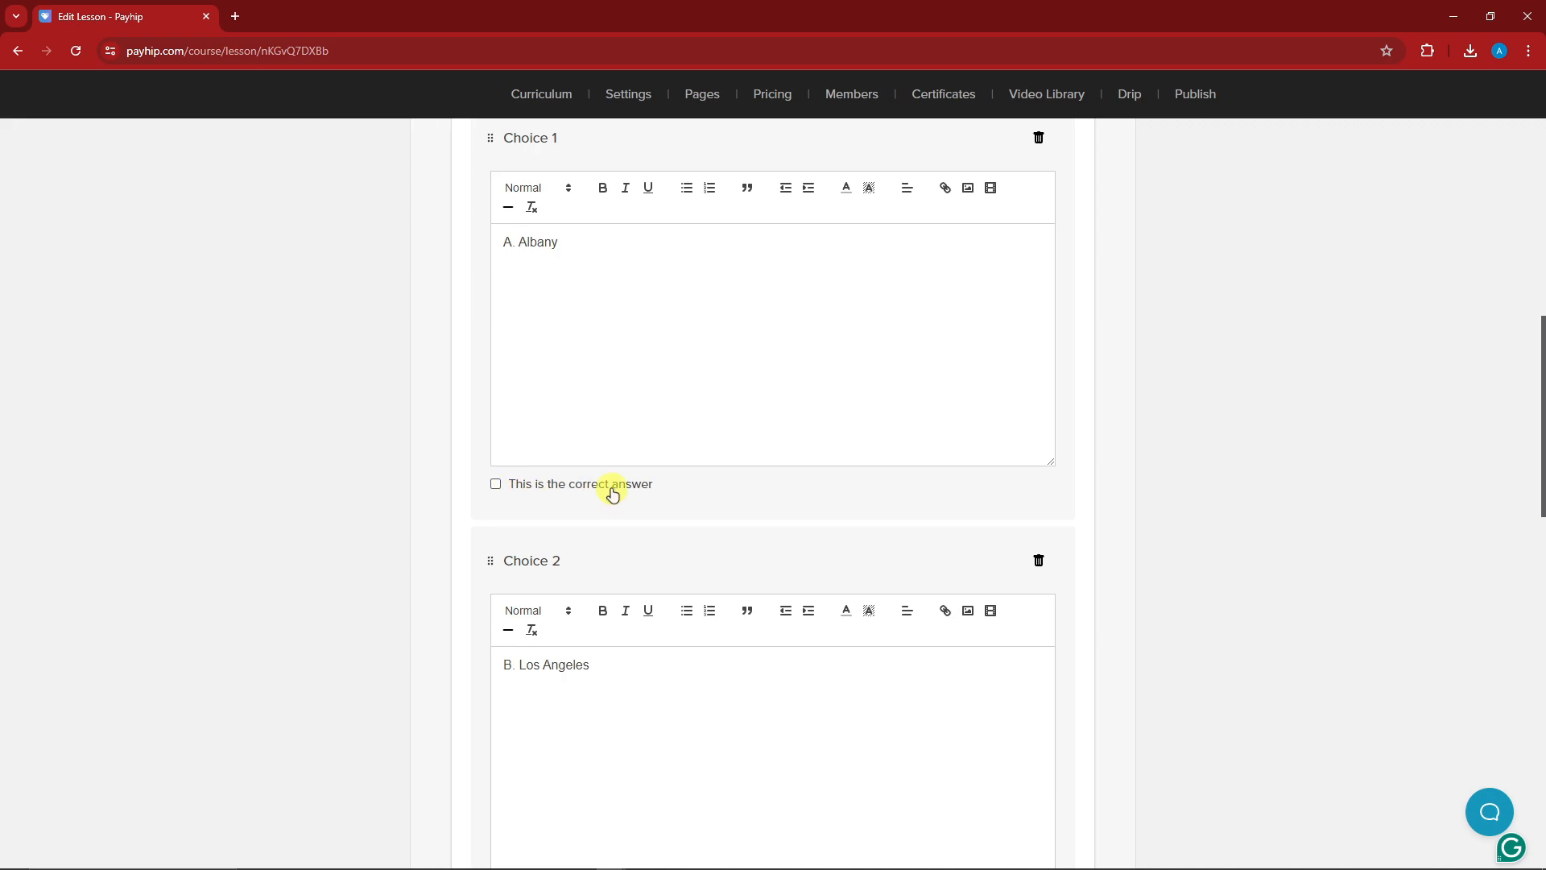
pyautogui.click(505, 488)
pyautogui.scroll(-16, 623, 387)
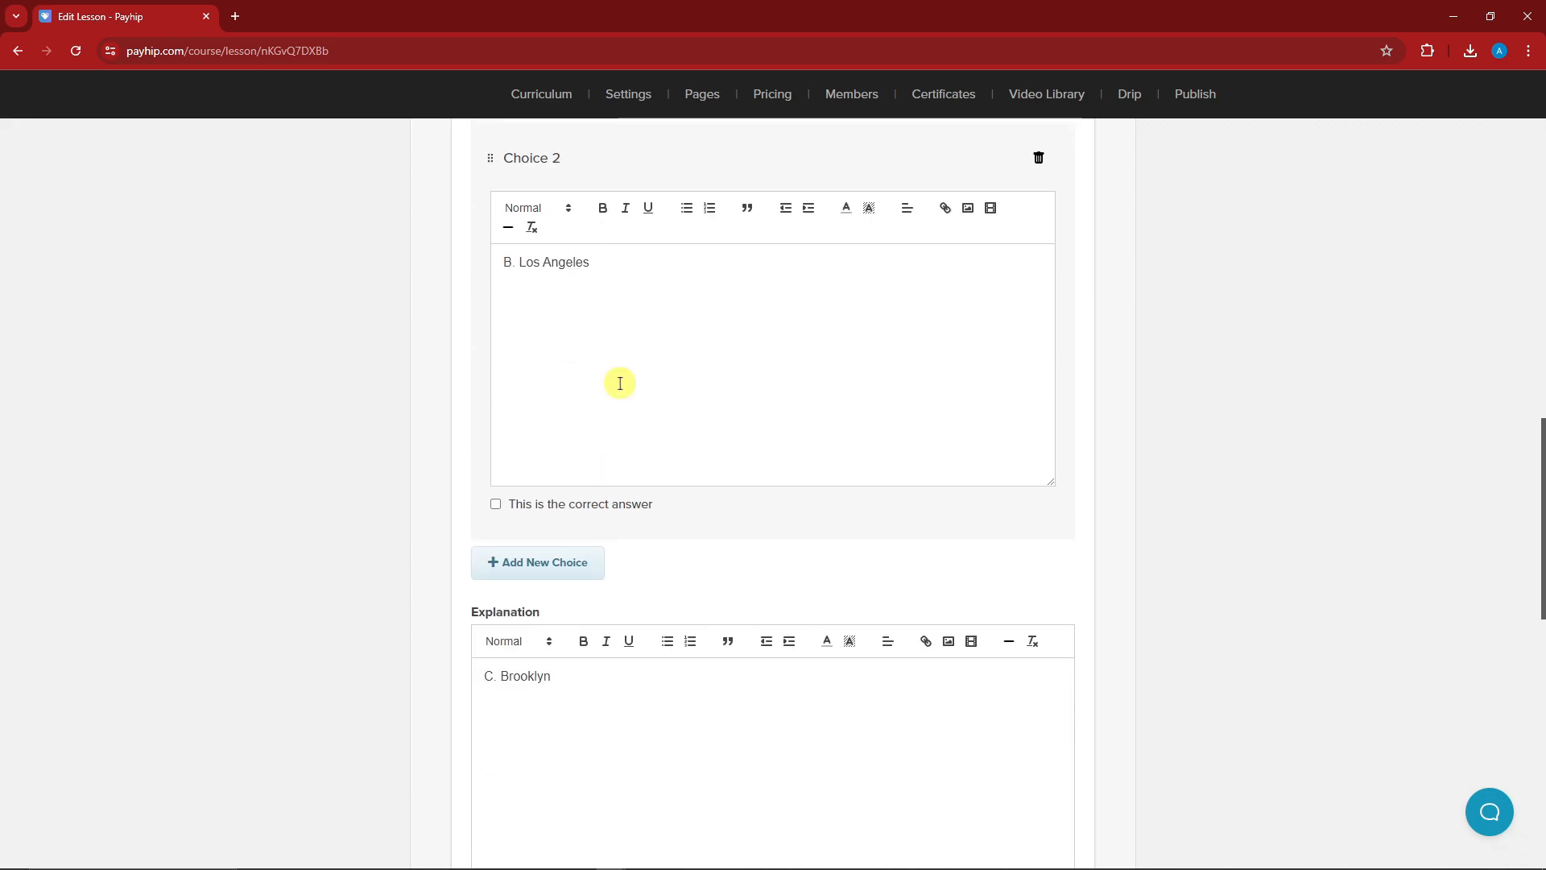
pyautogui.scroll(-1, 570, 490)
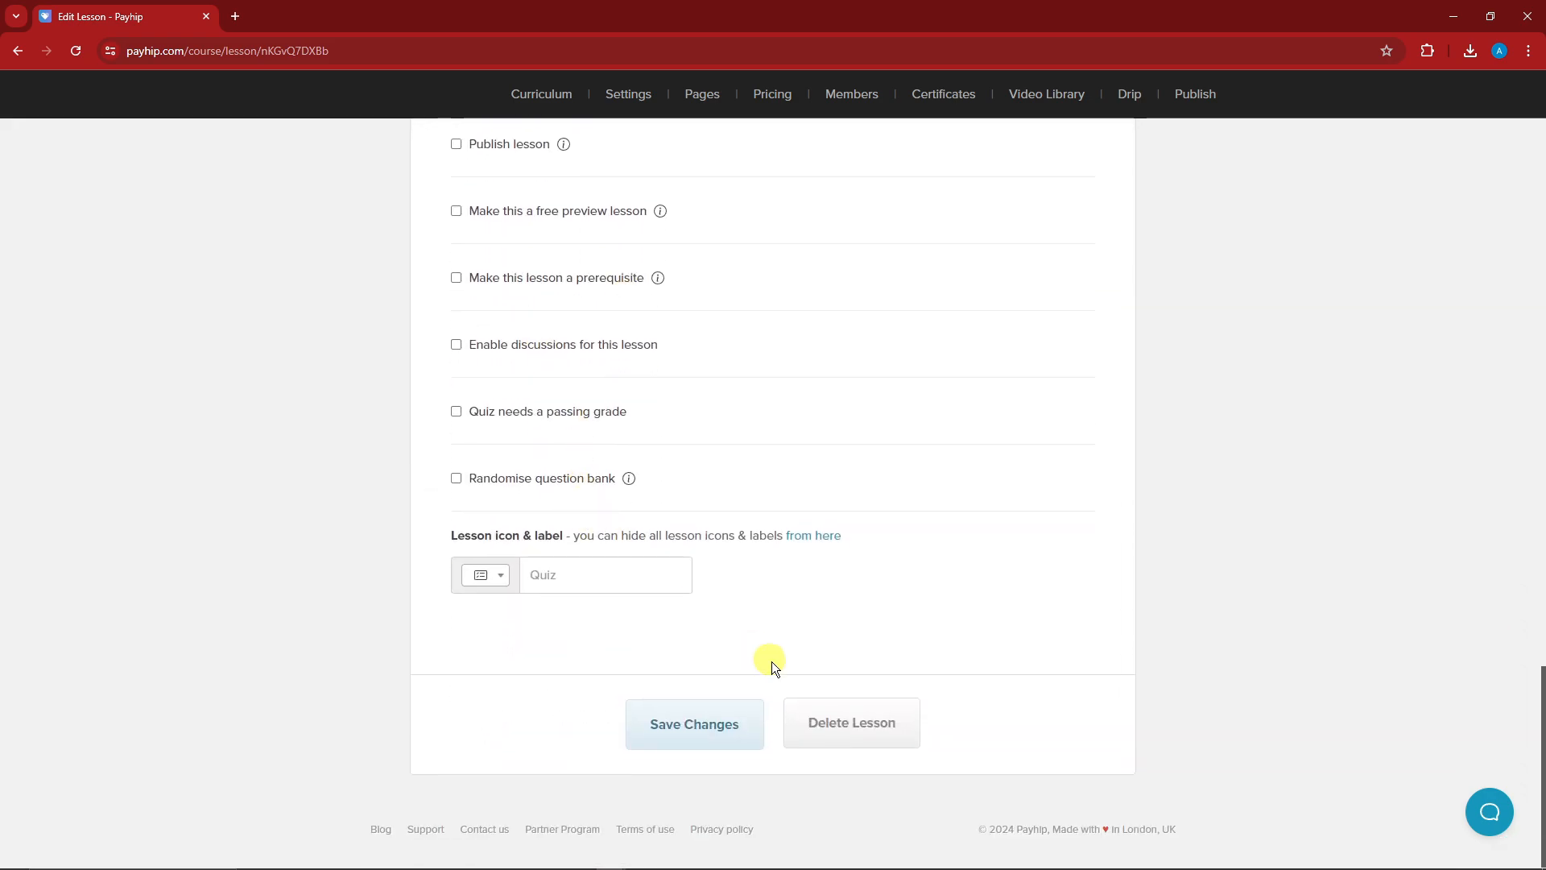
pyautogui.click(704, 724)
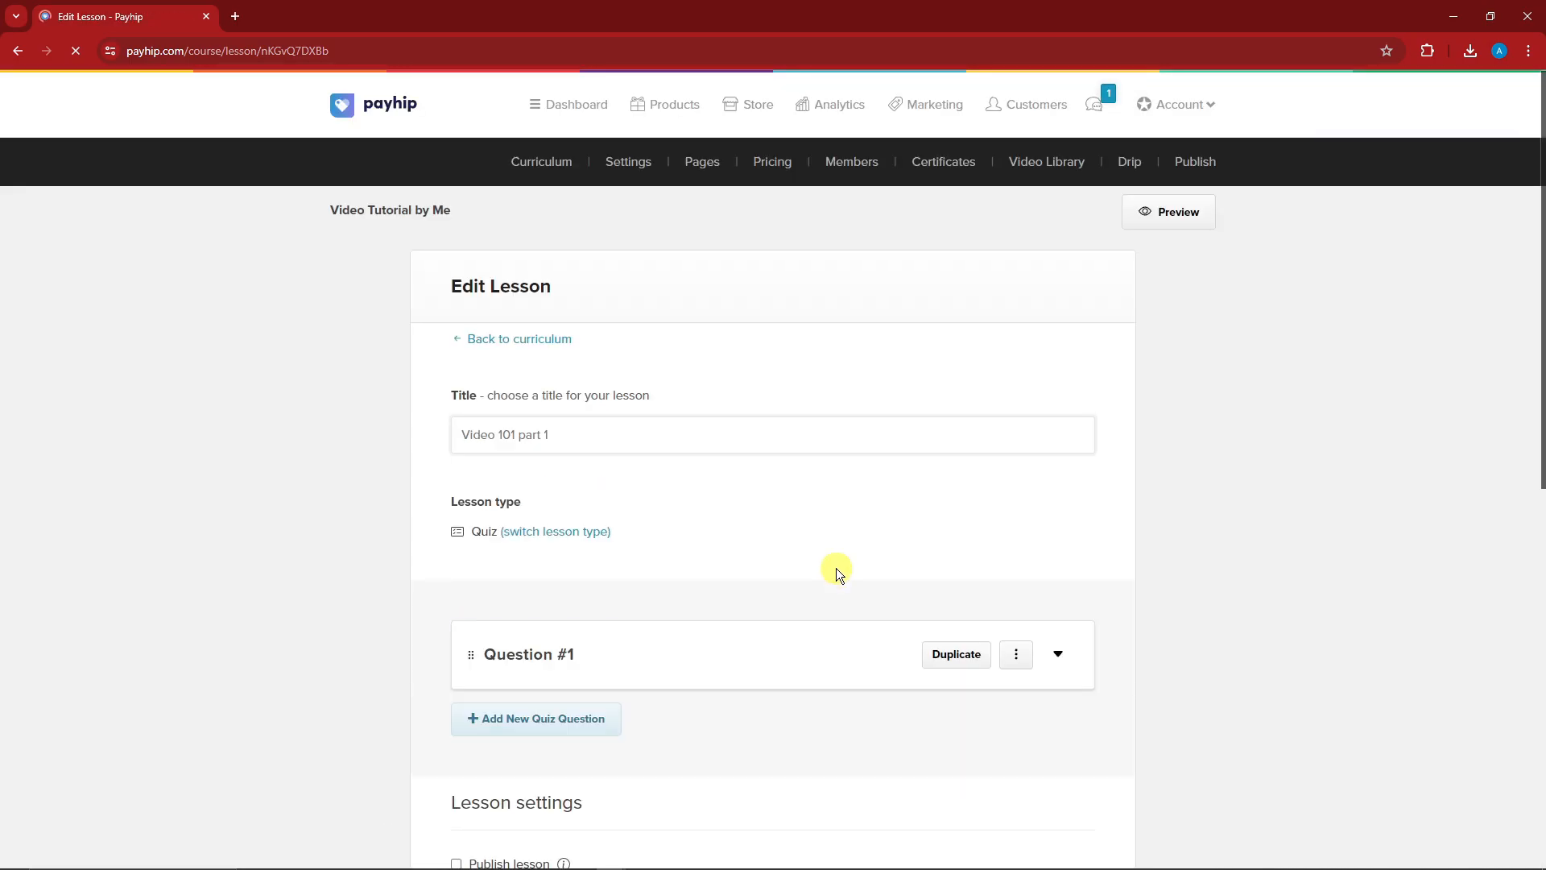
# Preview the course, submit "A. Albany" in the Video 101 part 1 quiz, check the feedback and leave the preview.
pyautogui.click(1169, 212)
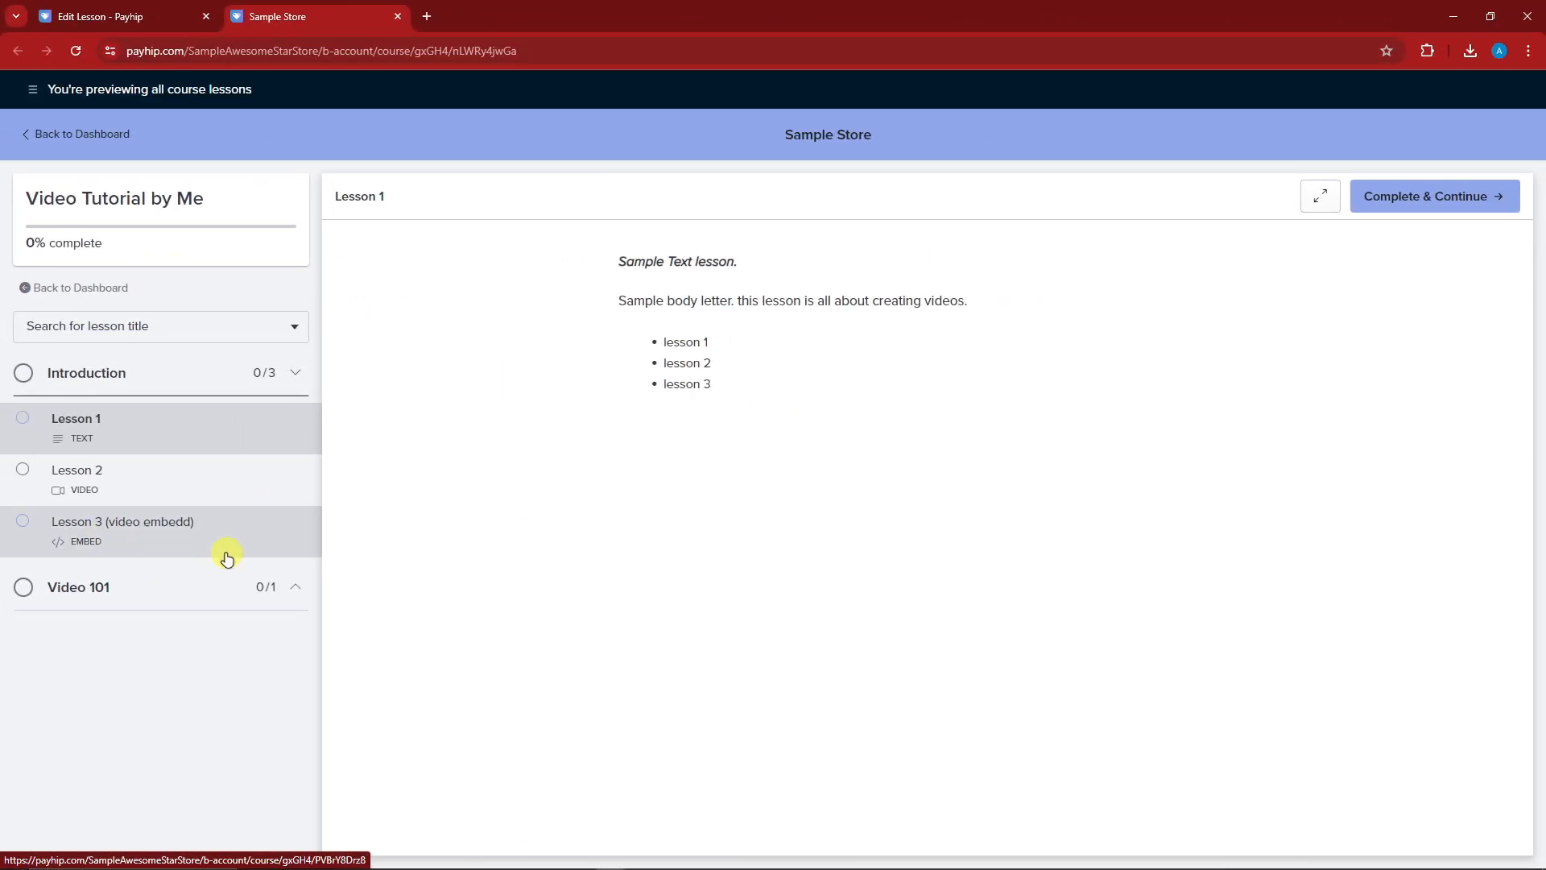
pyautogui.click(159, 594)
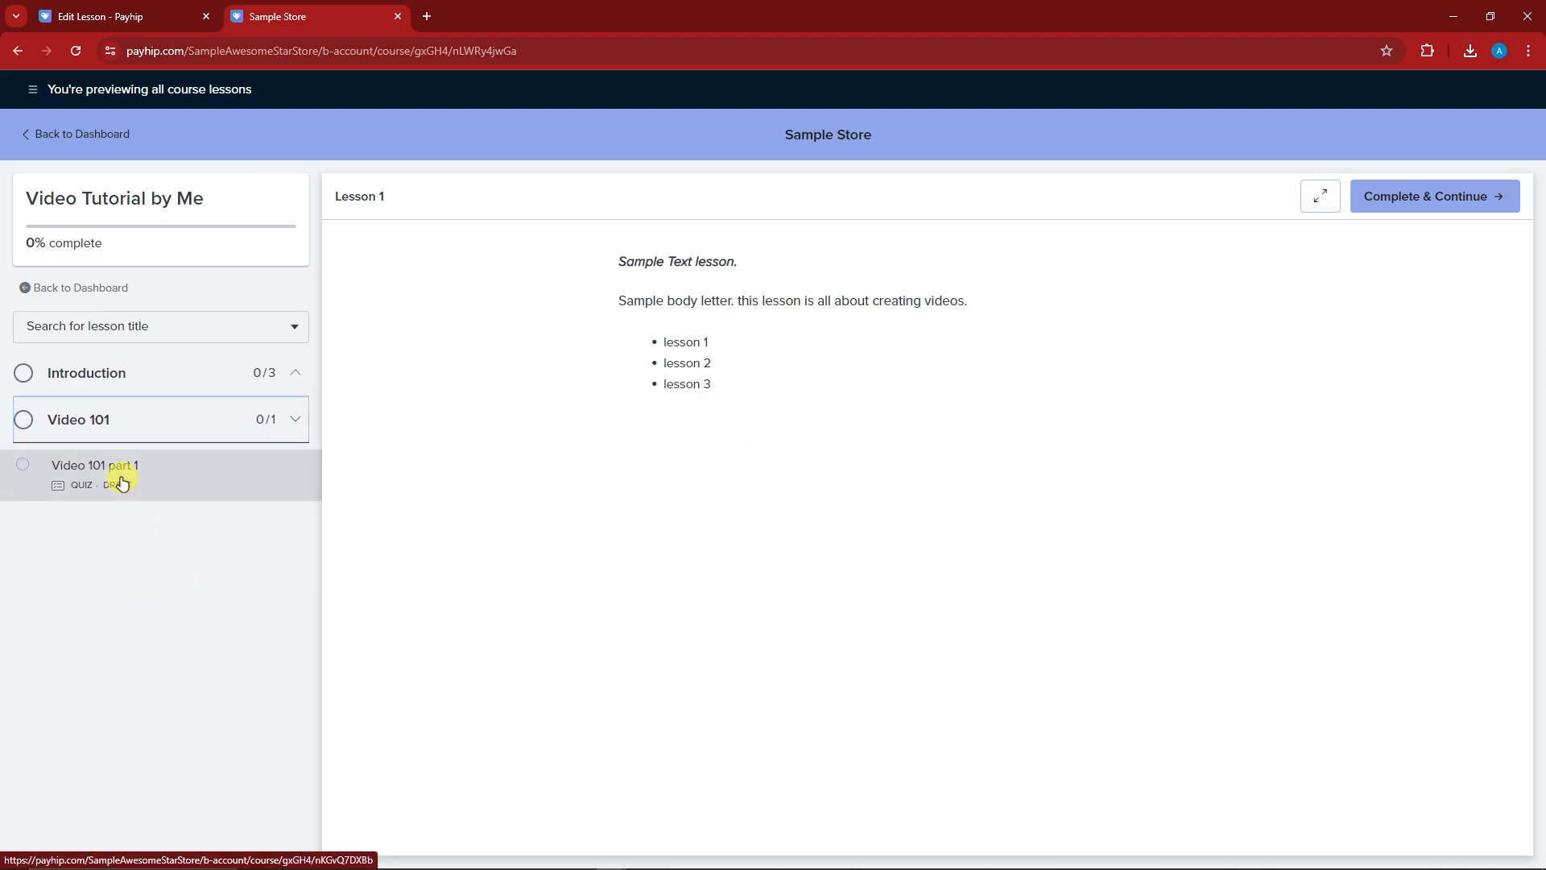
pyautogui.click(121, 477)
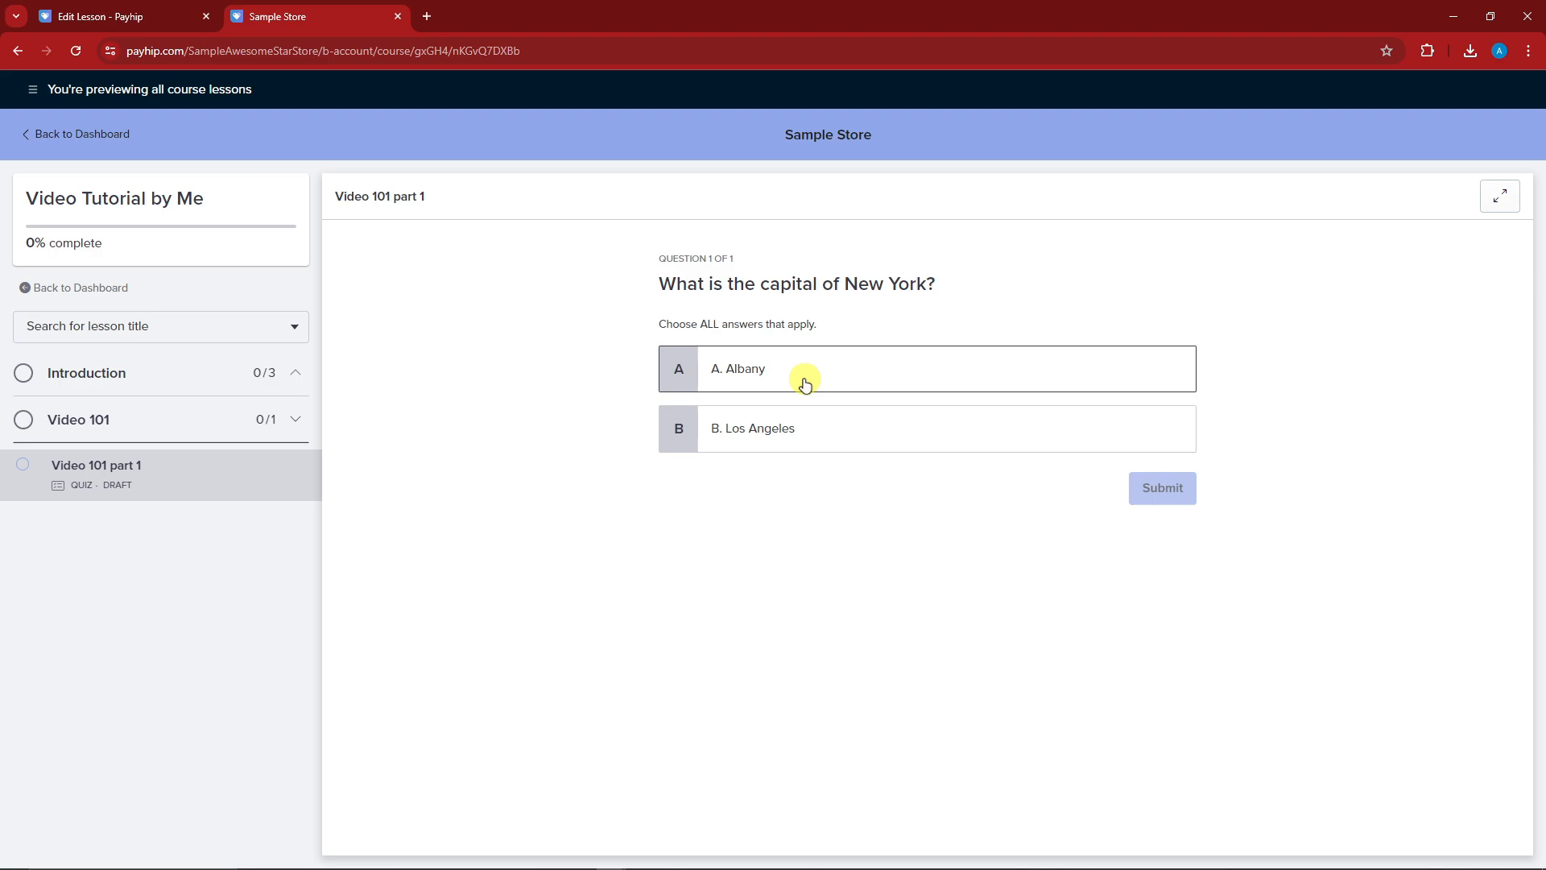
pyautogui.click(729, 377)
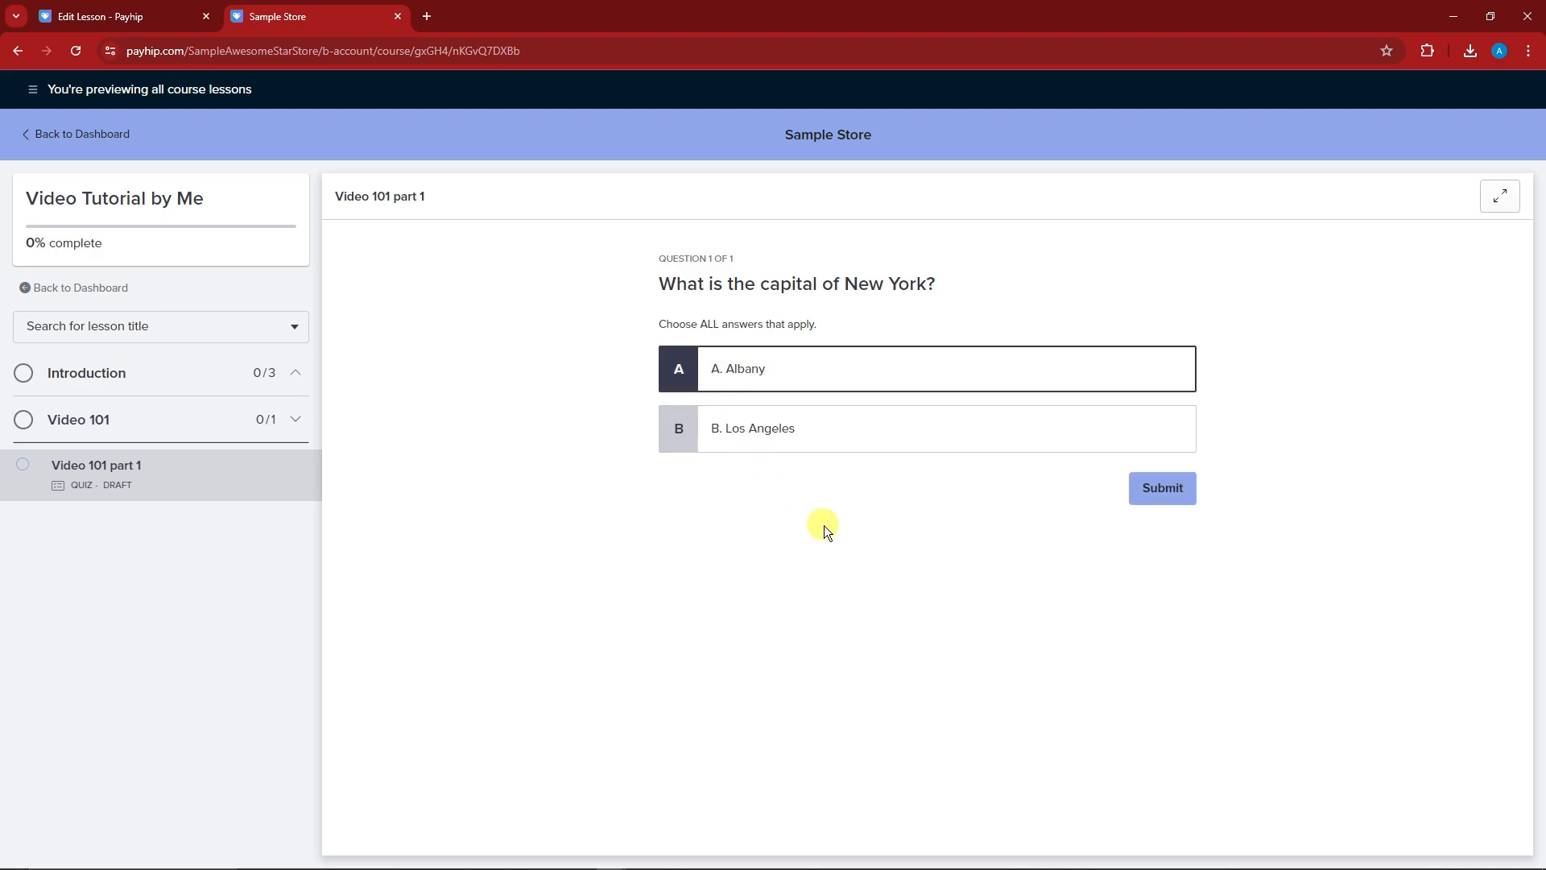
pyautogui.click(1142, 487)
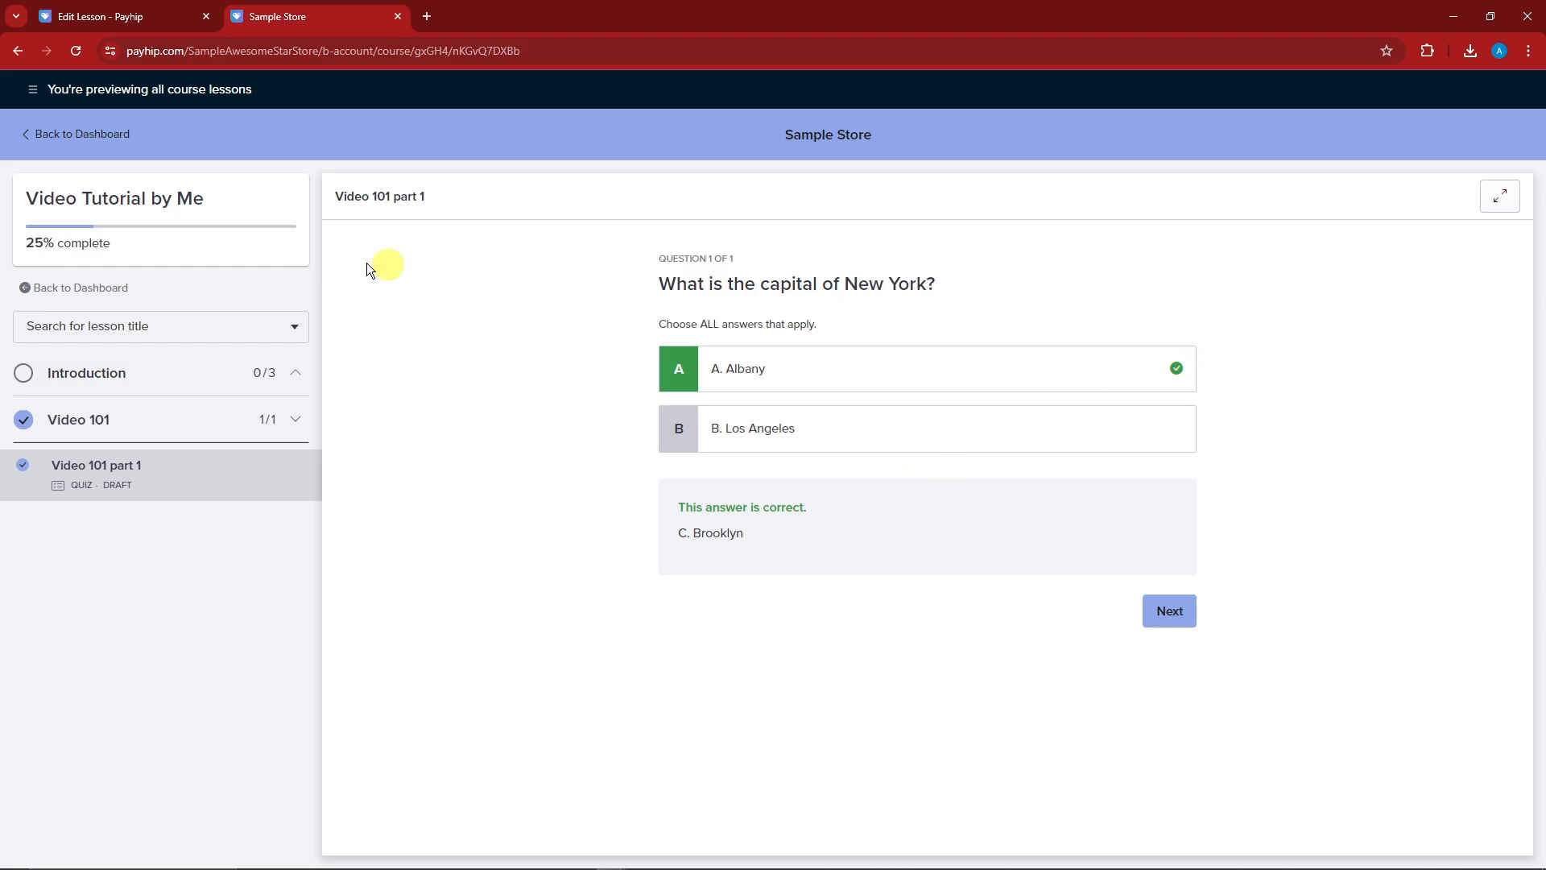
pyautogui.click(48, 137)
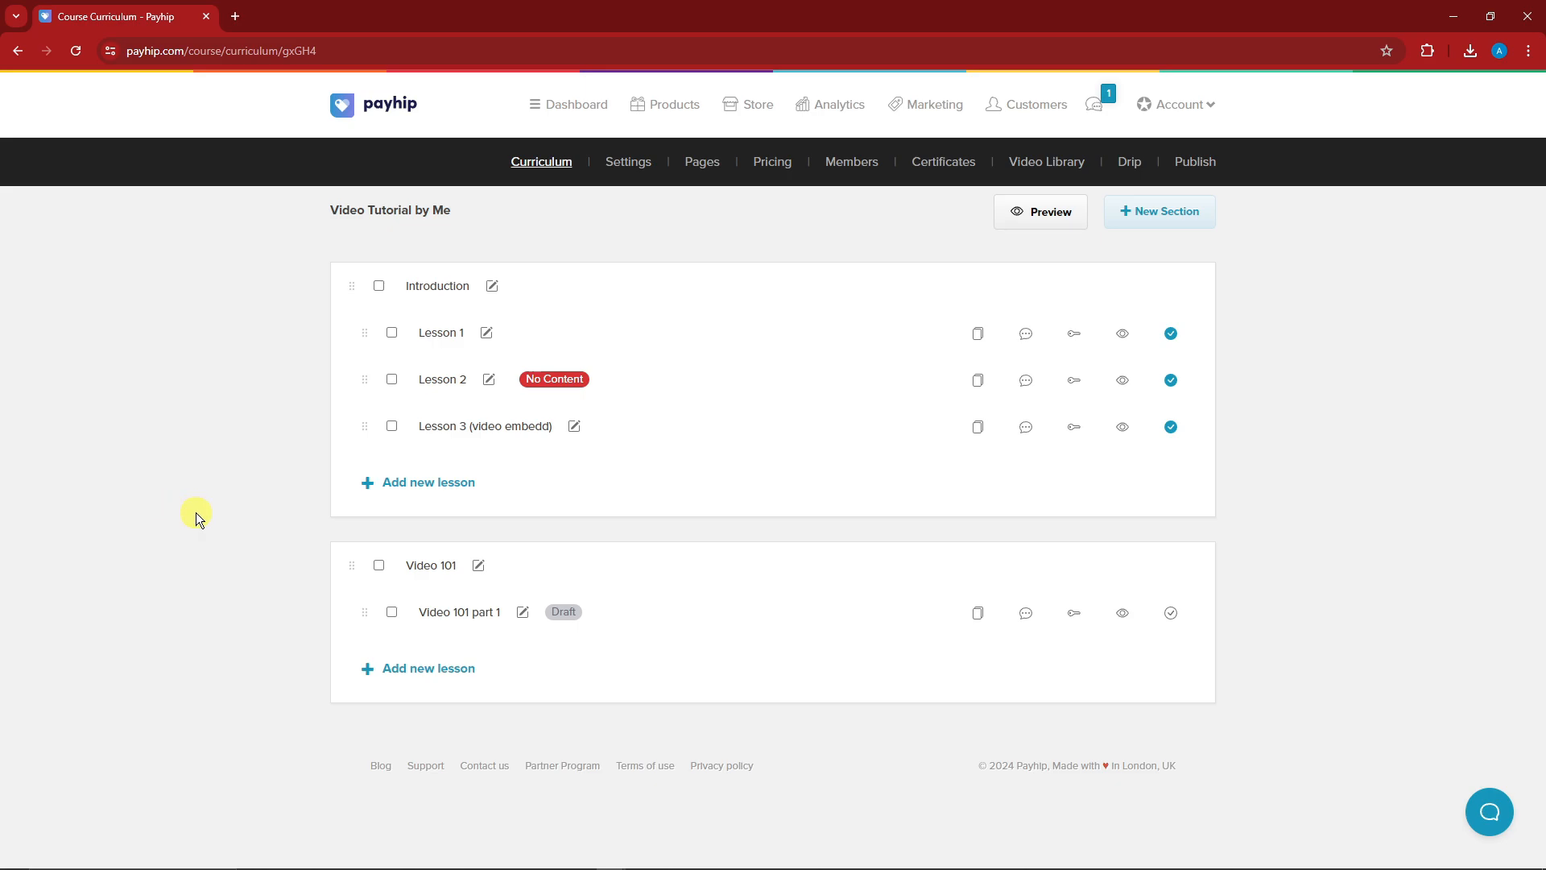
# Select Lesson 1 and Lesson 2 and try the bulk published setting, switching them to draft and back to published.
pyautogui.click(392, 333)
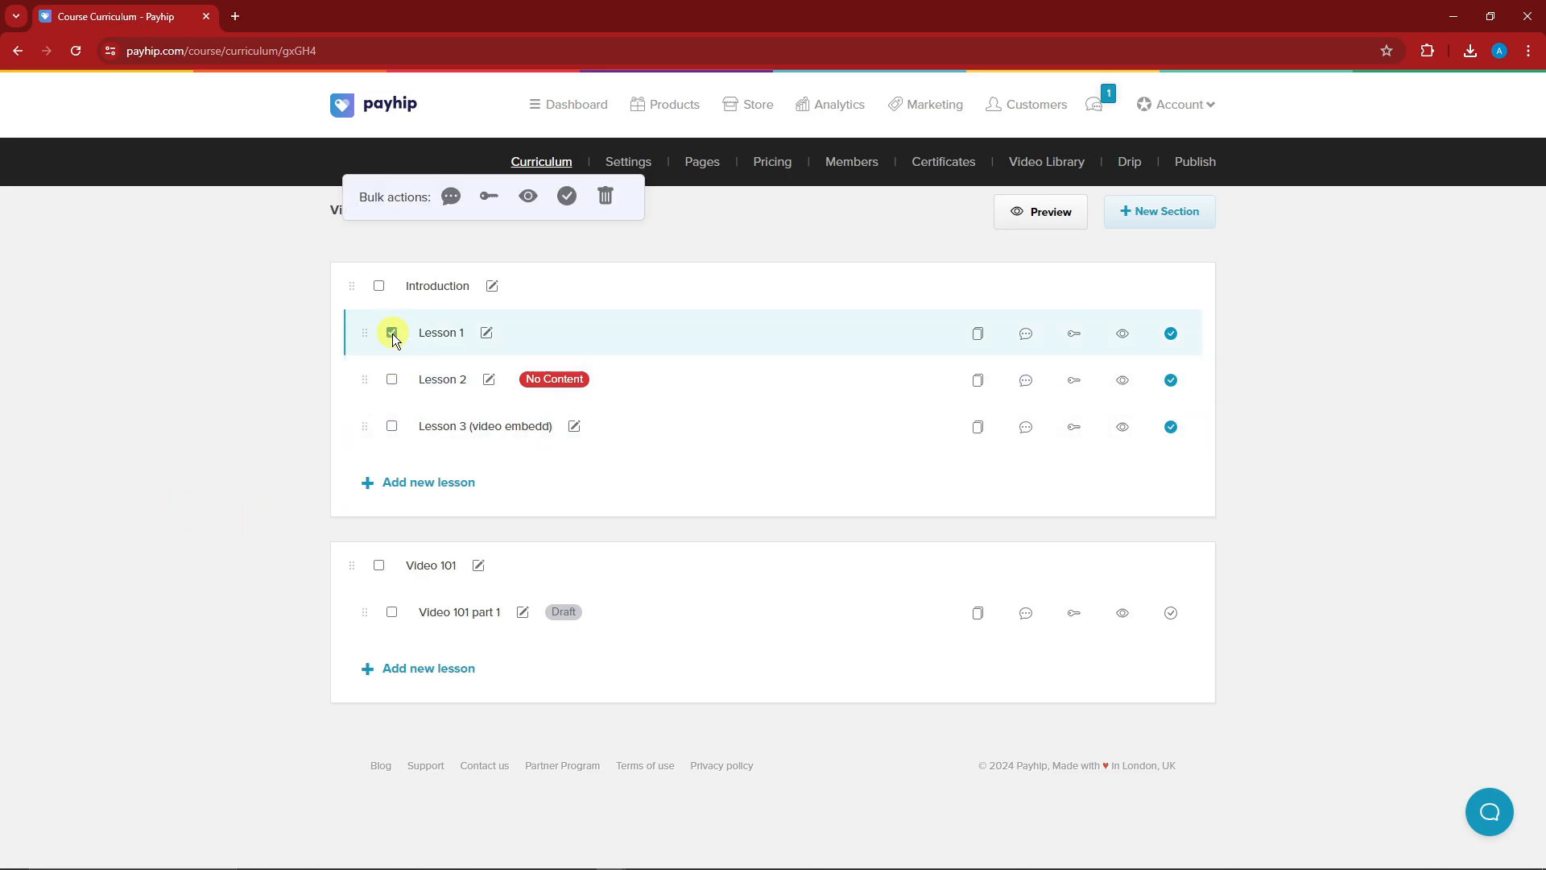
pyautogui.click(392, 379)
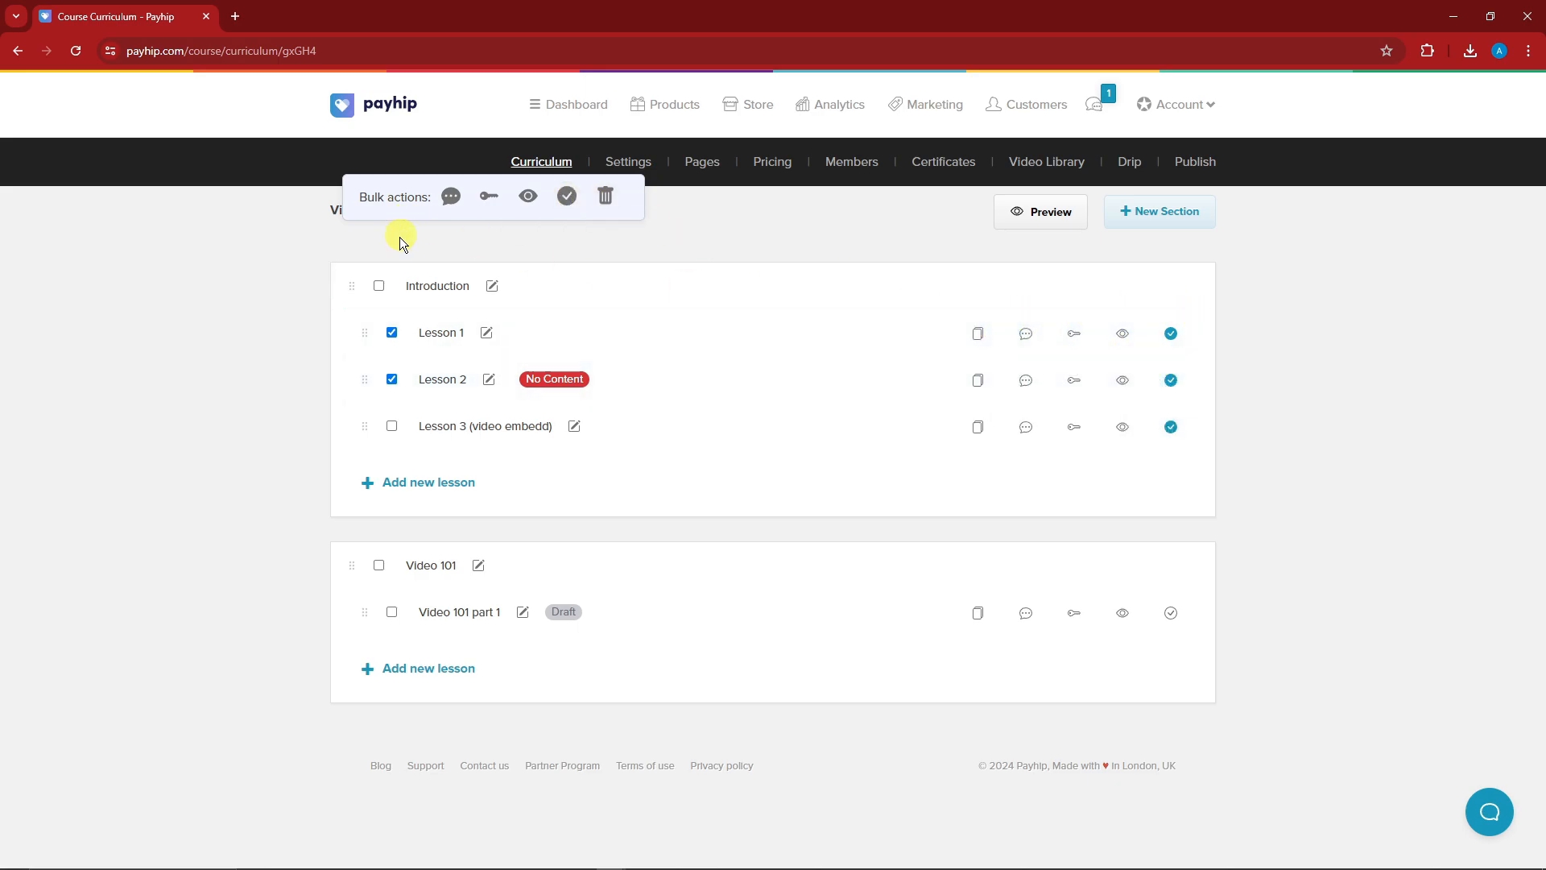
pyautogui.click(566, 196)
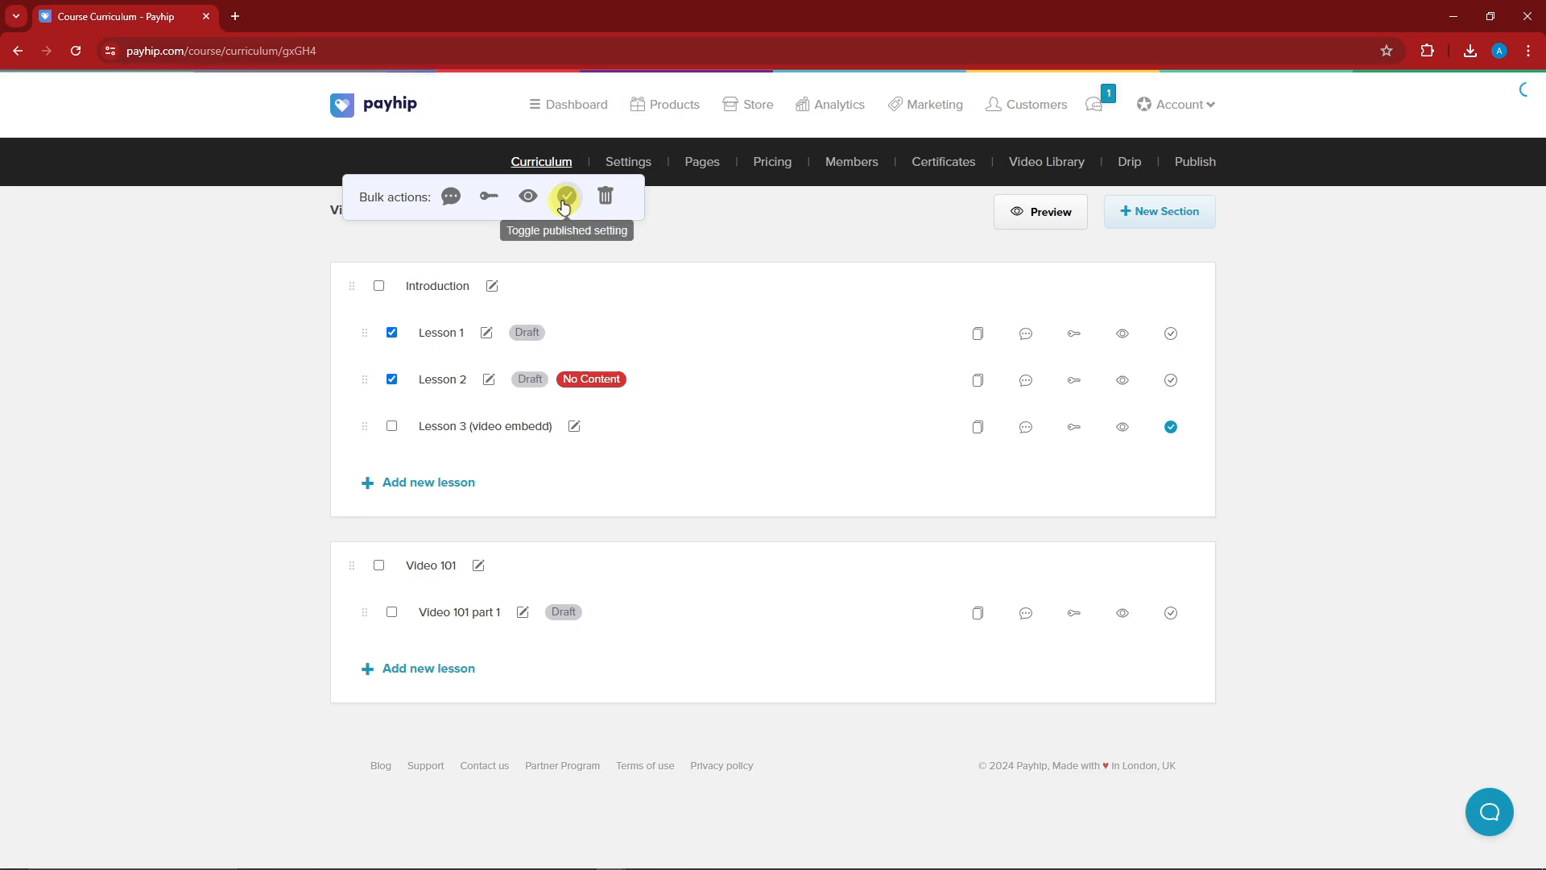
pyautogui.click(566, 196)
pyautogui.click(566, 197)
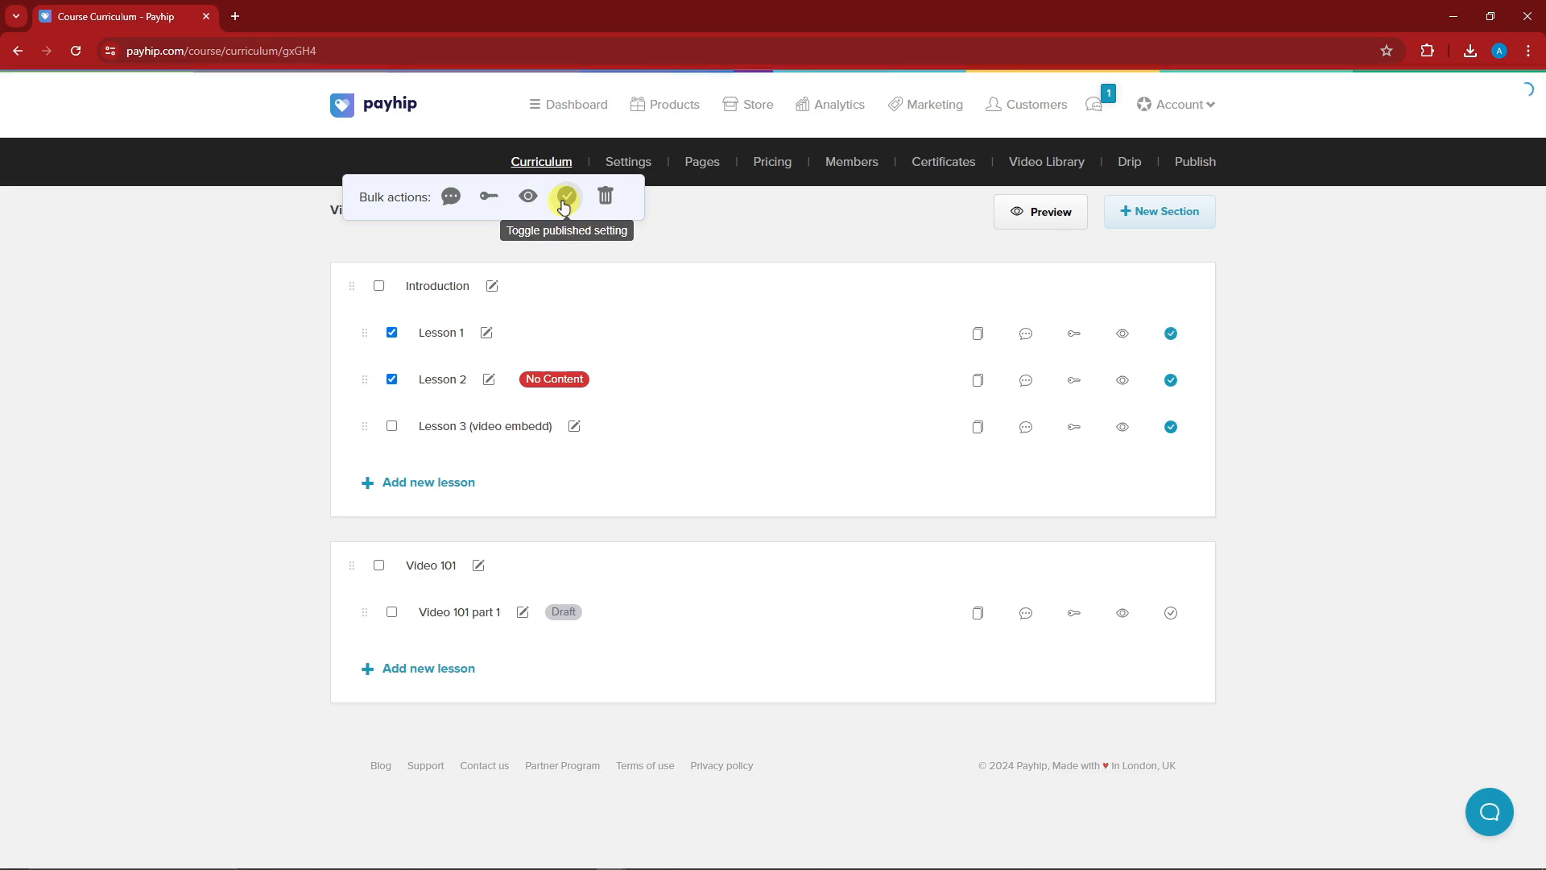
pyautogui.click(566, 197)
pyautogui.click(566, 196)
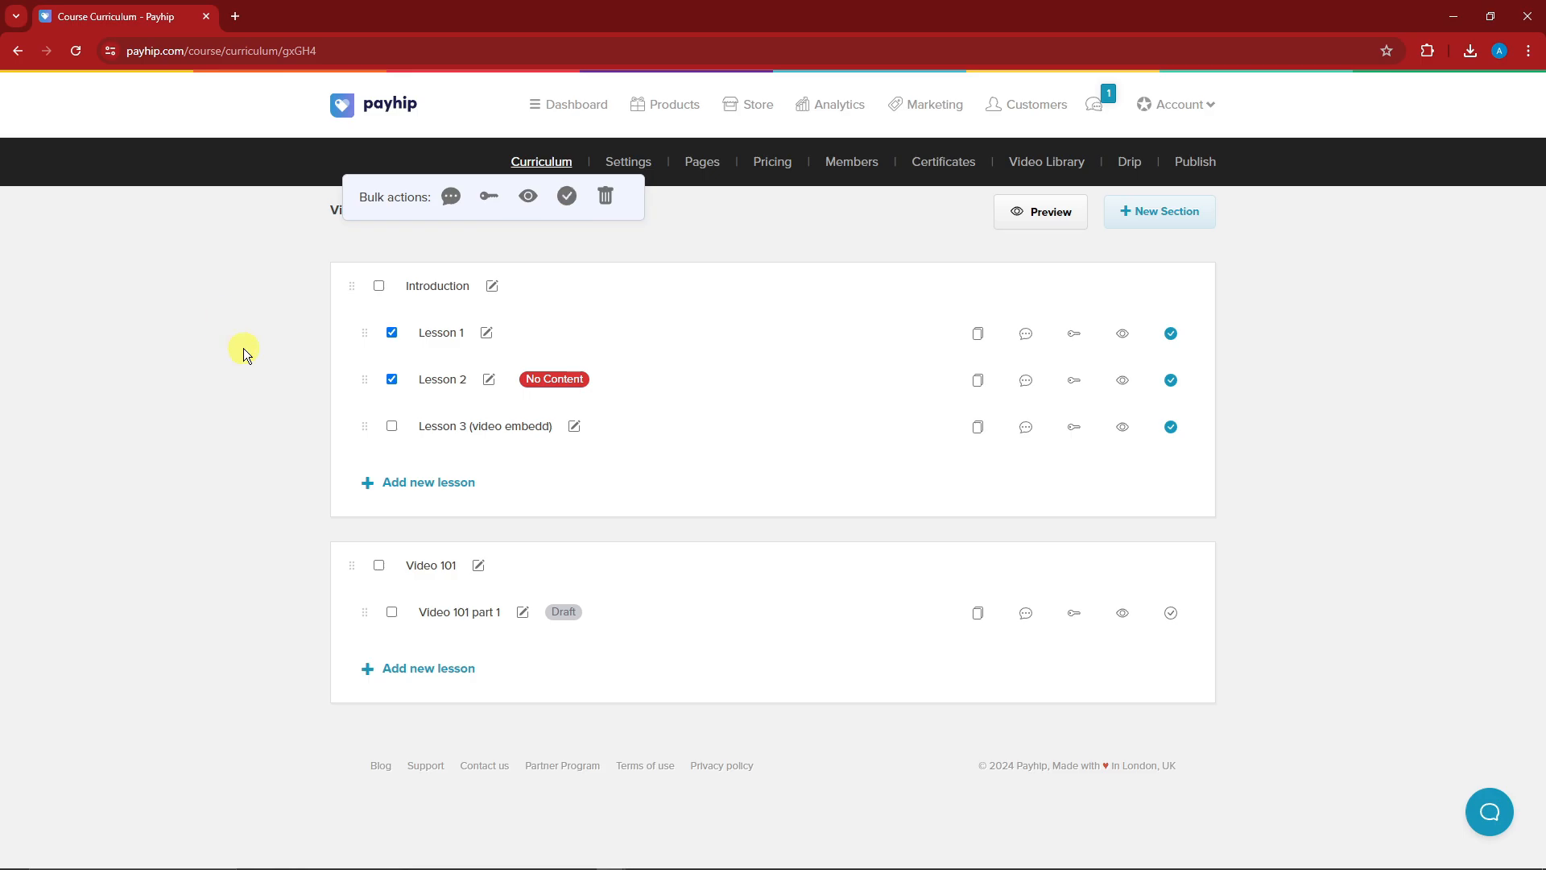
# Open Lesson 2 for editing and return to the course curriculum.
pyautogui.click(392, 333)
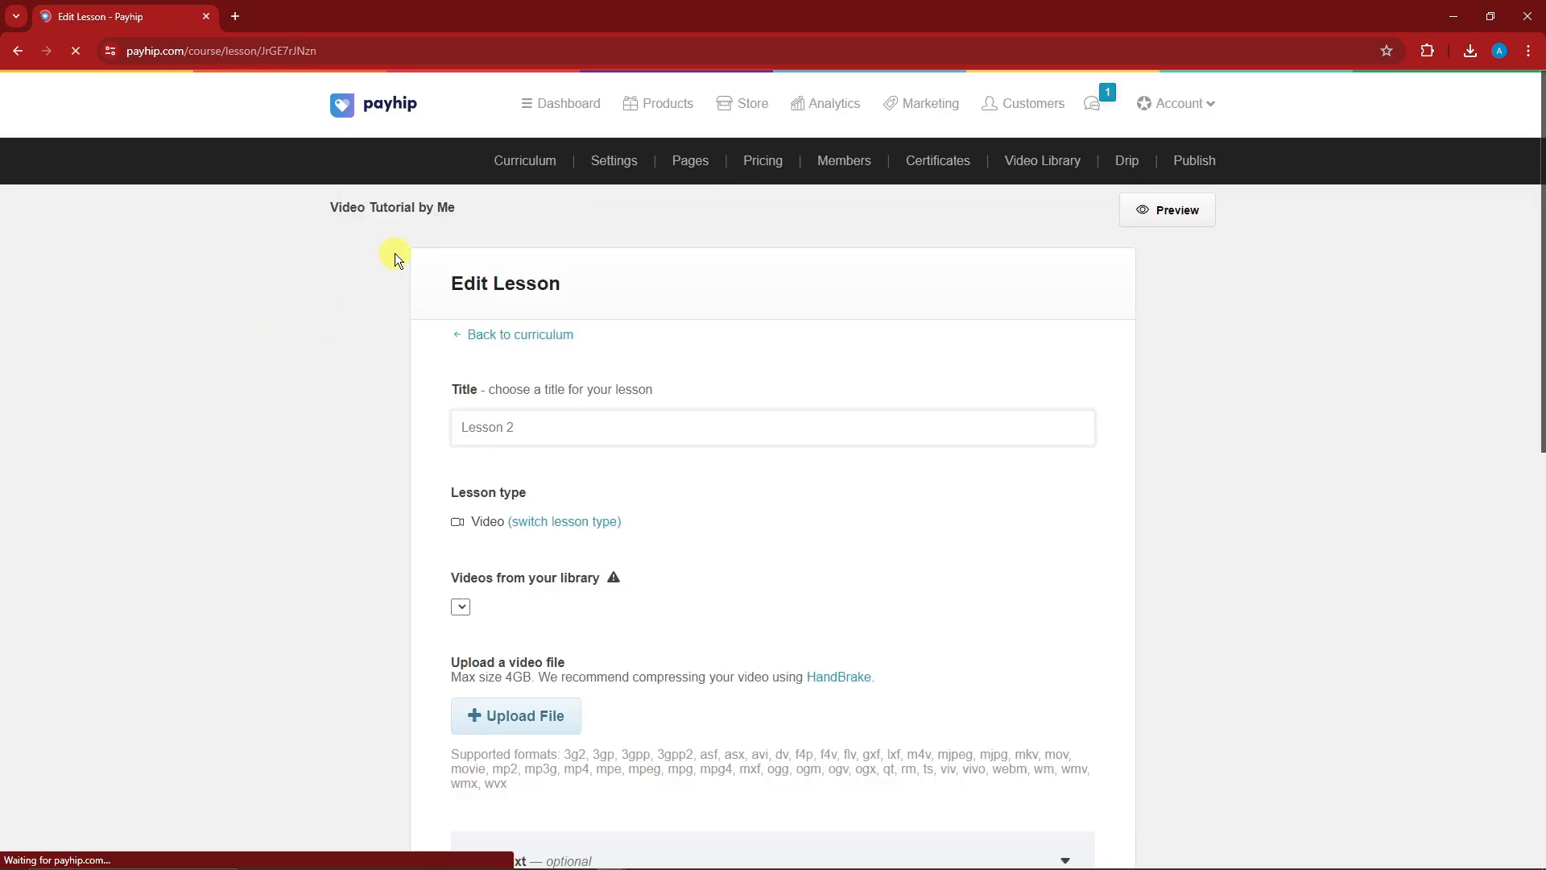
pyautogui.hotkey('alt', 'Left')
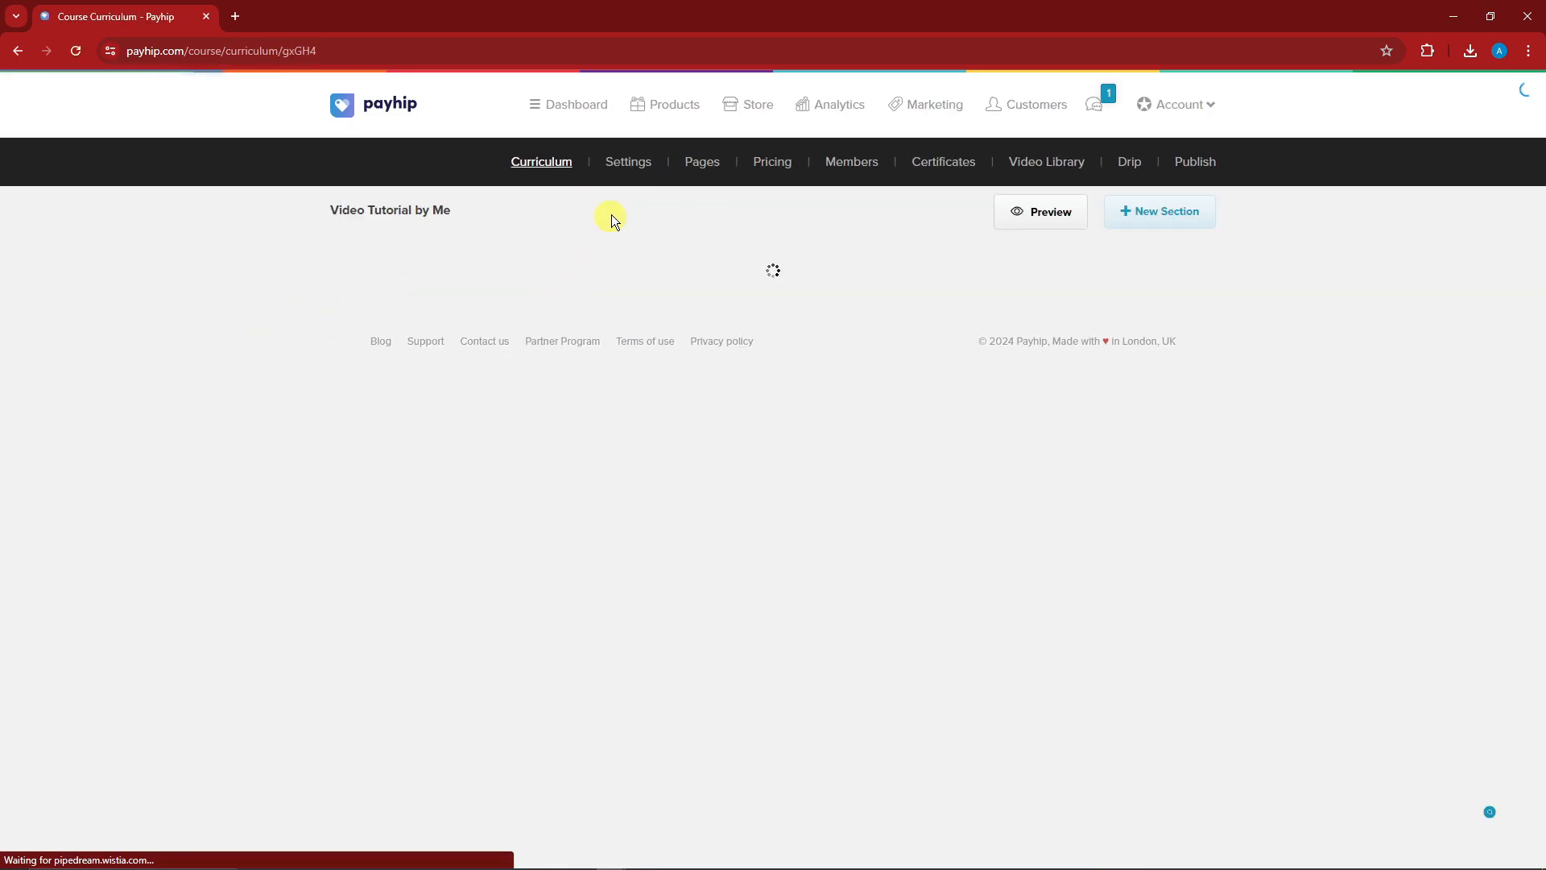
pyautogui.click(535, 165)
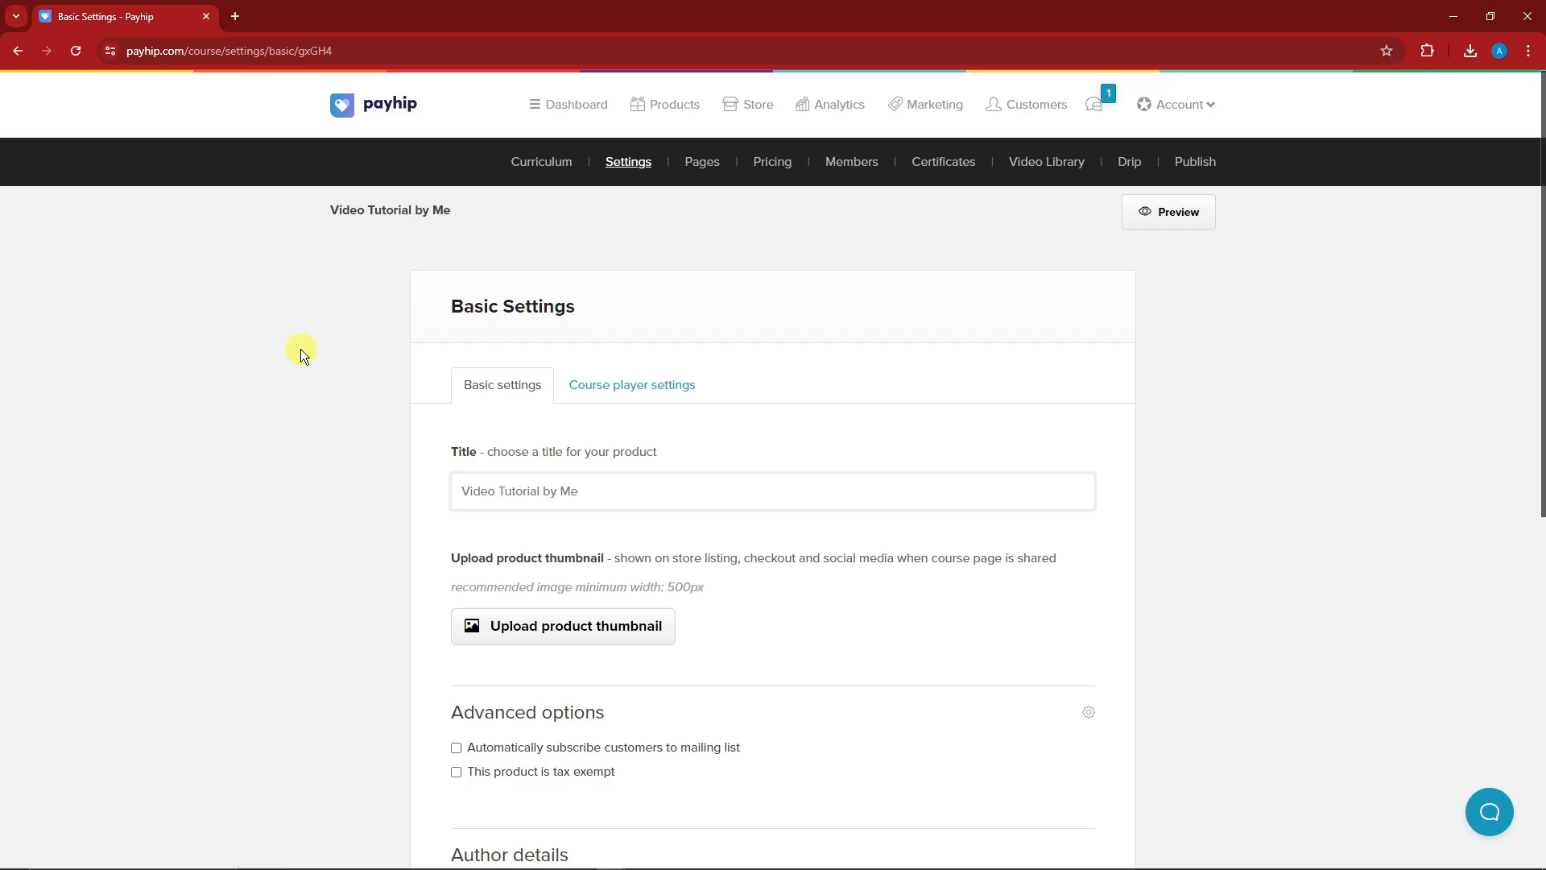
# Upload the picture of a spacecraft above Earth as the product thumbnail in the course's basic settings.
pyautogui.scroll(-3, 438, 458)
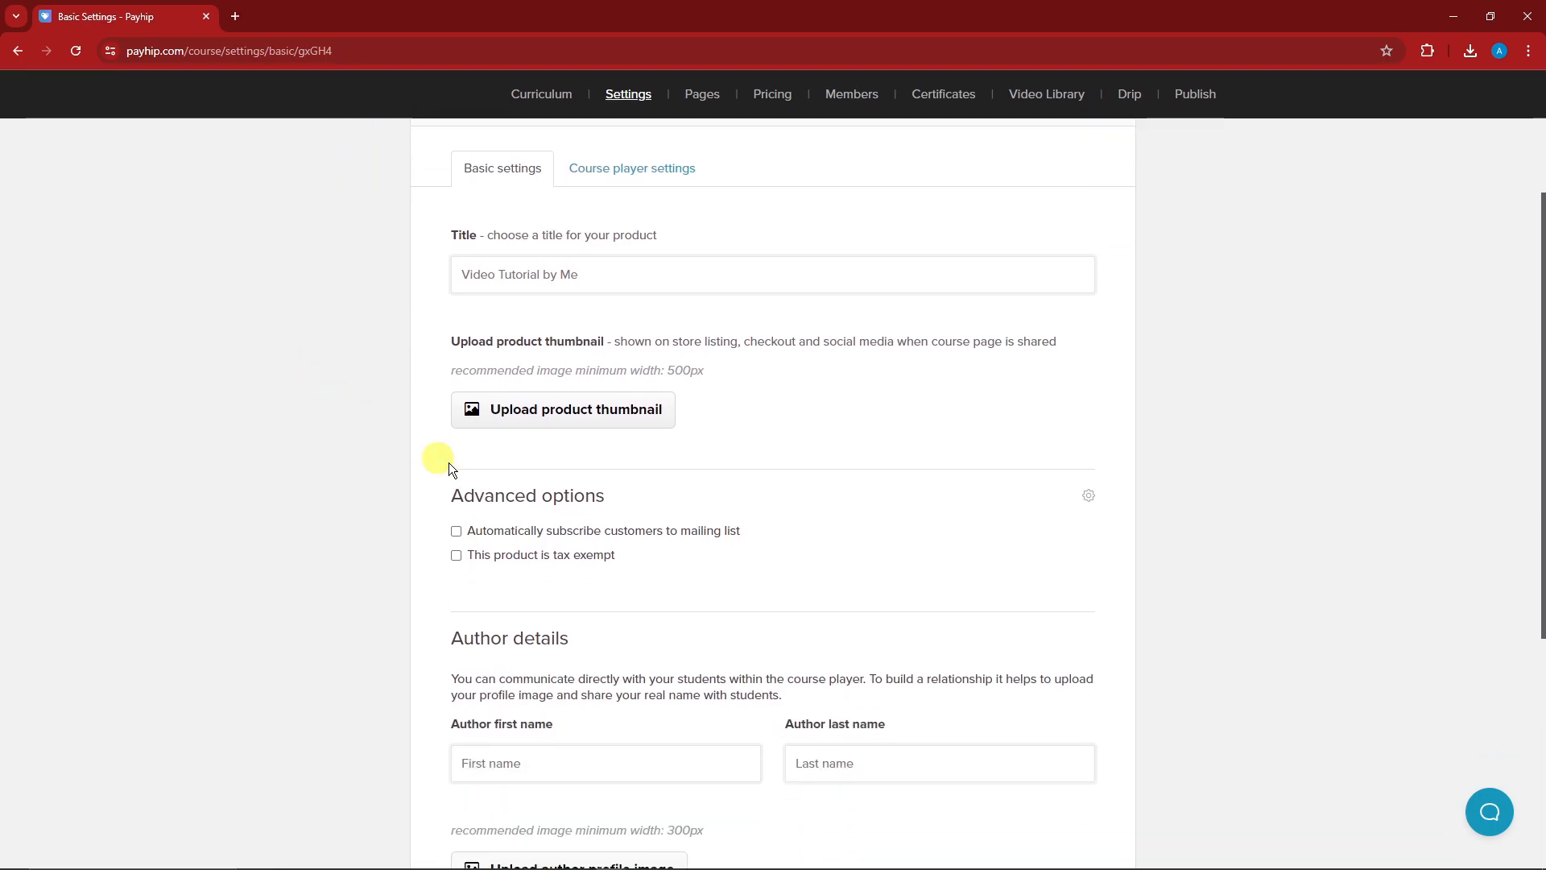
pyautogui.click(600, 391)
pyautogui.scroll(-5, 1159, 407)
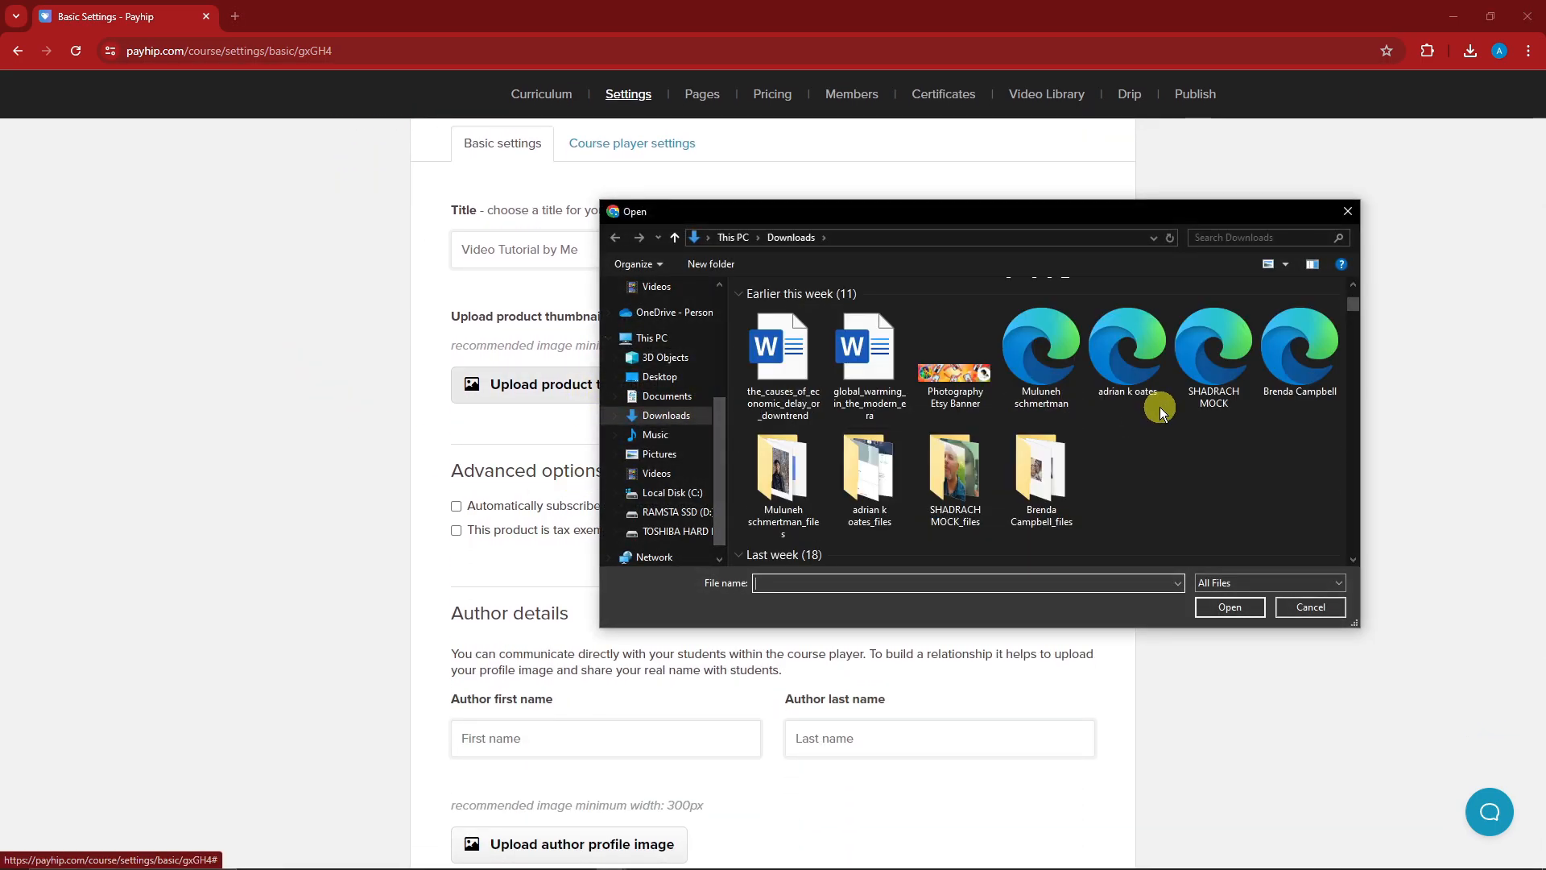
pyautogui.scroll(-3, 1159, 407)
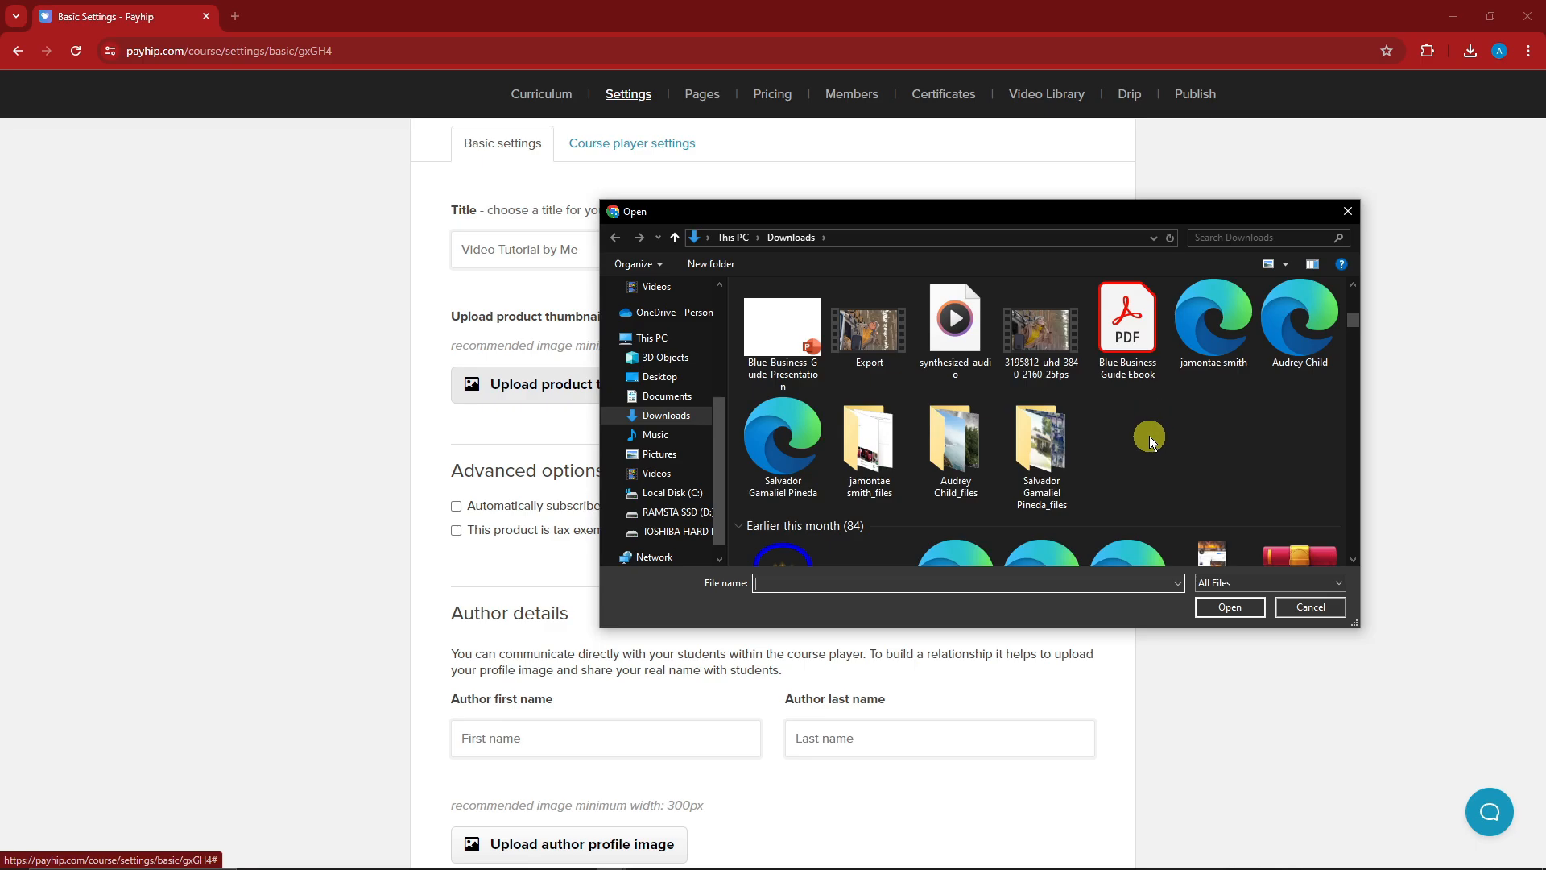
pyautogui.scroll(-3, 1148, 435)
pyautogui.scroll(-10, 1148, 433)
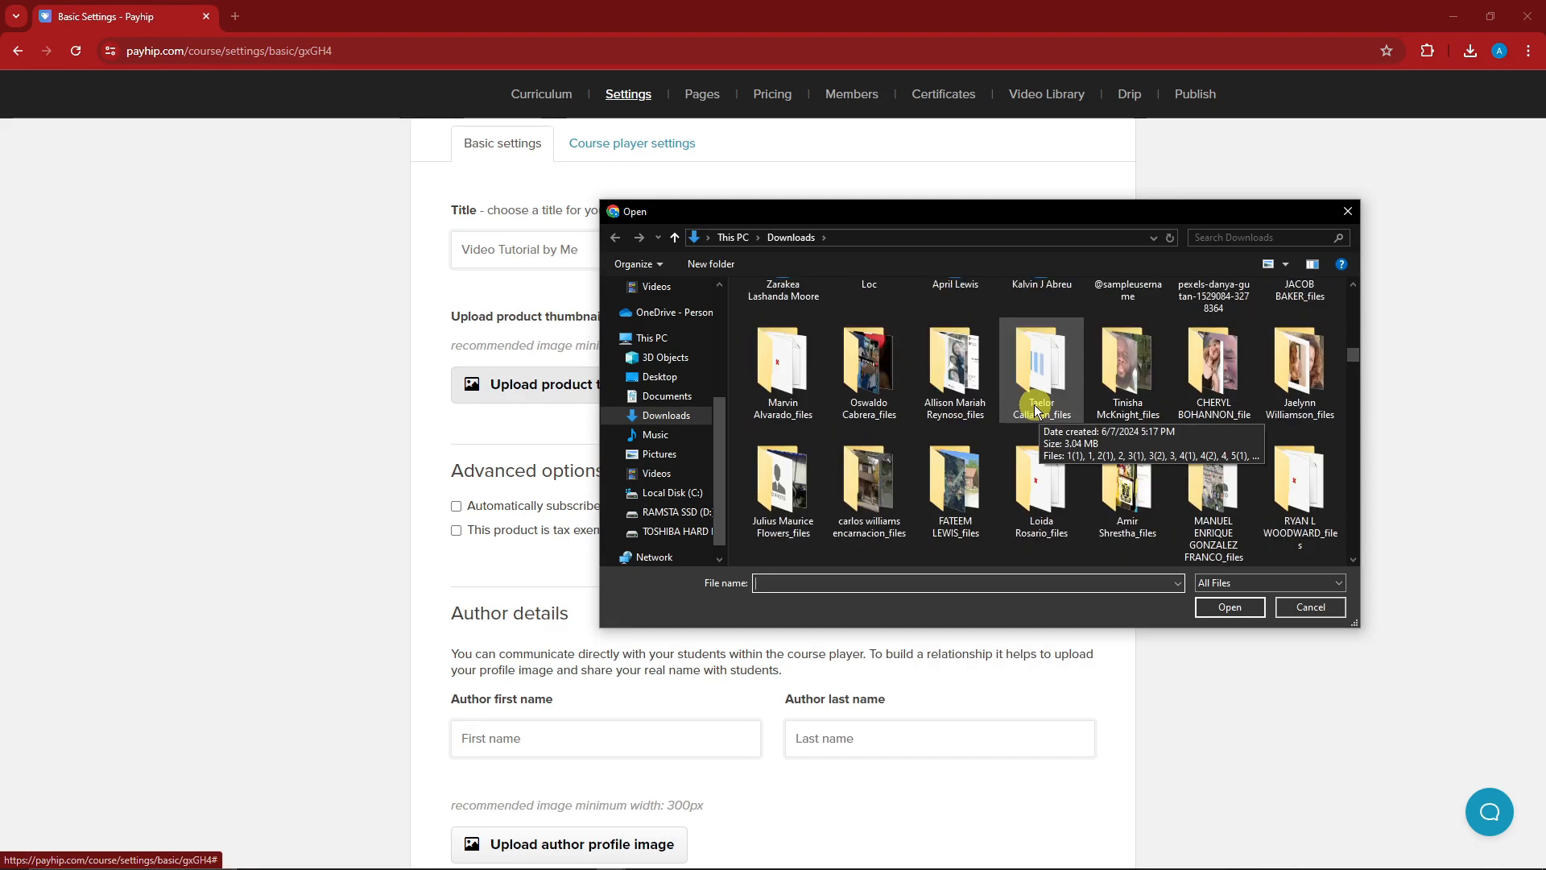
pyautogui.scroll(20, 1022, 402)
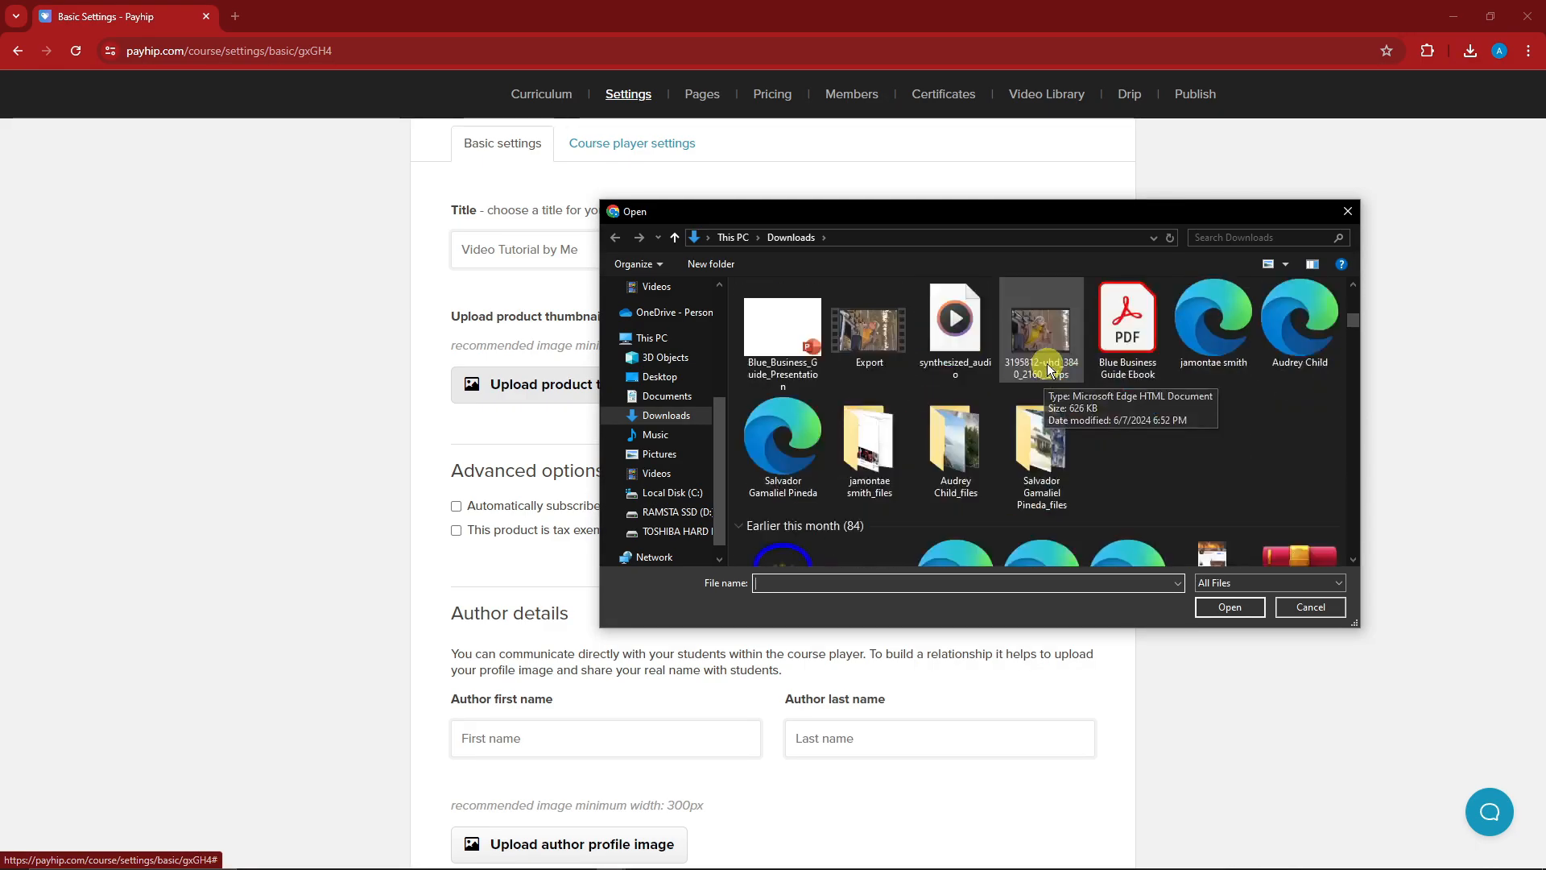
pyautogui.doubleClick(1029, 346)
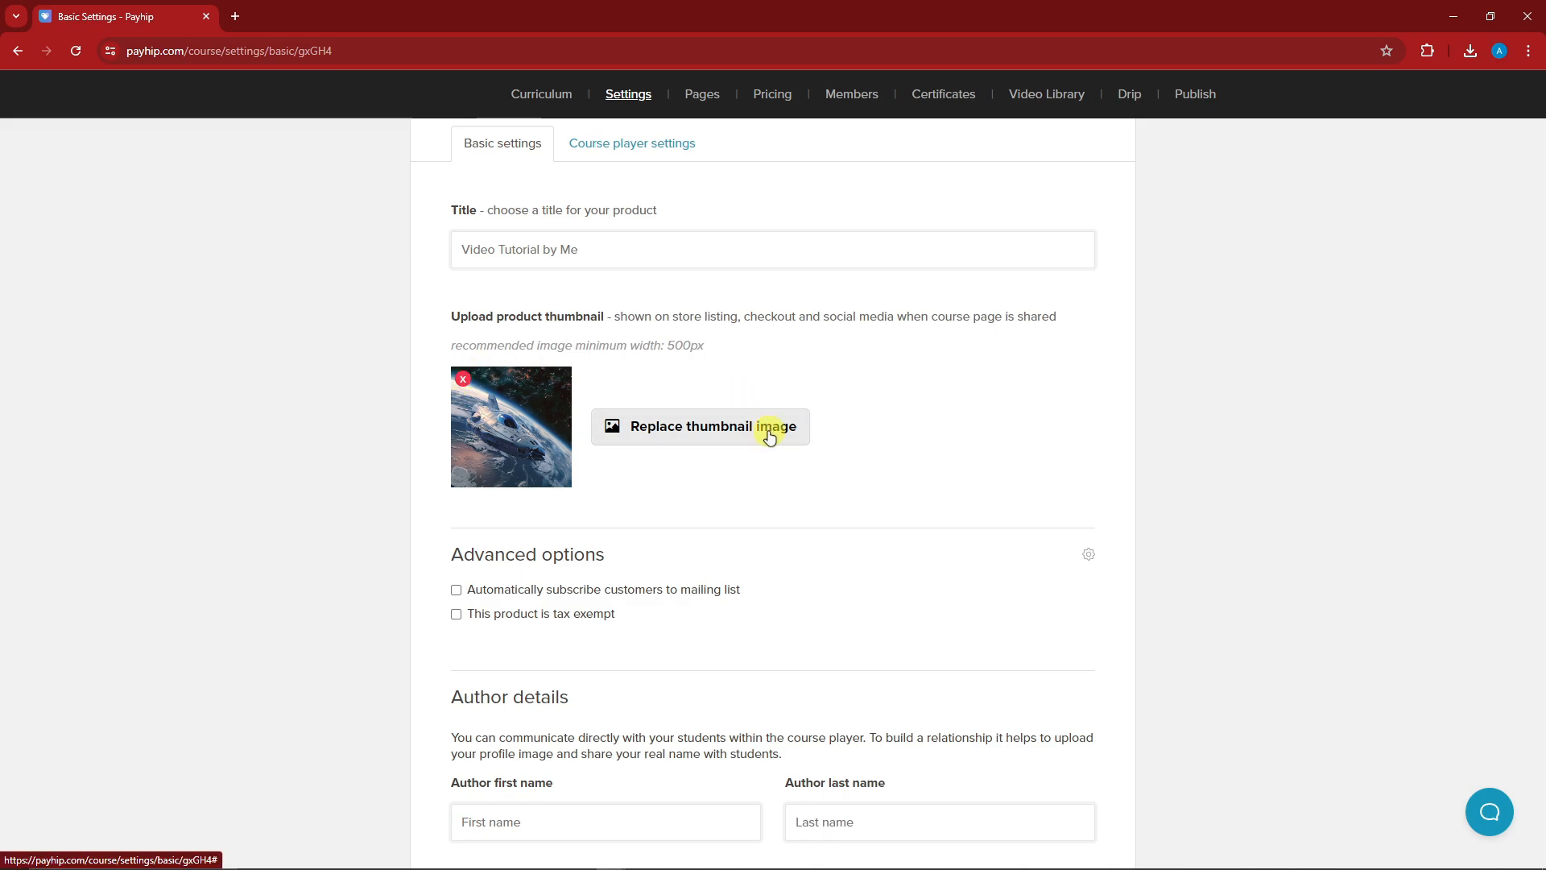
# Enable automatic subscription of customers to the mailing list and read the note about adding mailing lists.
pyautogui.scroll(-3, 765, 436)
pyautogui.moveTo(448, 312); pyautogui.dragTo(740, 348)
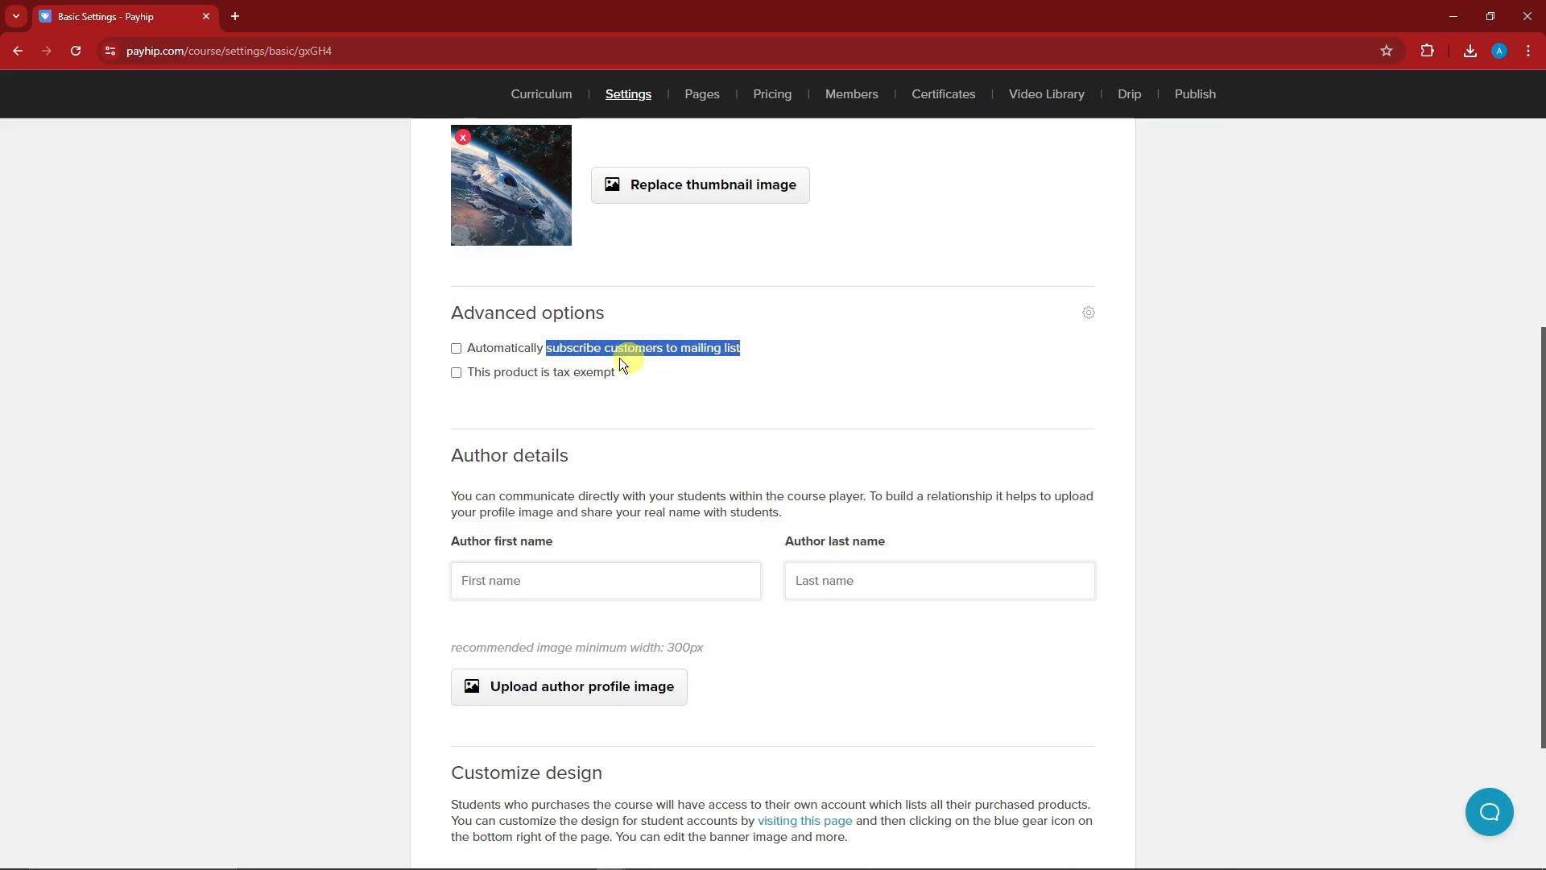
pyautogui.click(457, 349)
pyautogui.scroll(-2, 664, 414)
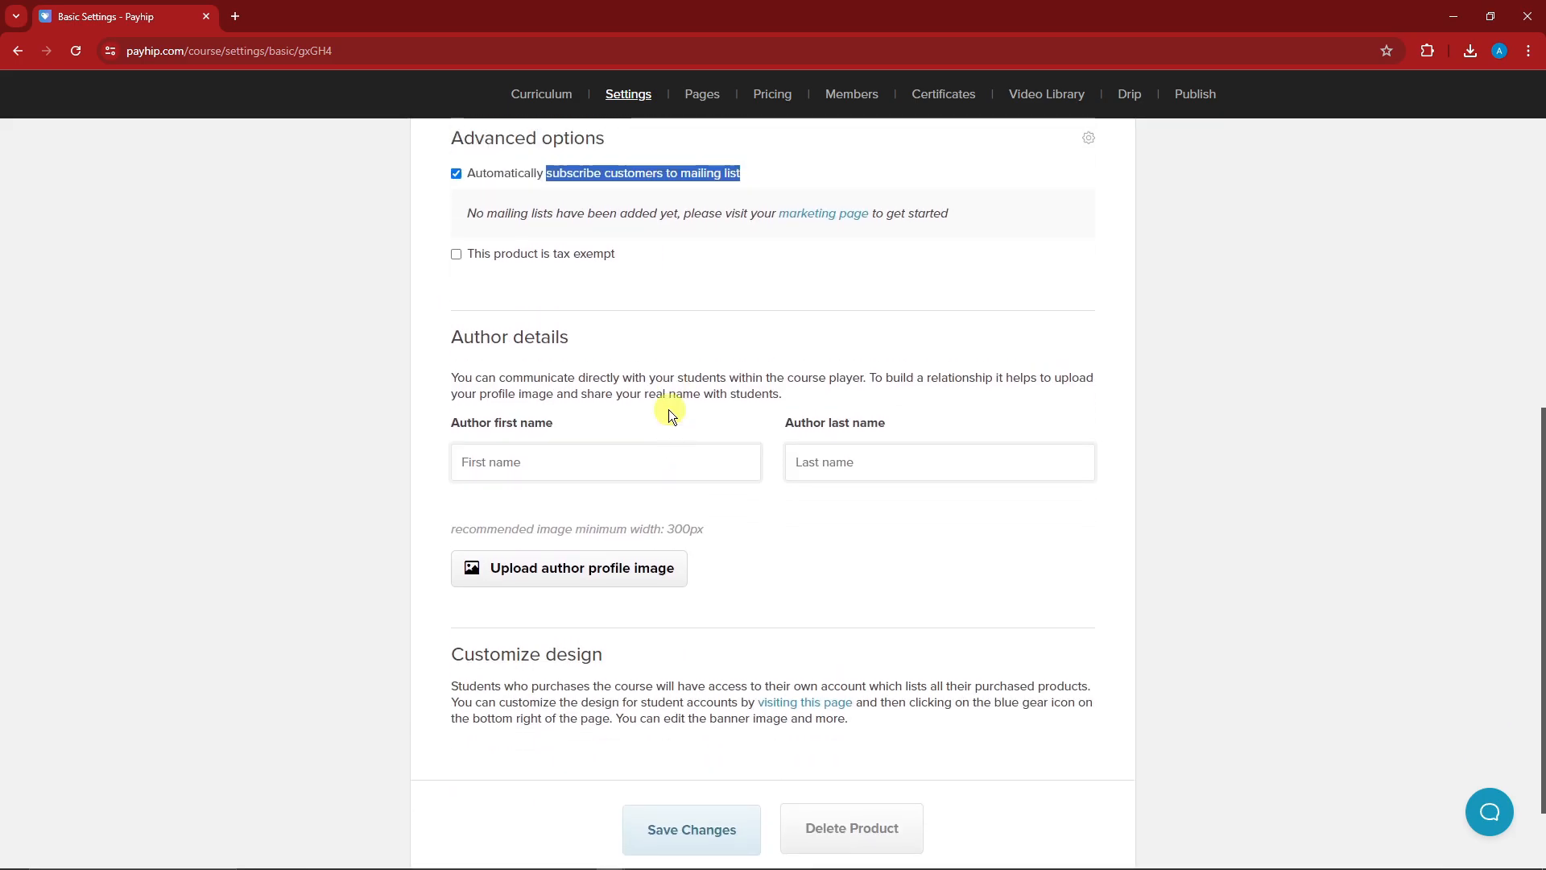
pyautogui.scroll(1, 666, 410)
pyautogui.moveTo(467, 308); pyautogui.dragTo(690, 313)
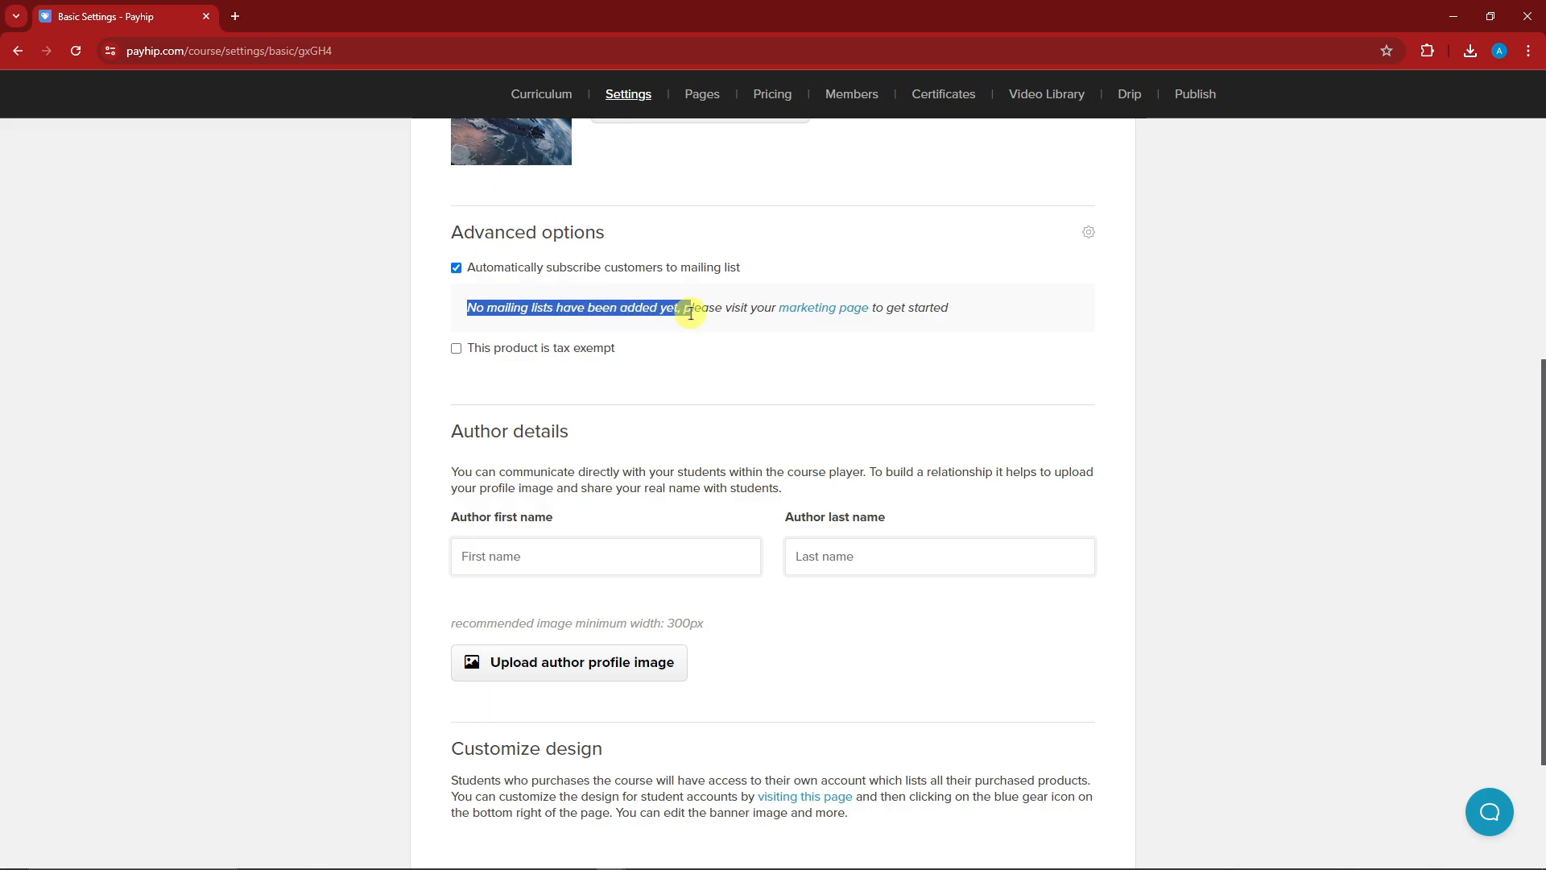
pyautogui.click(760, 341)
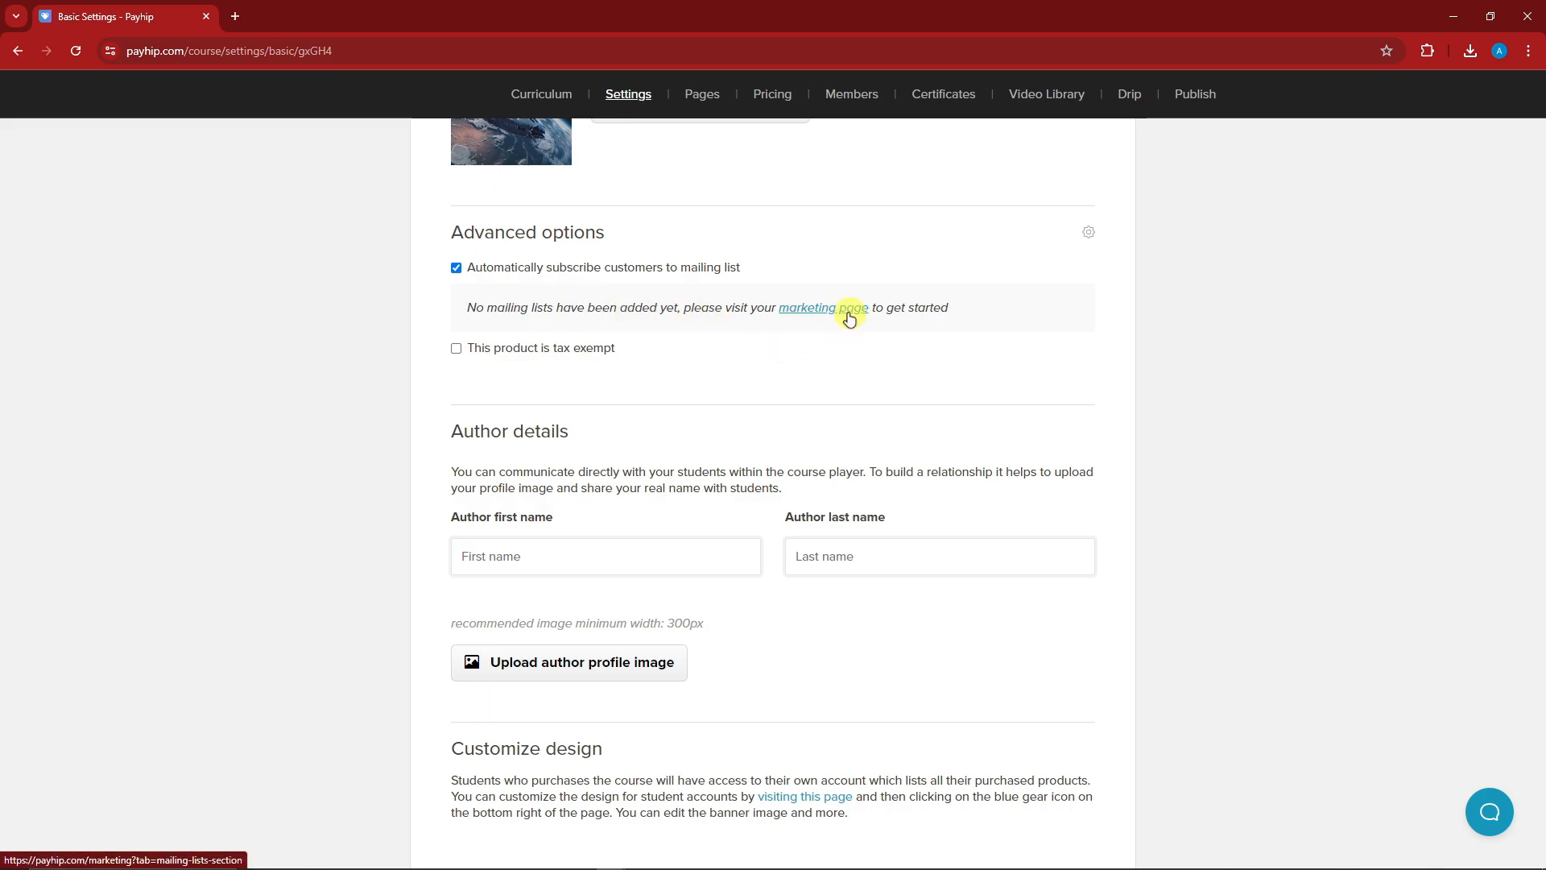
# Upload the portrait of a man in a red jacket as the author profile image.
pyautogui.scroll(-1, 787, 385)
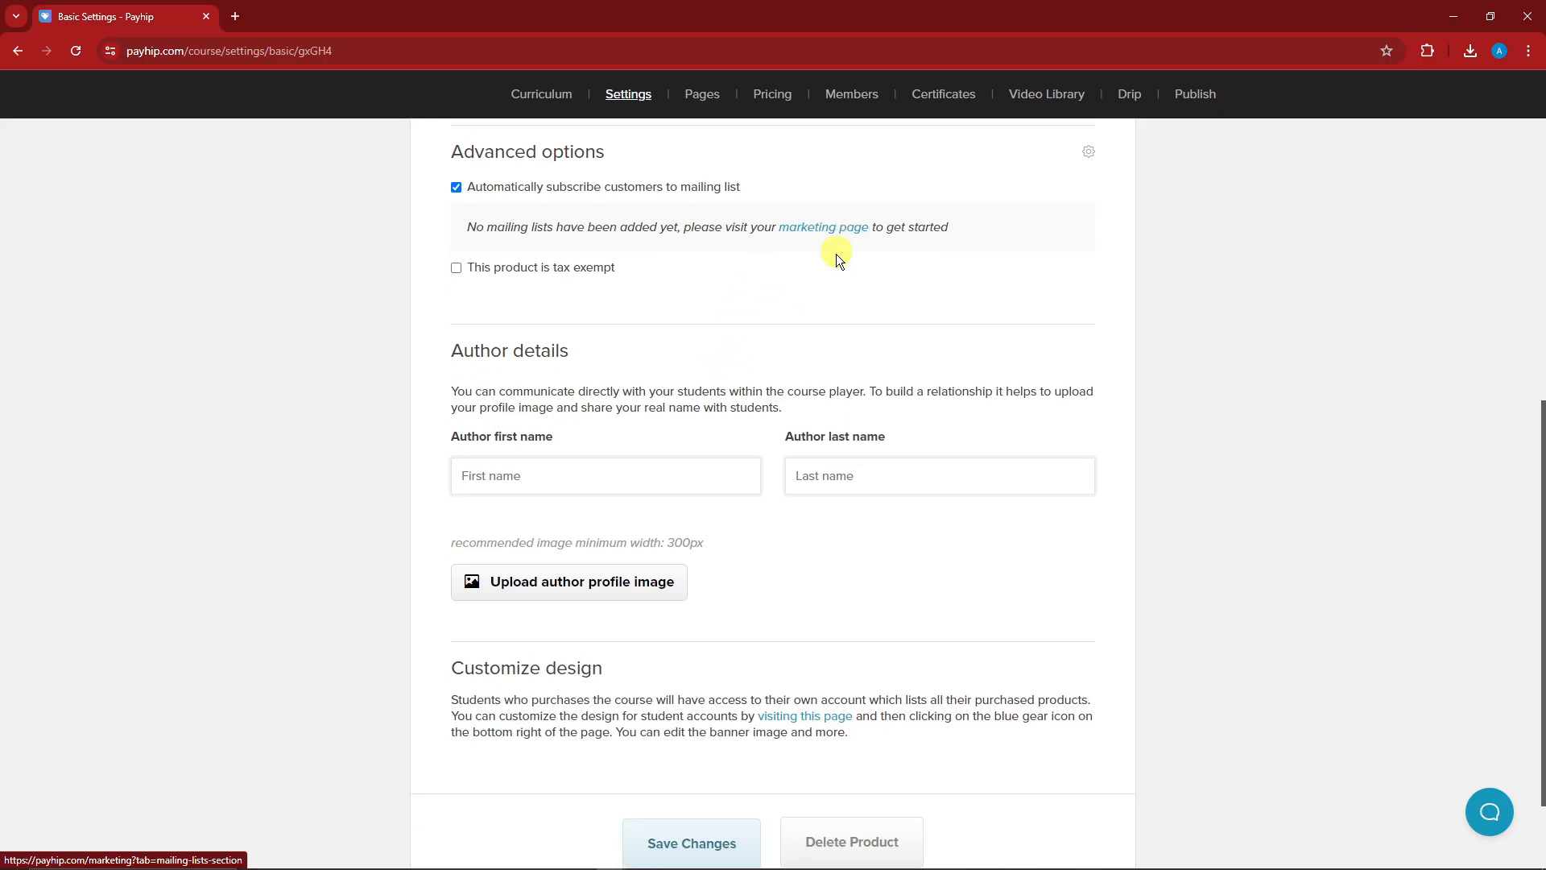
pyautogui.scroll(-2, 563, 290)
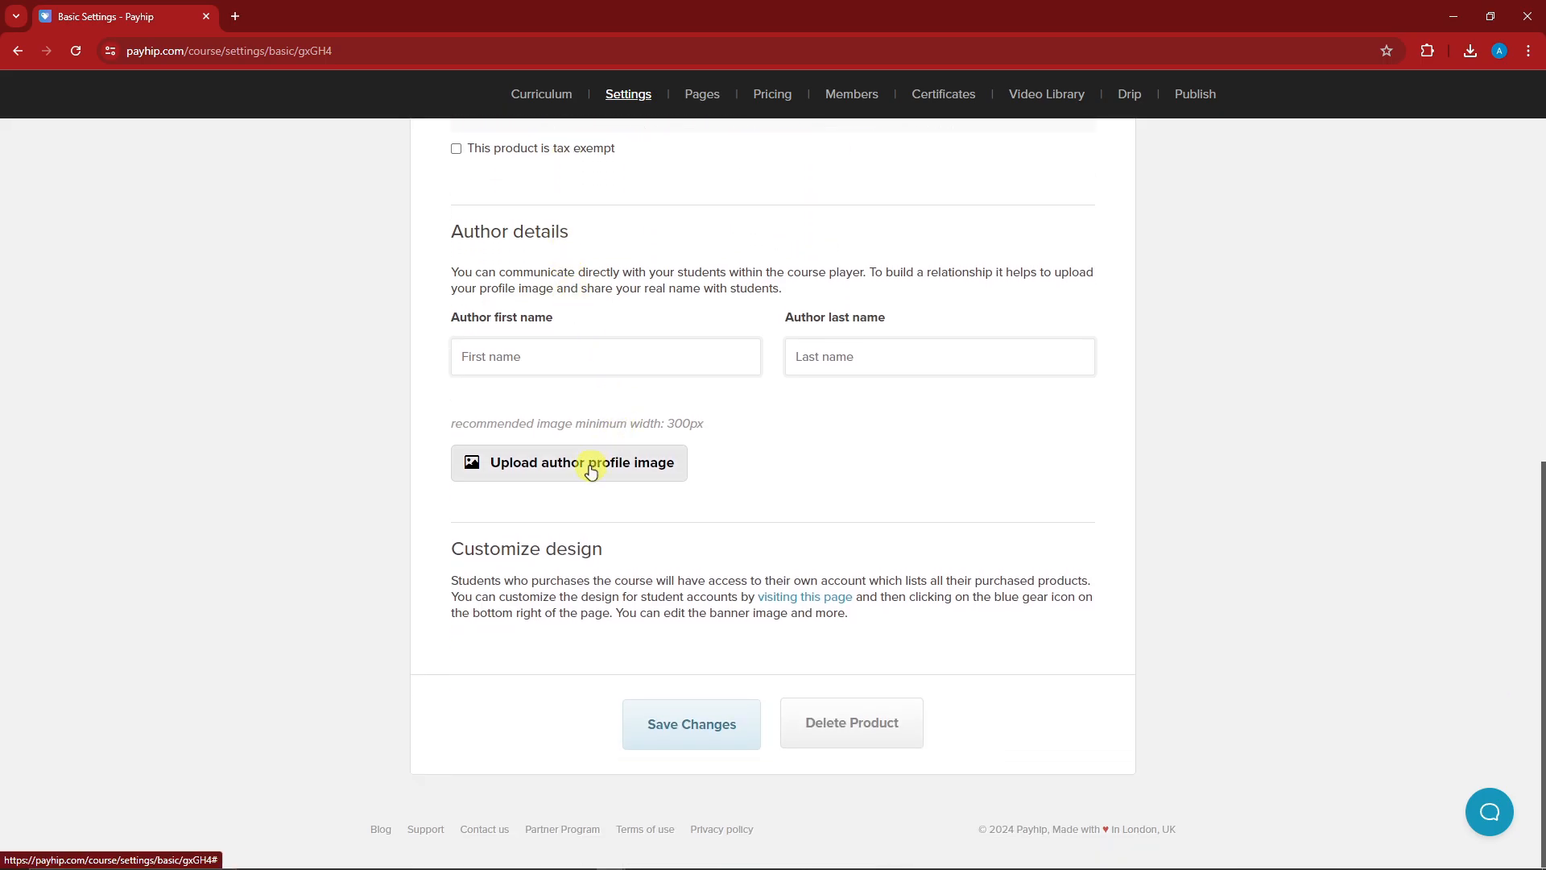
pyautogui.click(600, 457)
pyautogui.scroll(-10, 946, 438)
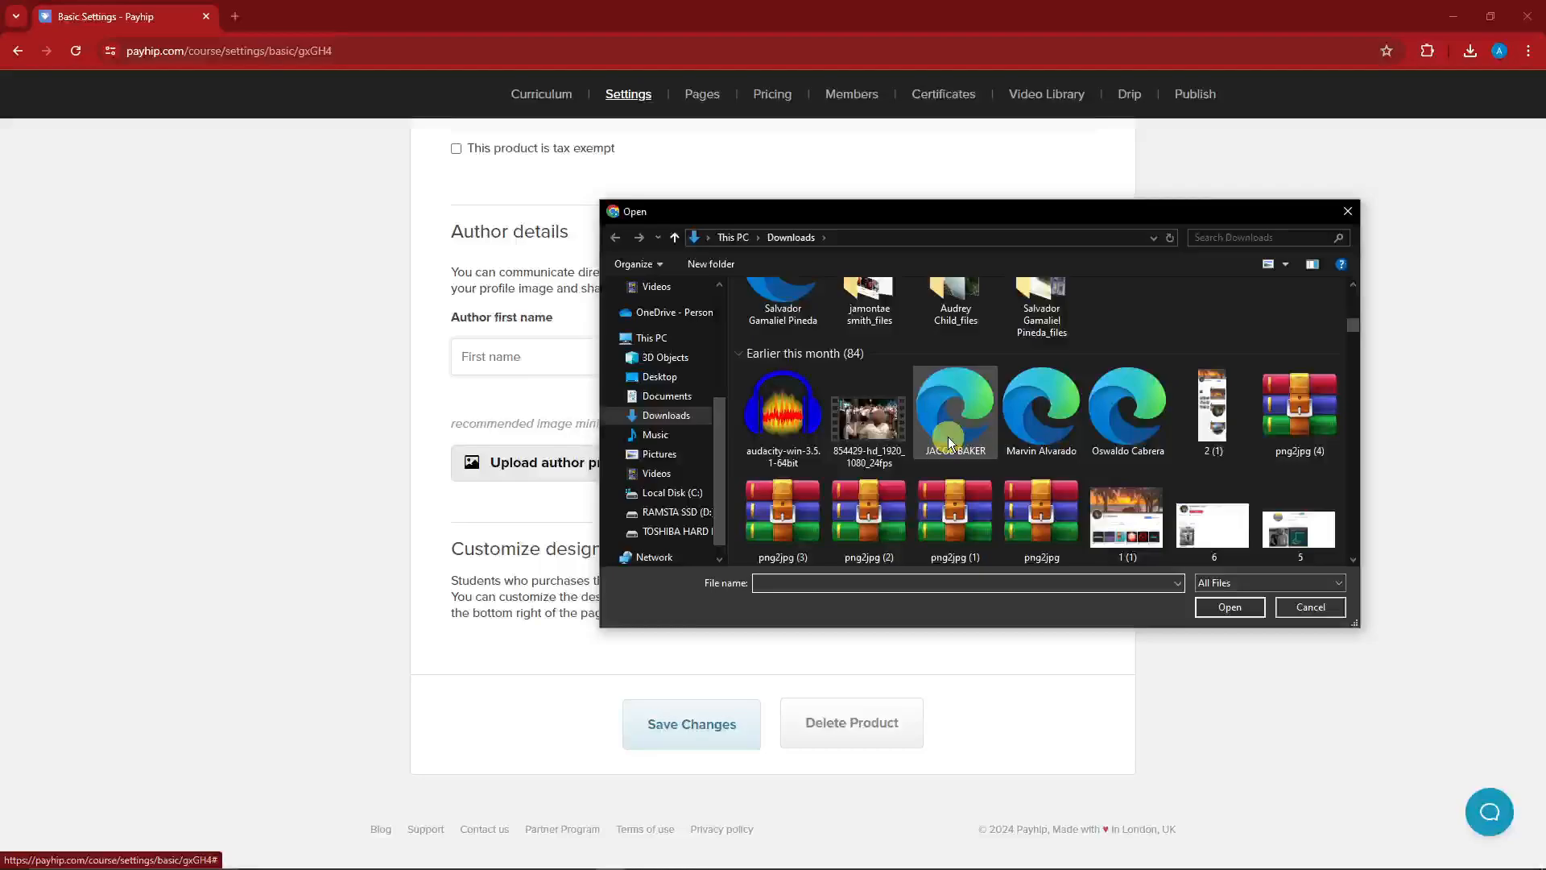
pyautogui.scroll(-15, 947, 436)
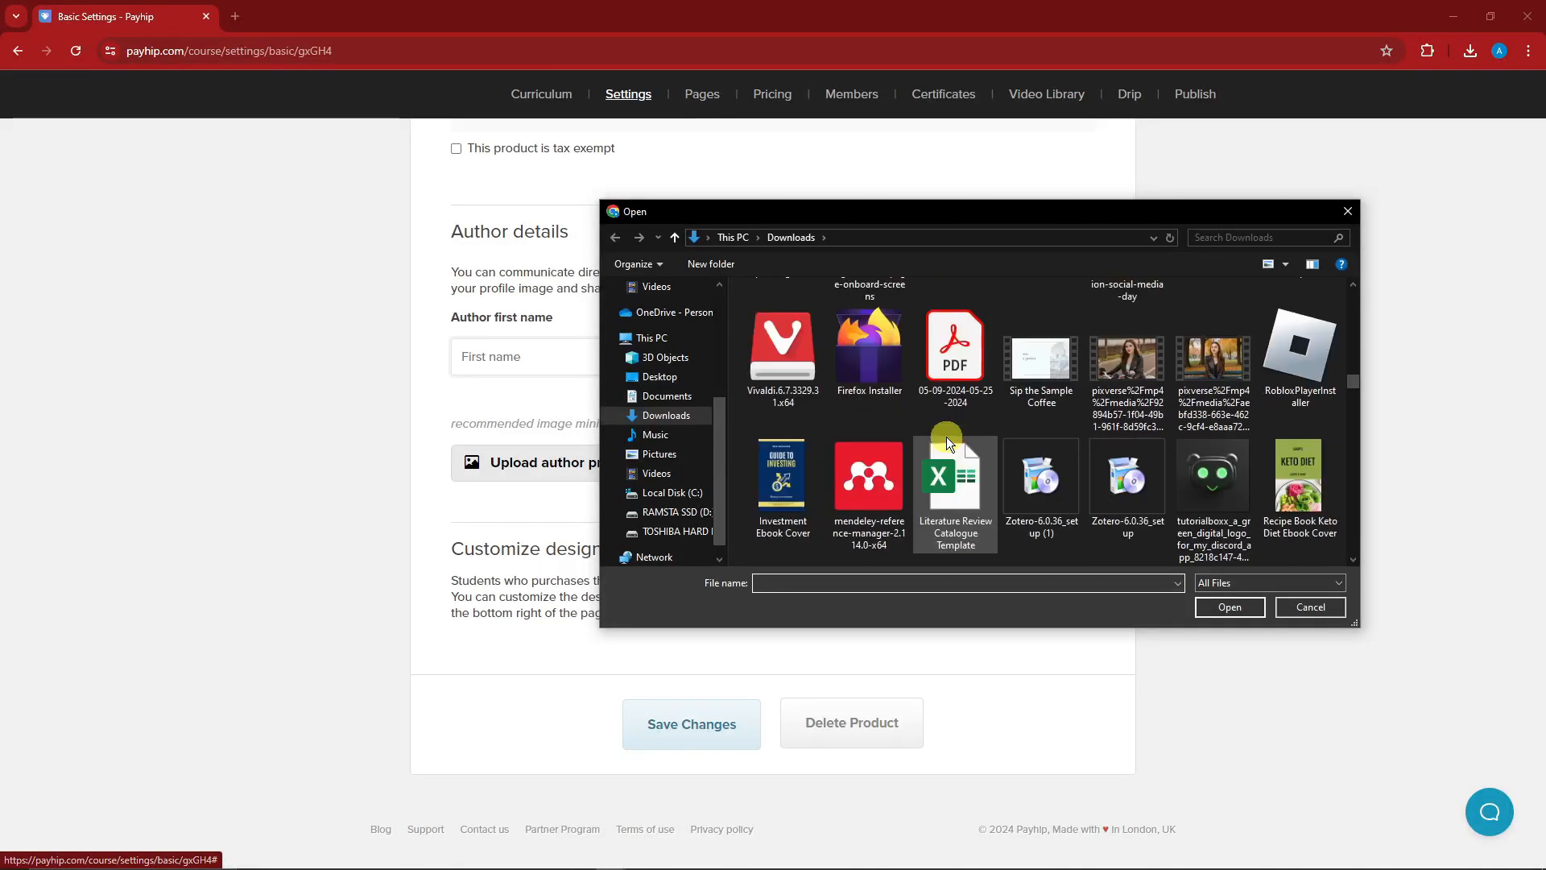
pyautogui.scroll(-15, 949, 437)
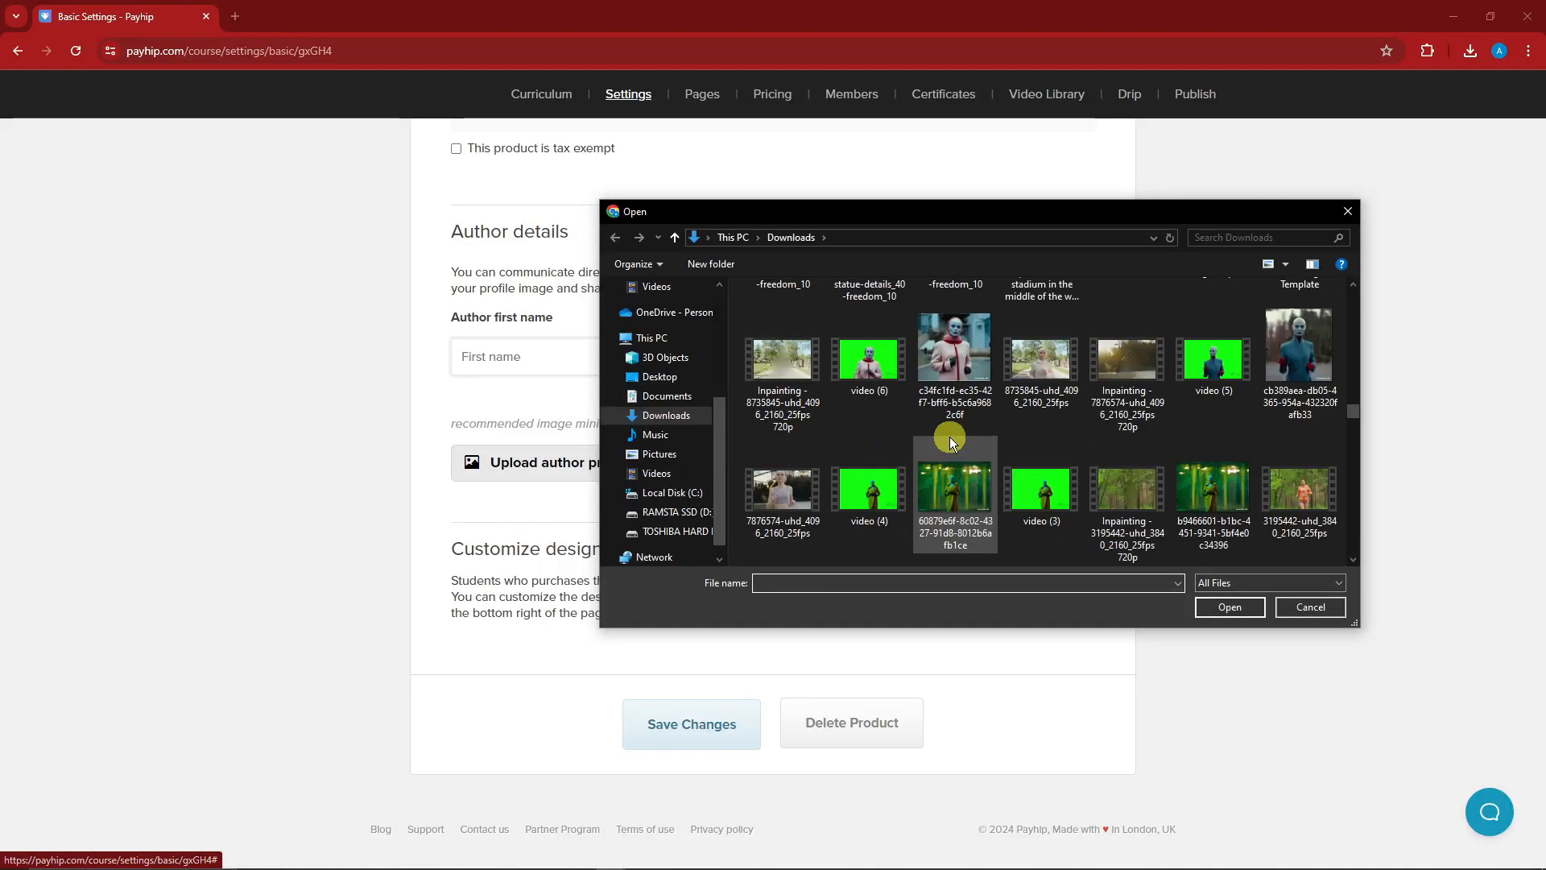
pyautogui.scroll(-5, 949, 437)
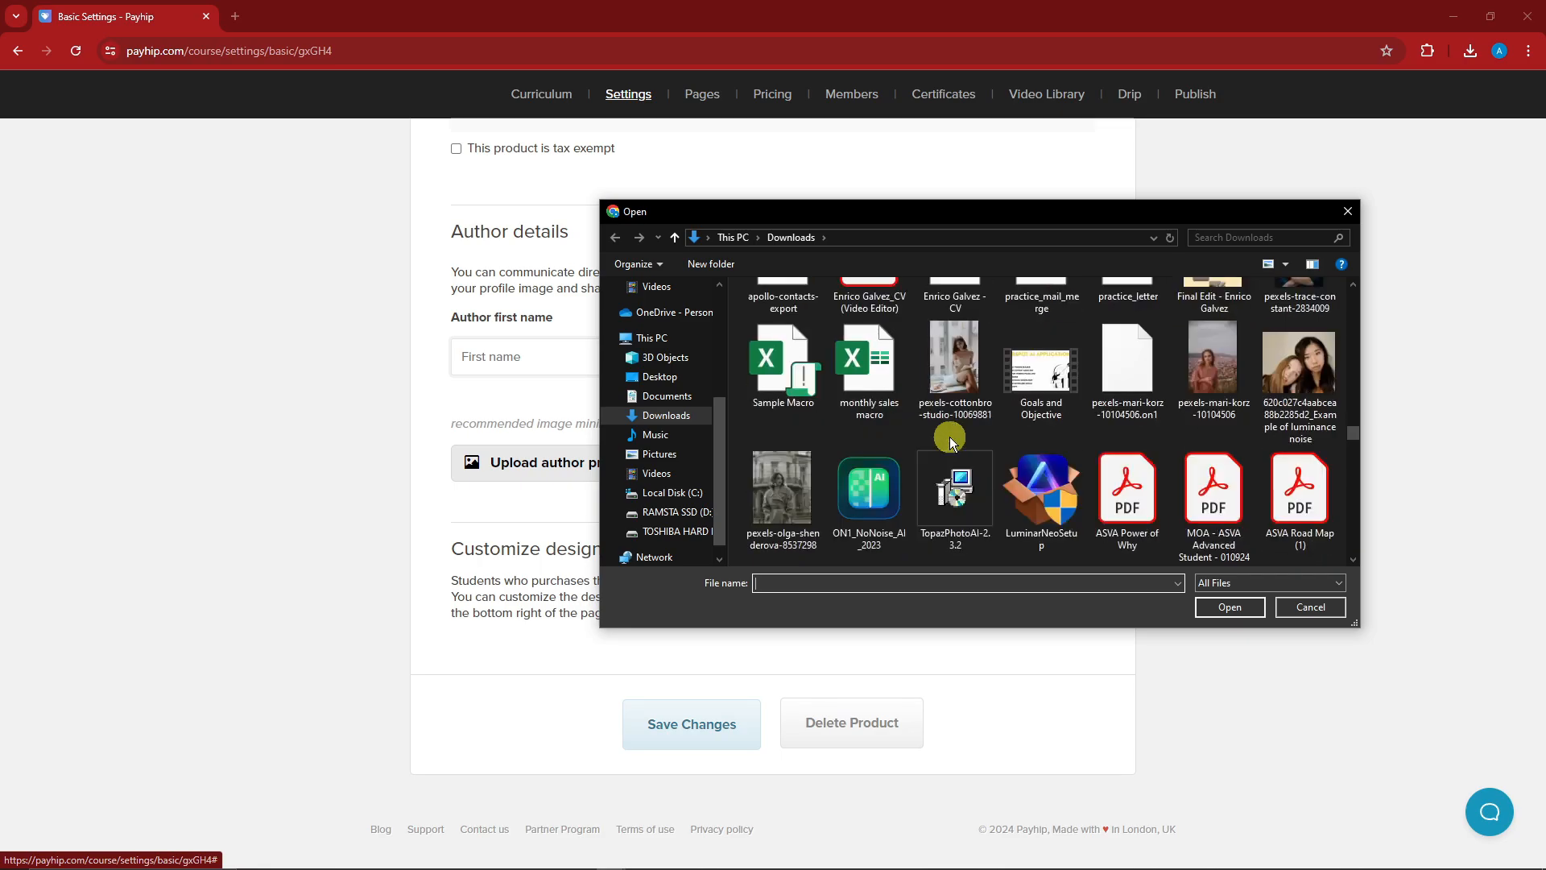
pyautogui.scroll(-5, 949, 436)
pyautogui.doubleClick(959, 478)
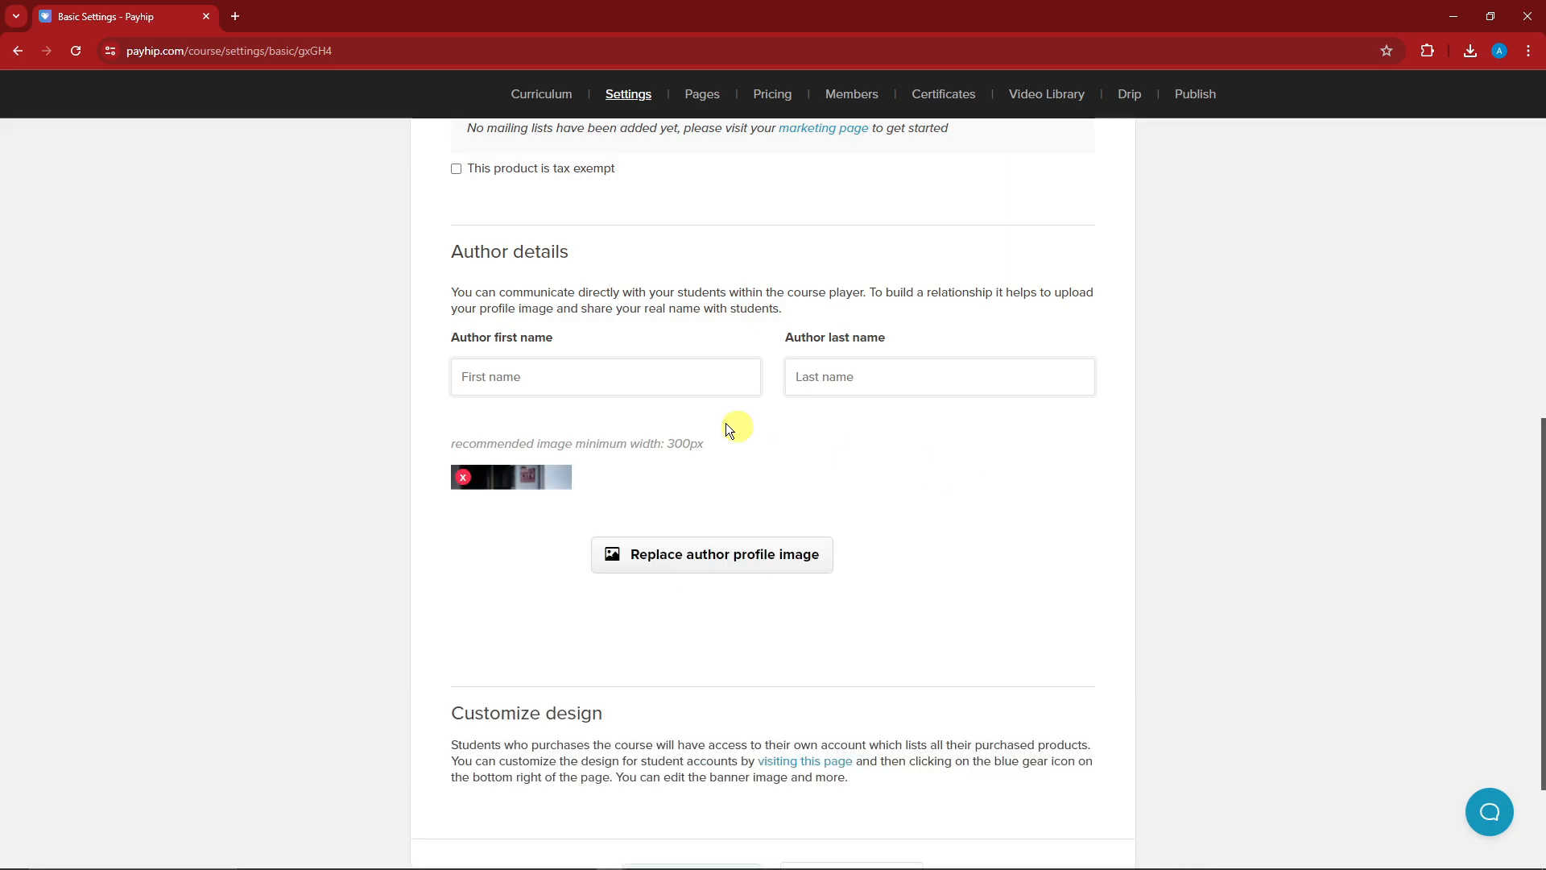
# Enter the author's first and last name, save the basic settings and check the saved details.
pyautogui.click(560, 376)
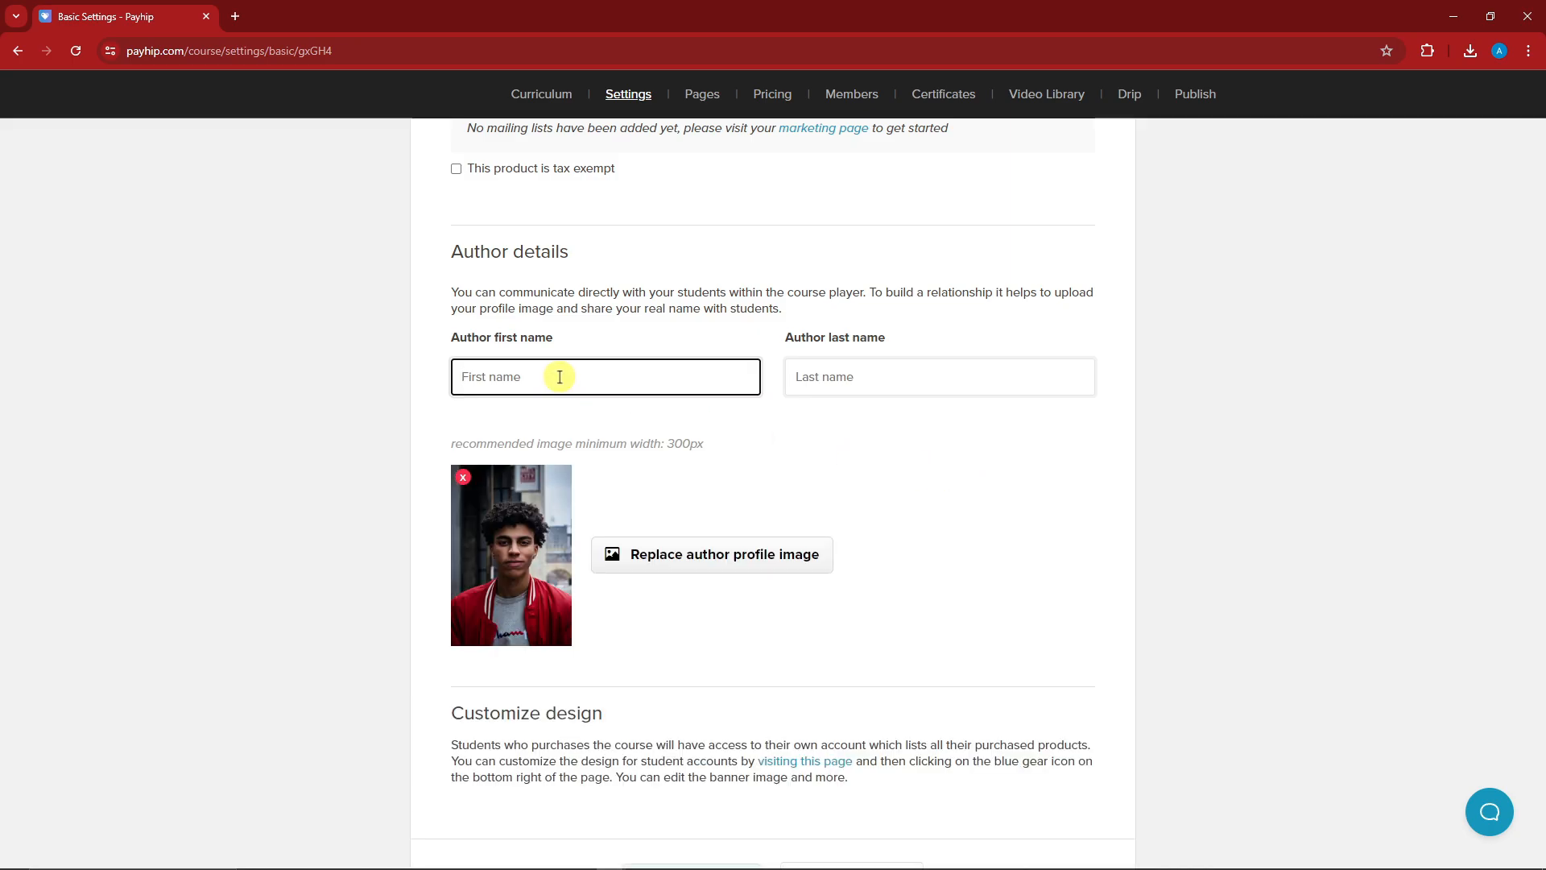
pyautogui.press('Tab')
pyautogui.write('S')
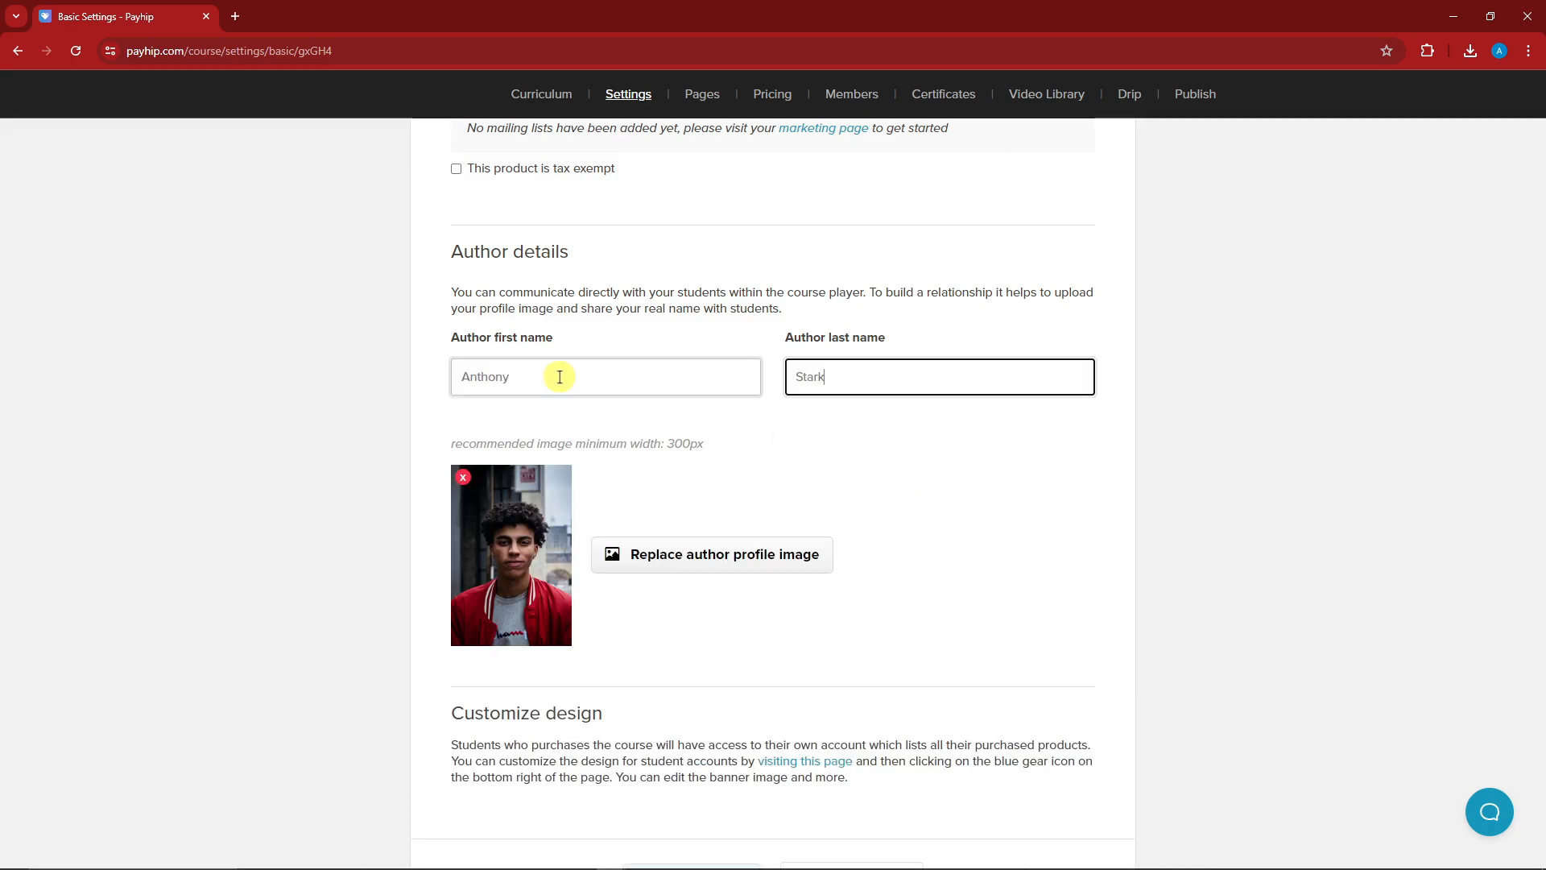
pyautogui.scroll(-2, 553, 371)
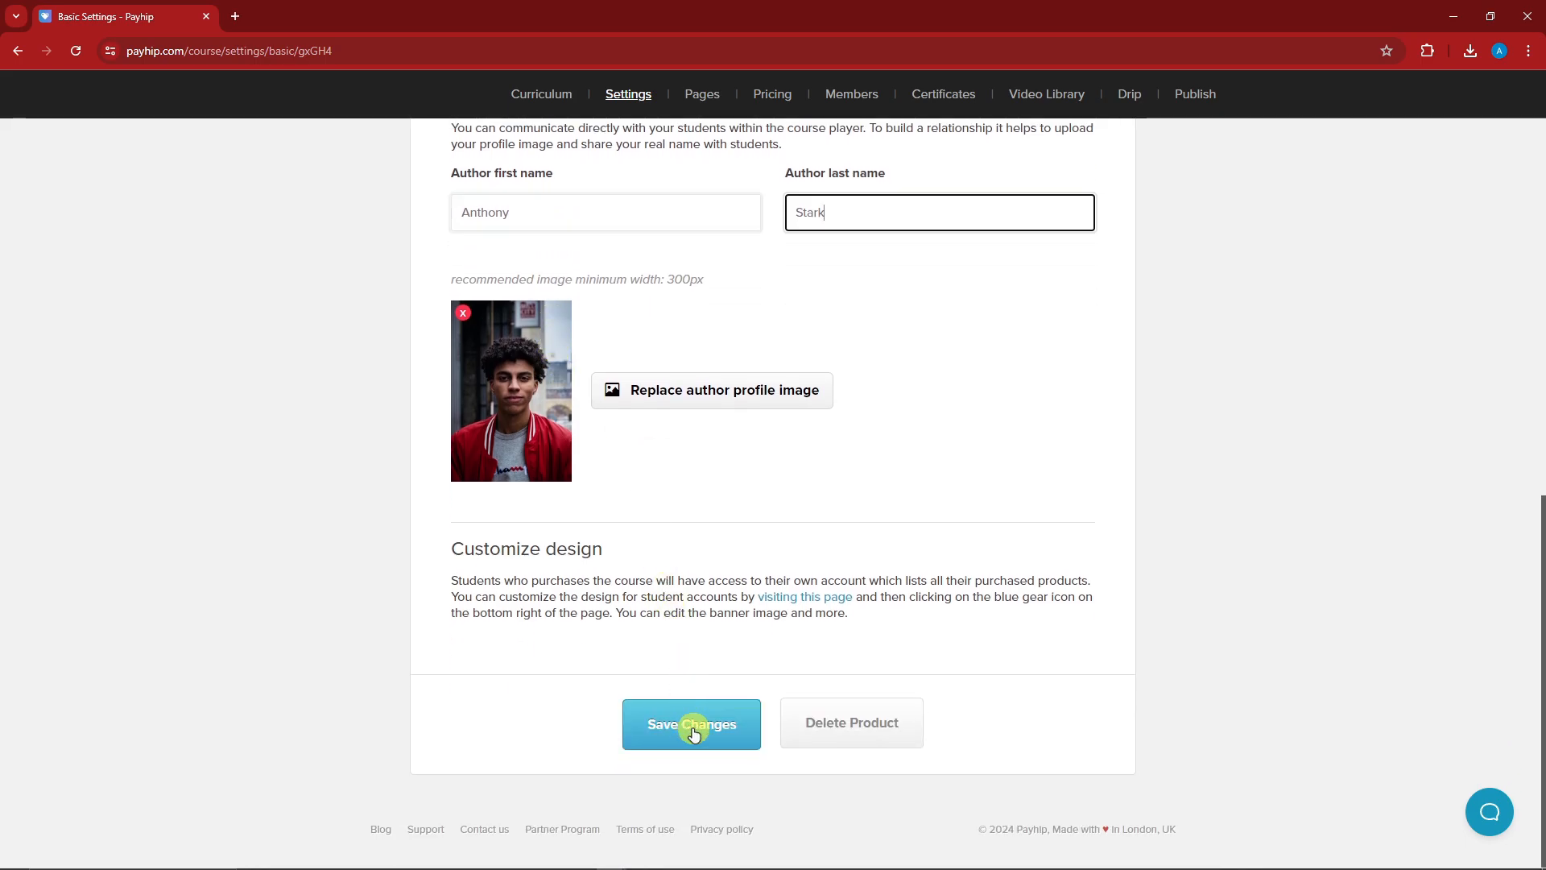
pyautogui.click(691, 727)
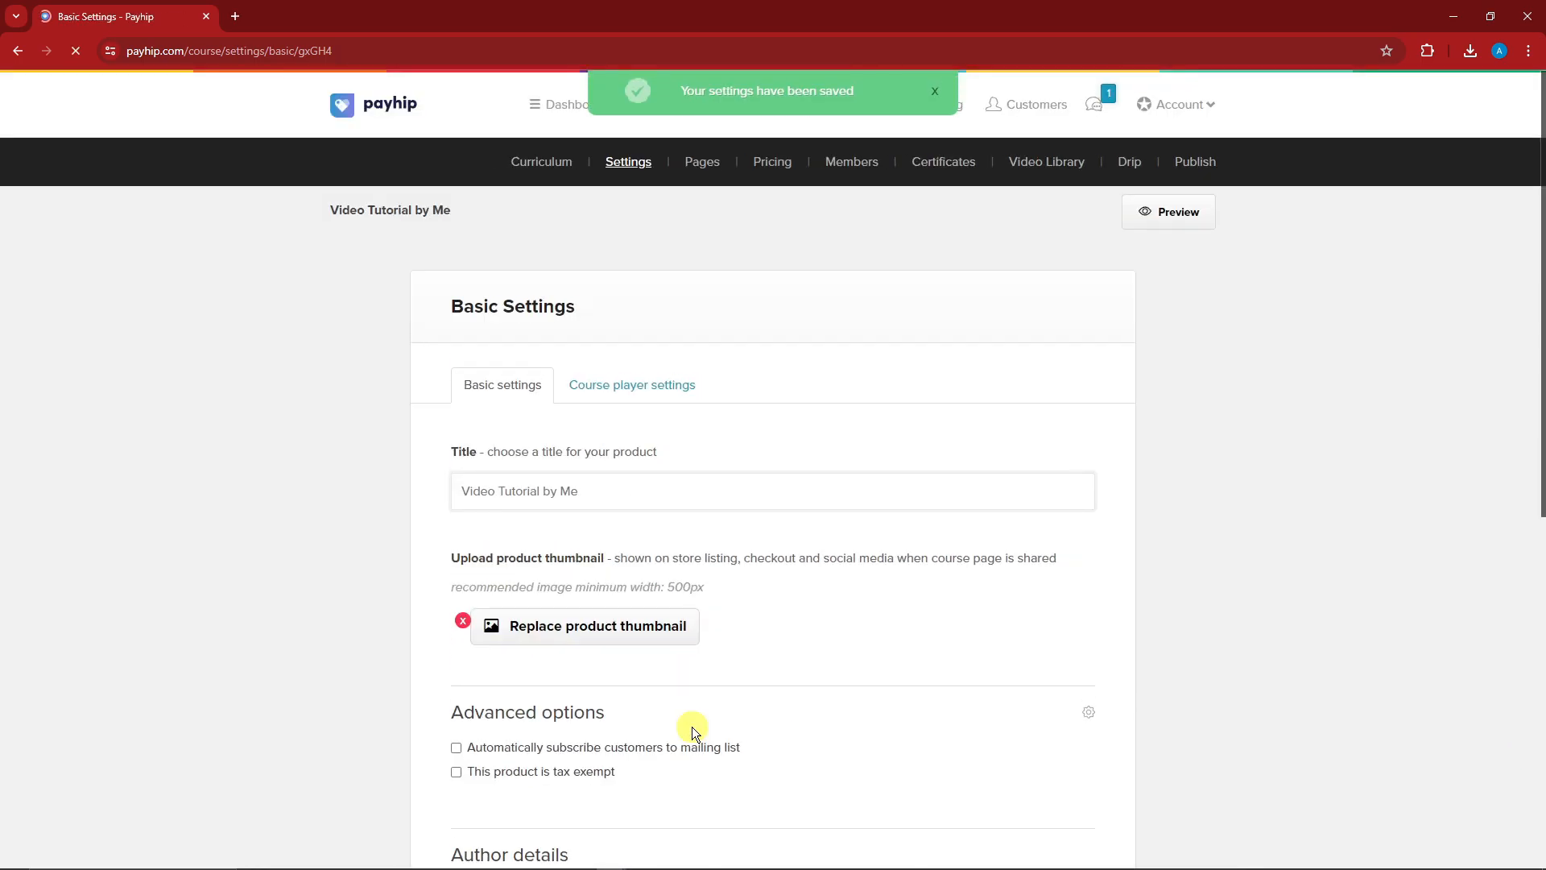
pyautogui.scroll(-7, 523, 555)
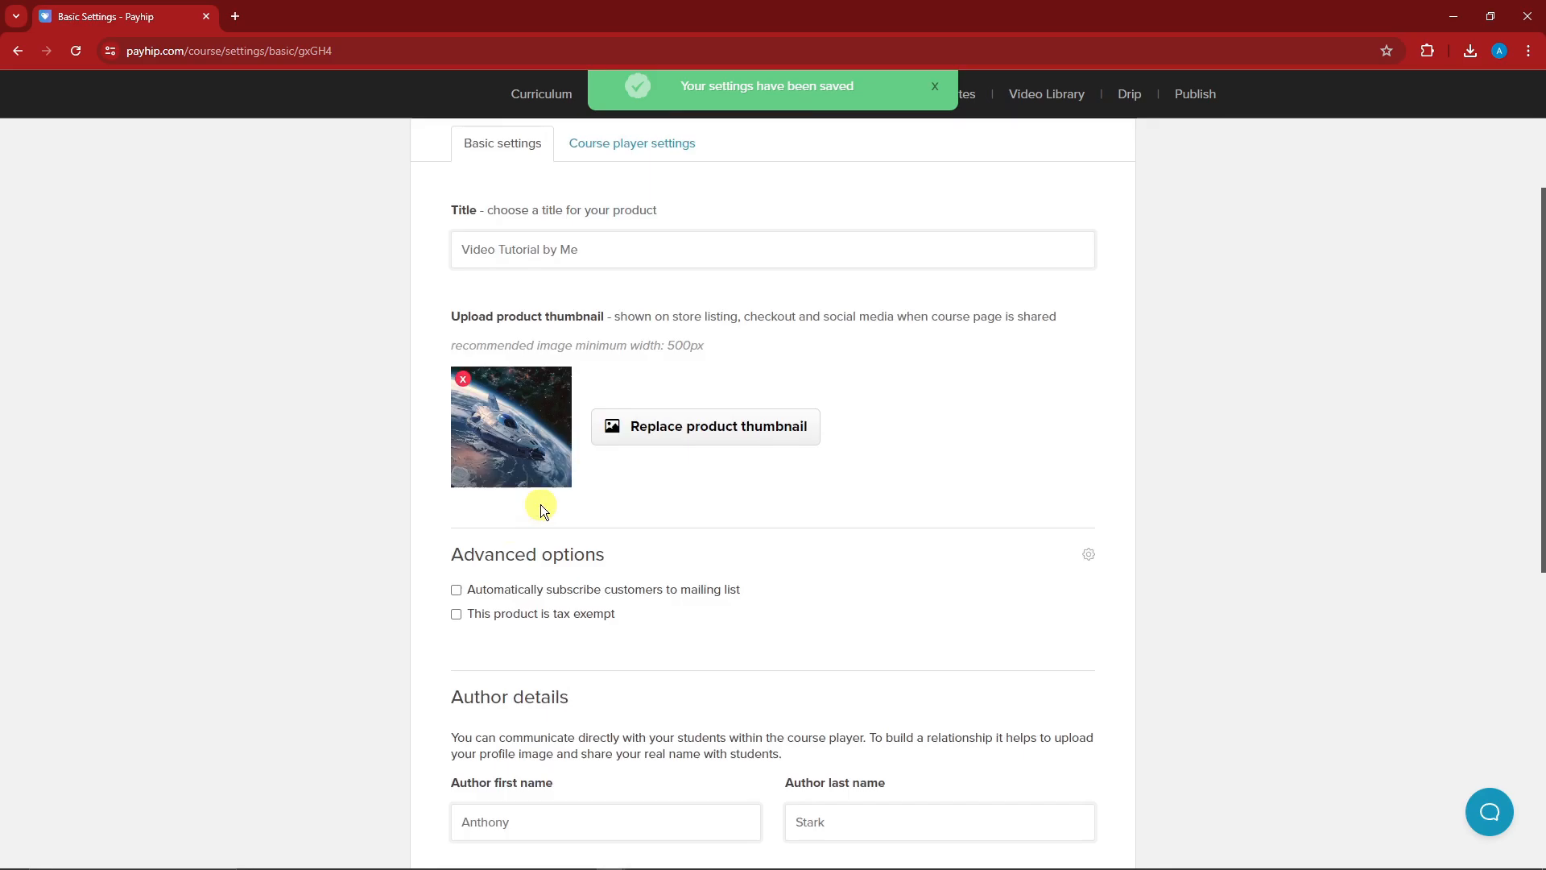
pyautogui.scroll(-3, 541, 504)
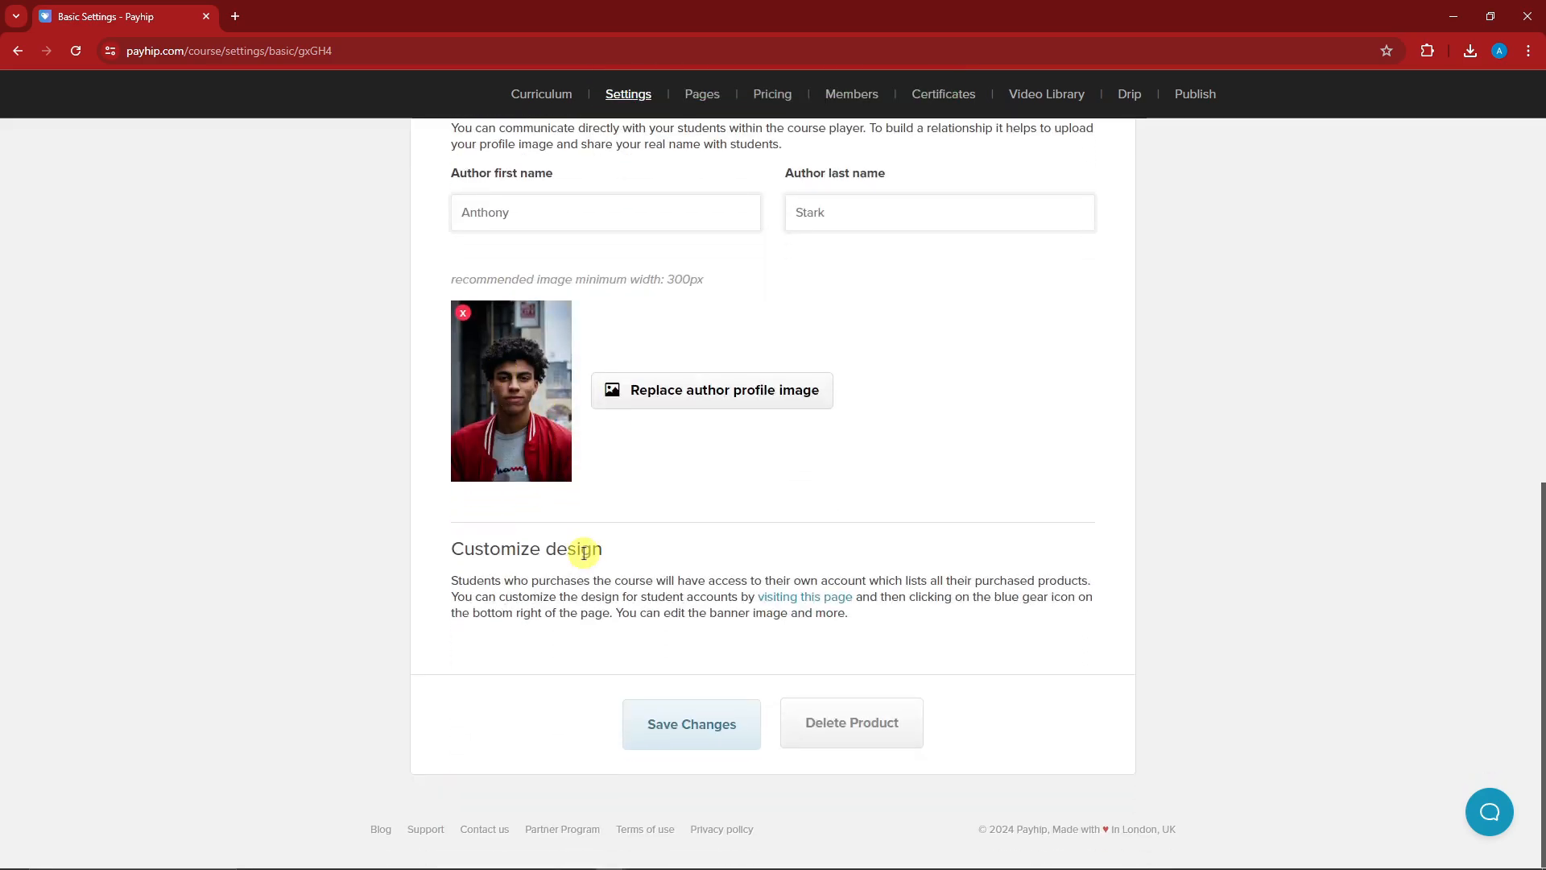
pyautogui.scroll(10, 587, 552)
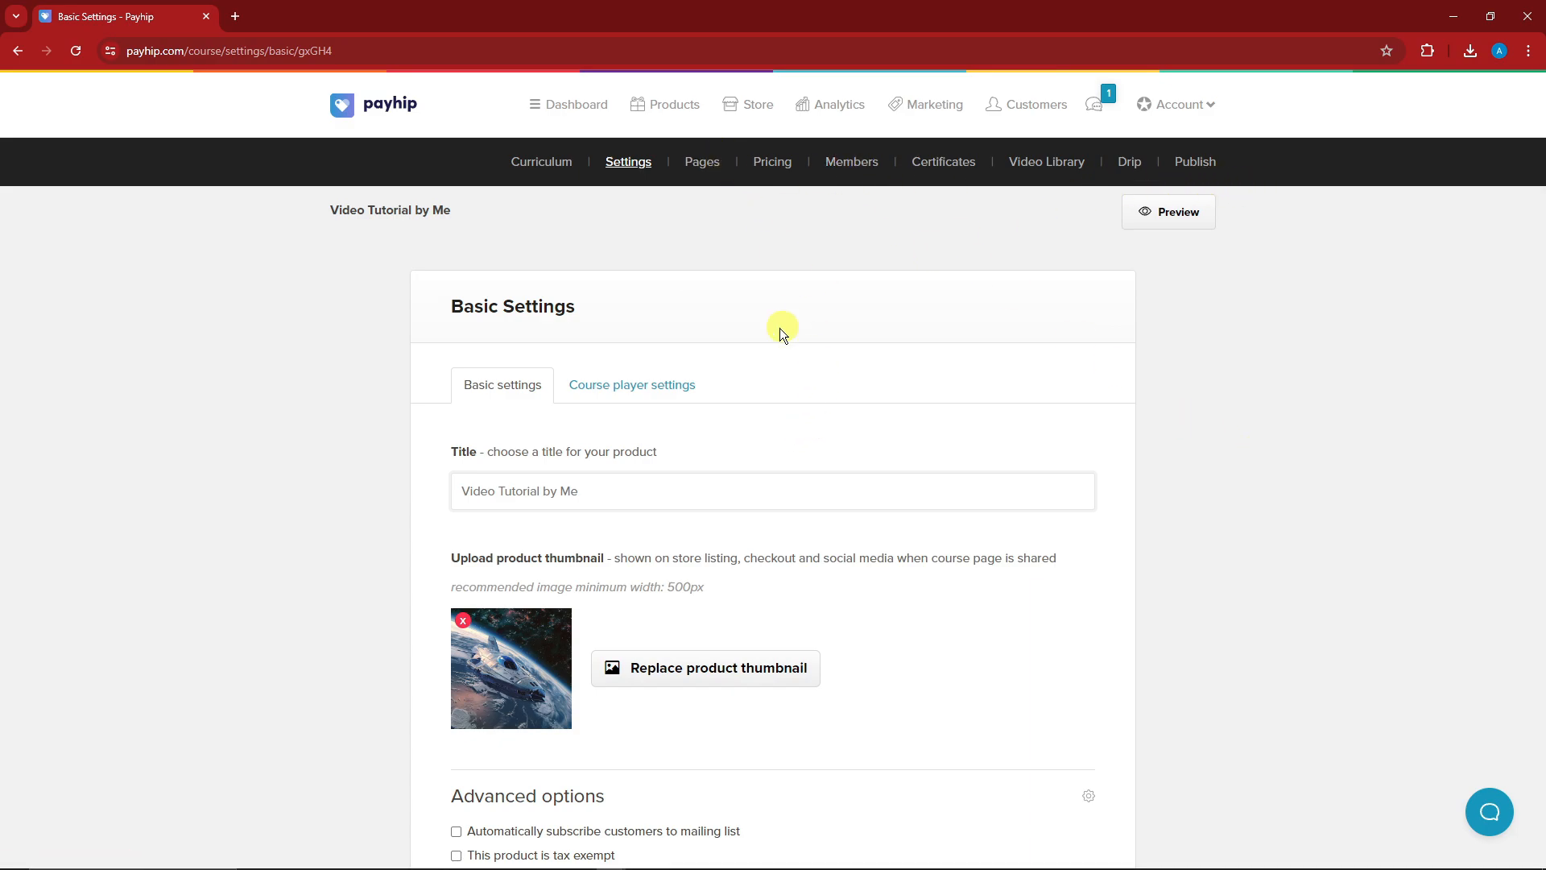
# Choose the dark theme in the course player settings.
pyautogui.click(632, 387)
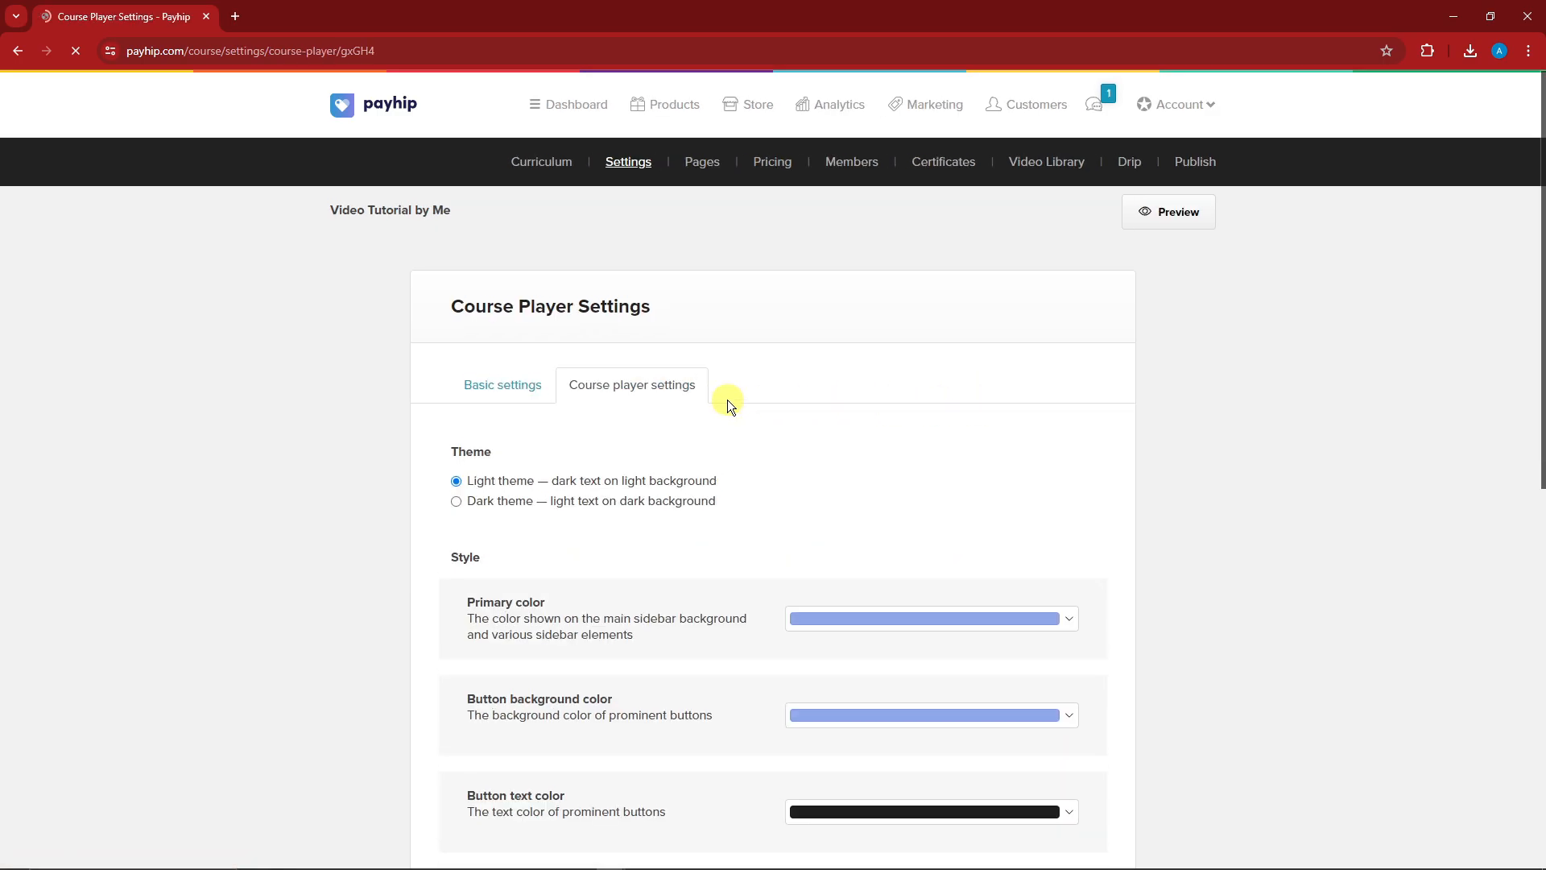
pyautogui.scroll(-2, 733, 408)
pyautogui.scroll(2, 741, 418)
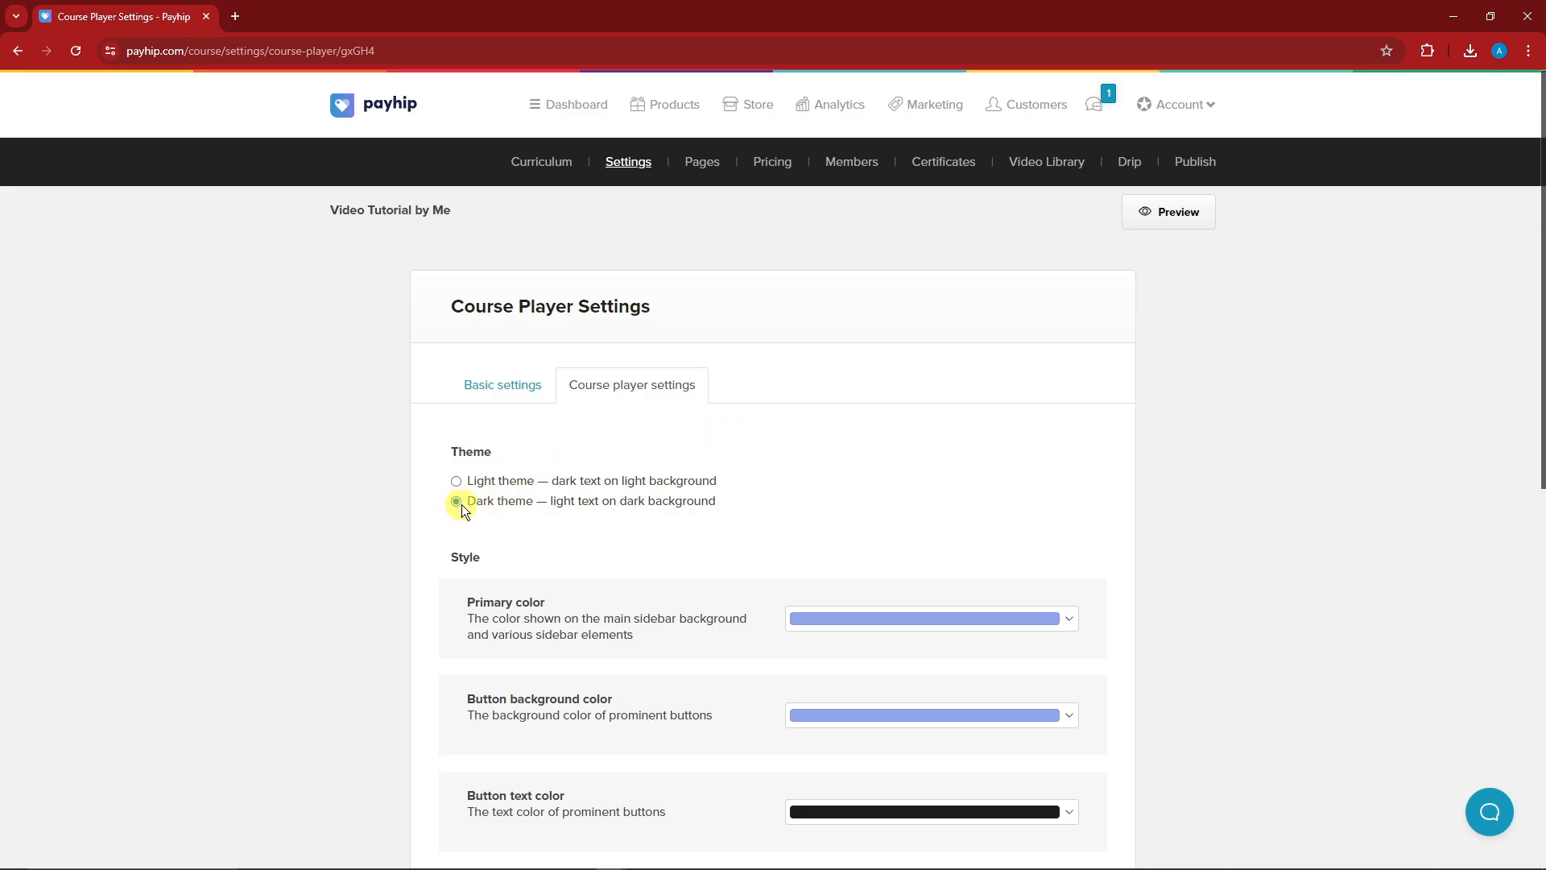
# Set the course player's primary color to a deeper blue and the button background to a slightly lighter blue.
pyautogui.scroll(-2, 959, 589)
pyautogui.click(1062, 456)
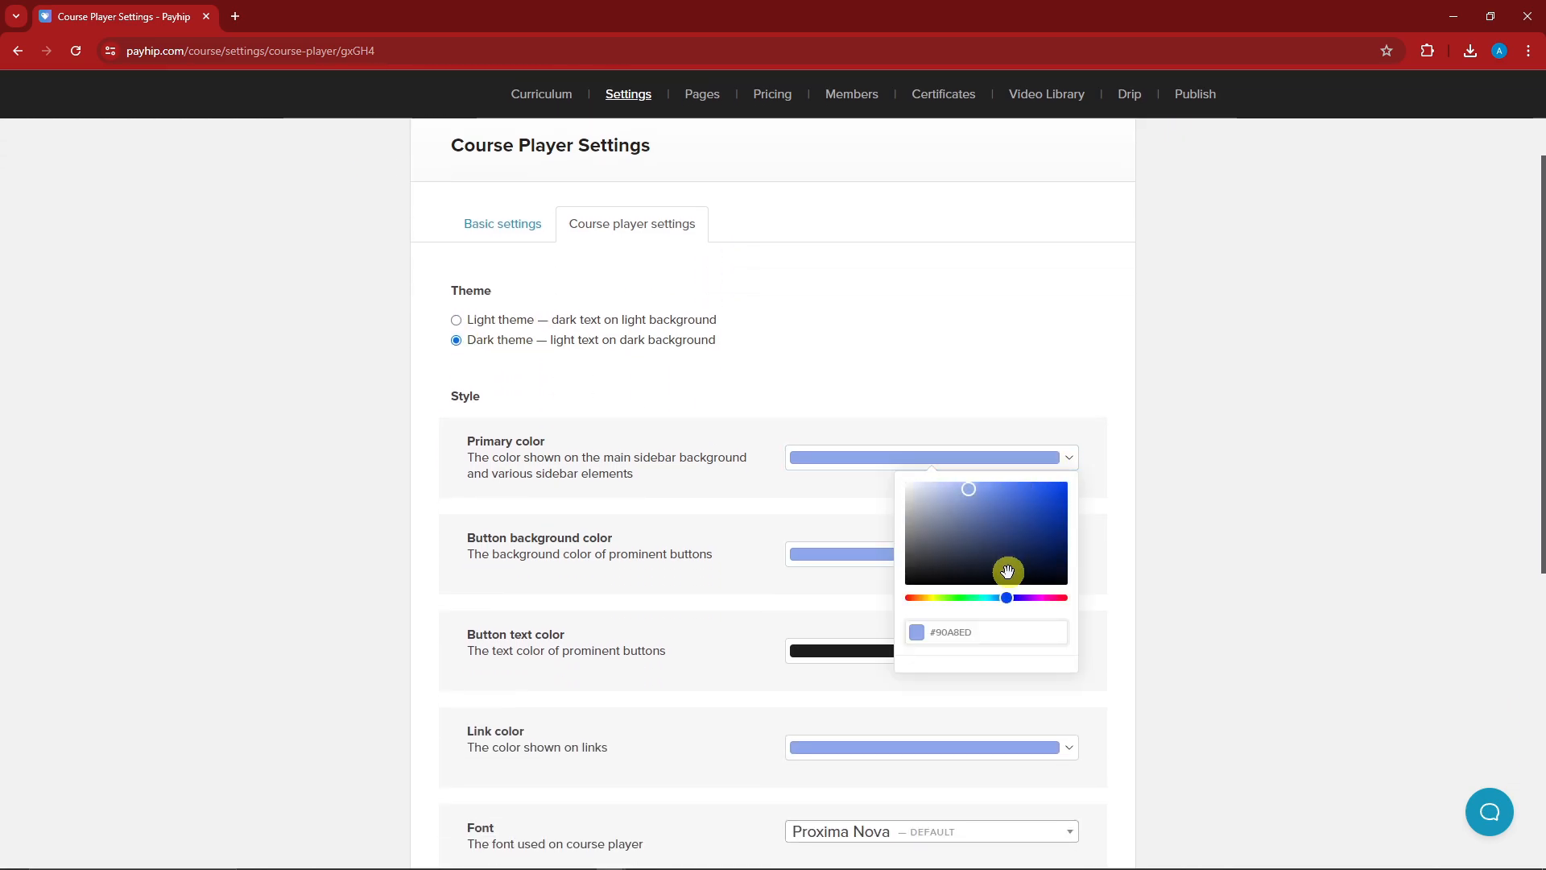
pyautogui.moveTo(969, 494); pyautogui.dragTo(1032, 507)
pyautogui.click(966, 555)
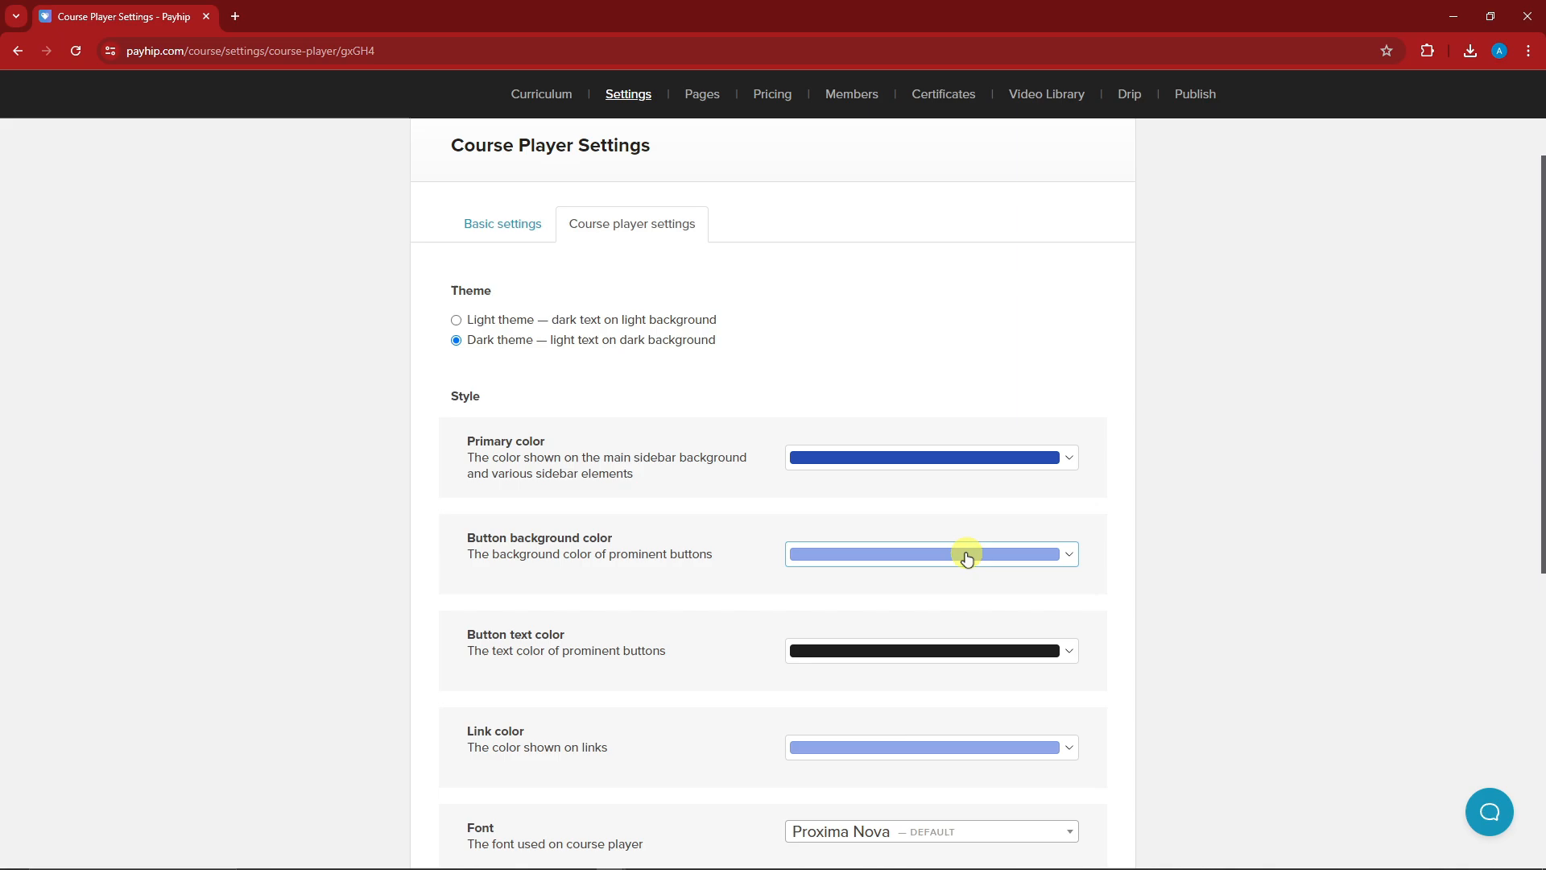
pyautogui.scroll(-2, 966, 555)
pyautogui.click(1035, 392)
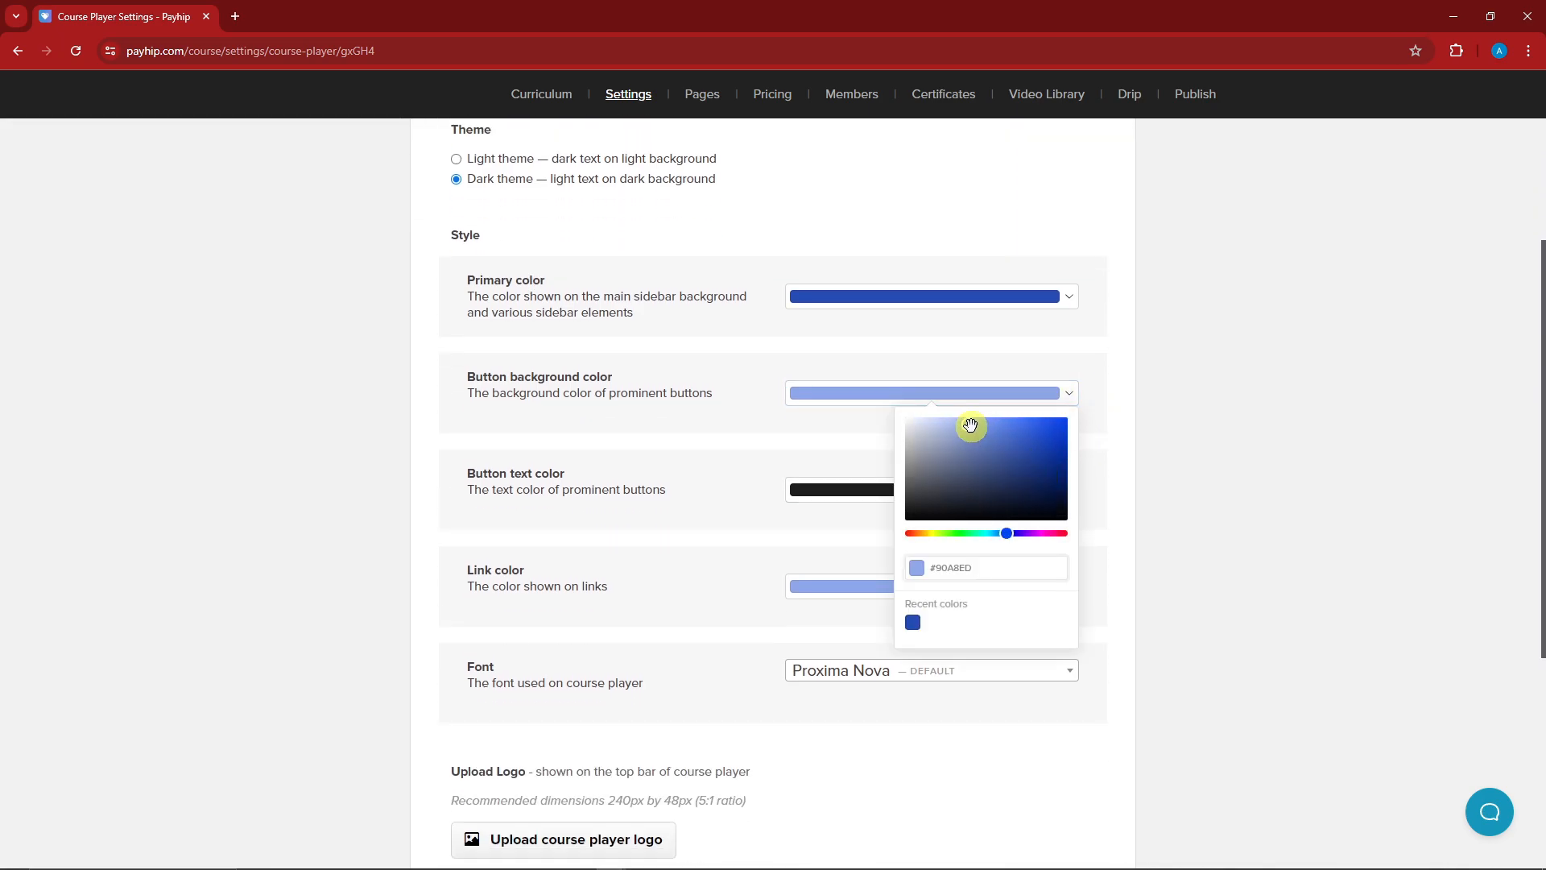
pyautogui.moveTo(970, 425); pyautogui.dragTo(952, 424)
pyautogui.click(1207, 436)
pyautogui.scroll(-4, 1079, 486)
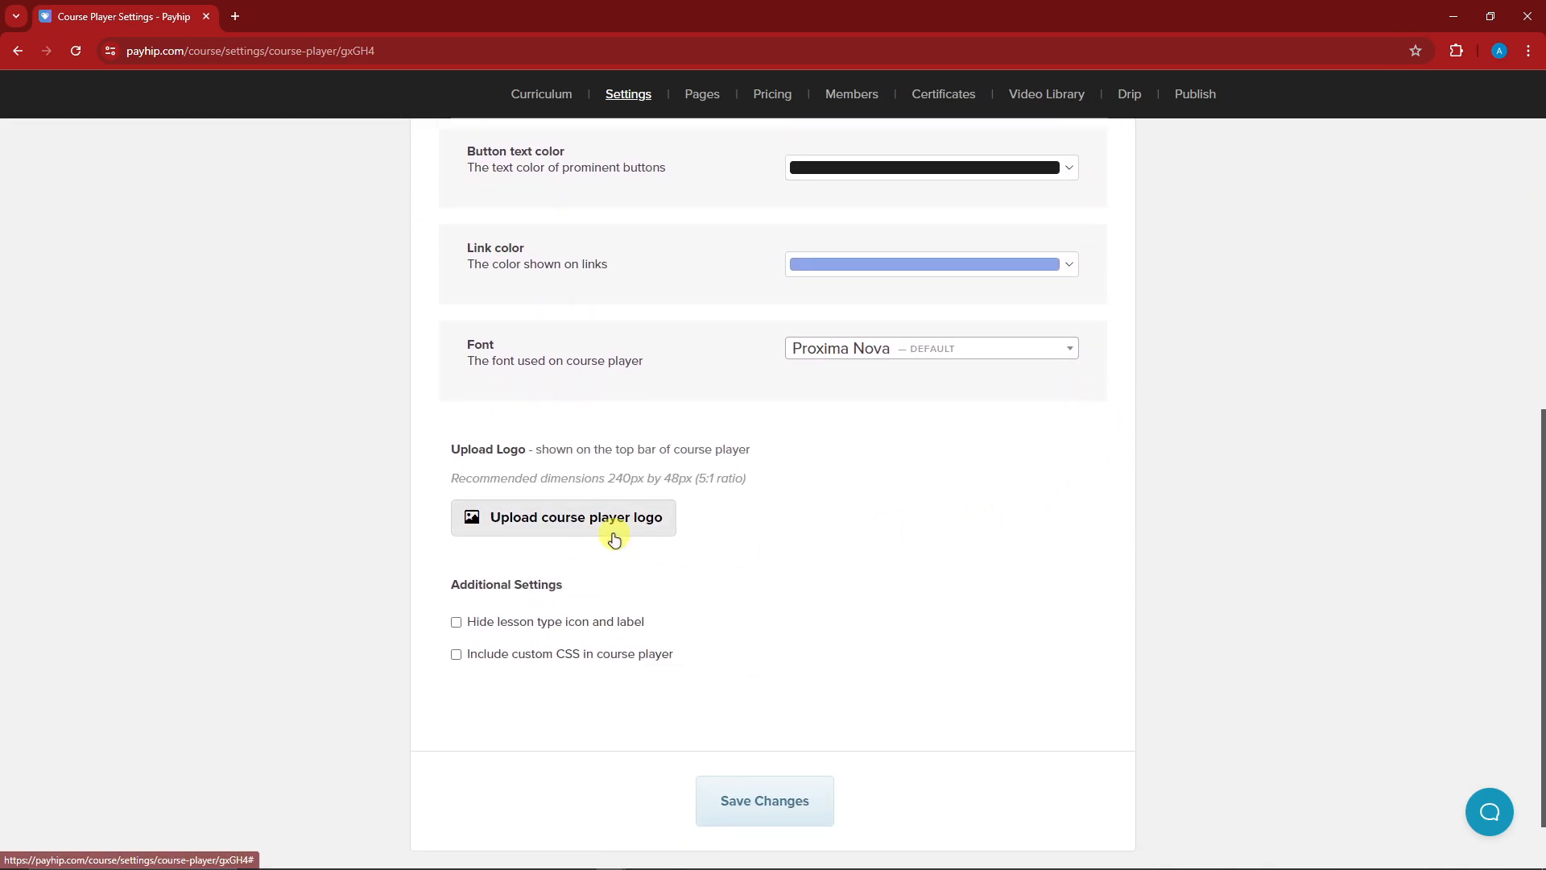
pyautogui.moveTo(442, 448); pyautogui.dragTo(533, 449)
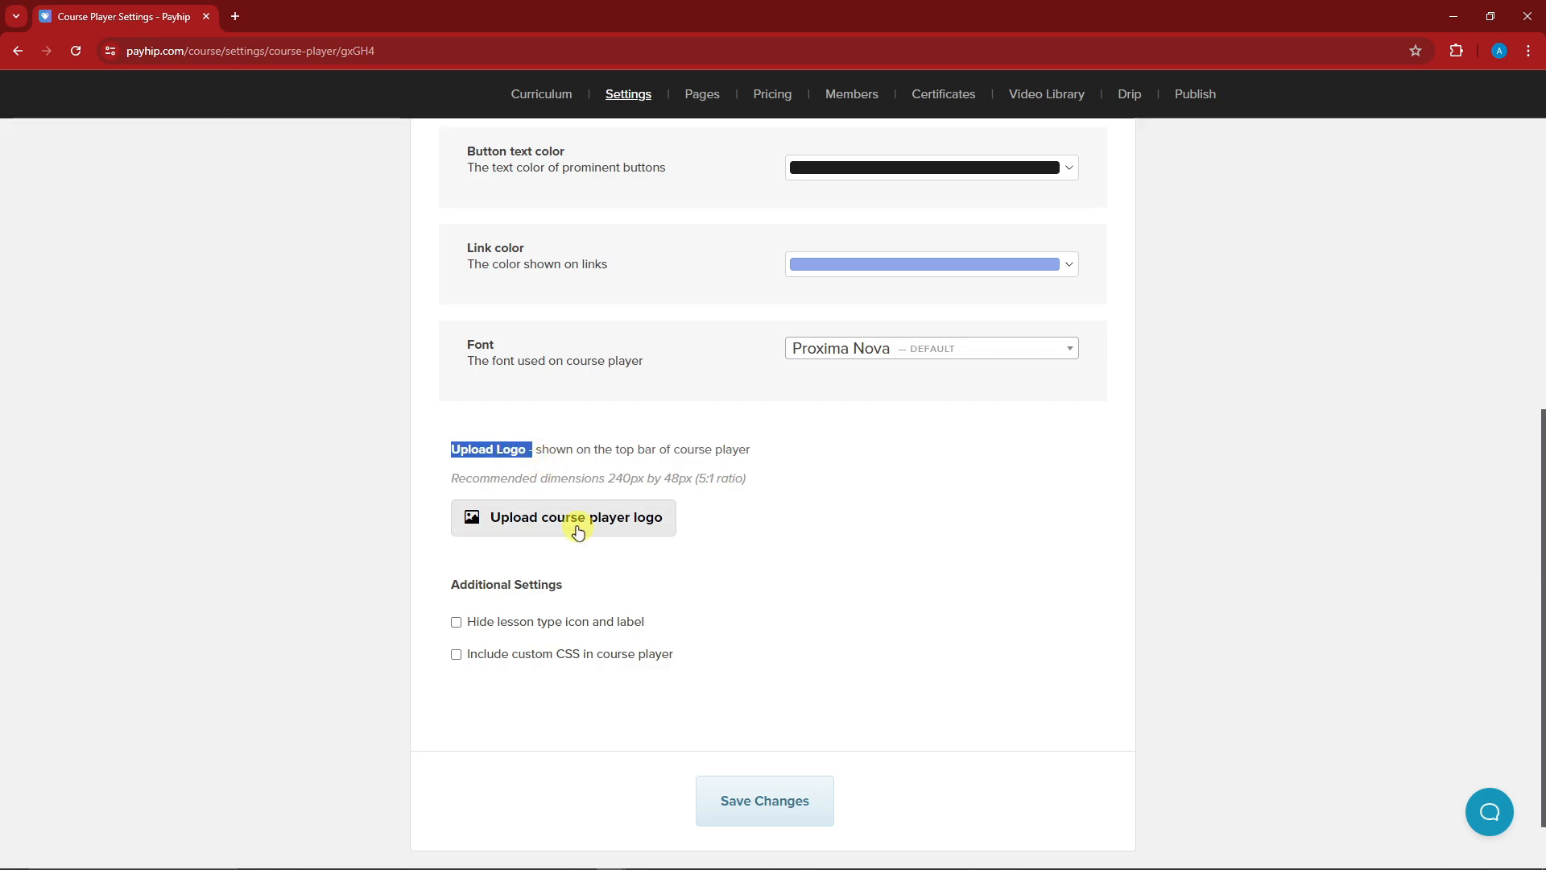
pyautogui.click(614, 522)
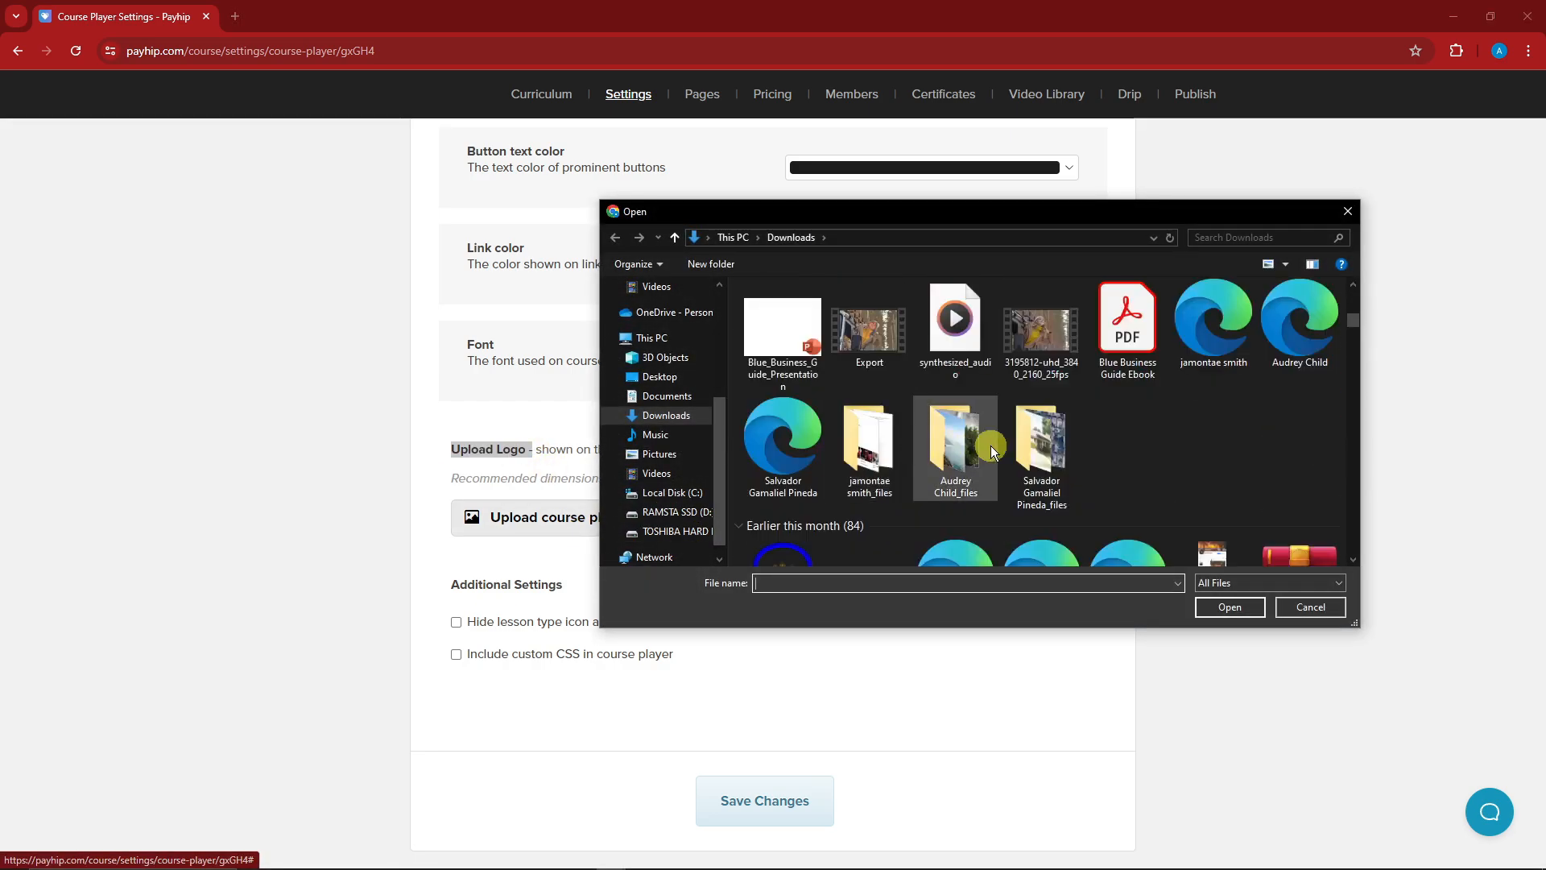
pyautogui.click(1348, 211)
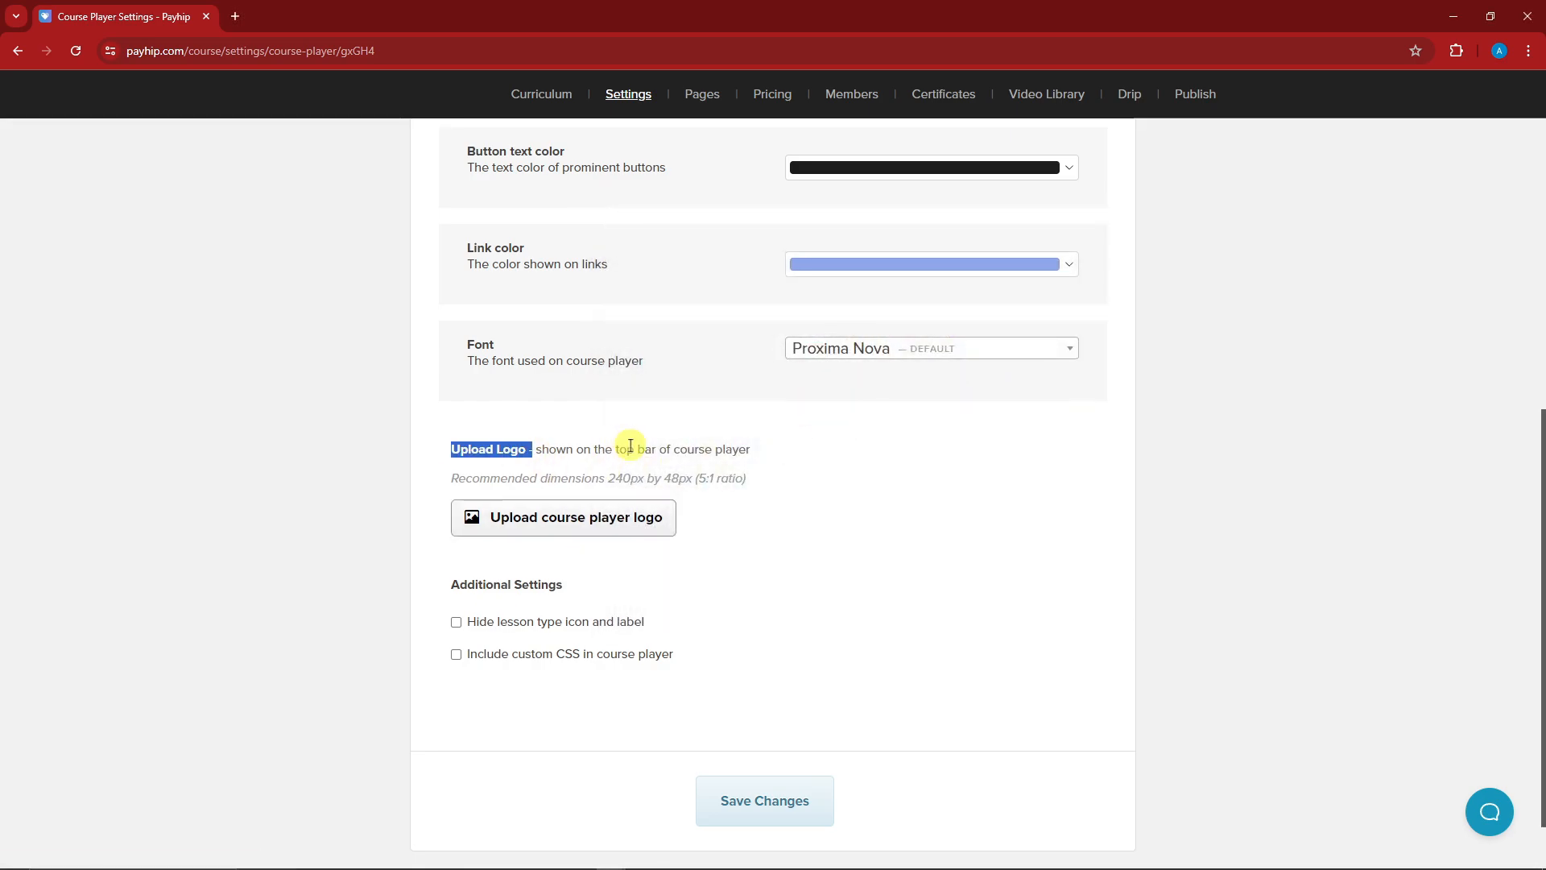
# Save the course player settings and preview the course.
pyautogui.scroll(-1, 732, 698)
pyautogui.click(732, 699)
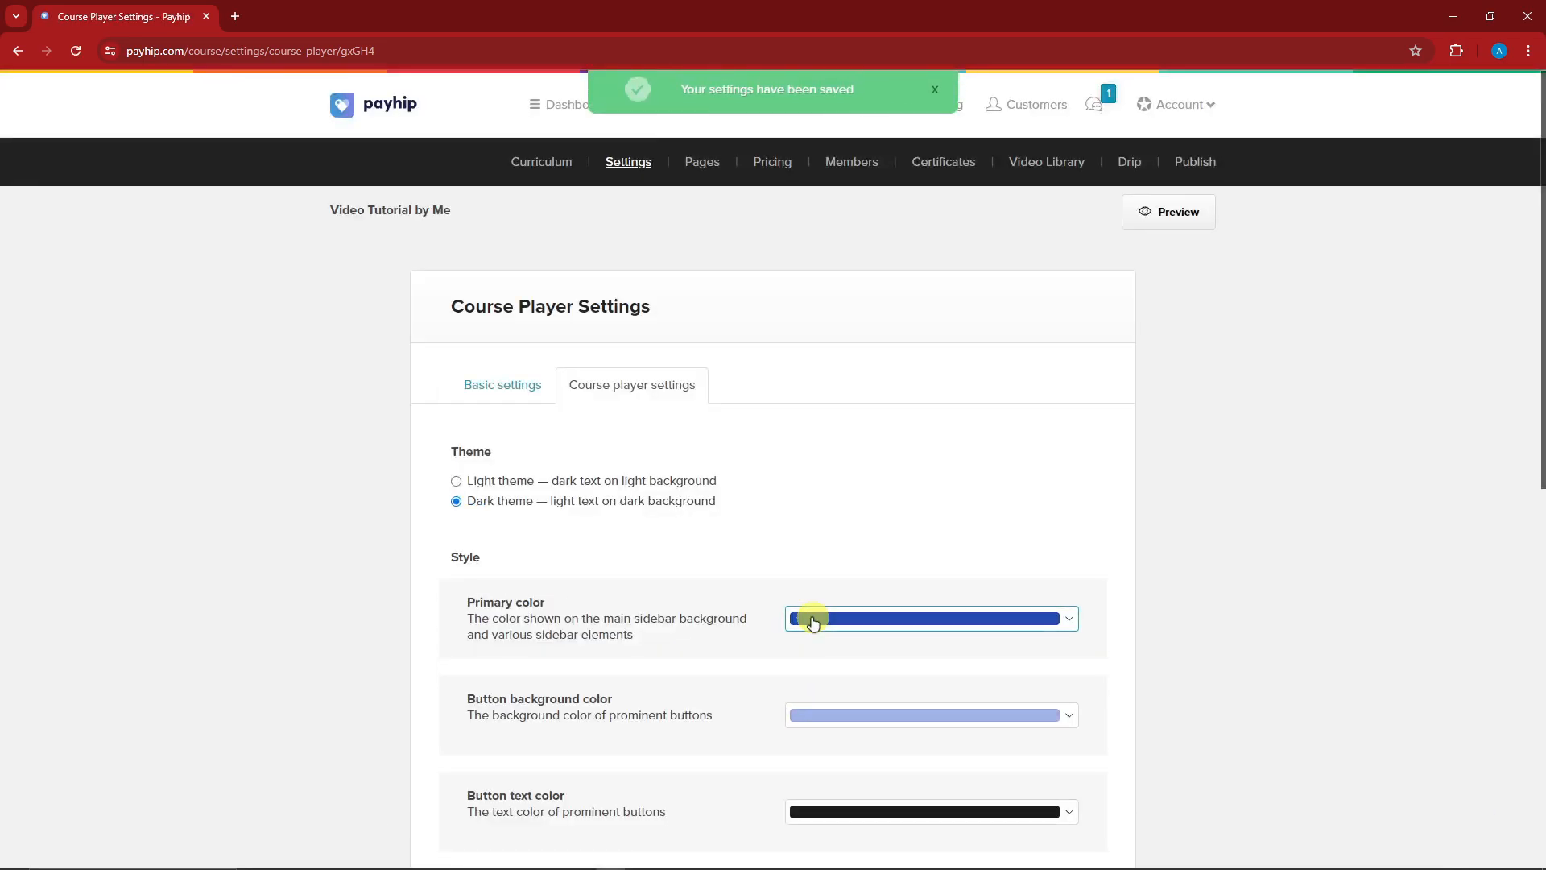
pyautogui.click(1173, 214)
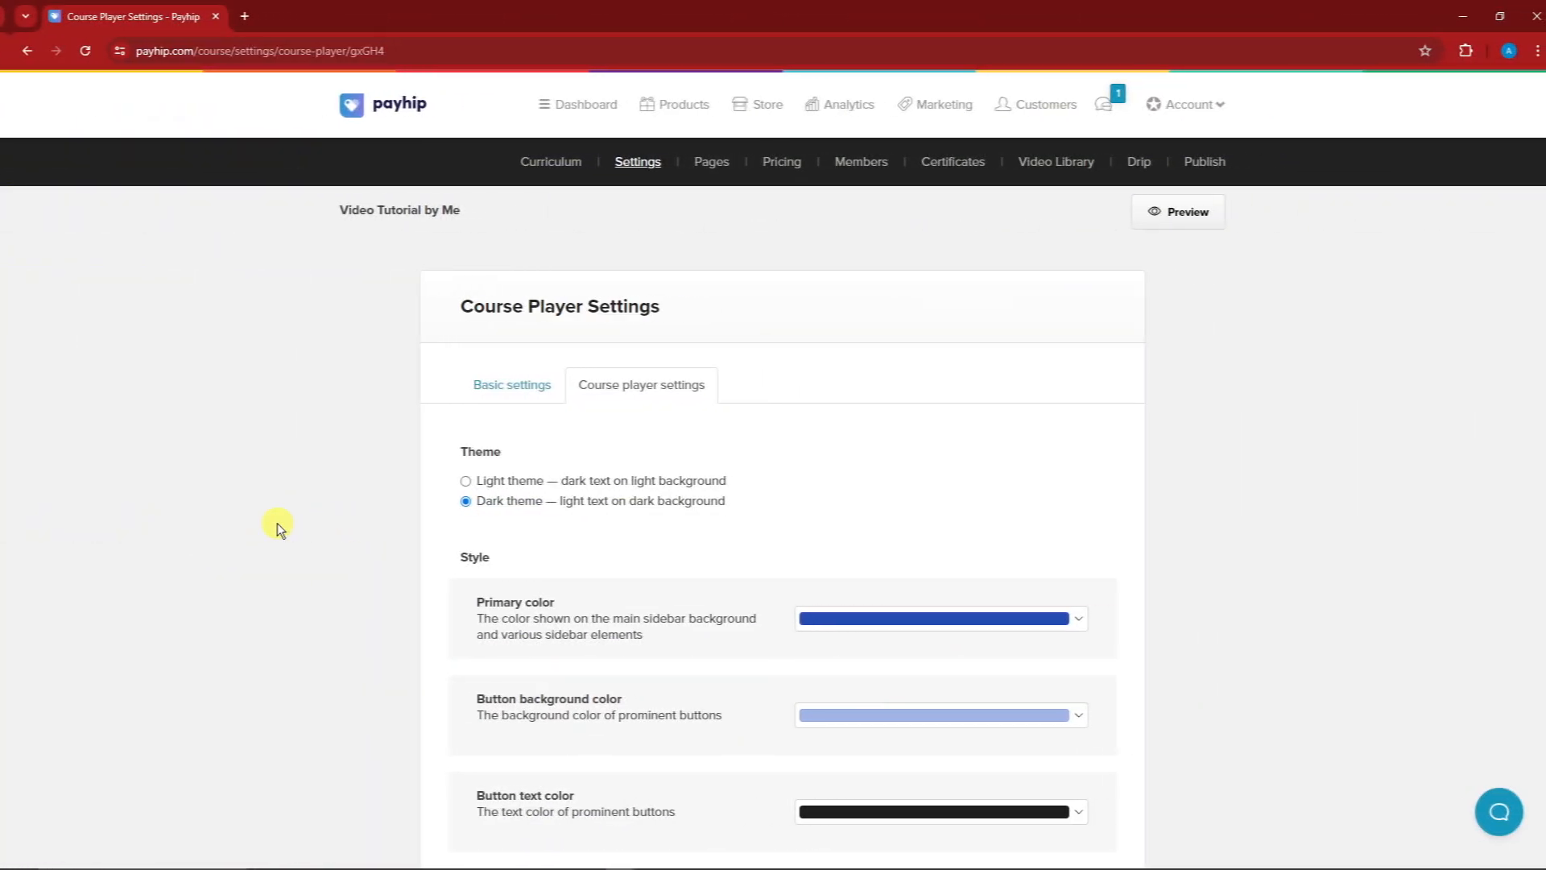
# Start a new pricing plan for the course and look at its one-time purchase price.
pyautogui.click(769, 163)
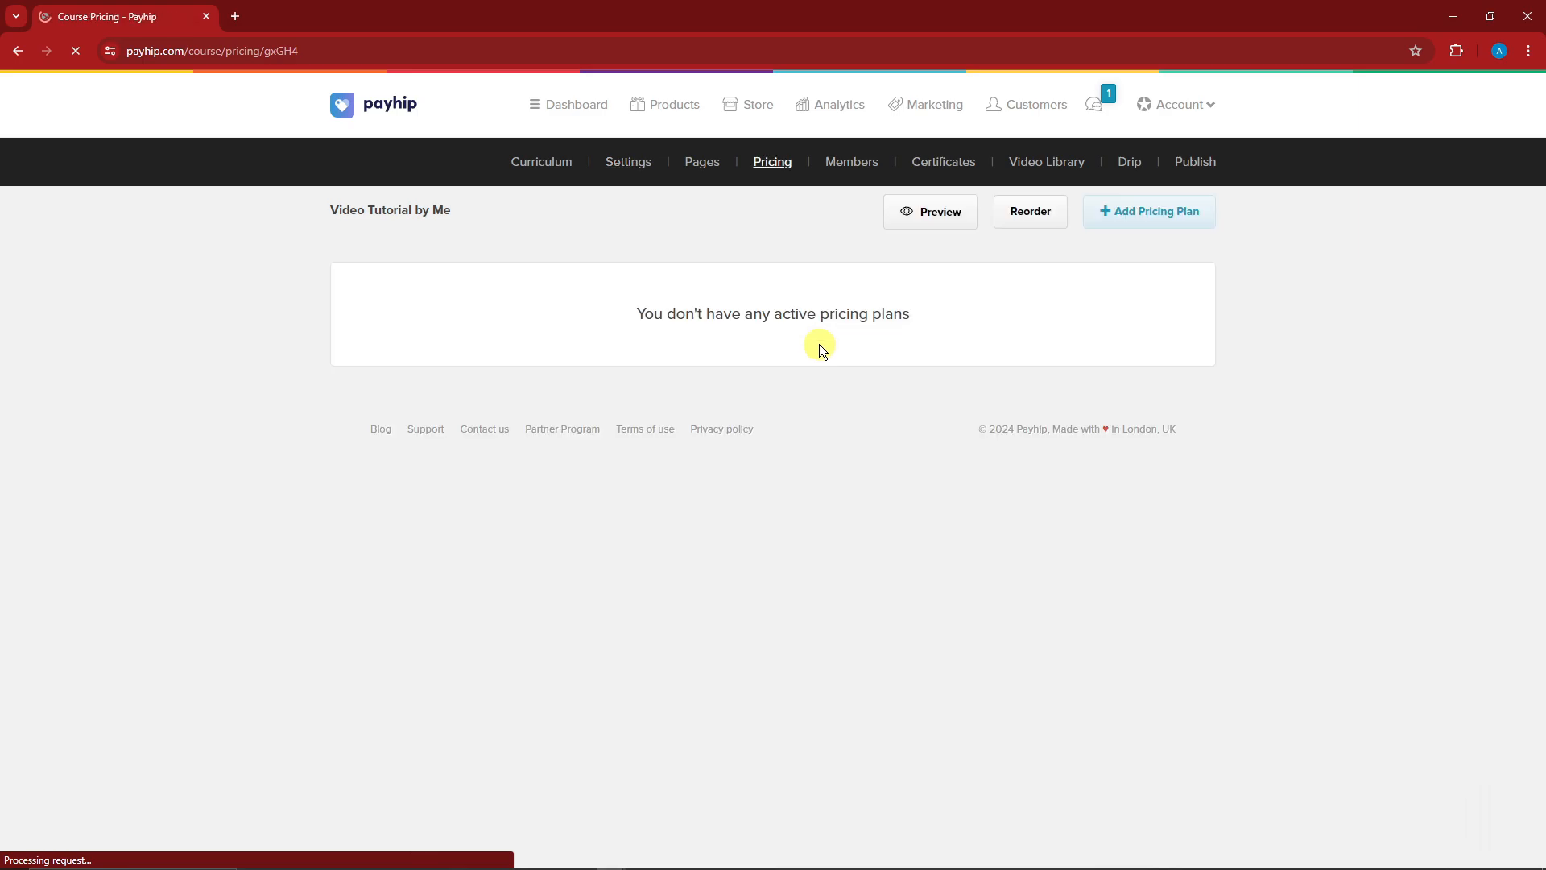
pyautogui.moveTo(629, 318); pyautogui.dragTo(977, 318)
pyautogui.click(1167, 214)
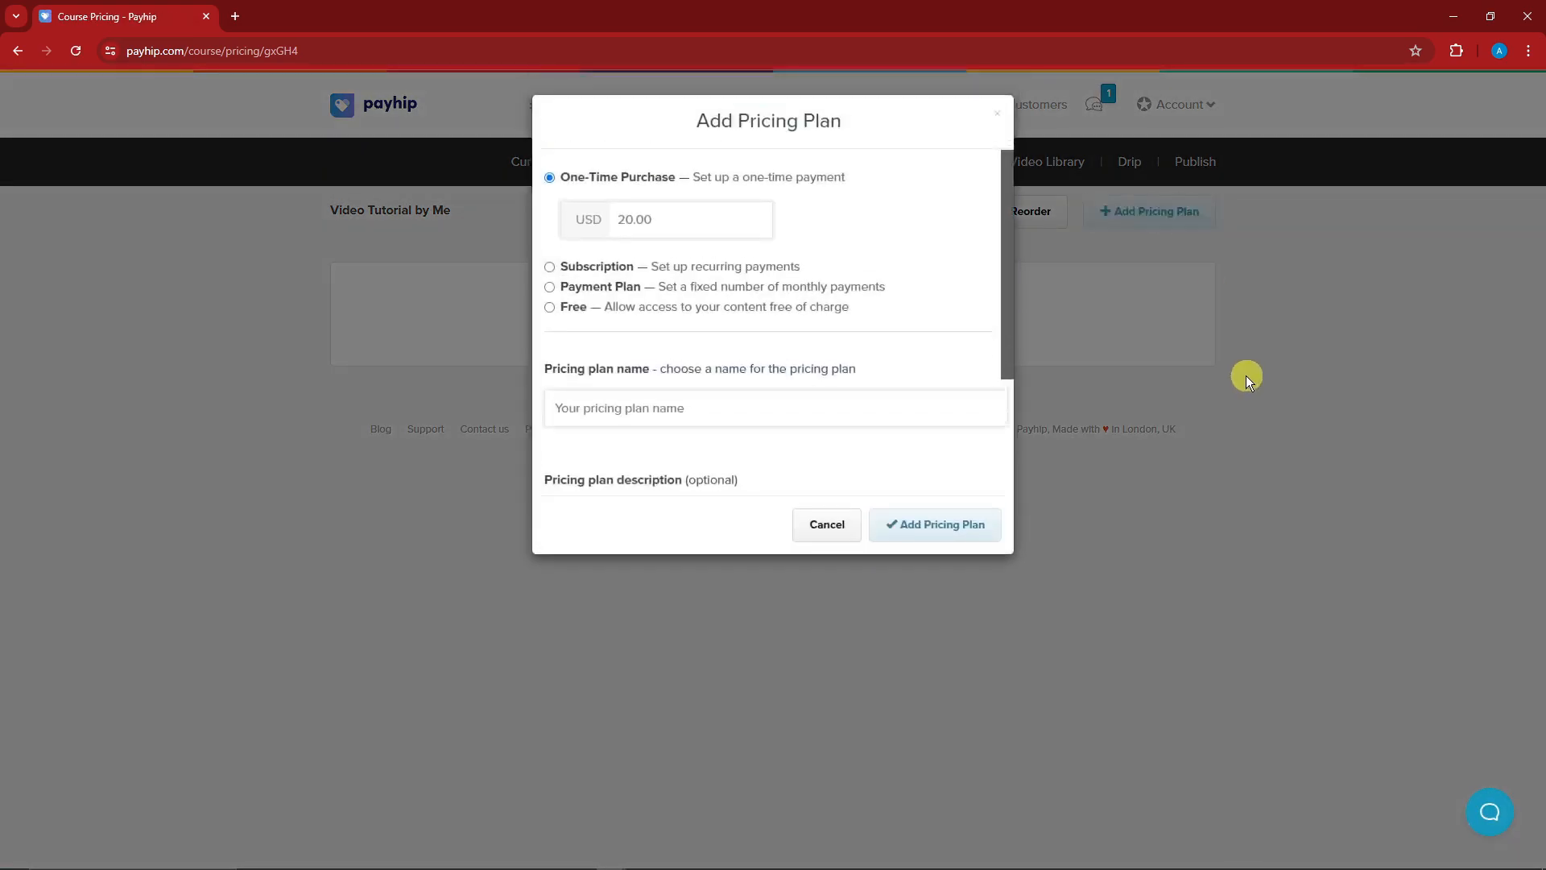
pyautogui.click(641, 225)
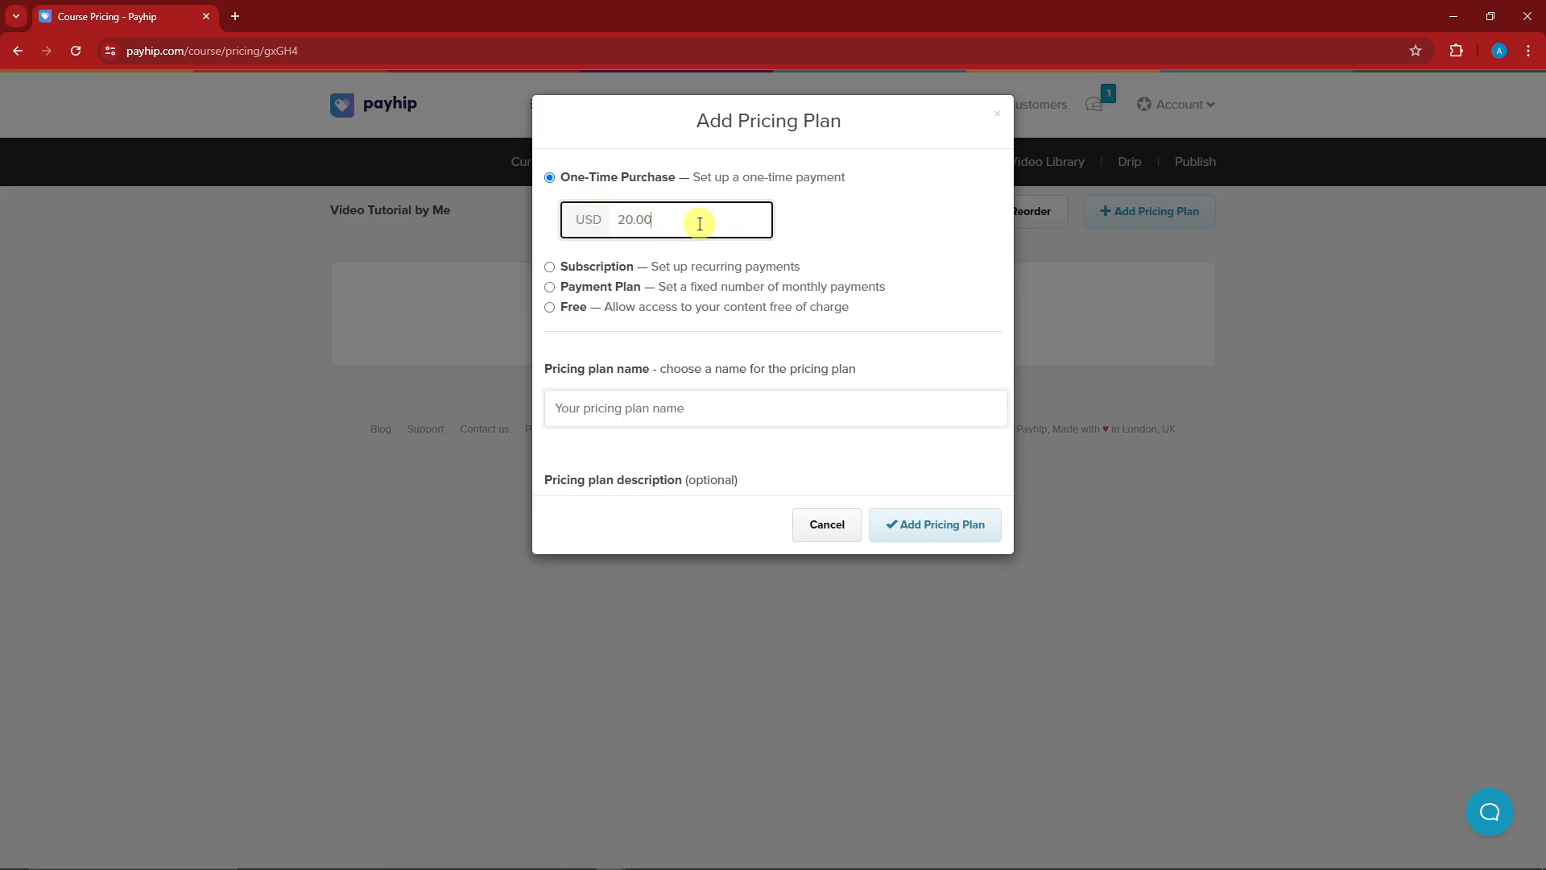
pyautogui.doubleClick(666, 228)
pyautogui.click(753, 223)
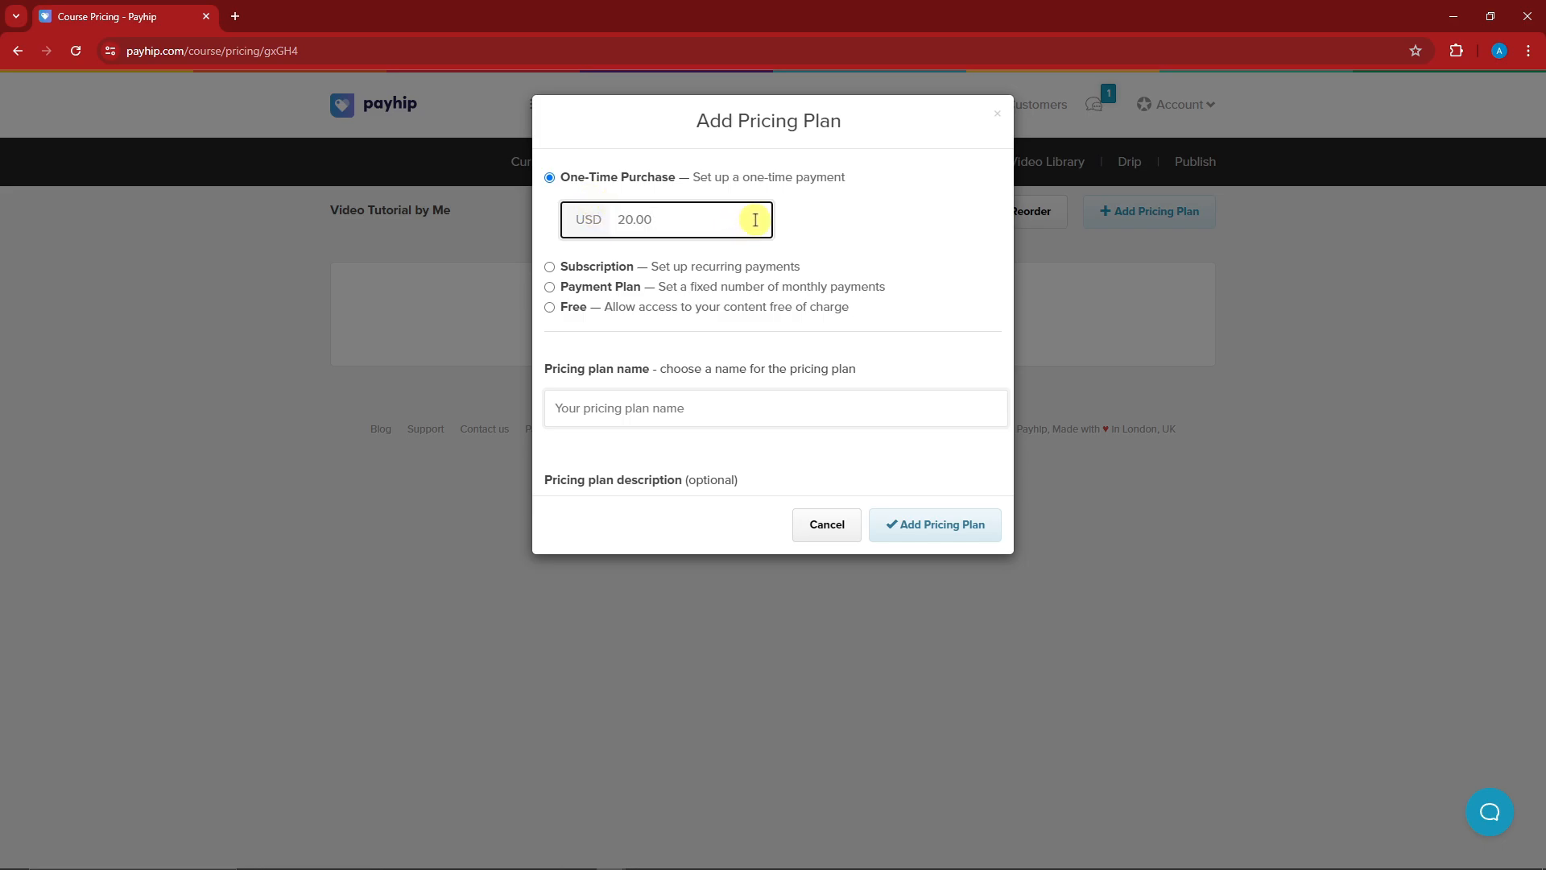
# Compare the Free, One-Time Purchase and Payment Plan options, and choose Subscription as the plan type.
pyautogui.click(550, 307)
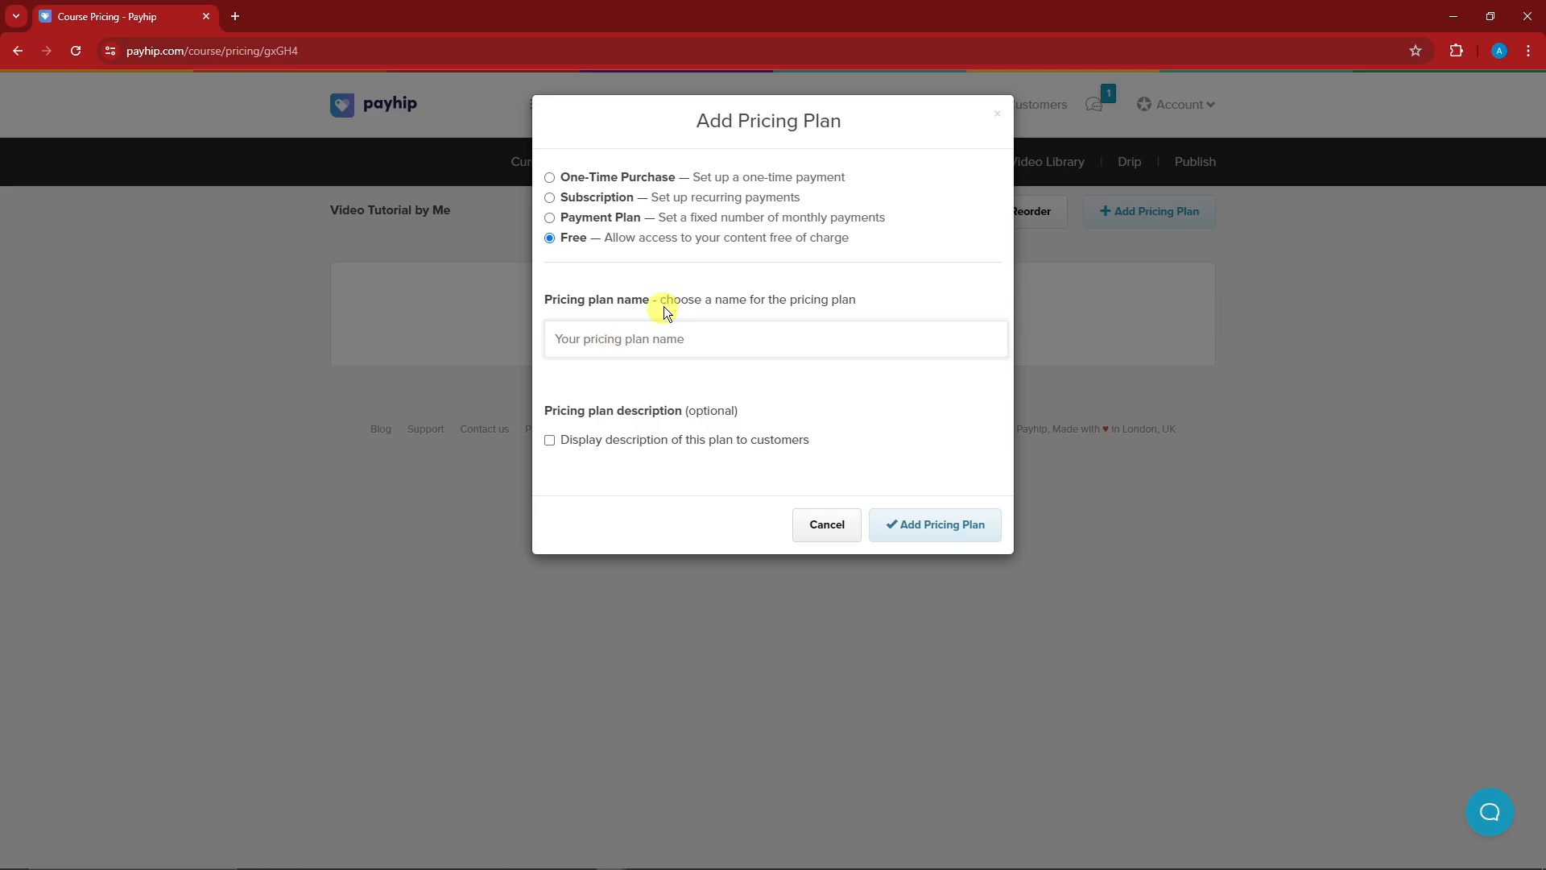
pyautogui.moveTo(612, 238); pyautogui.dragTo(868, 243)
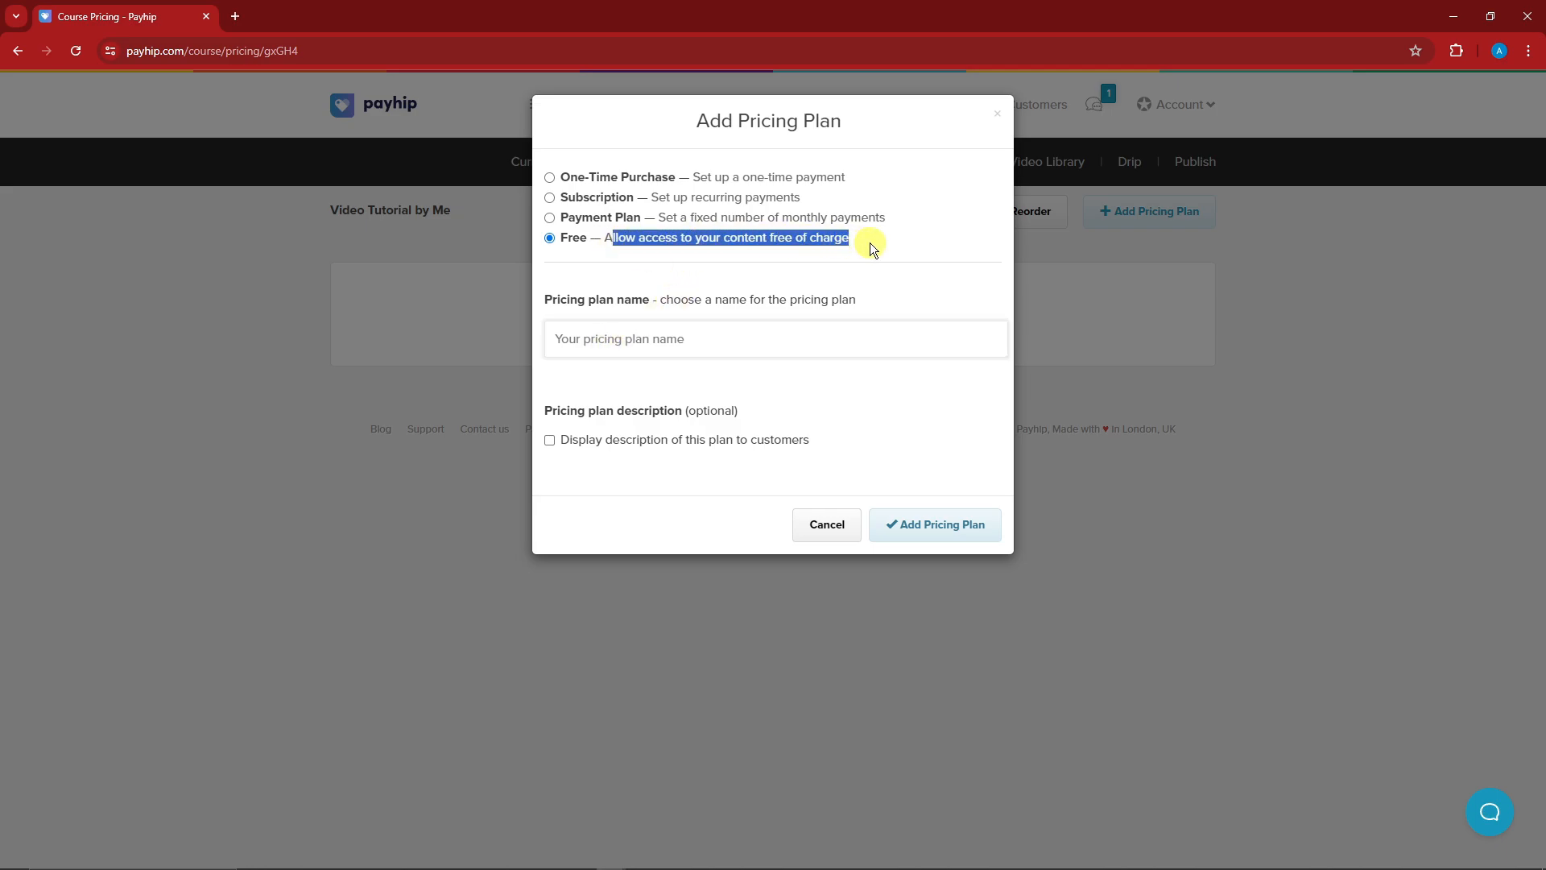
pyautogui.click(550, 177)
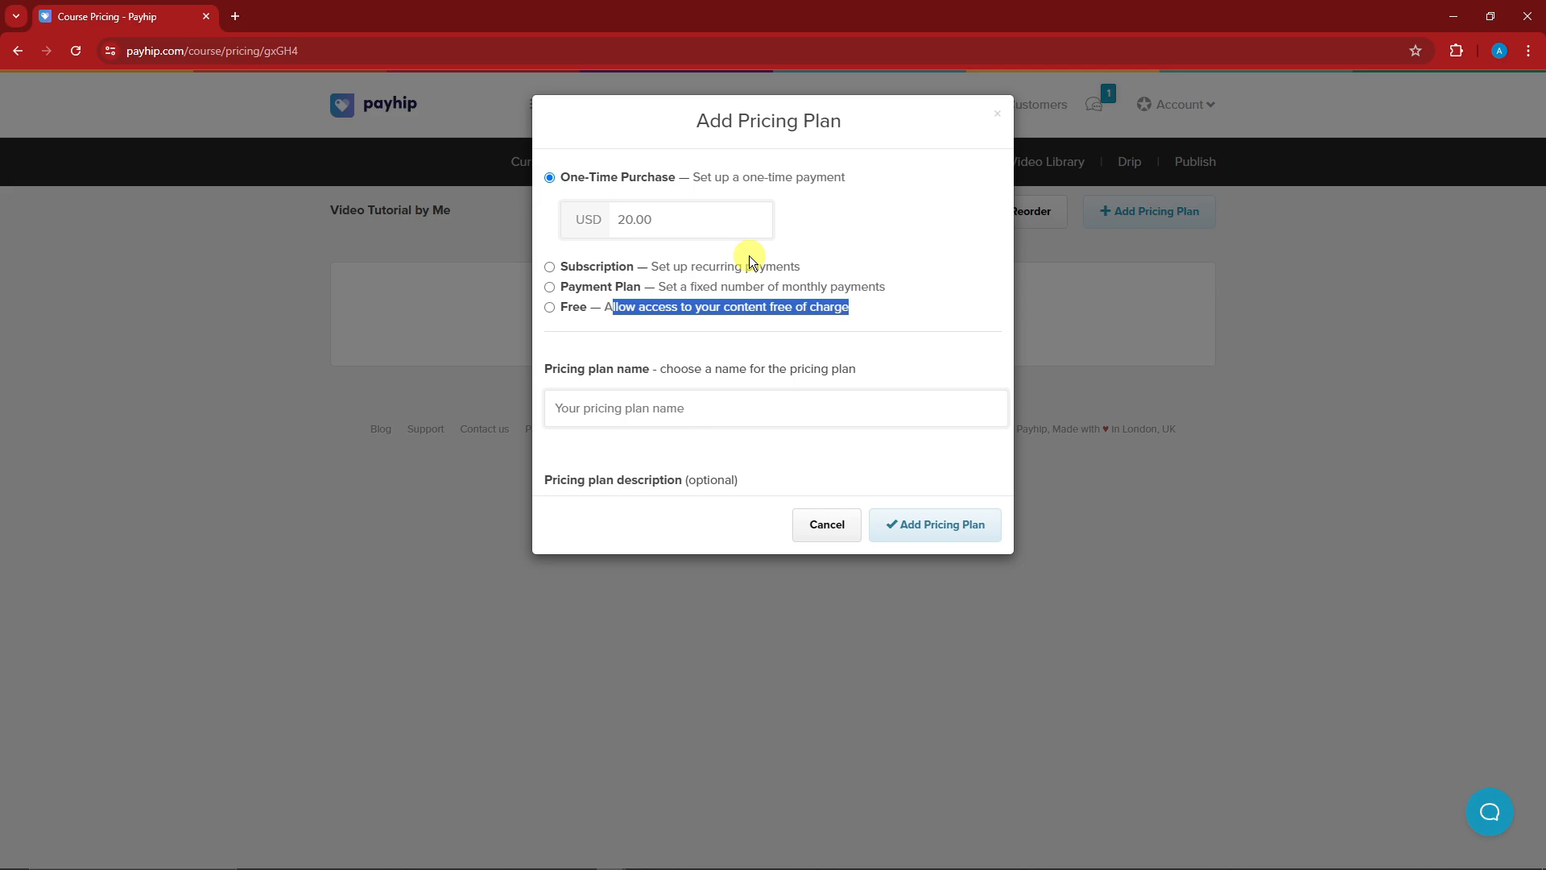
pyautogui.click(550, 288)
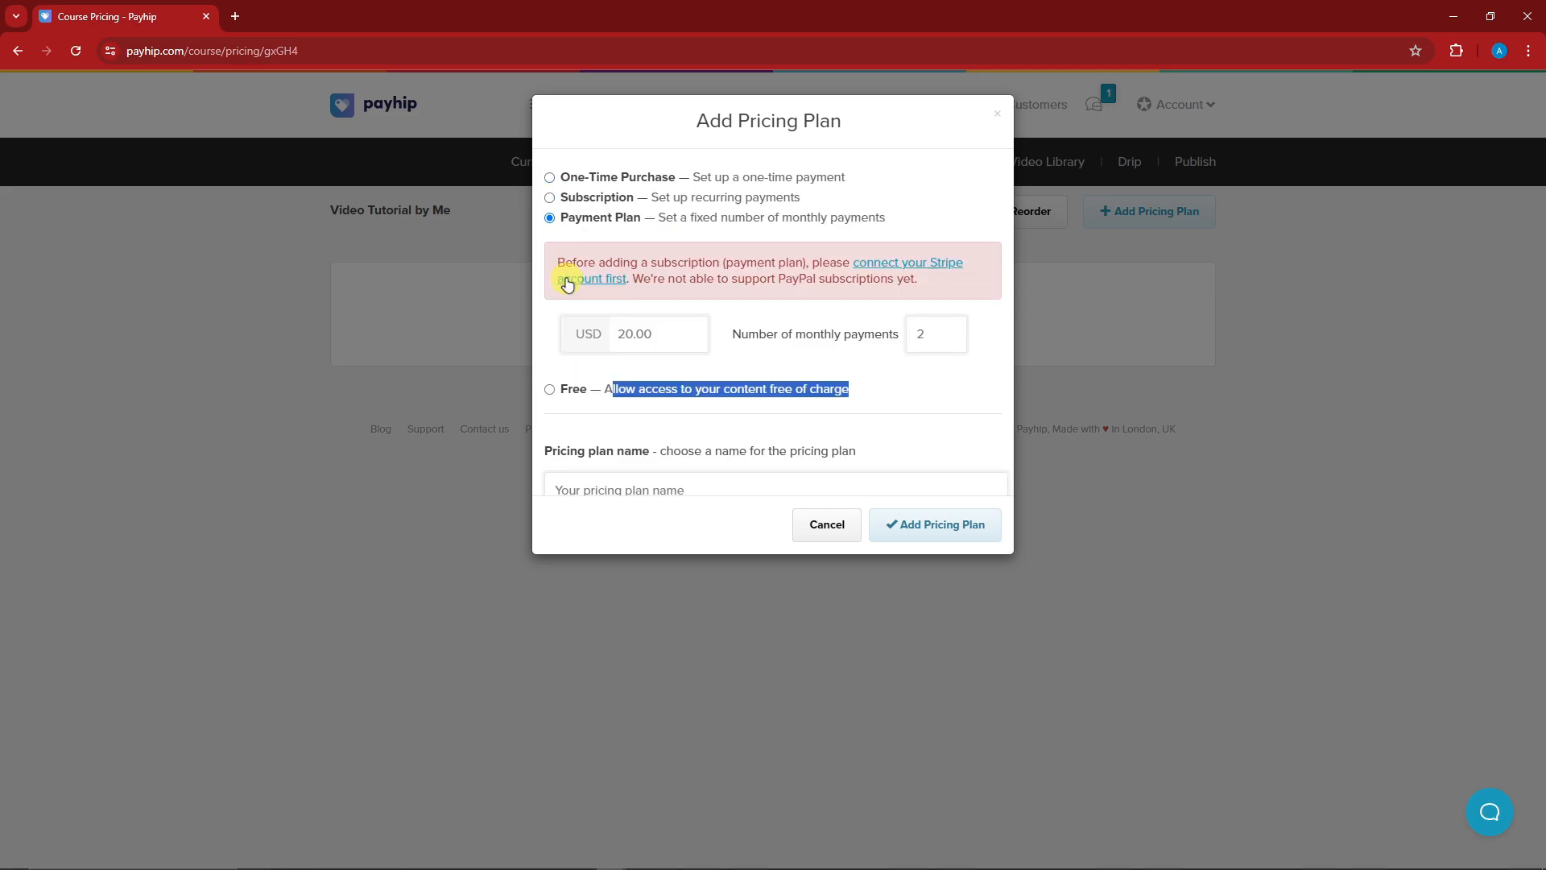
pyautogui.click(550, 198)
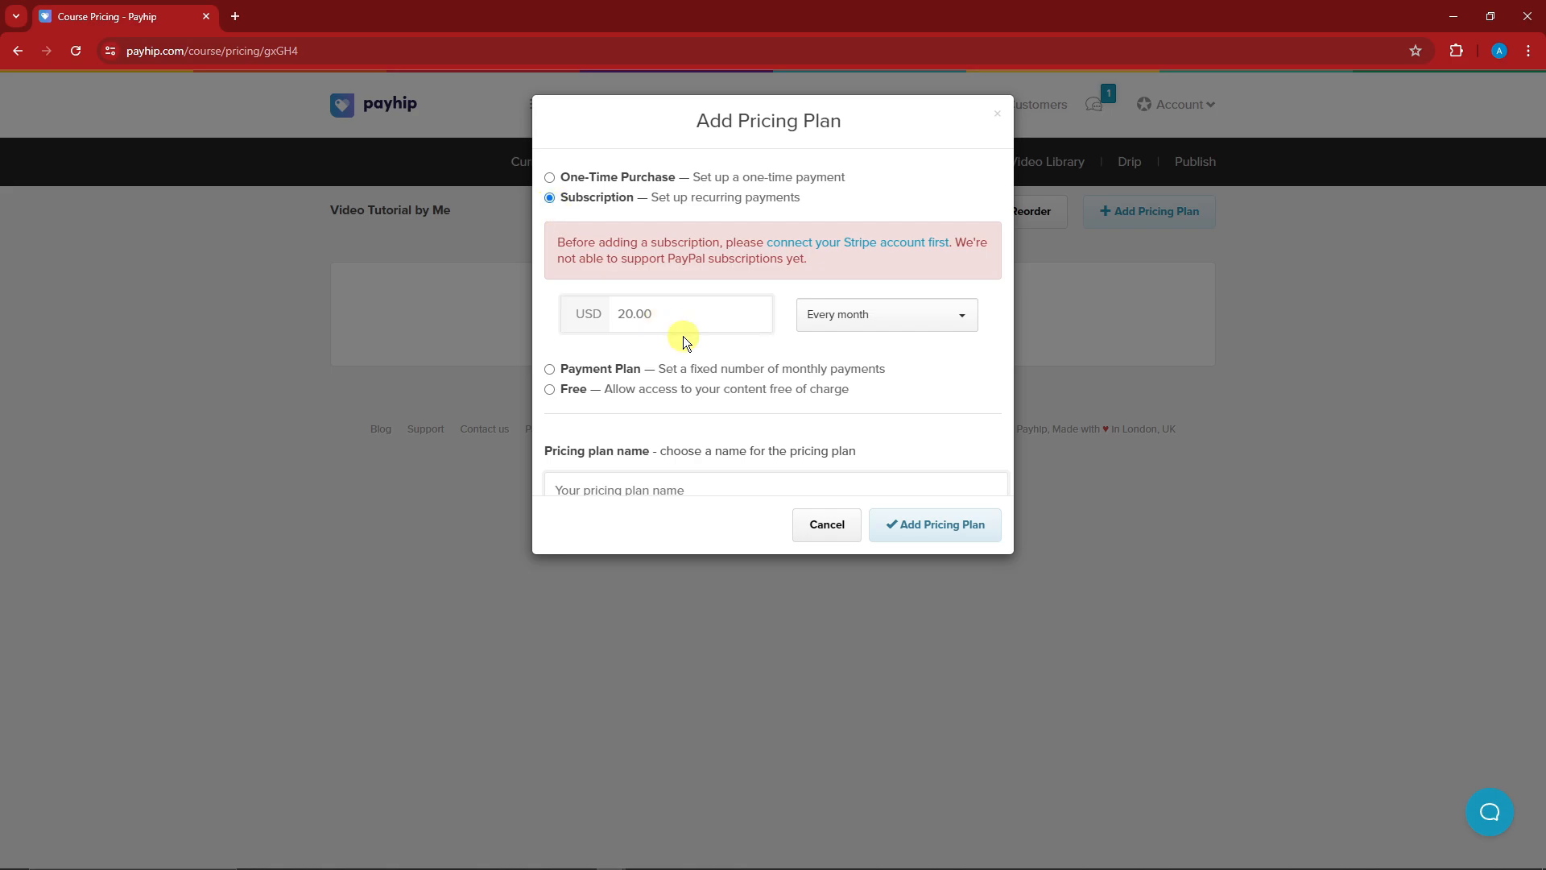
# Name the pricing plan "sample price".
pyautogui.scroll(-4, 684, 339)
pyautogui.scroll(1, 692, 329)
pyautogui.click(628, 251)
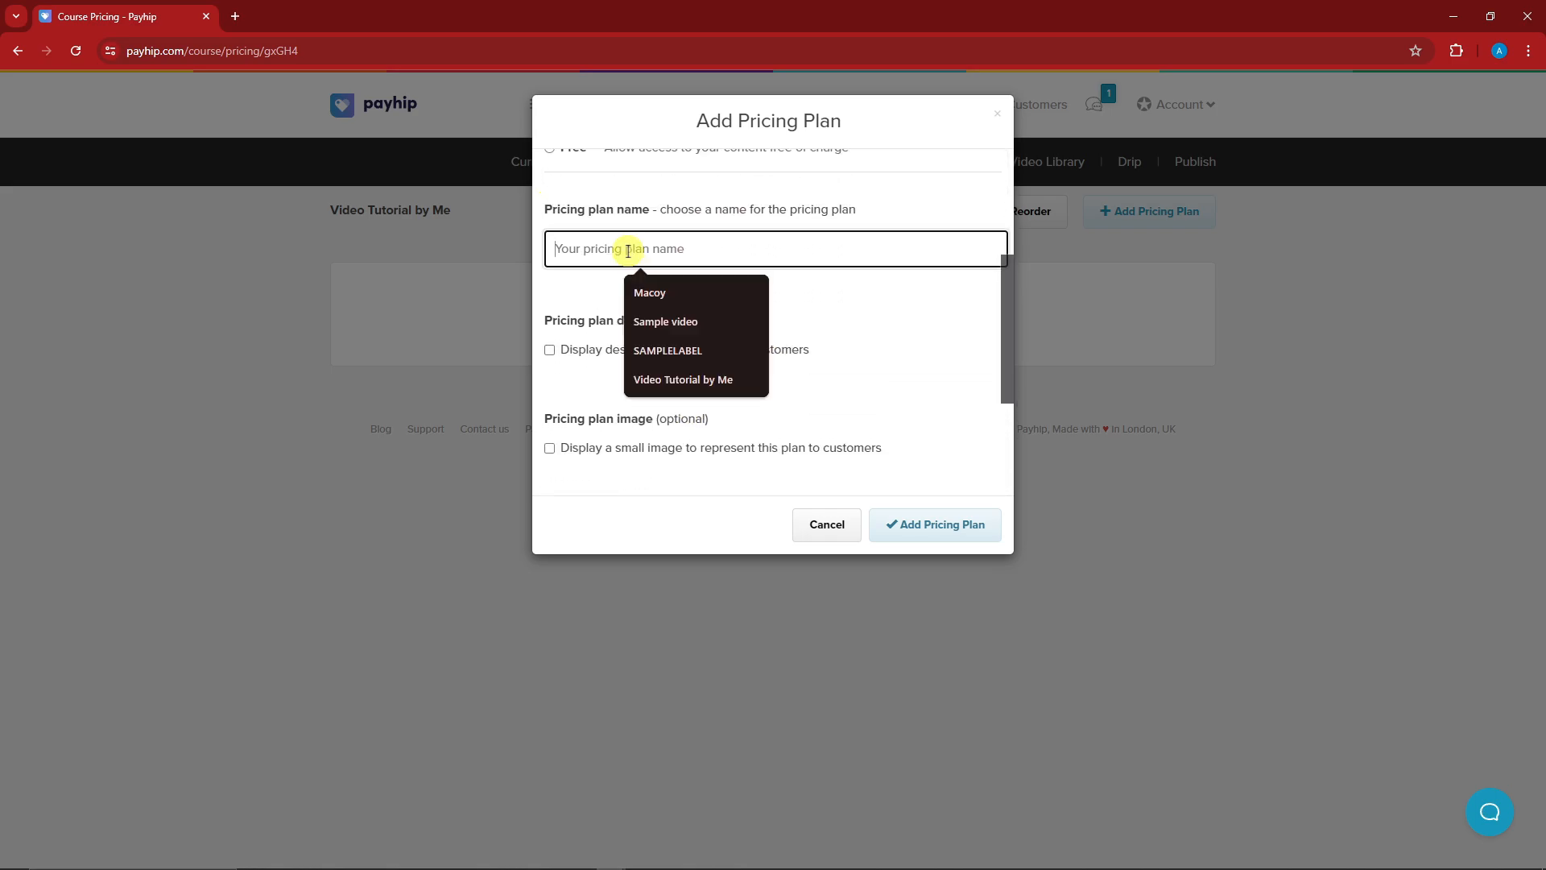
pyautogui.write('sample price')
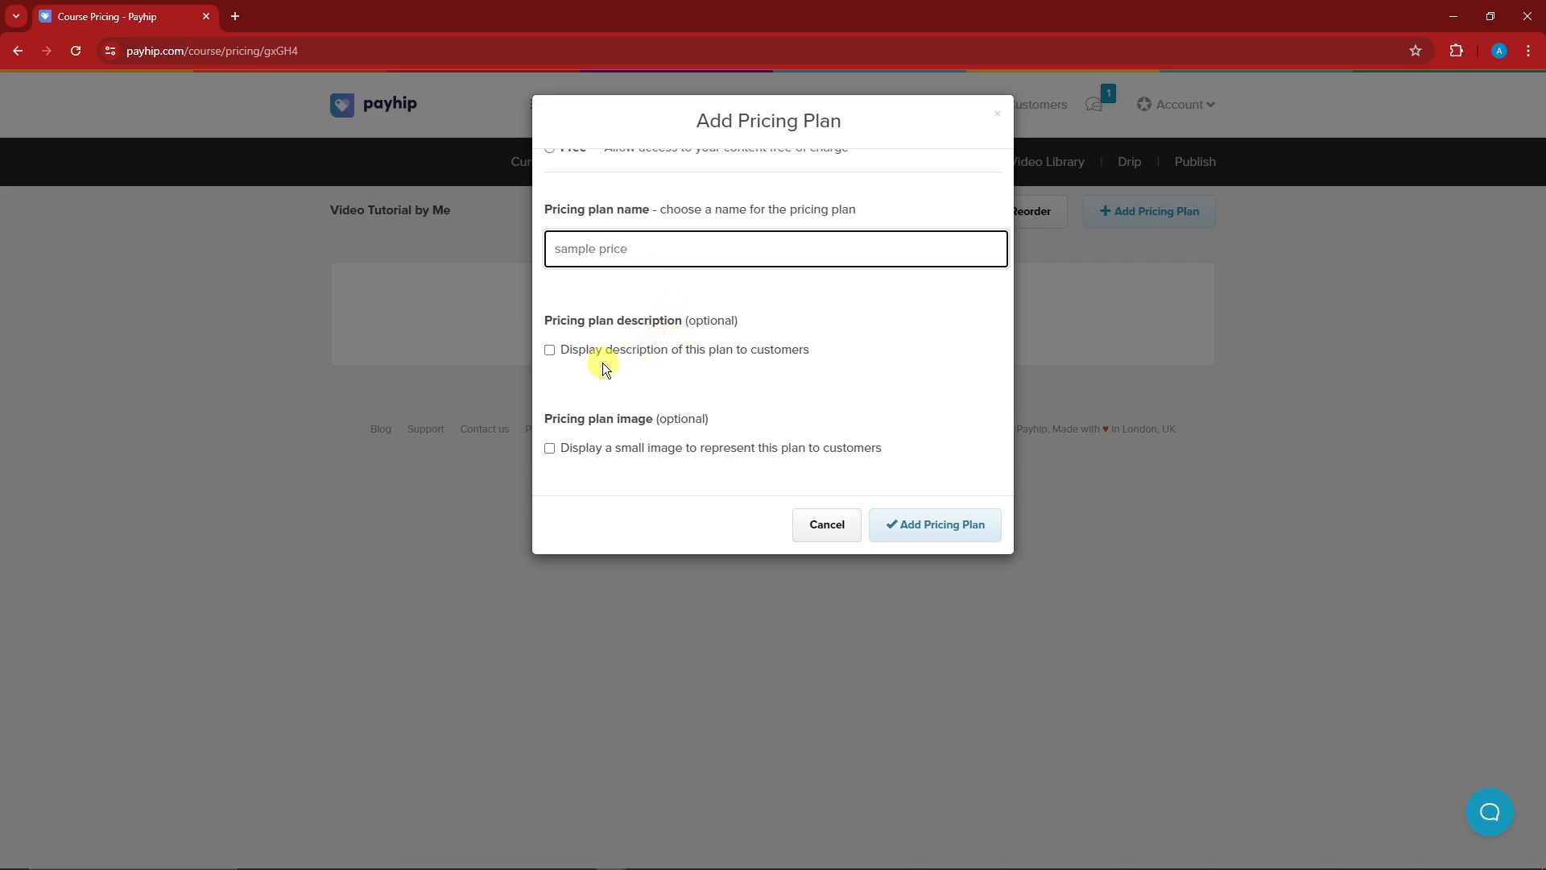
# Display a plan description to customers with the text "Unlock all features" formatted as a bullet list.
pyautogui.click(550, 352)
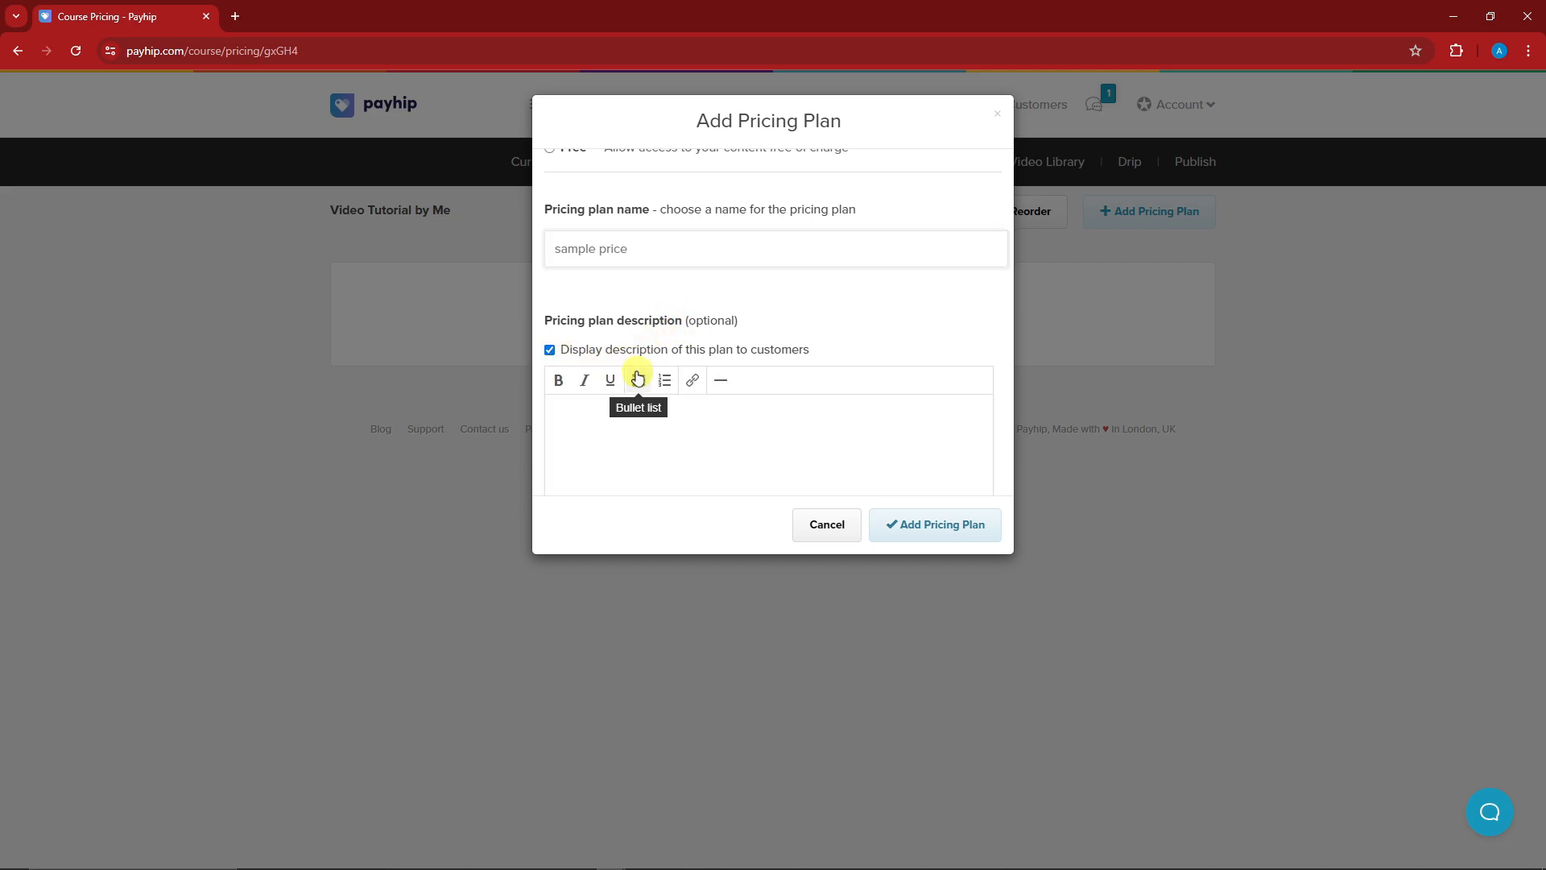
pyautogui.scroll(-2, 635, 337)
pyautogui.click(654, 302)
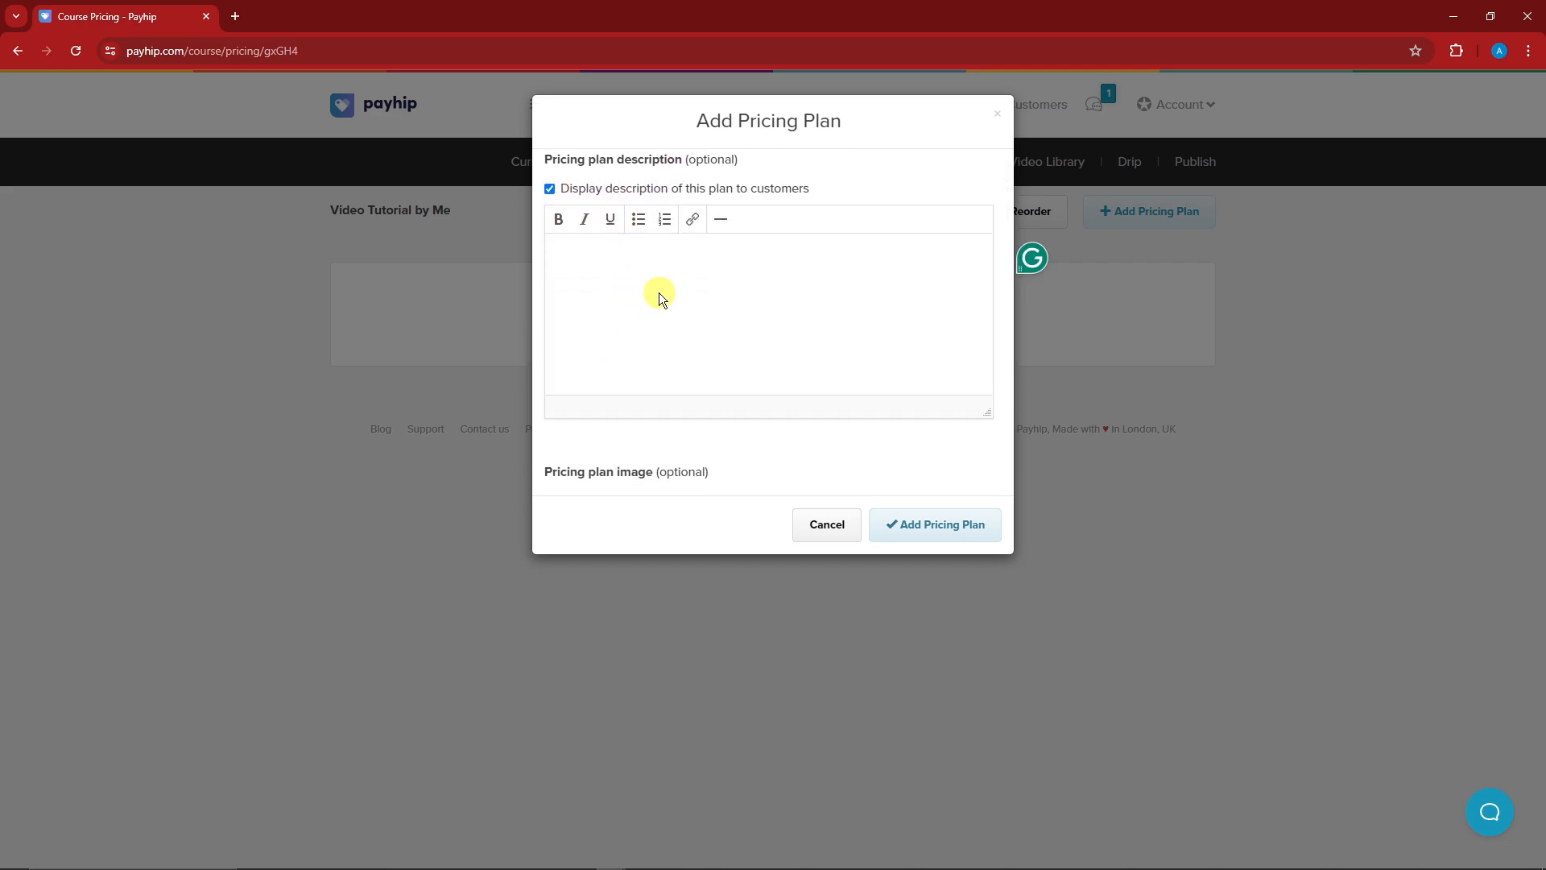
pyautogui.write('Unlock all features')
pyautogui.tripleClick(688, 268)
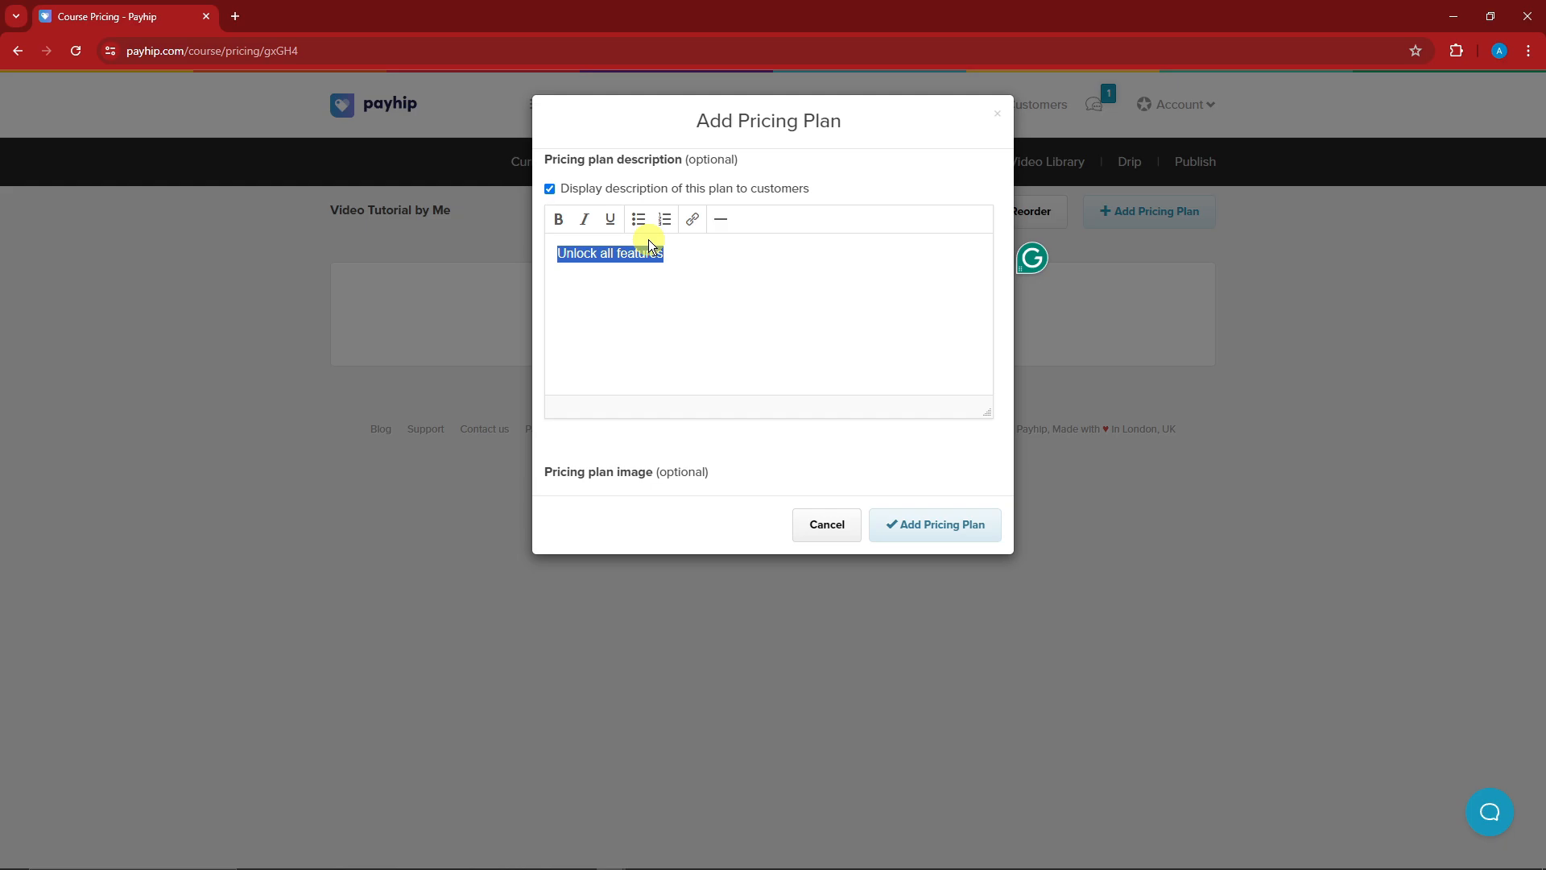
pyautogui.click(638, 220)
pyautogui.click(731, 312)
# Enable a free trial period of 3 days and try to add the subscription pricing plan.
pyautogui.scroll(-3, 744, 318)
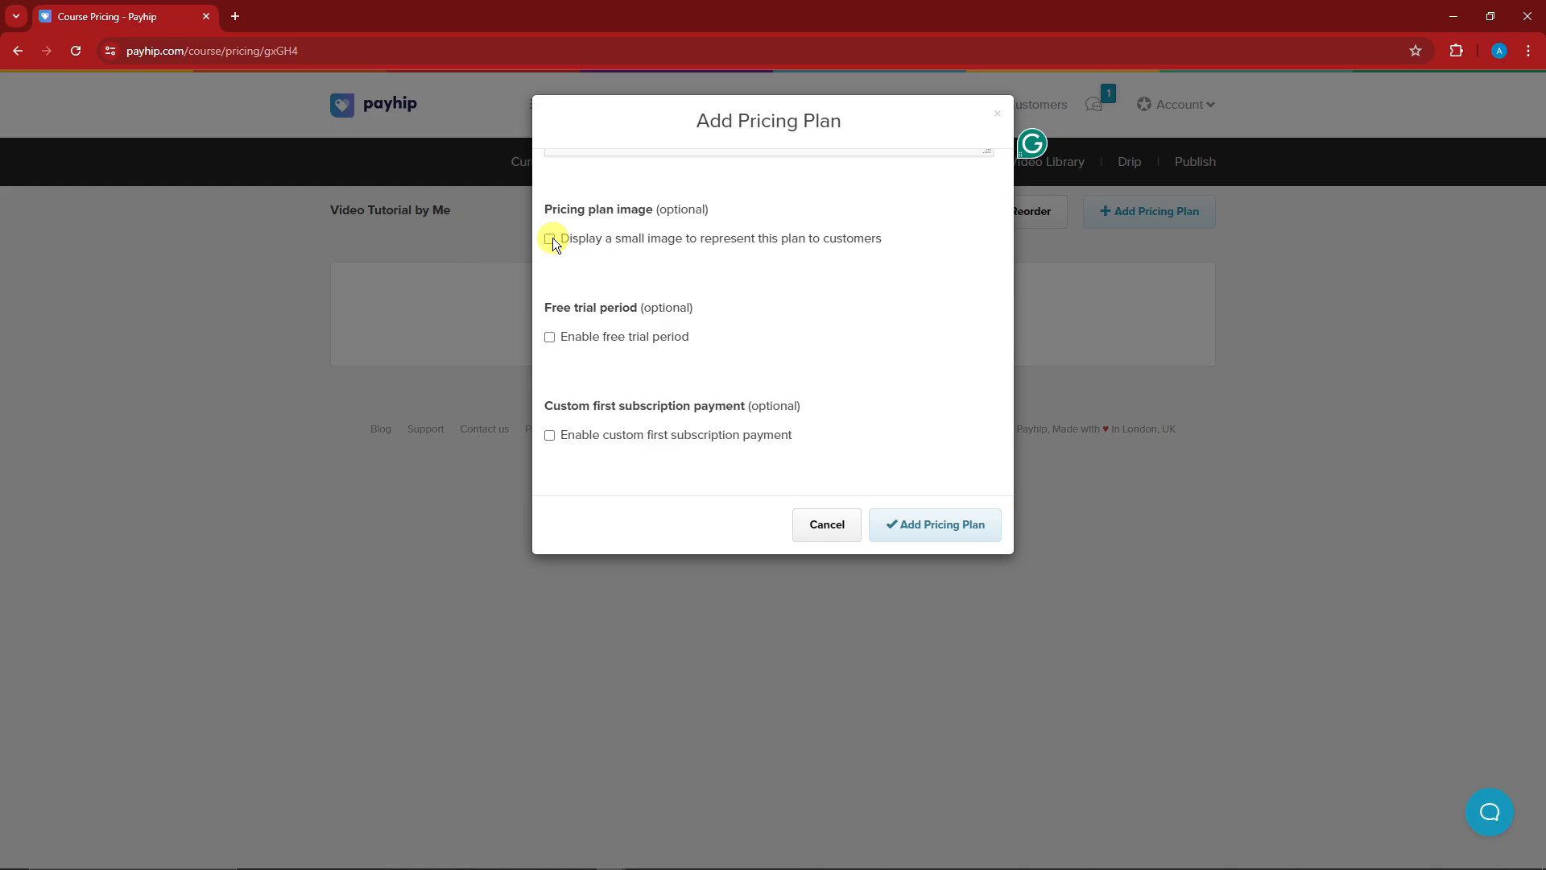
pyautogui.click(550, 337)
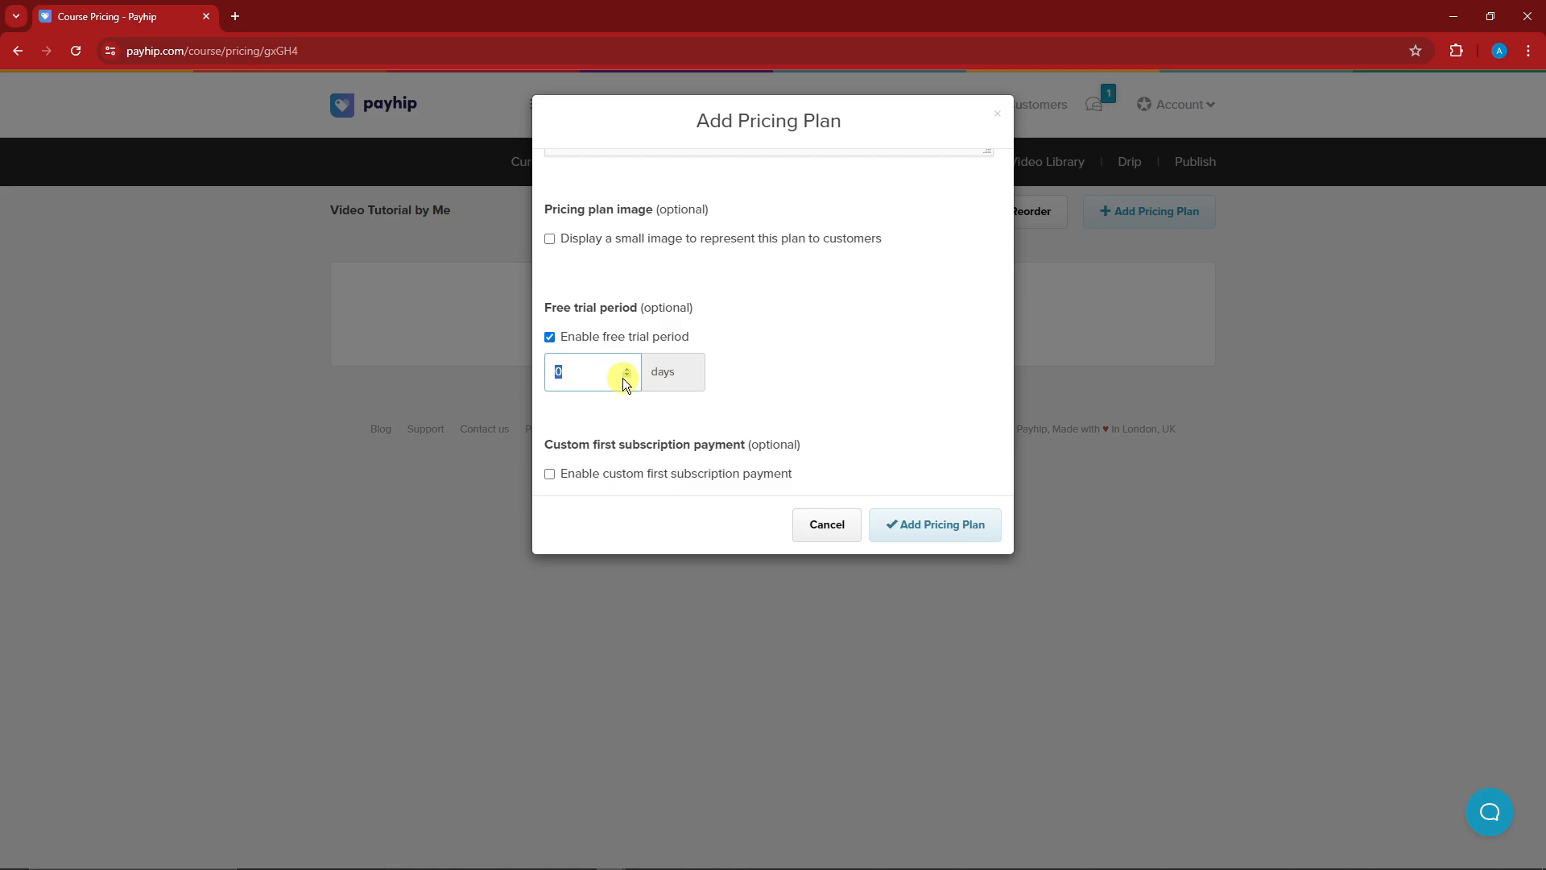
pyautogui.doubleClick(585, 384)
pyautogui.write('3')
pyautogui.click(911, 524)
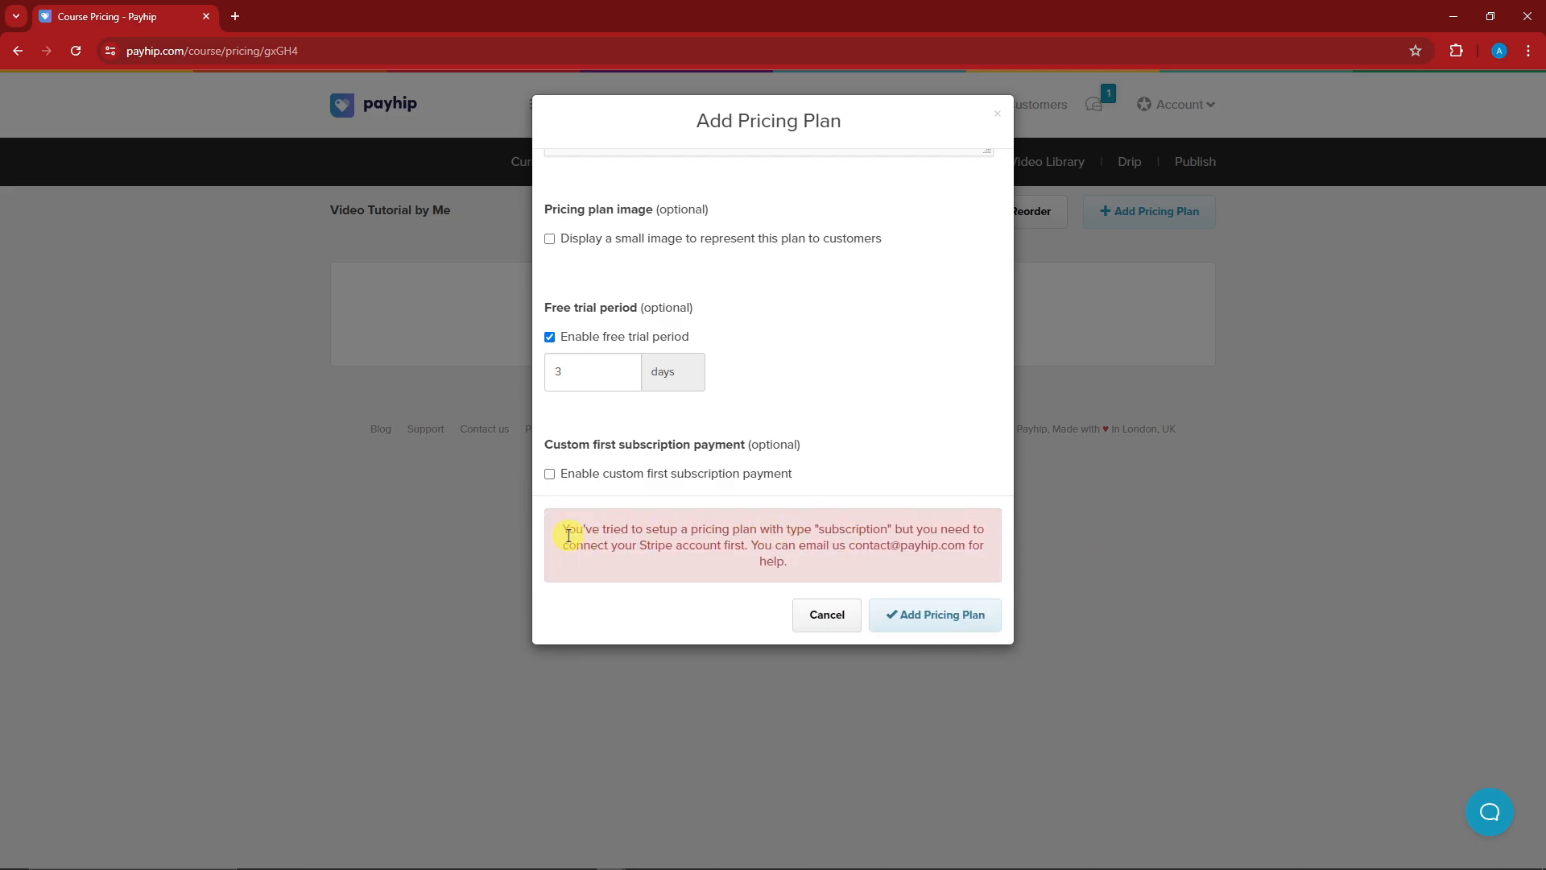
# Read the notice below the pricing plan form and cancel adding the plan.
pyautogui.moveTo(562, 536); pyautogui.dragTo(911, 530)
pyautogui.click(911, 530)
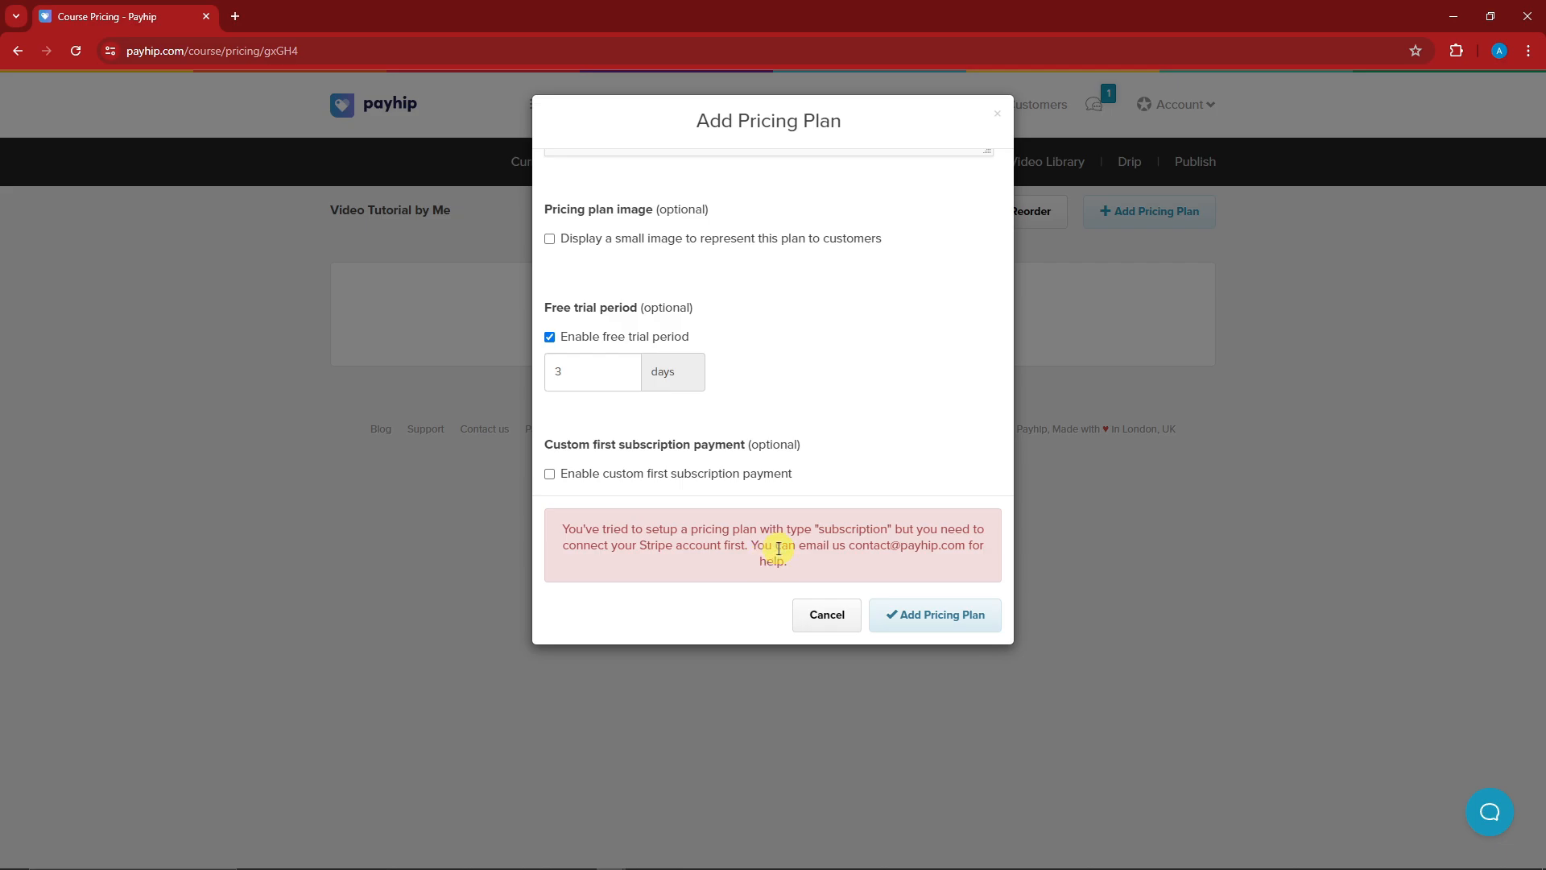
pyautogui.moveTo(797, 563); pyautogui.dragTo(819, 510)
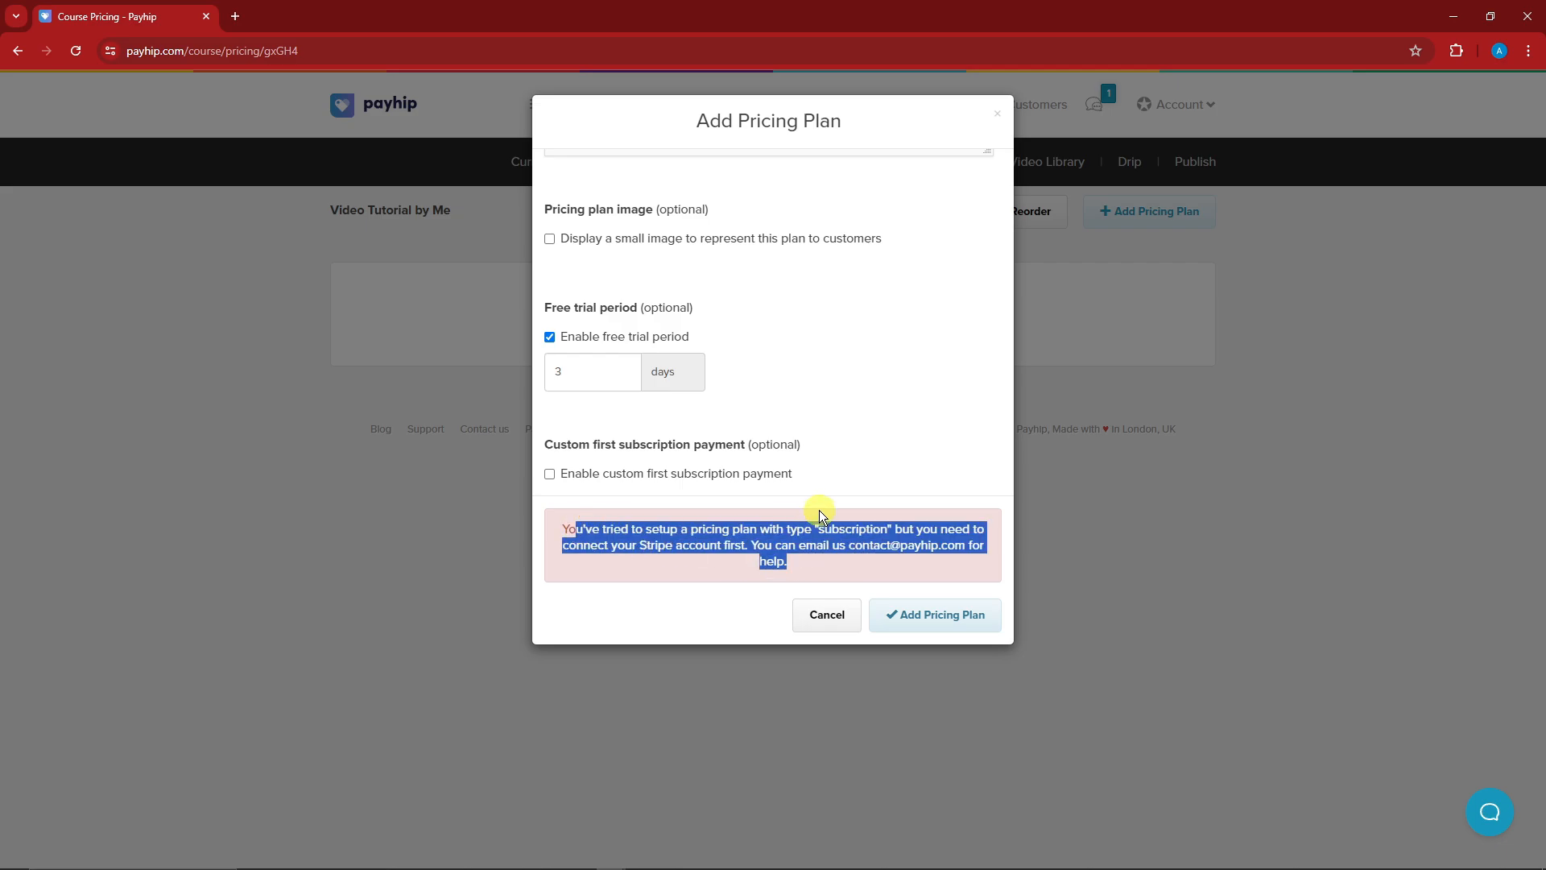
pyautogui.click(900, 575)
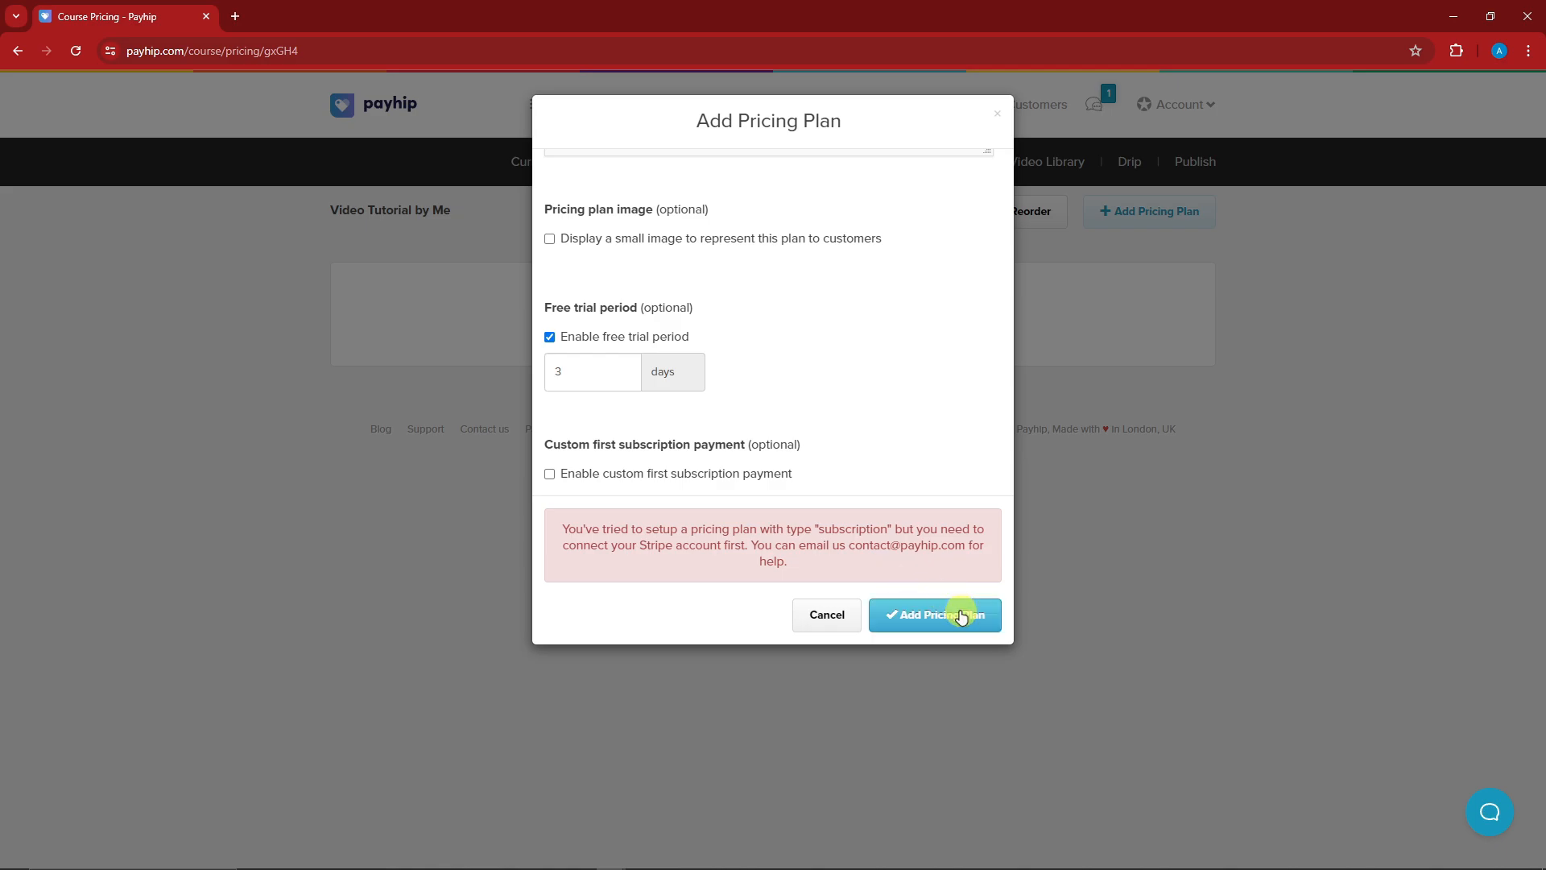
pyautogui.click(833, 614)
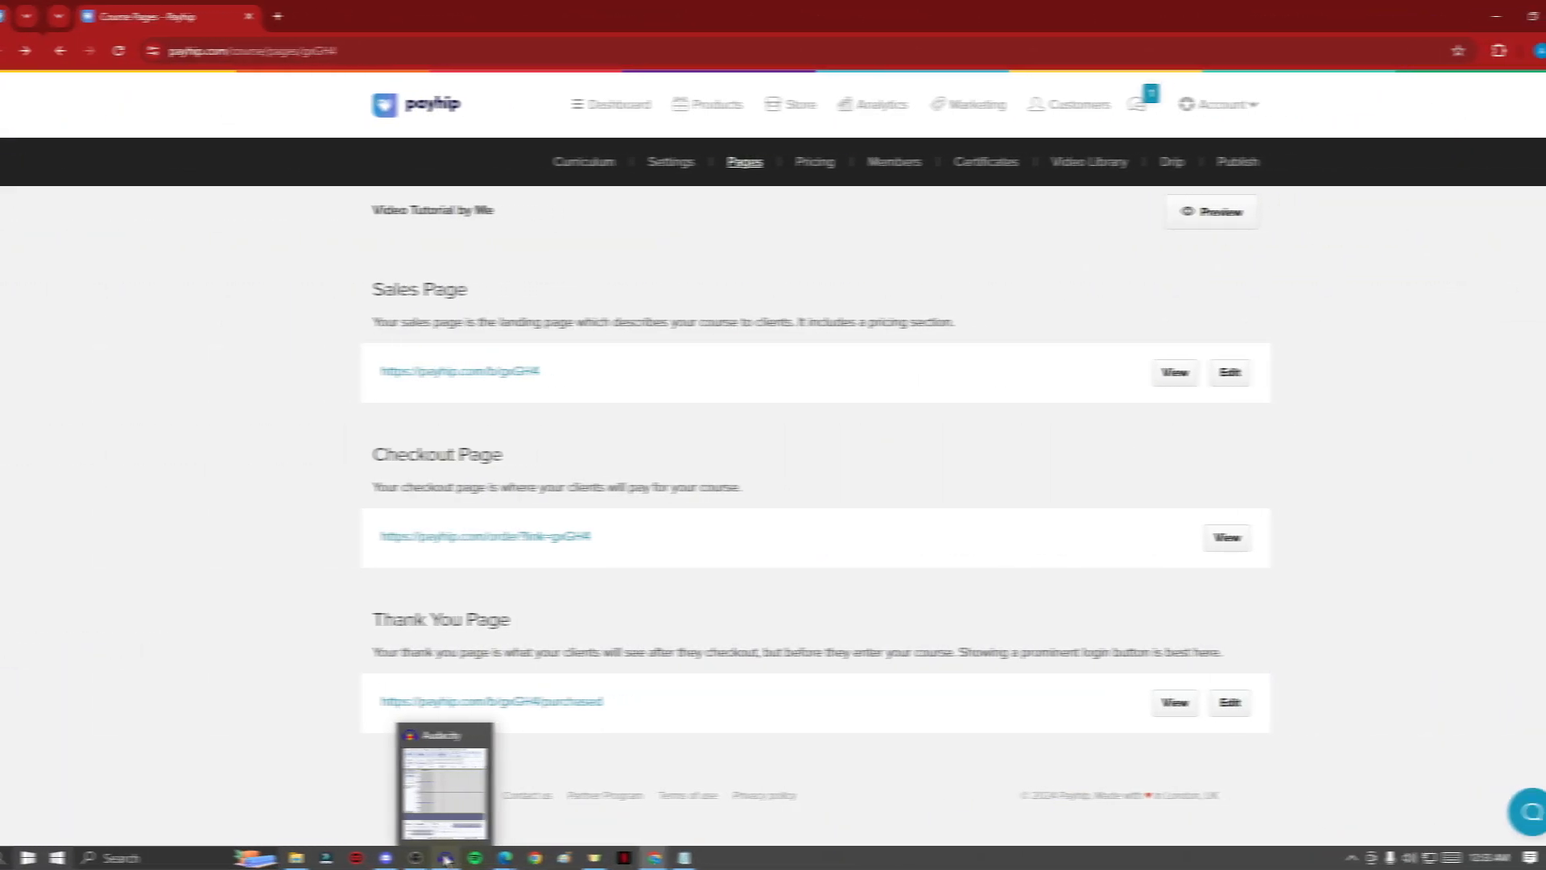
# Switch to File Explorer and open the image named 12 from the Desktop folder.
pyautogui.click(254, 857)
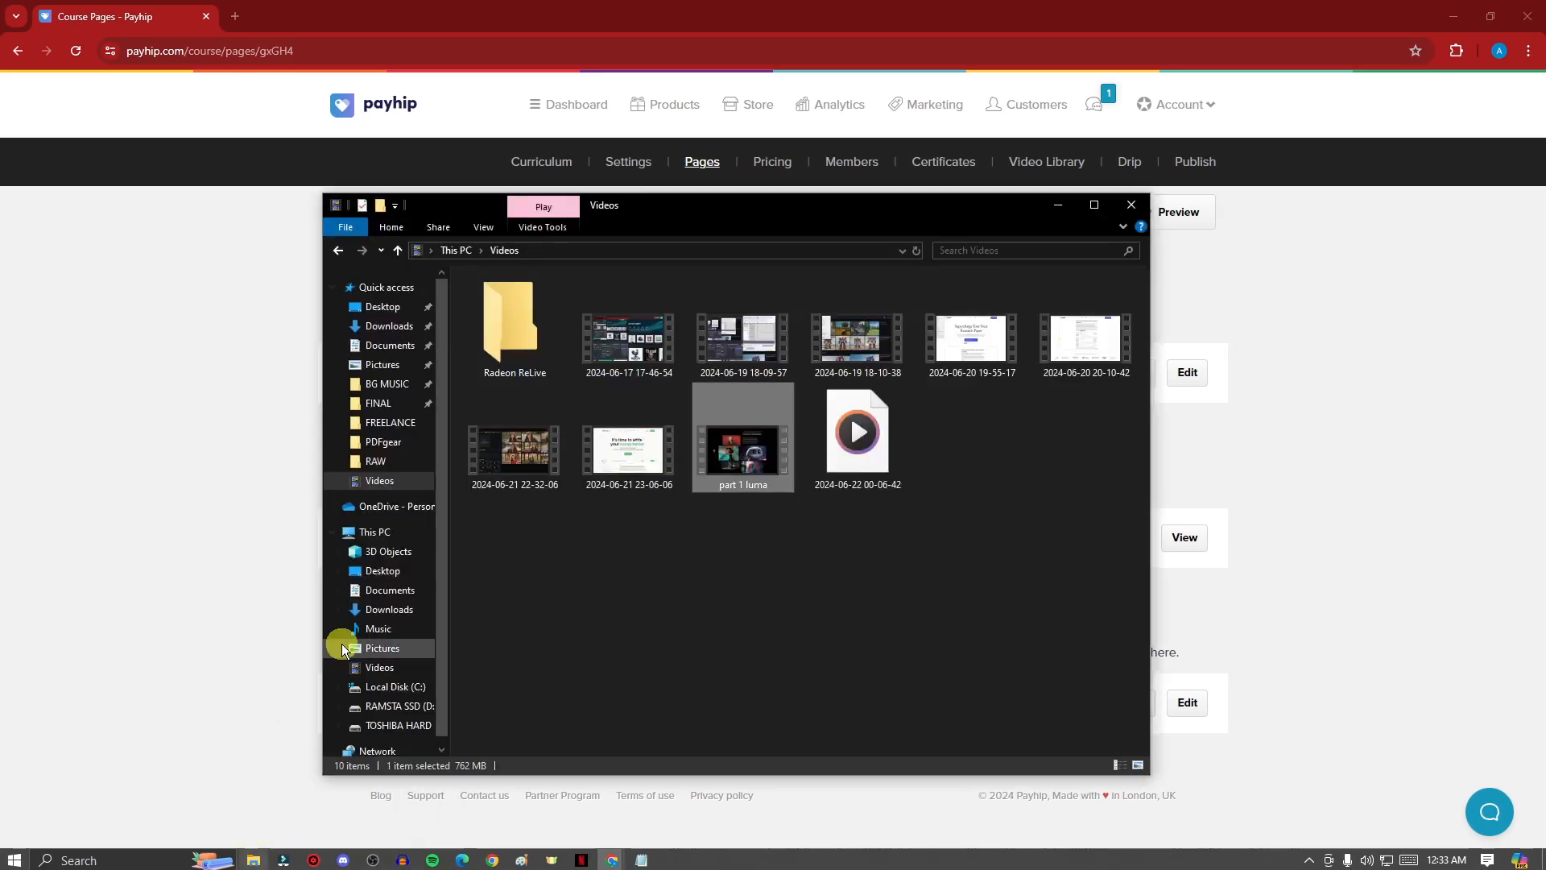
pyautogui.click(394, 306)
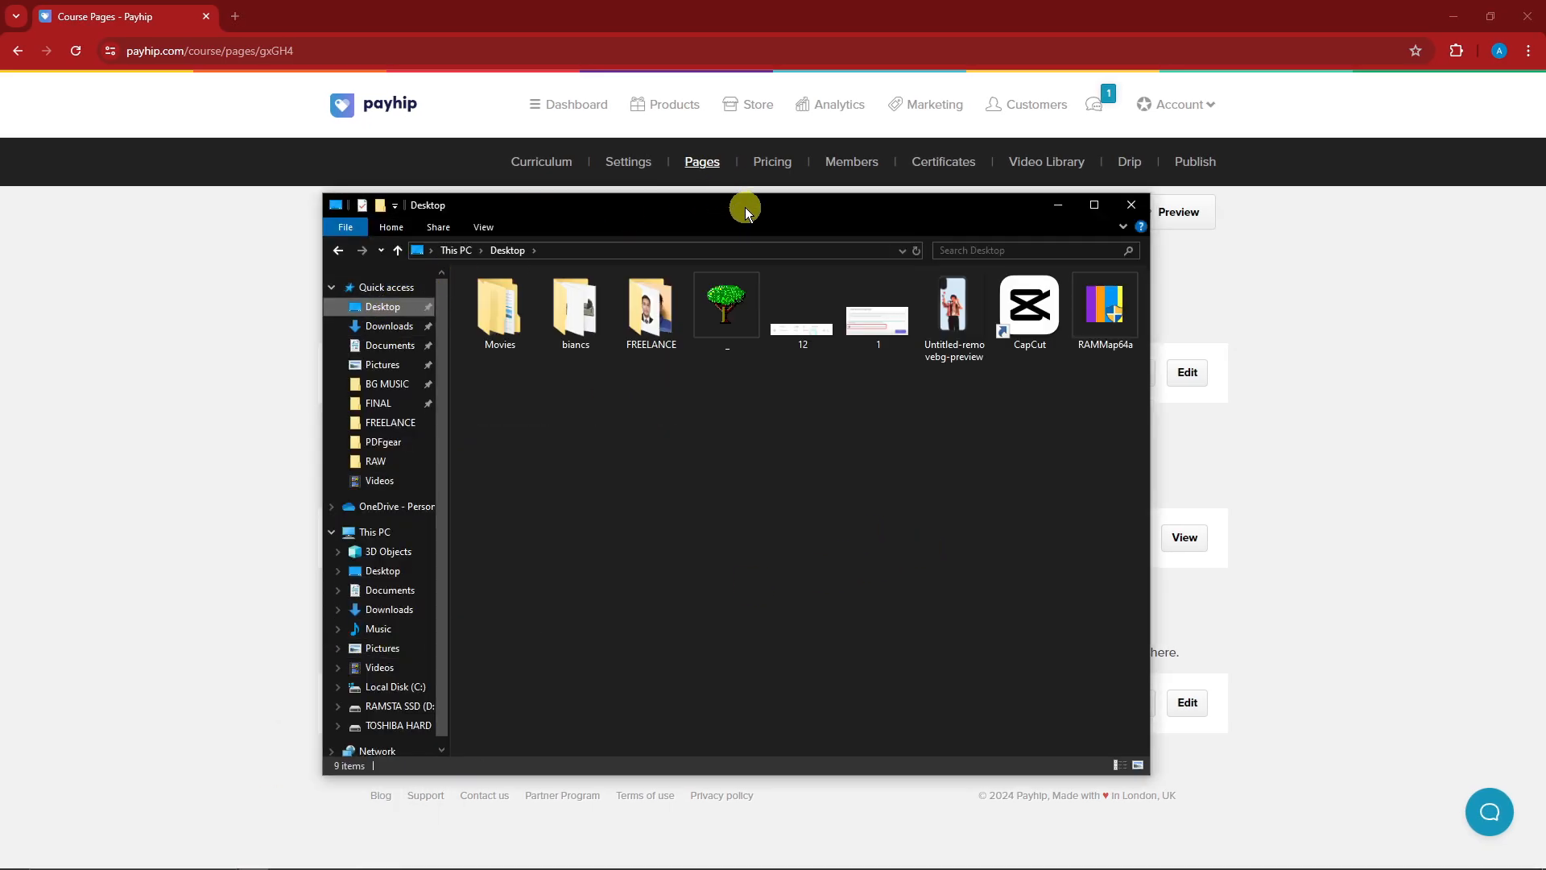
pyautogui.moveTo(742, 207); pyautogui.dragTo(841, 202)
pyautogui.click(926, 327)
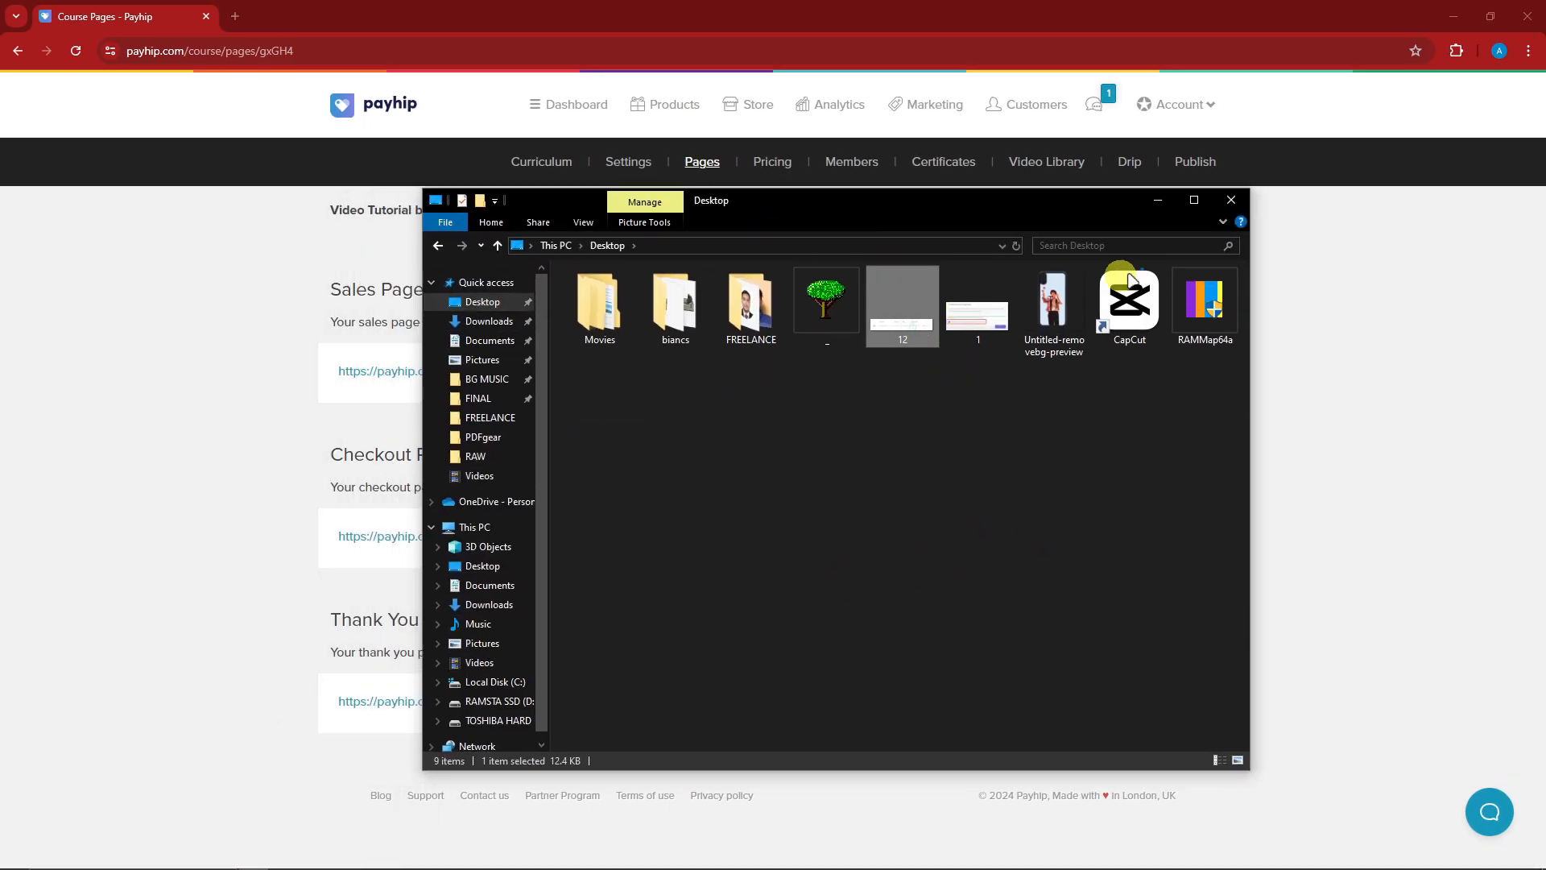
pyautogui.click(1240, 193)
# Enlarge 12.jpg to examine its plan name, price and checkout URL columns, and minimize the image viewer.
pyautogui.moveTo(1282, 219); pyautogui.dragTo(1074, 212)
pyautogui.scroll(2, 802, 449)
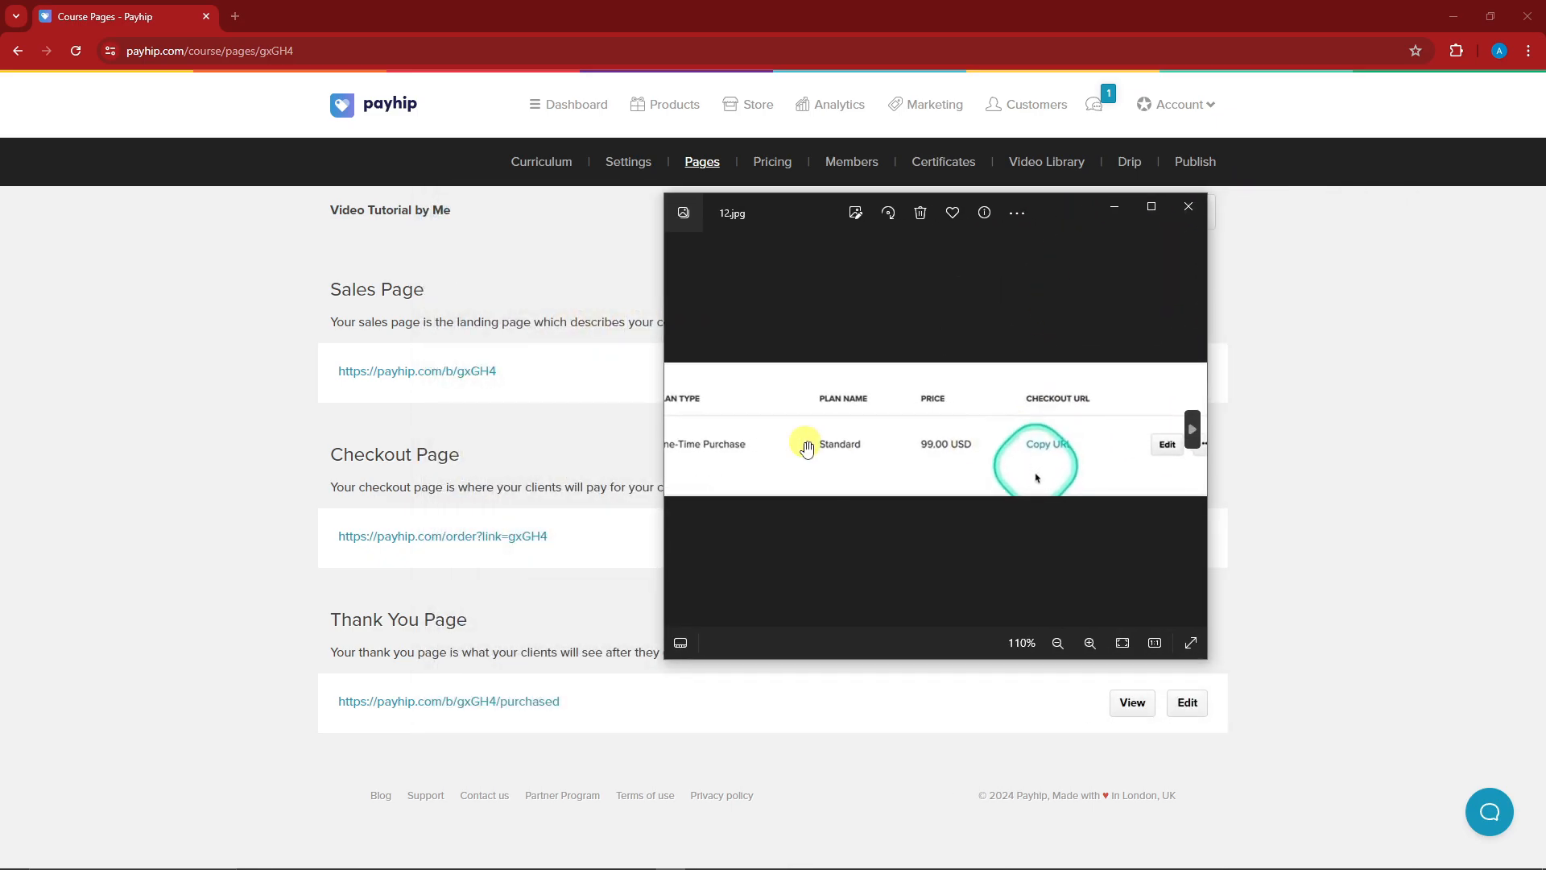
pyautogui.scroll(2, 811, 449)
pyautogui.hscroll(5, 877, 459)
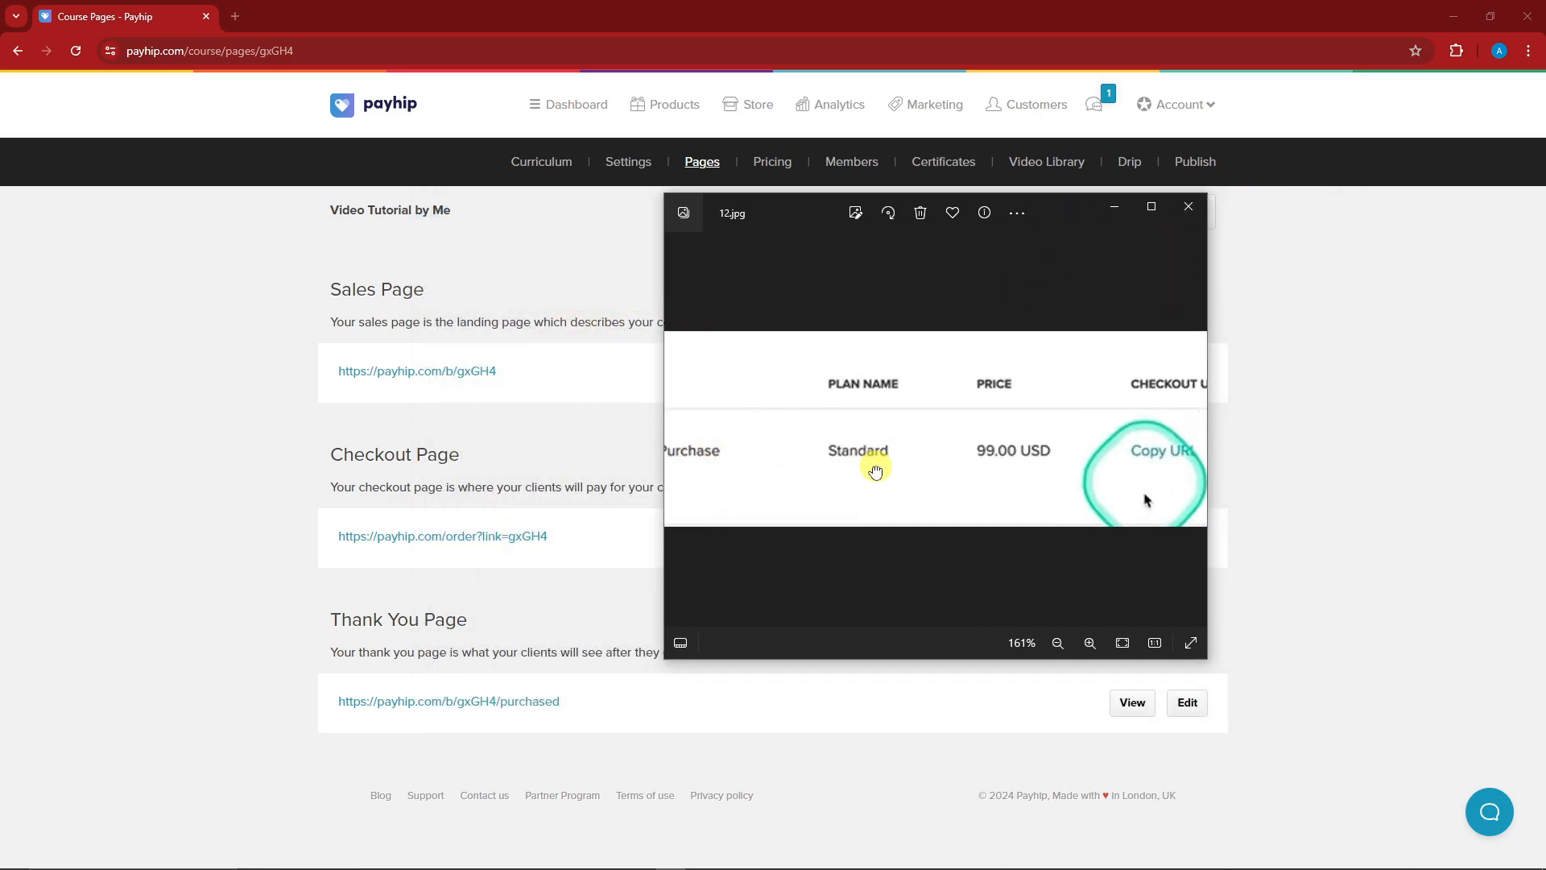
pyautogui.hscroll(2, 855, 463)
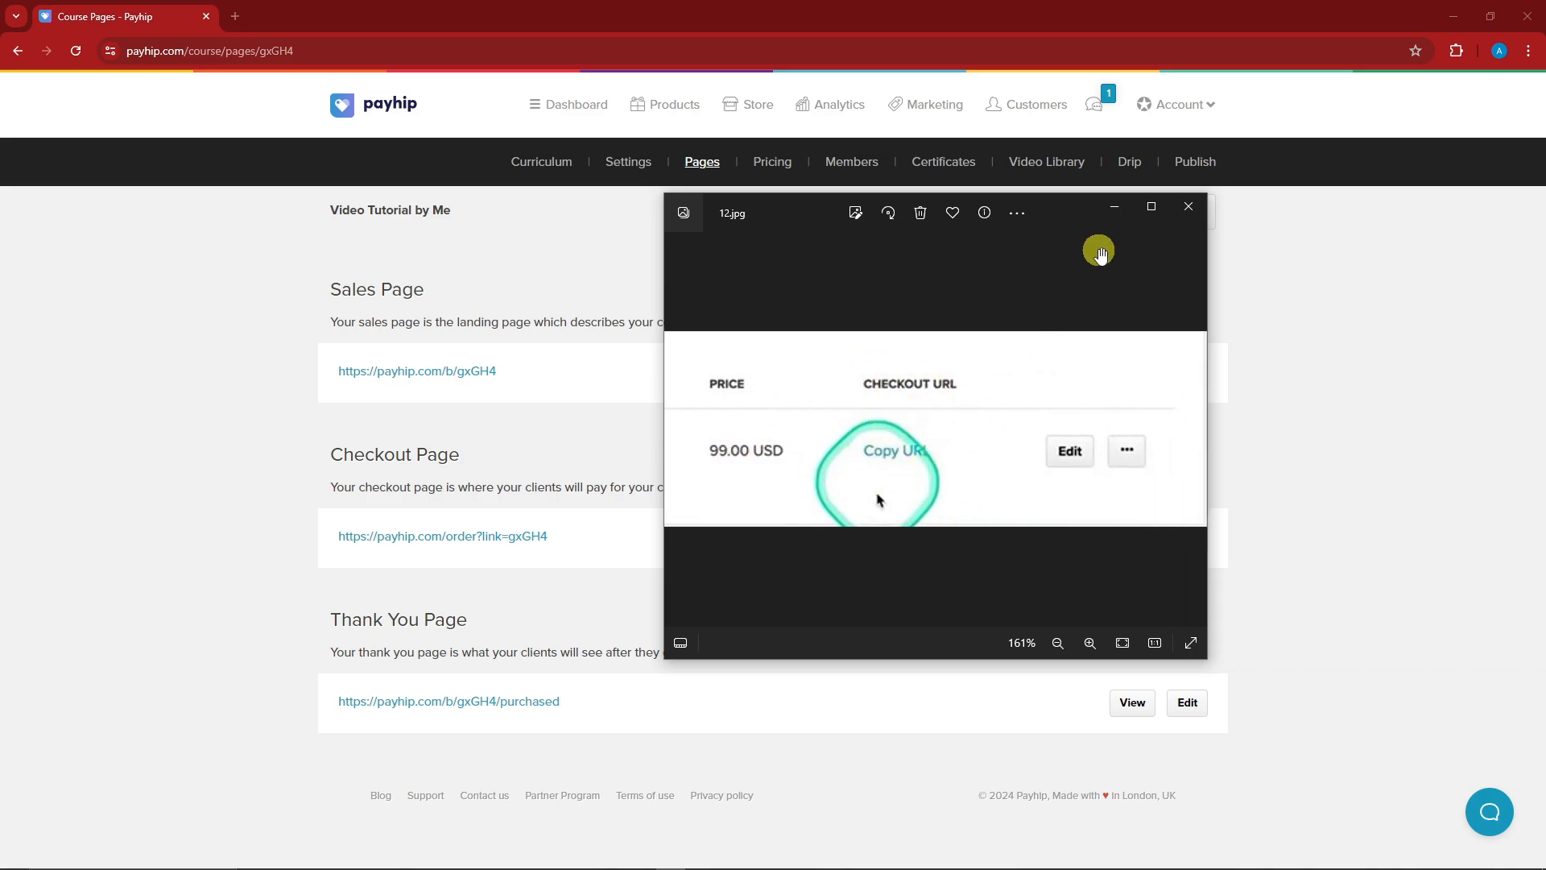
pyautogui.click(1115, 207)
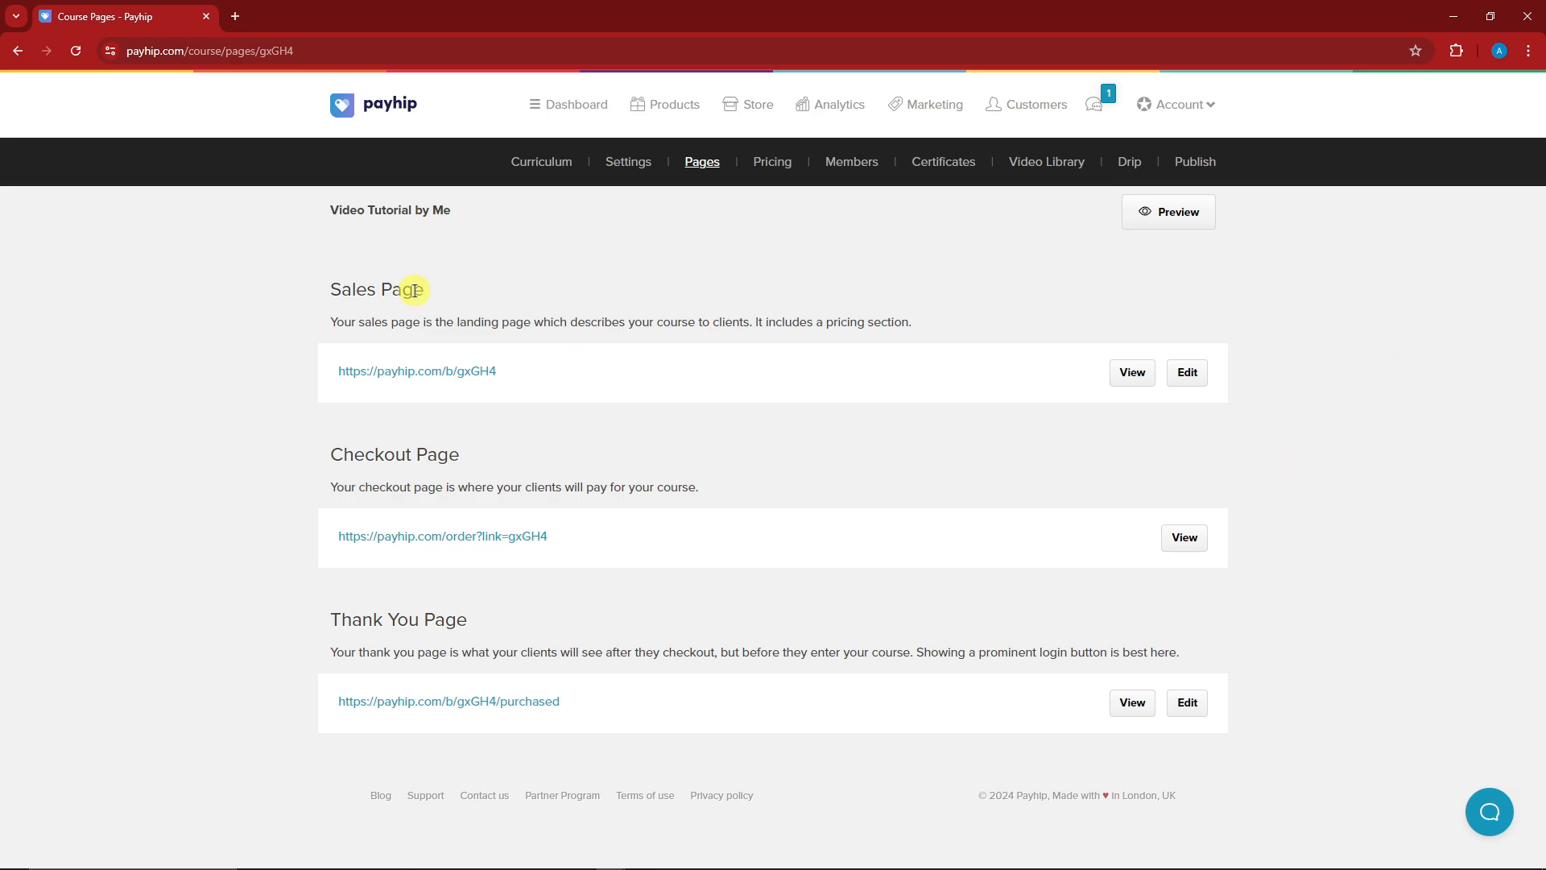
# Review the Sales Page, Checkout Page and Thank You Page entries of the course.
pyautogui.moveTo(332, 281); pyautogui.dragTo(463, 298)
pyautogui.moveTo(334, 455); pyautogui.dragTo(495, 467)
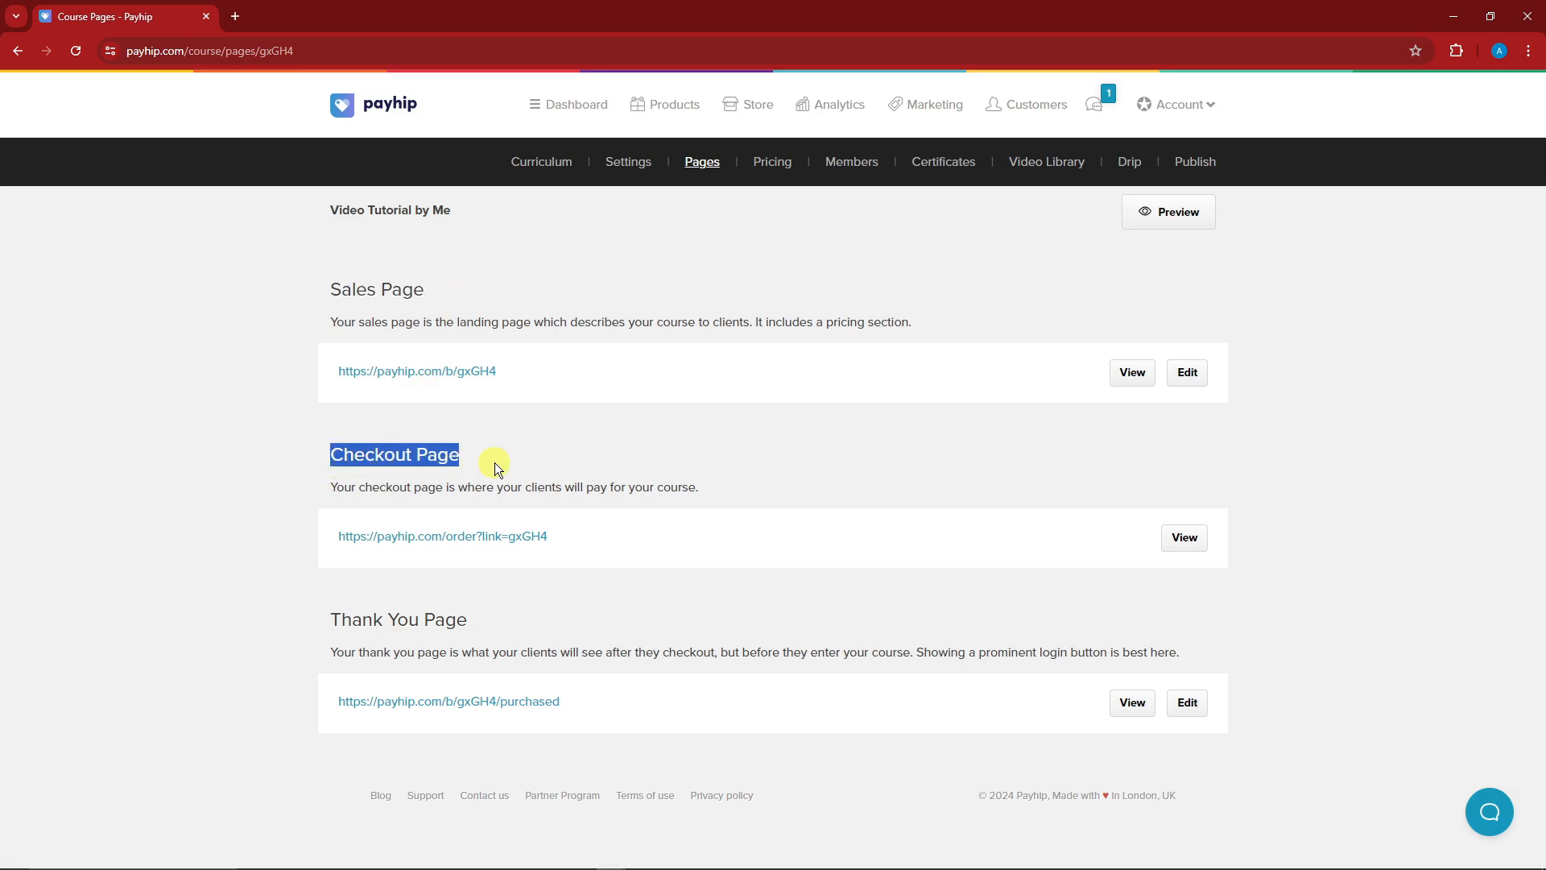
pyautogui.moveTo(330, 619); pyautogui.dragTo(528, 636)
pyautogui.click(295, 499)
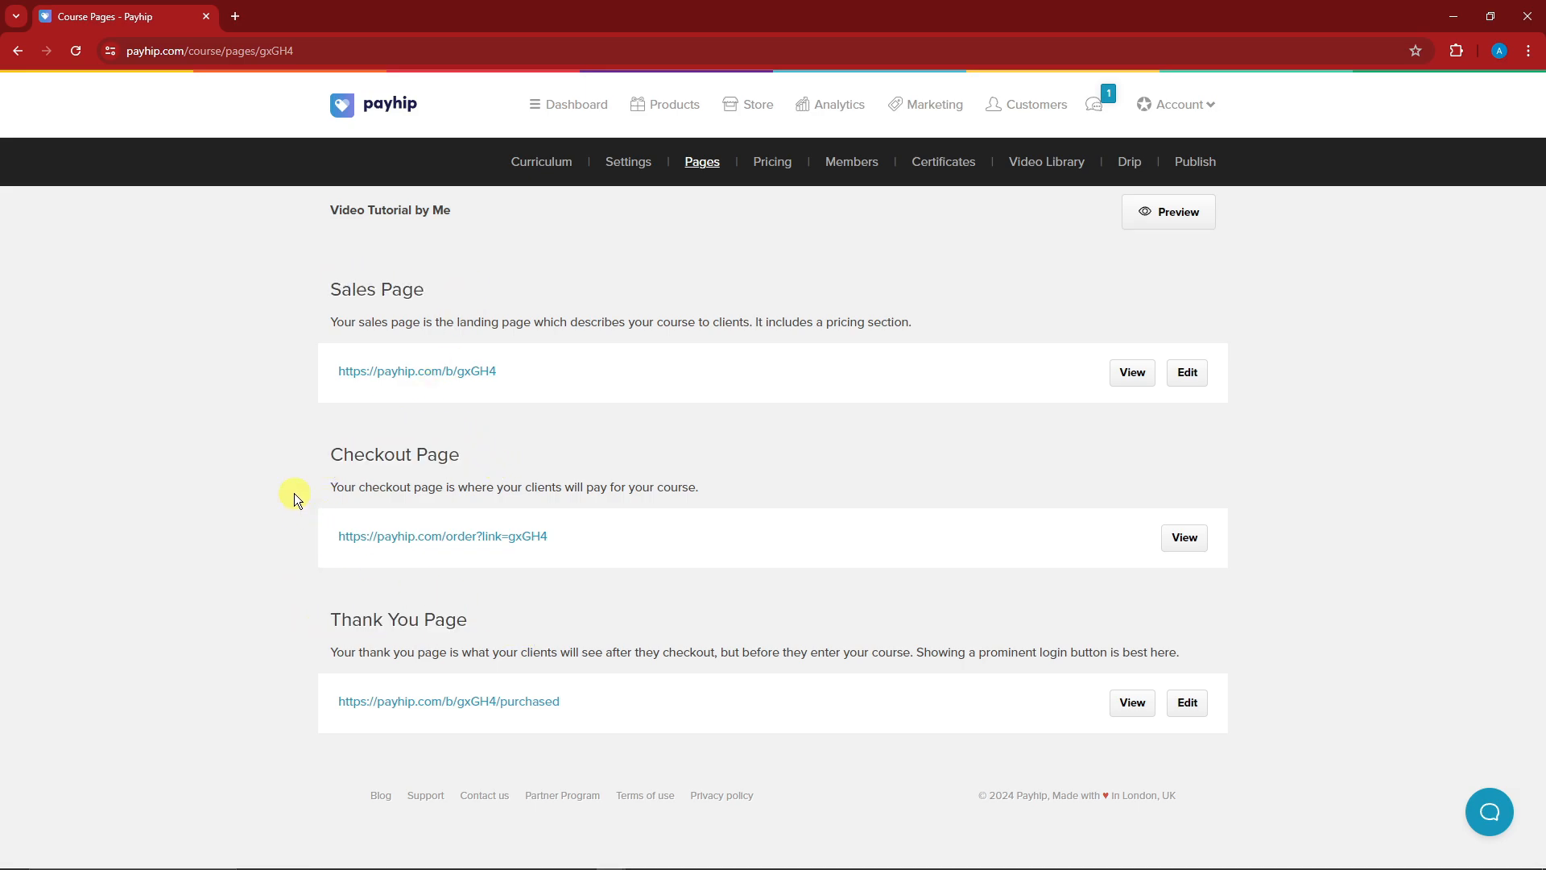
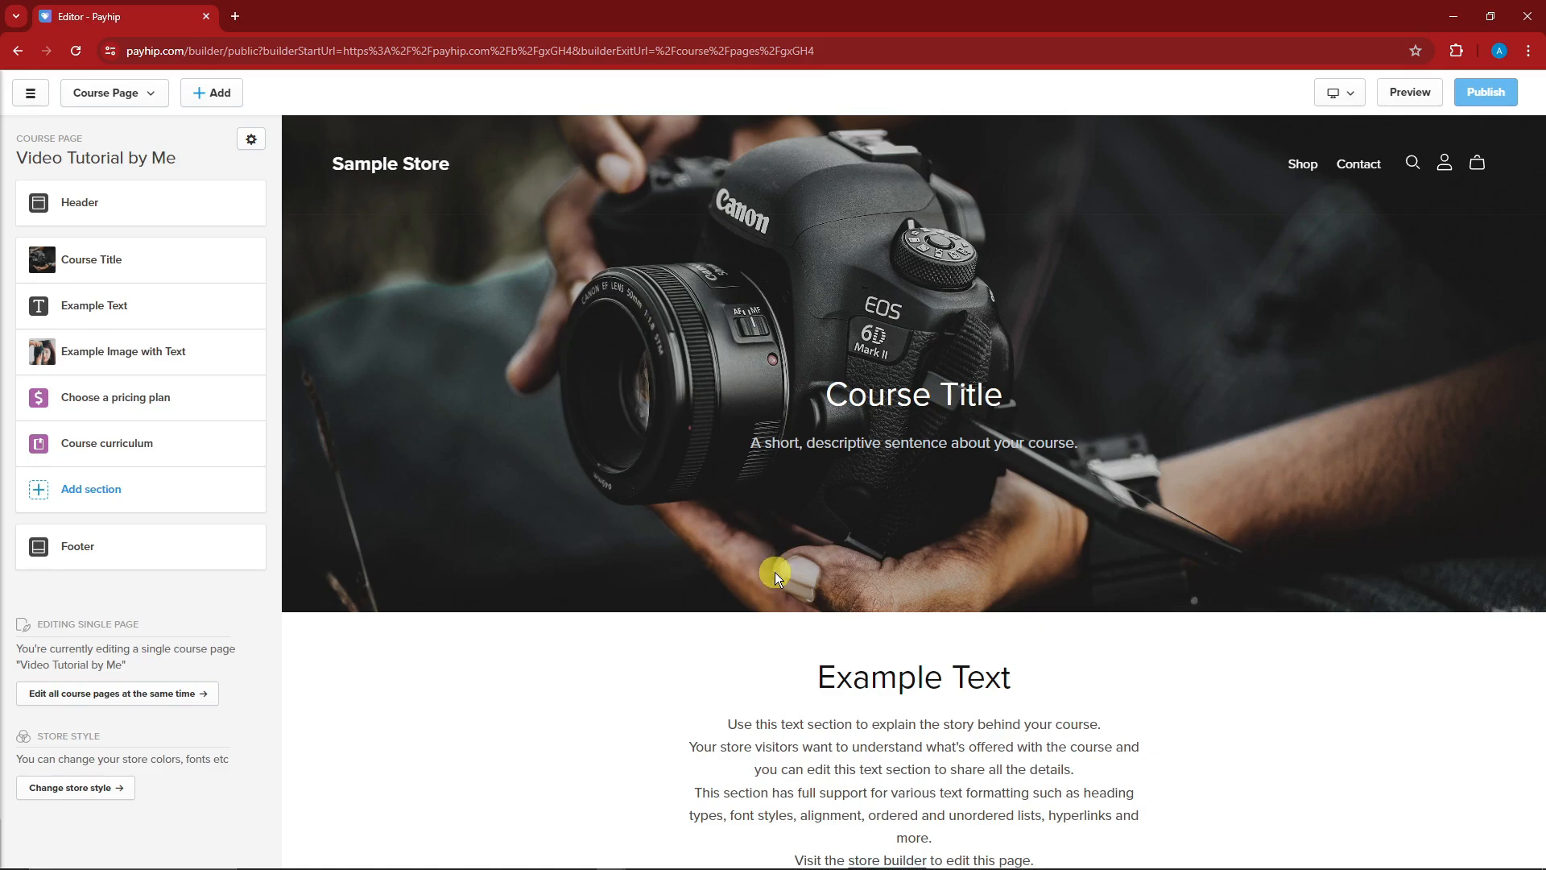
# Check the Header section's options and look through the sales page template down to the course curriculum.
pyautogui.click(70, 202)
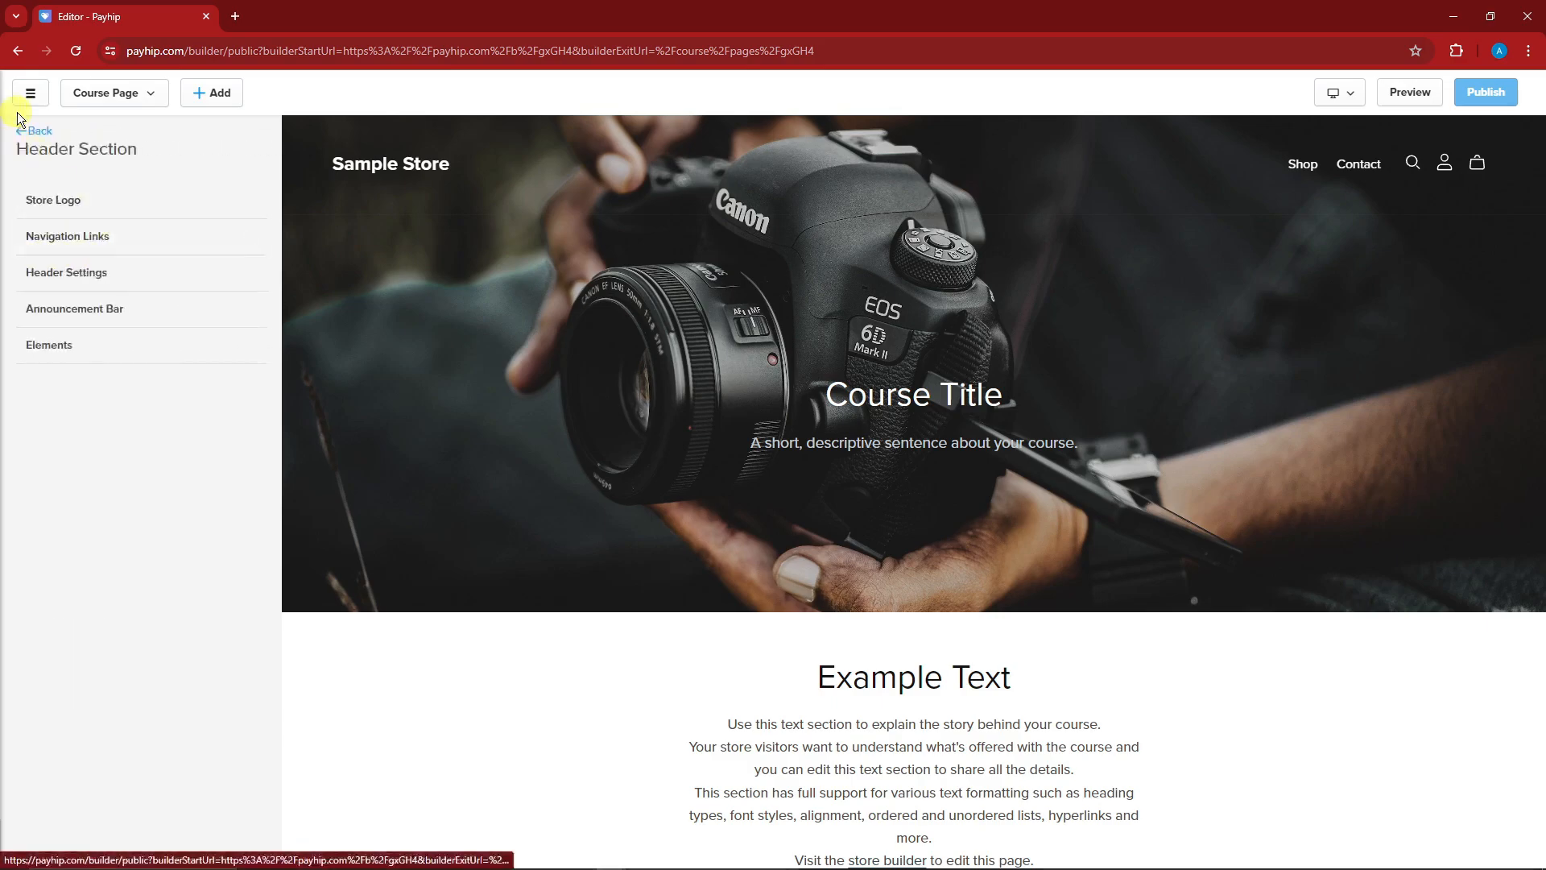
pyautogui.click(37, 131)
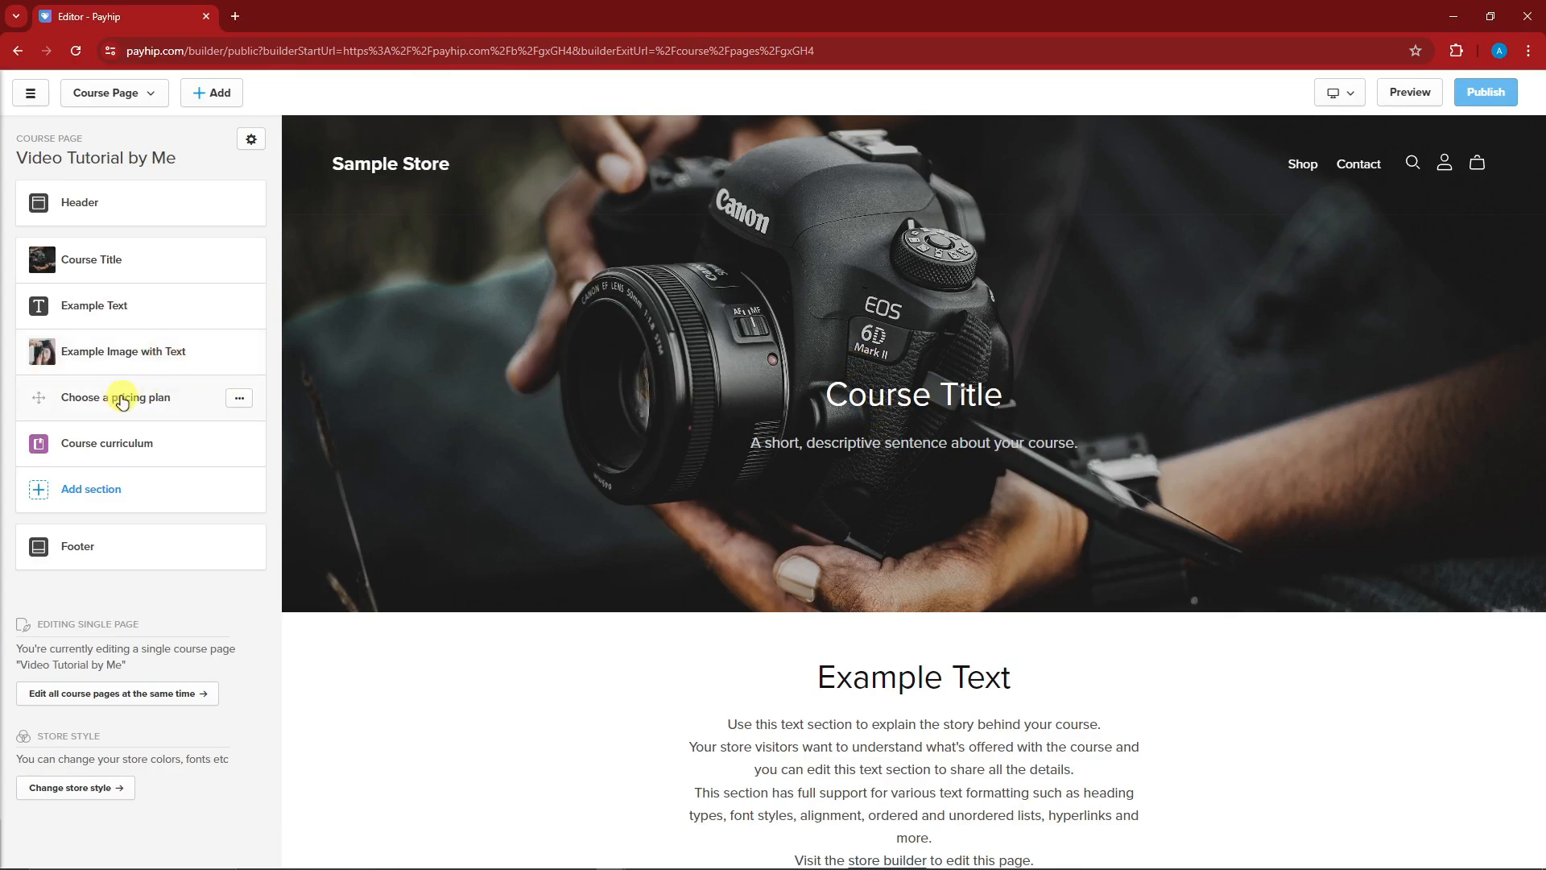
pyautogui.scroll(-4, 707, 640)
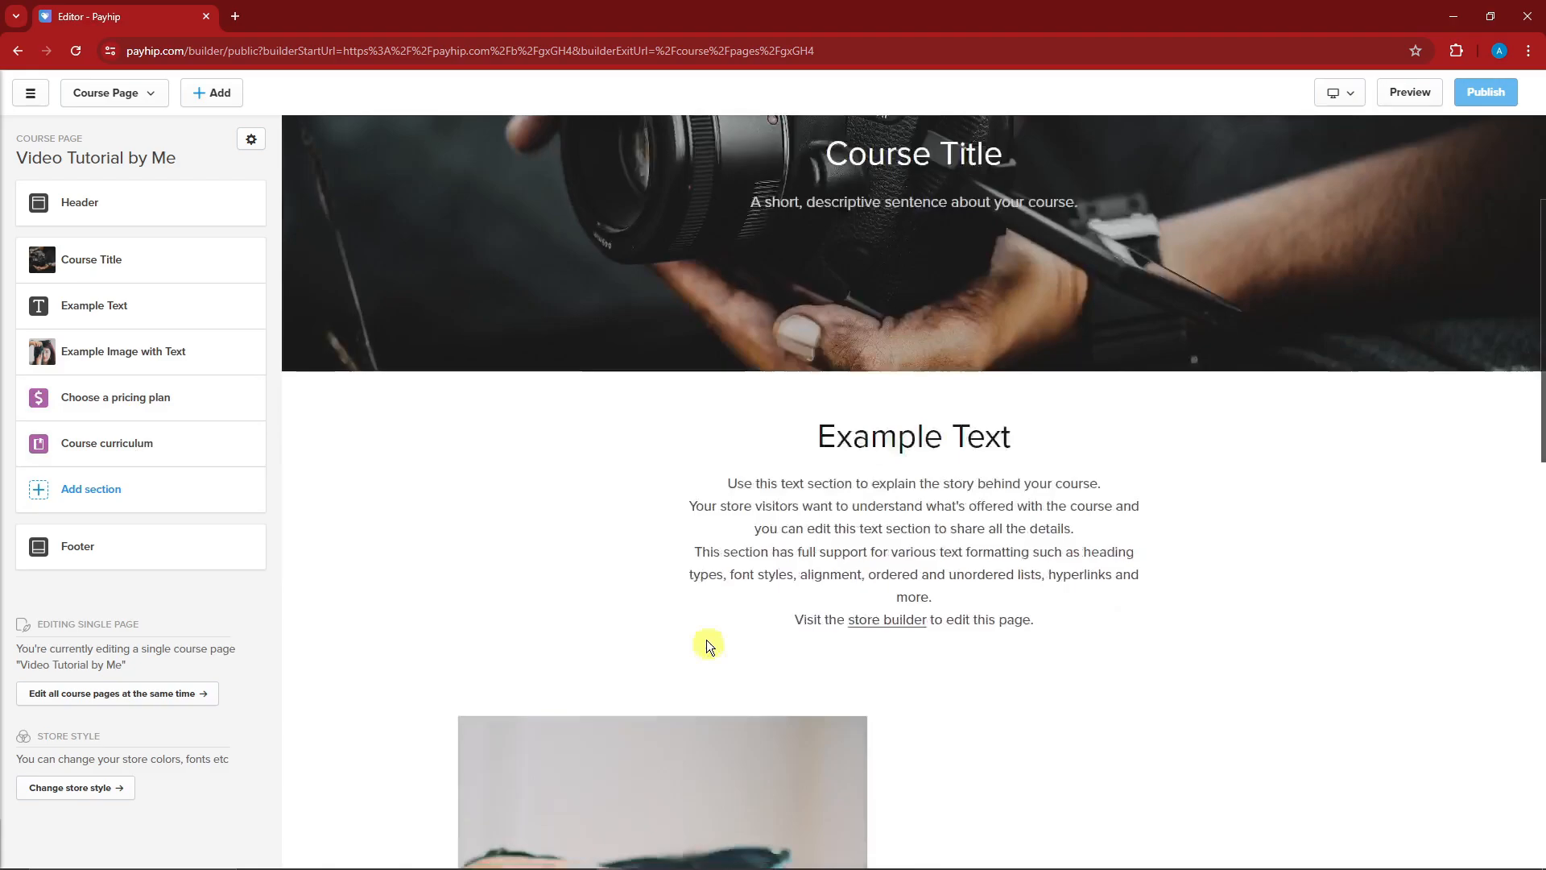
pyautogui.scroll(-13, 704, 552)
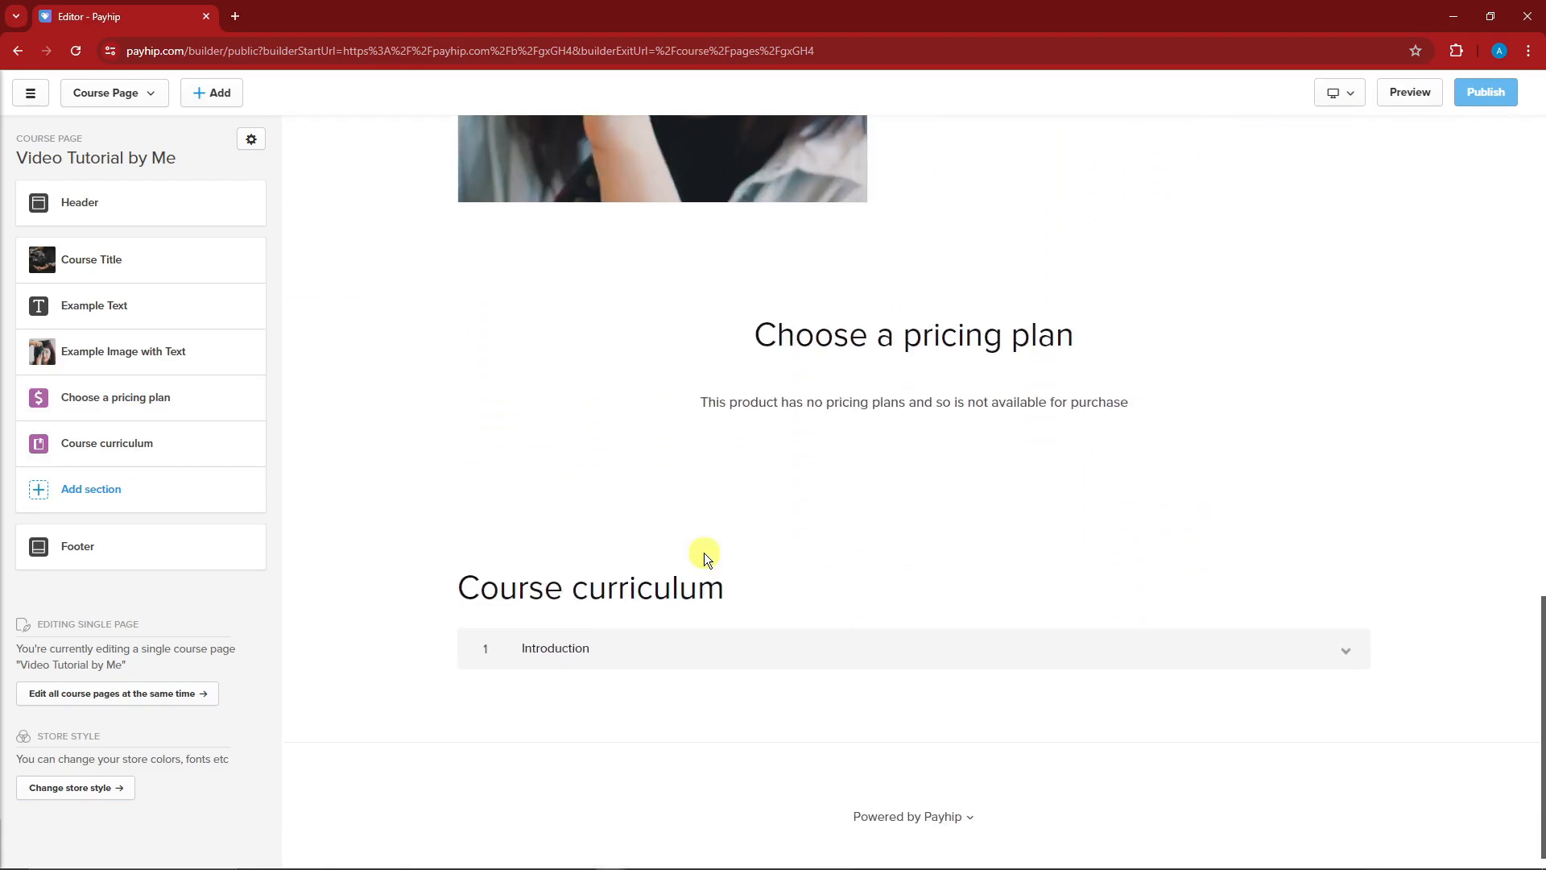
pyautogui.scroll(5, 704, 552)
pyautogui.scroll(3, 704, 552)
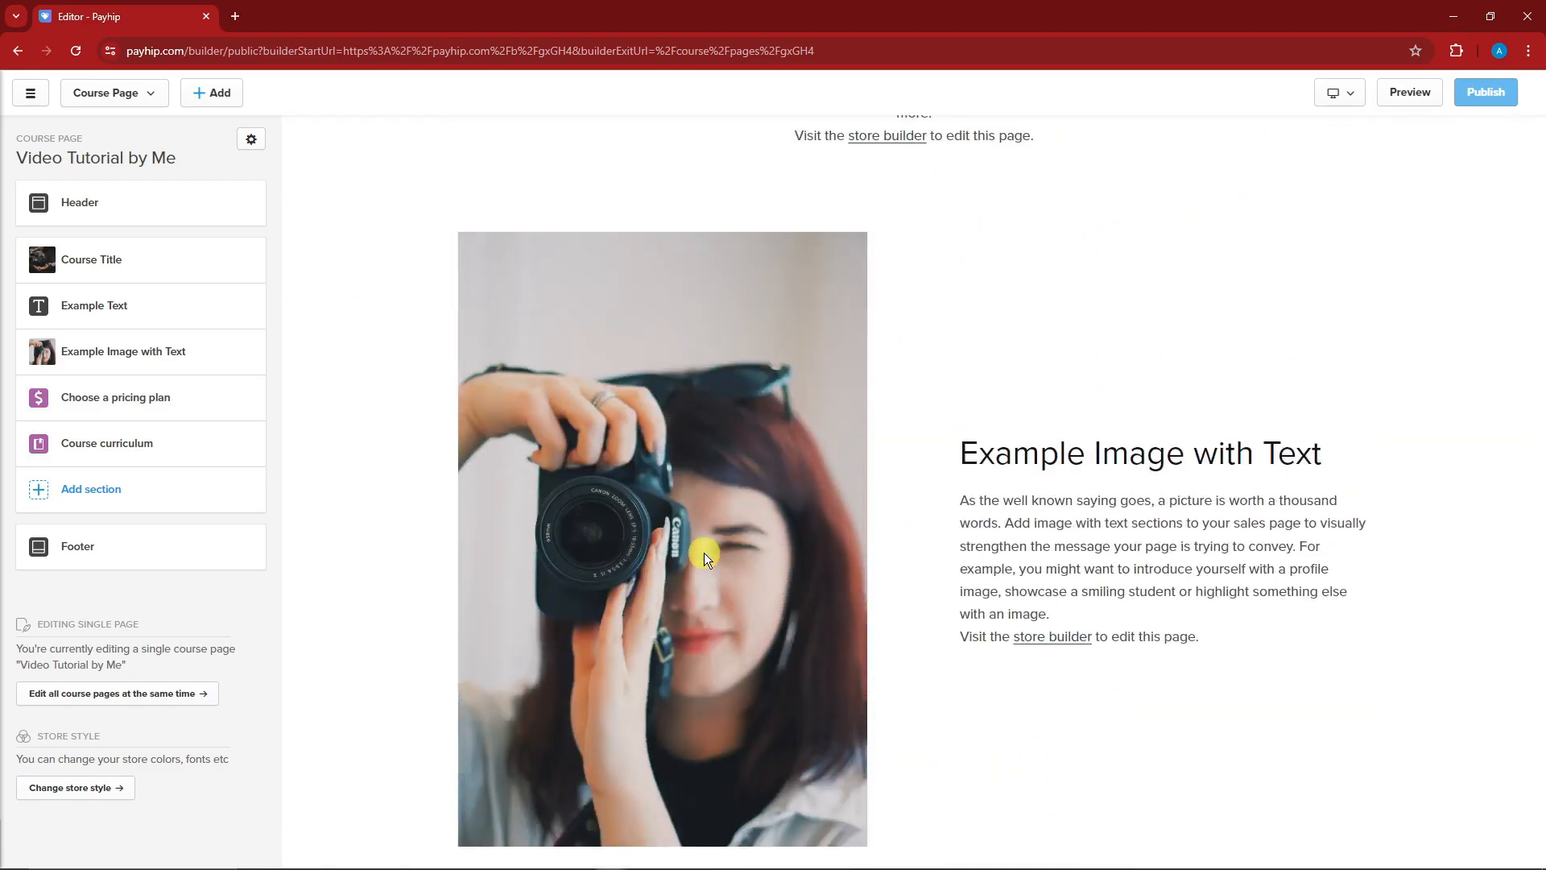
# Examine the Example Image with Text, pricing plan and course curriculum sections of the sales page.
pyautogui.moveTo(1049, 509); pyautogui.dragTo(1082, 538)
pyautogui.click(1087, 556)
pyautogui.scroll(-2, 1056, 630)
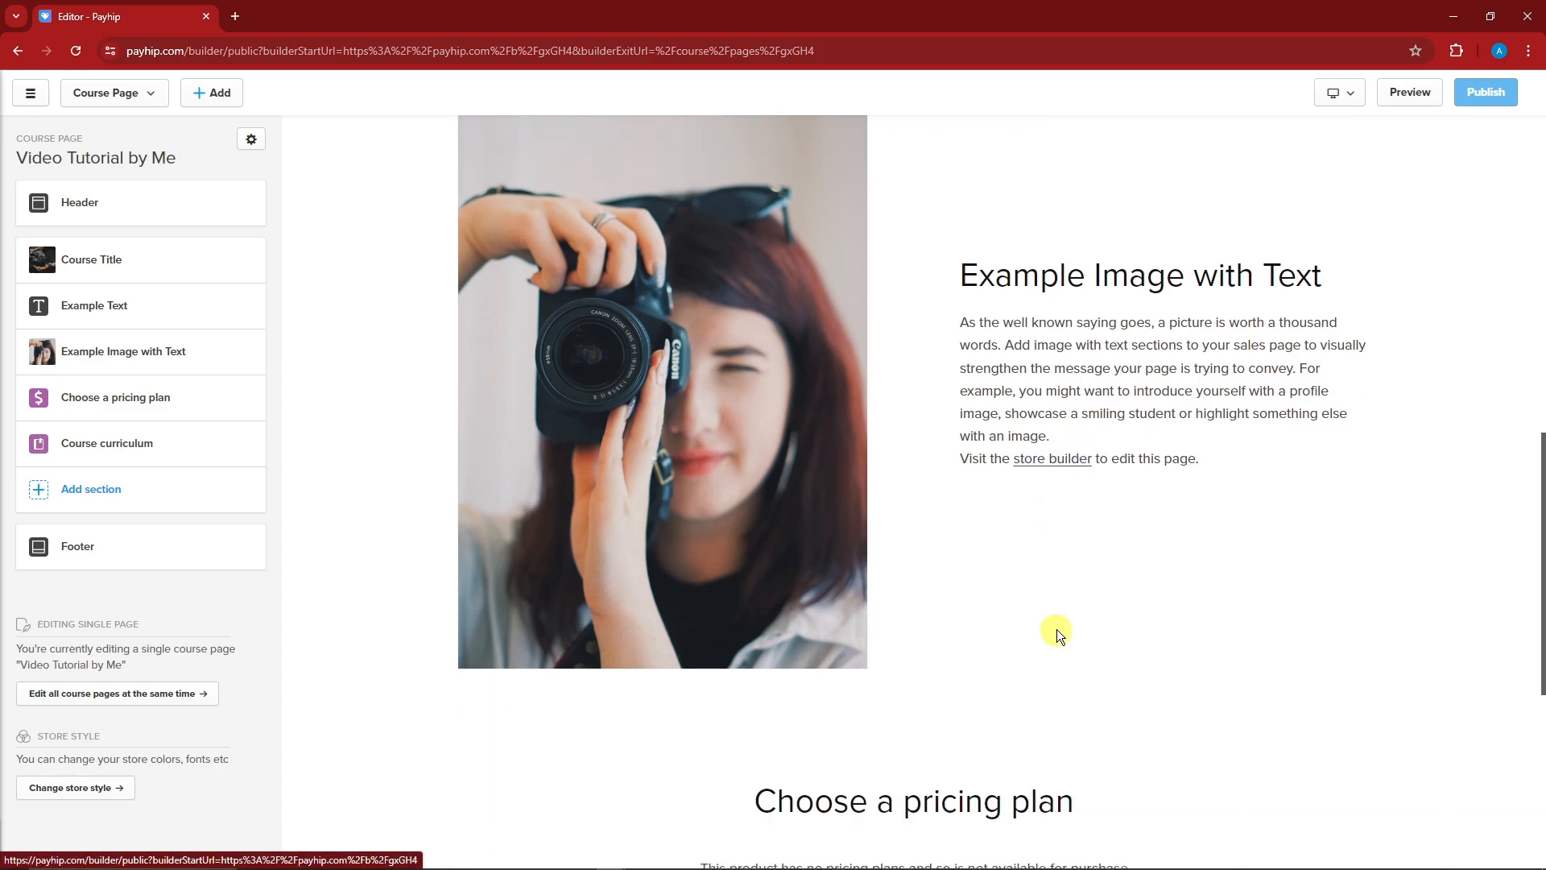
pyautogui.scroll(-1, 1057, 630)
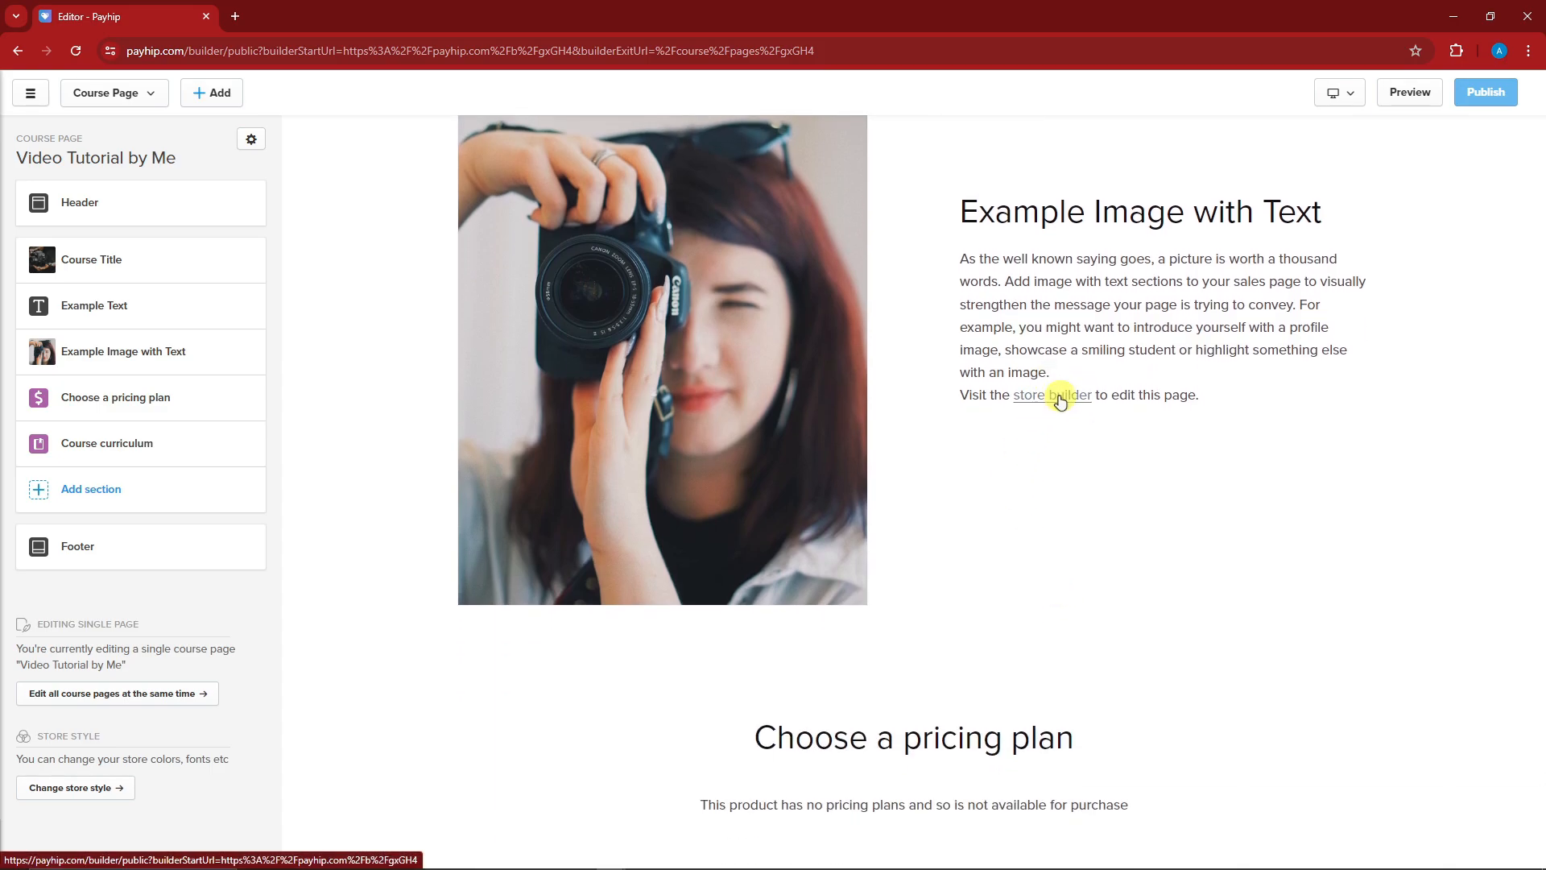
pyautogui.scroll(-5, 1025, 435)
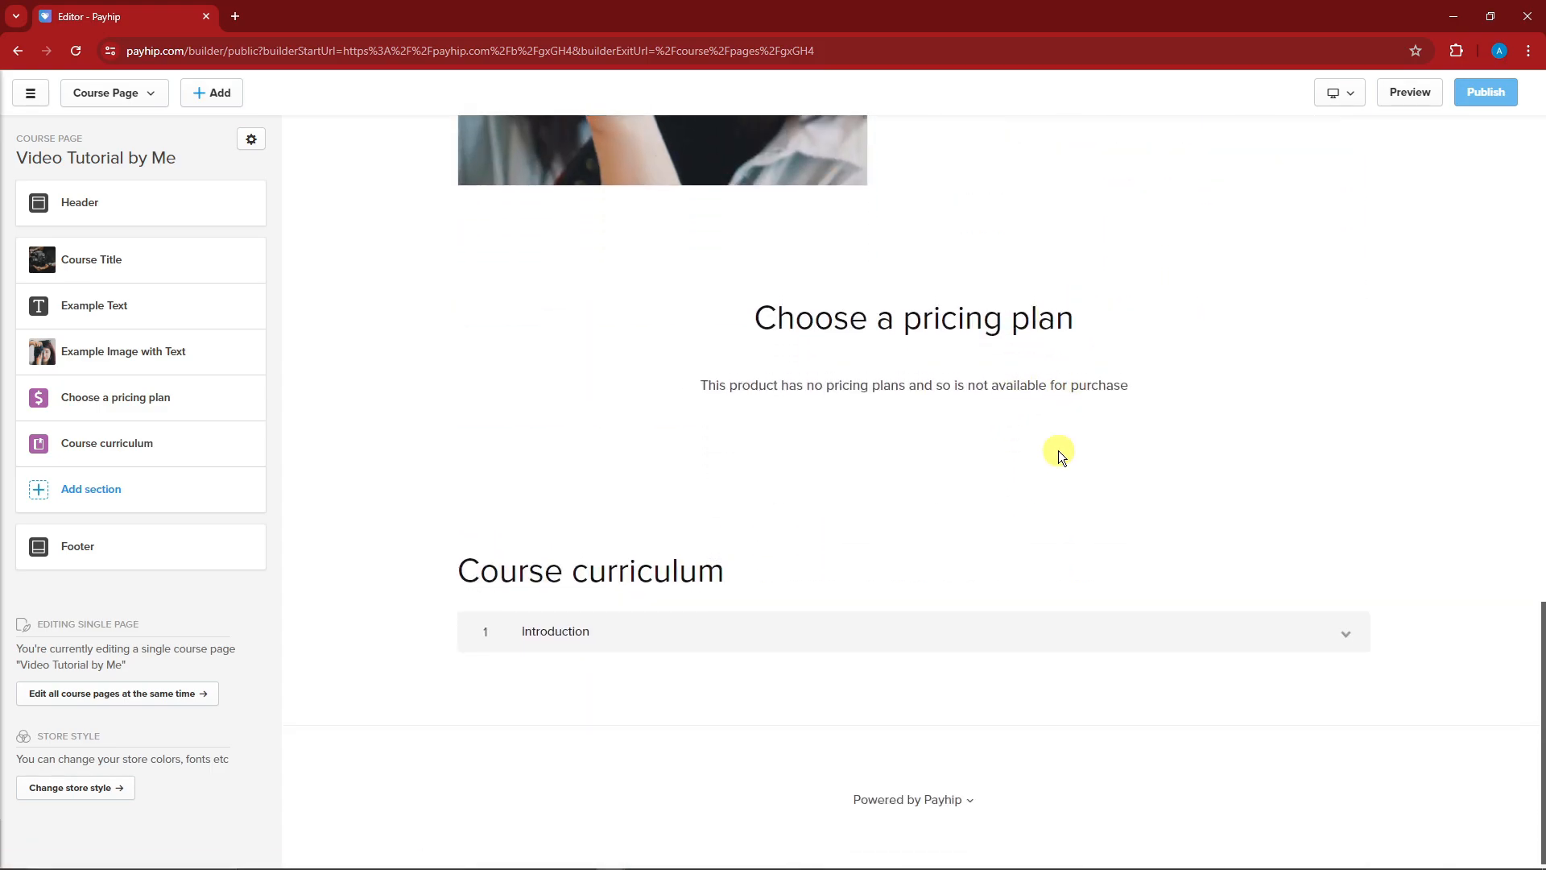
pyautogui.scroll(8, 1059, 483)
pyautogui.scroll(5, 911, 386)
pyautogui.scroll(-10, 980, 470)
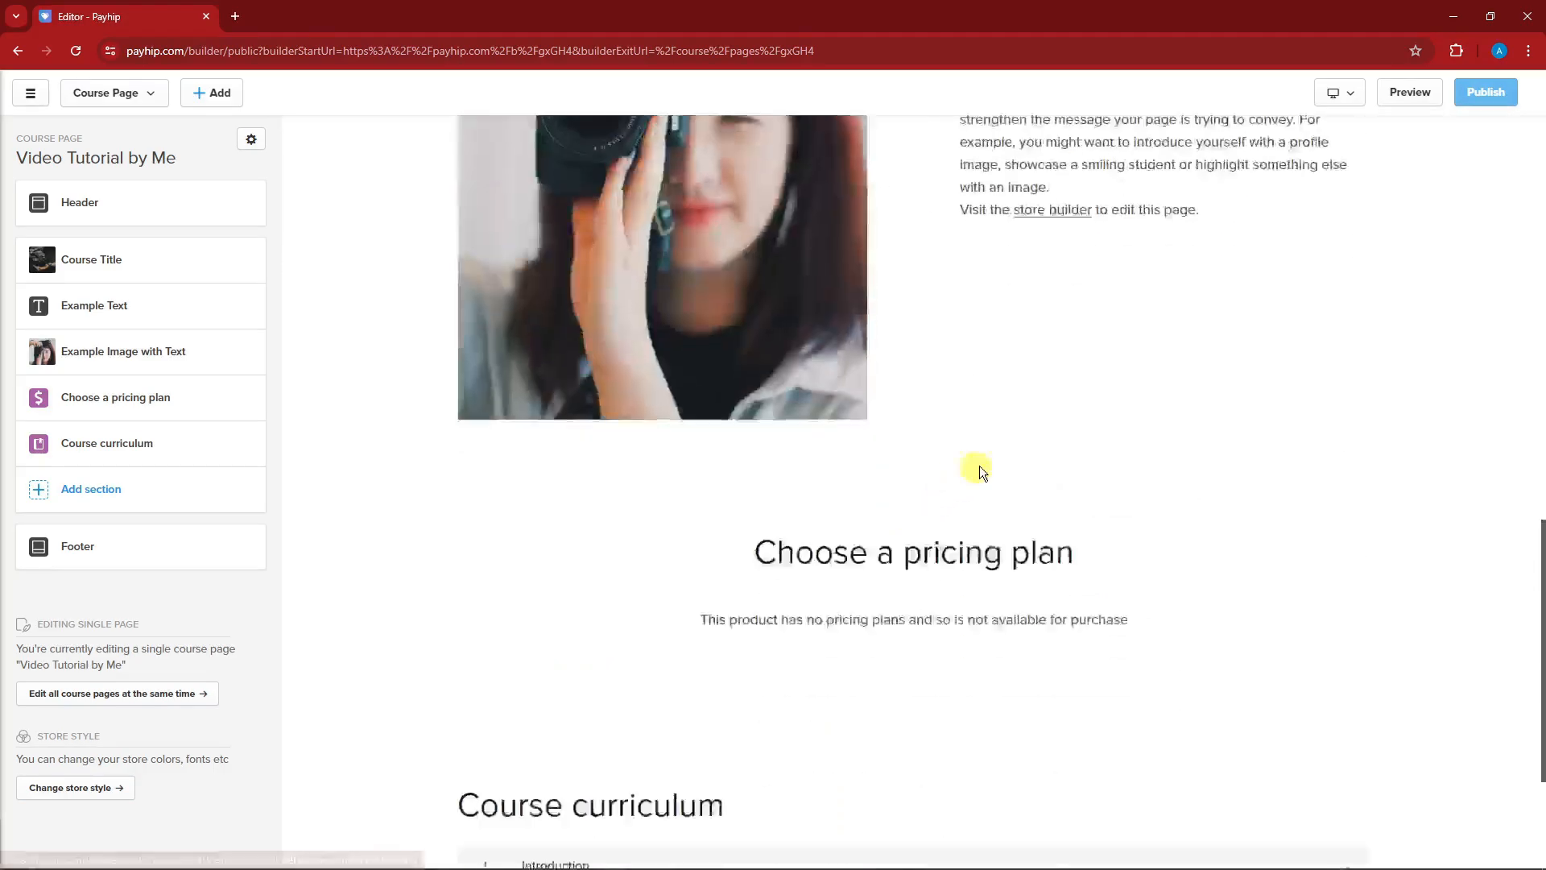
# Open the store builder link of the Example Image with Text section in a new browser tab.
pyautogui.scroll(2, 1001, 469)
pyautogui.rightClick(1061, 373)
pyautogui.press('Escape')
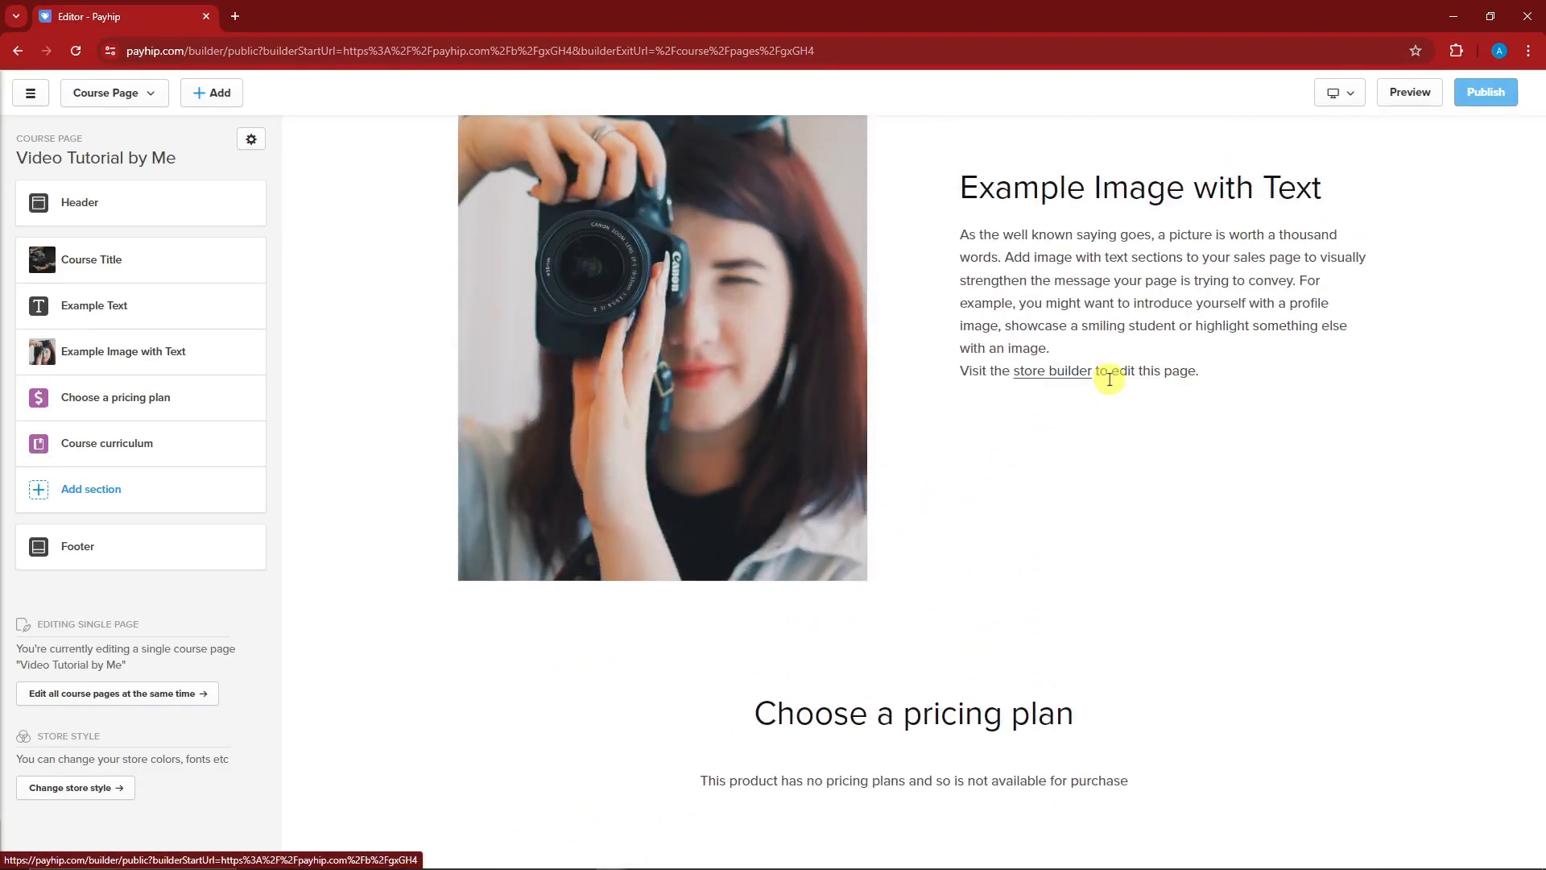
pyautogui.rightClick(1076, 372)
pyautogui.click(1124, 381)
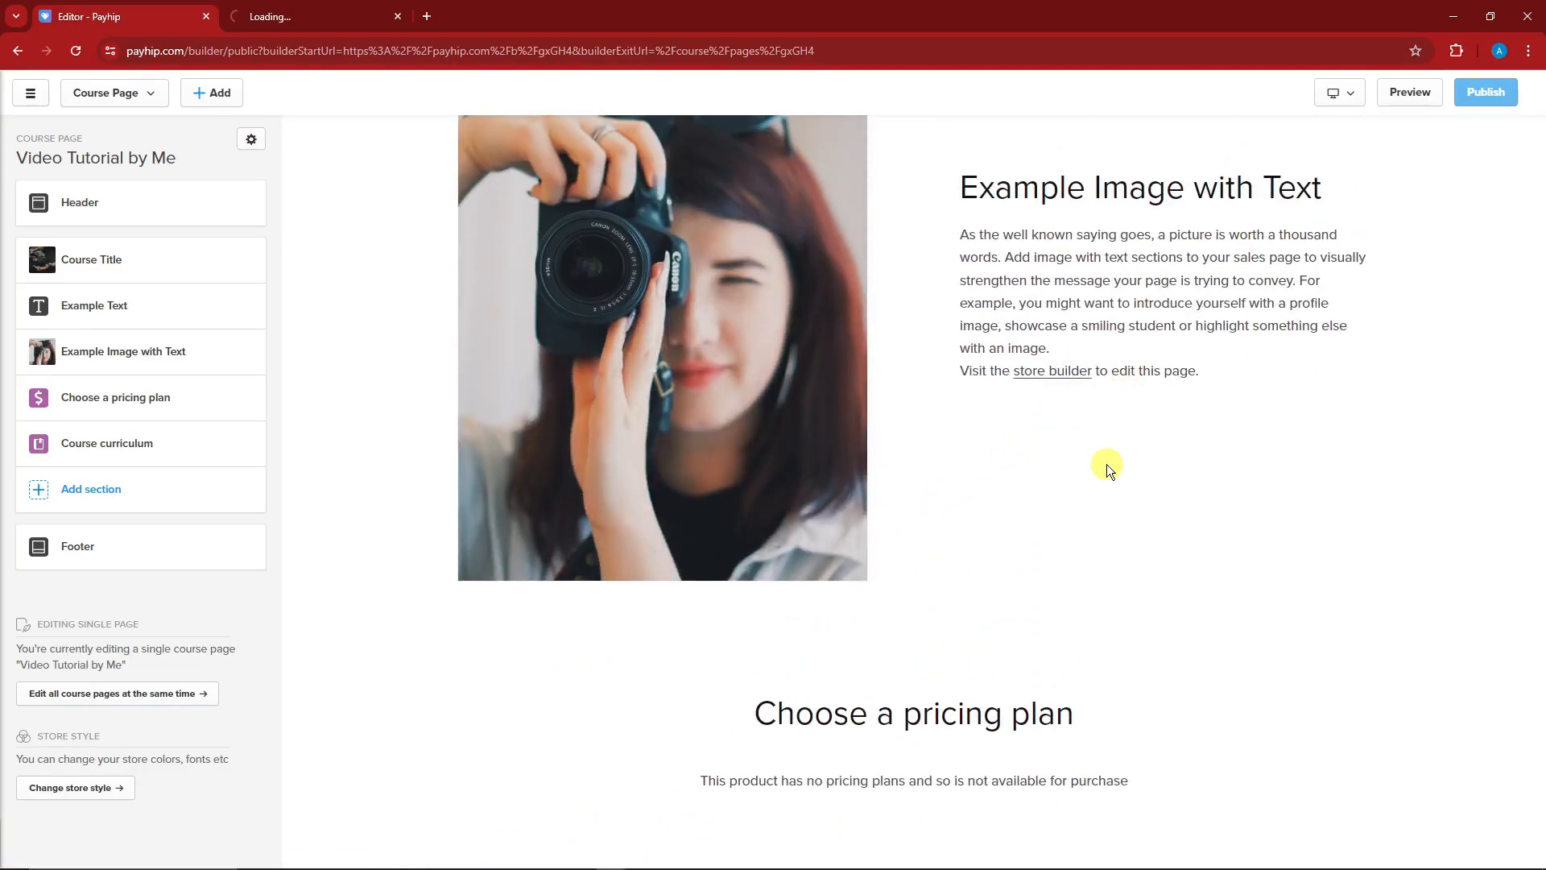
# Expand the Introduction section of the course curriculum to view its lessons, and look over the sales page's text sections.
pyautogui.scroll(-3, 1102, 494)
pyautogui.scroll(-2, 1107, 491)
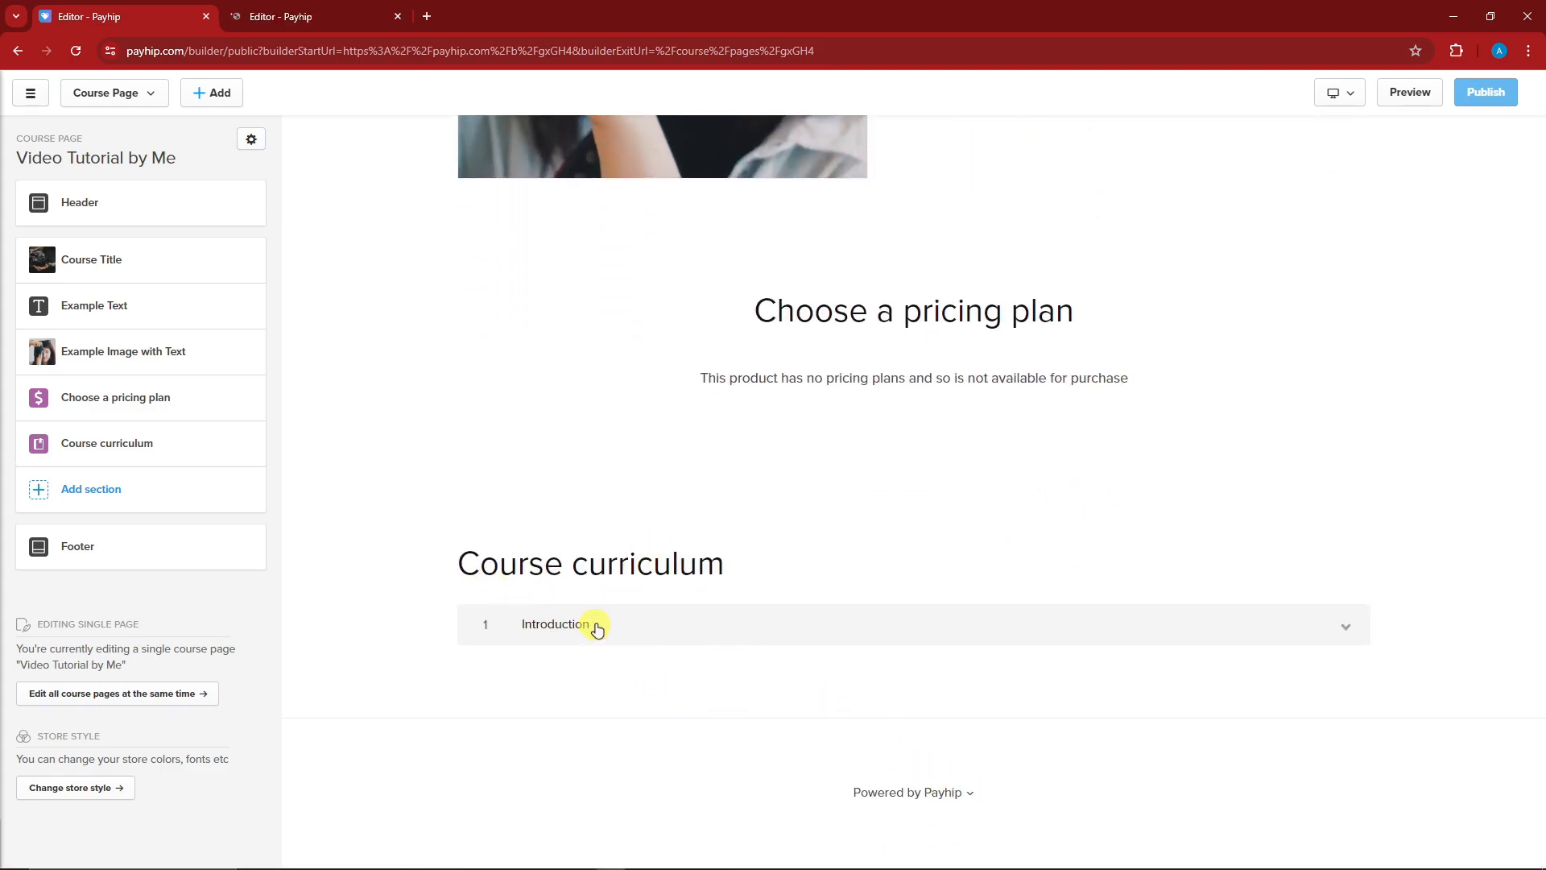
pyautogui.click(1346, 625)
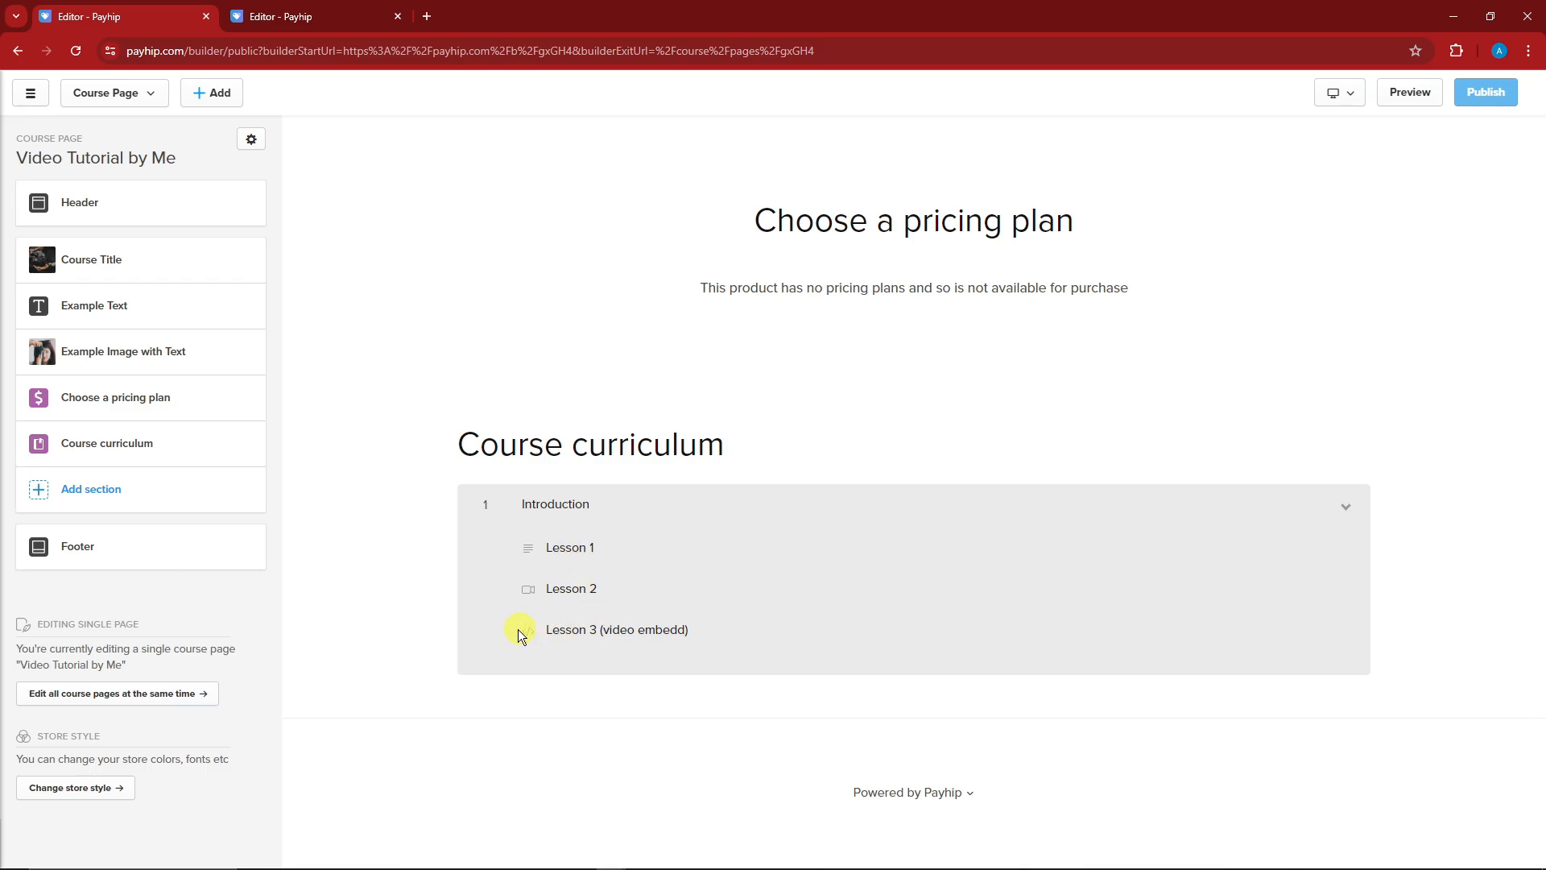
pyautogui.scroll(15, 515, 646)
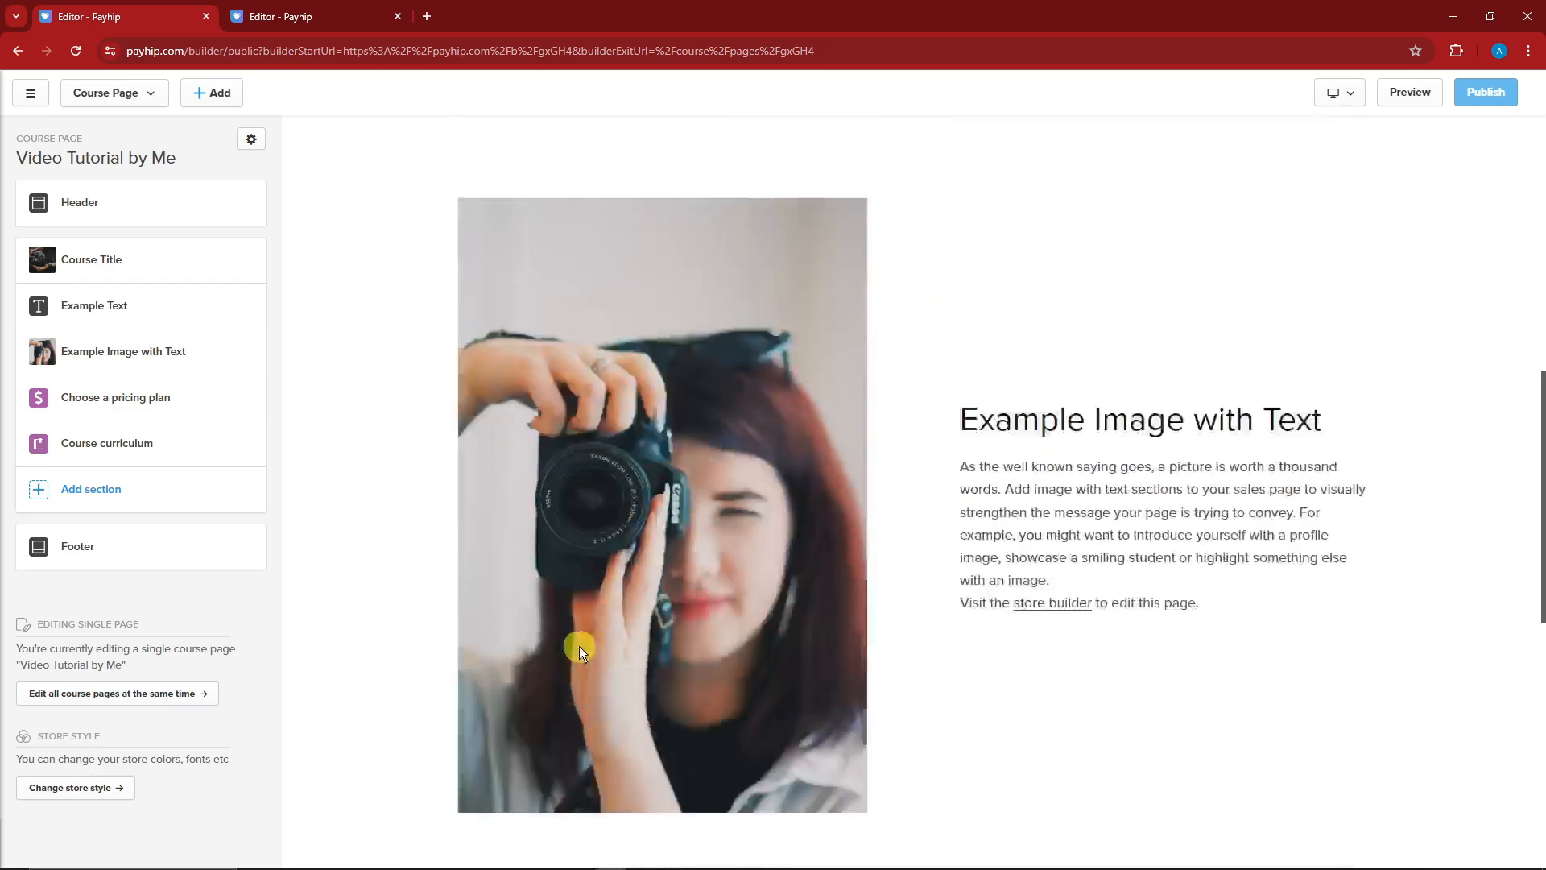
pyautogui.scroll(-5, 910, 675)
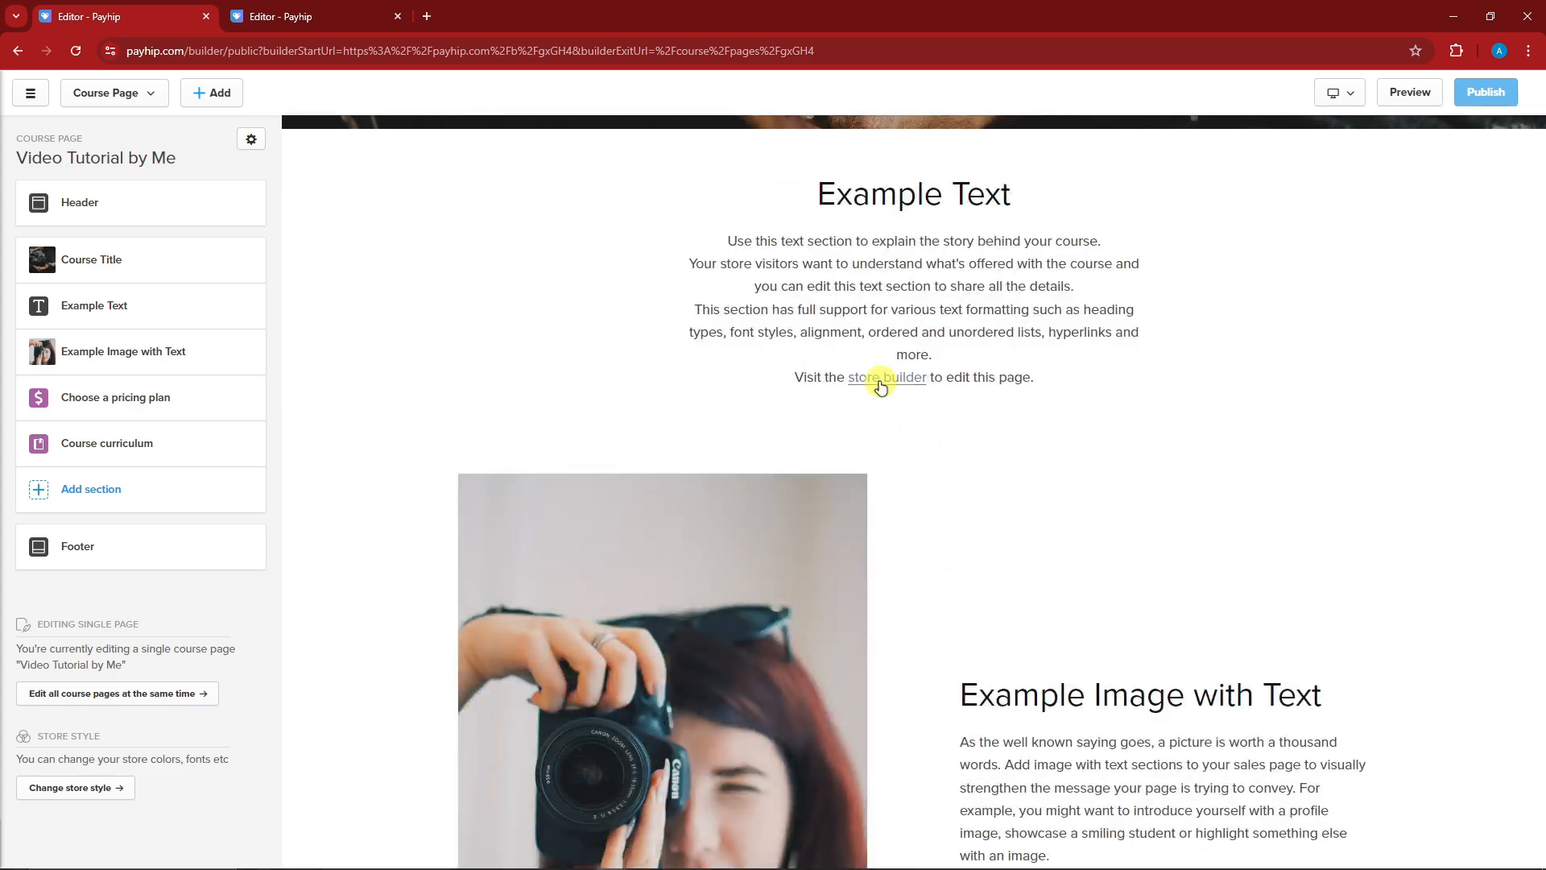
pyautogui.scroll(5, 426, 358)
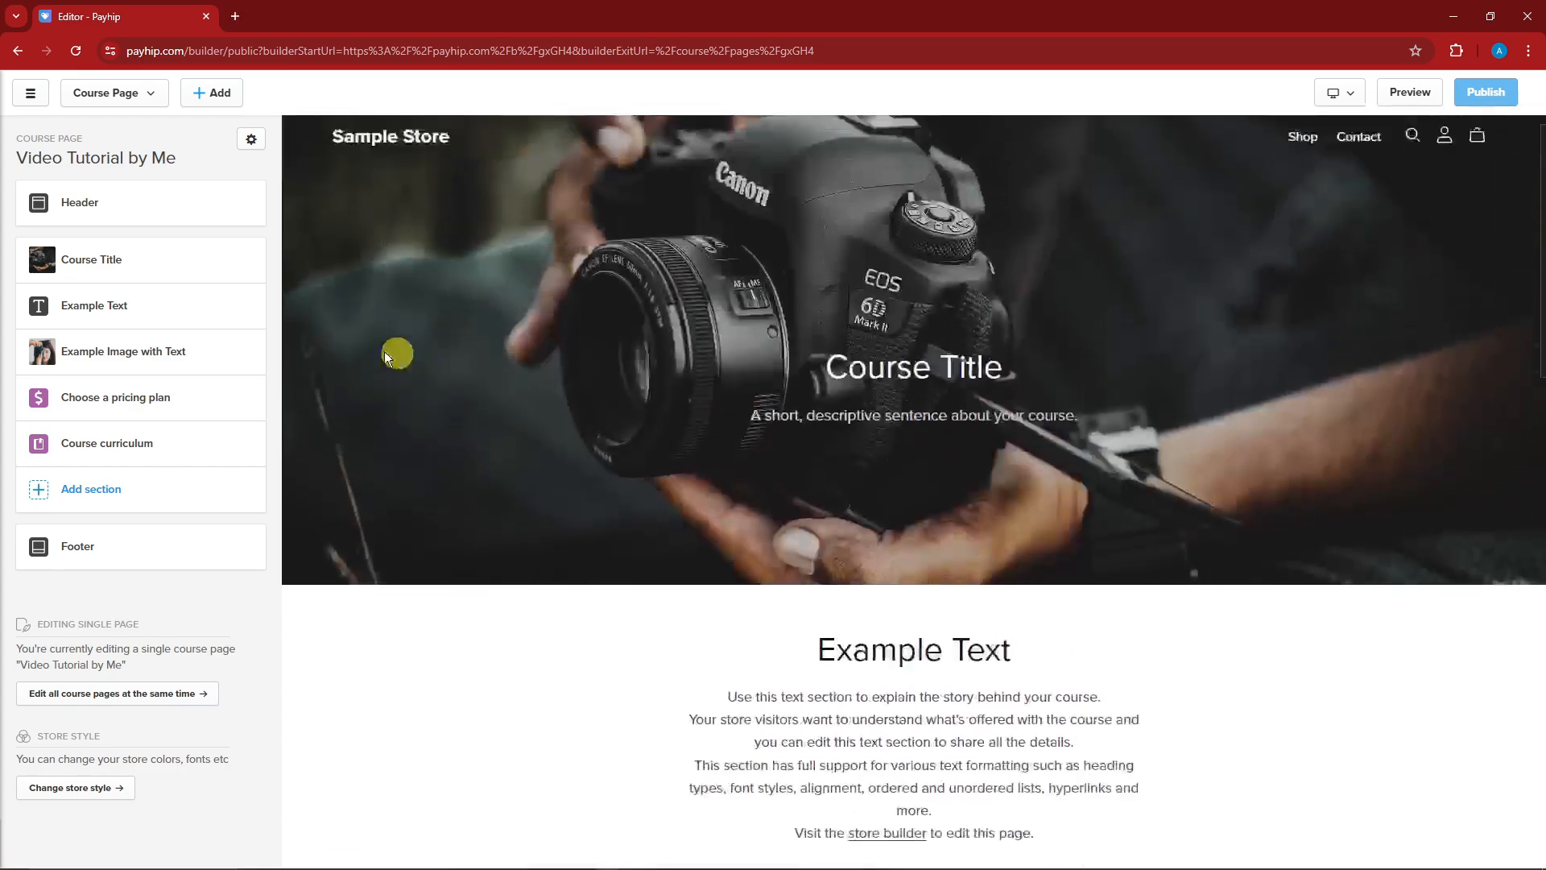
pyautogui.scroll(-2, 575, 471)
pyautogui.scroll(-3, 507, 459)
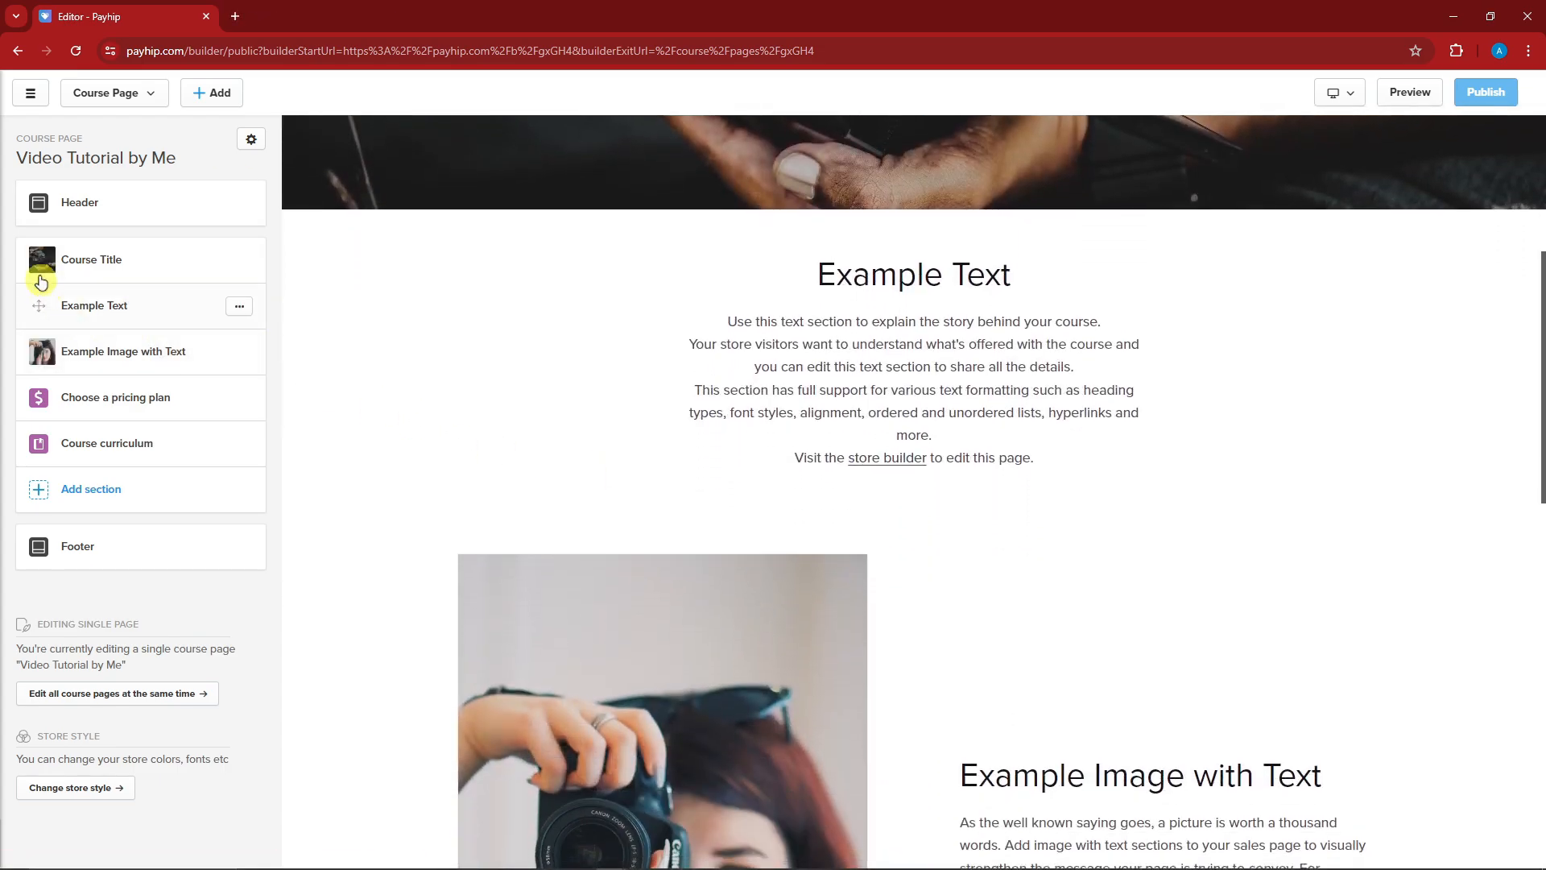
# Enable the header's announcement bar with the text "SAMPLE ANNOUNCMENT" and save the changes.
pyautogui.click(71, 209)
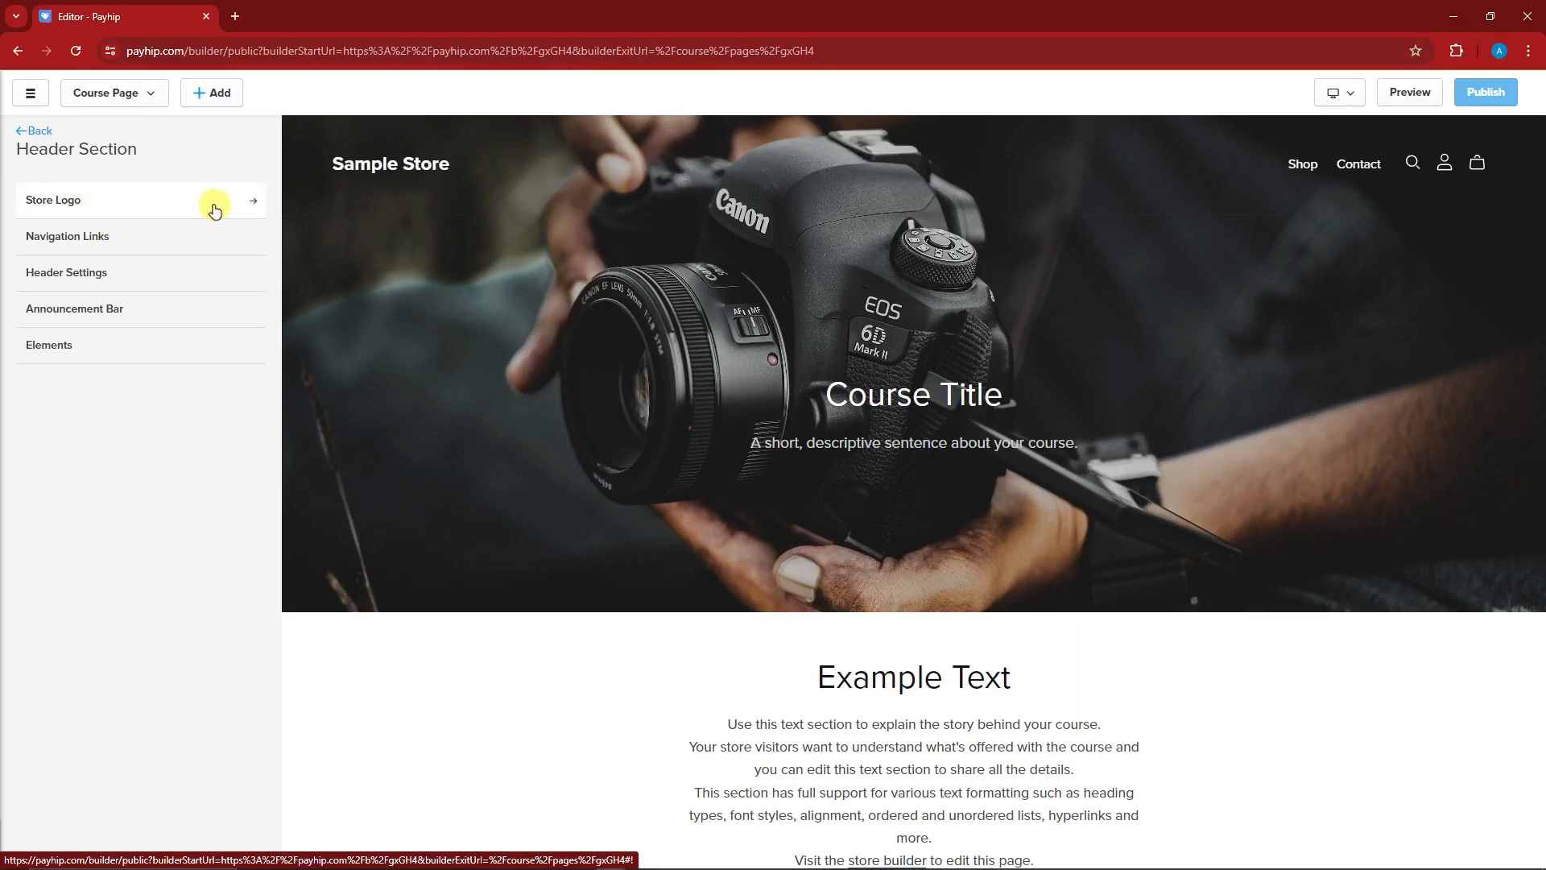
pyautogui.click(157, 313)
pyautogui.click(23, 213)
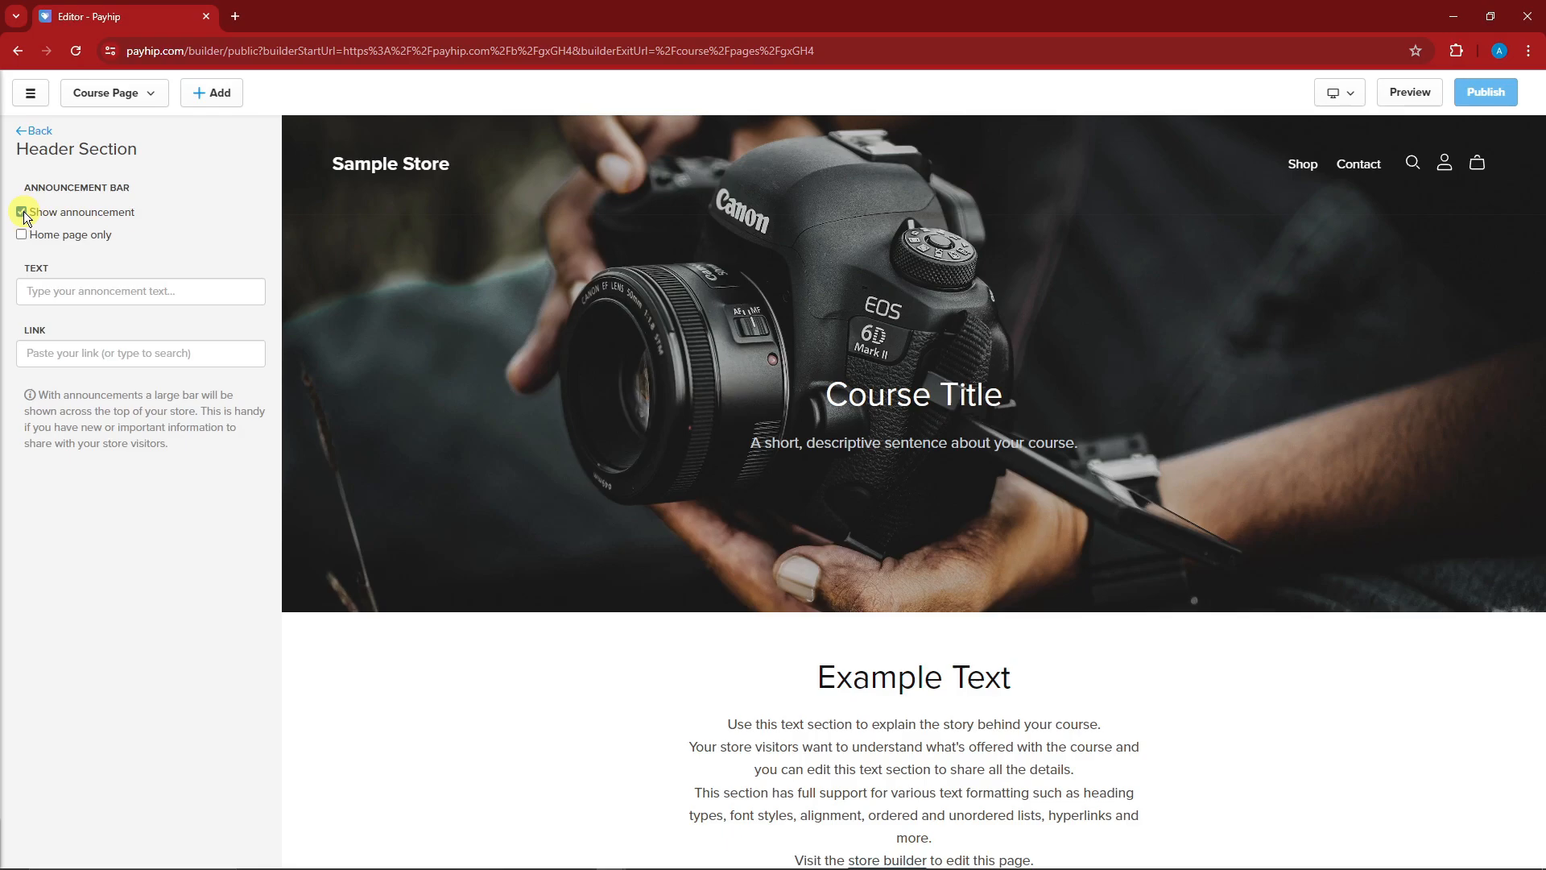
pyautogui.click(114, 299)
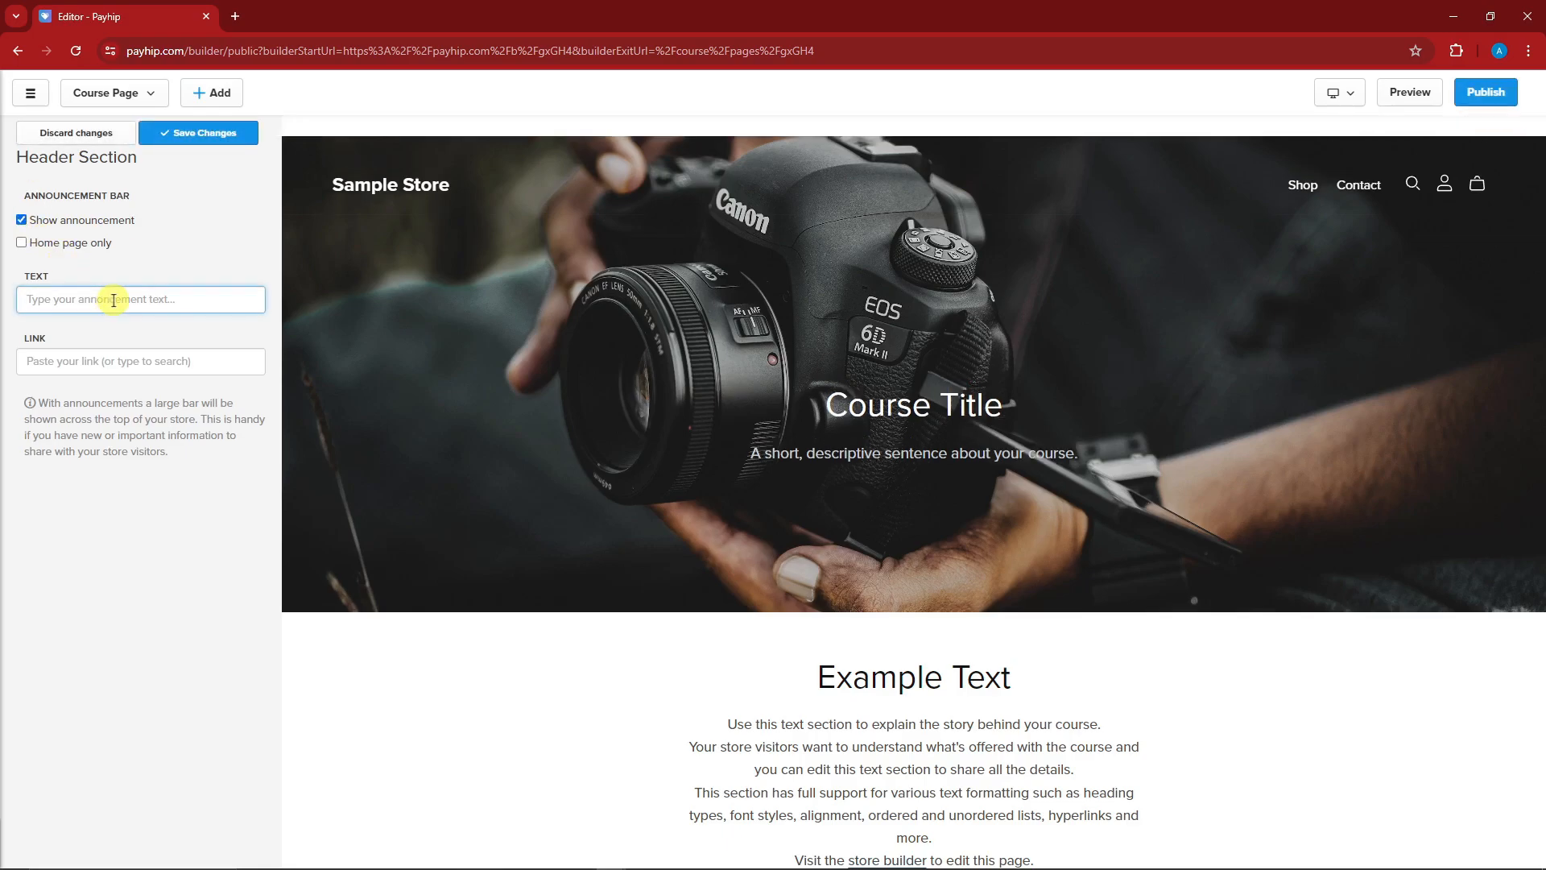
pyautogui.write('SAMPLE')
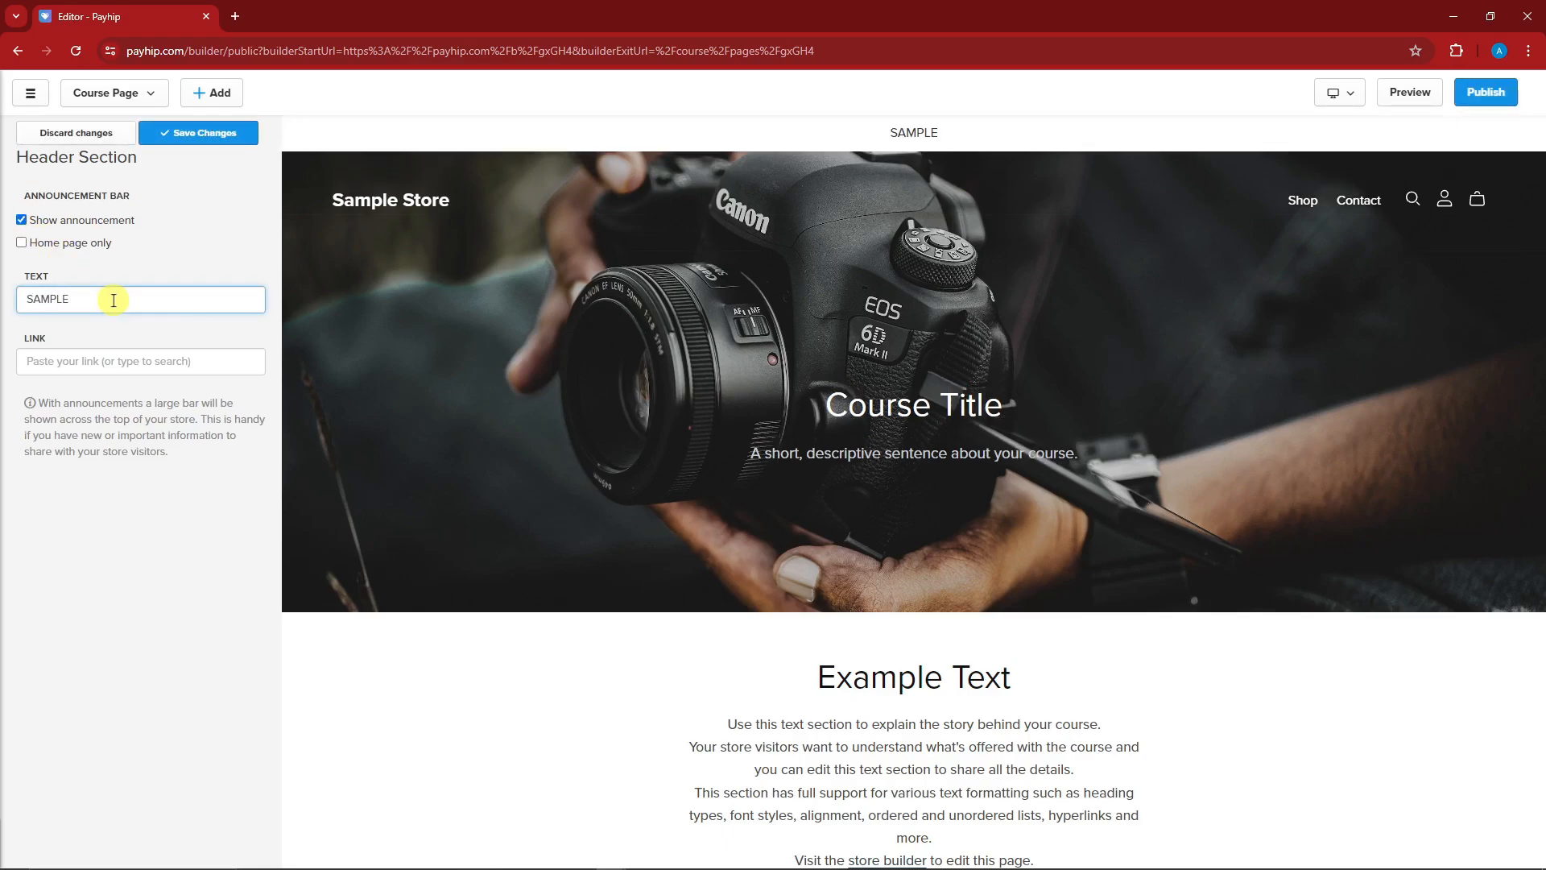
pyautogui.write(' ANNOUNCMENT')
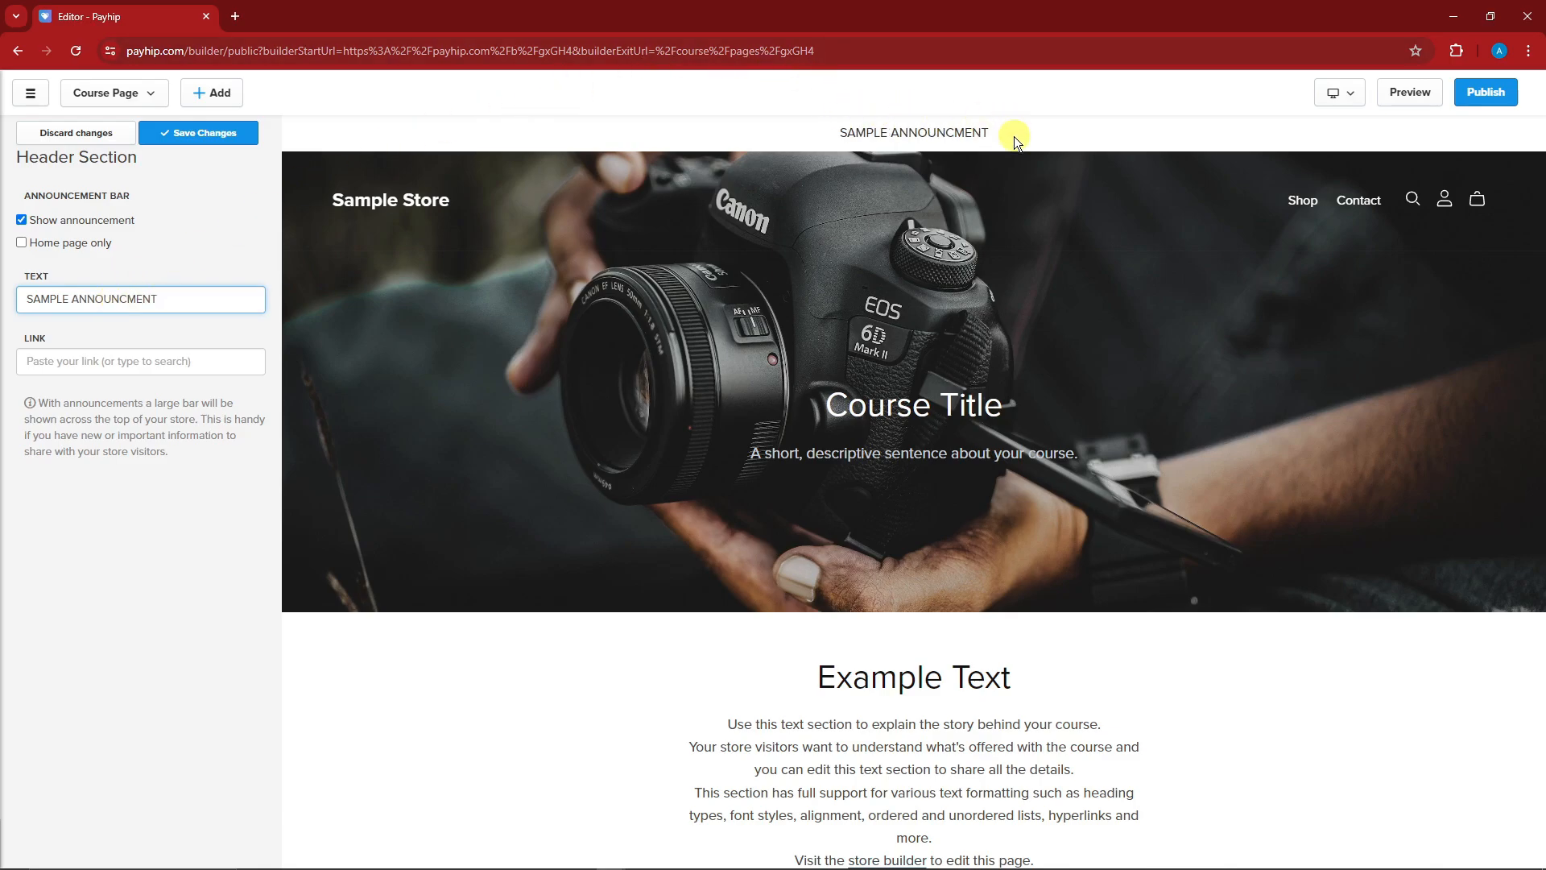
pyautogui.click(226, 133)
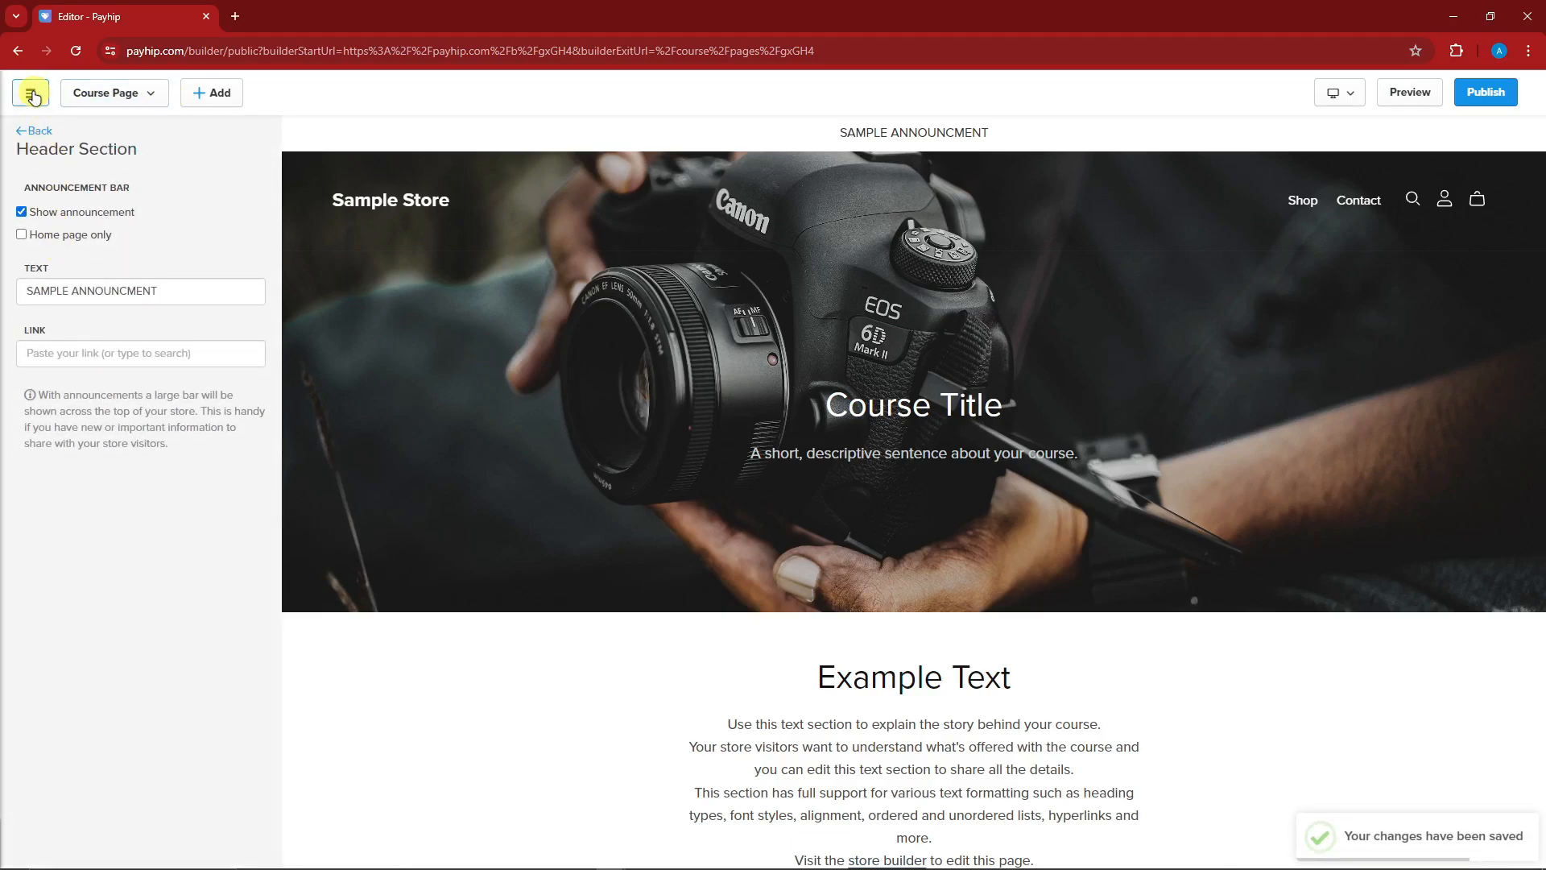
pyautogui.click(35, 131)
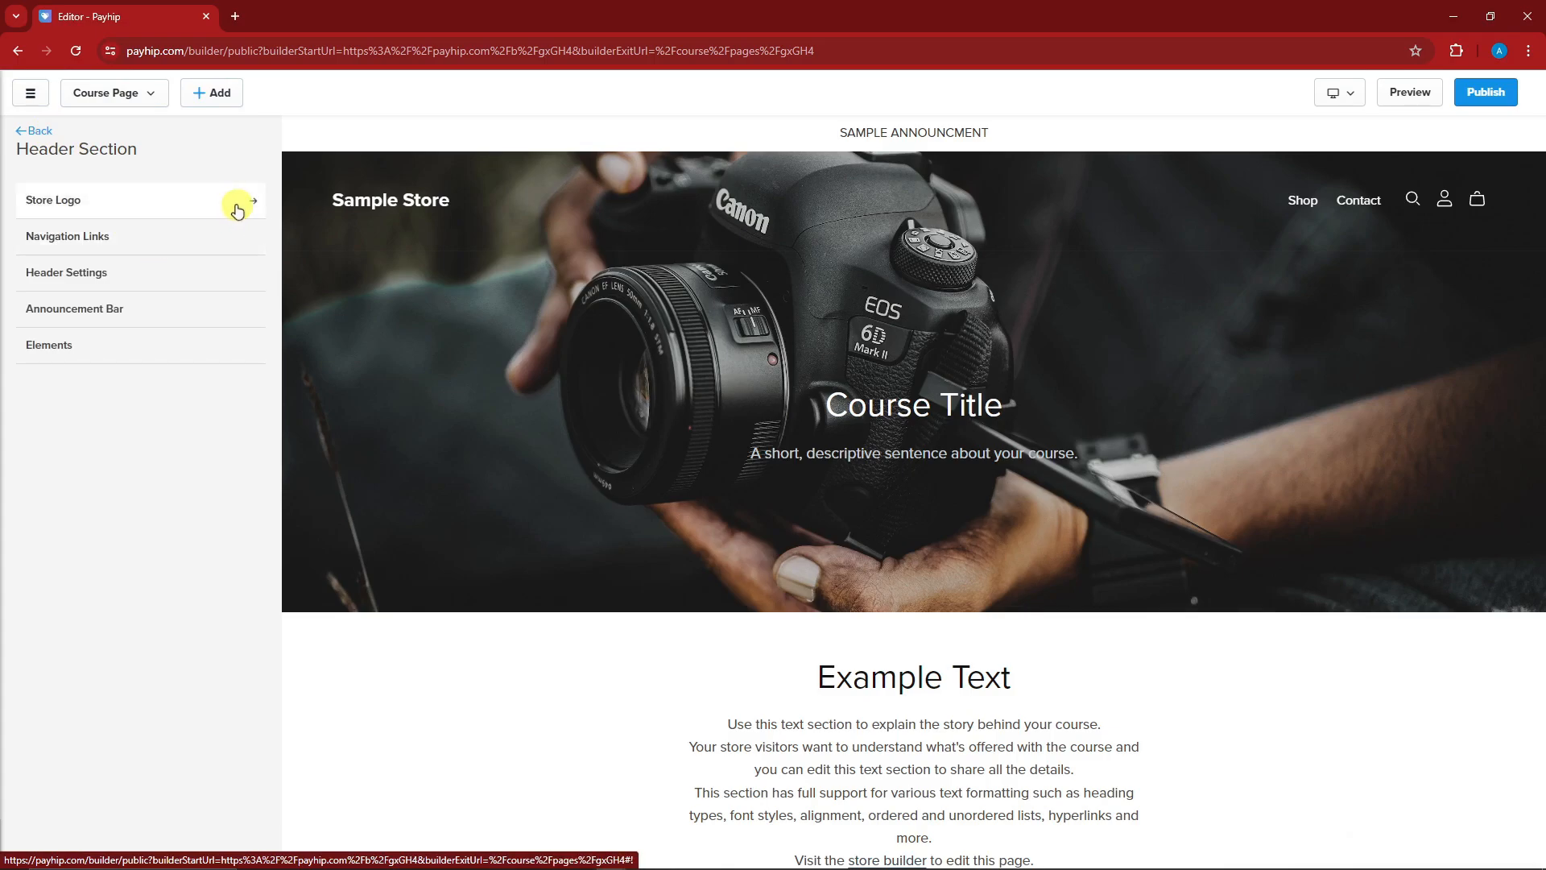
# Open the image picker for the header's store logo, check the free image categories and return to the image library.
pyautogui.click(237, 206)
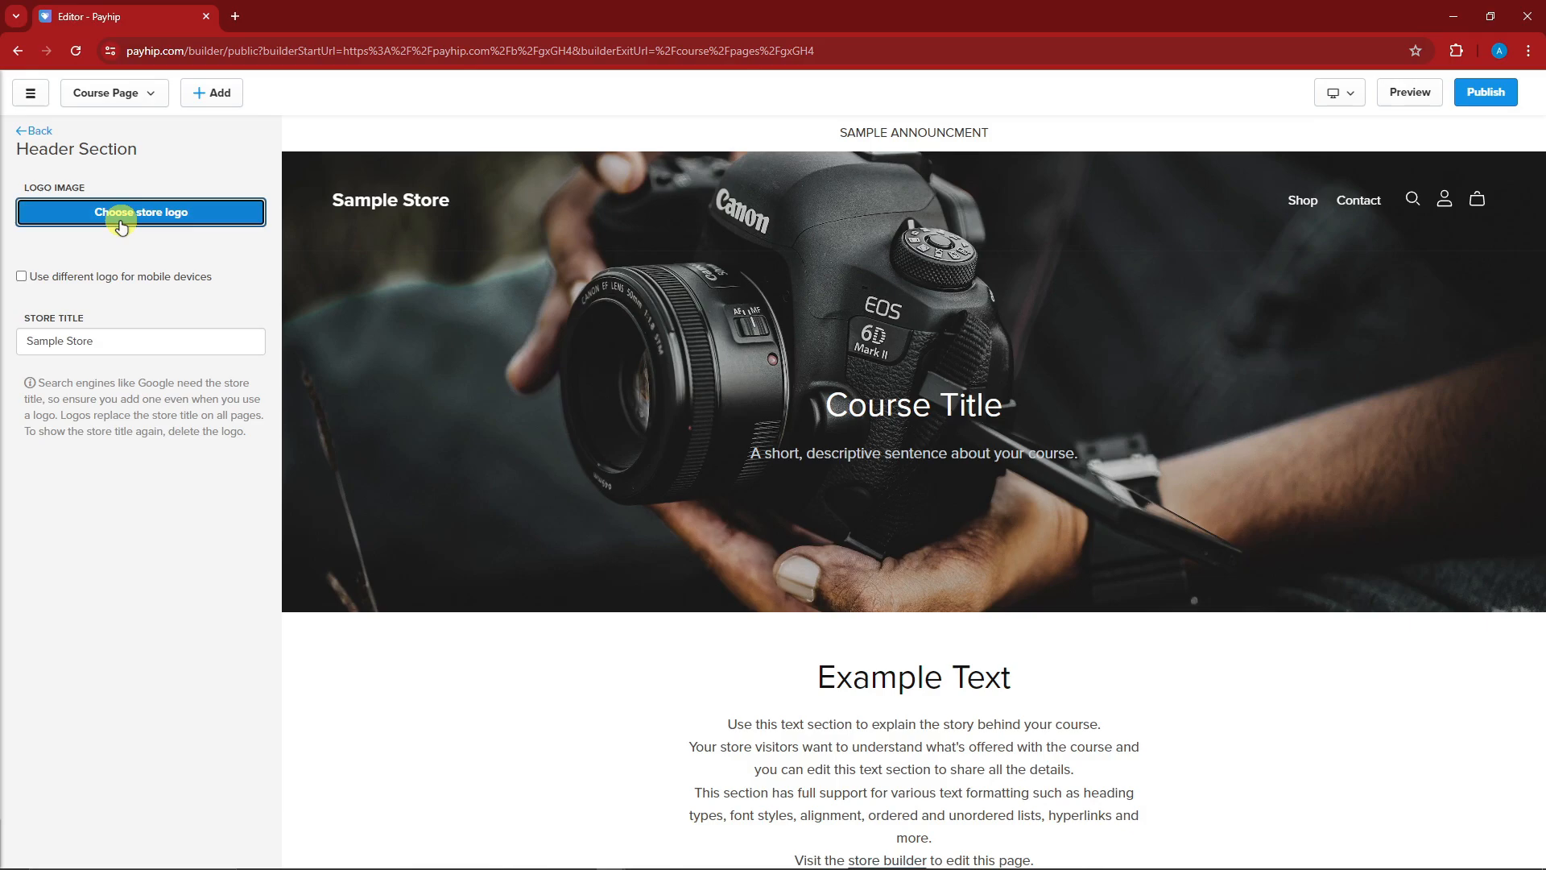
pyautogui.click(121, 224)
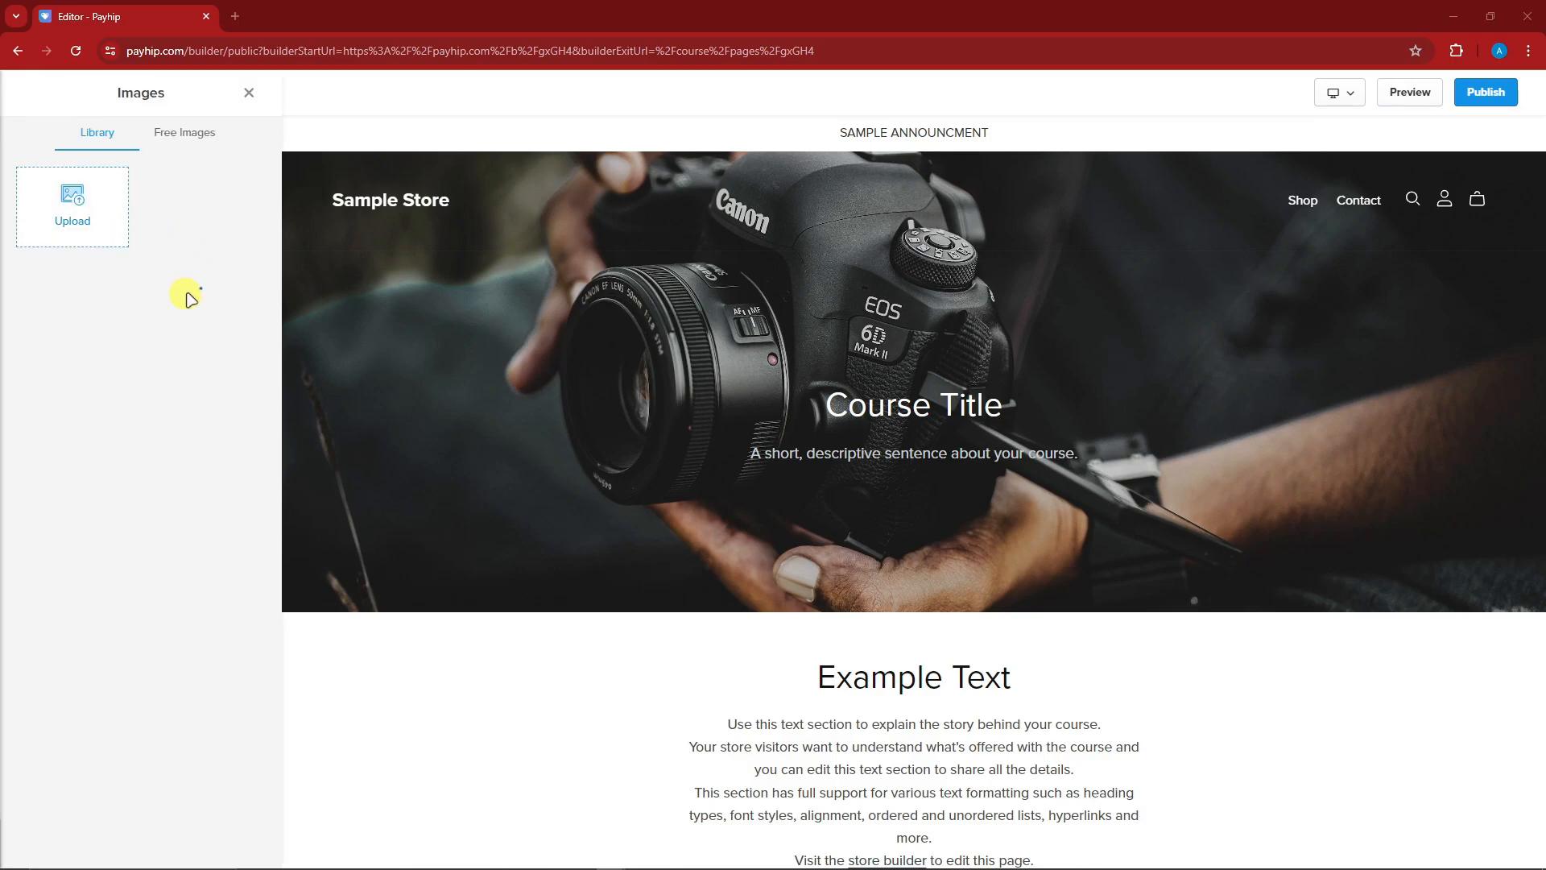
pyautogui.click(1341, 209)
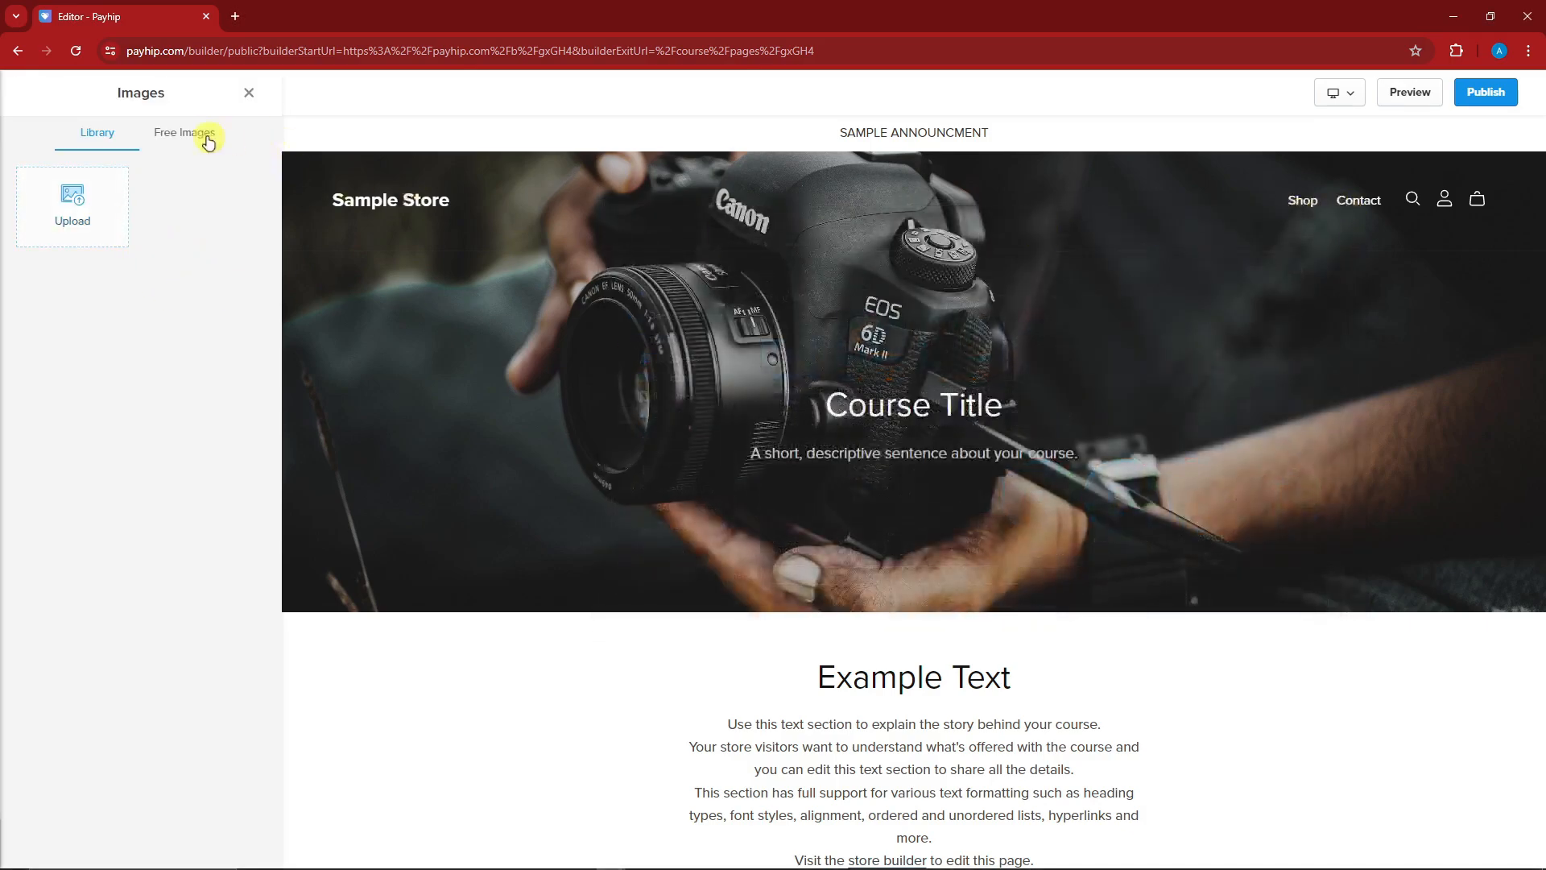
pyautogui.click(208, 142)
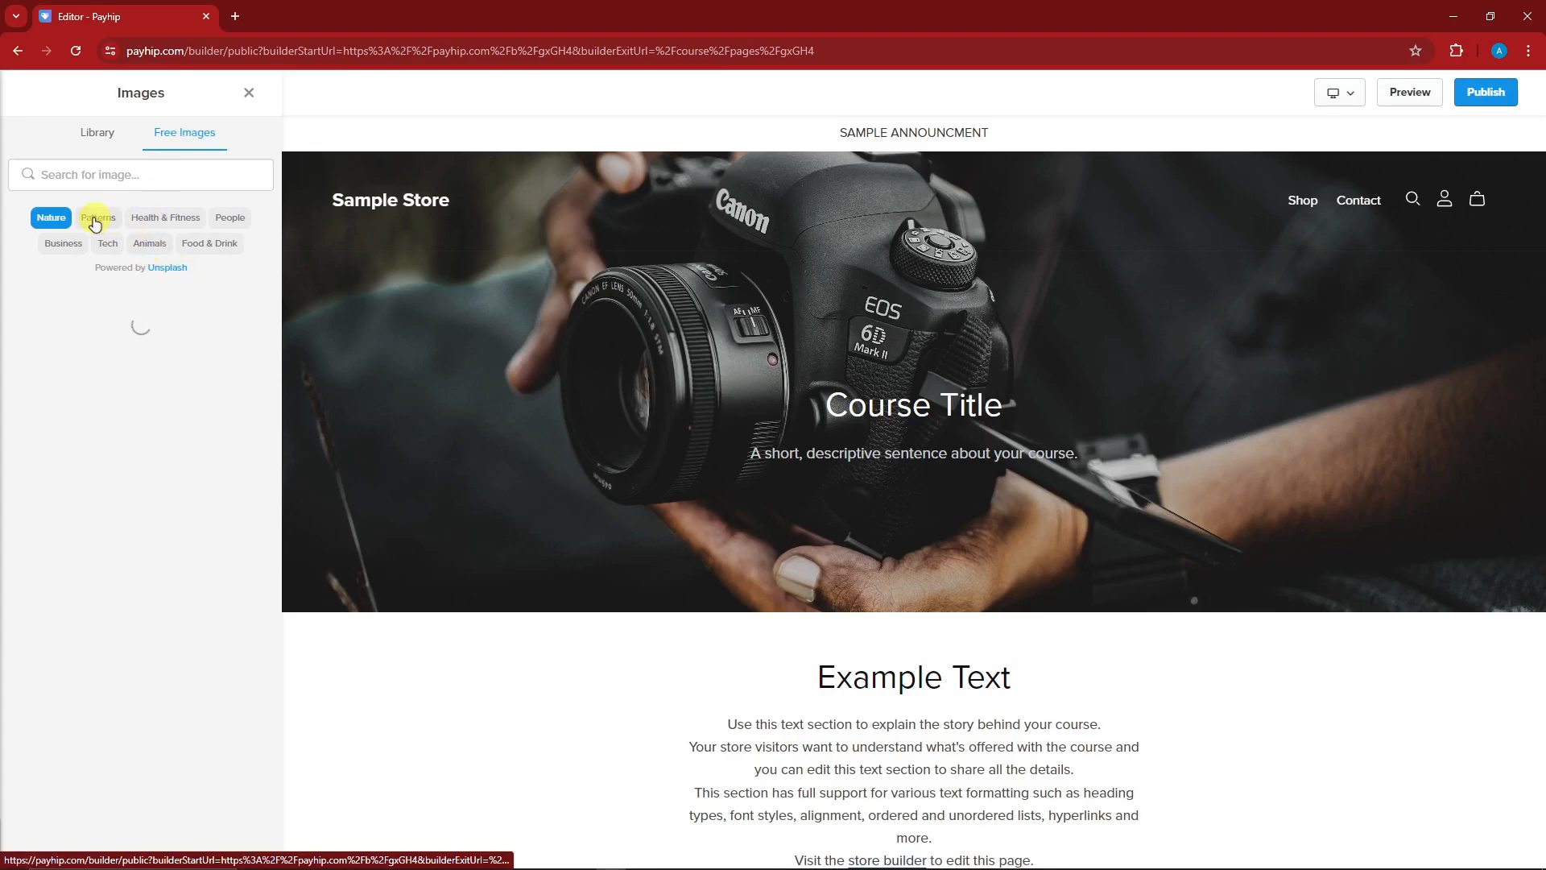
pyautogui.click(99, 132)
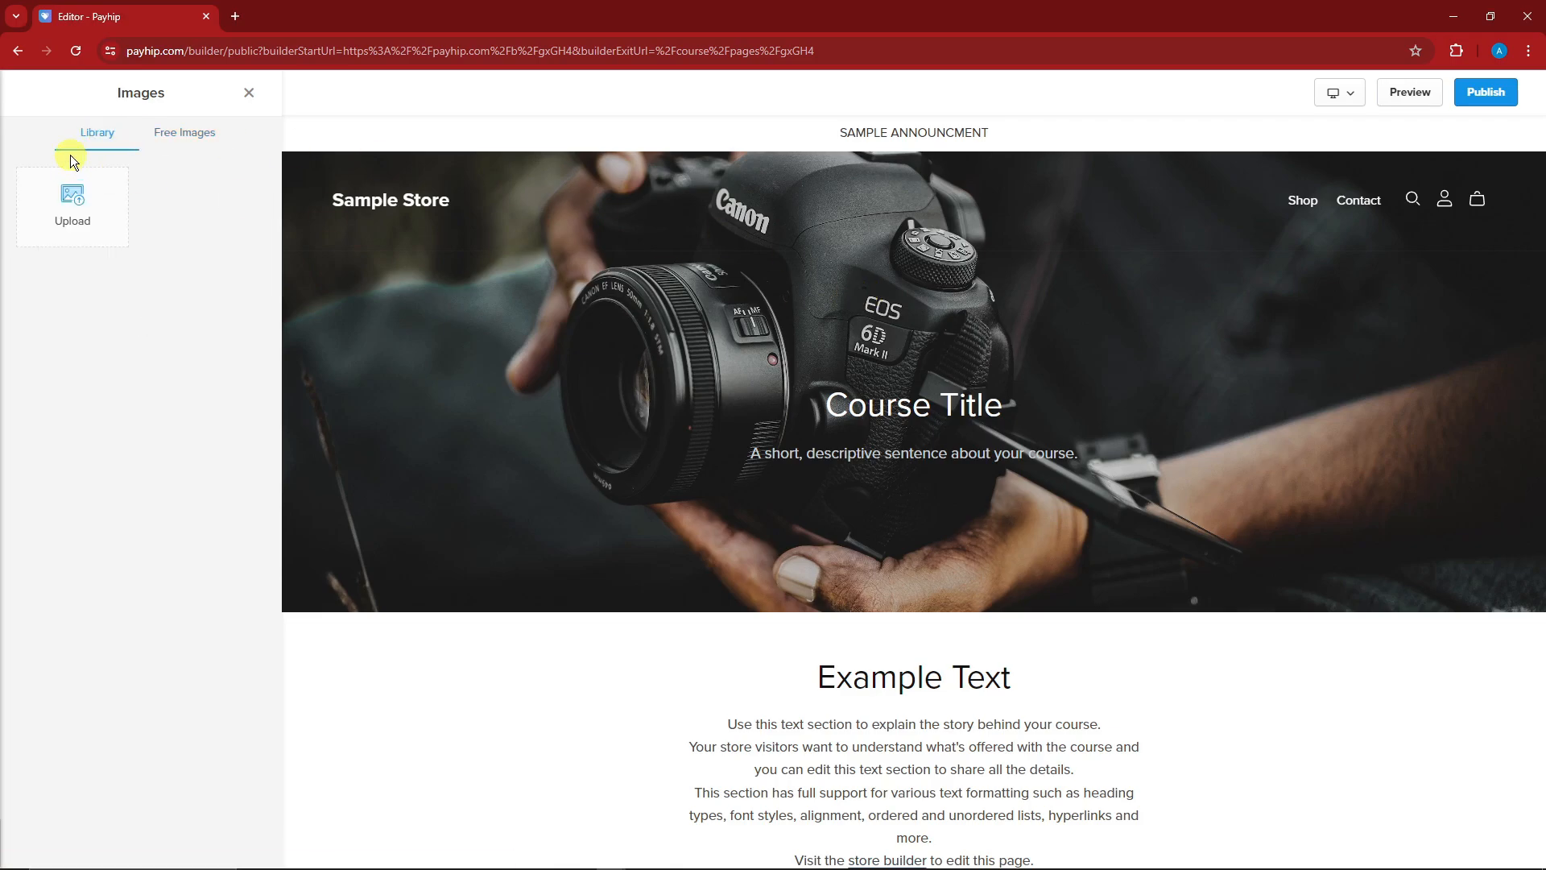
# Upload image (5) from the Downloads folder and choose it as the store logo.
pyautogui.click(73, 225)
pyautogui.scroll(-3, 1147, 393)
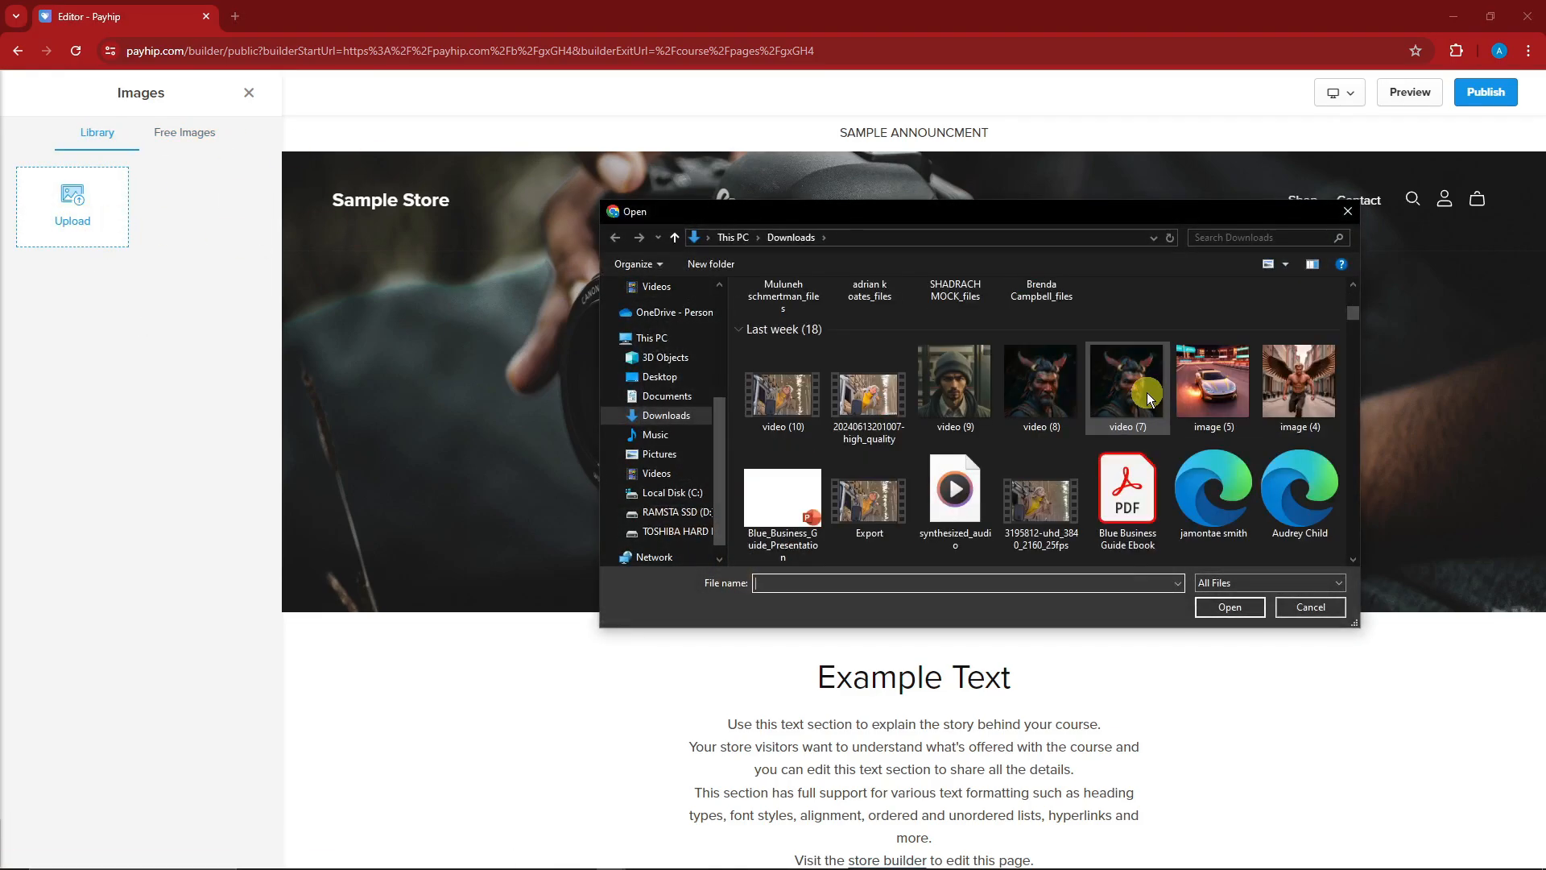
pyautogui.doubleClick(1215, 375)
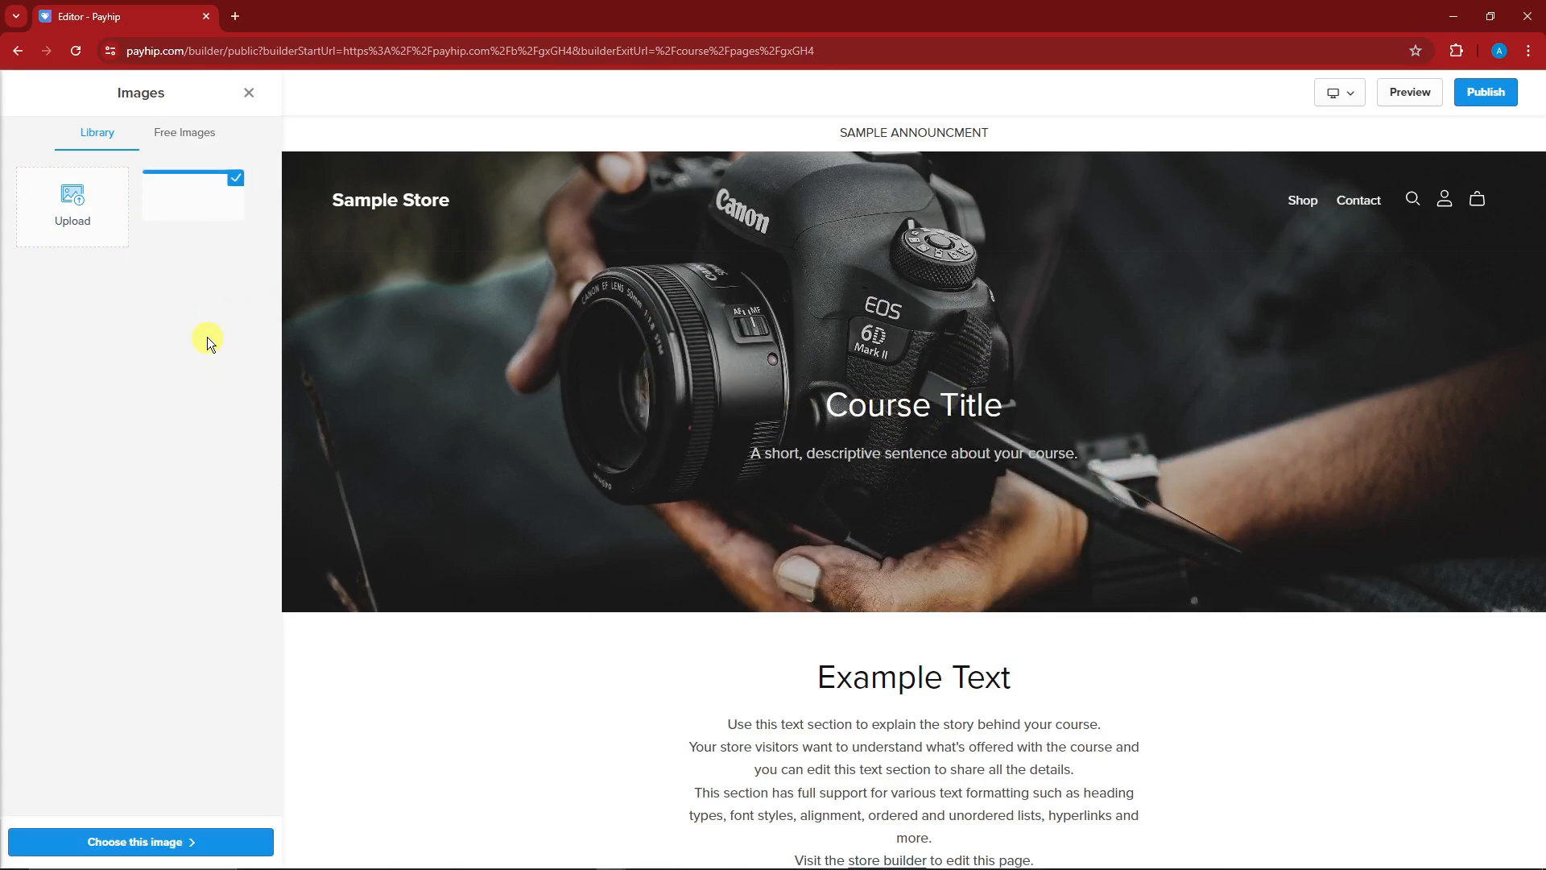
pyautogui.click(228, 840)
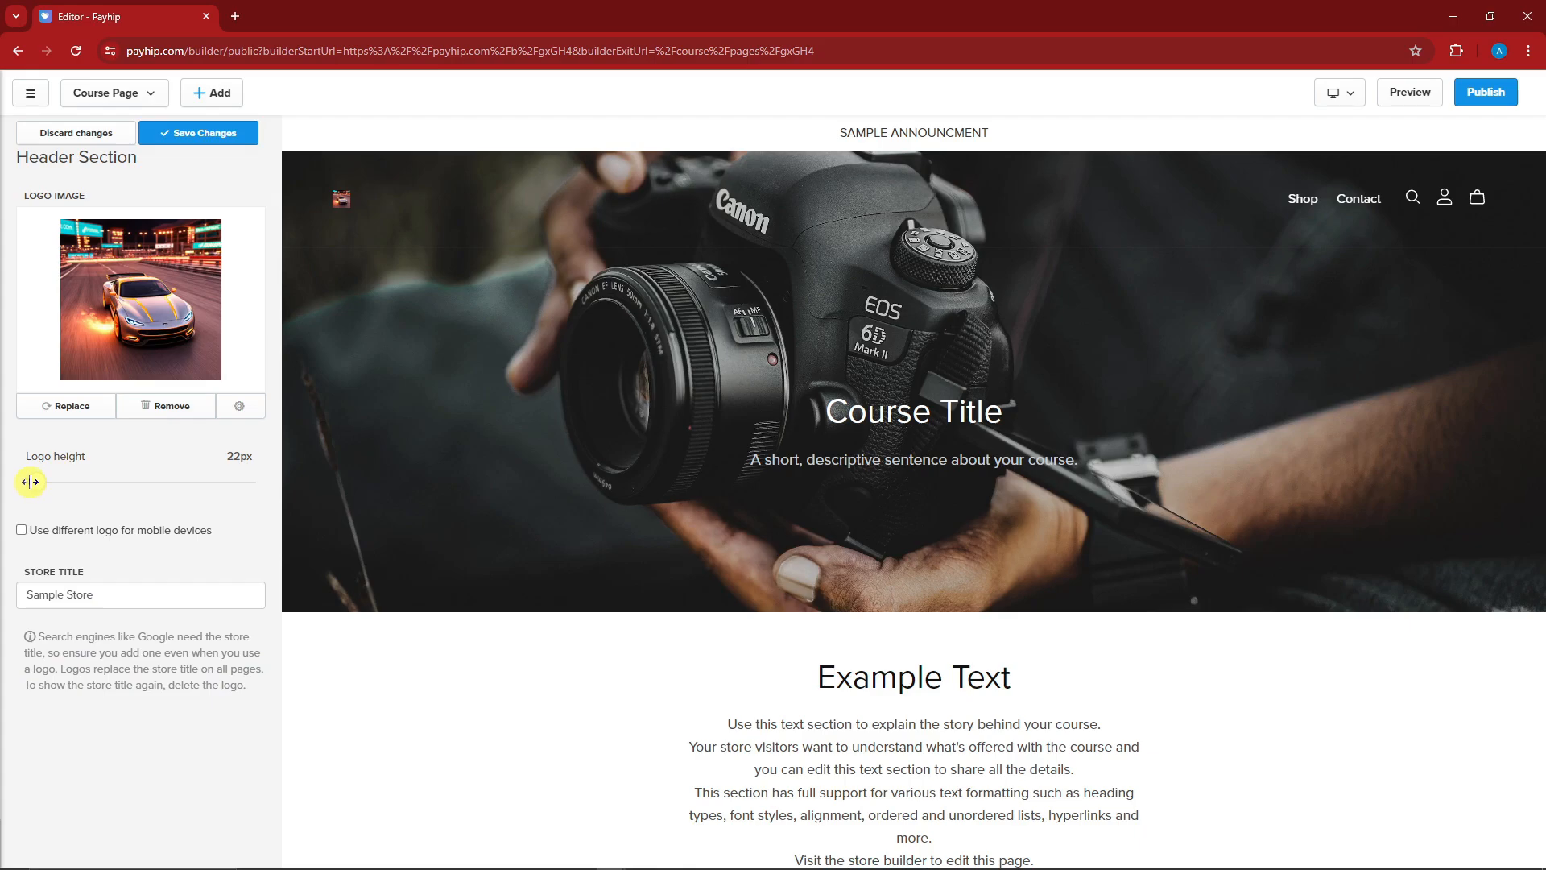
# Save the header section's changes with the new store logo.
pyautogui.click(198, 595)
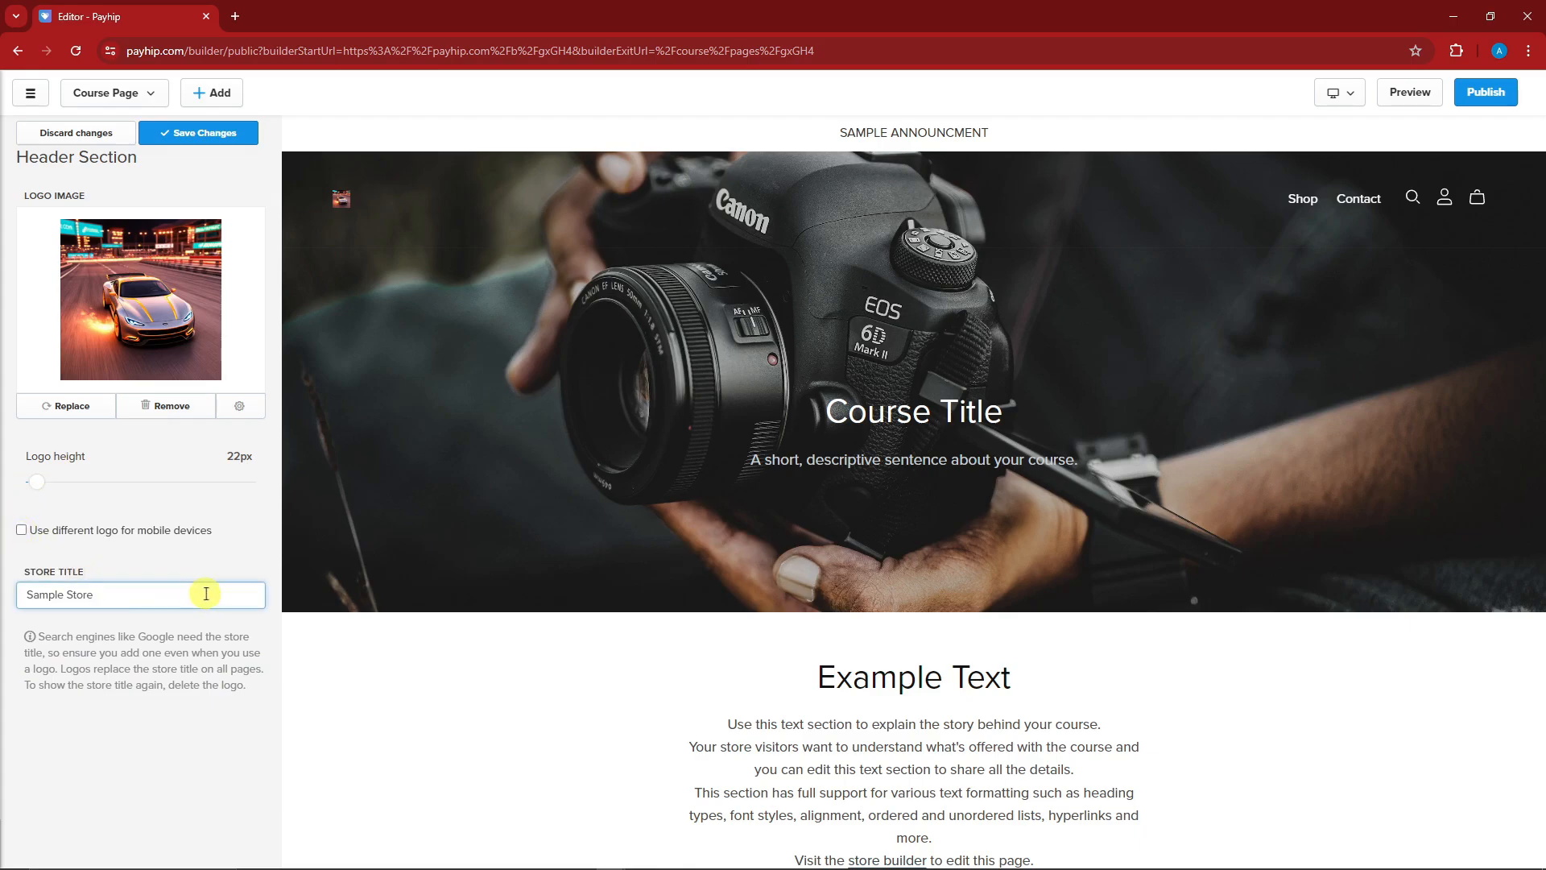
pyautogui.click(203, 133)
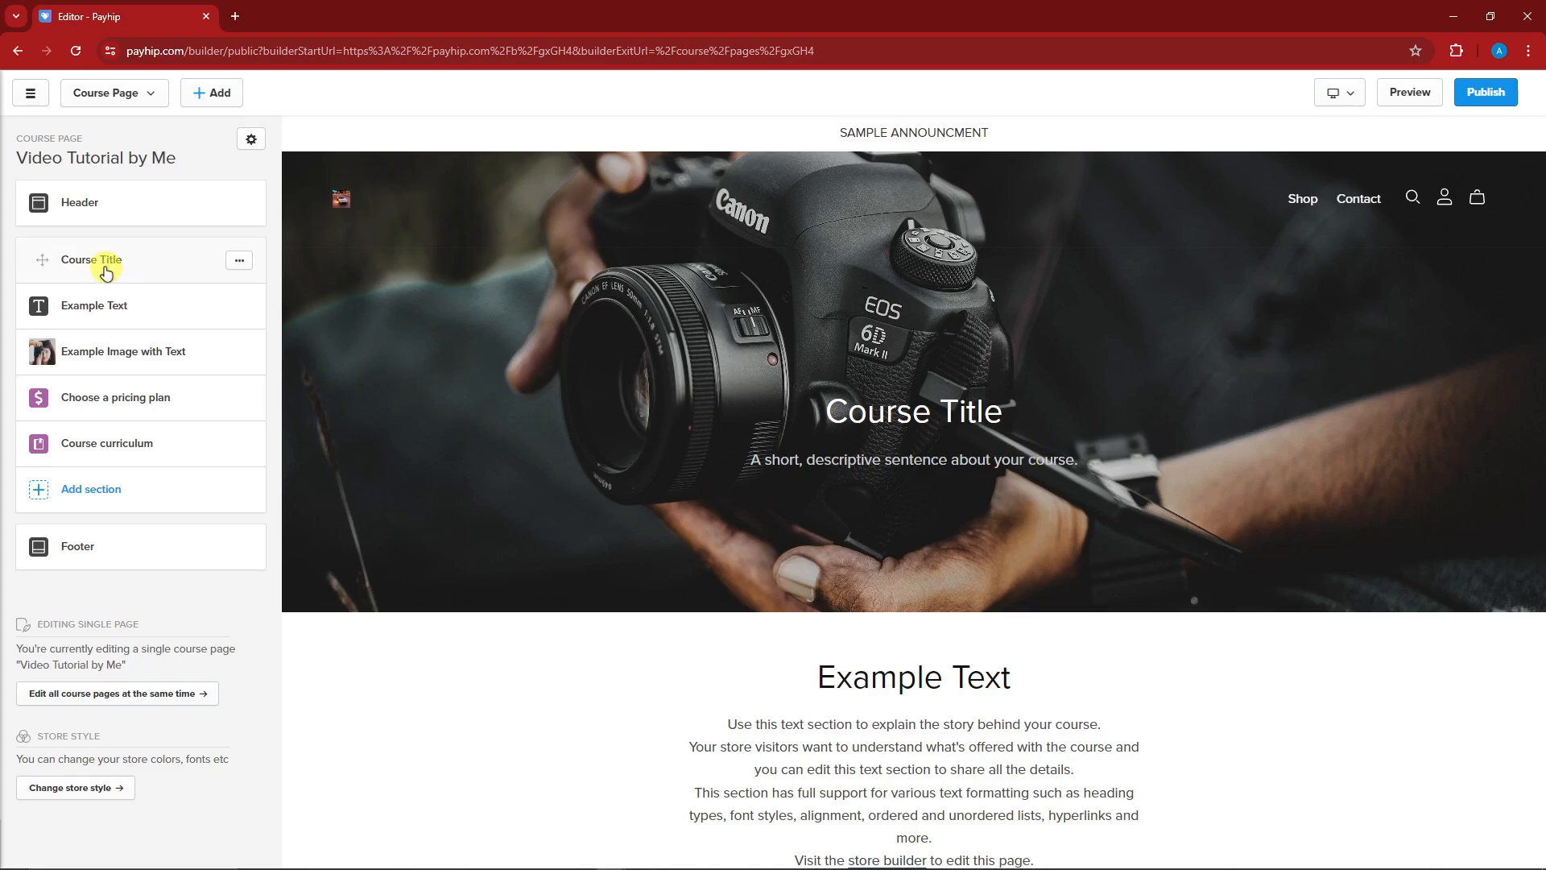
# Change the heading of the Course Title headline section to "VIDEO 101".
pyautogui.click(241, 263)
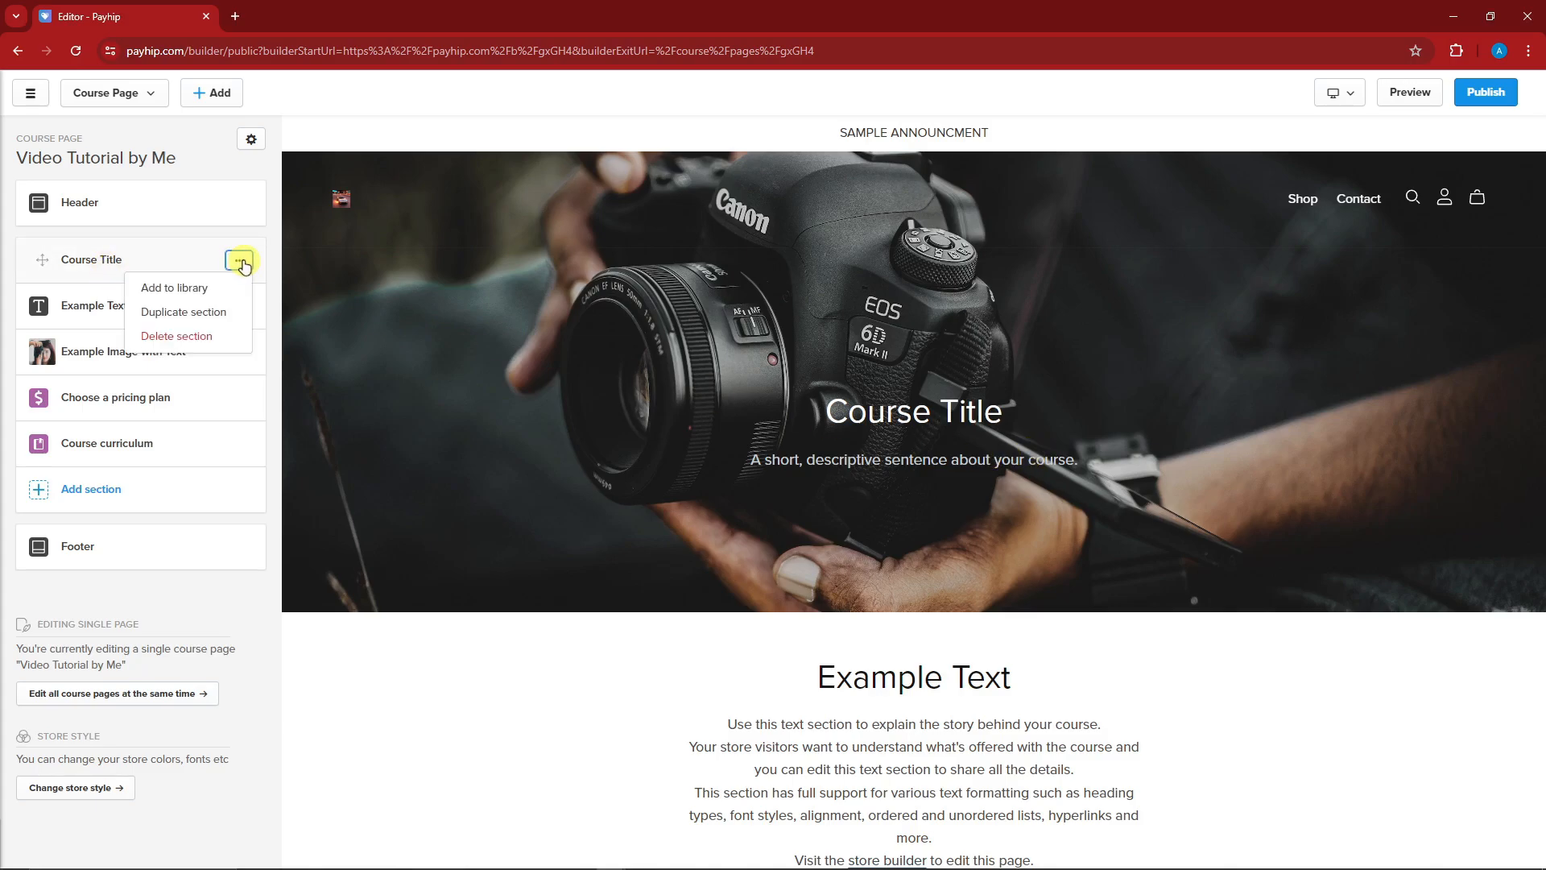
pyautogui.click(103, 257)
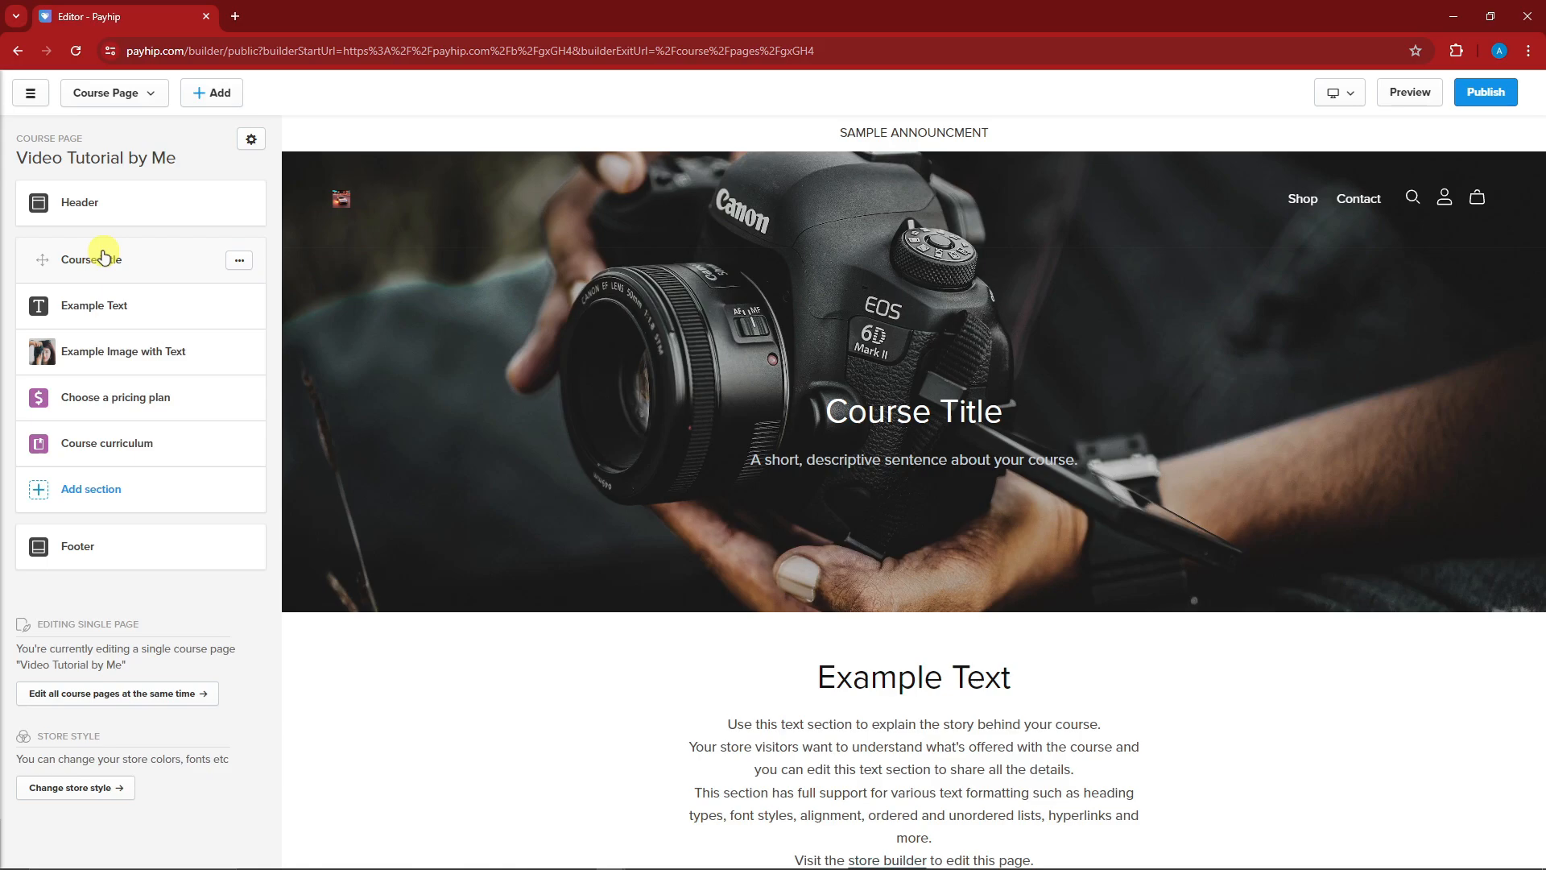
pyautogui.click(131, 258)
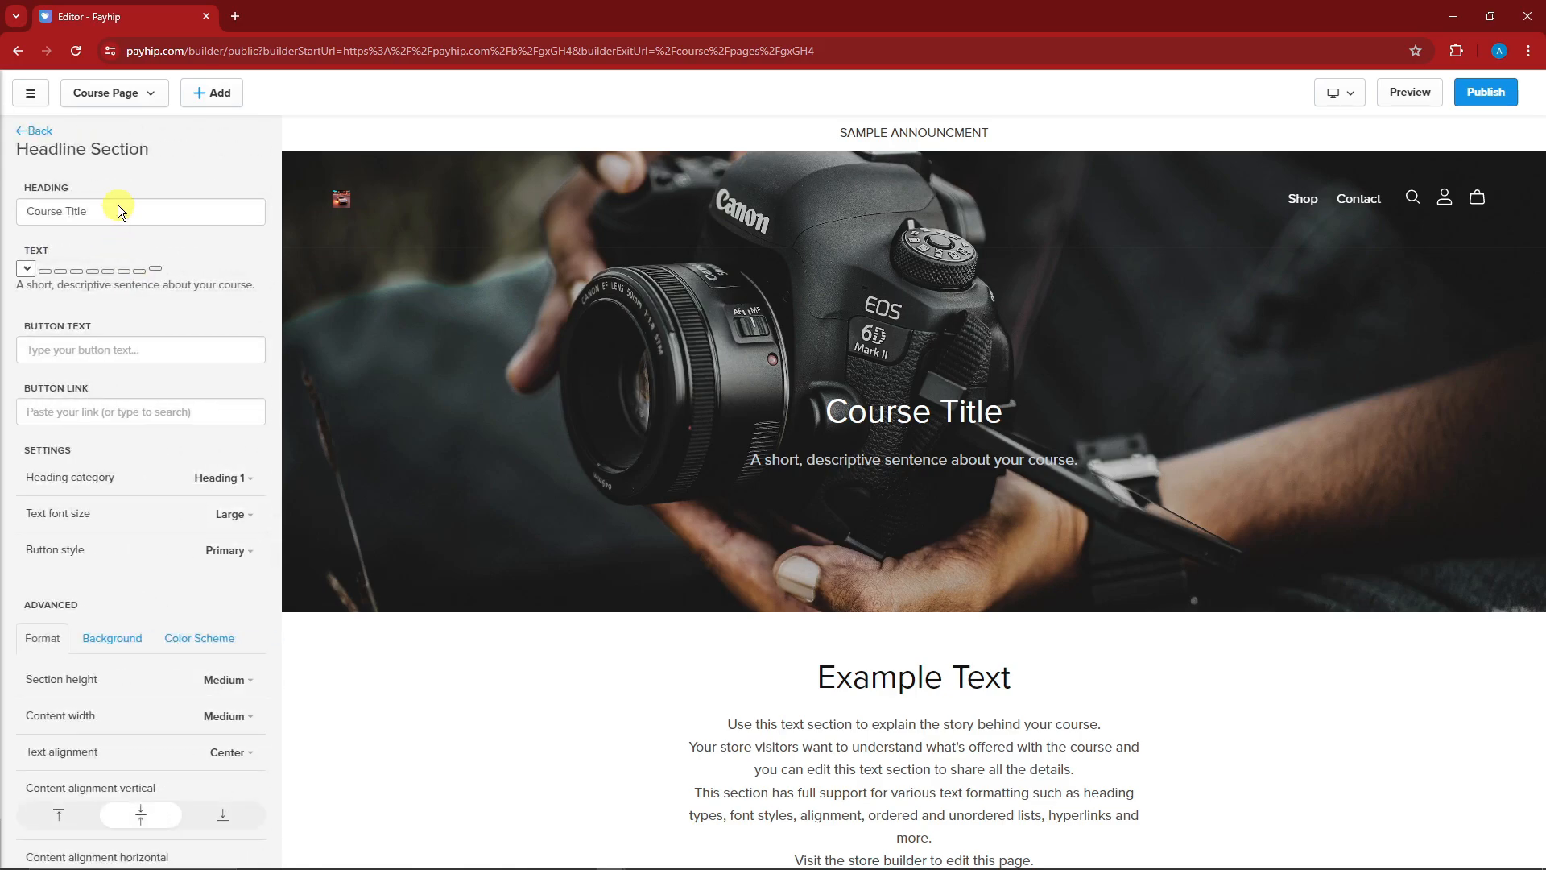
pyautogui.tripleClick(133, 208)
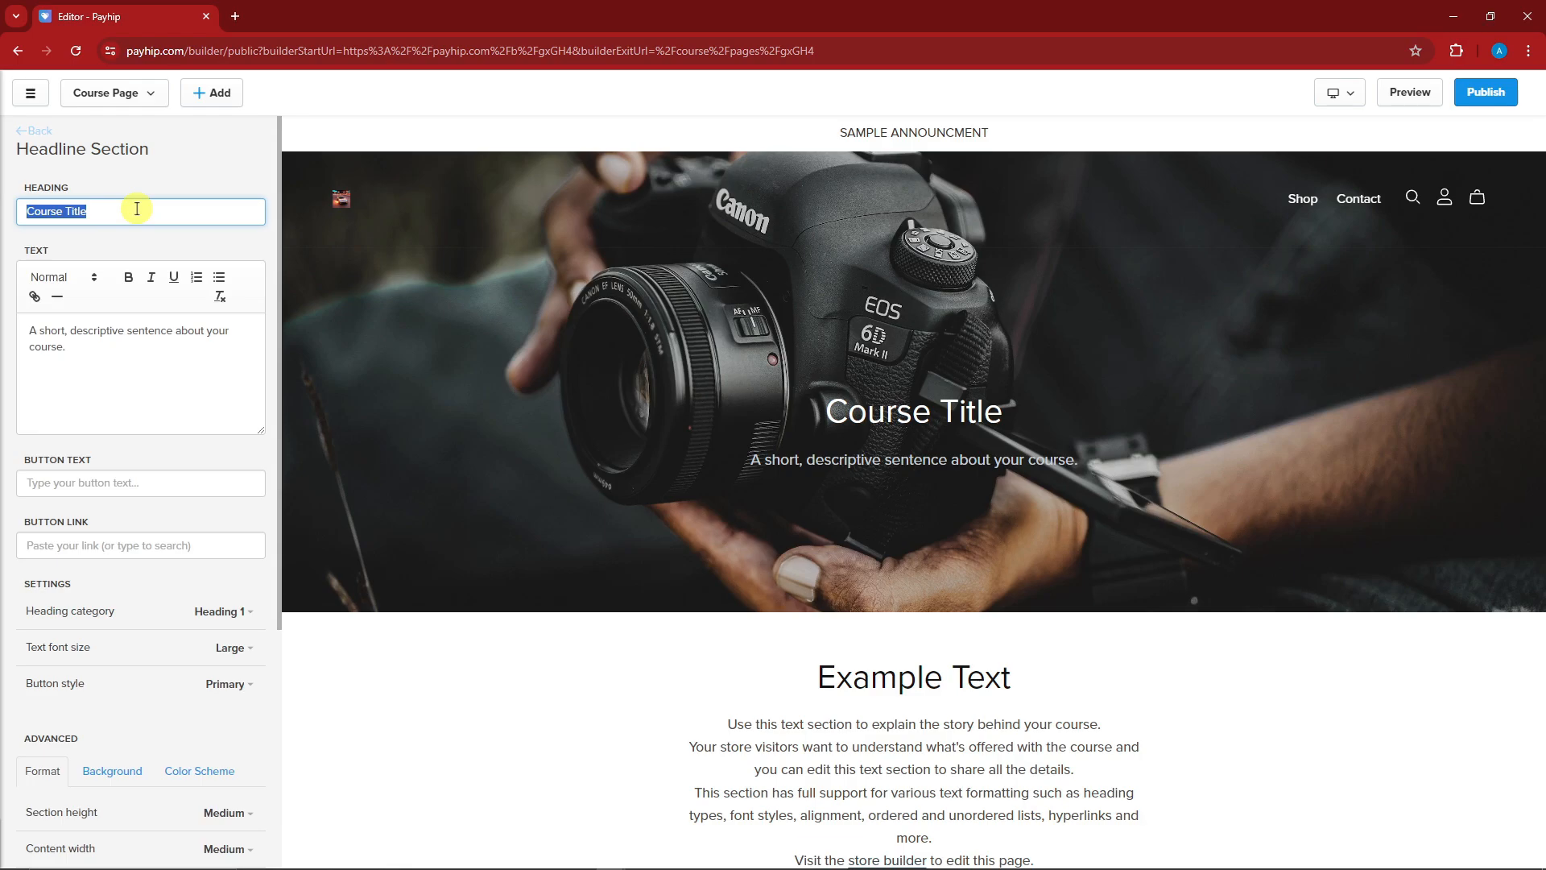
pyautogui.write('VIDEO !')
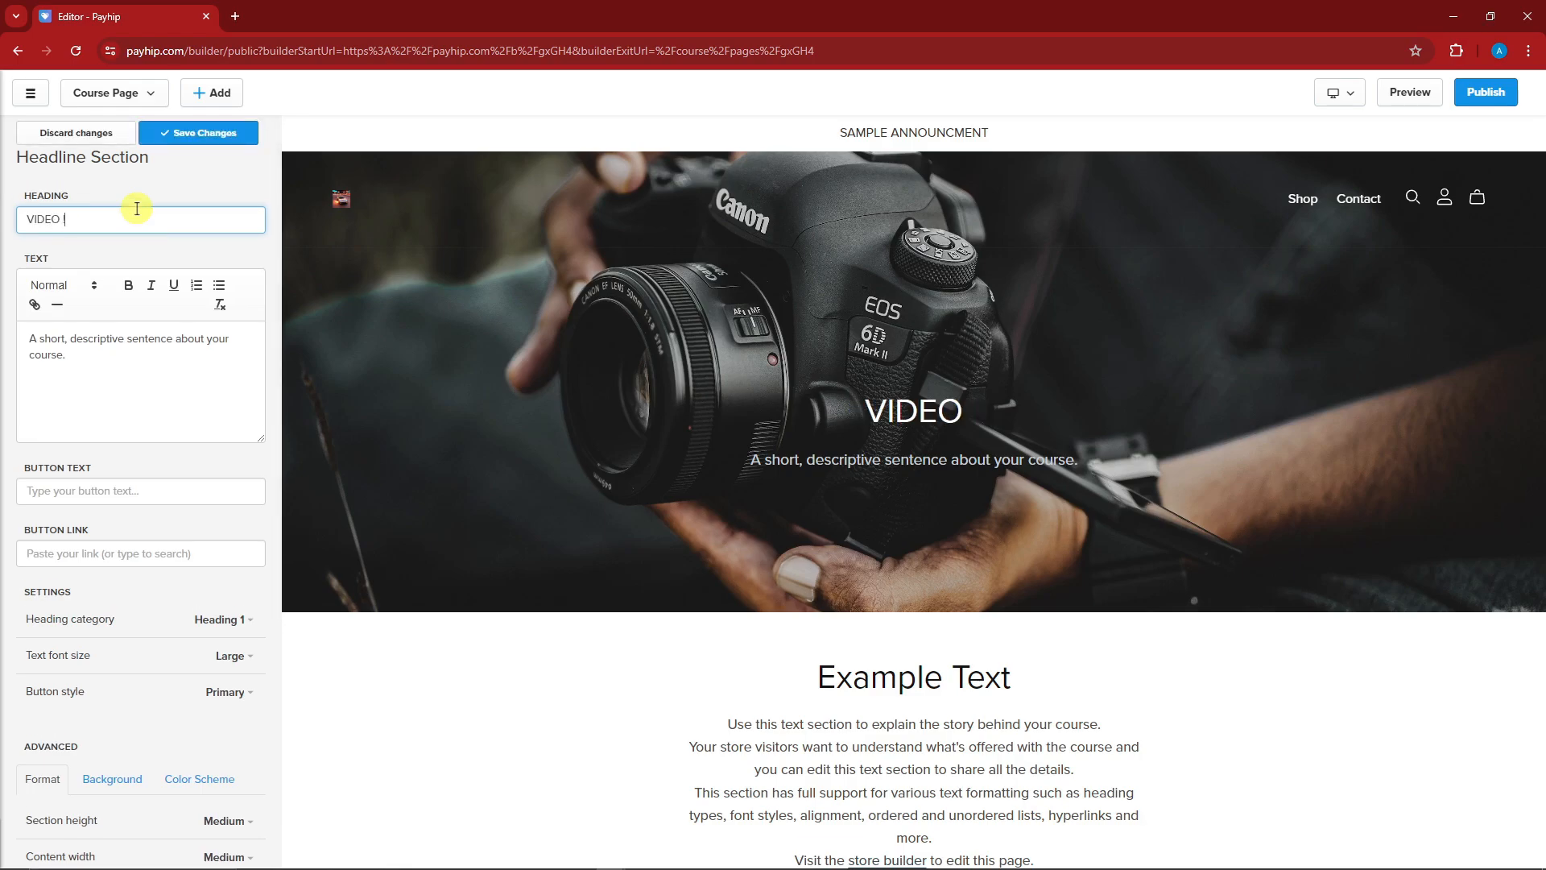
pyautogui.write('01')
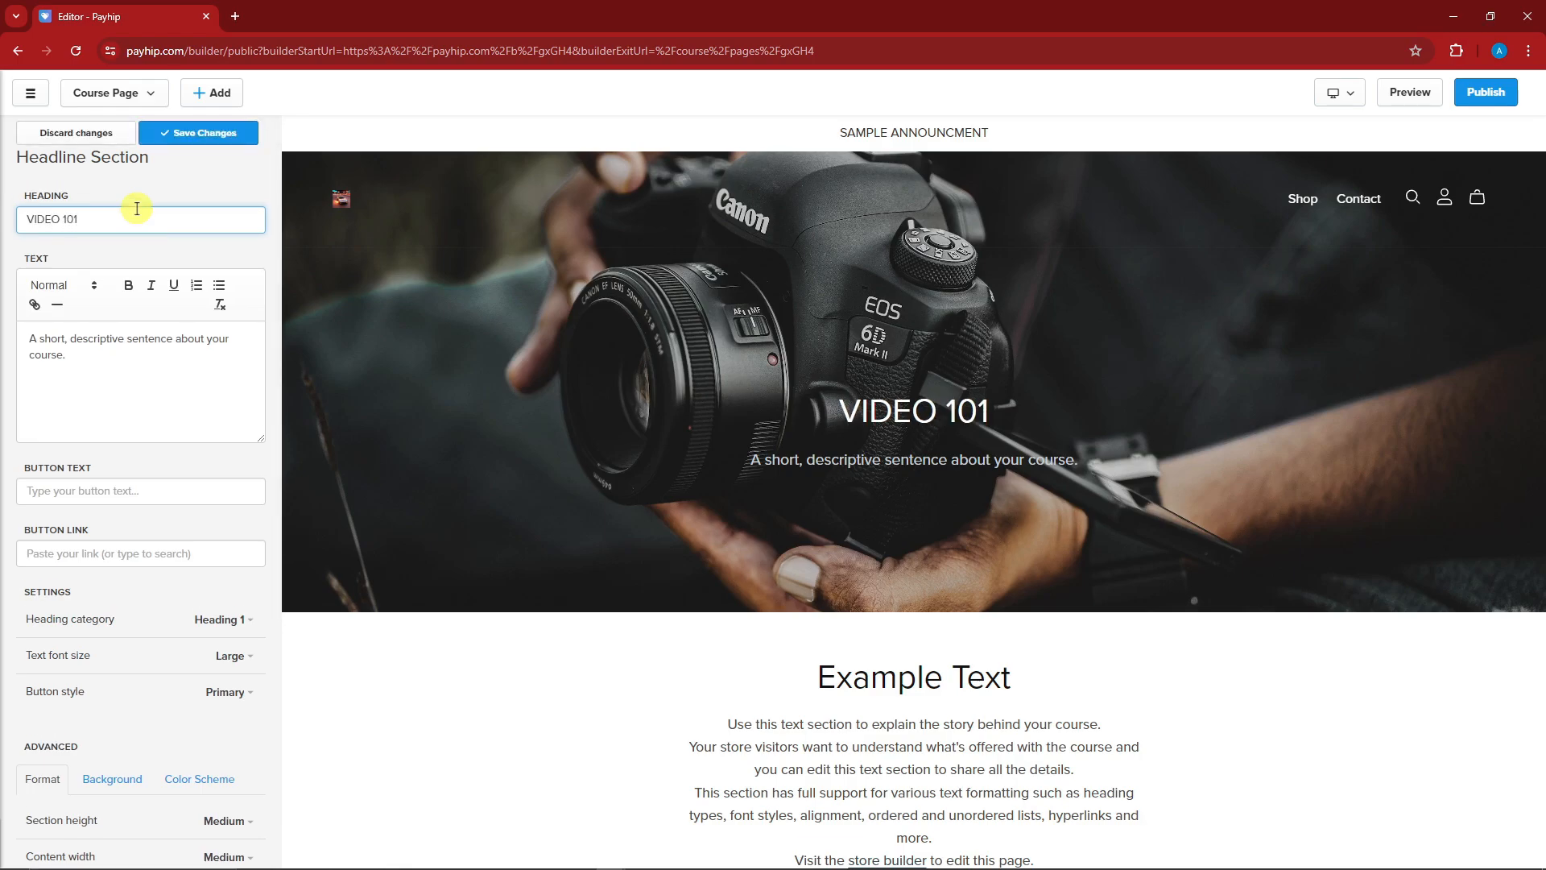
# Replace the headline section's description with "A unique and awesome way to learn video editing." and make it bold.
pyautogui.click(117, 359)
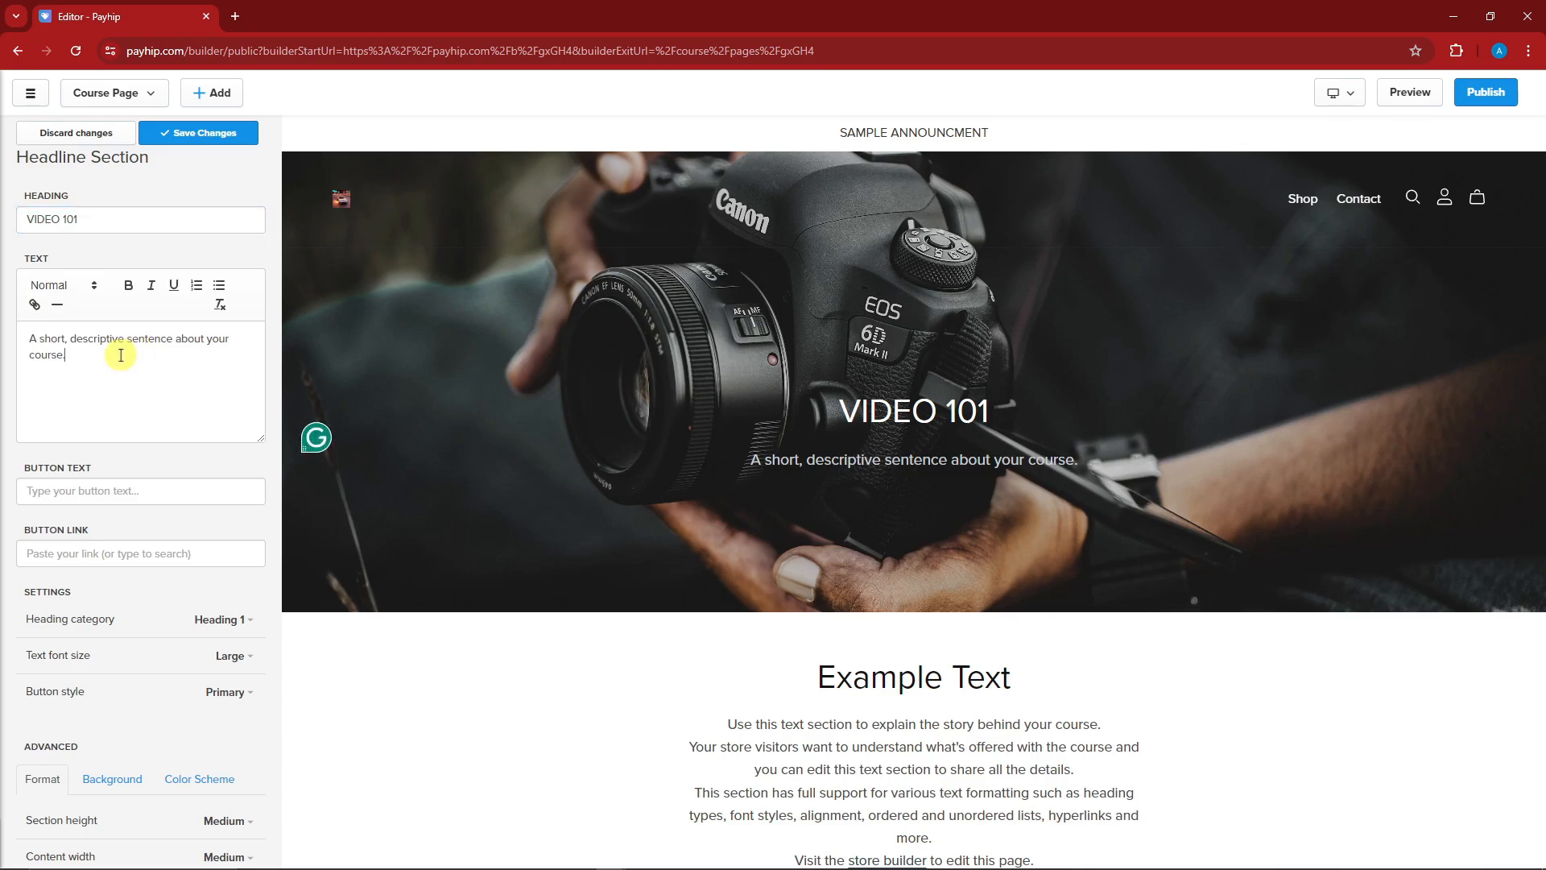
pyautogui.moveTo(116, 355); pyautogui.dragTo(3, 331)
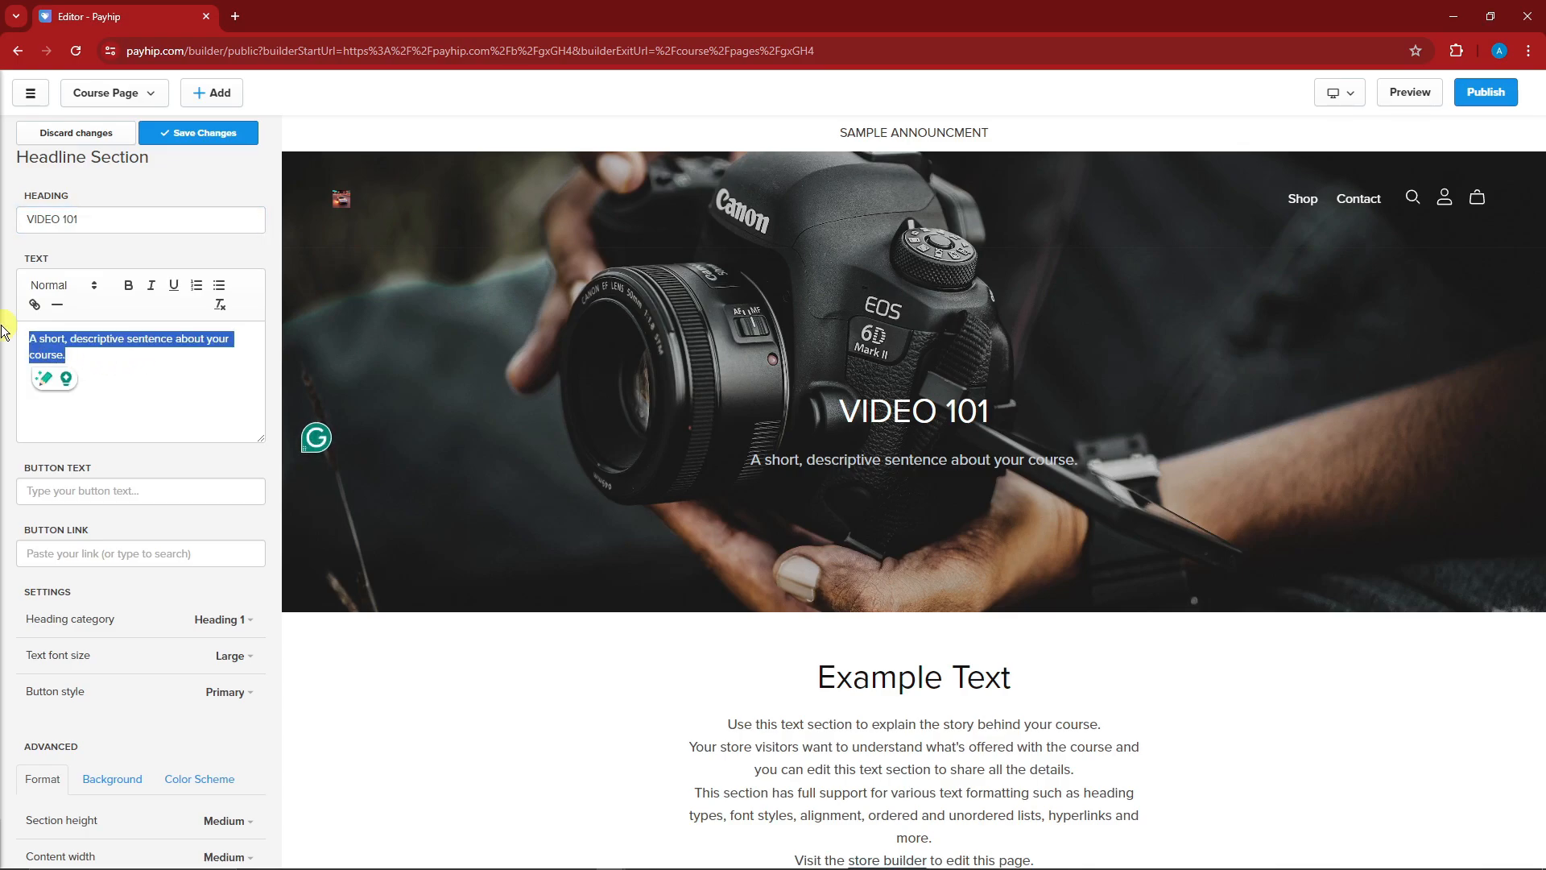
pyautogui.write('A')
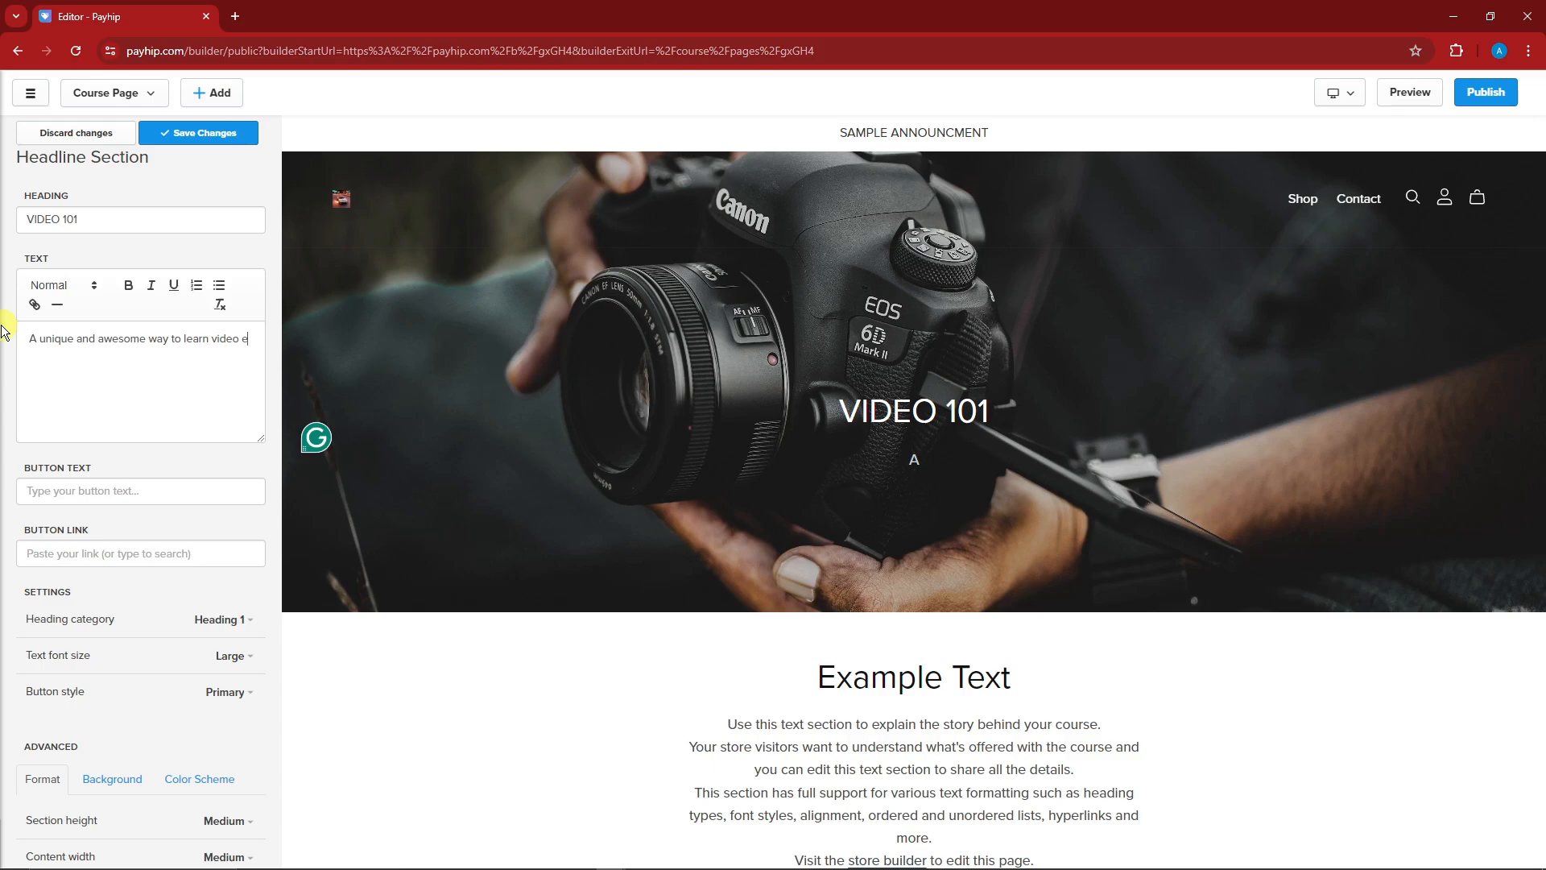
pyautogui.tripleClick(117, 359)
pyautogui.click(128, 285)
pyautogui.click(139, 402)
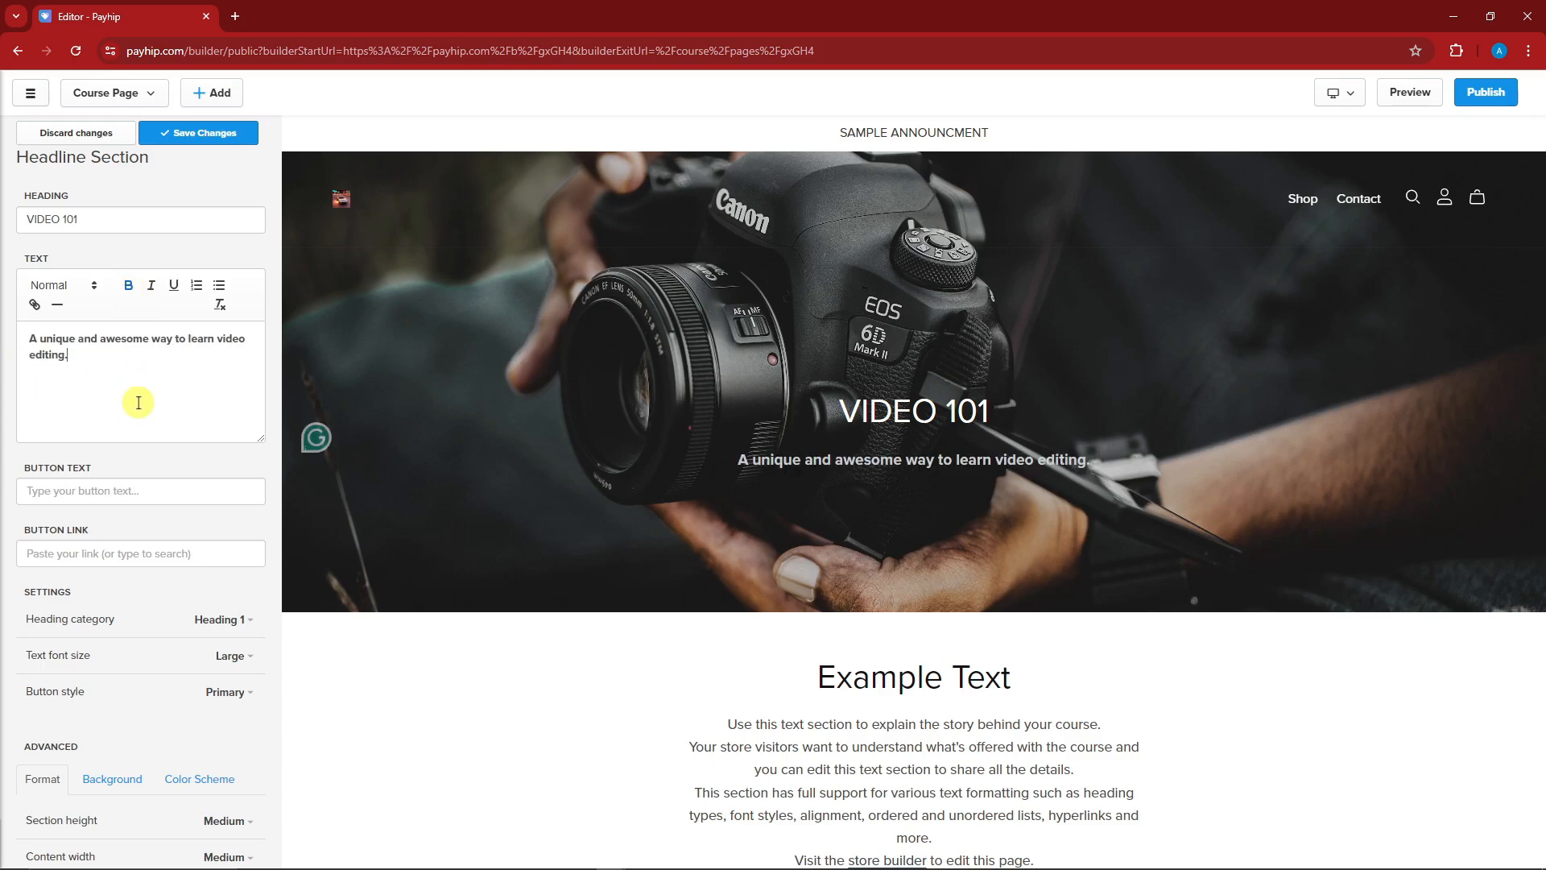
# Upload the spaceship image as the headline section's background, save the changes and return to the section list.
pyautogui.scroll(-3, 142, 408)
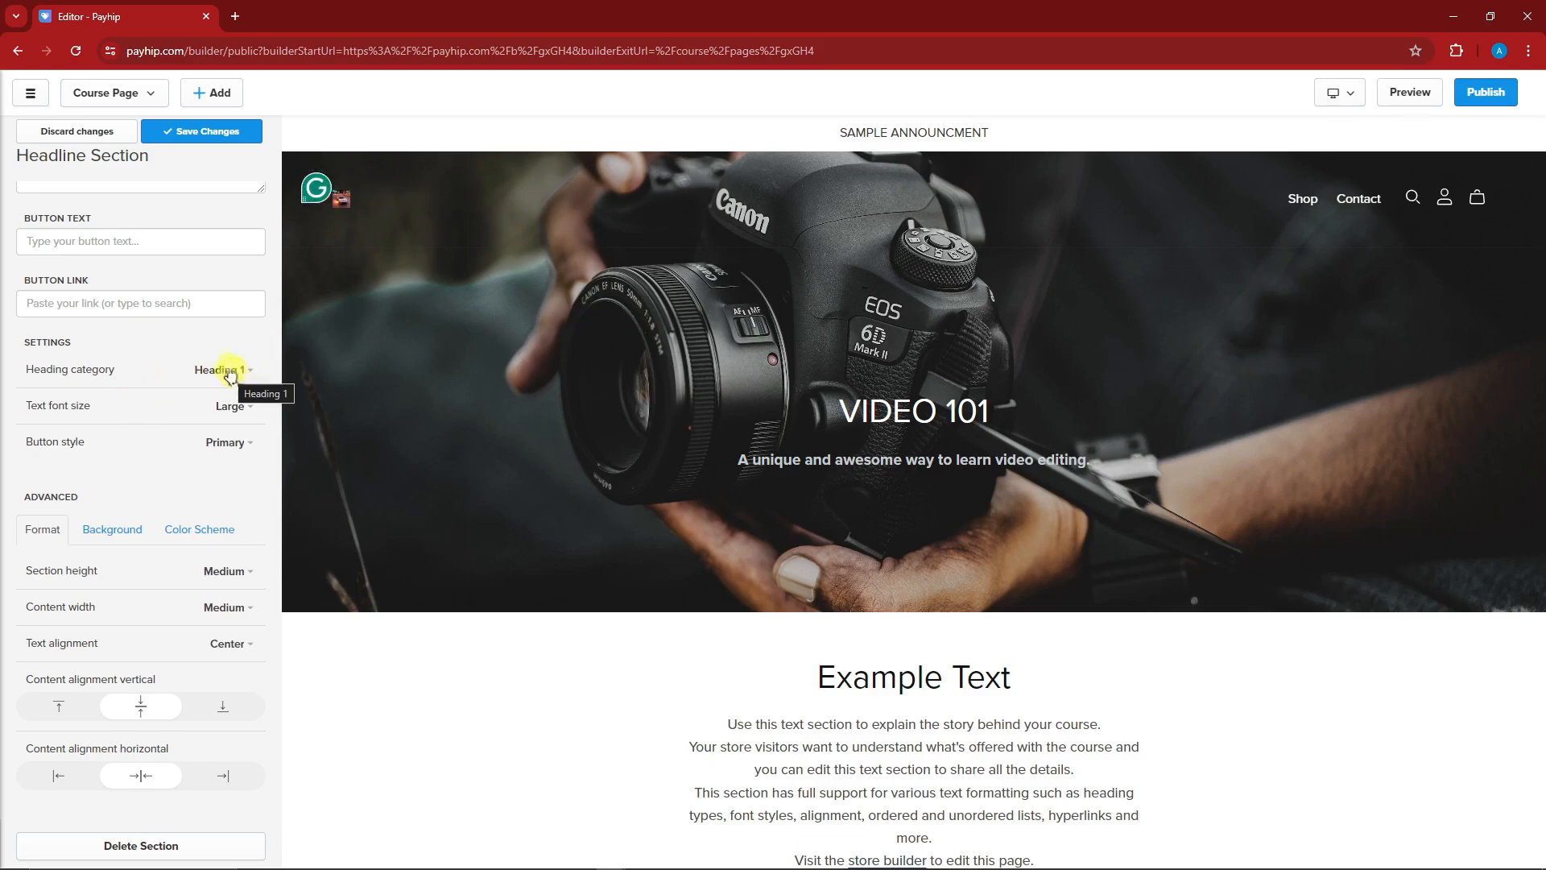
pyautogui.scroll(-1, 197, 397)
pyautogui.click(129, 493)
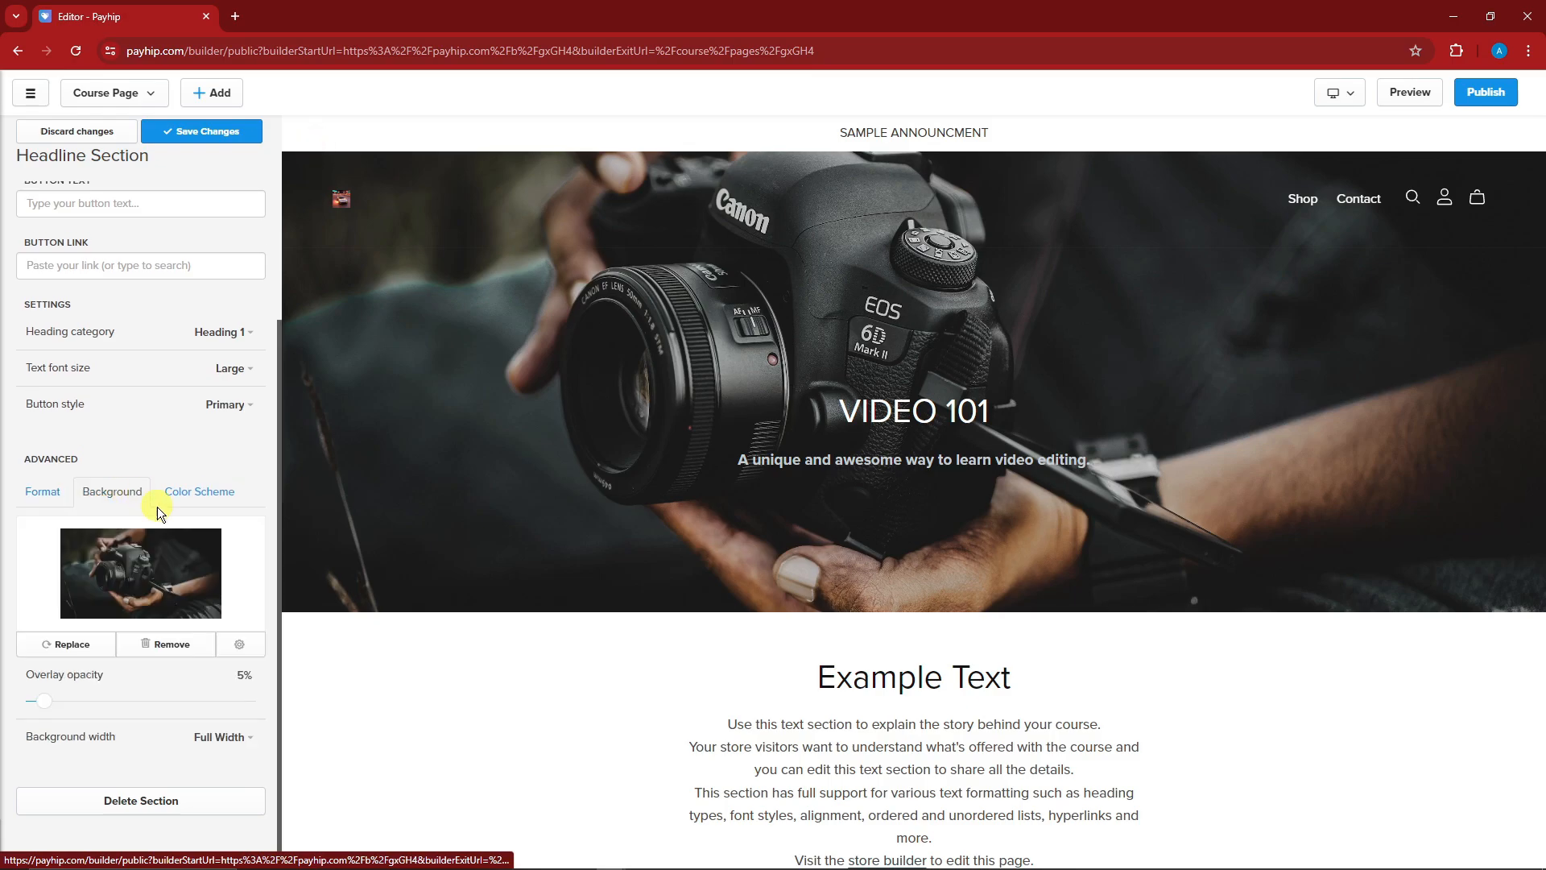
pyautogui.click(96, 651)
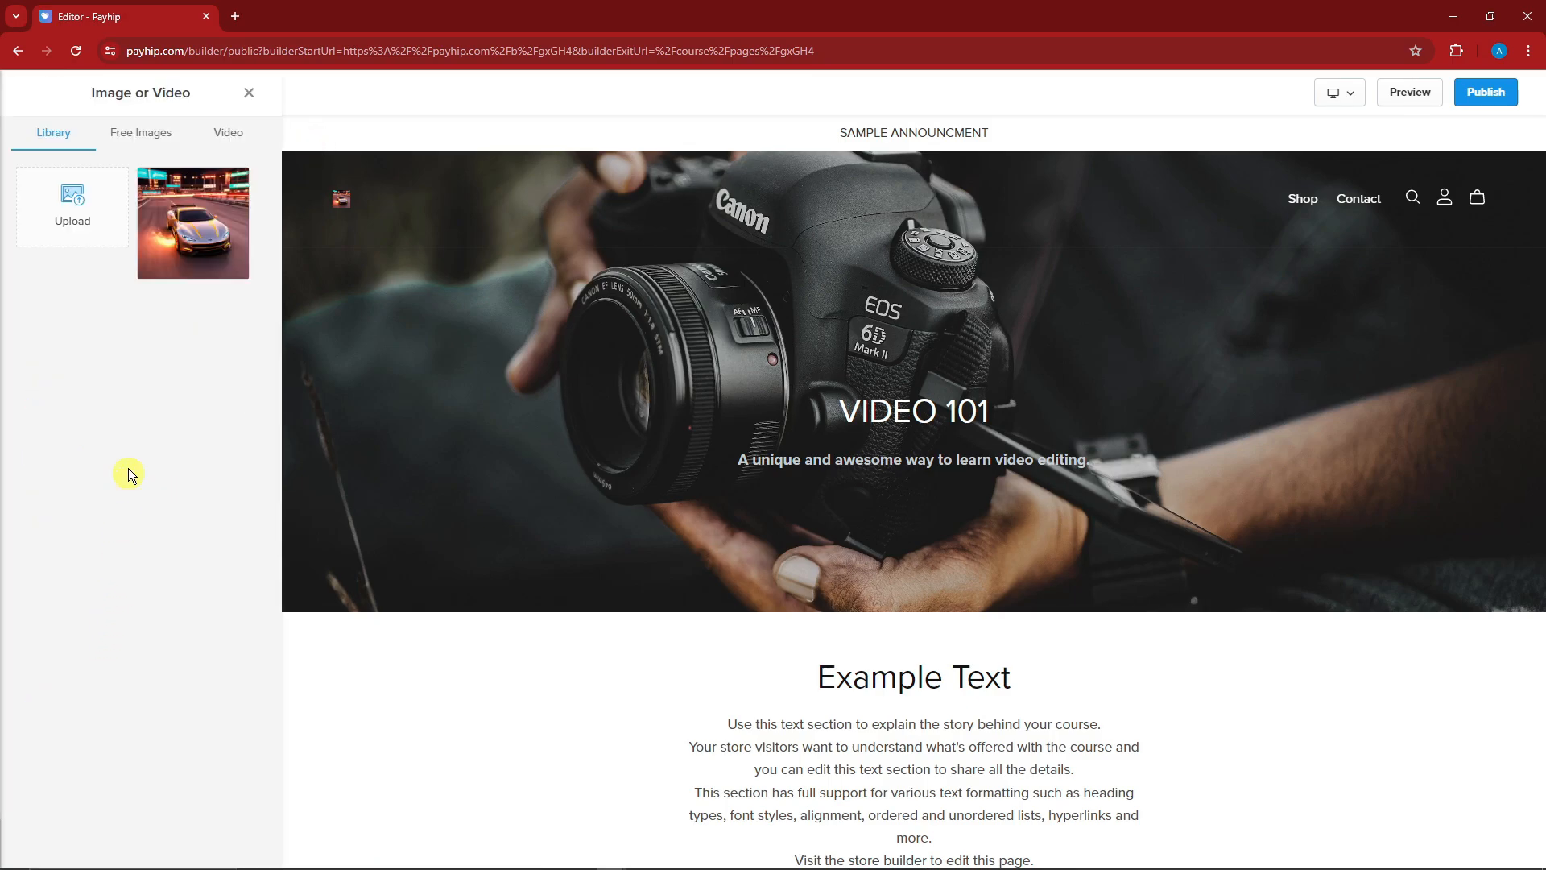
pyautogui.click(91, 226)
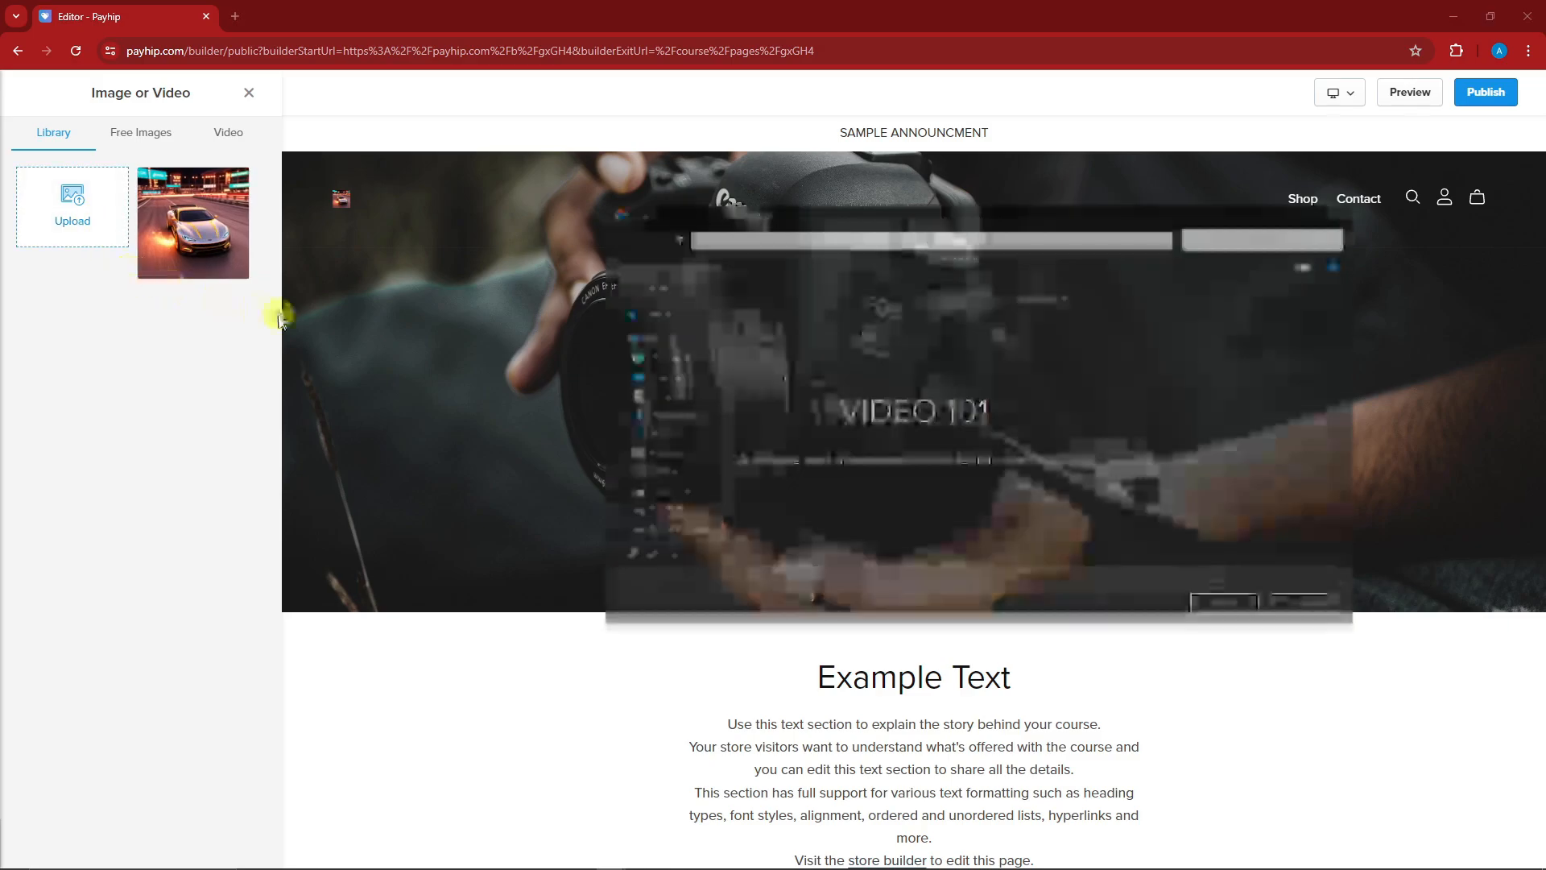
pyautogui.doubleClick(1034, 343)
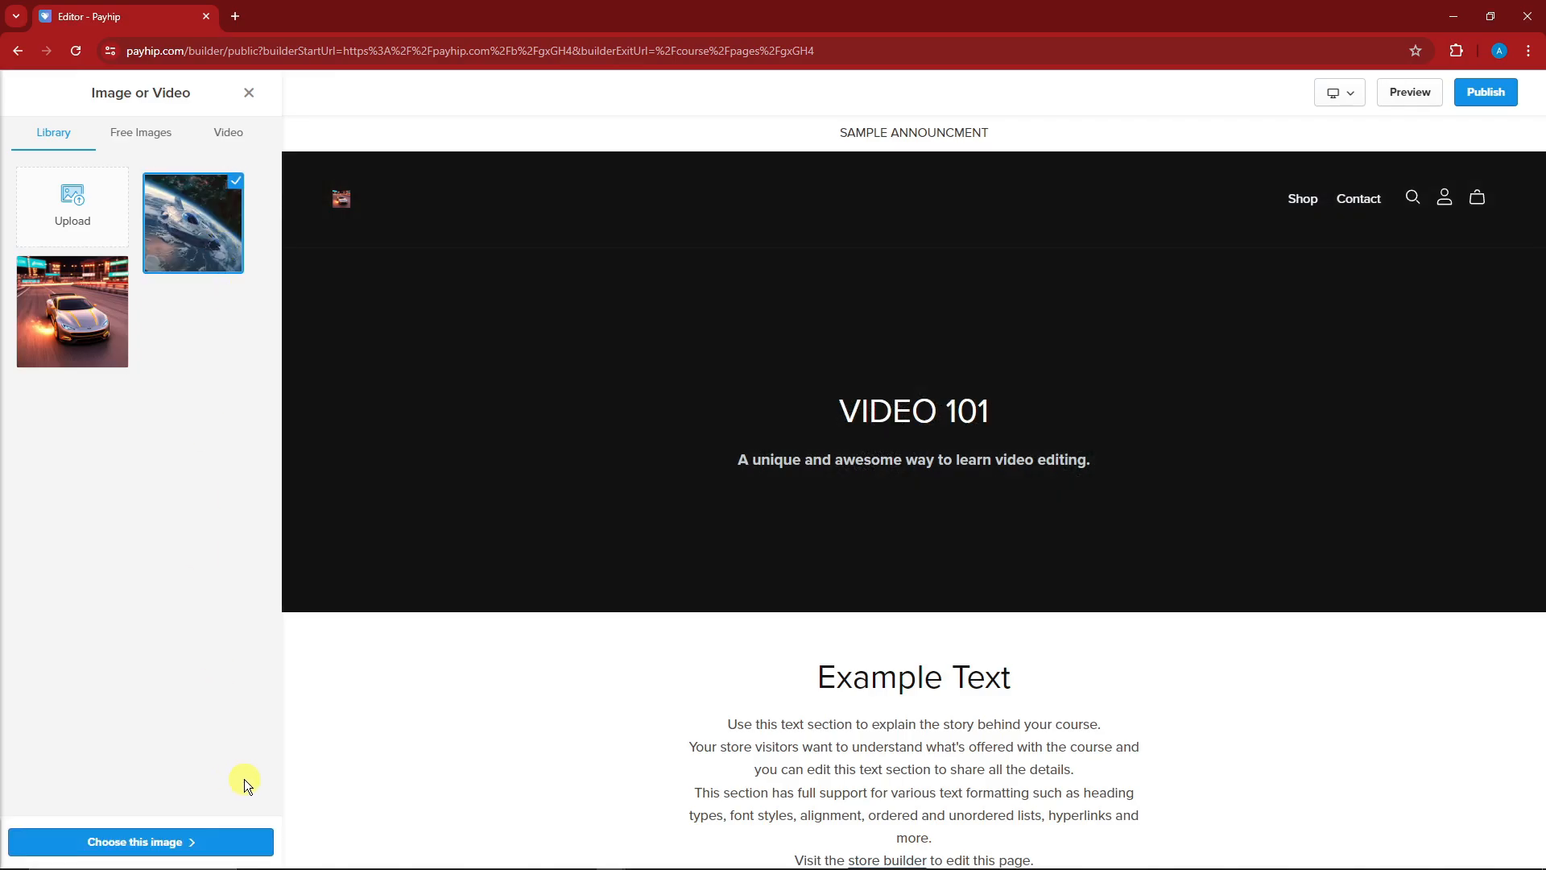
pyautogui.click(207, 838)
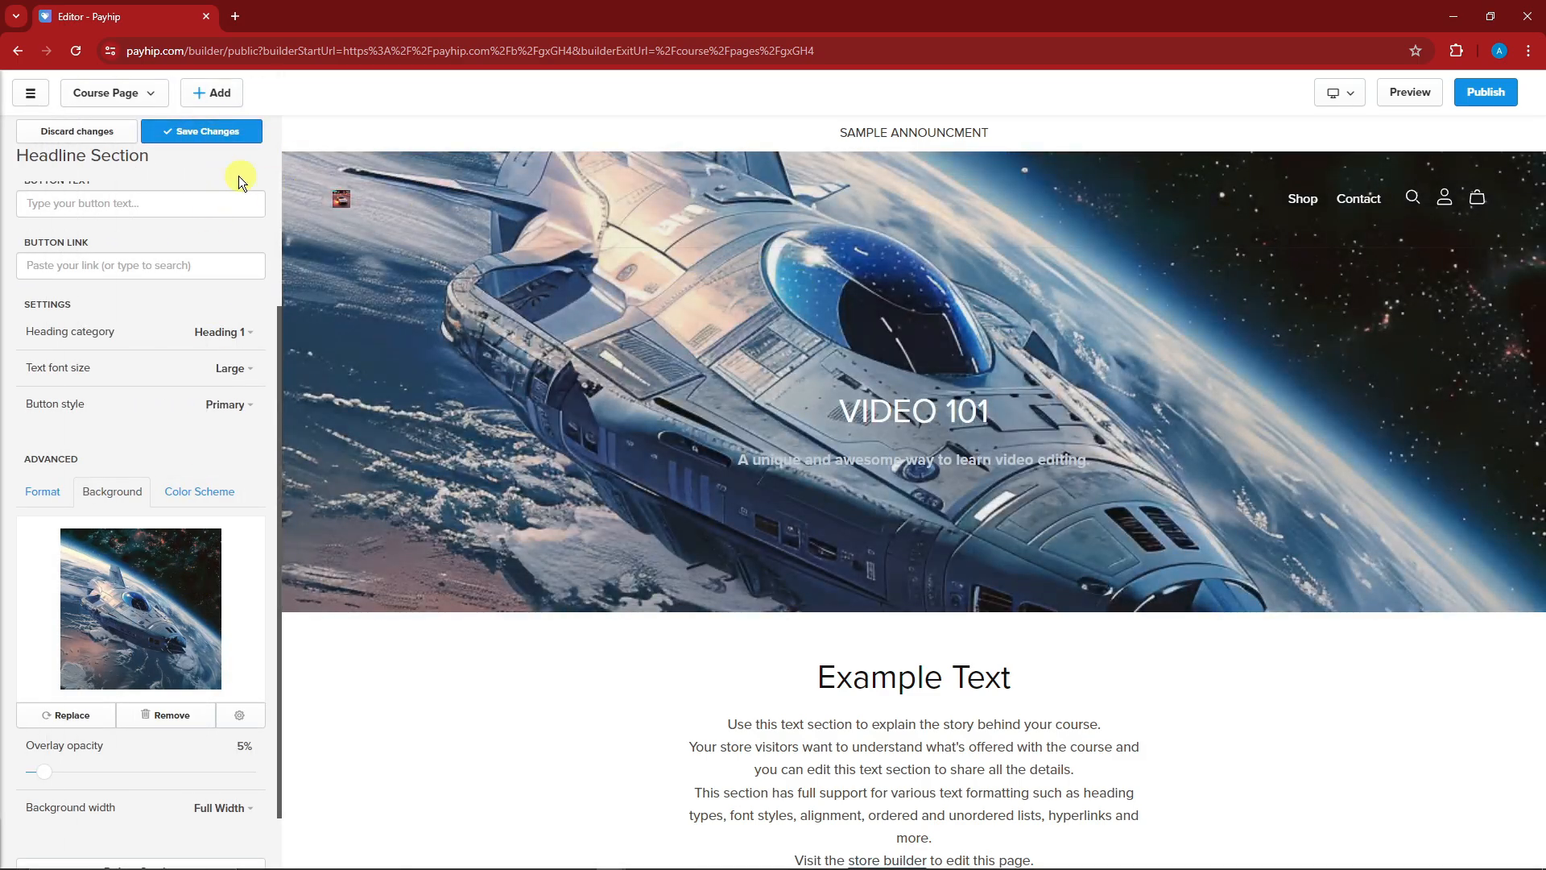
pyautogui.click(210, 130)
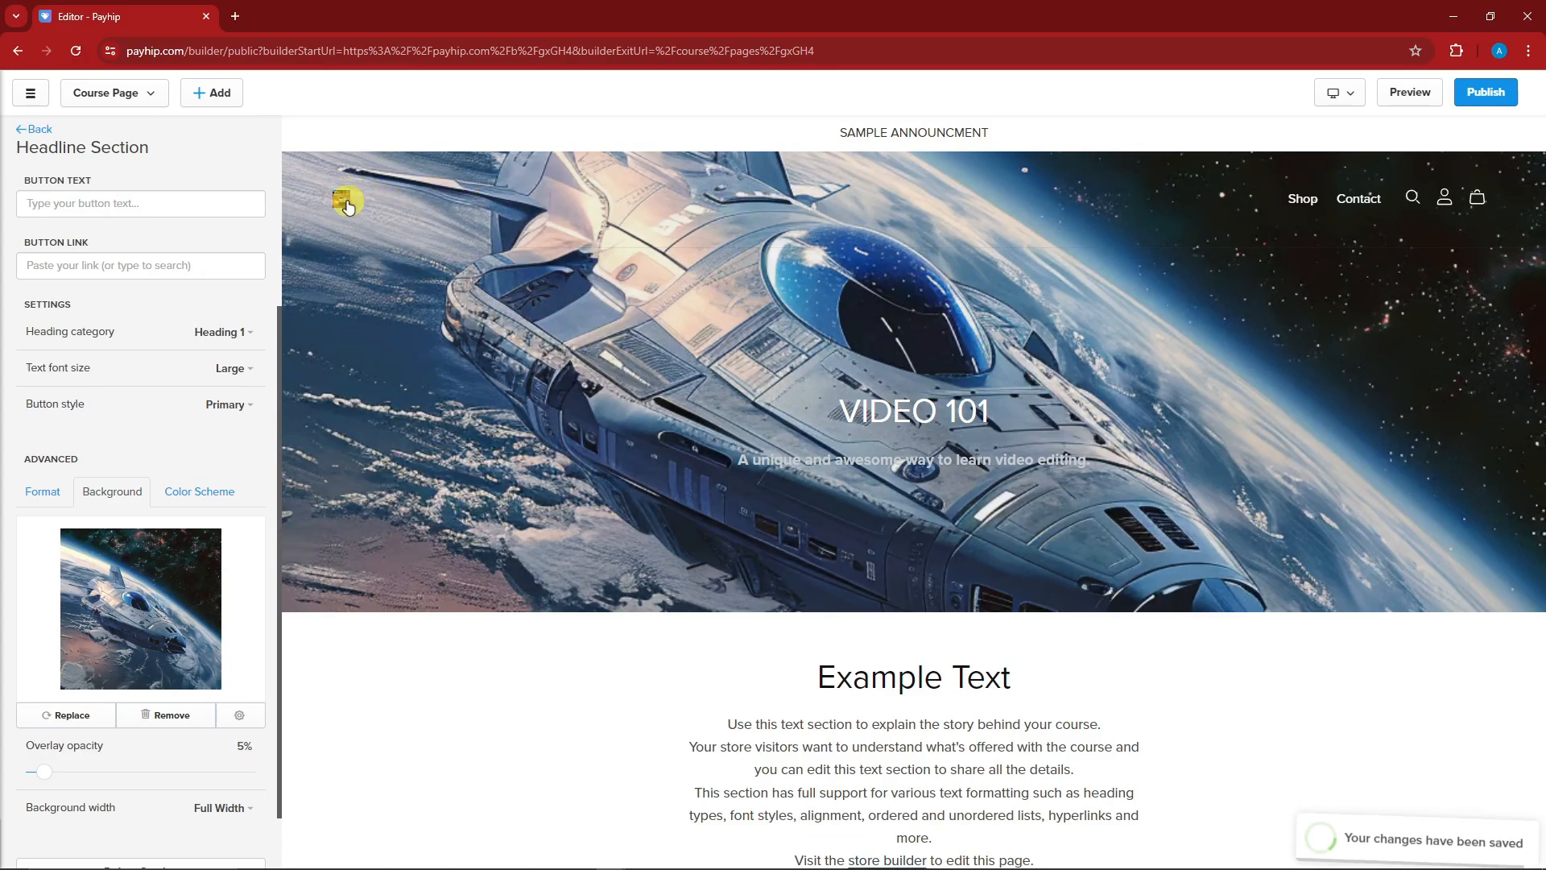
pyautogui.click(40, 129)
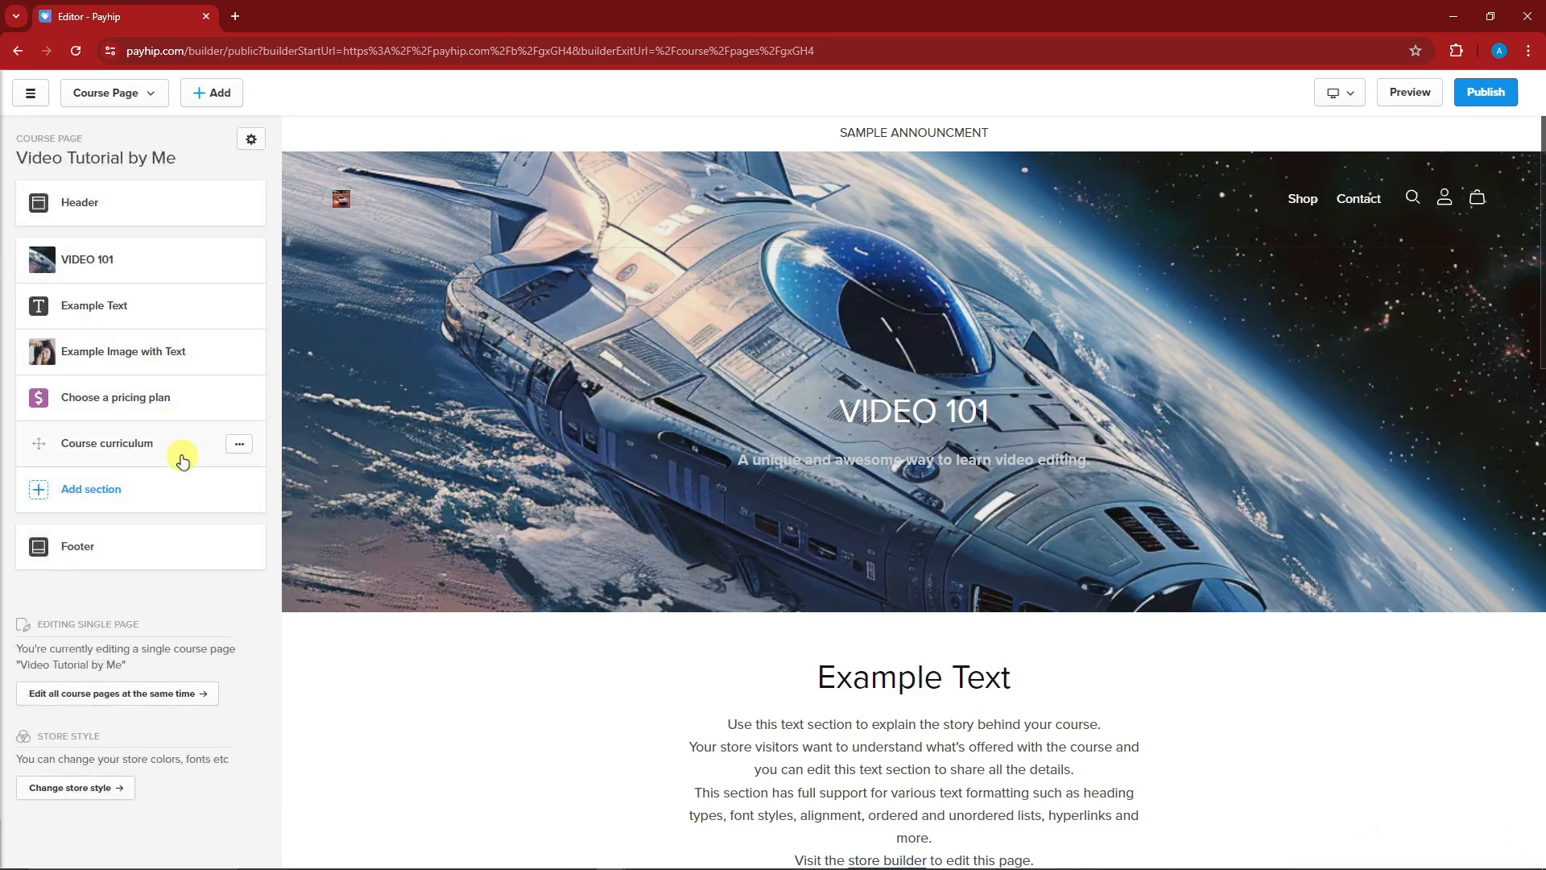
# Set the store's default color scheme to Dark in the store style settings and save the change.
pyautogui.scroll(-8, 663, 431)
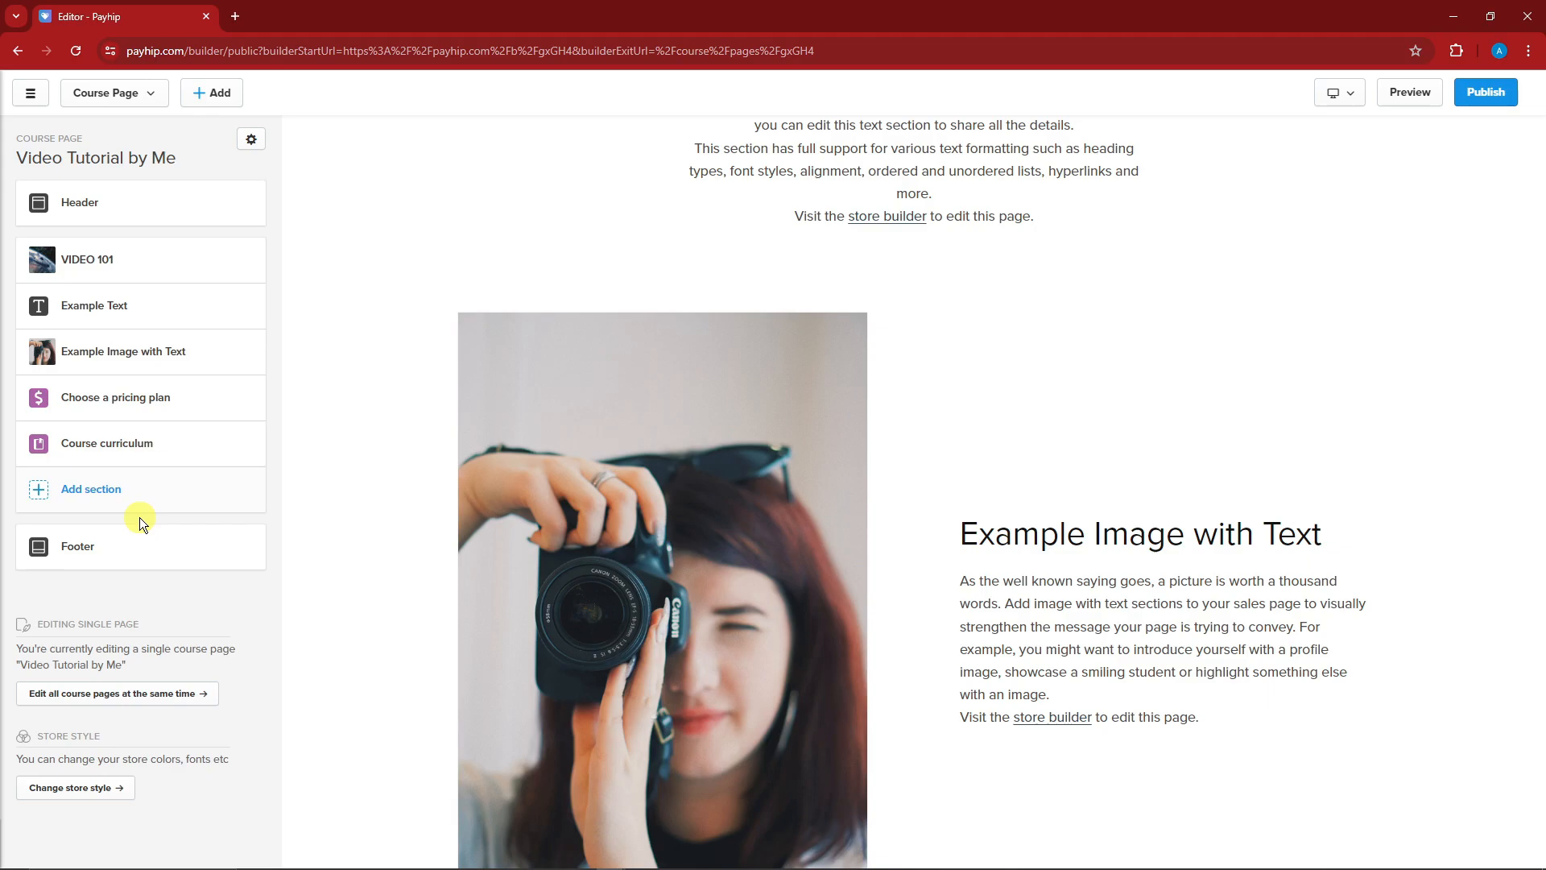
pyautogui.scroll(-5, 931, 425)
pyautogui.scroll(-5, 964, 475)
pyautogui.scroll(-1, 960, 472)
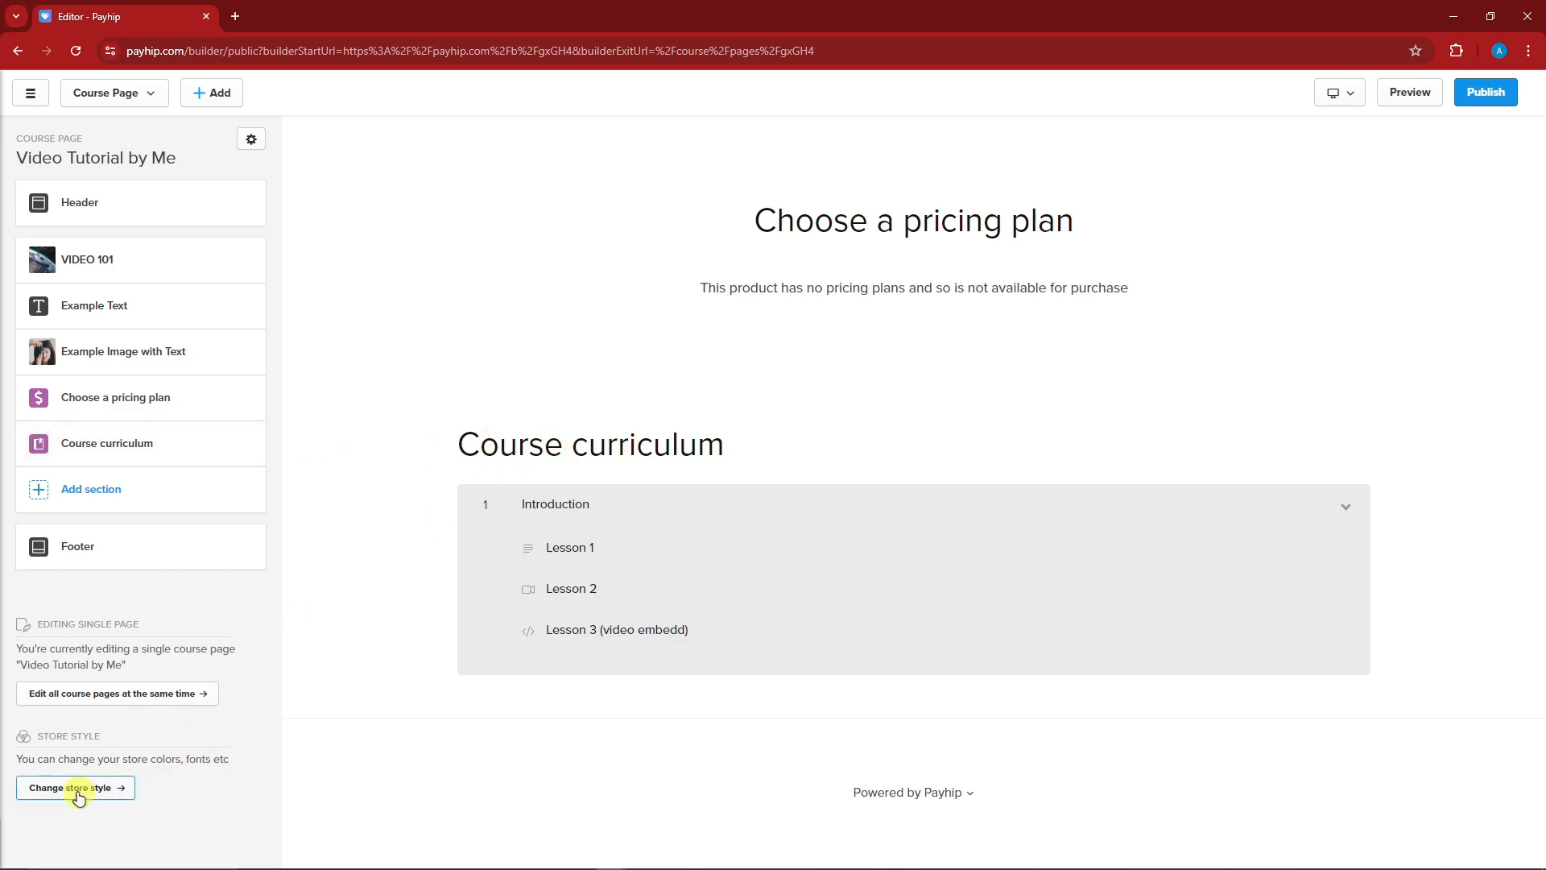
pyautogui.scroll(10, 724, 673)
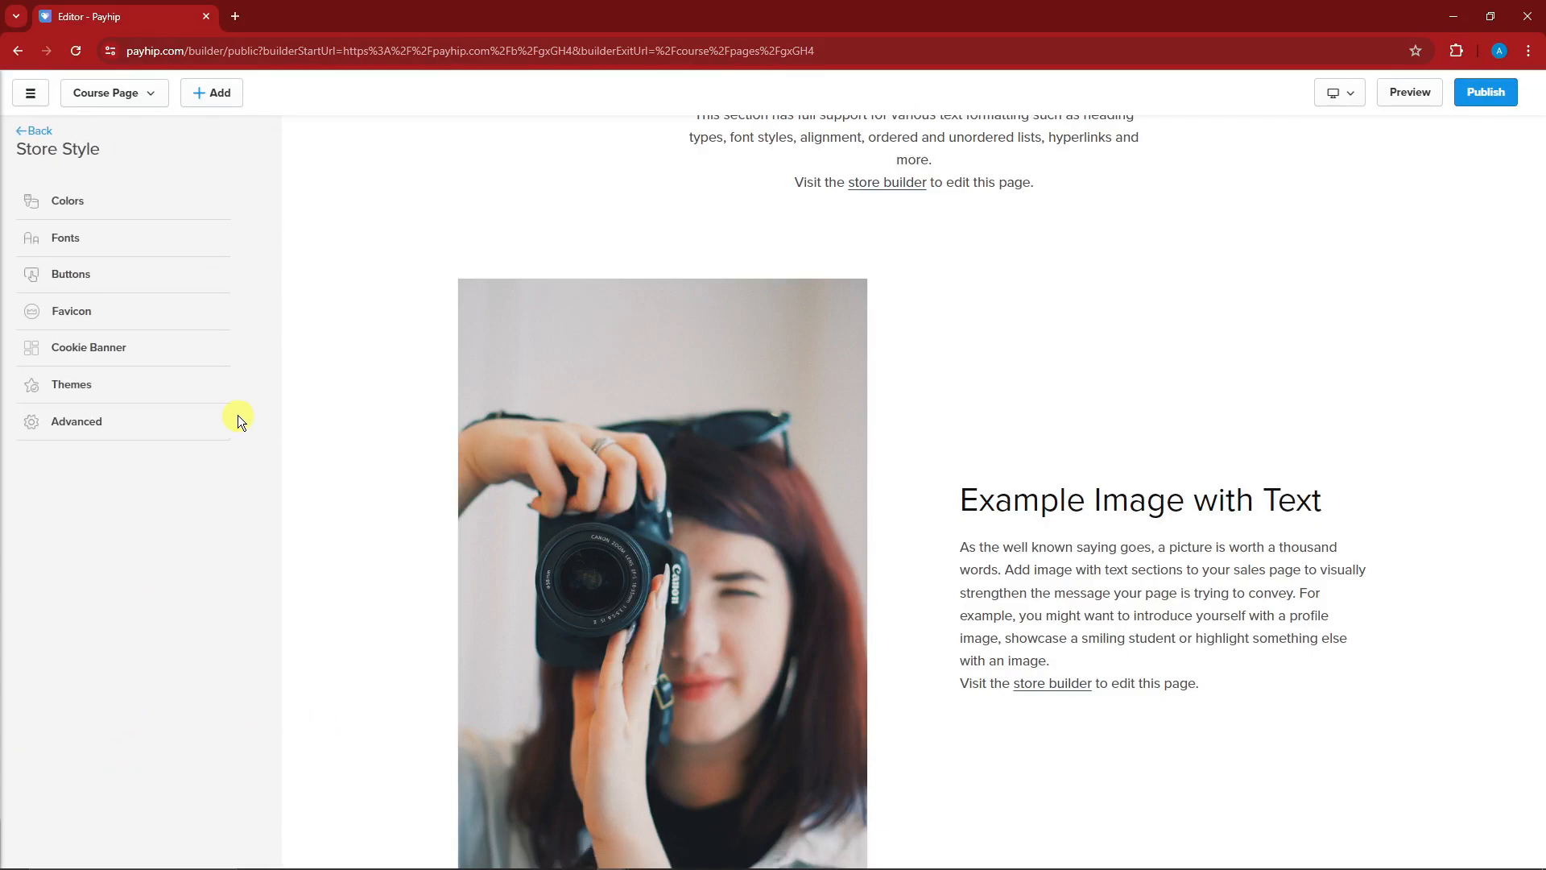
pyautogui.click(163, 204)
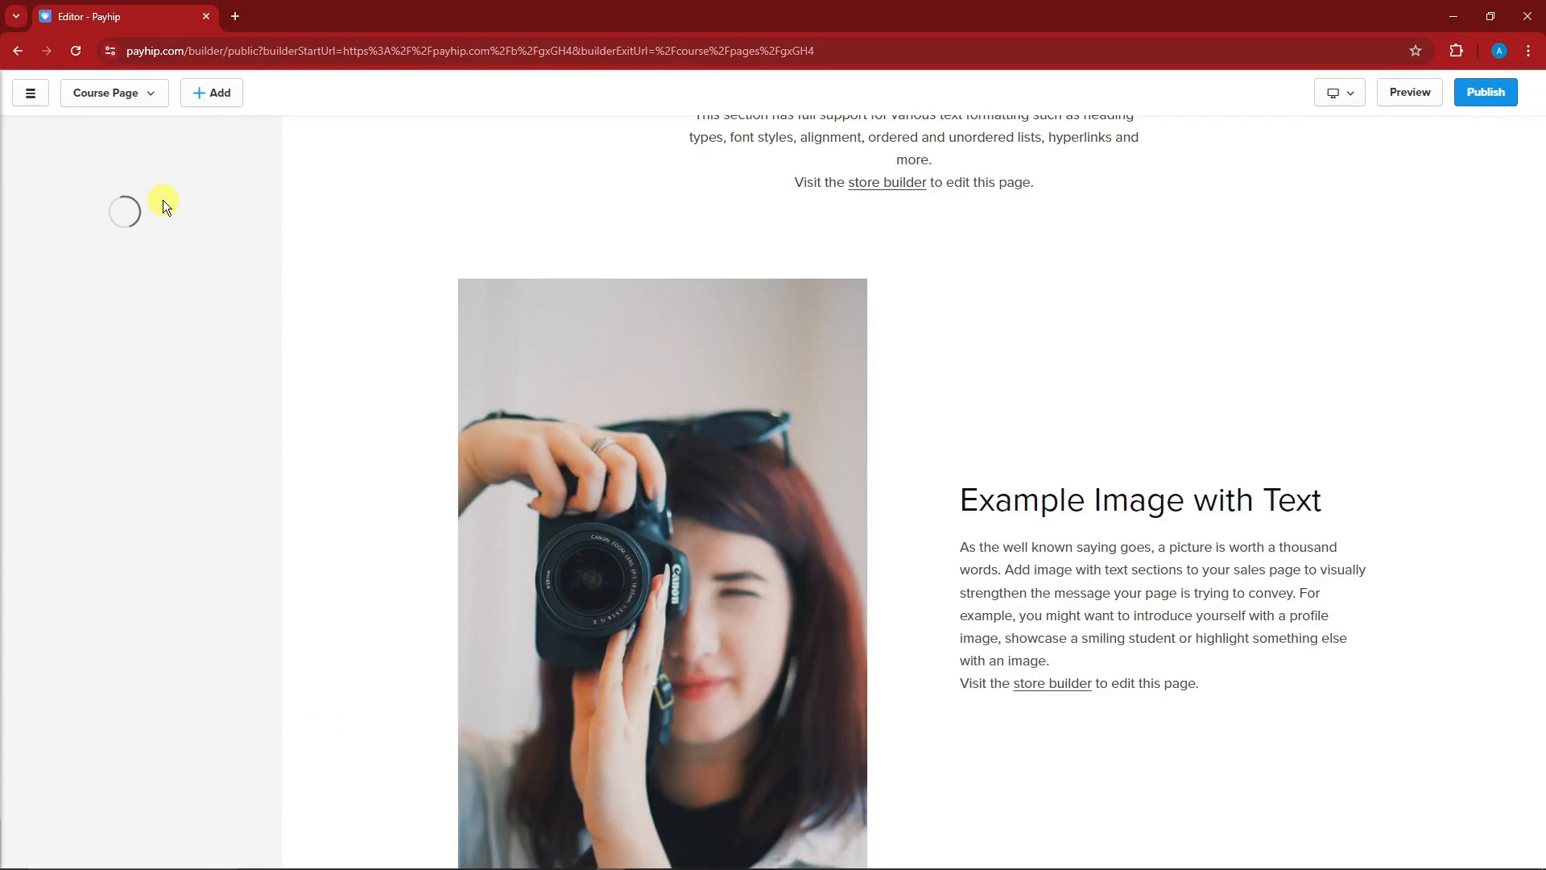
pyautogui.click(131, 266)
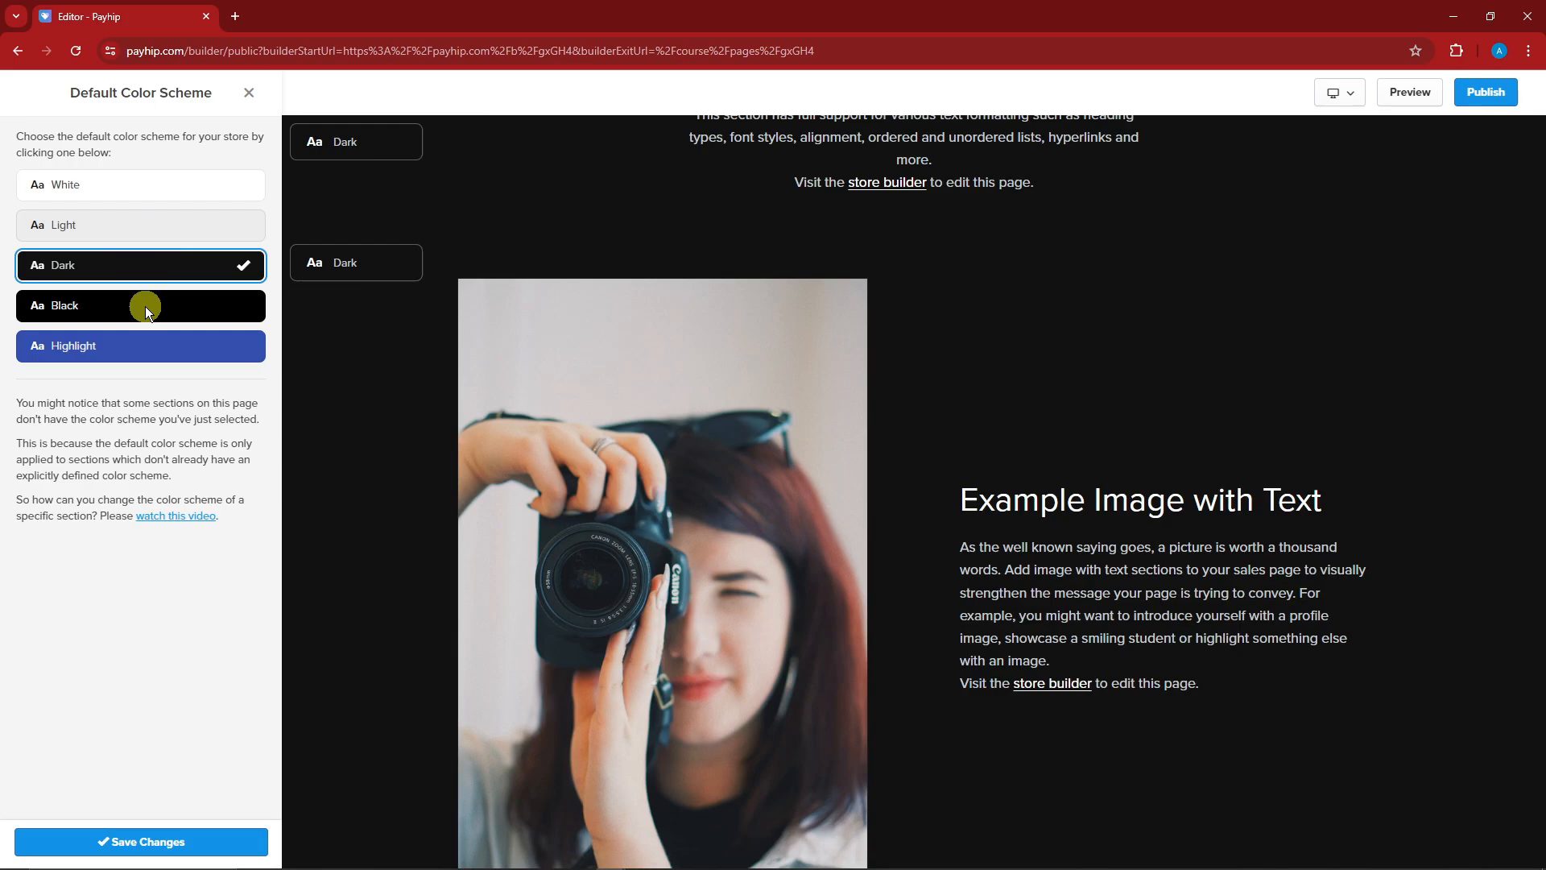
pyautogui.click(165, 837)
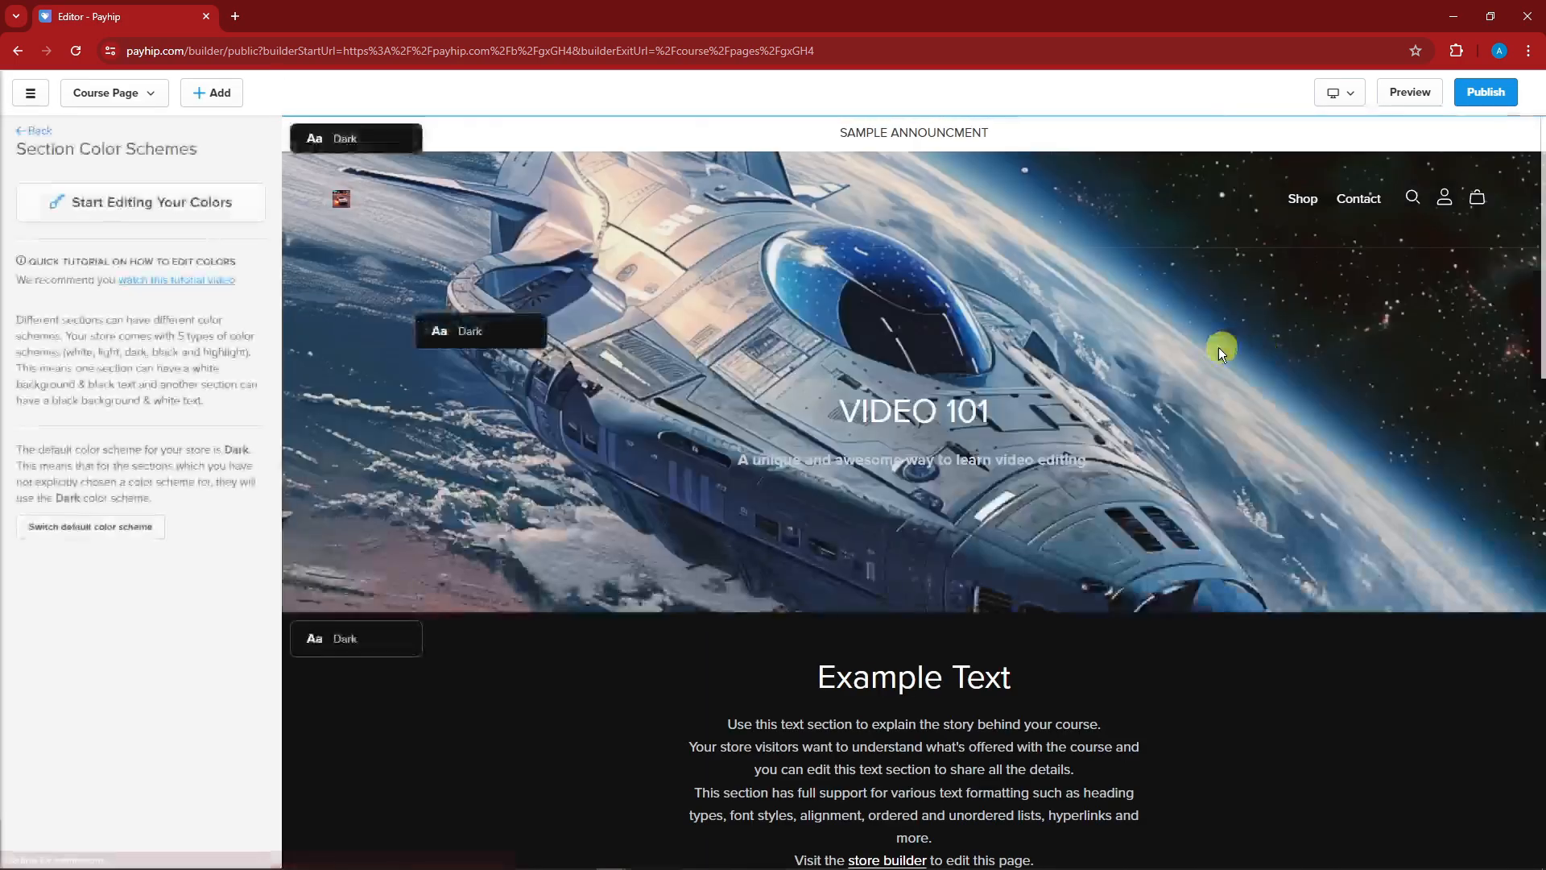
pyautogui.click(35, 131)
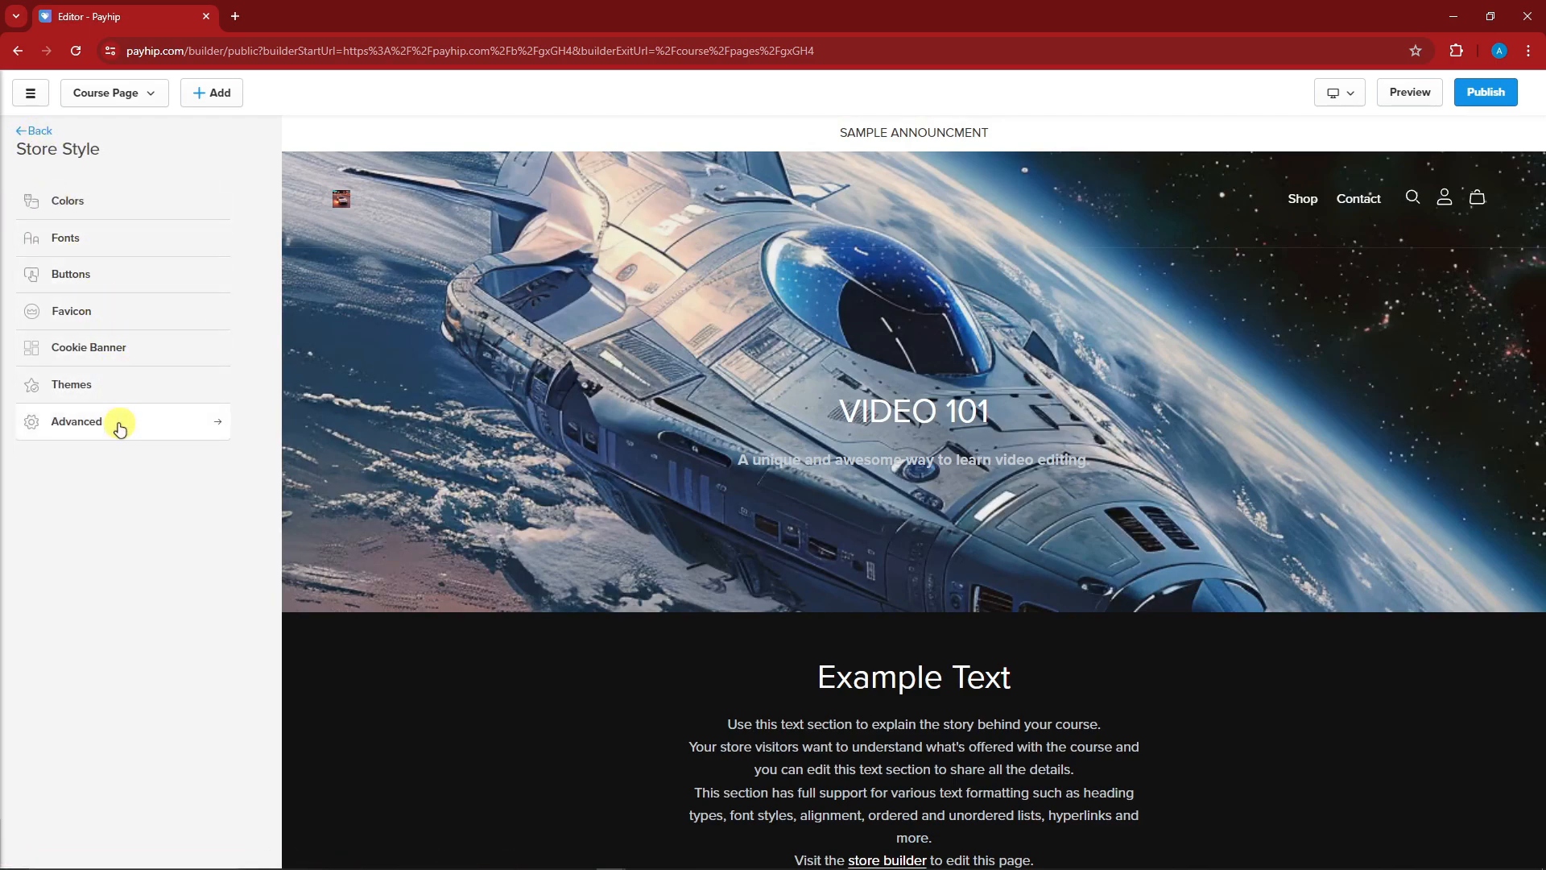
# Check the store's current theme and look over the whole course page in the dark scheme.
pyautogui.click(115, 386)
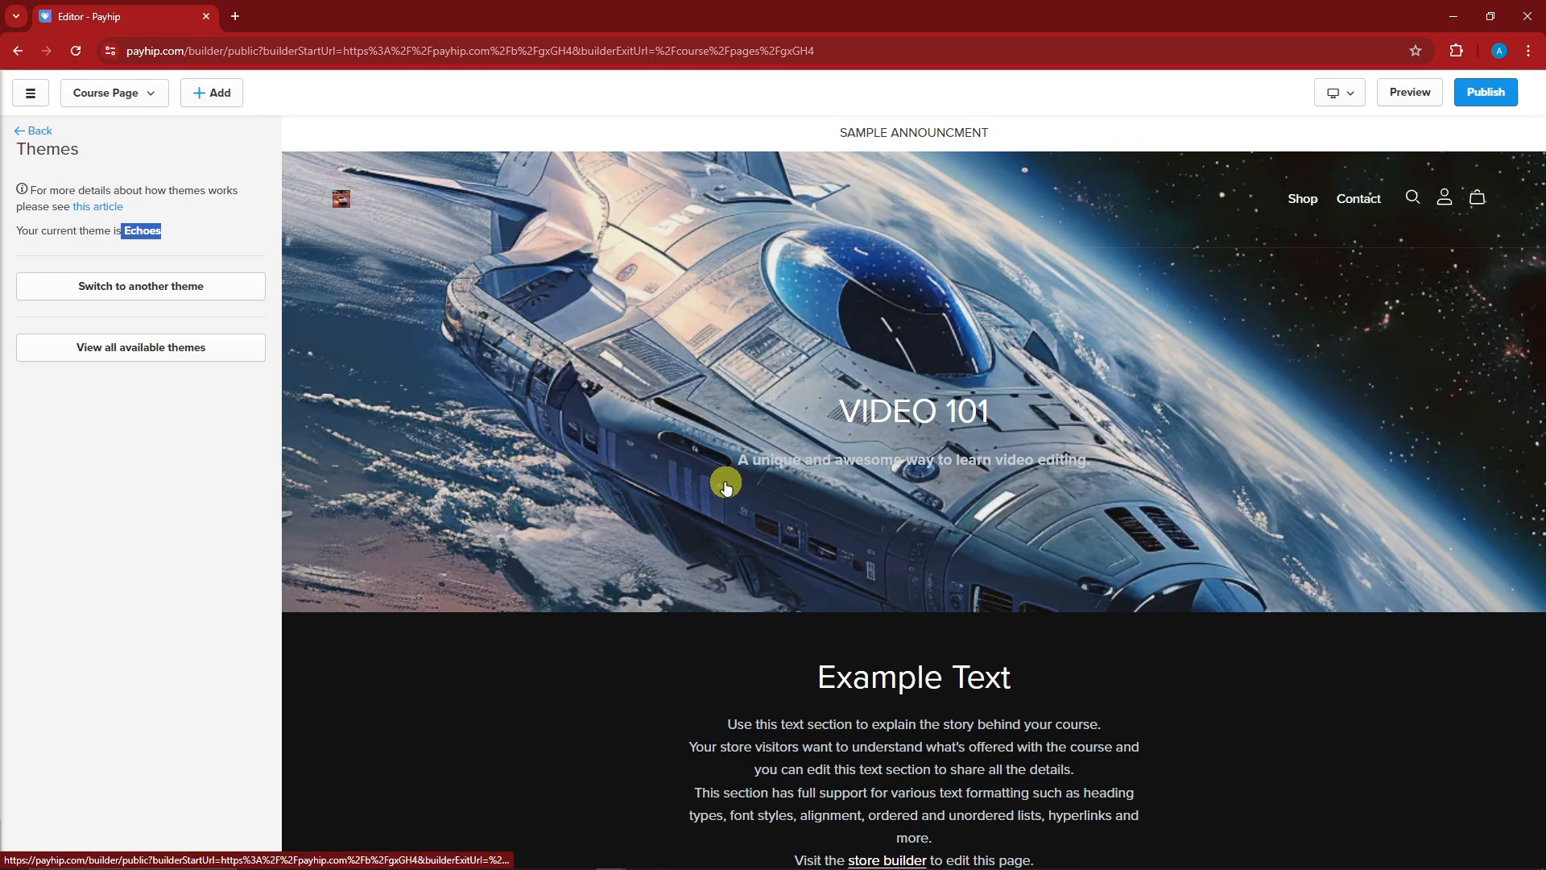
pyautogui.scroll(-15, 862, 486)
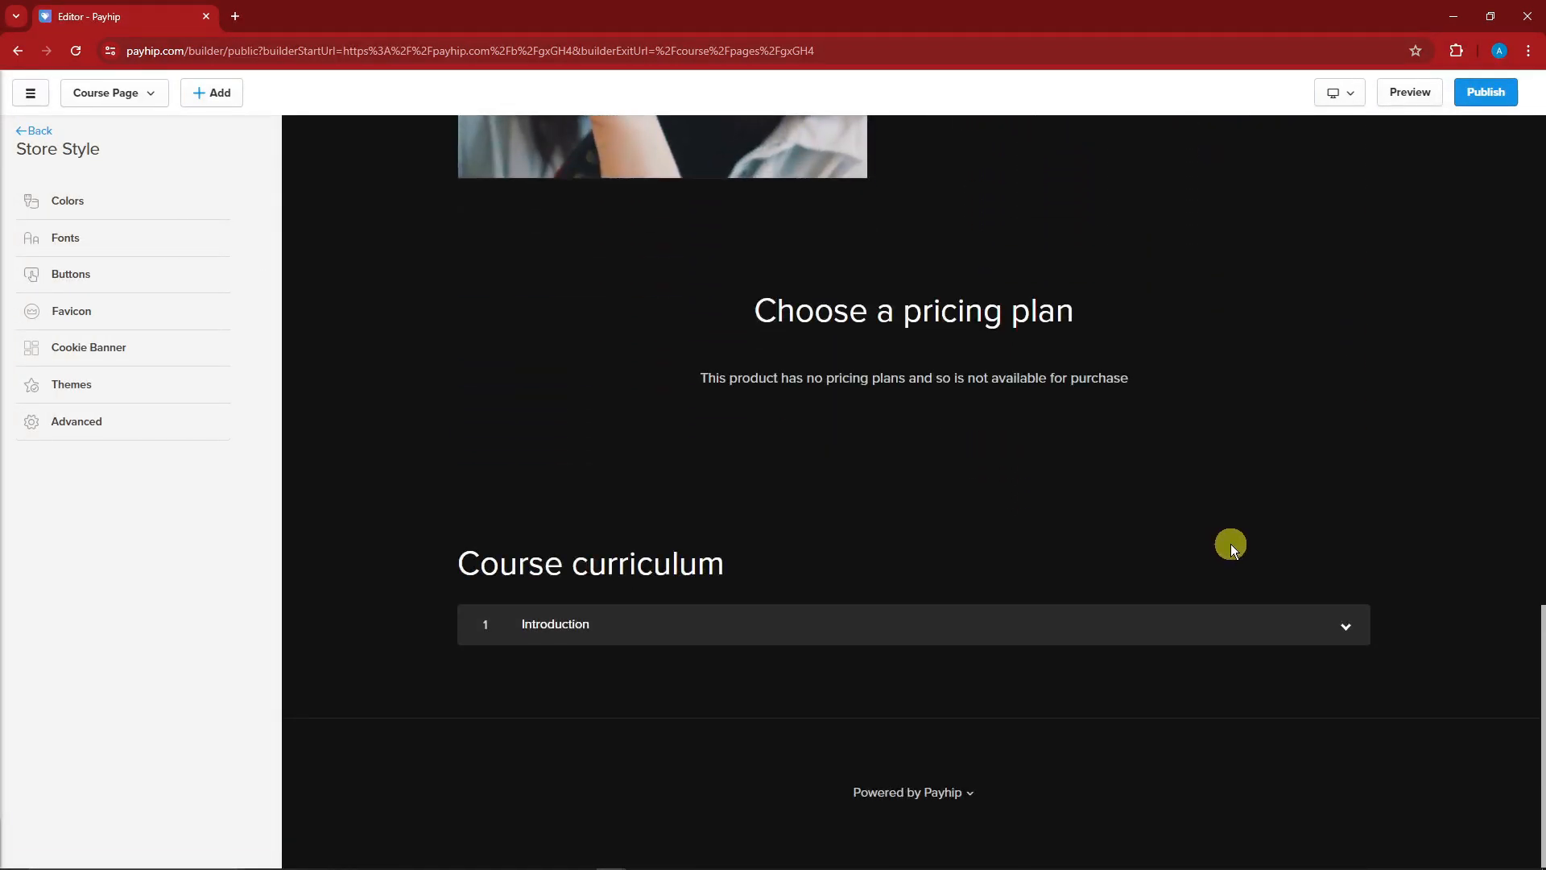
pyautogui.scroll(15, 1220, 547)
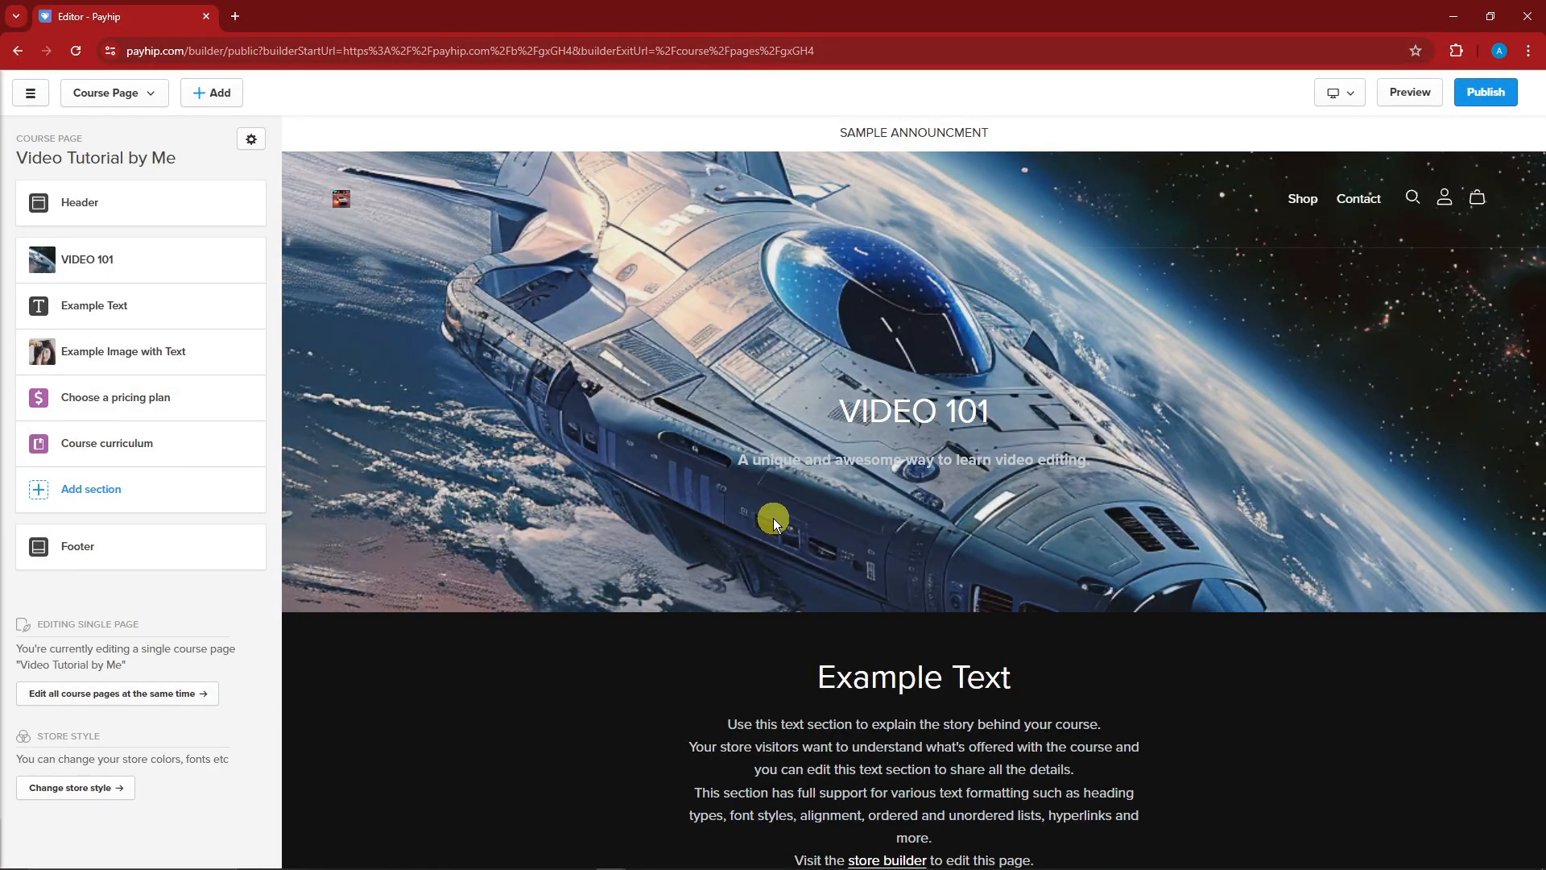
# Add the button text "GET COUSE" to the VIDEO 101 headline section and save the changes.
pyautogui.click(150, 253)
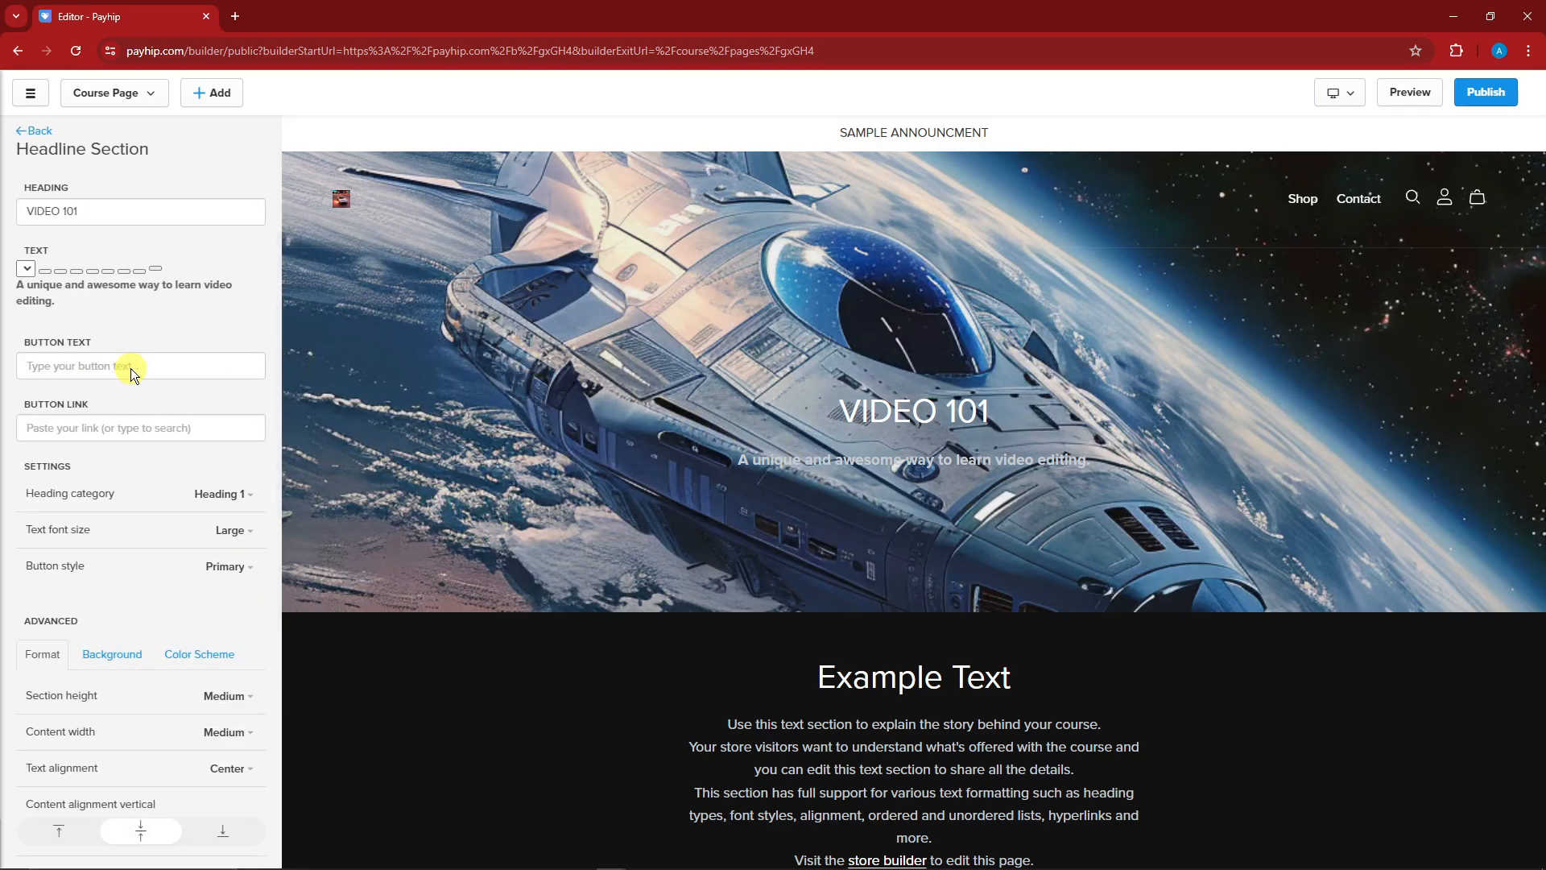
pyautogui.click(114, 481)
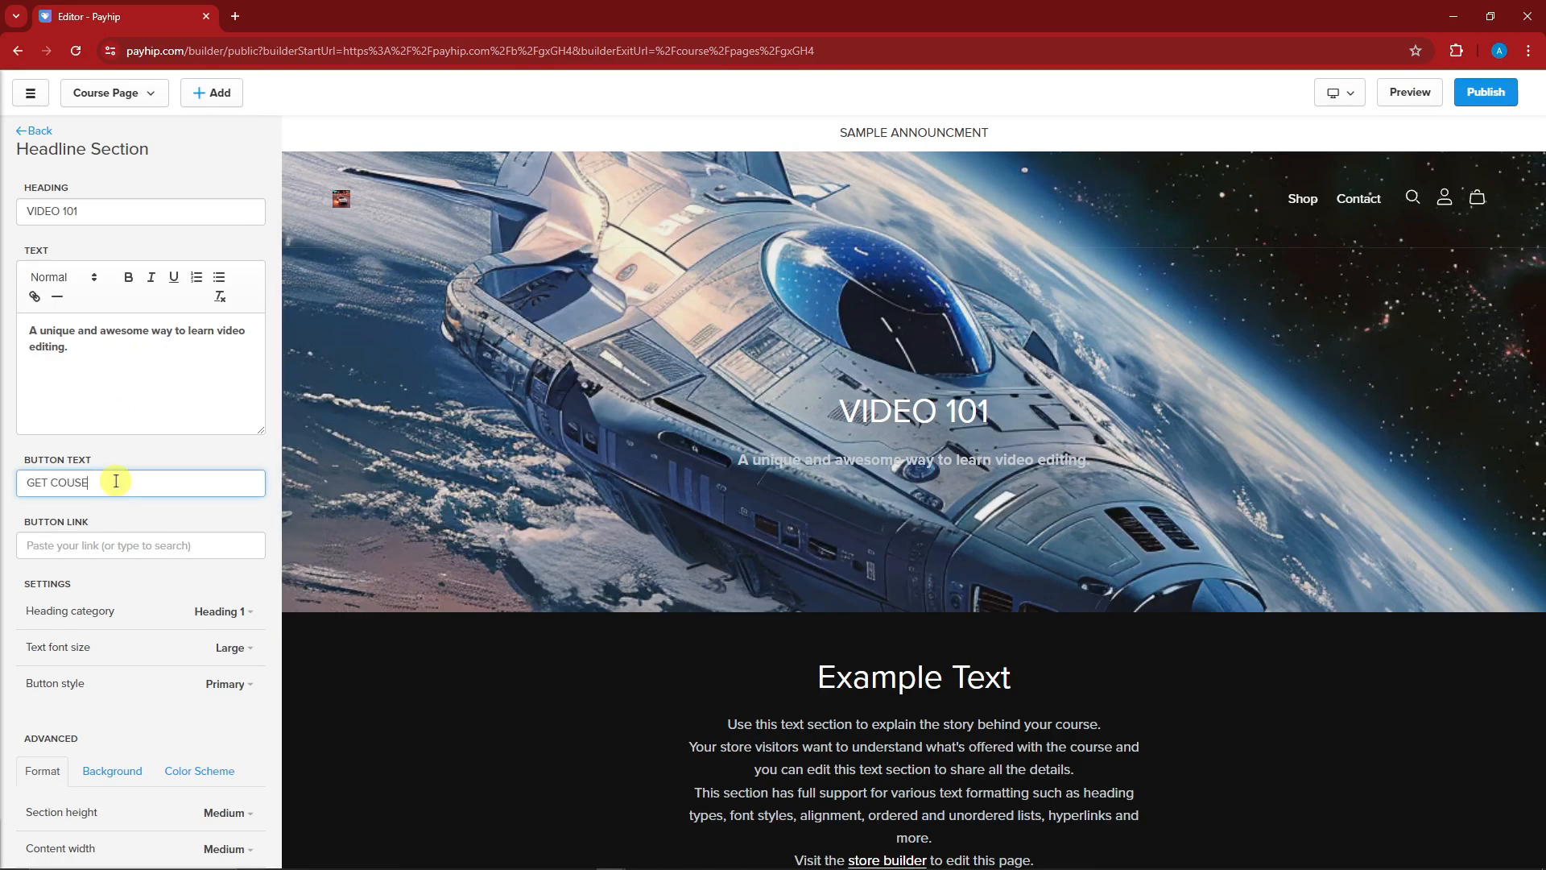
pyautogui.click(121, 545)
pyautogui.scroll(-3, 133, 560)
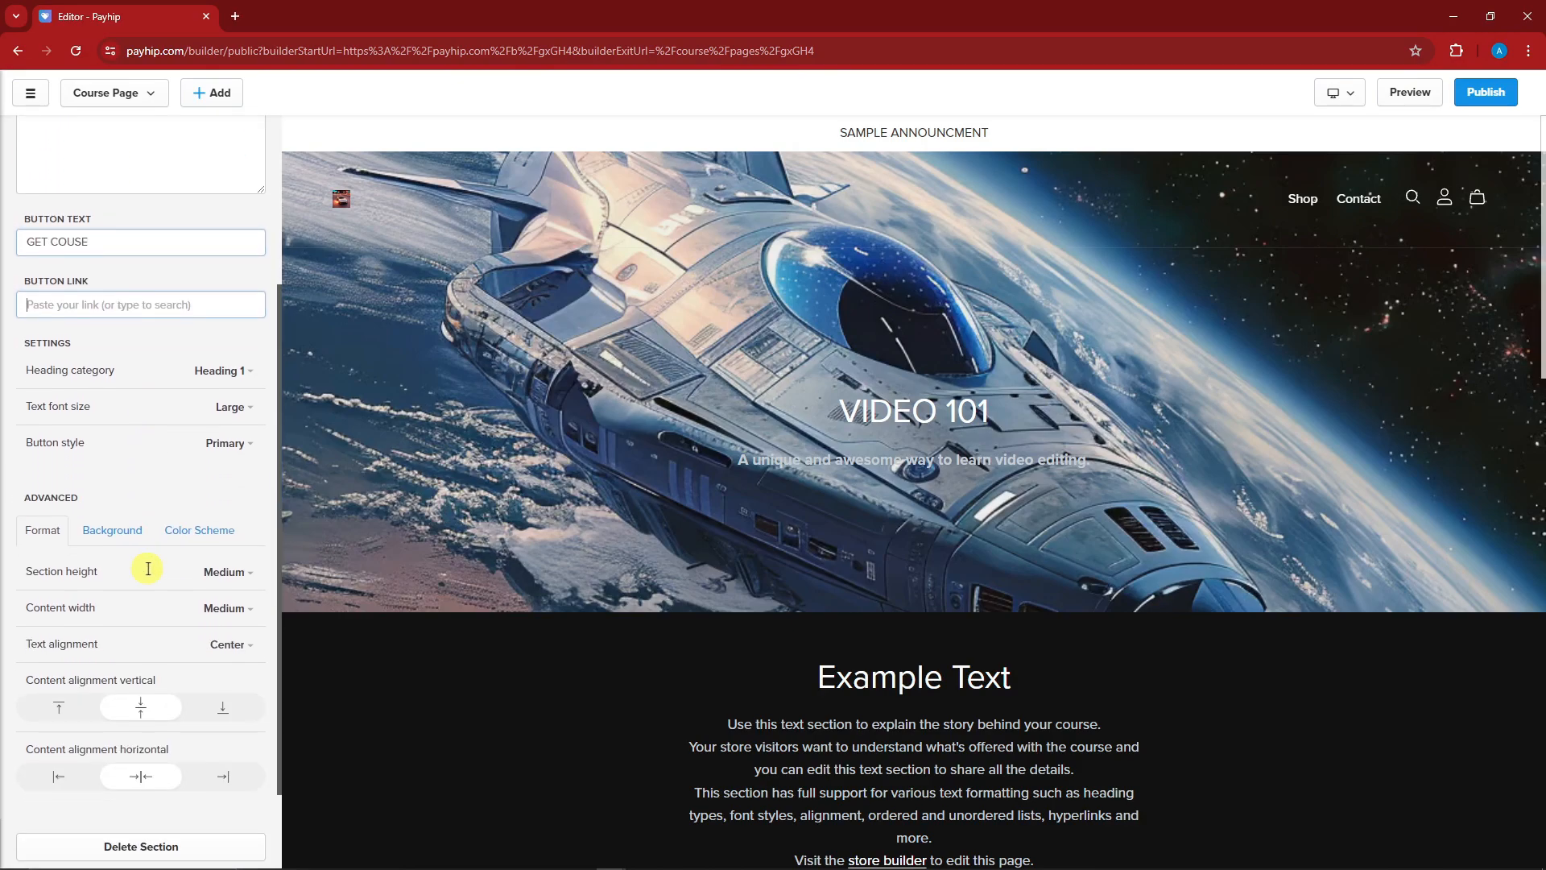
pyautogui.scroll(3, 148, 569)
pyautogui.click(210, 133)
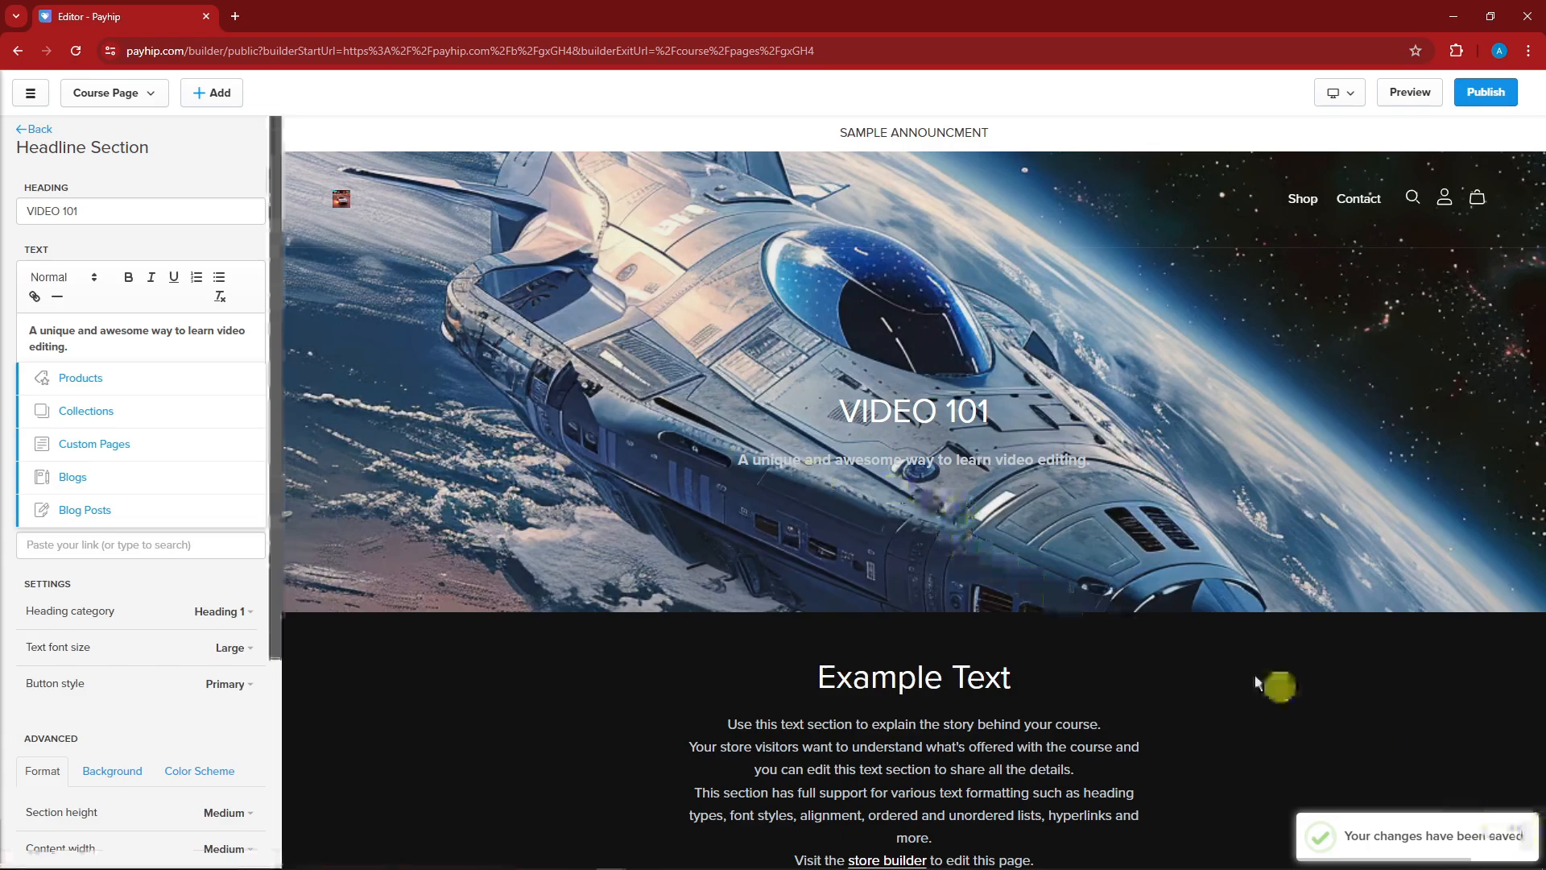
# Link the VIDEO 101 section's button to the product Video Tutorial by Me and save the changes.
pyautogui.click(127, 385)
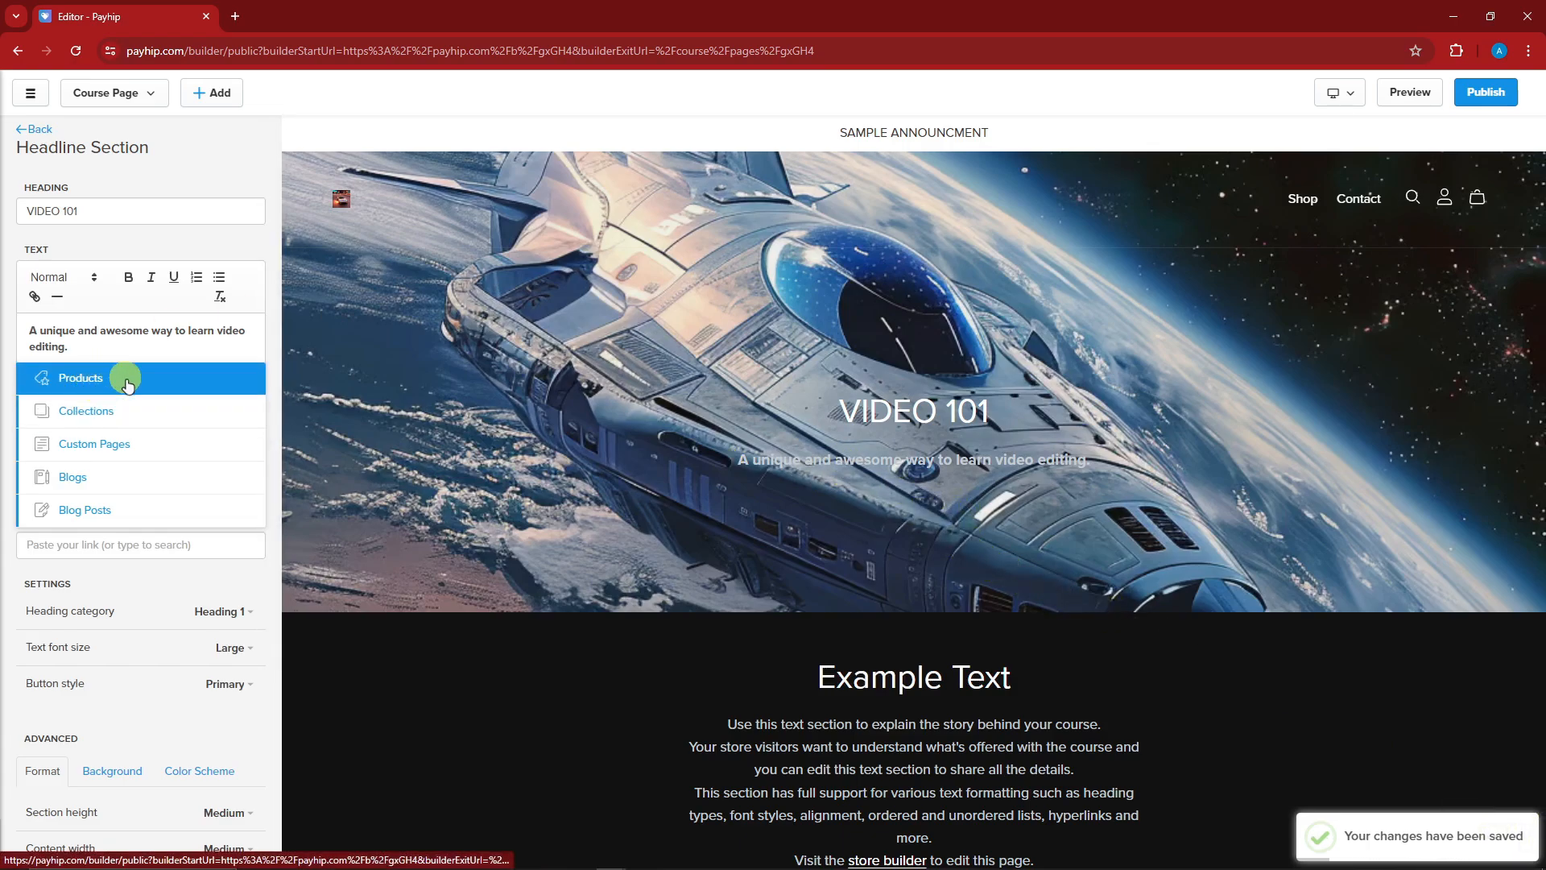
pyautogui.scroll(-3, 161, 451)
pyautogui.scroll(3, 49, 419)
pyautogui.click(48, 418)
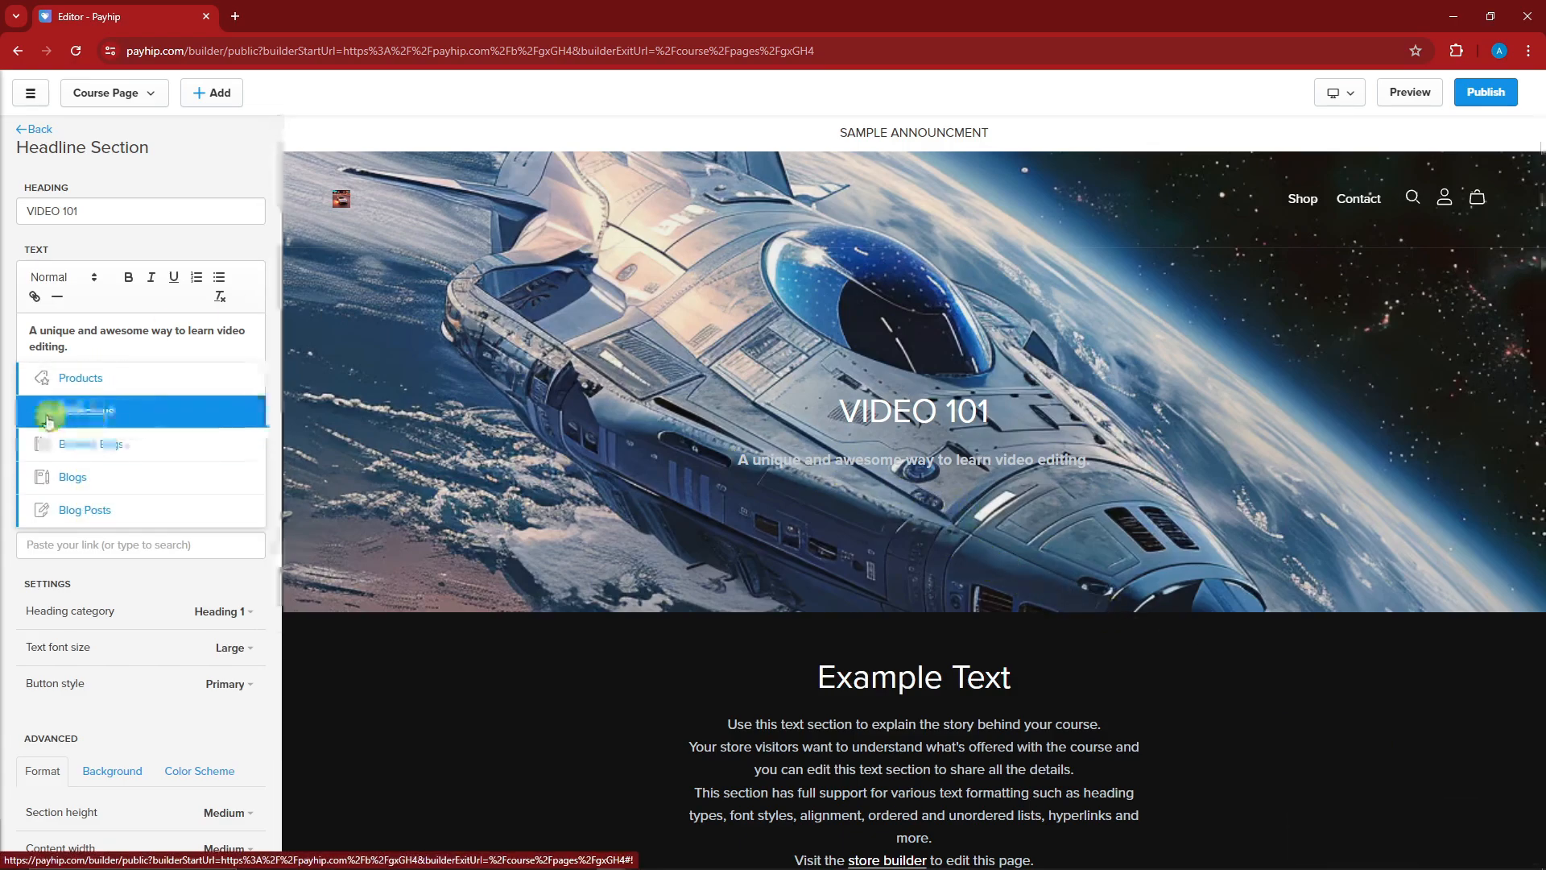
pyautogui.click(207, 407)
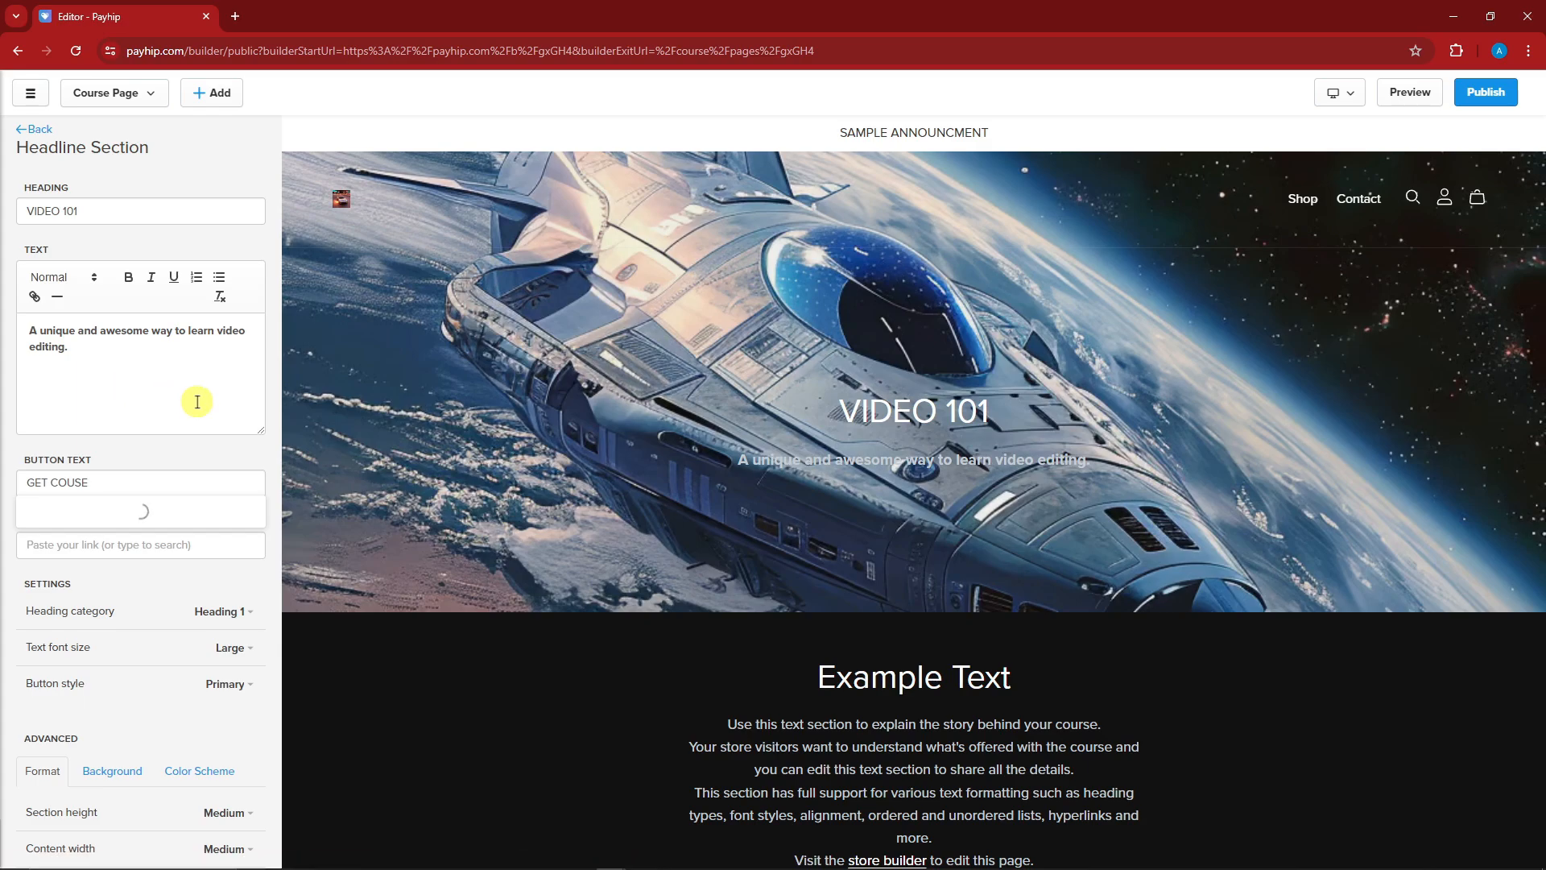
pyautogui.click(211, 503)
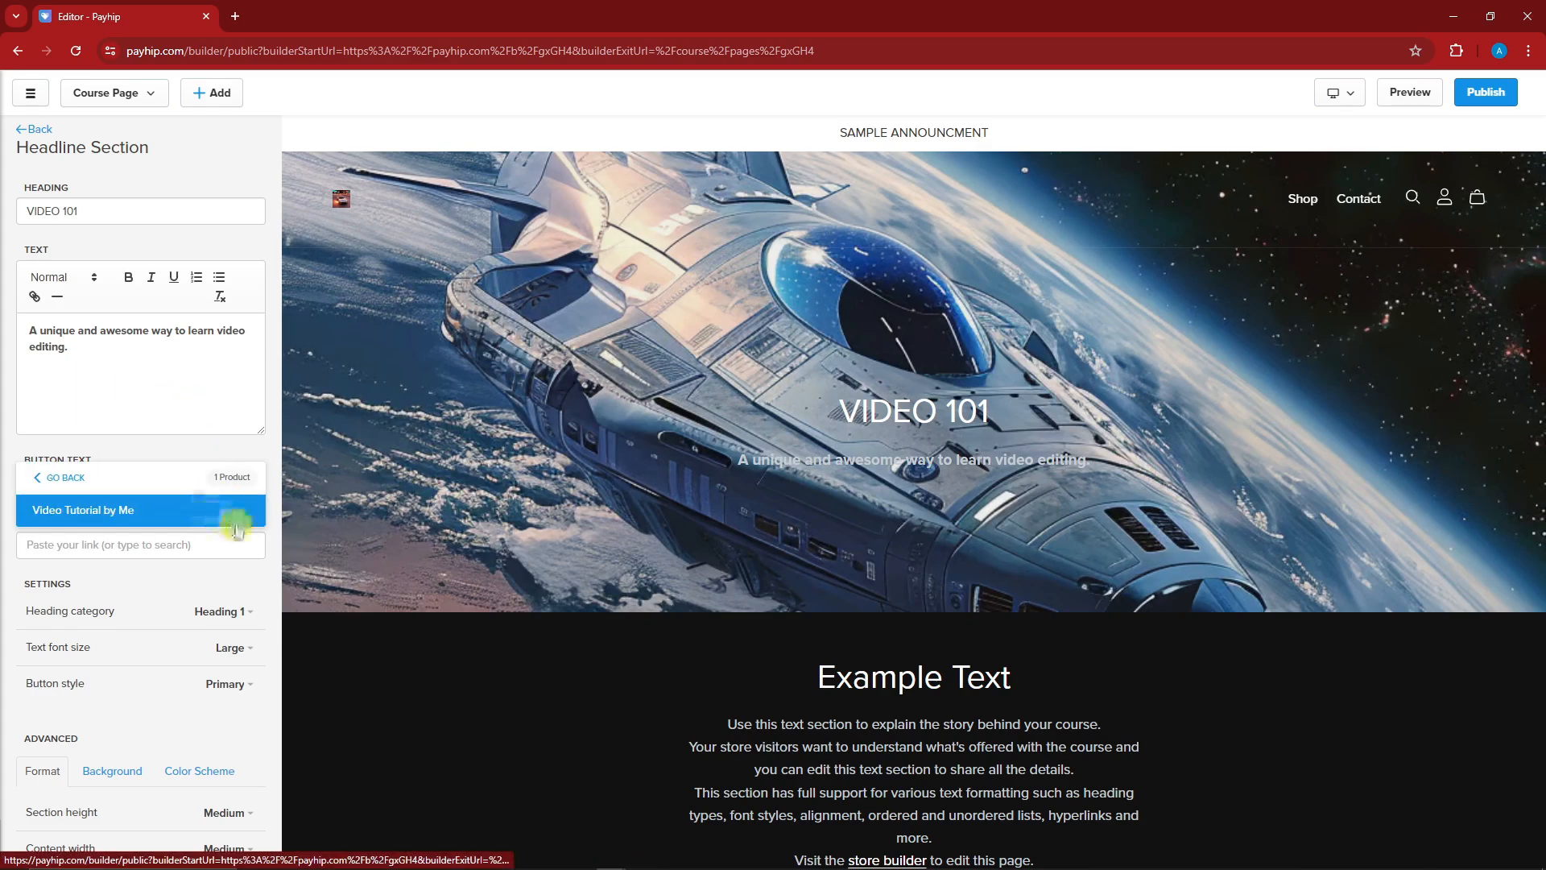
pyautogui.scroll(-3, 242, 544)
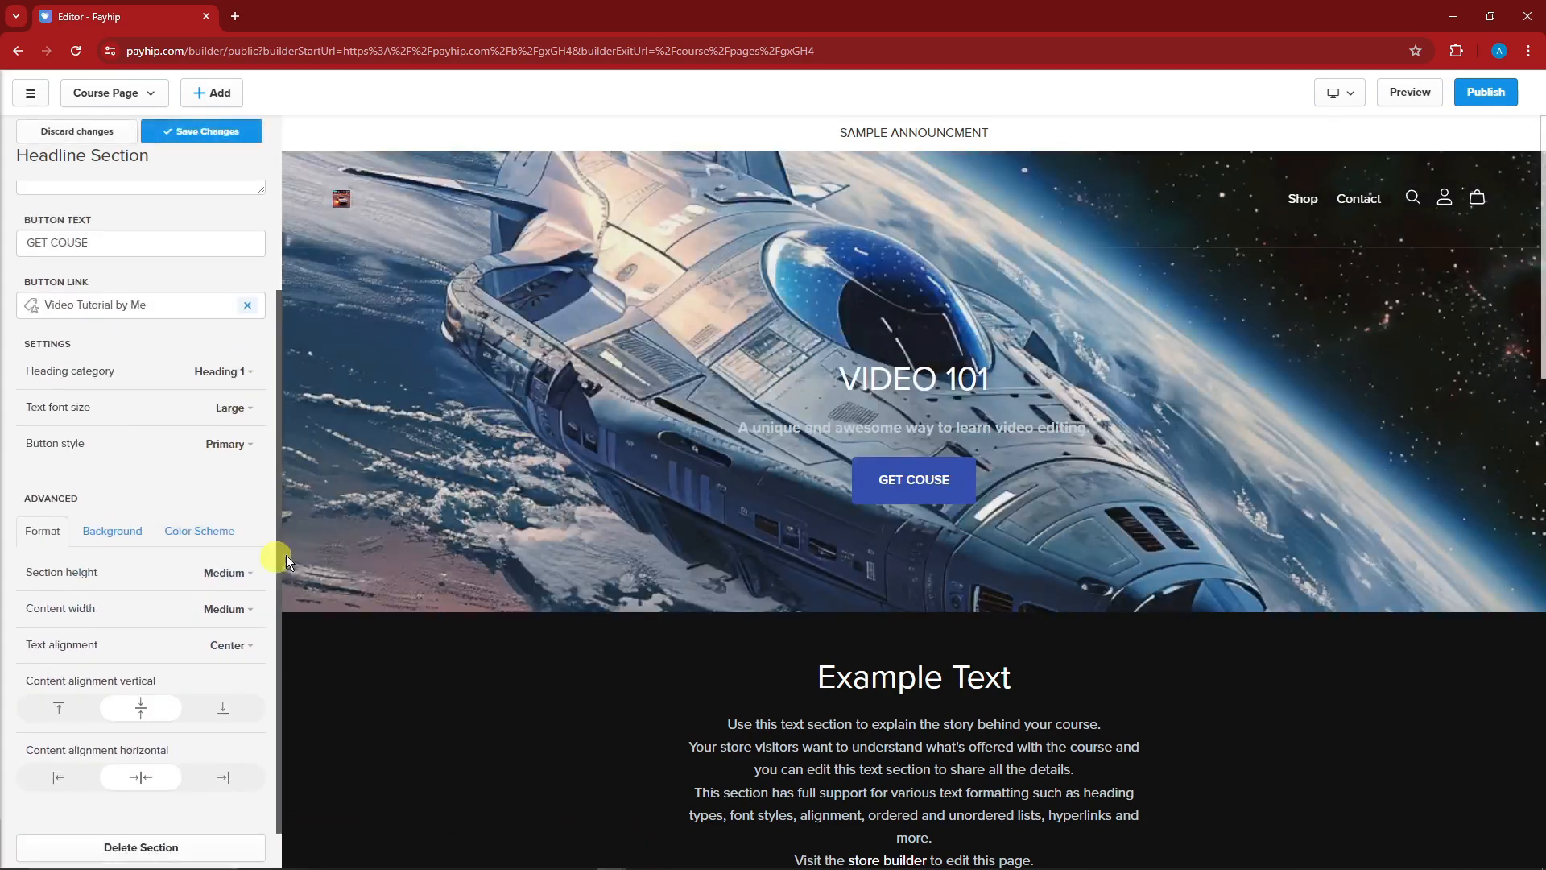
pyautogui.click(245, 132)
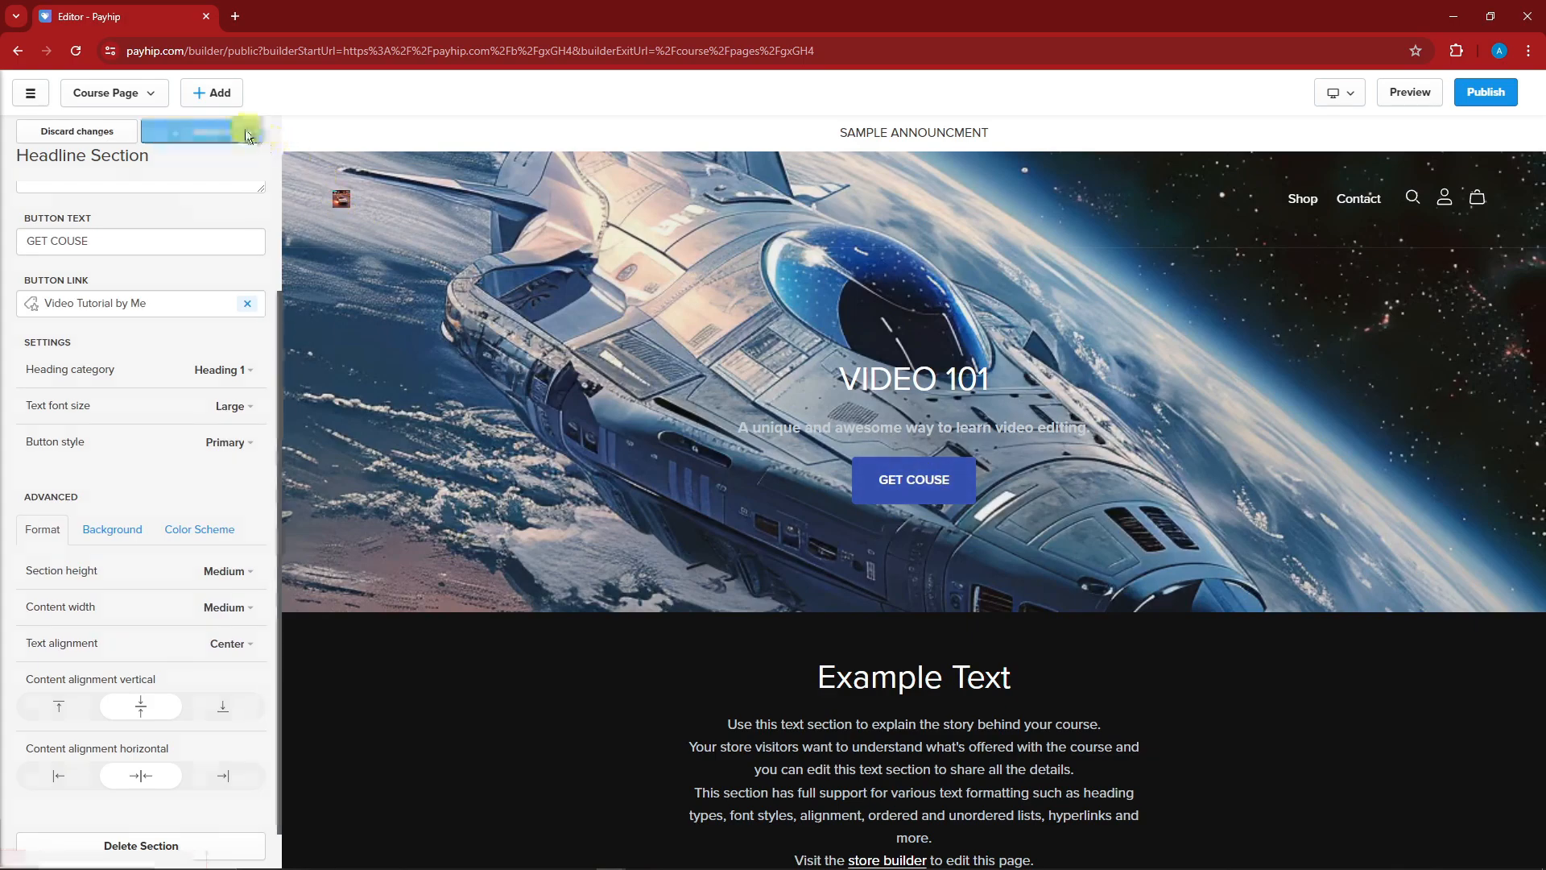
pyautogui.click(960, 493)
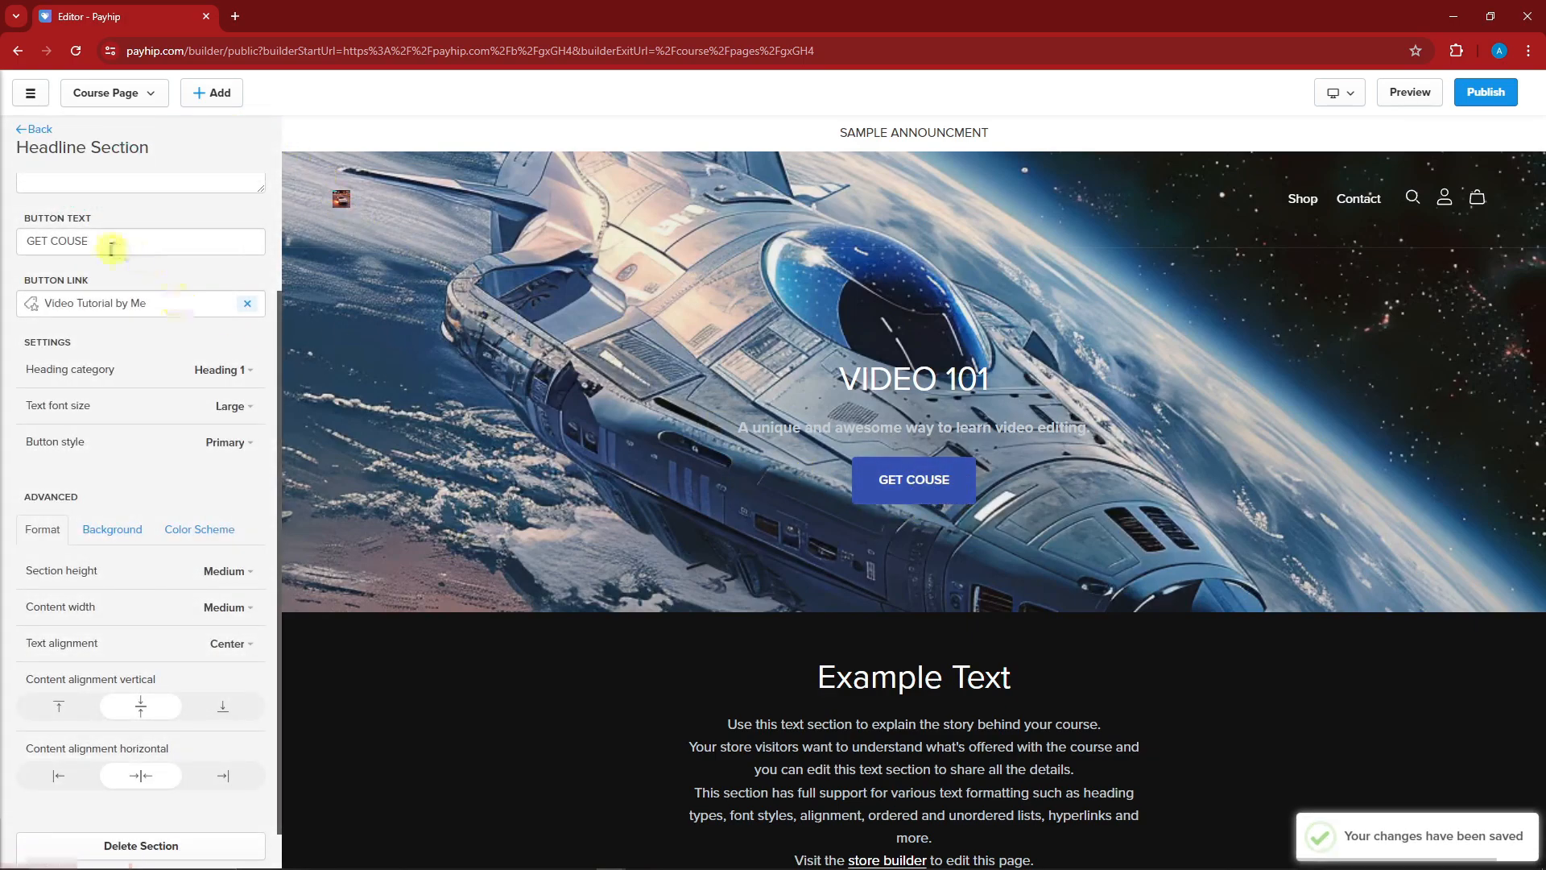
# Correct the headline button text to "GET COURSE", save the changes and return to the section list.
pyautogui.click(78, 240)
pyautogui.write('R')
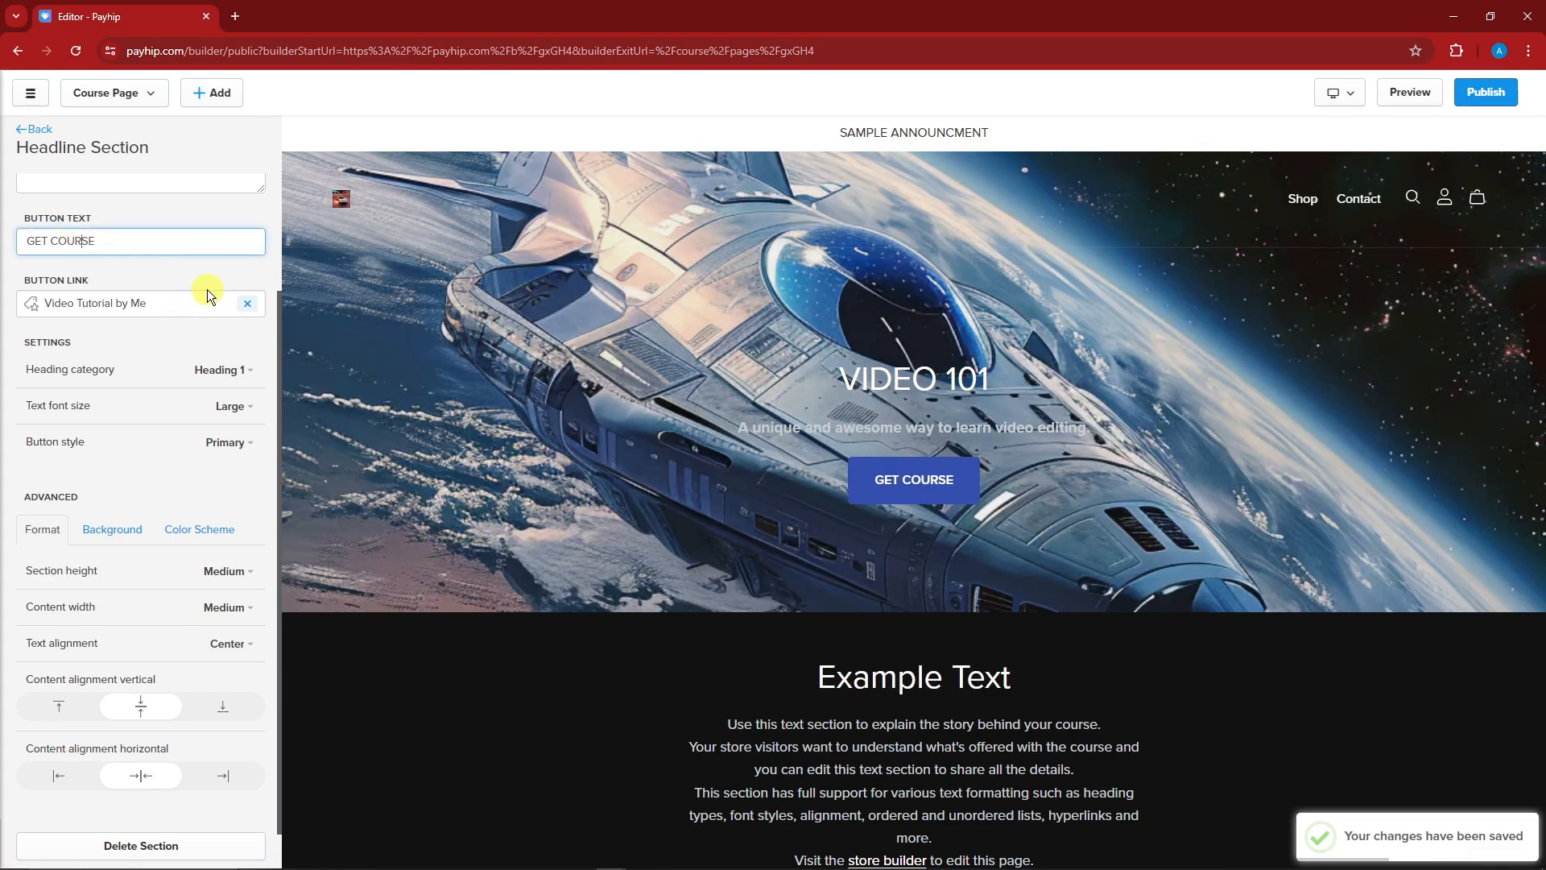
pyautogui.scroll(3, 246, 359)
pyautogui.click(216, 131)
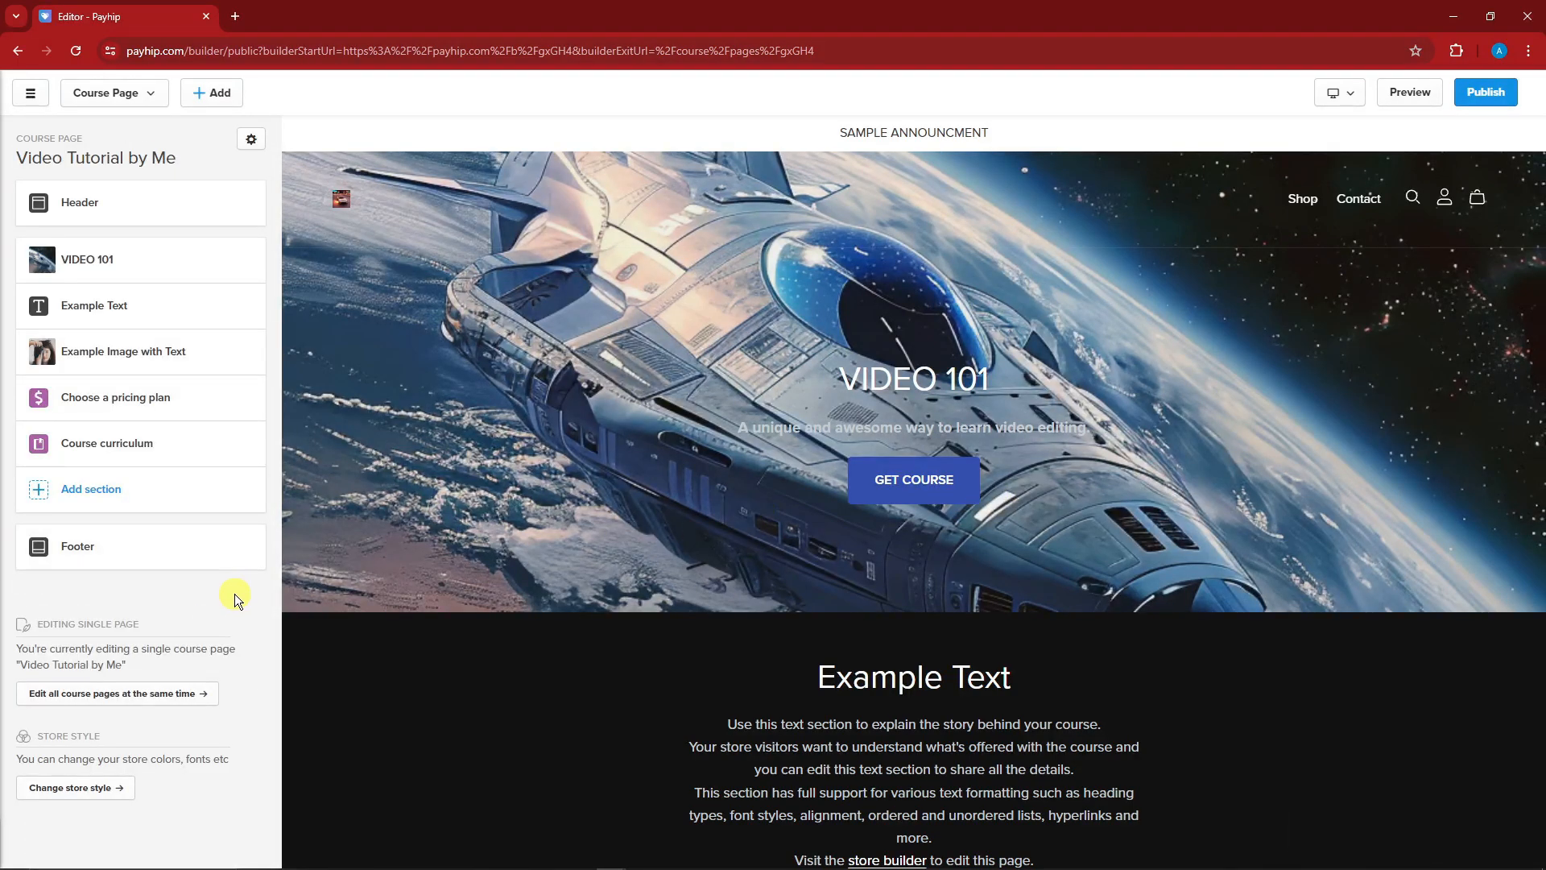
# Browse the section types that can be added, including Embed Code, Testimonials, Contact Us, Newsletter and About Me, without adding one.
pyautogui.click(41, 490)
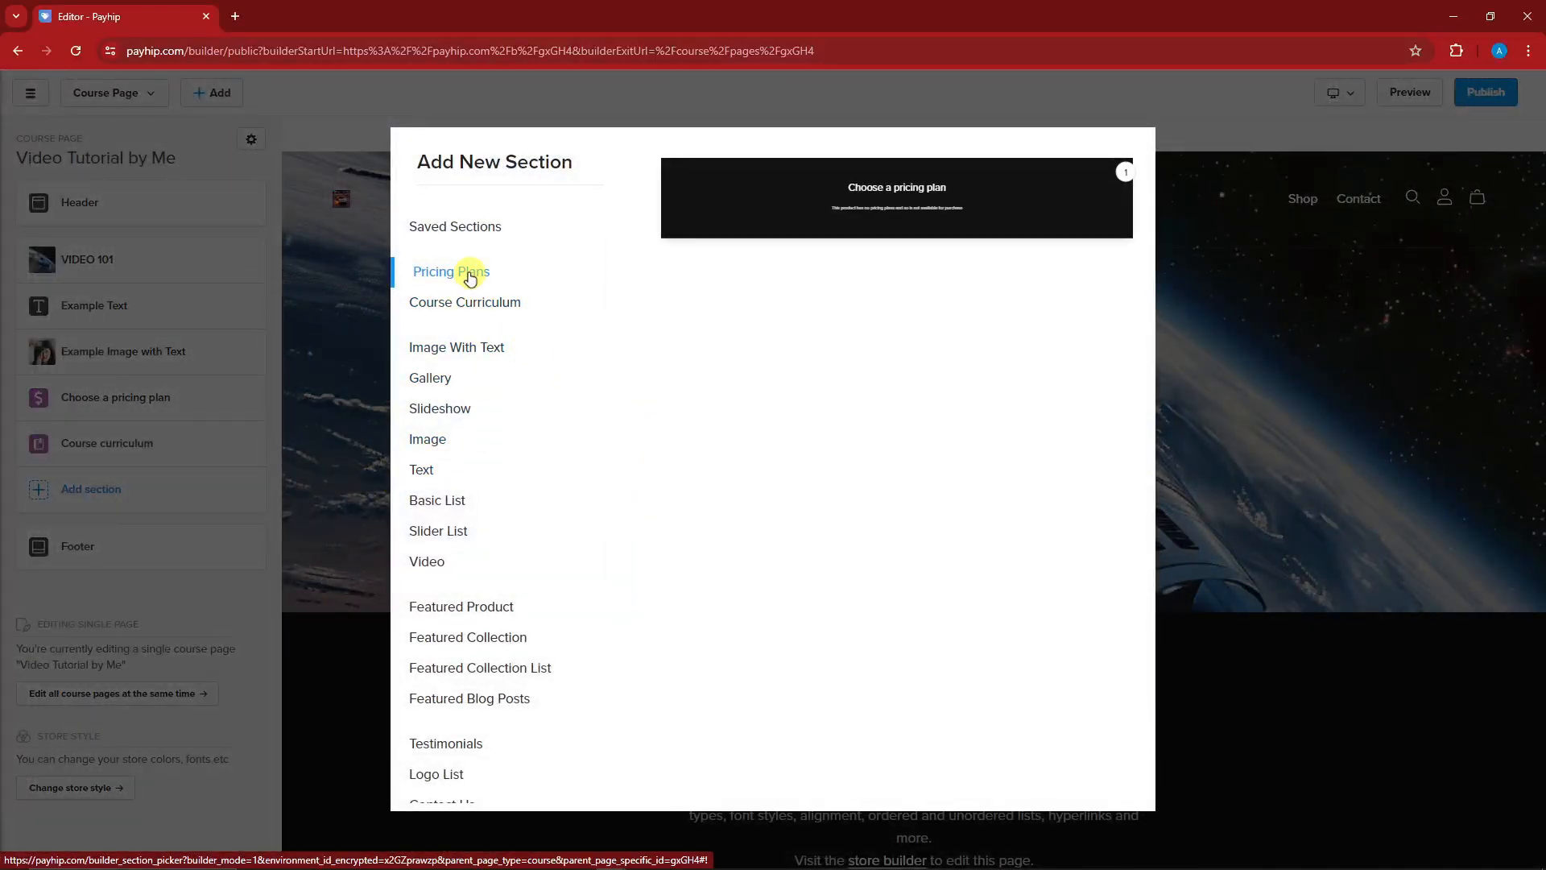
pyautogui.scroll(-3, 500, 330)
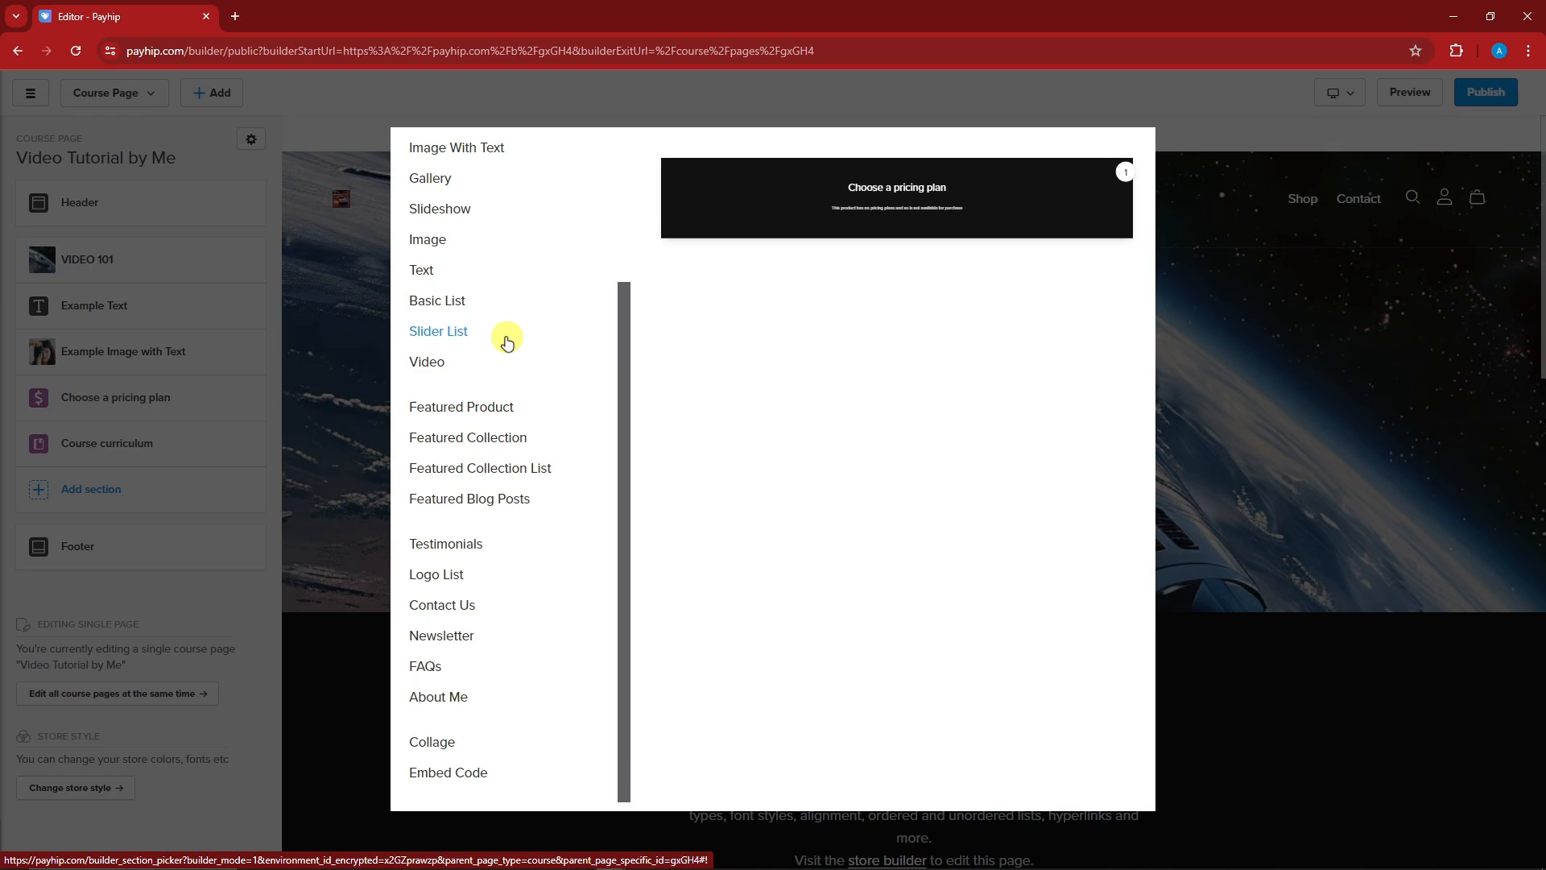
pyautogui.click(471, 769)
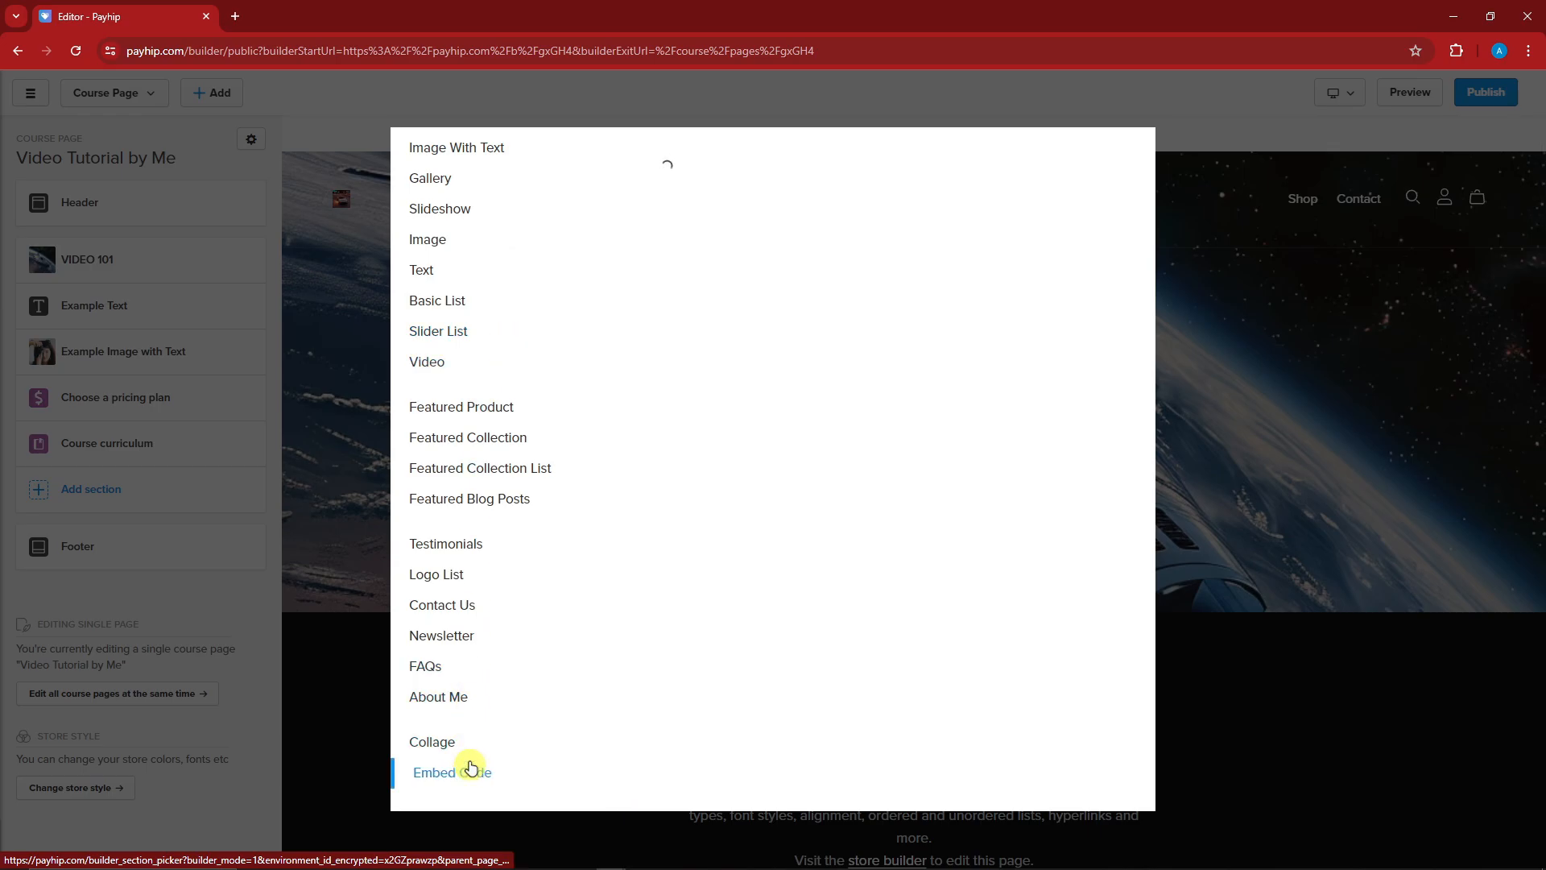
pyautogui.click(454, 544)
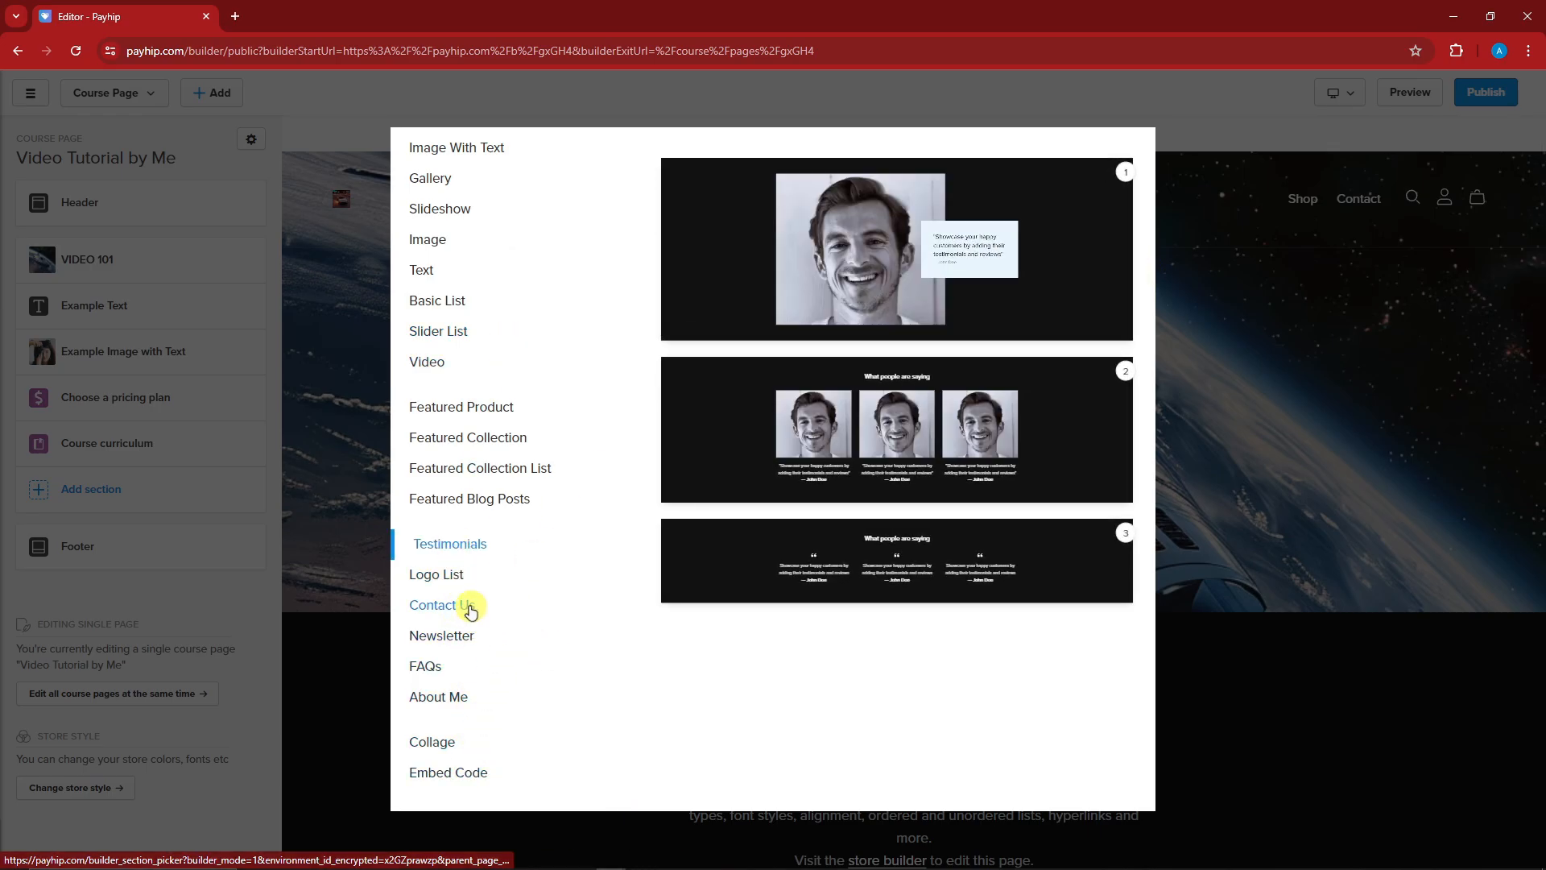
pyautogui.click(471, 608)
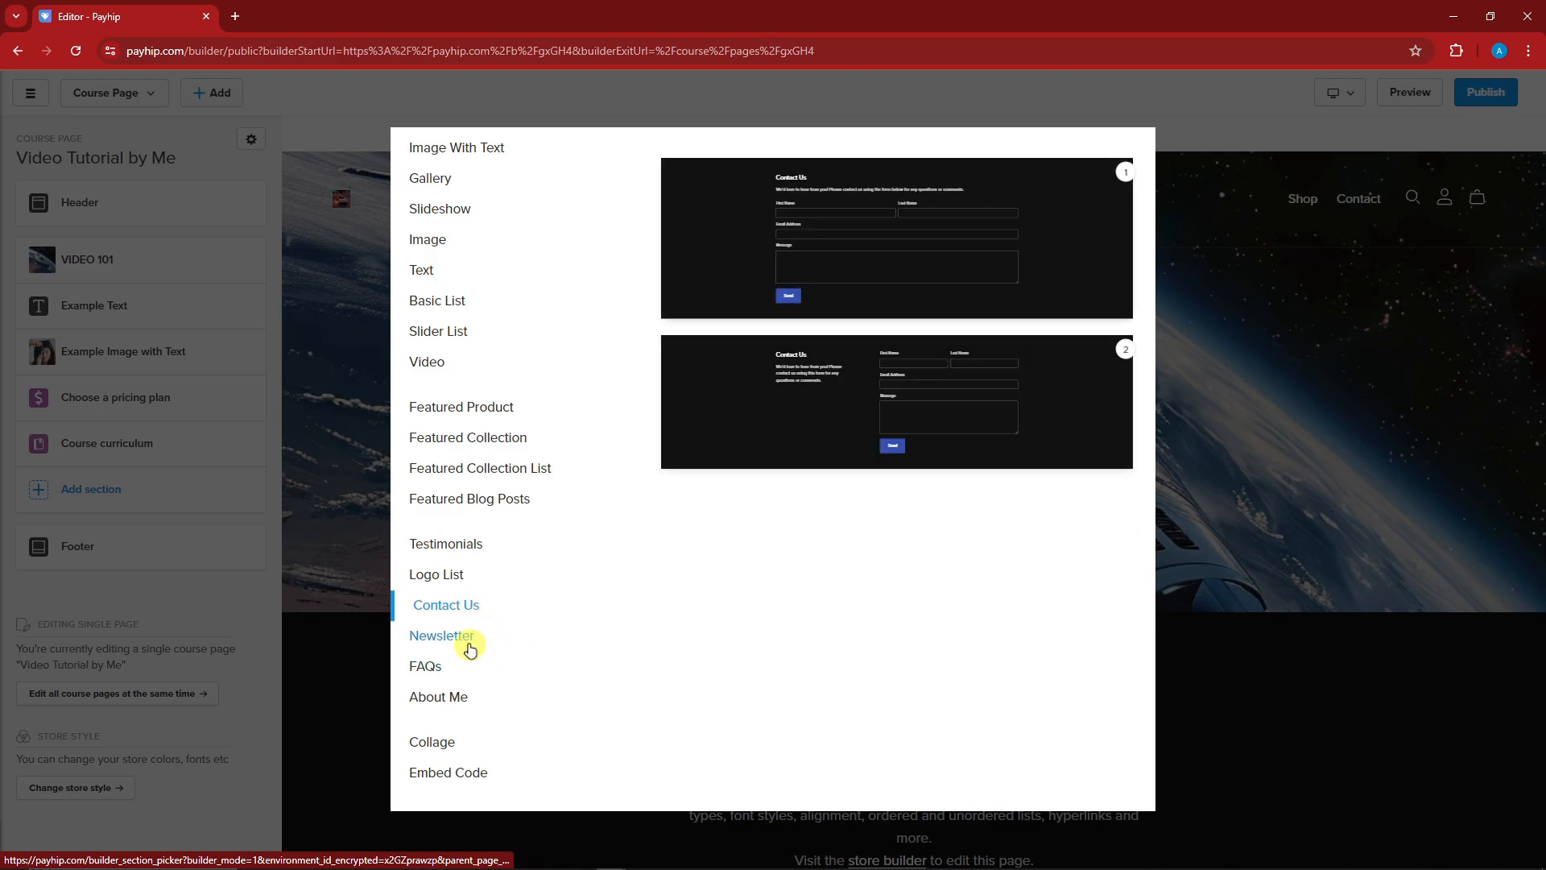
pyautogui.click(469, 637)
pyautogui.click(439, 701)
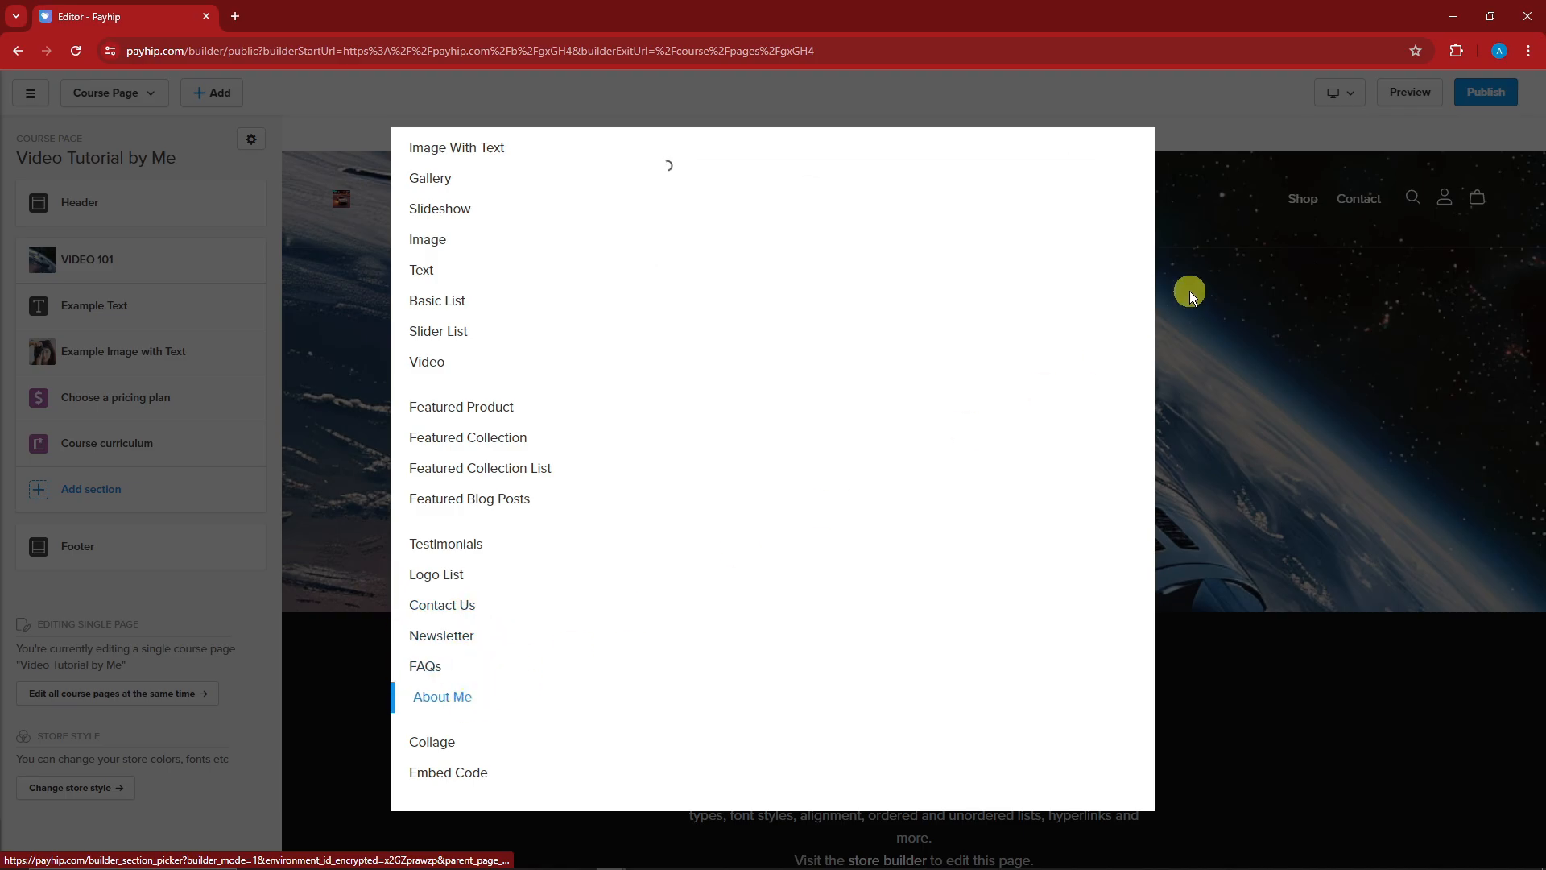
pyautogui.click(1016, 82)
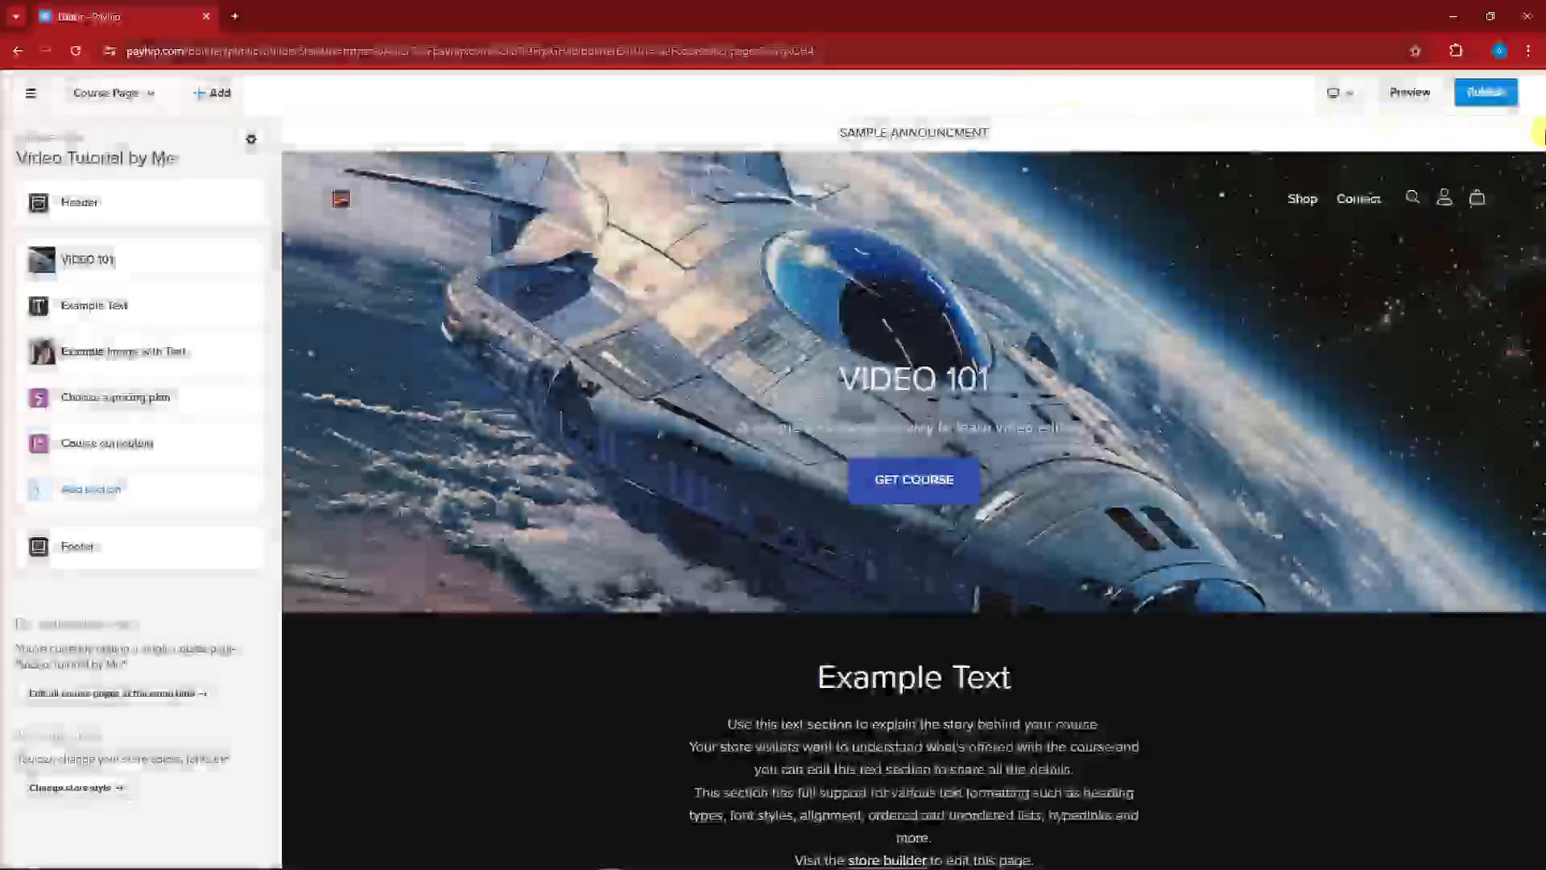
# Look over the course page once more and leave the page editor for the course's pages overview.
pyautogui.scroll(-8, 635, 487)
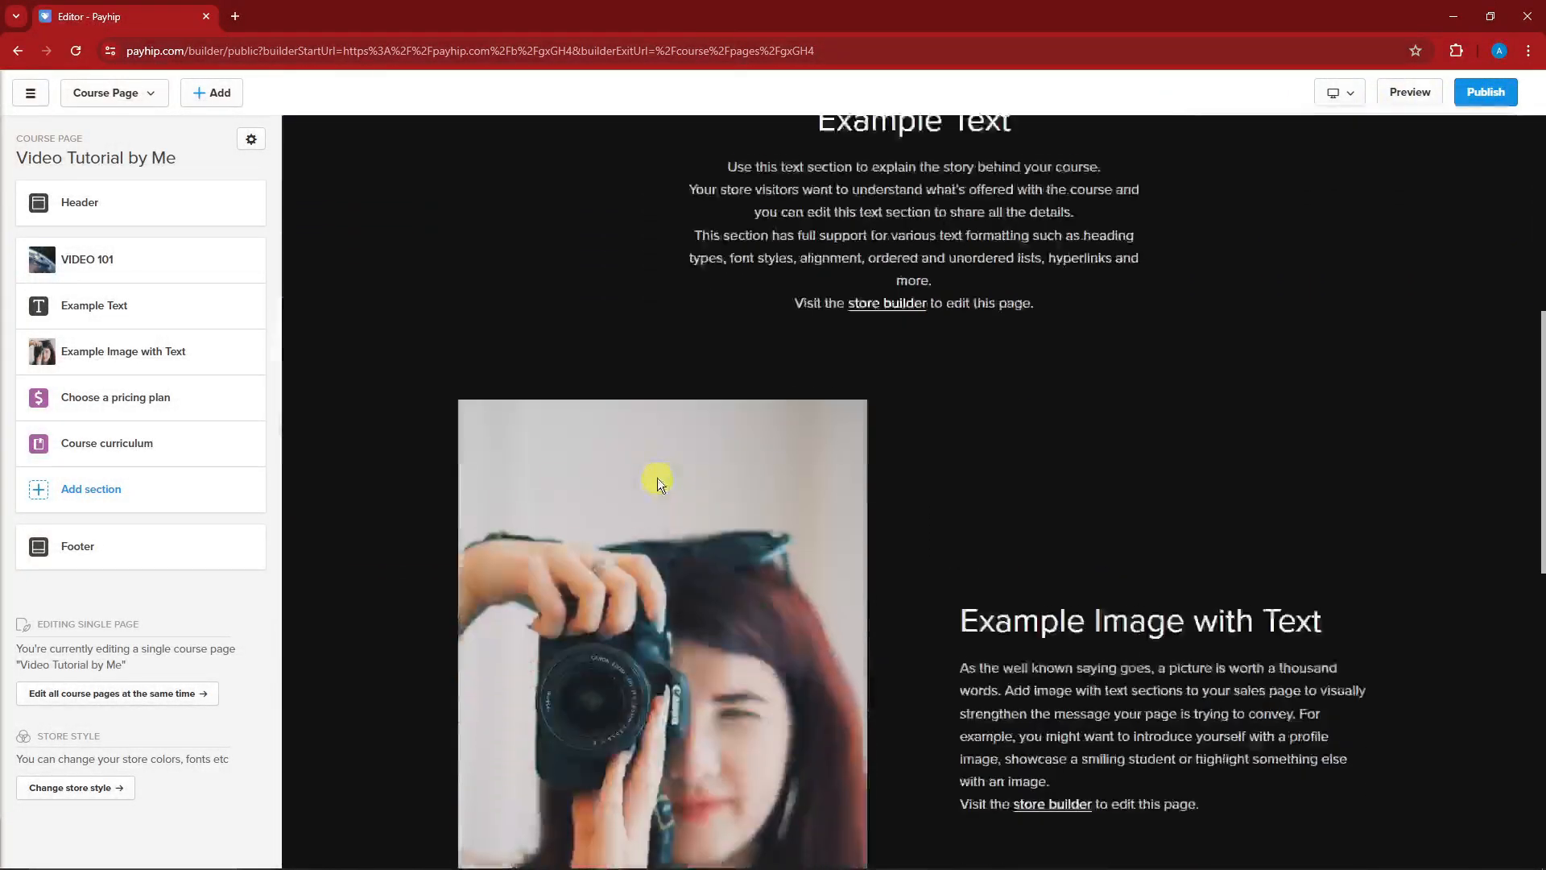
pyautogui.scroll(6, 657, 481)
pyautogui.scroll(2, 663, 476)
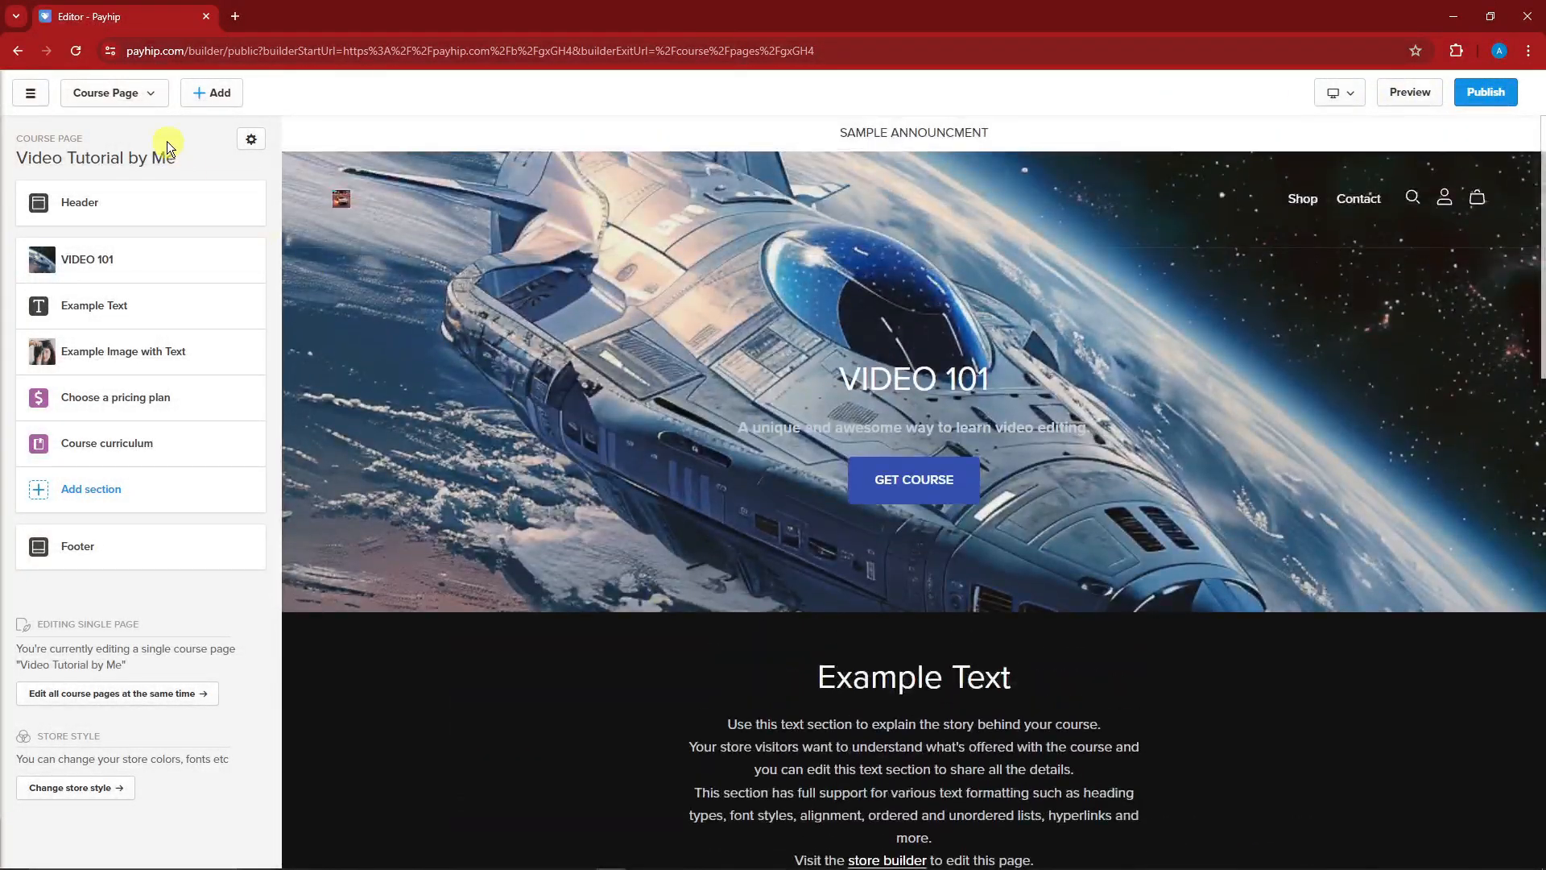
pyautogui.click(30, 95)
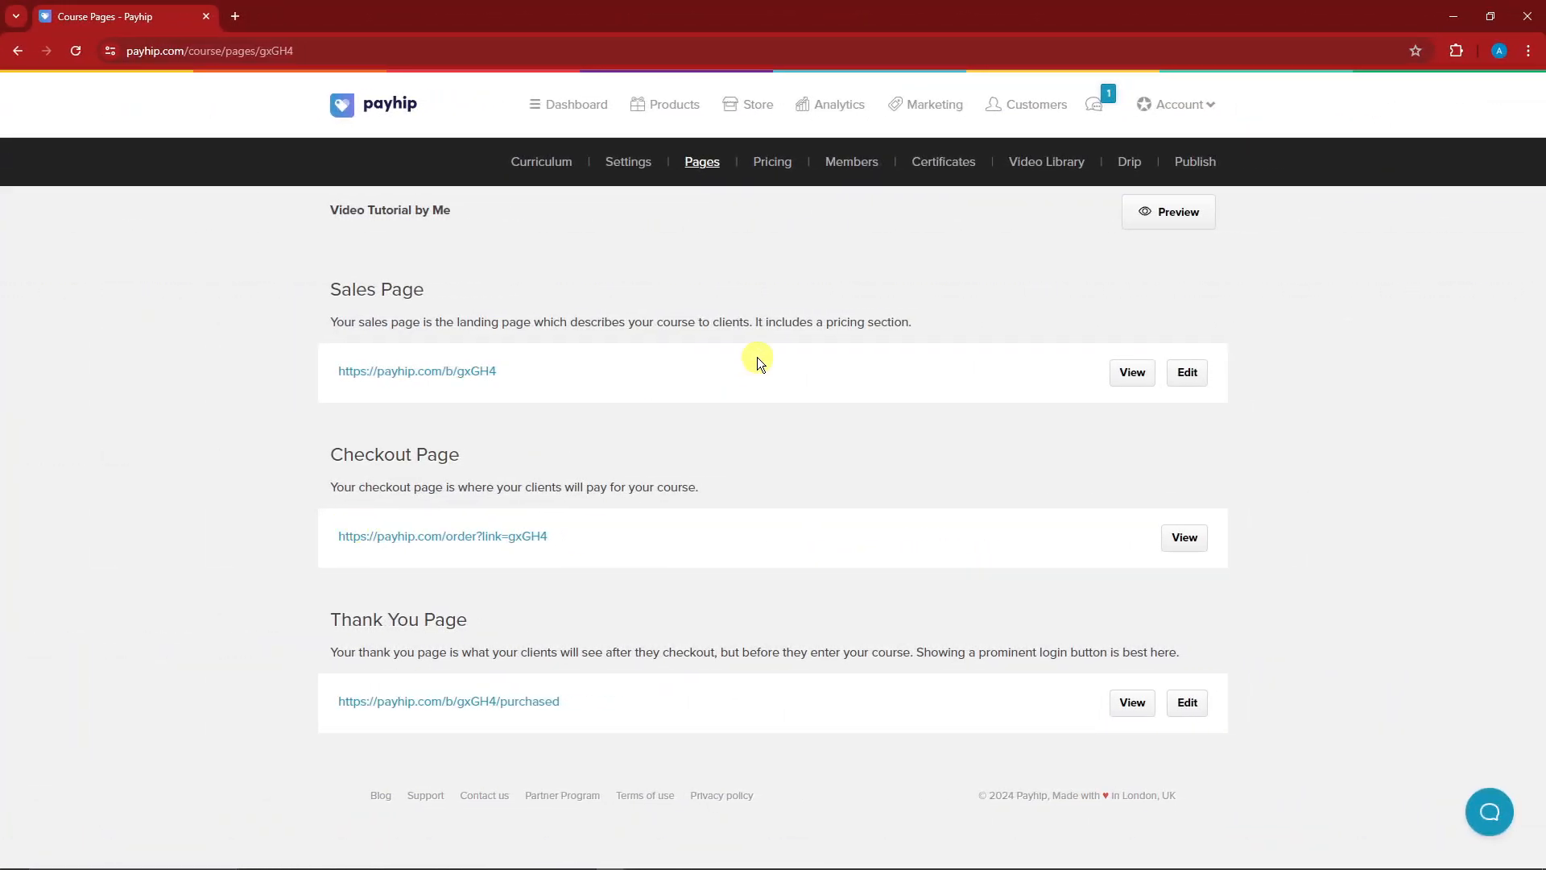
pyautogui.moveTo(332, 298); pyautogui.dragTo(414, 292)
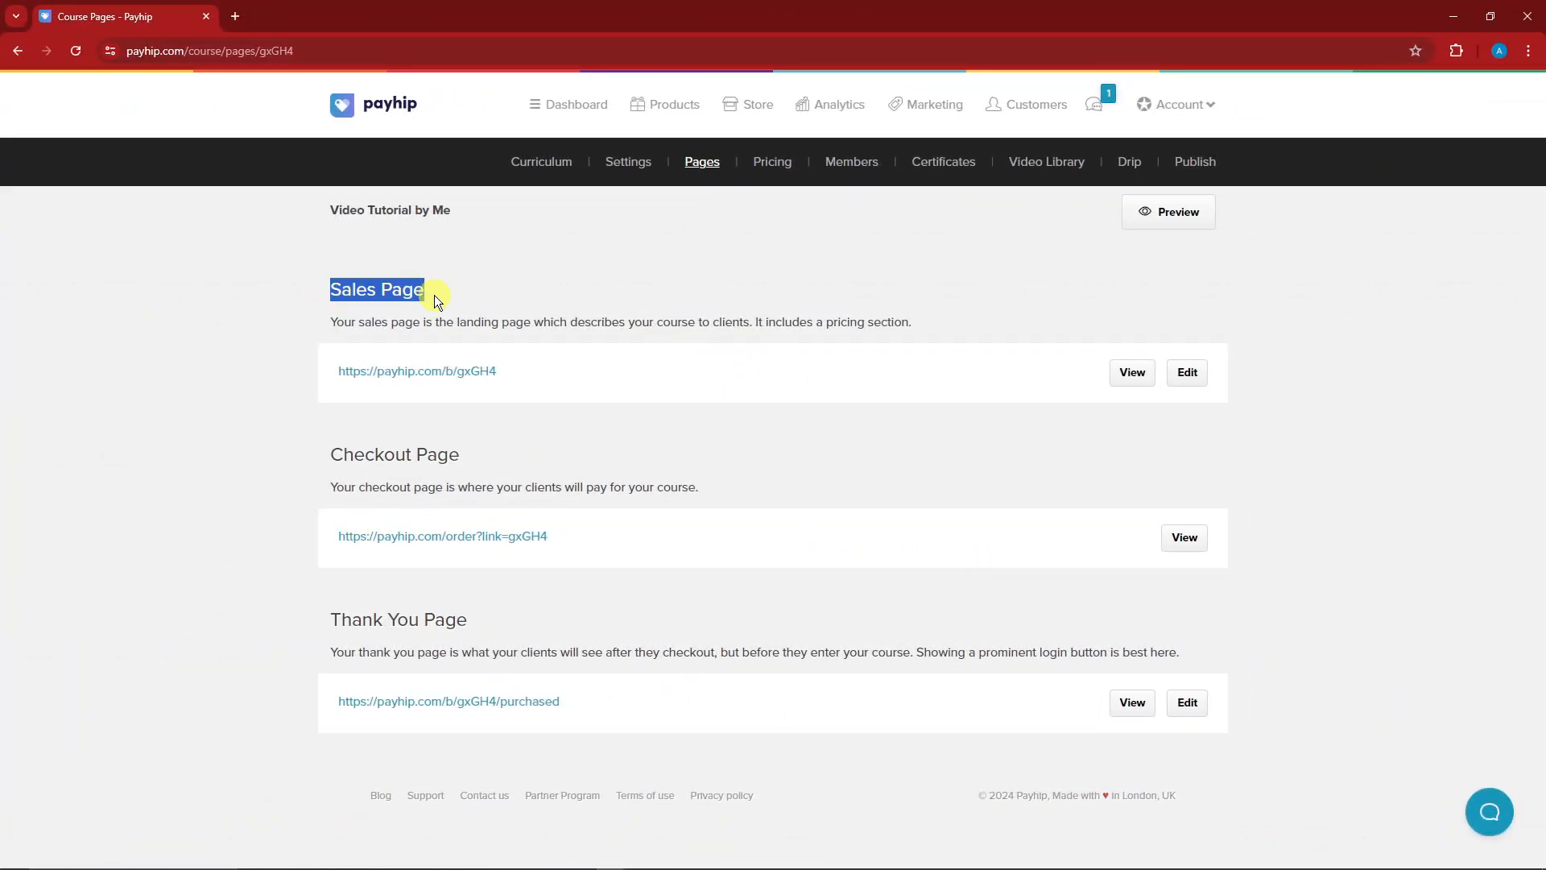
pyautogui.click(508, 458)
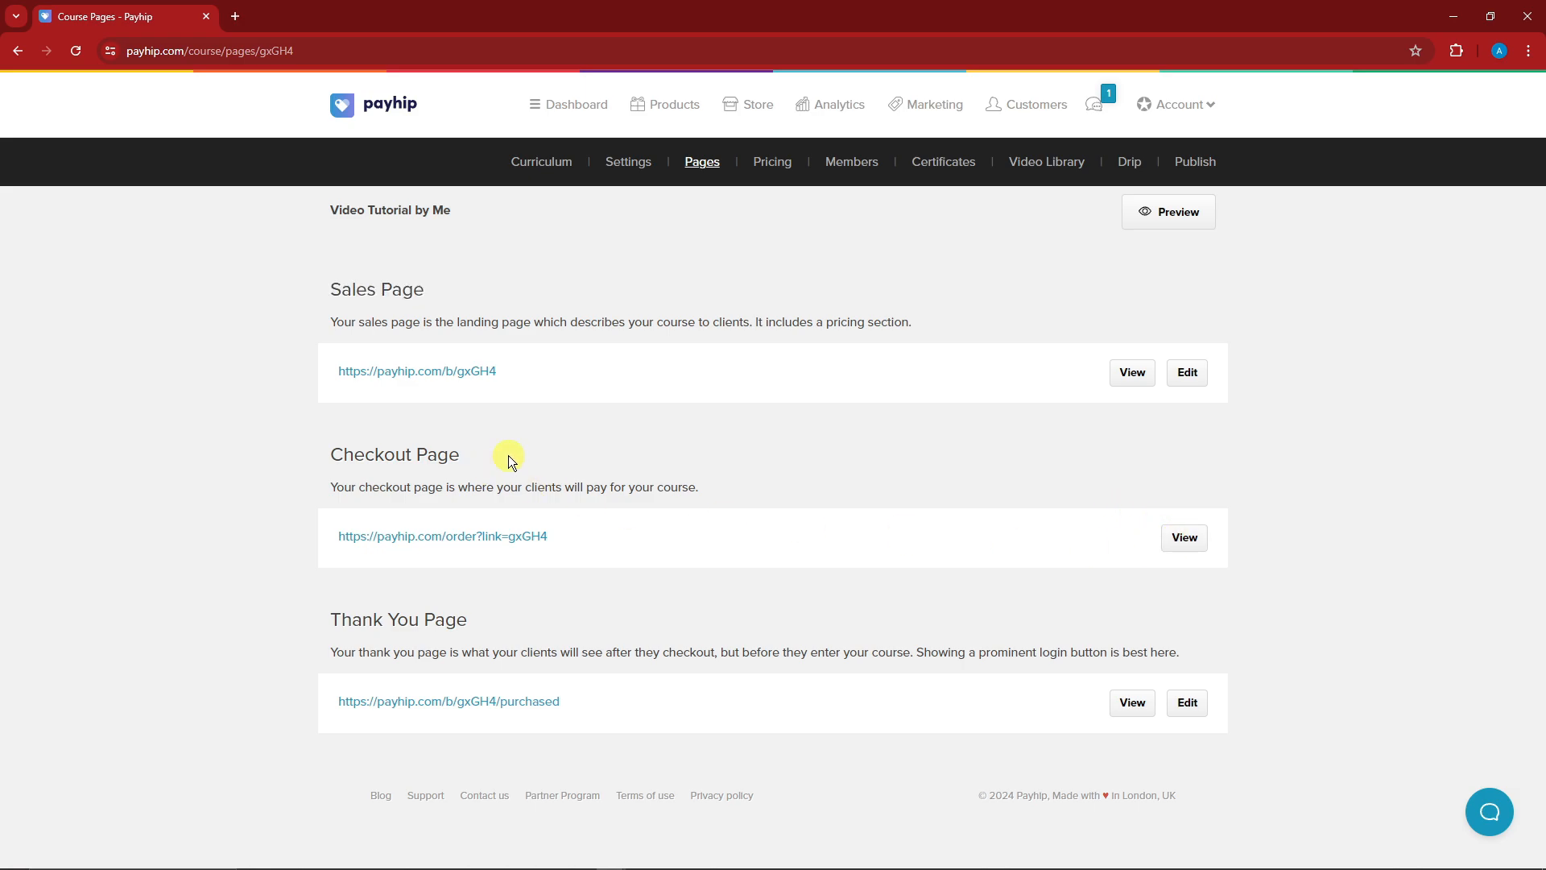
# View the course's checkout page and return to the pages overview.
pyautogui.click(1187, 541)
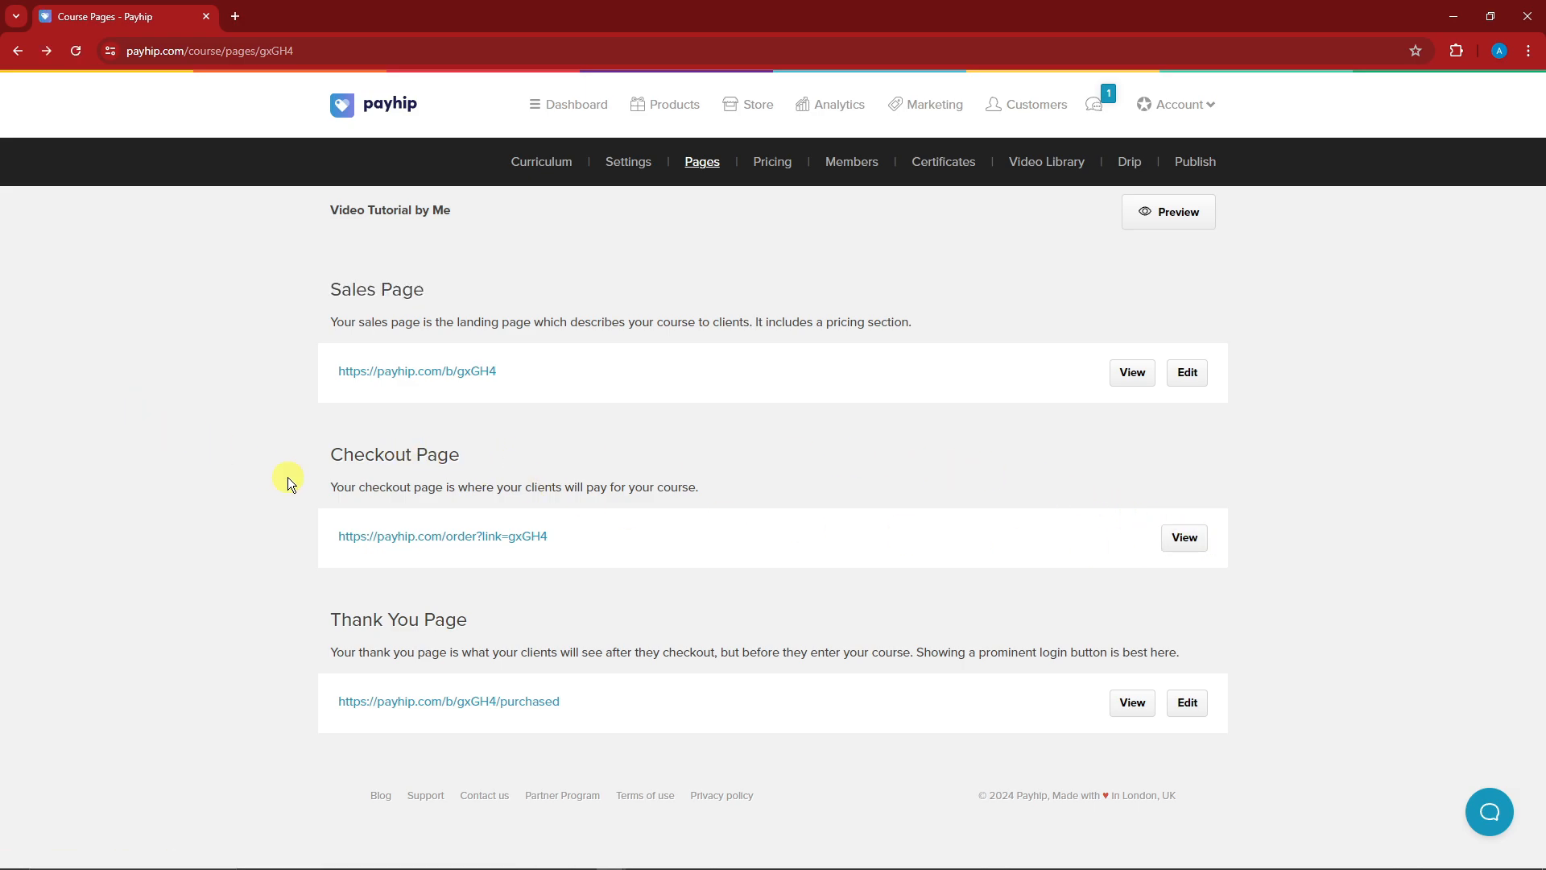
pyautogui.moveTo(337, 453); pyautogui.dragTo(476, 452)
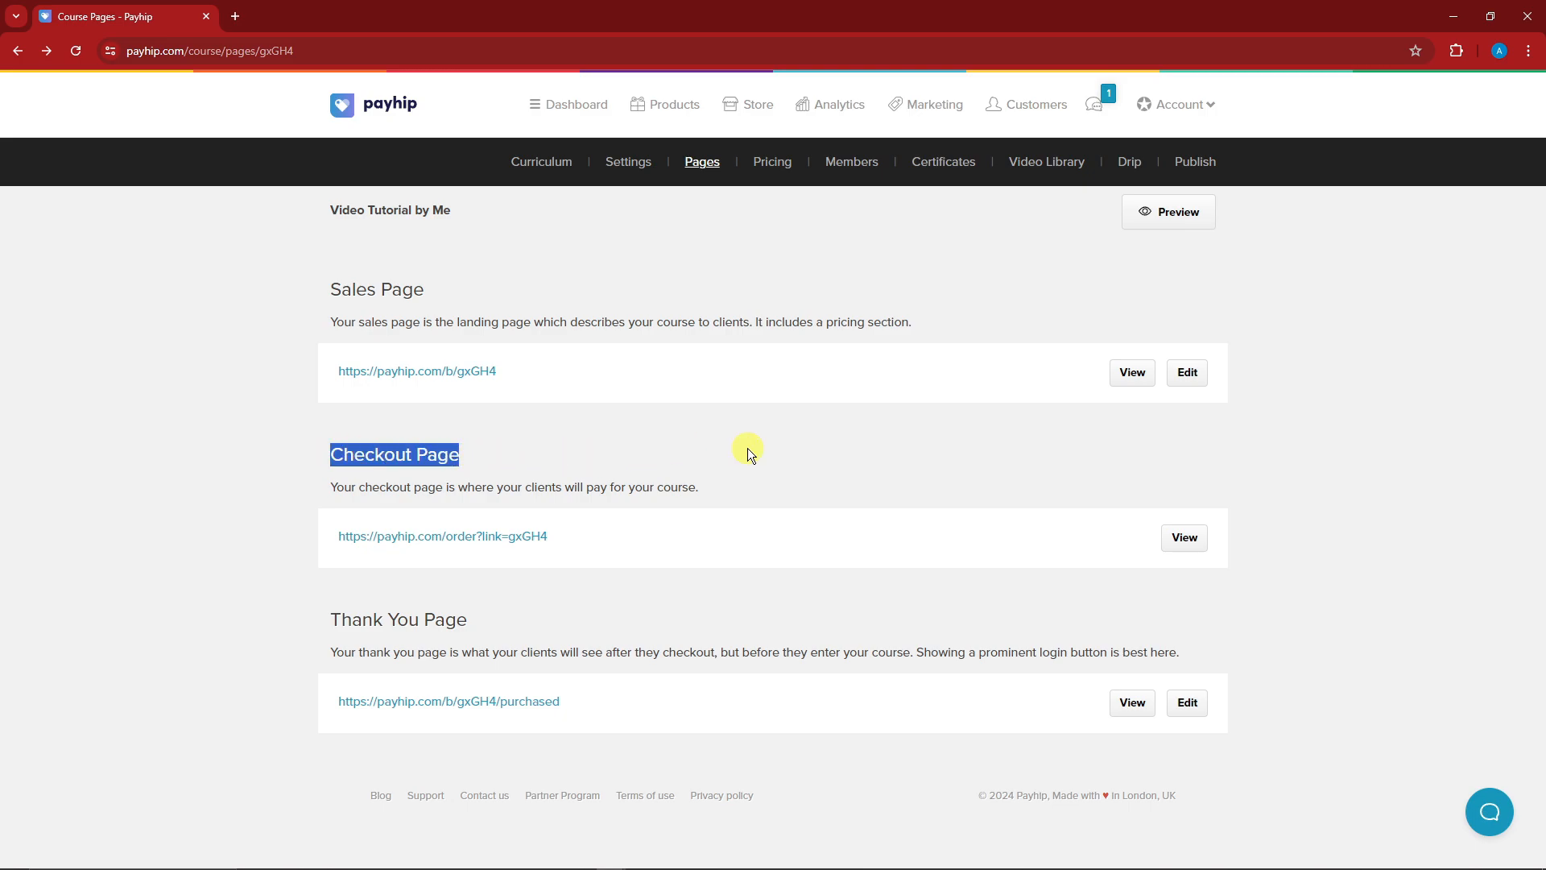
pyautogui.click(799, 455)
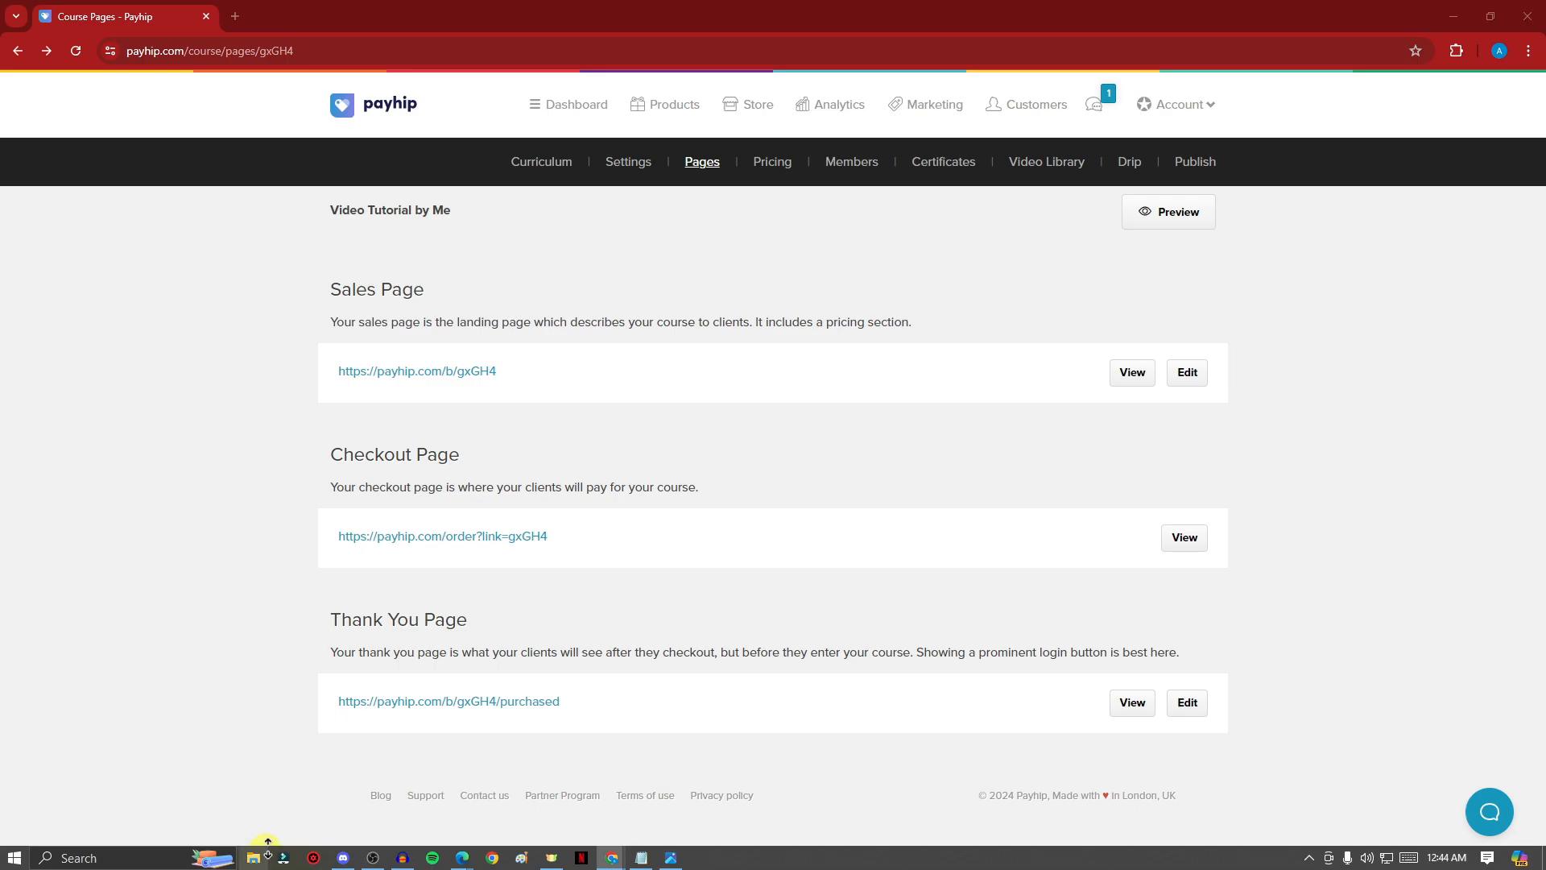
# Open the checkout example image 3.jpg from the Desktop folder in File Explorer, examine it maximized, and close the image and folder windows.
pyautogui.click(258, 856)
pyautogui.click(482, 301)
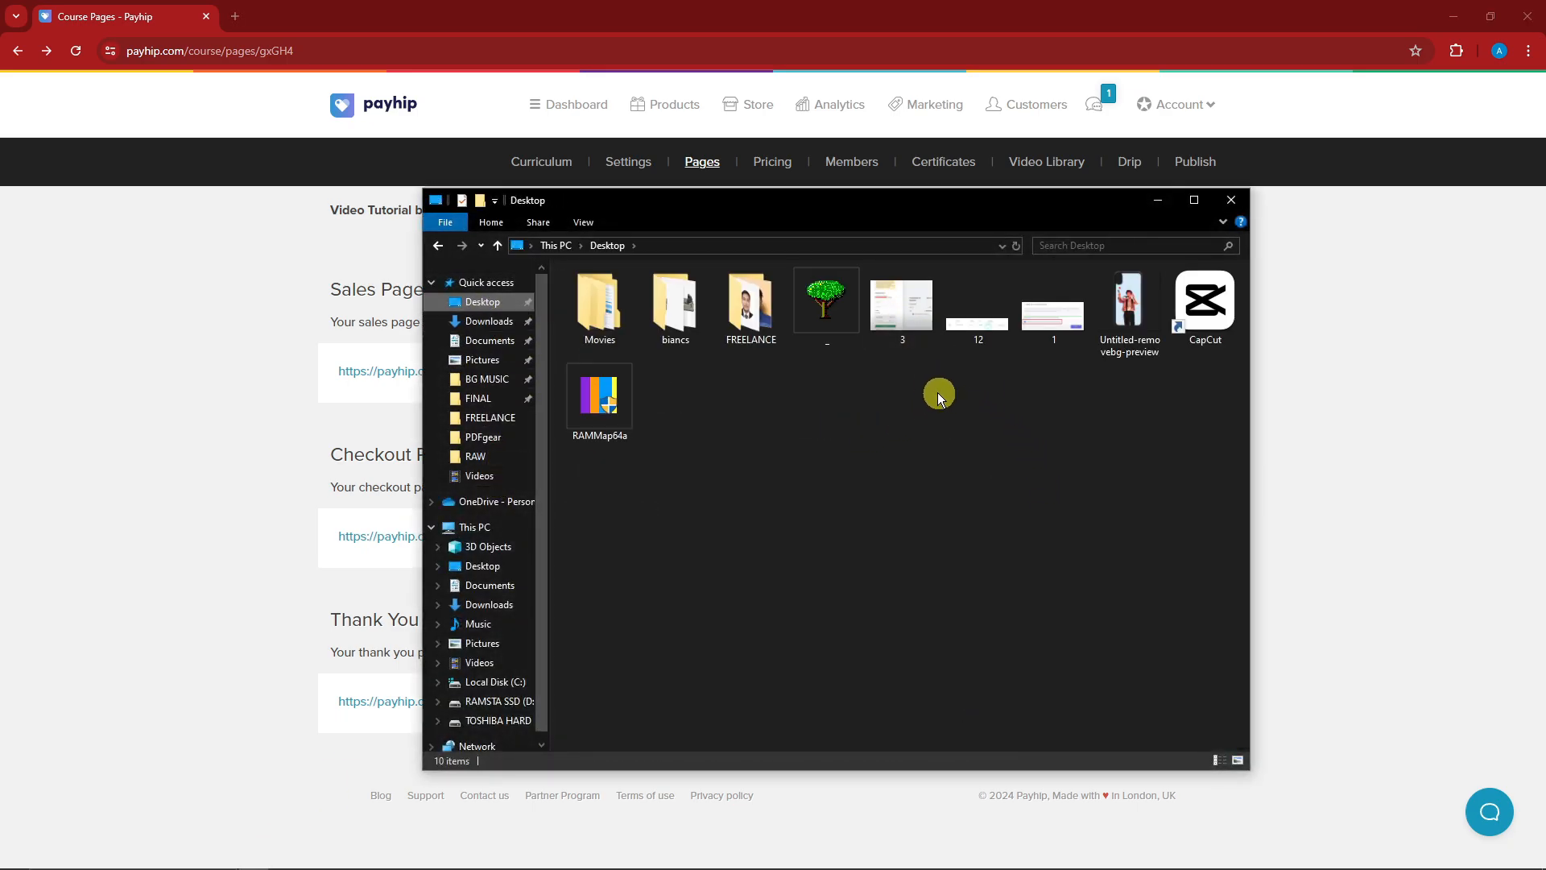
pyautogui.doubleClick(906, 309)
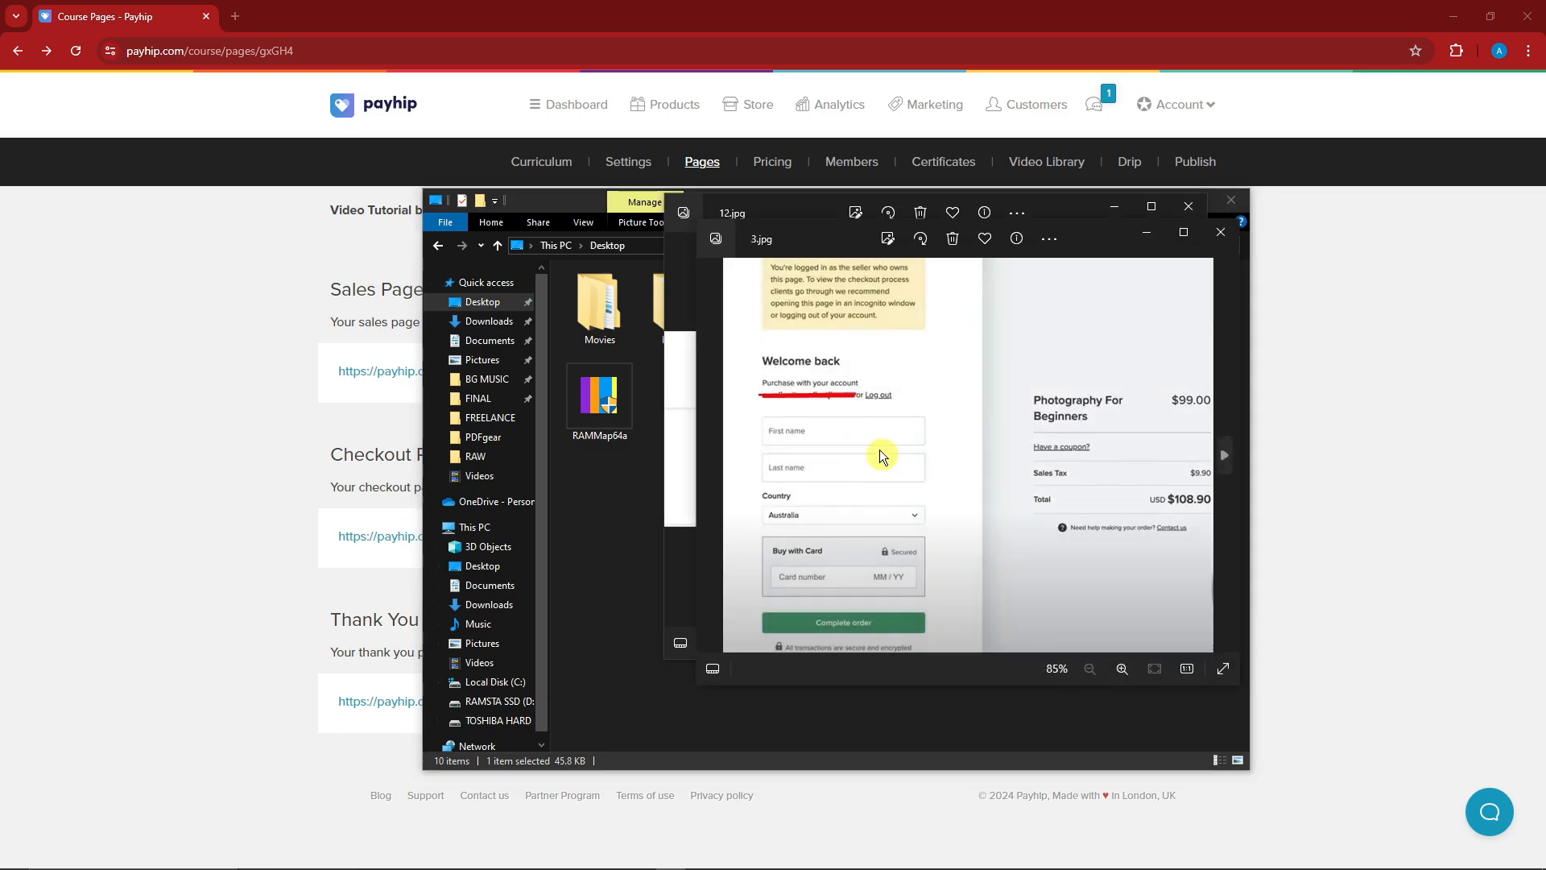
pyautogui.click(1183, 233)
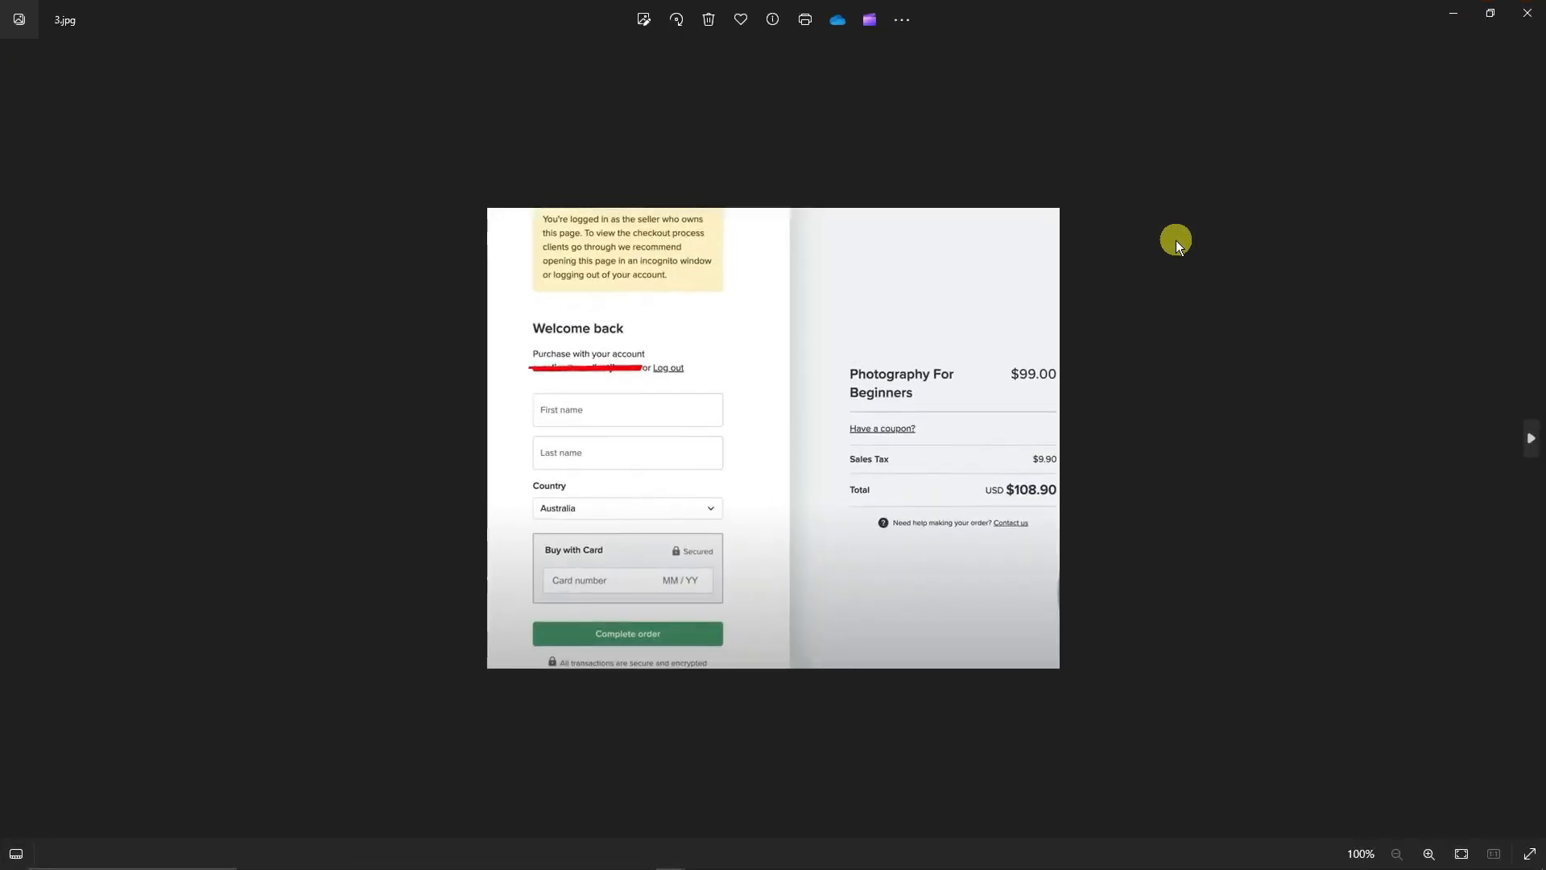
pyautogui.scroll(2, 780, 322)
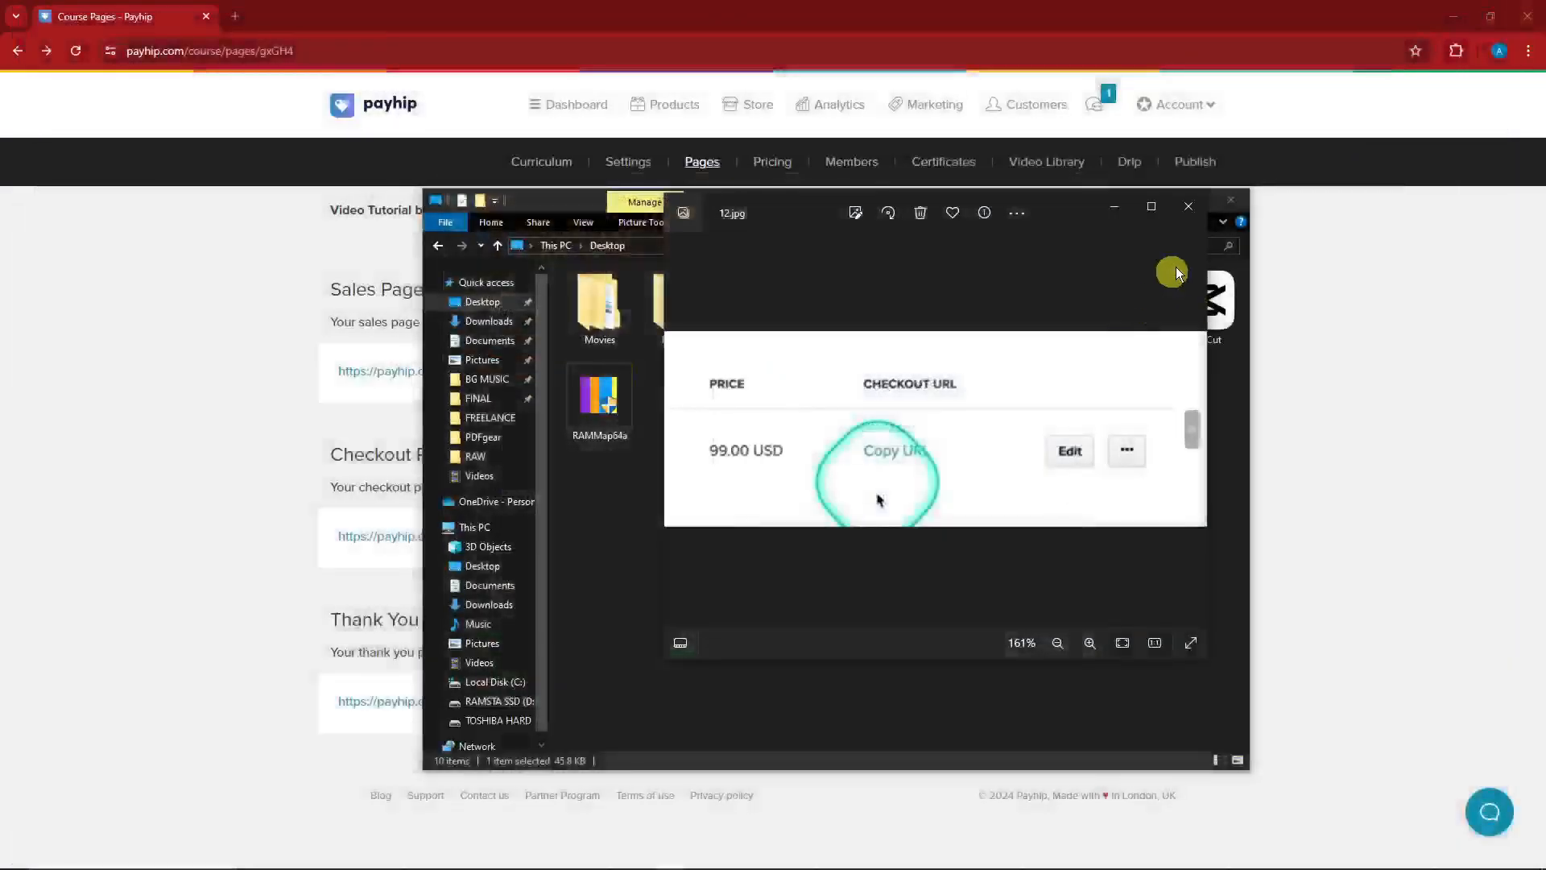
pyautogui.click(1192, 203)
pyautogui.click(1232, 201)
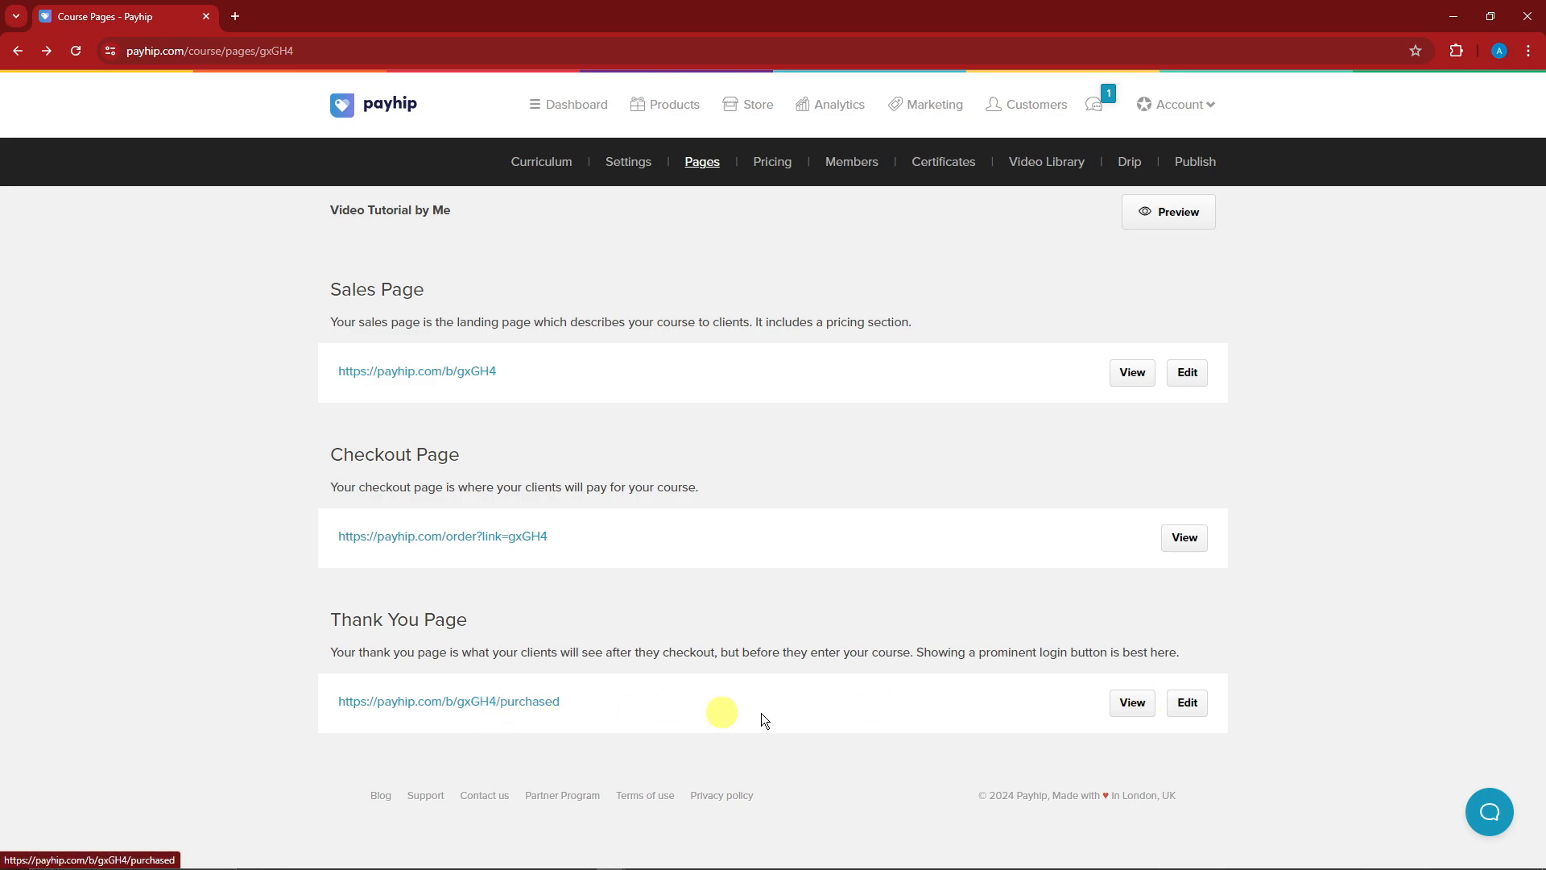
# View the course's Thank You page, read its message and return to the pages overview.
pyautogui.click(1129, 701)
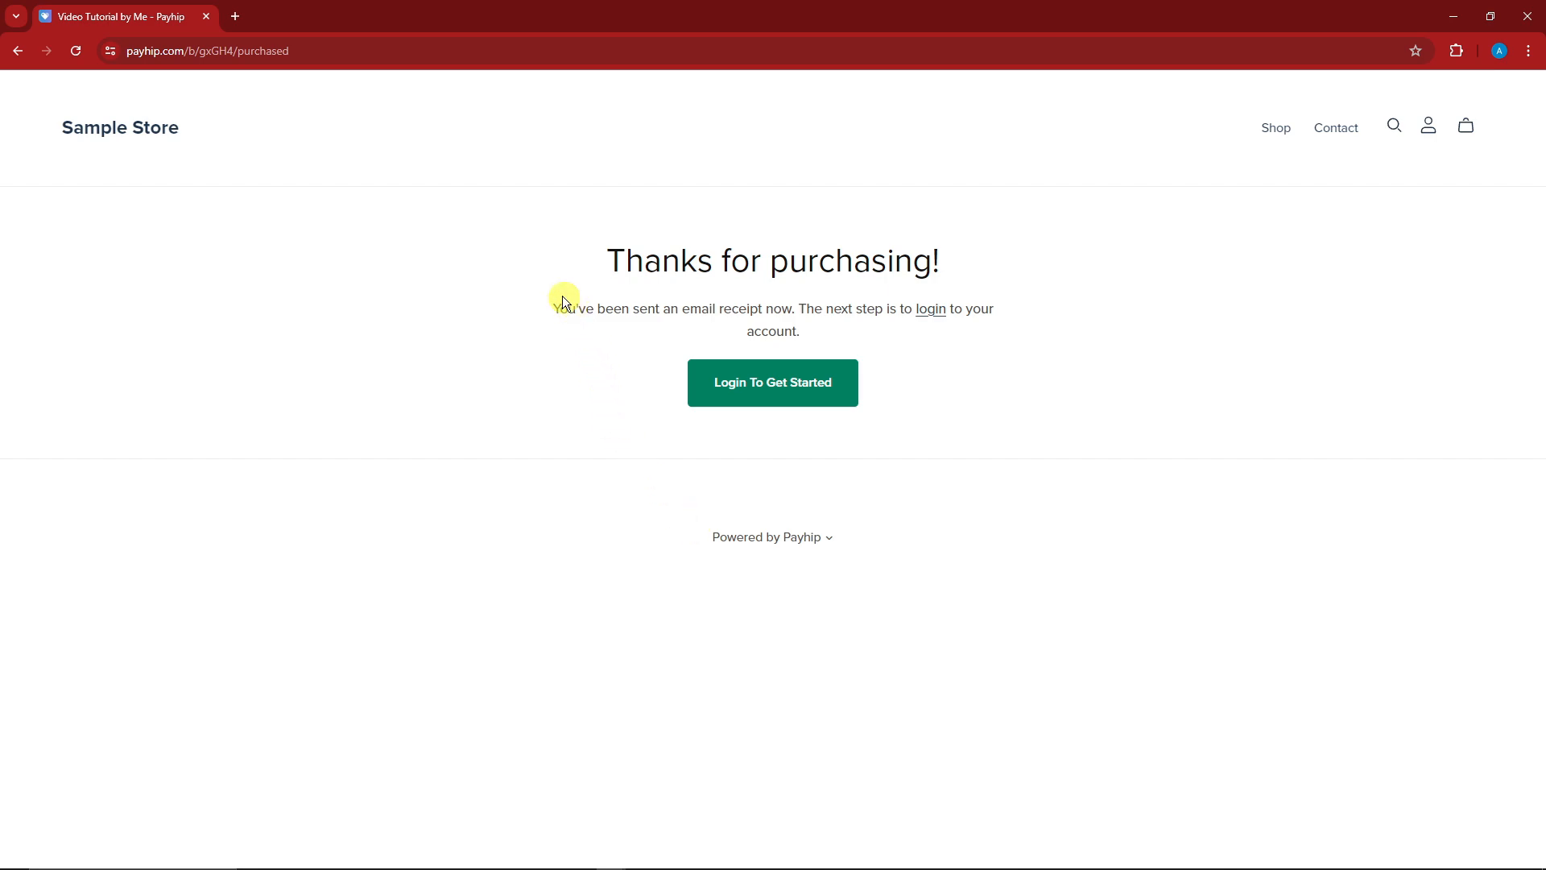
pyautogui.moveTo(602, 309); pyautogui.dragTo(809, 309)
pyautogui.click(880, 327)
pyautogui.hotkey('alt', 'Left')
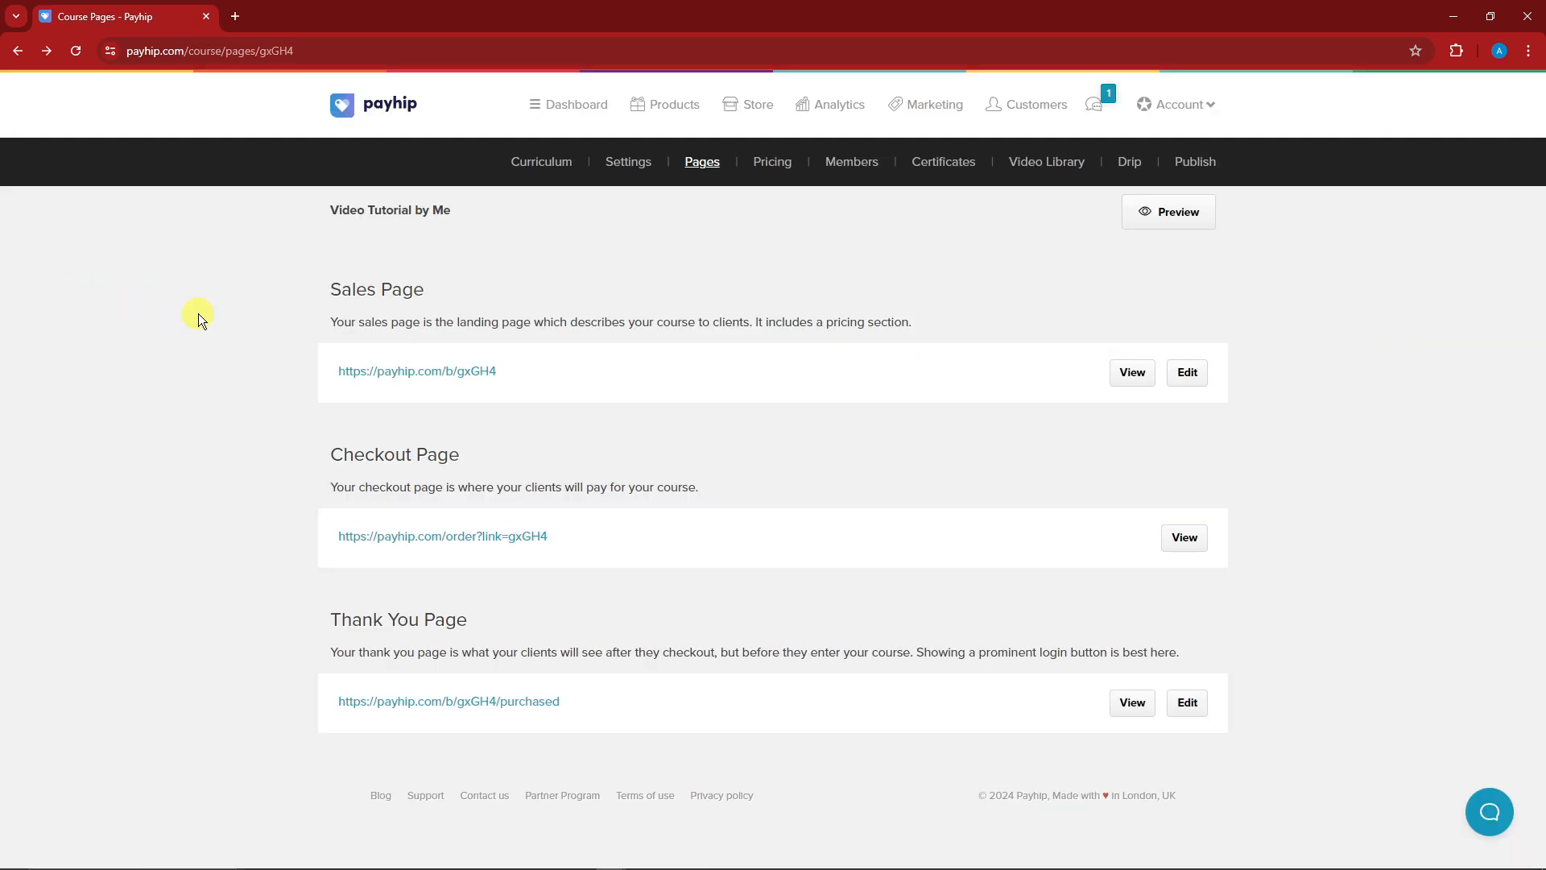
# Review the course members list, the submitted quiz results and the submitted surveys.
pyautogui.click(877, 177)
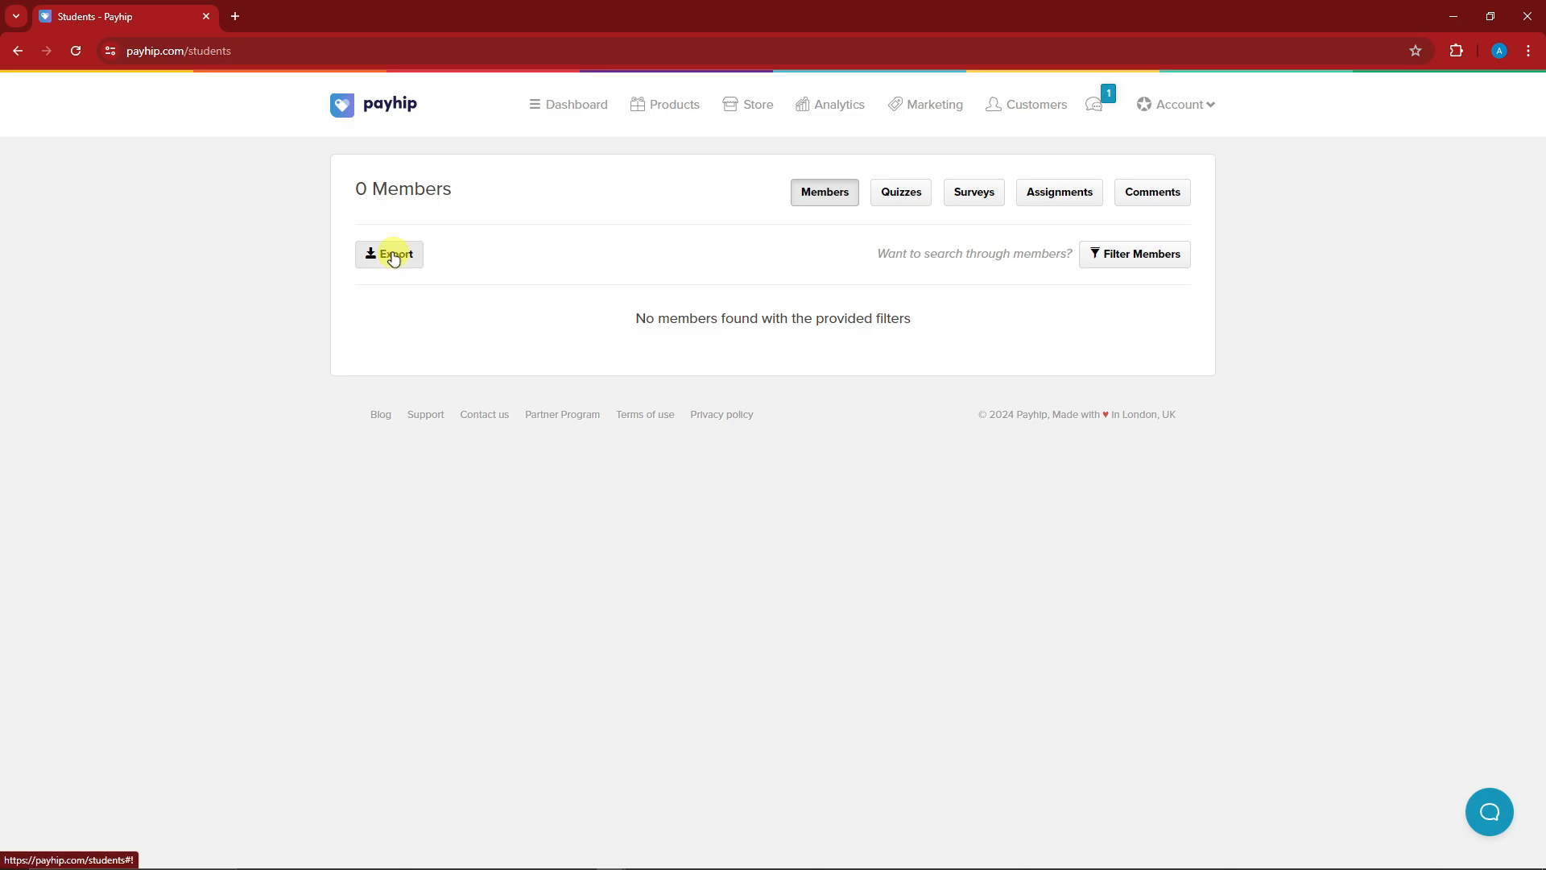
pyautogui.click(903, 195)
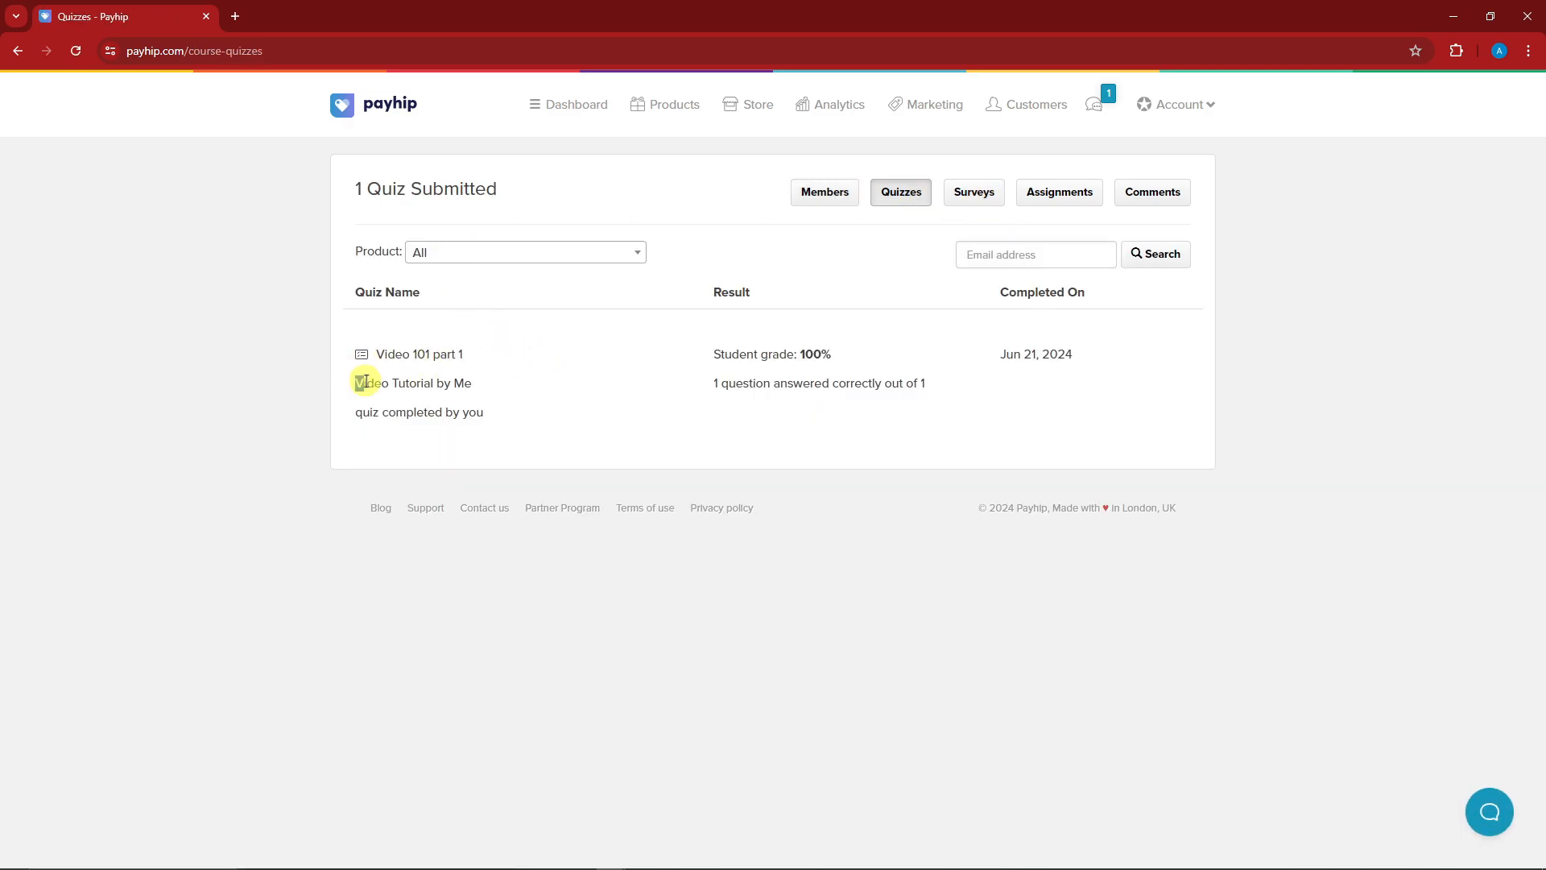
pyautogui.moveTo(364, 381); pyautogui.dragTo(519, 422)
pyautogui.click(1000, 408)
pyautogui.click(975, 194)
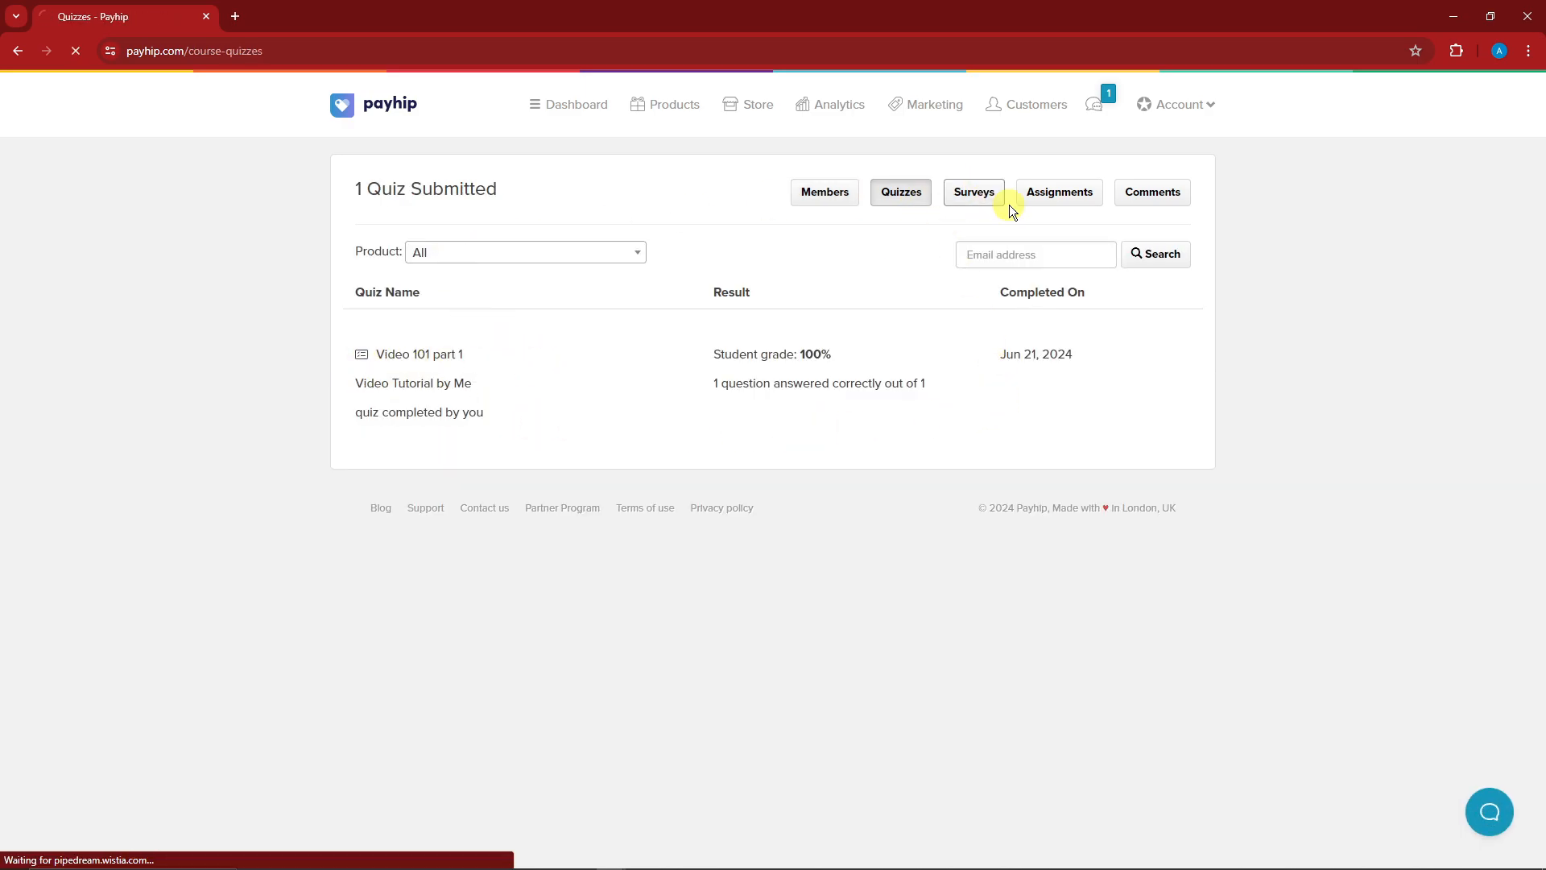
pyautogui.moveTo(960, 322); pyautogui.dragTo(1021, 319)
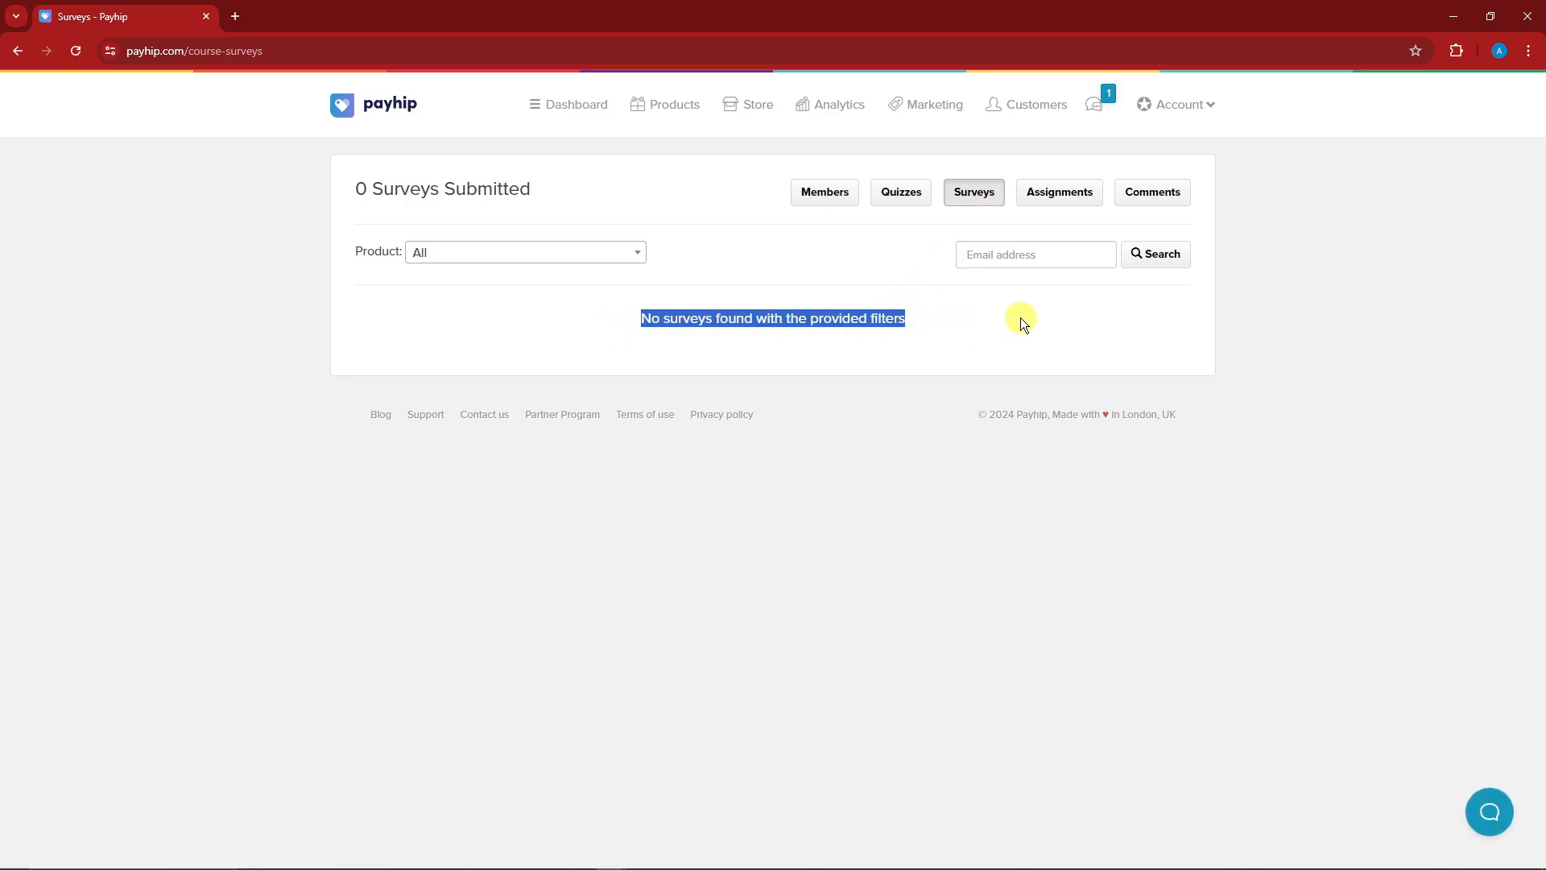
# View the course assignments page, examine the member enrollment example image 5.jpg, close it and return to the course pages overview.
pyautogui.click(1079, 199)
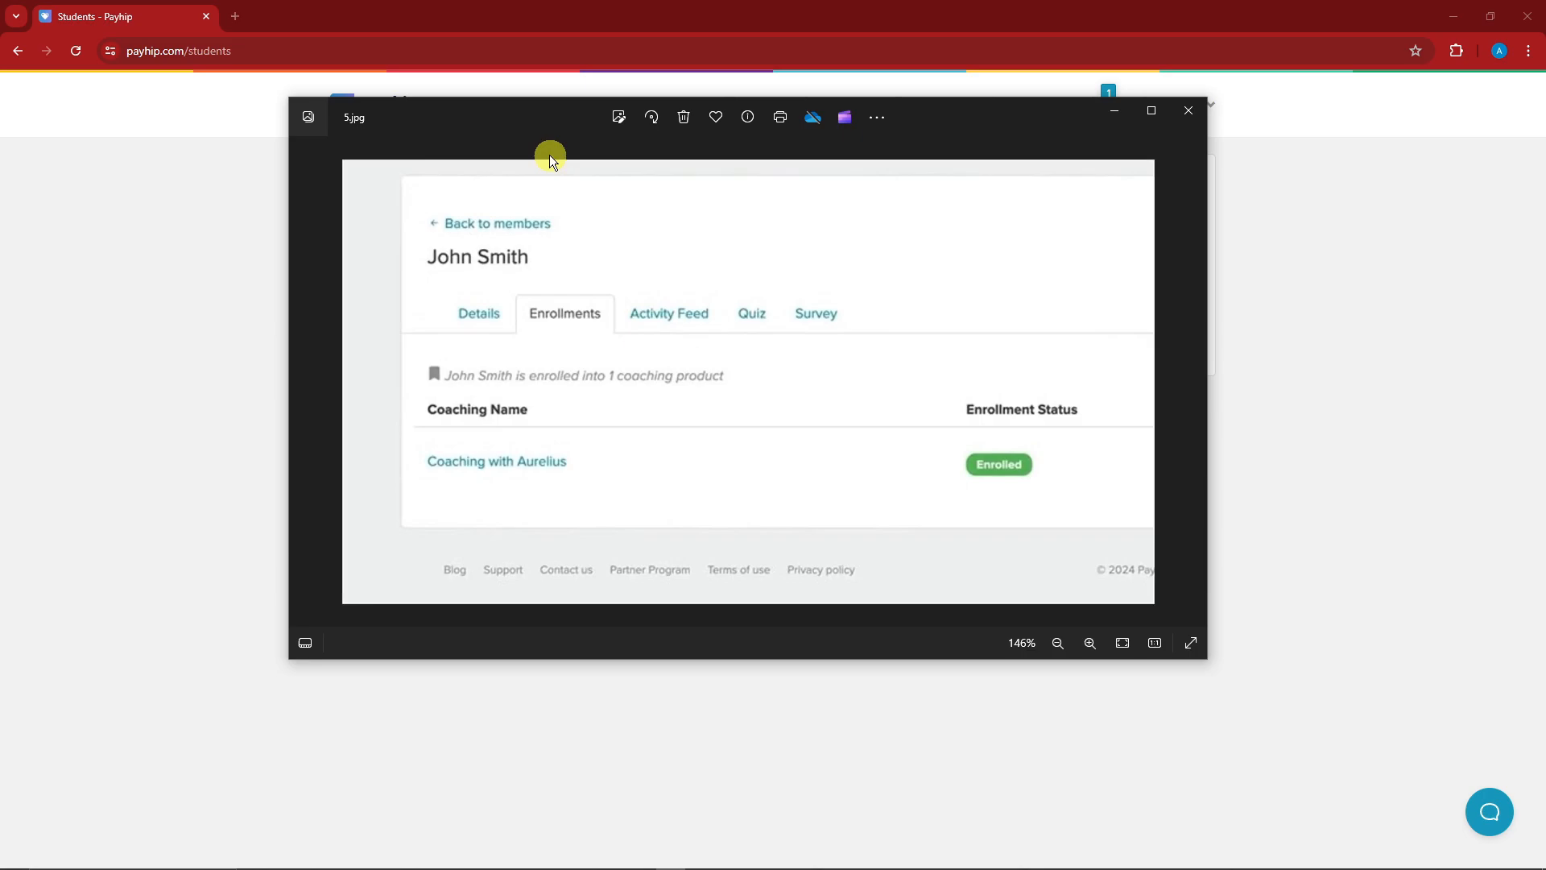
pyautogui.moveTo(552, 155); pyautogui.dragTo(769, 197)
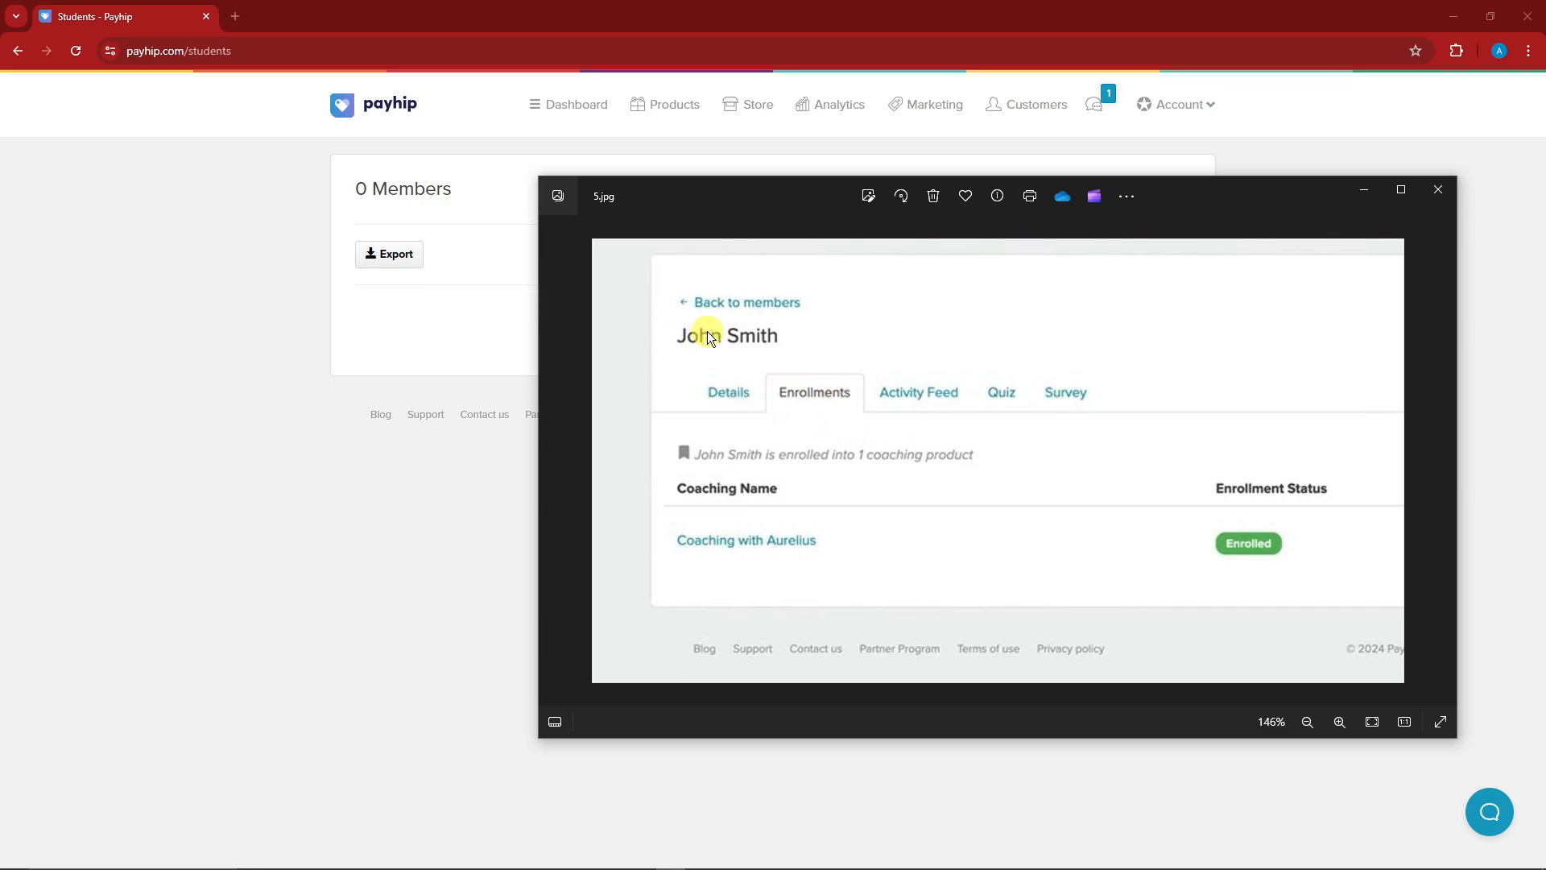
pyautogui.click(1441, 192)
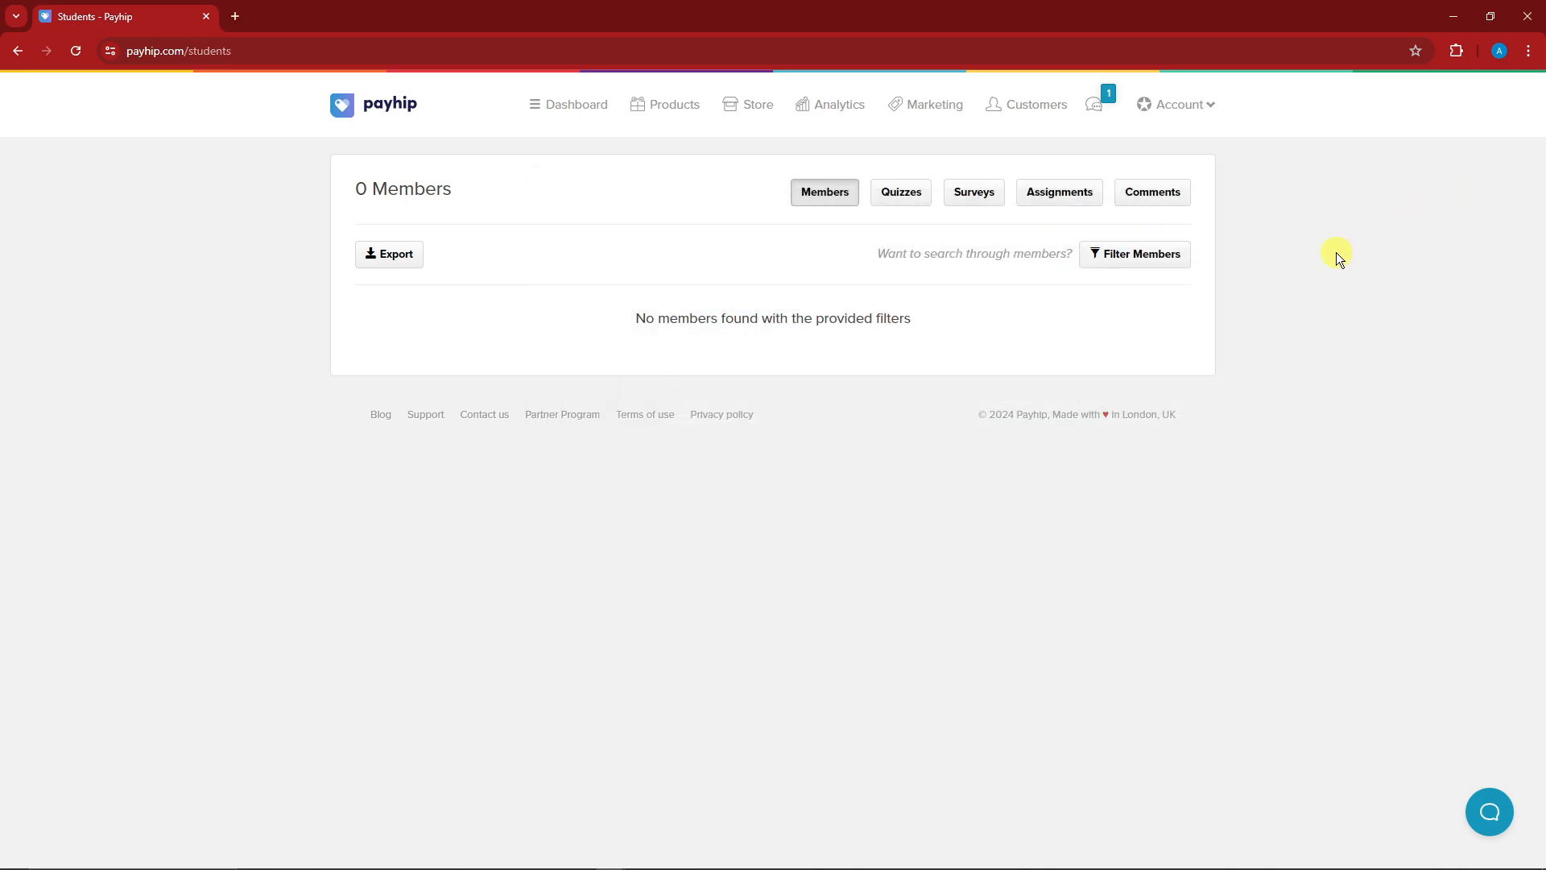
pyautogui.hotkey('alt', 'Left')
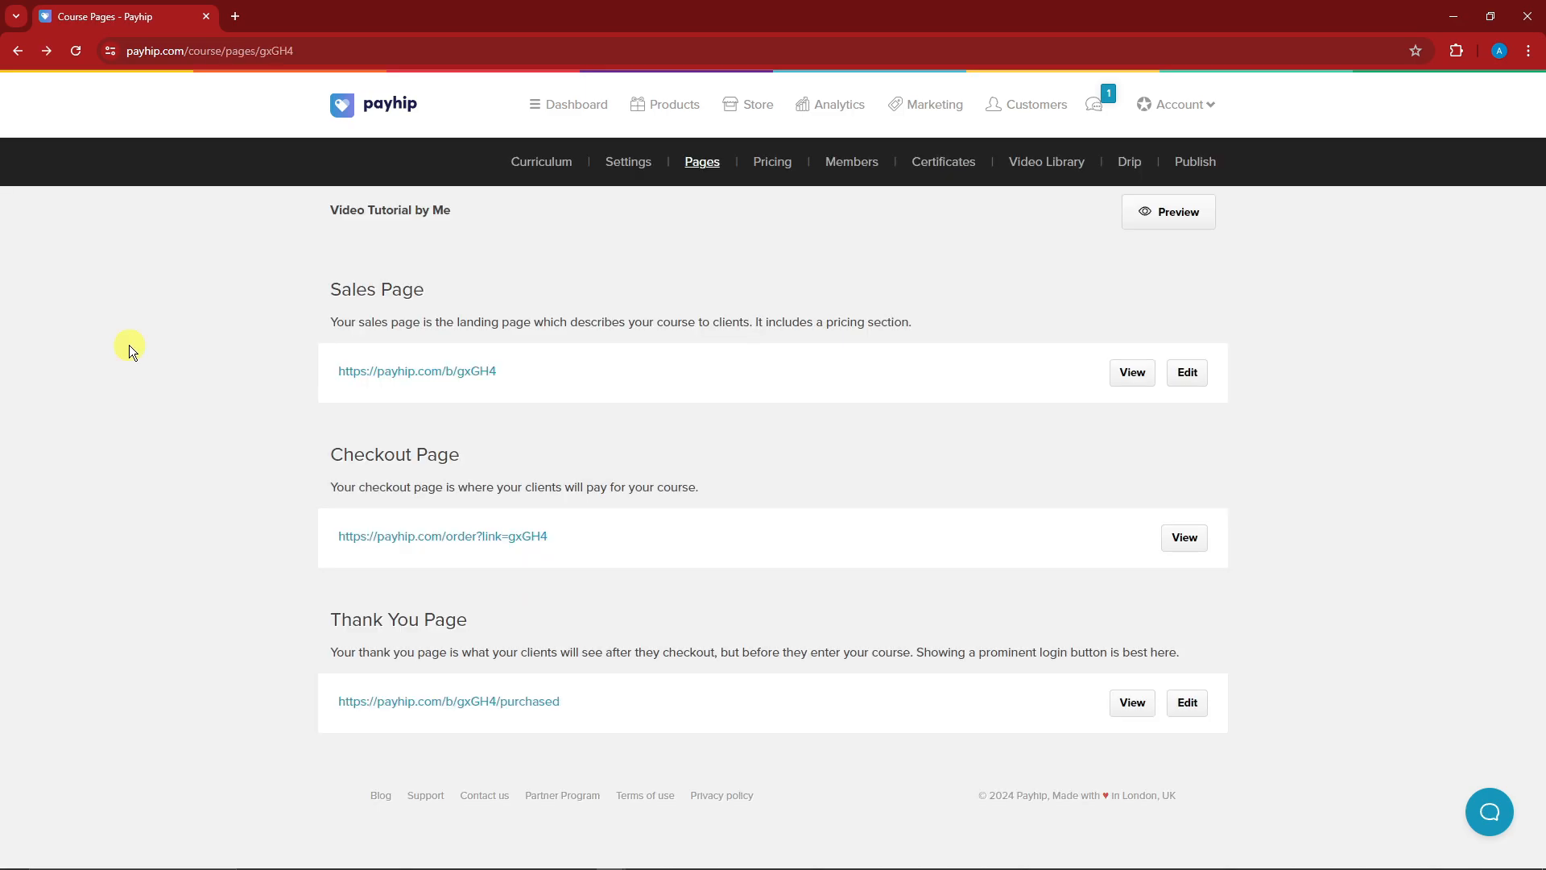
# Start adding the course's first completion certificate and look through the available certificate themes.
pyautogui.click(945, 167)
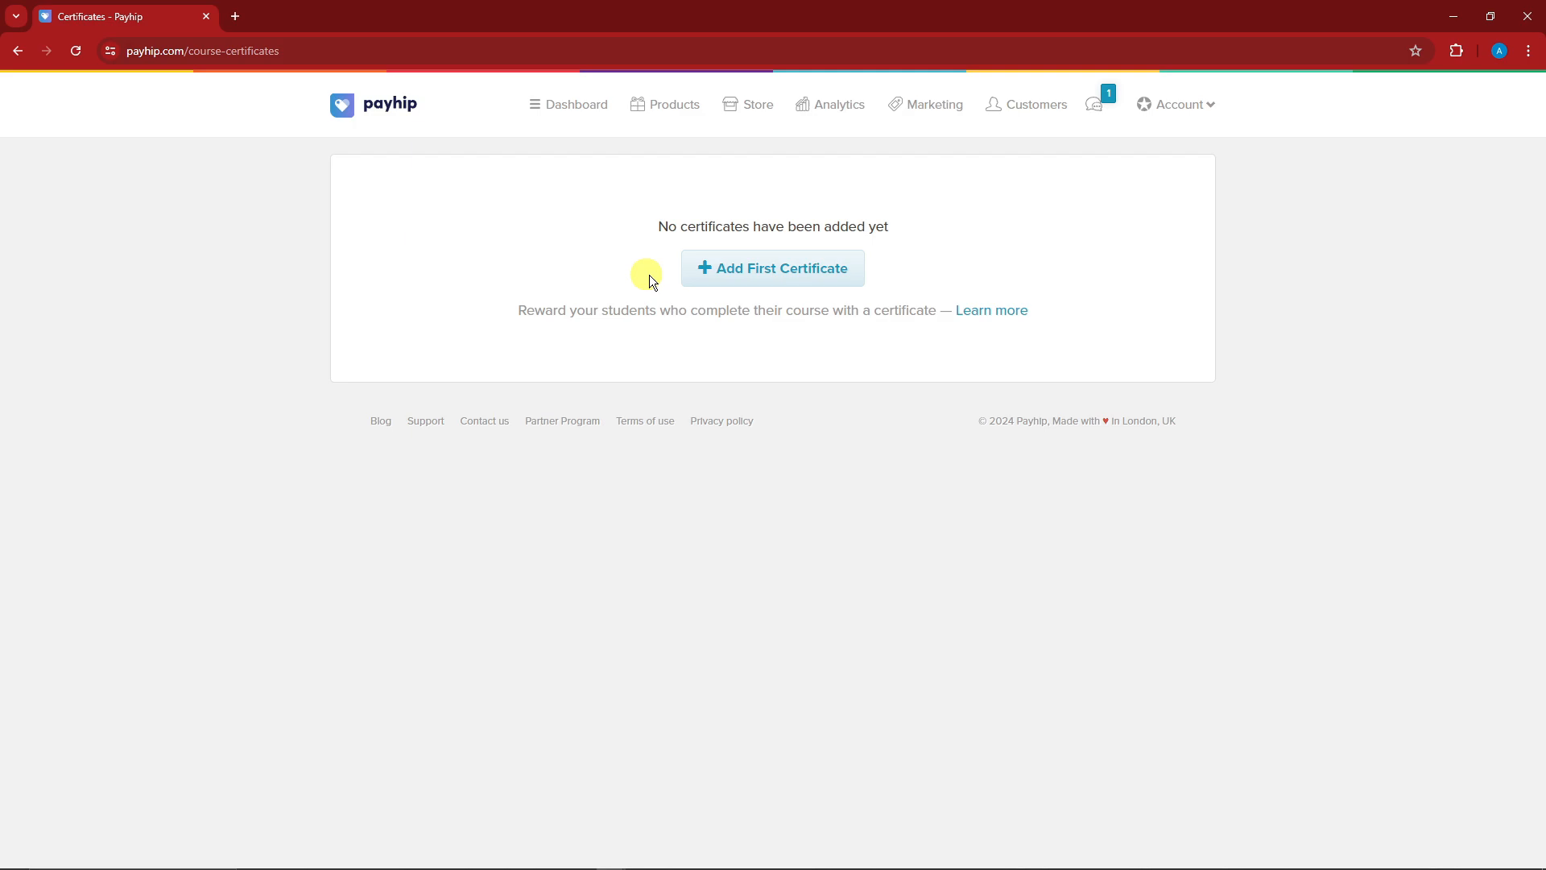
pyautogui.click(749, 271)
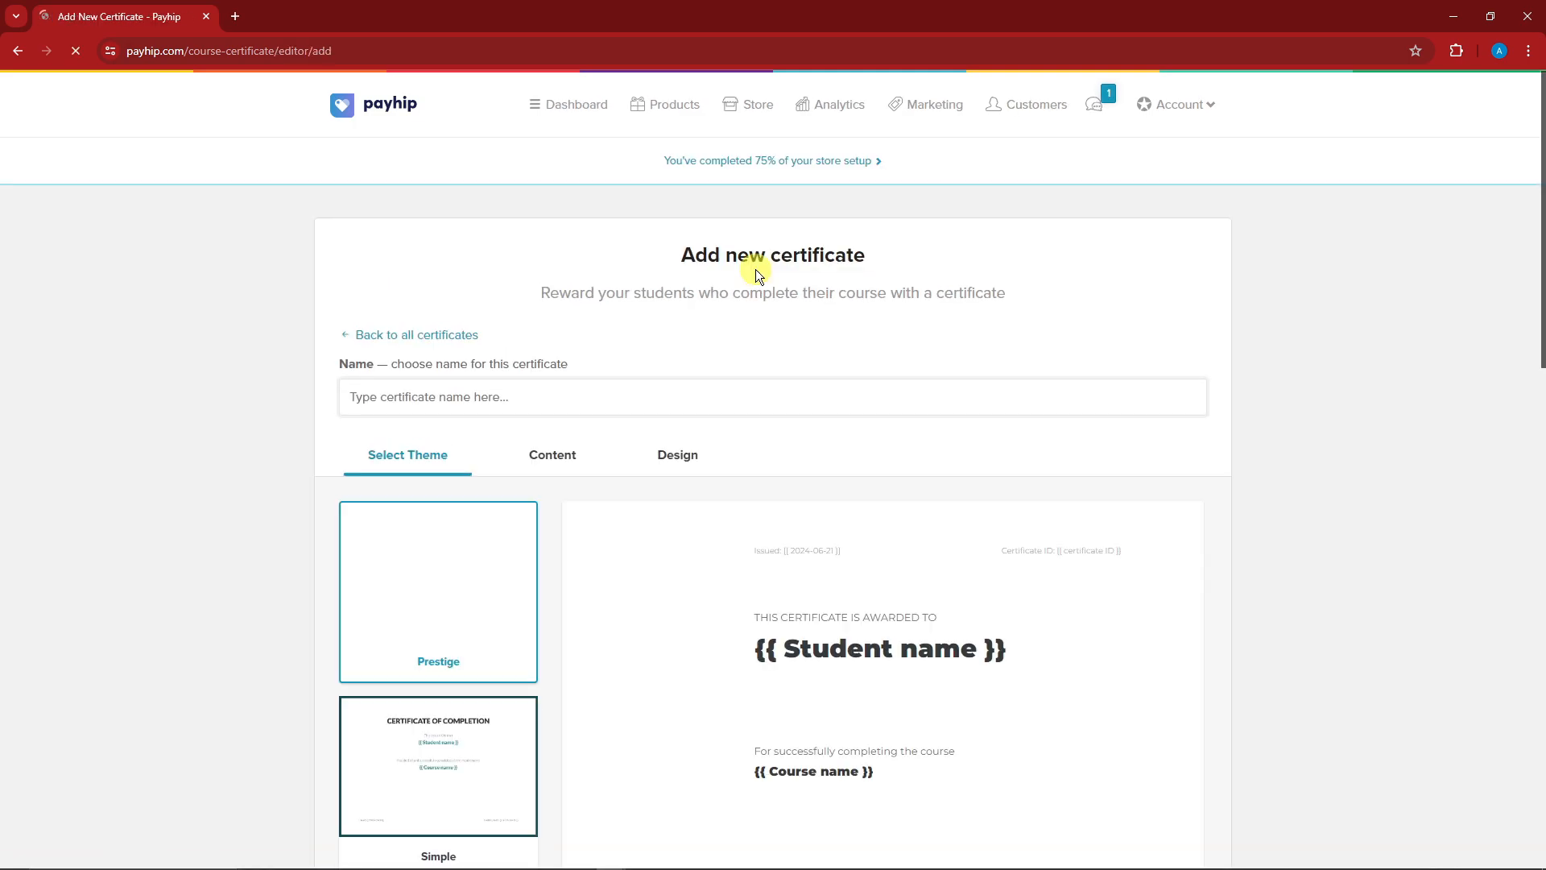
pyautogui.scroll(-3, 533, 393)
pyautogui.scroll(3, 508, 383)
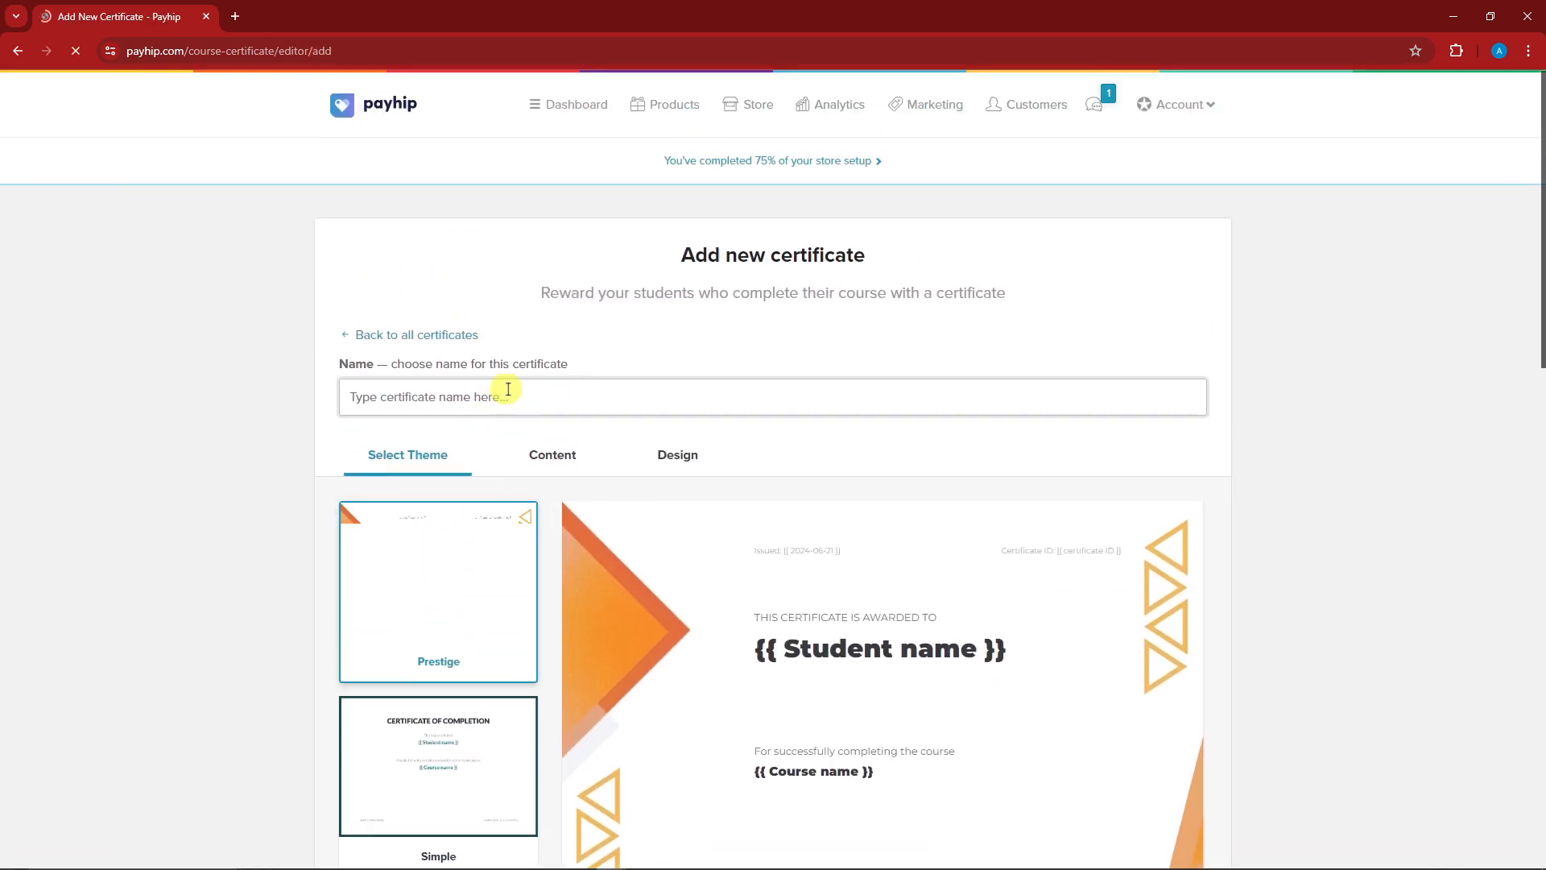
pyautogui.scroll(-2, 873, 509)
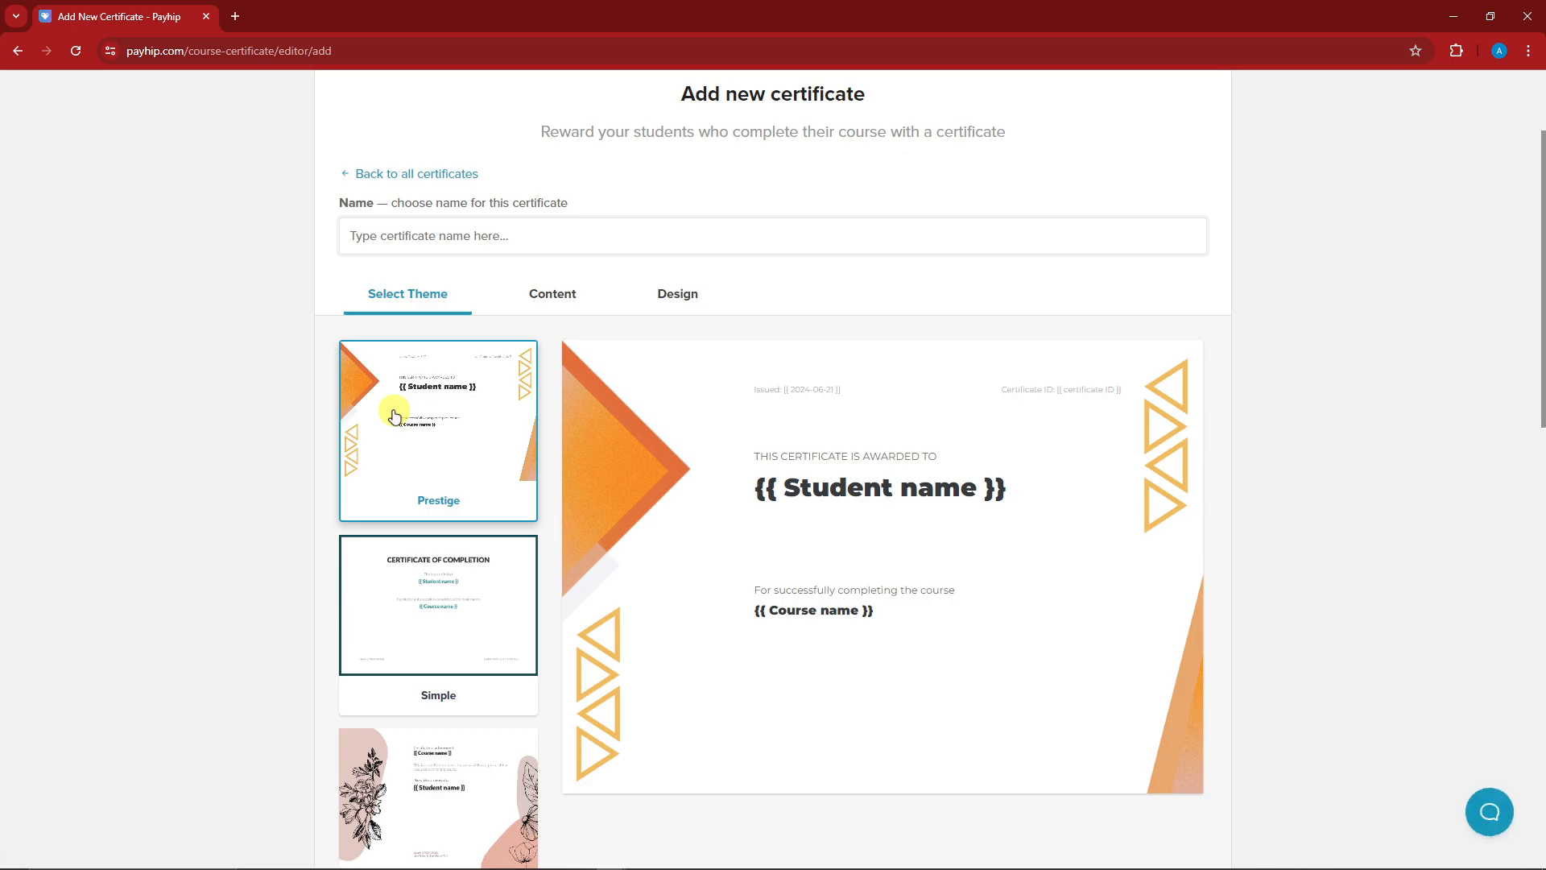
pyautogui.scroll(-1, 671, 491)
pyautogui.scroll(-10, 953, 577)
pyautogui.scroll(5, 883, 536)
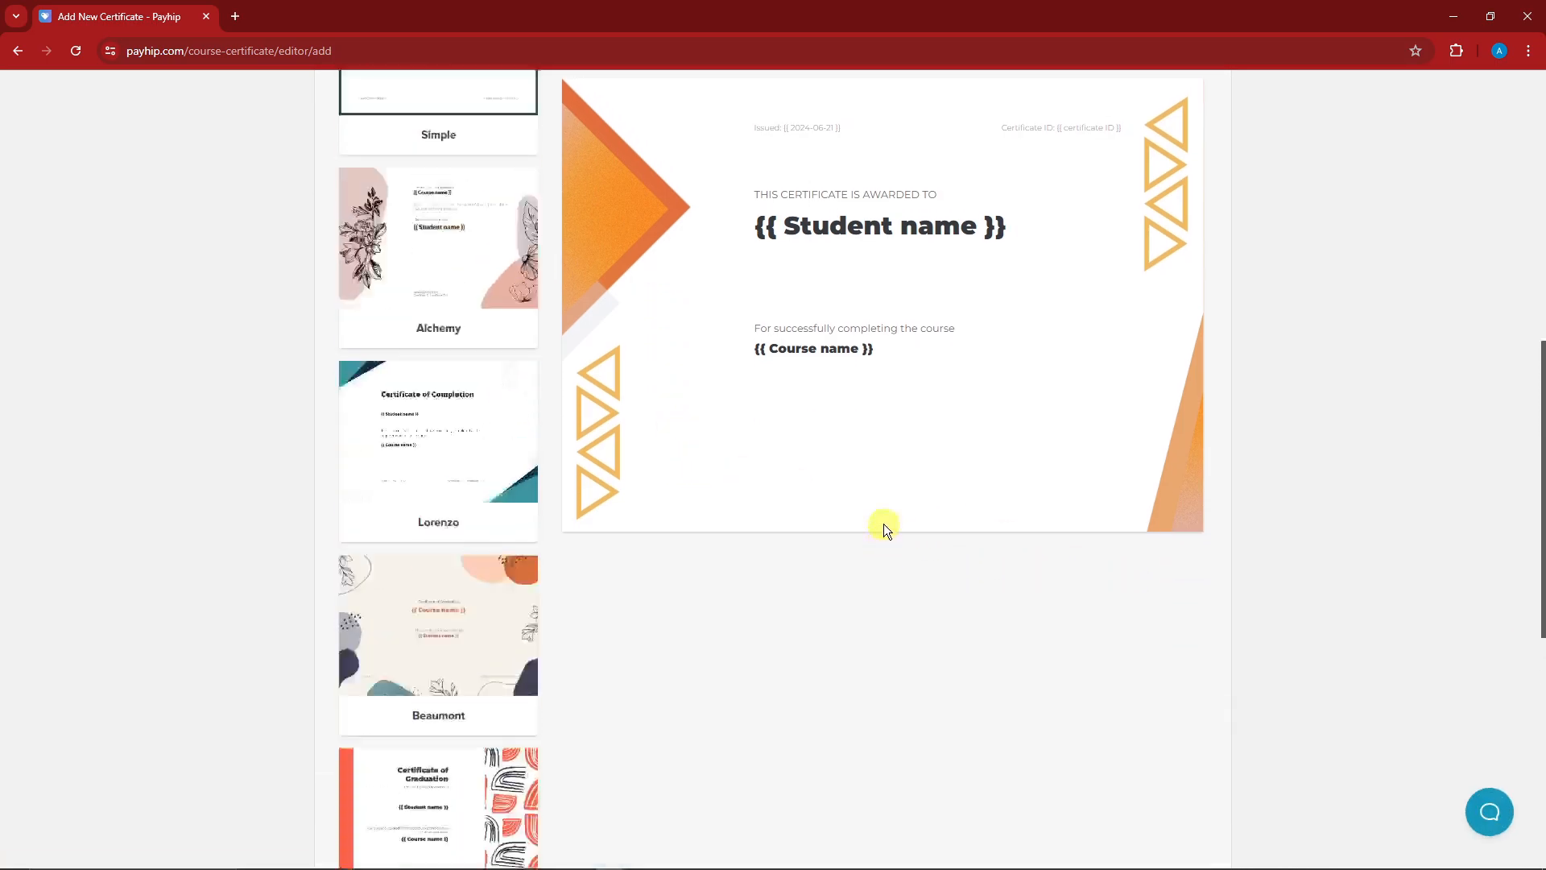
pyautogui.scroll(-2, 883, 525)
pyautogui.scroll(-6, 883, 524)
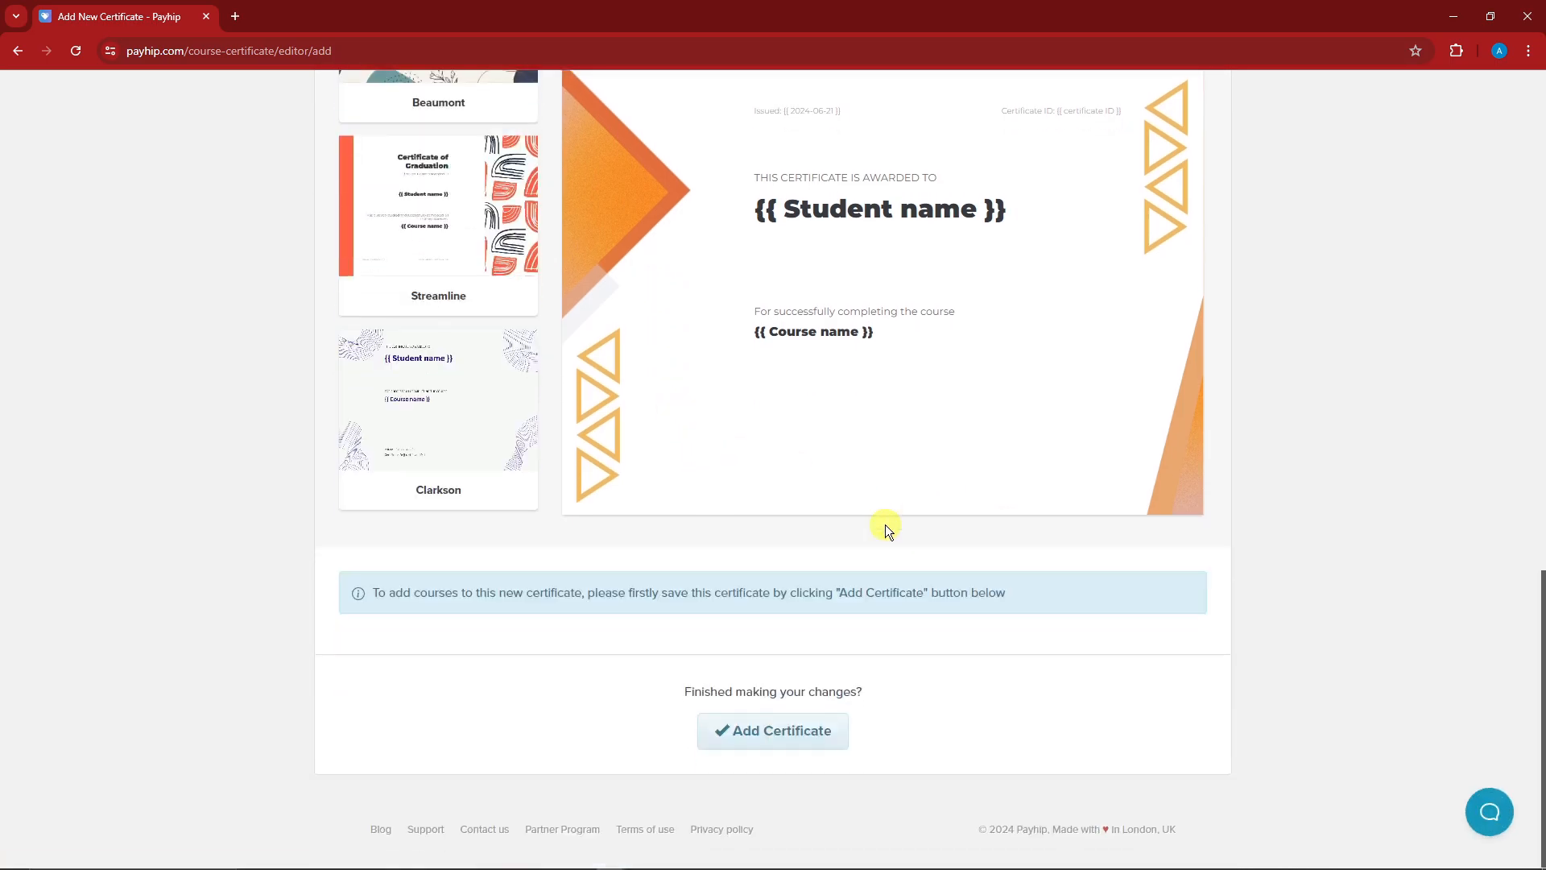
# Try to save the certificate unnamed, dismiss the notice and name the certificate "Sample cert".
pyautogui.click(817, 729)
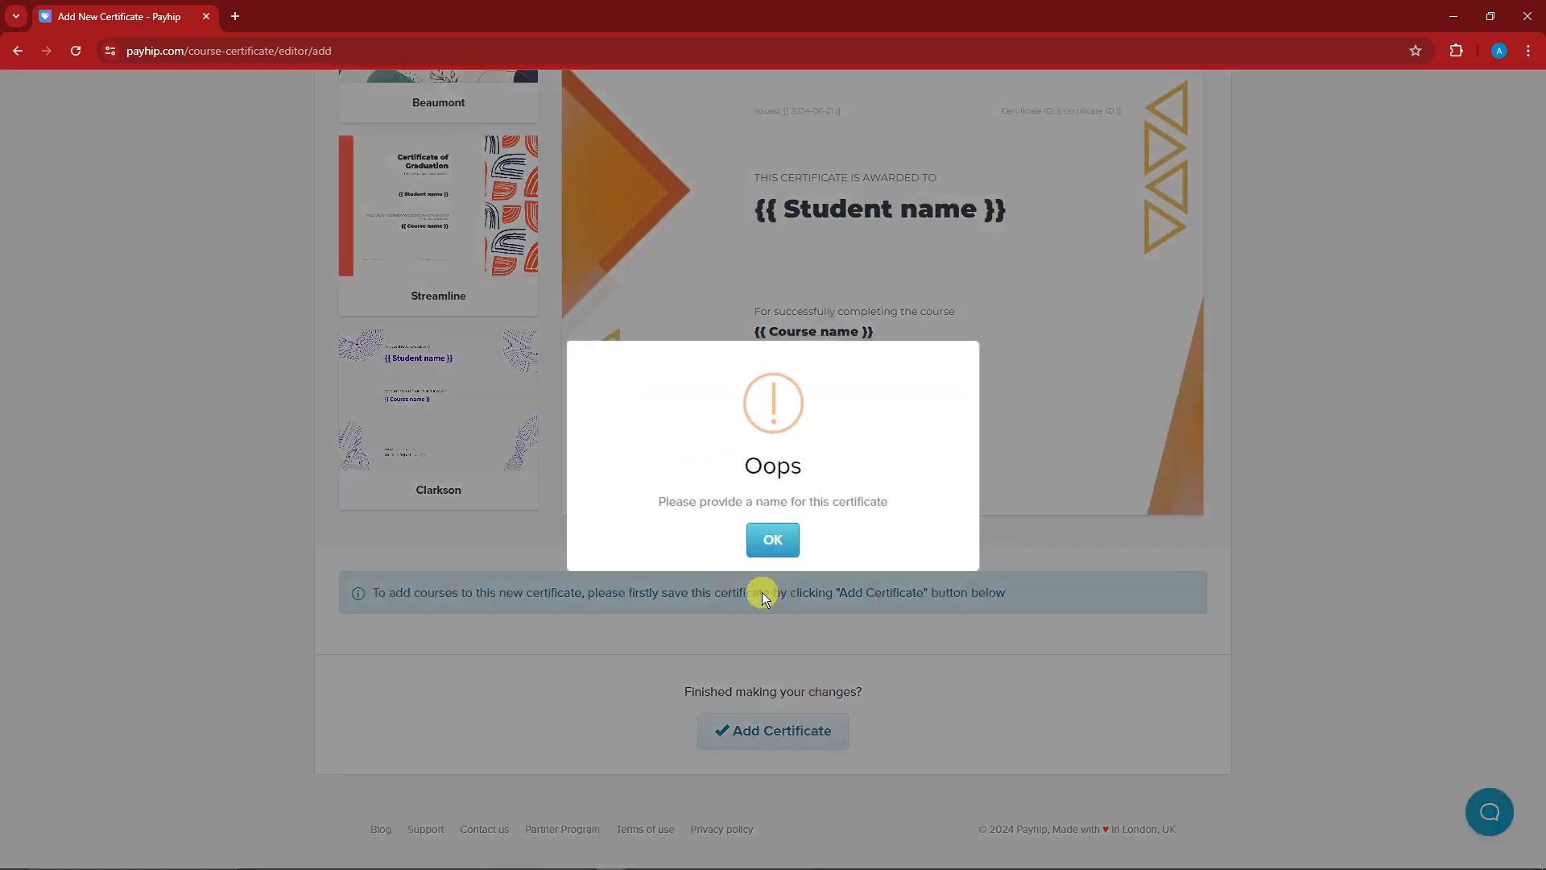
pyautogui.click(773, 545)
pyautogui.scroll(15, 541, 529)
pyautogui.click(444, 398)
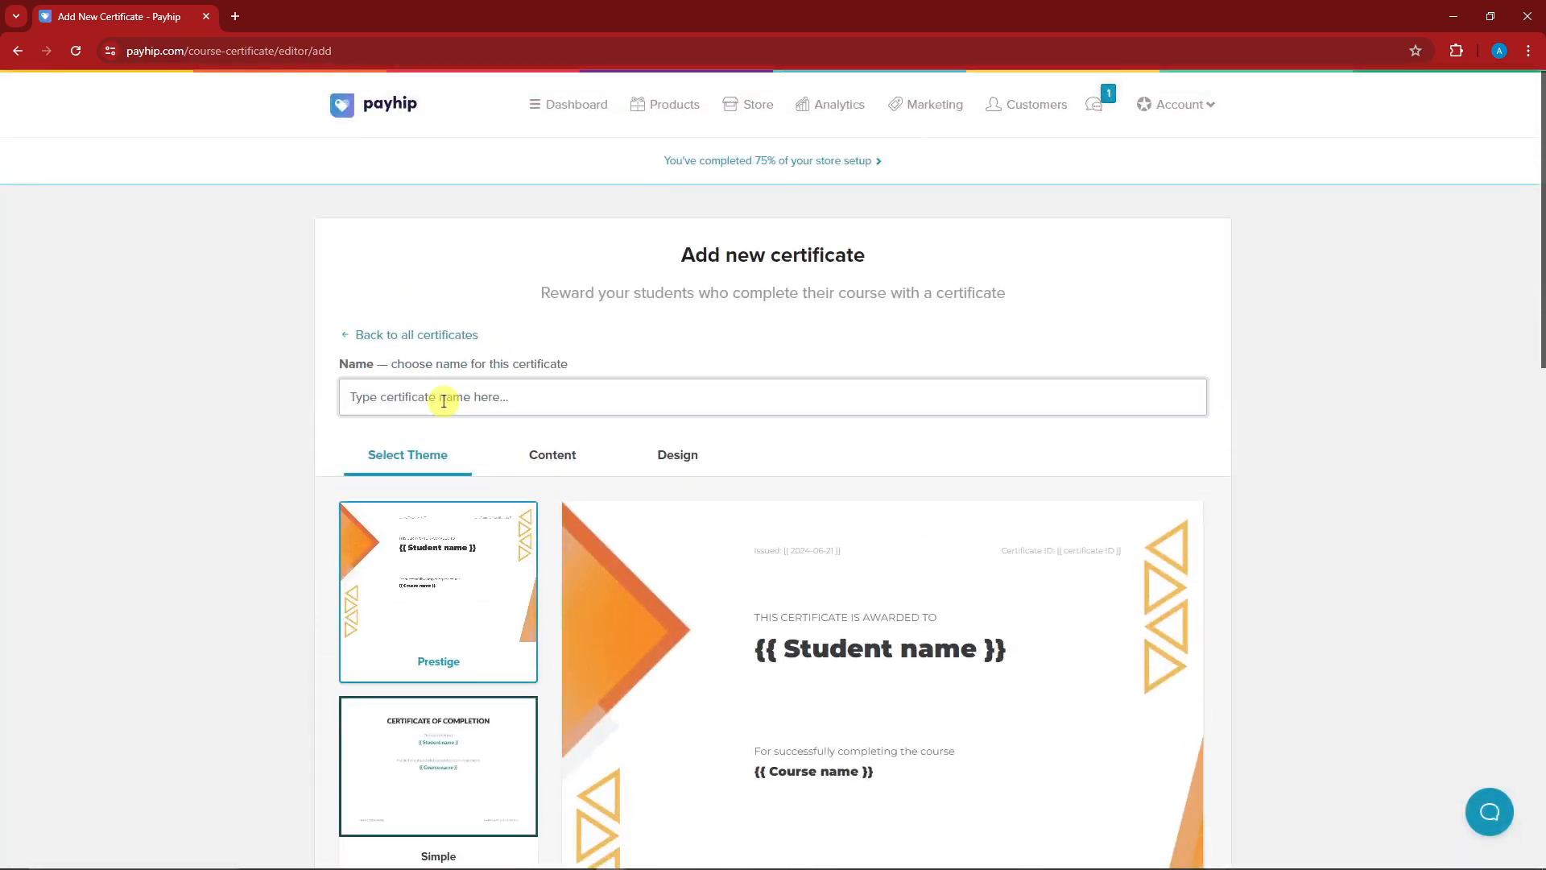
pyautogui.click(444, 398)
pyautogui.write('Sample cert')
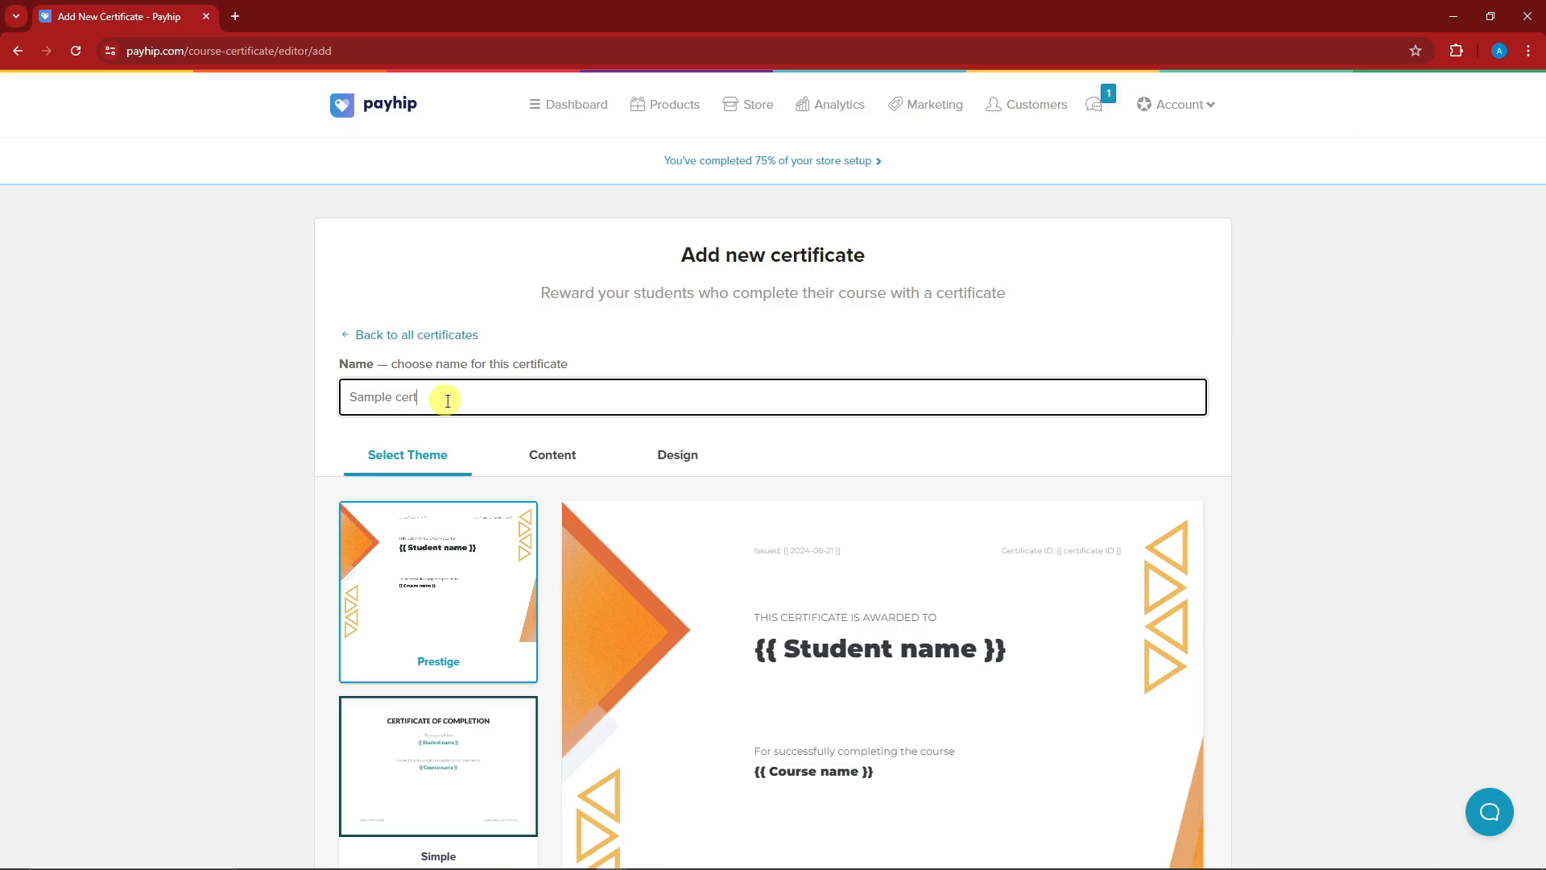
# Look over the certificate's theme, content and design options and enter a first name as the text below the student name.
pyautogui.scroll(-5, 673, 438)
pyautogui.scroll(5, 693, 438)
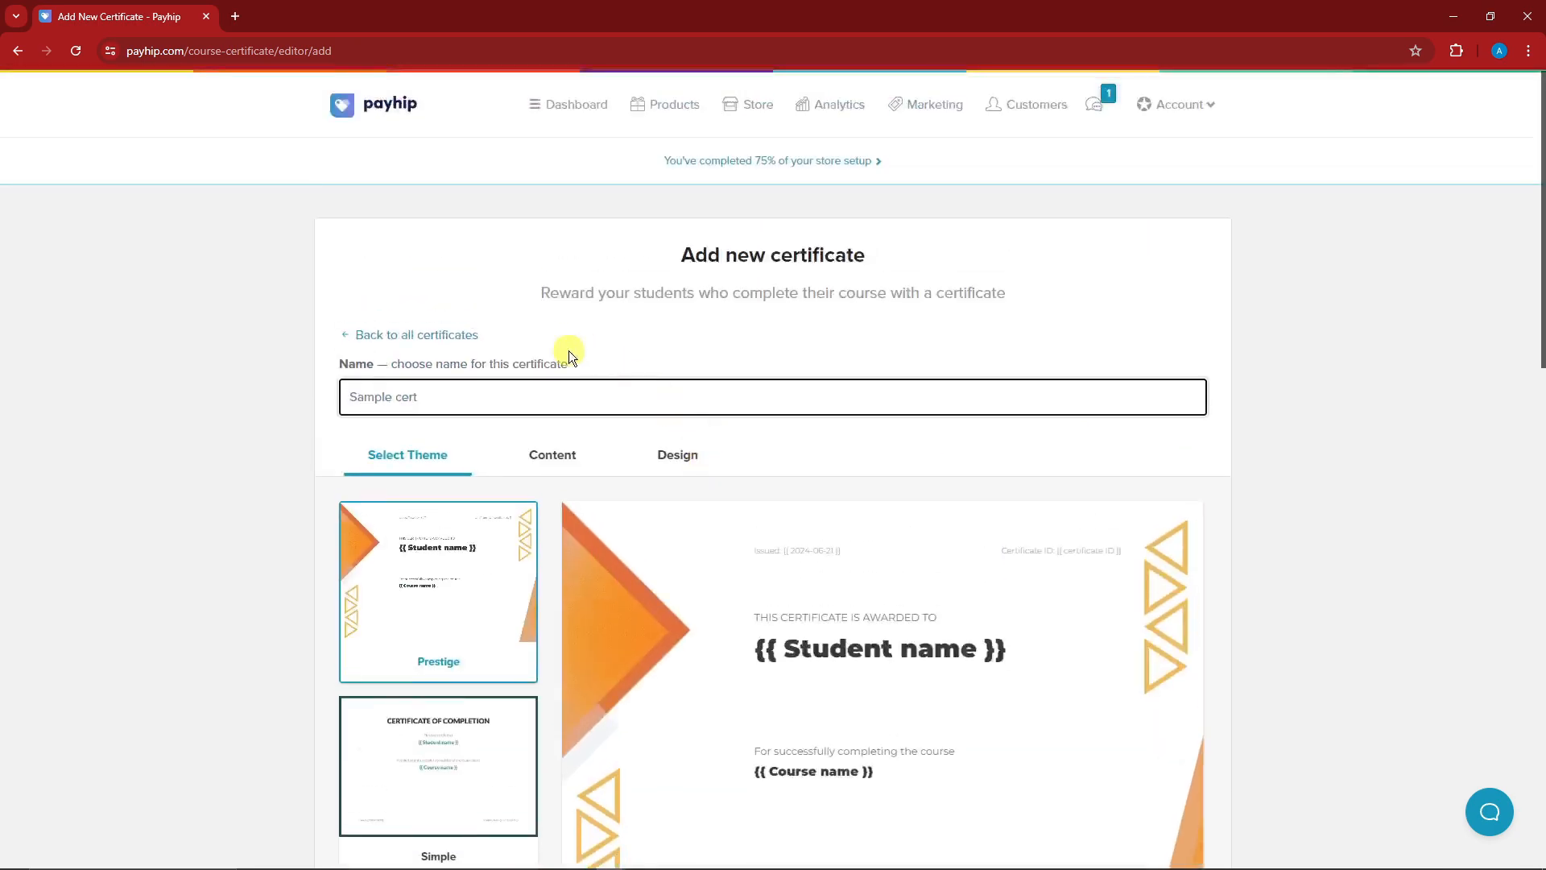
pyautogui.click(592, 453)
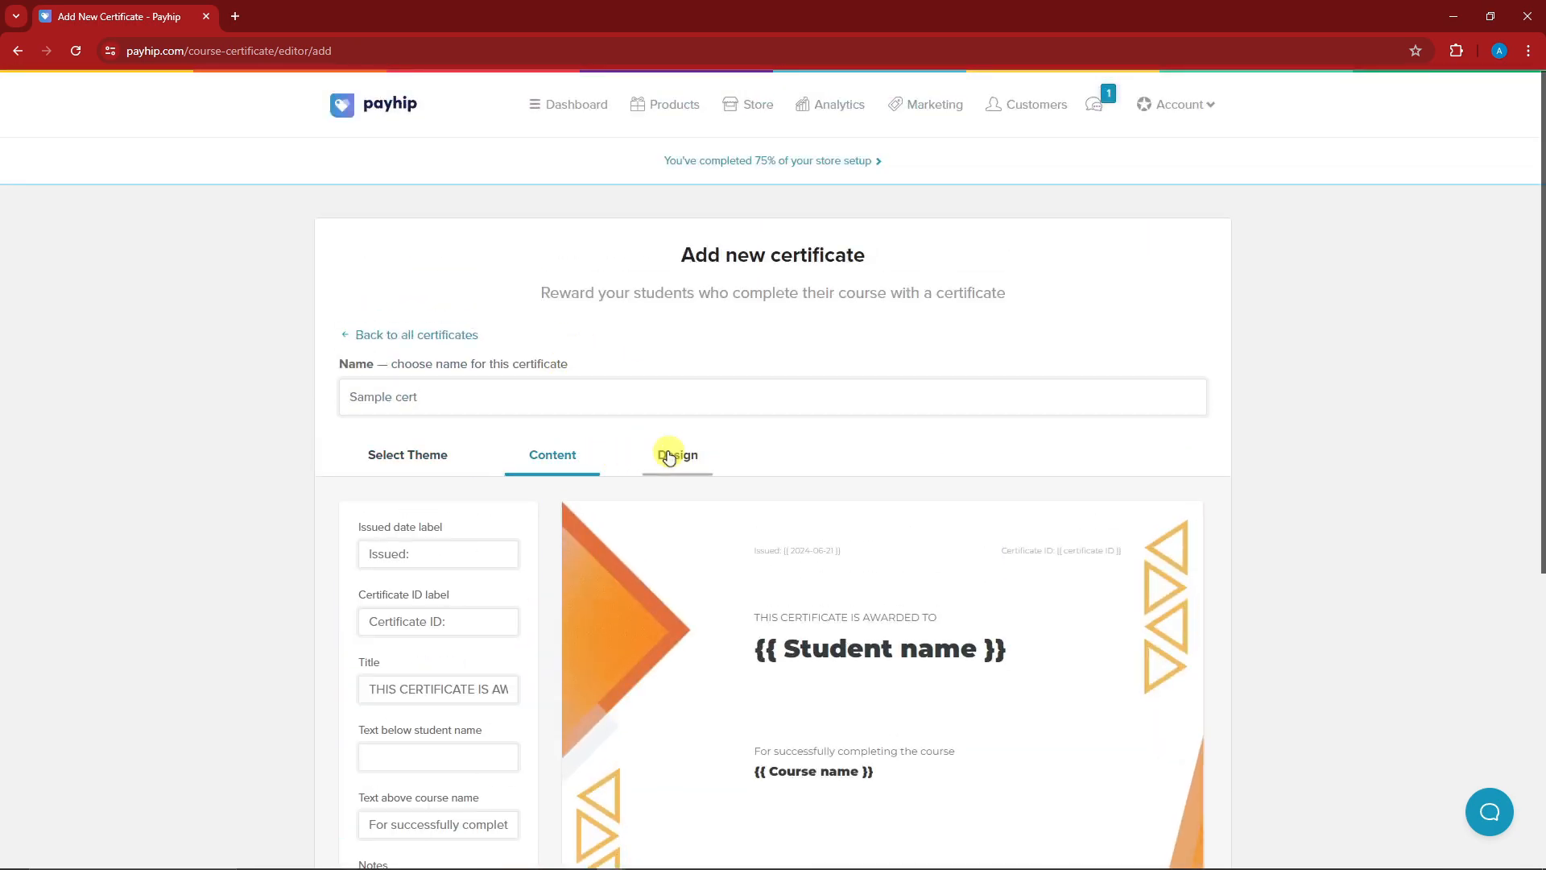
pyautogui.click(668, 457)
pyautogui.click(355, 457)
pyautogui.click(564, 452)
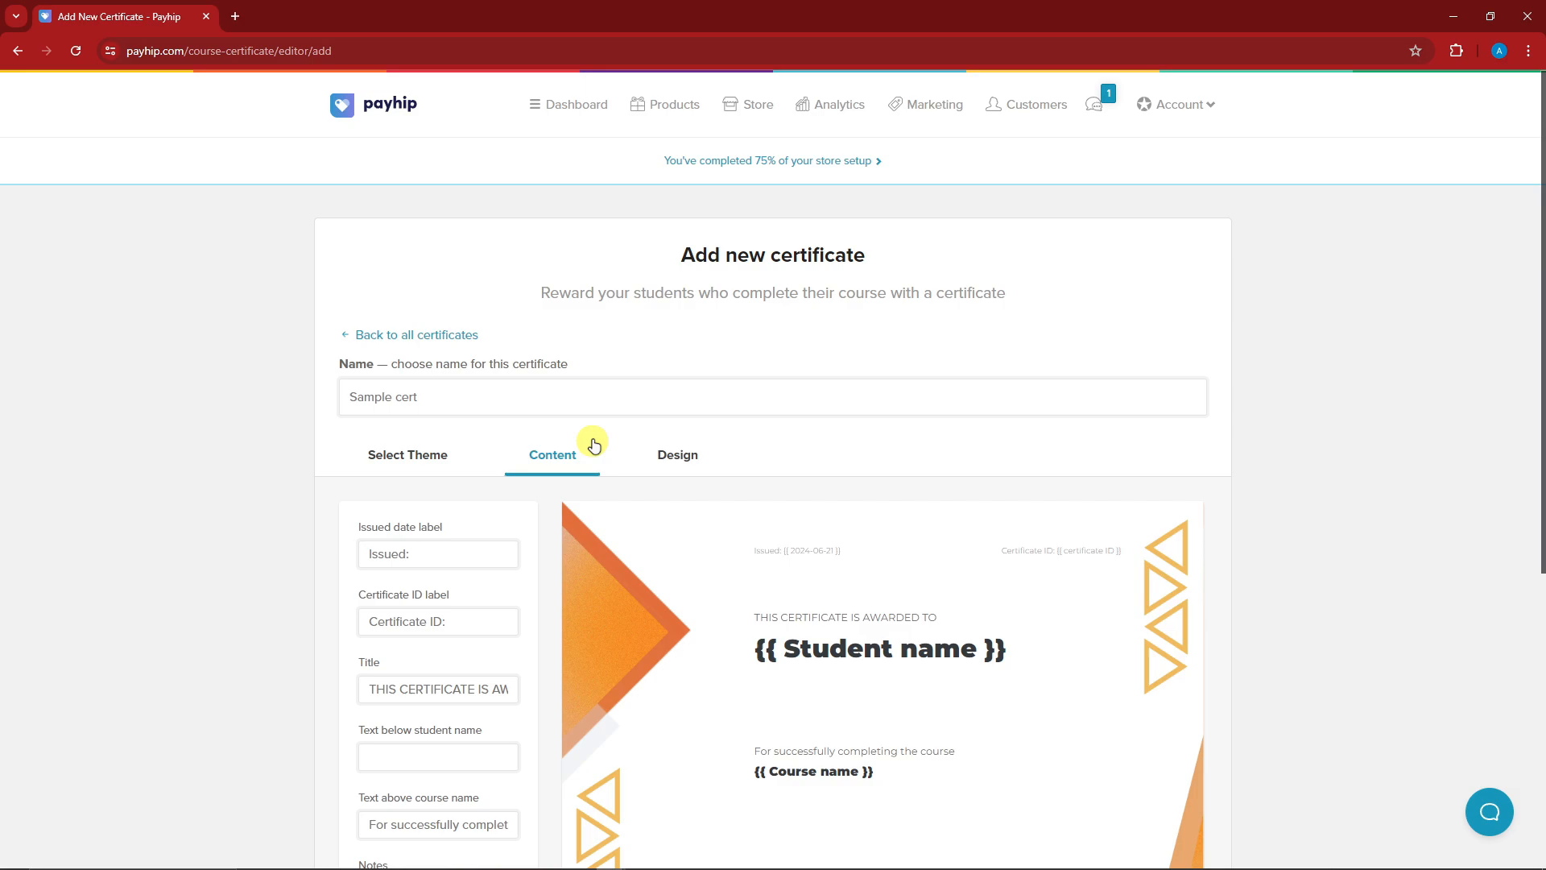
pyautogui.scroll(-3, 423, 372)
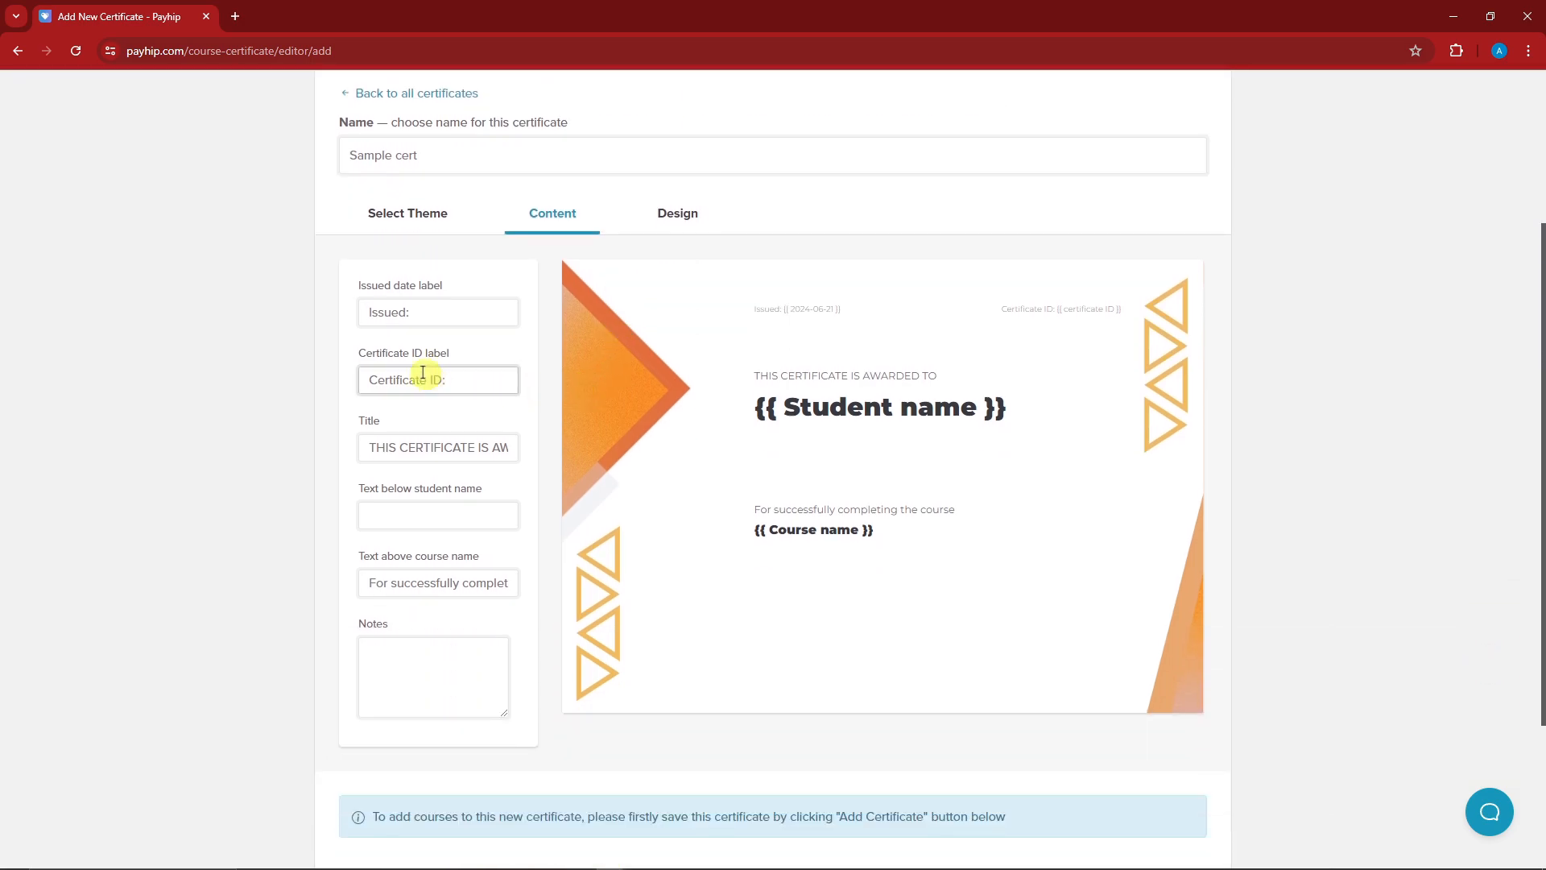
pyautogui.tripleClick(472, 447)
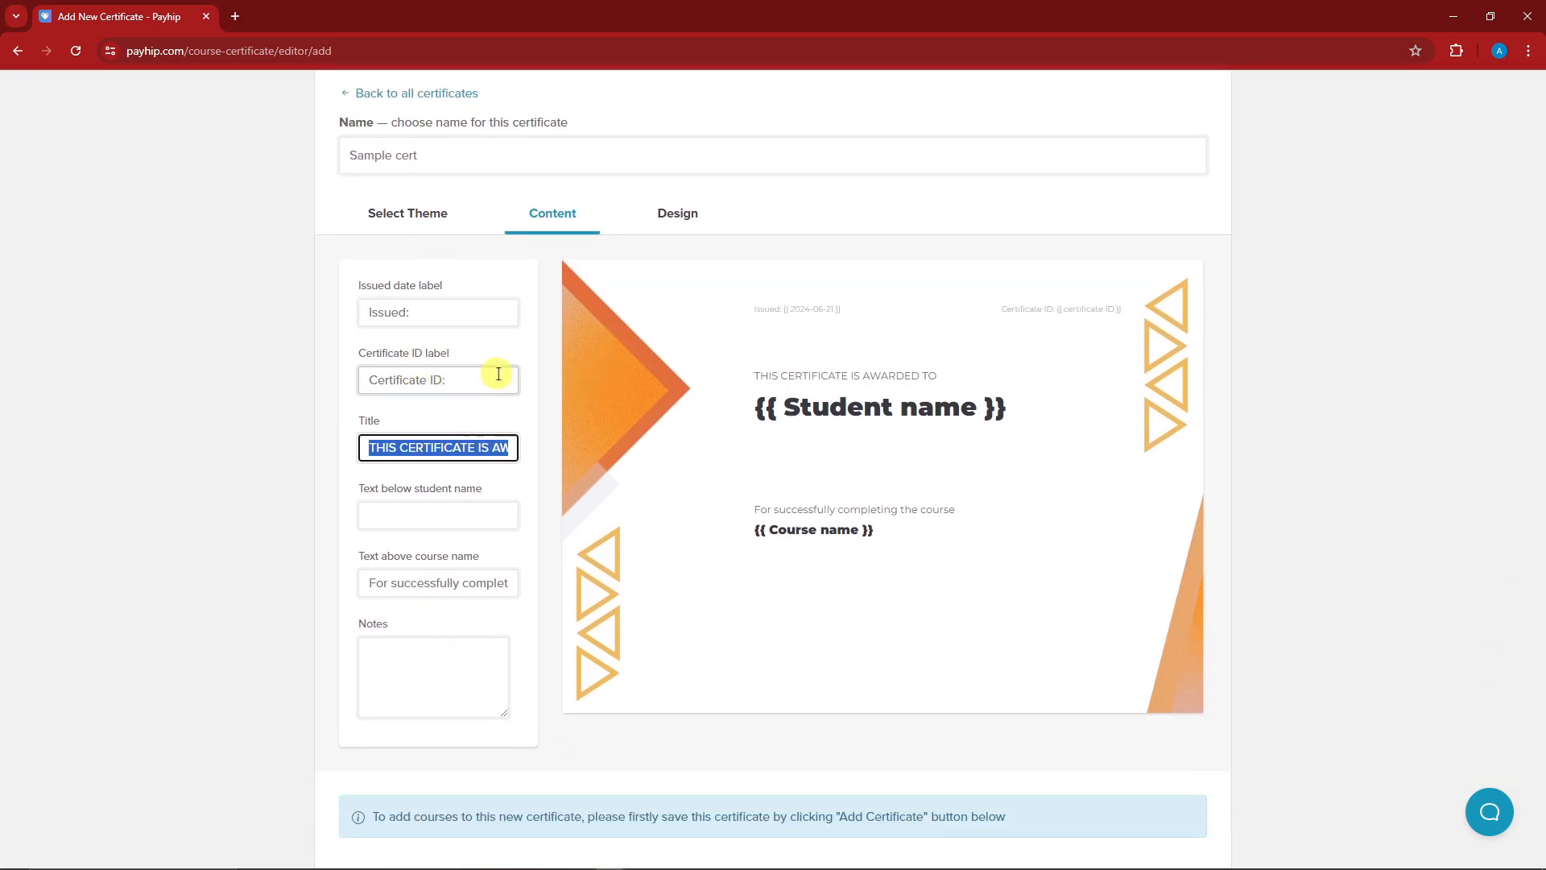
pyautogui.click(459, 516)
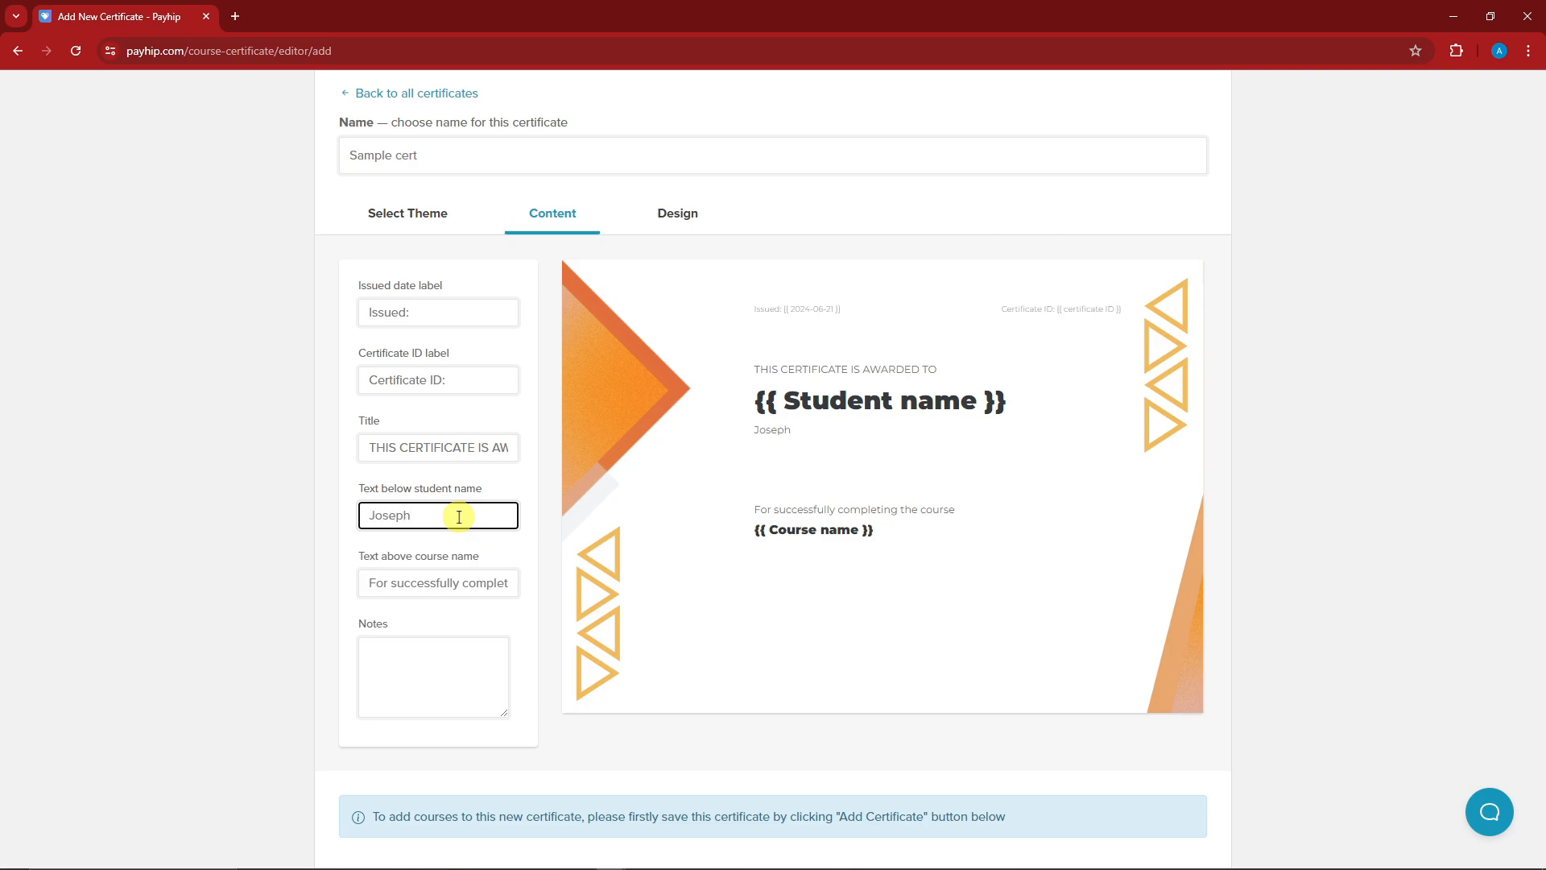
pyautogui.click(457, 585)
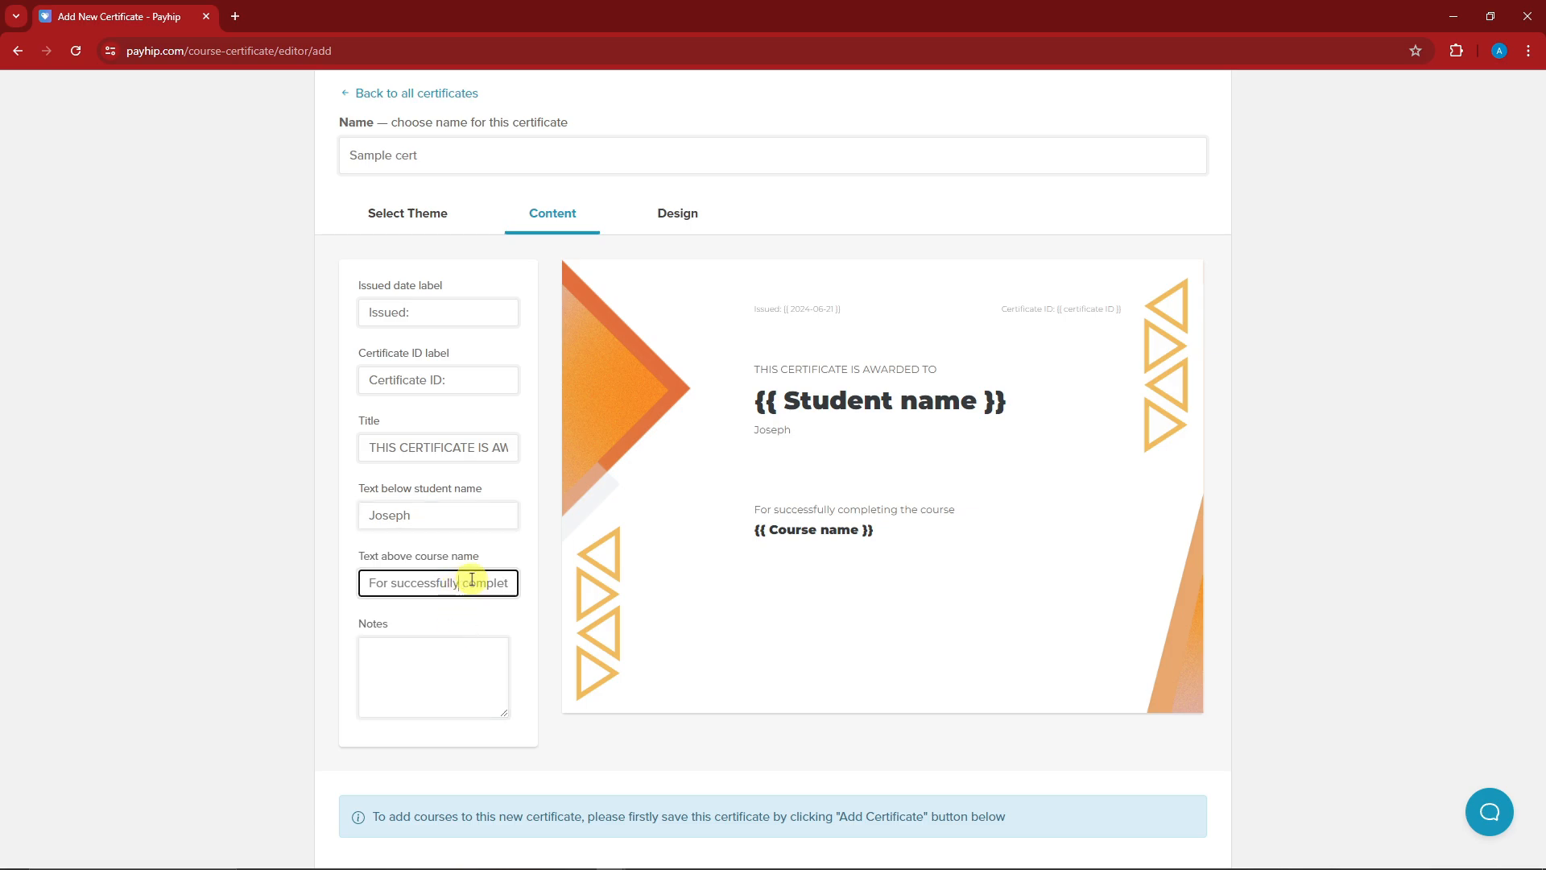
pyautogui.scroll(2, 475, 499)
pyautogui.click(445, 466)
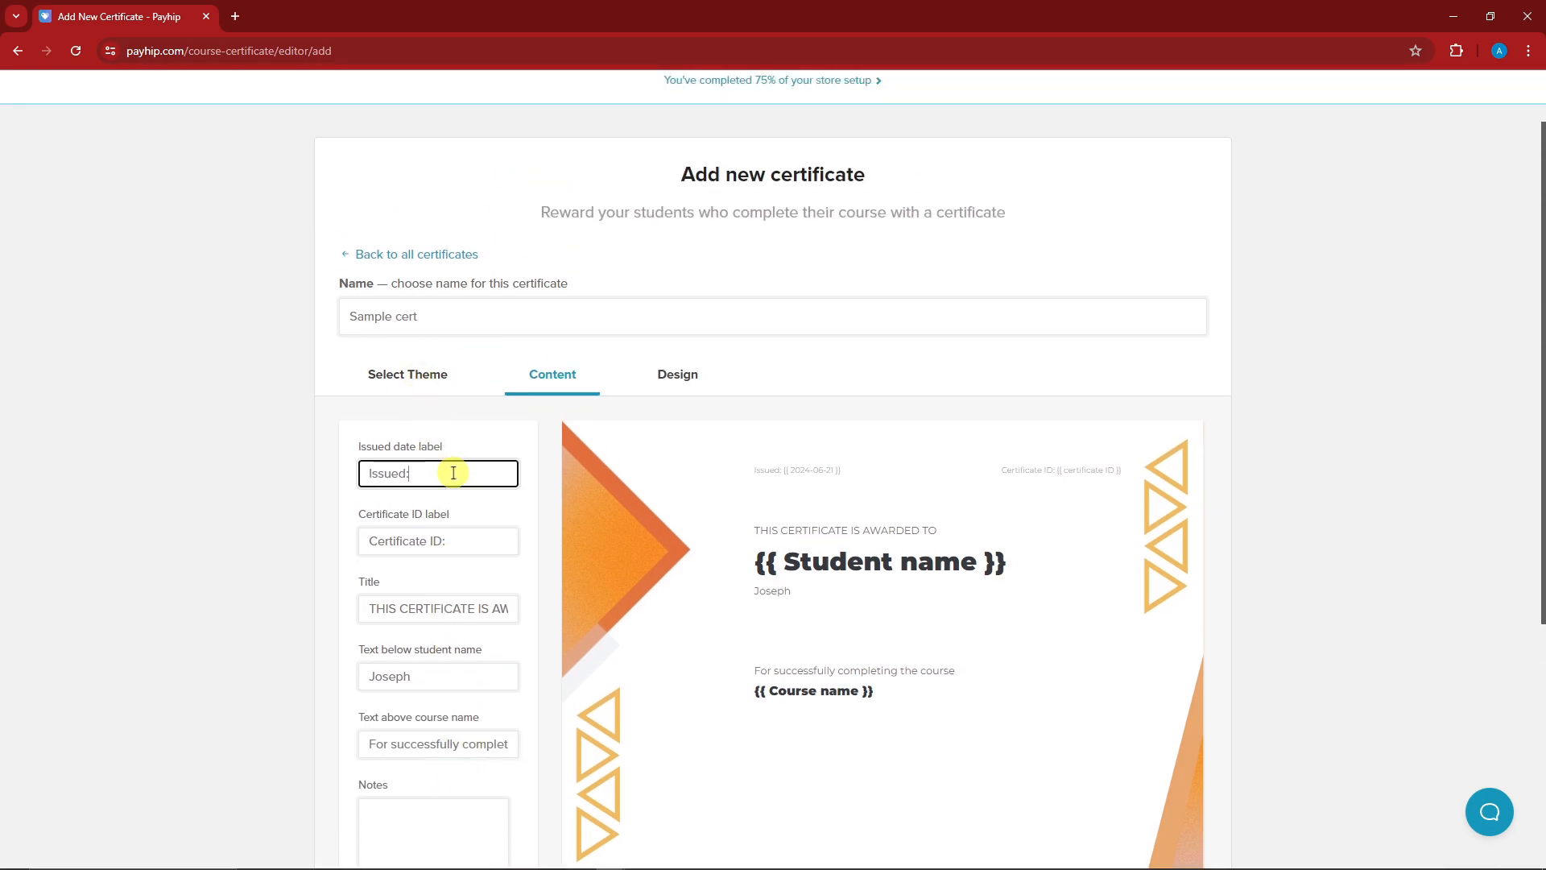
# Review the certificate's text color, background image and logo options and add the certificate.
pyautogui.click(665, 378)
pyautogui.scroll(-5, 598, 377)
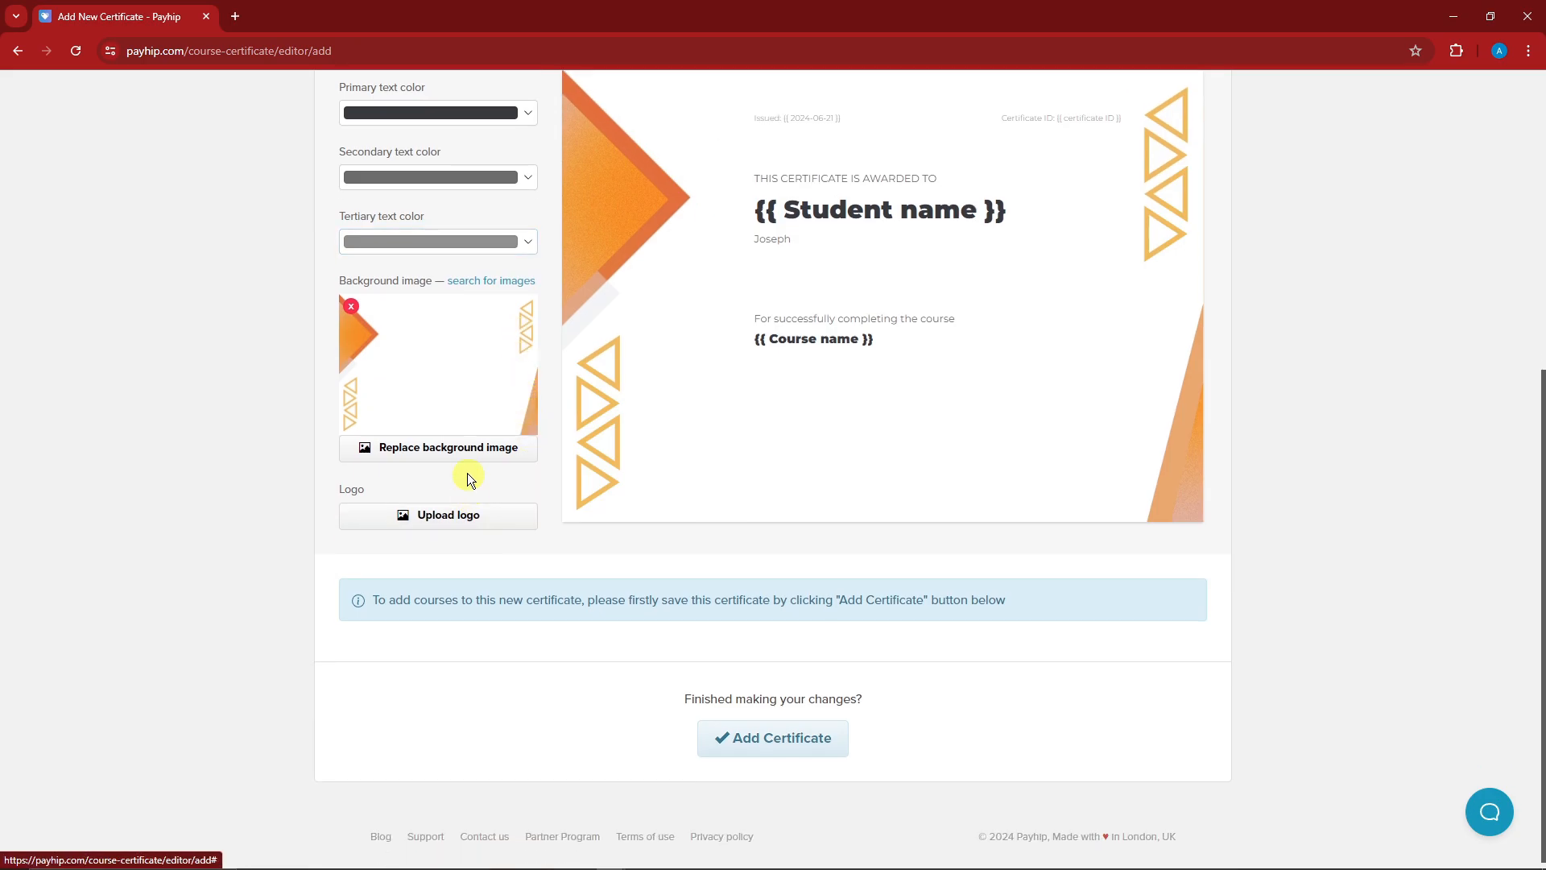
pyautogui.scroll(-1, 555, 515)
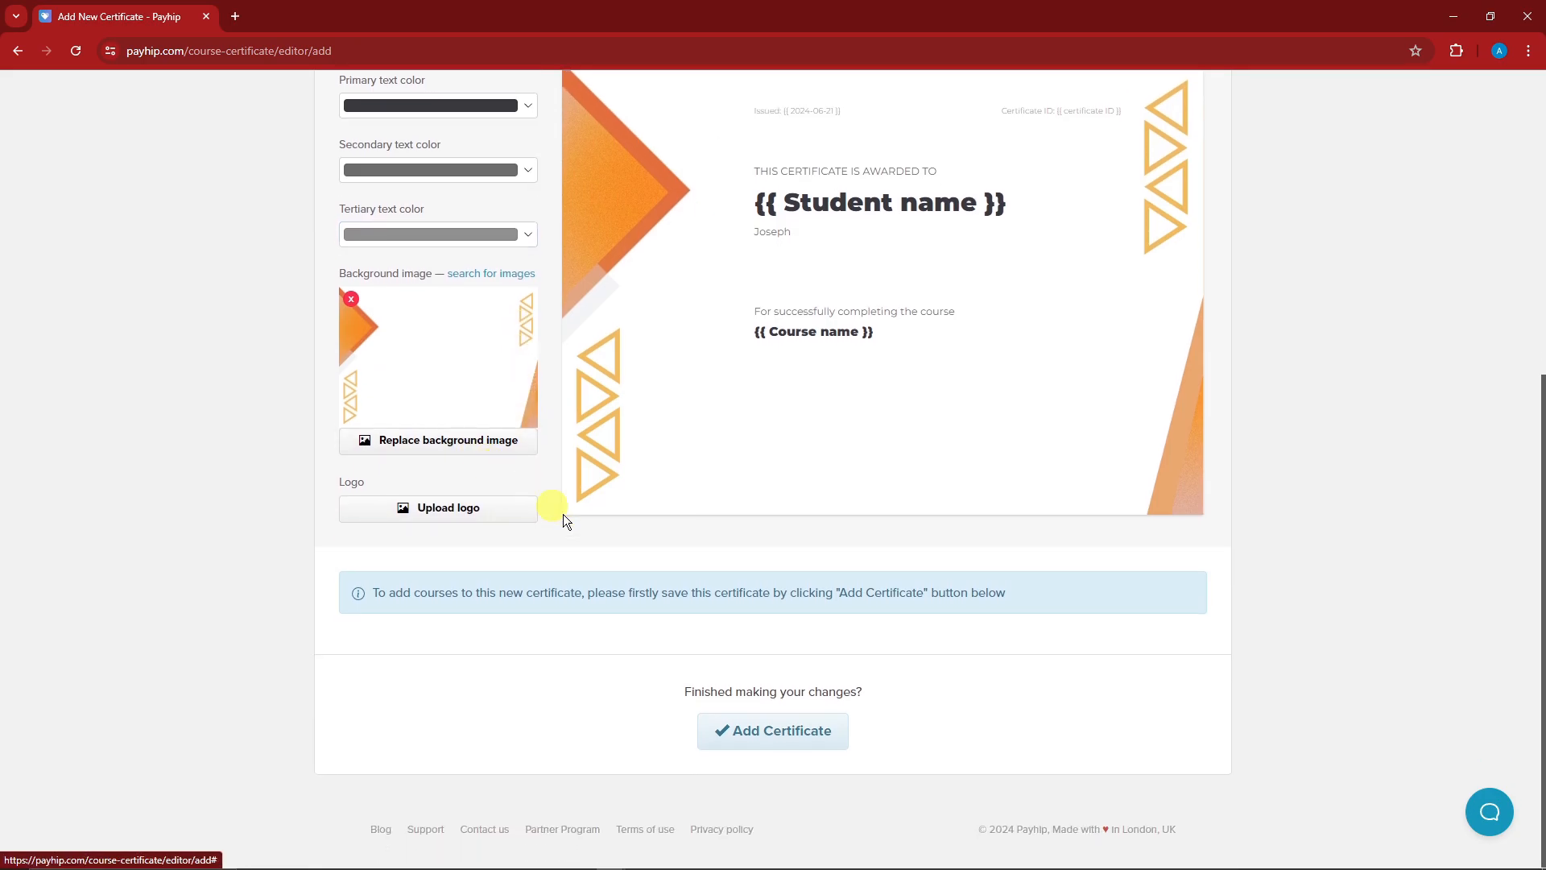
pyautogui.click(783, 735)
# Check the added certificate's preview and content fields, save it and return to the list of all certificates.
pyautogui.scroll(-3, 862, 731)
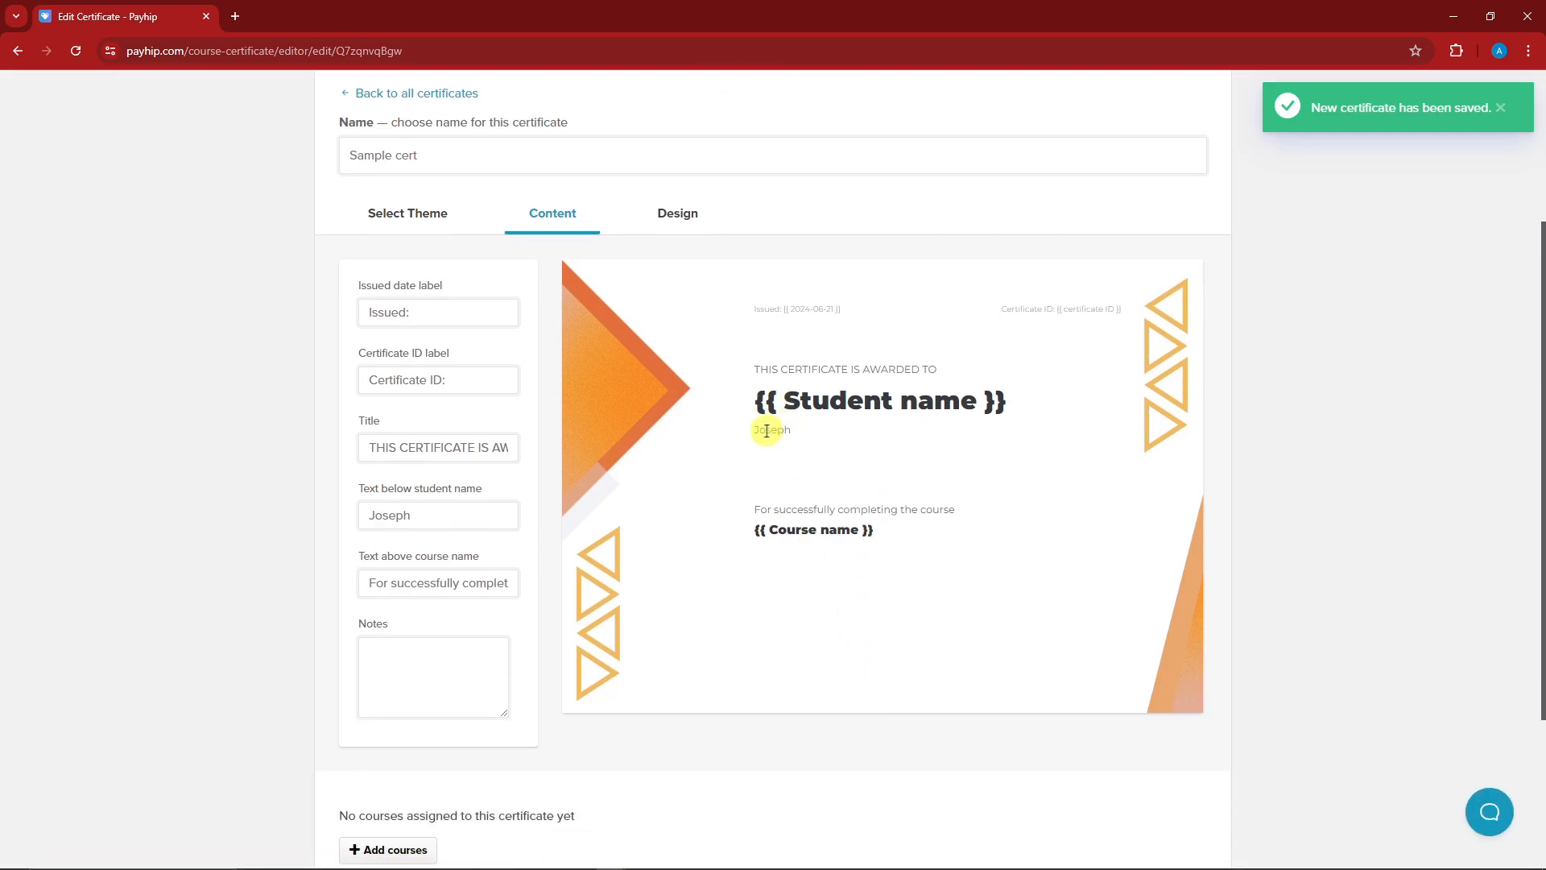
pyautogui.moveTo(748, 430); pyautogui.dragTo(804, 428)
pyautogui.click(780, 405)
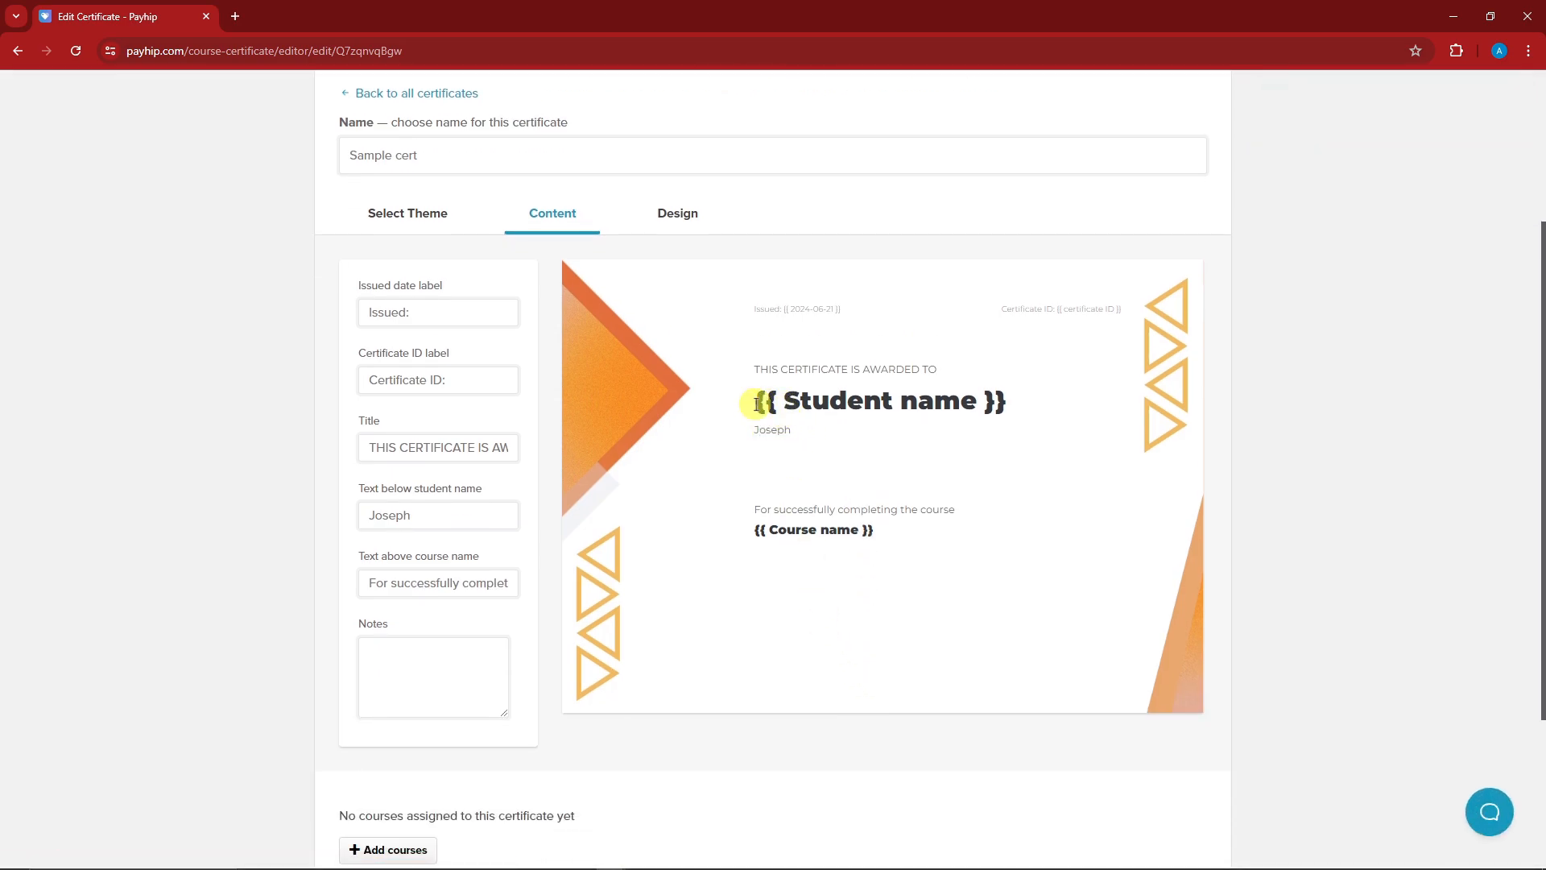
pyautogui.scroll(-3, 784, 418)
pyautogui.scroll(6, 784, 418)
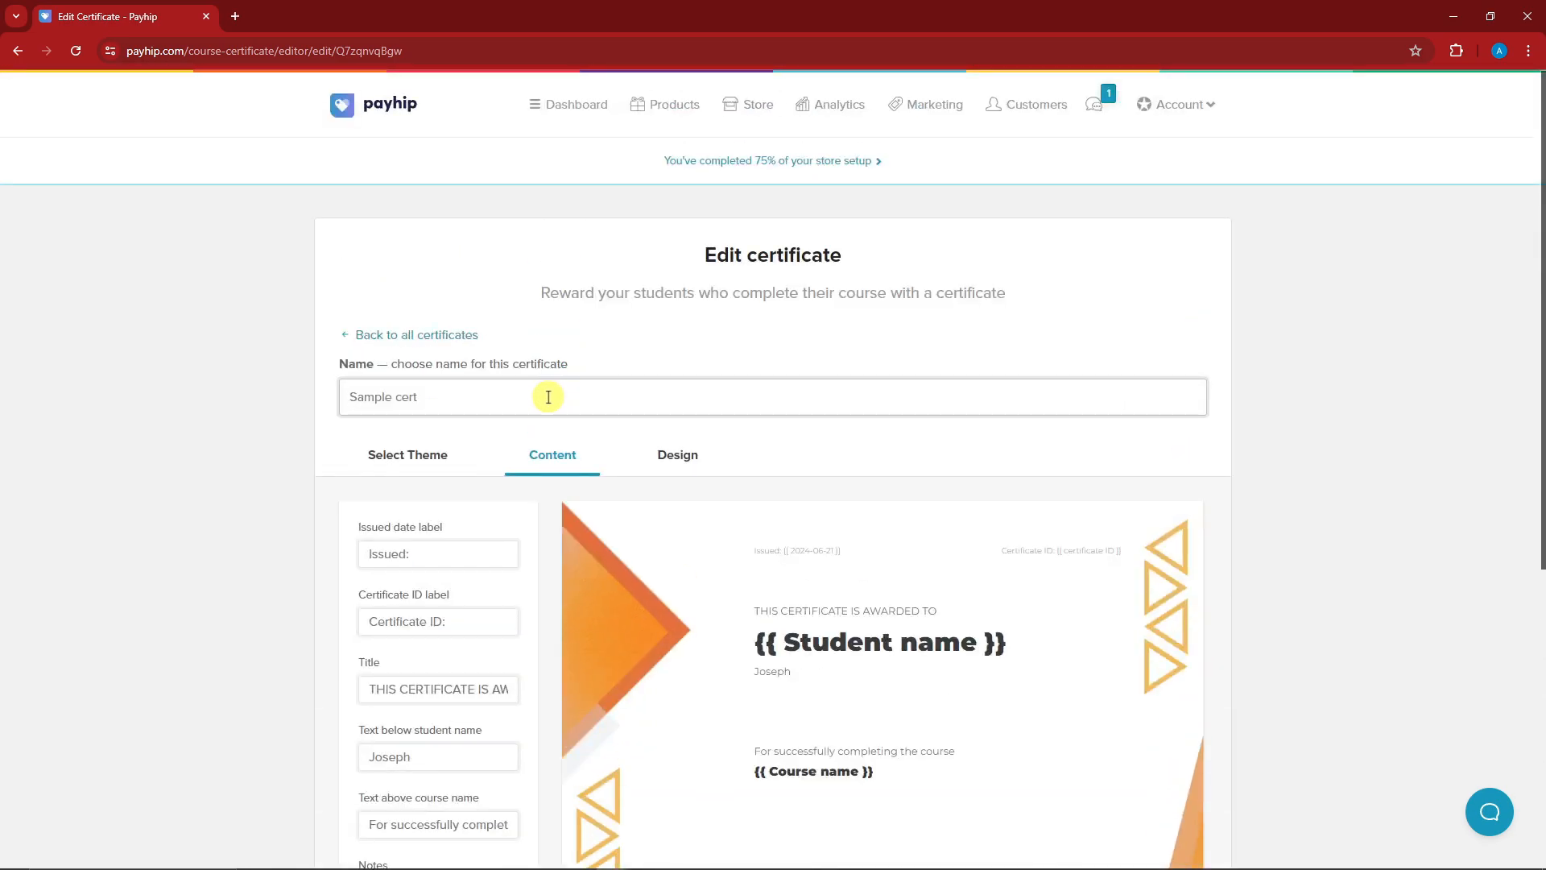
pyautogui.scroll(-6, 563, 393)
pyautogui.click(760, 720)
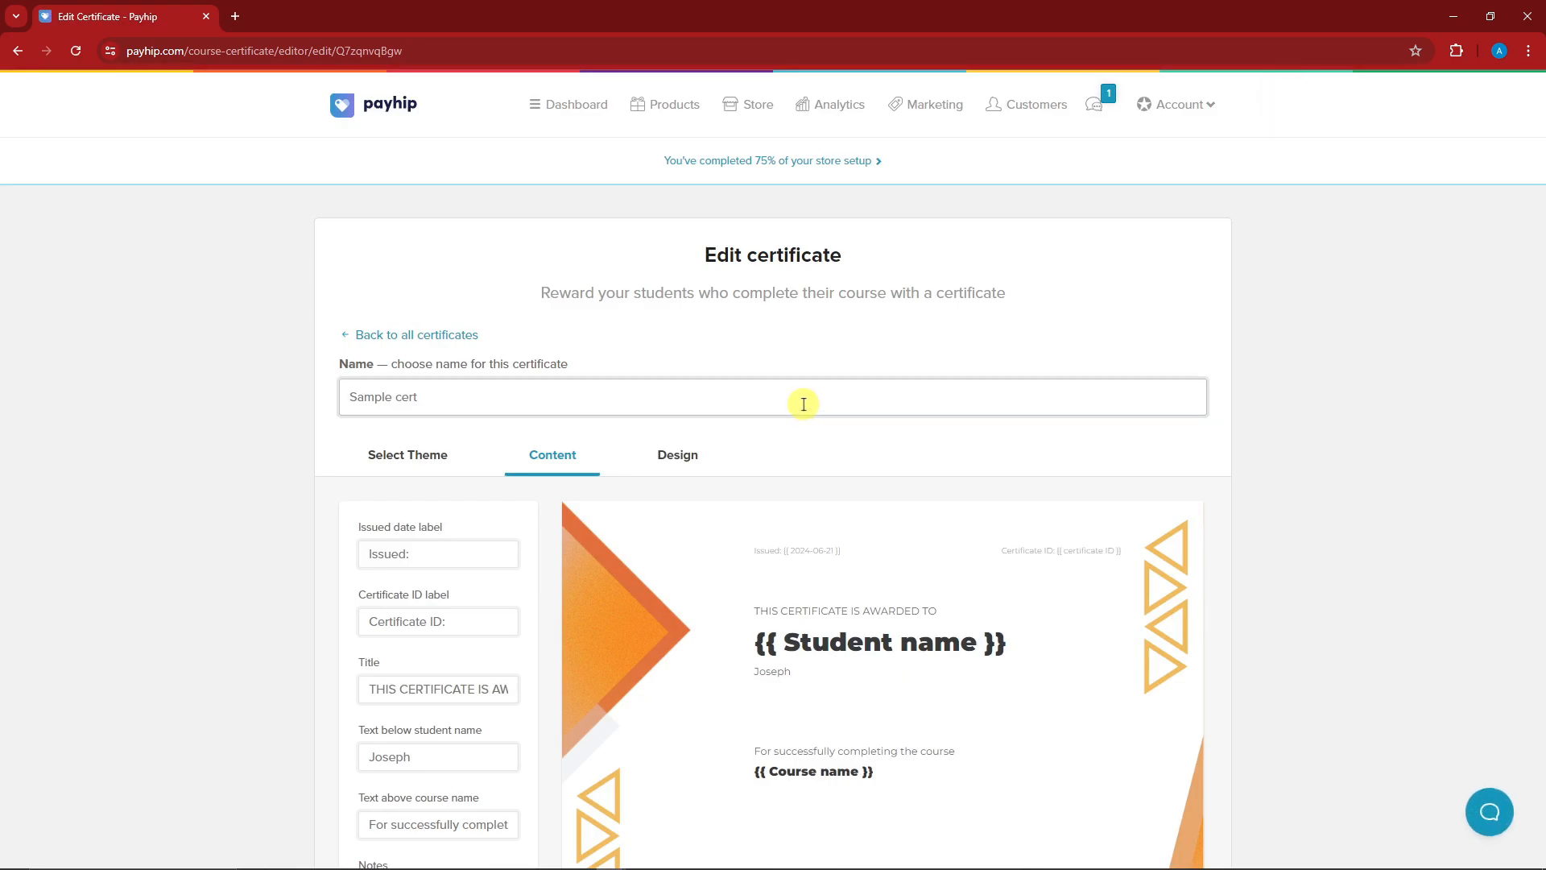
pyautogui.click(415, 335)
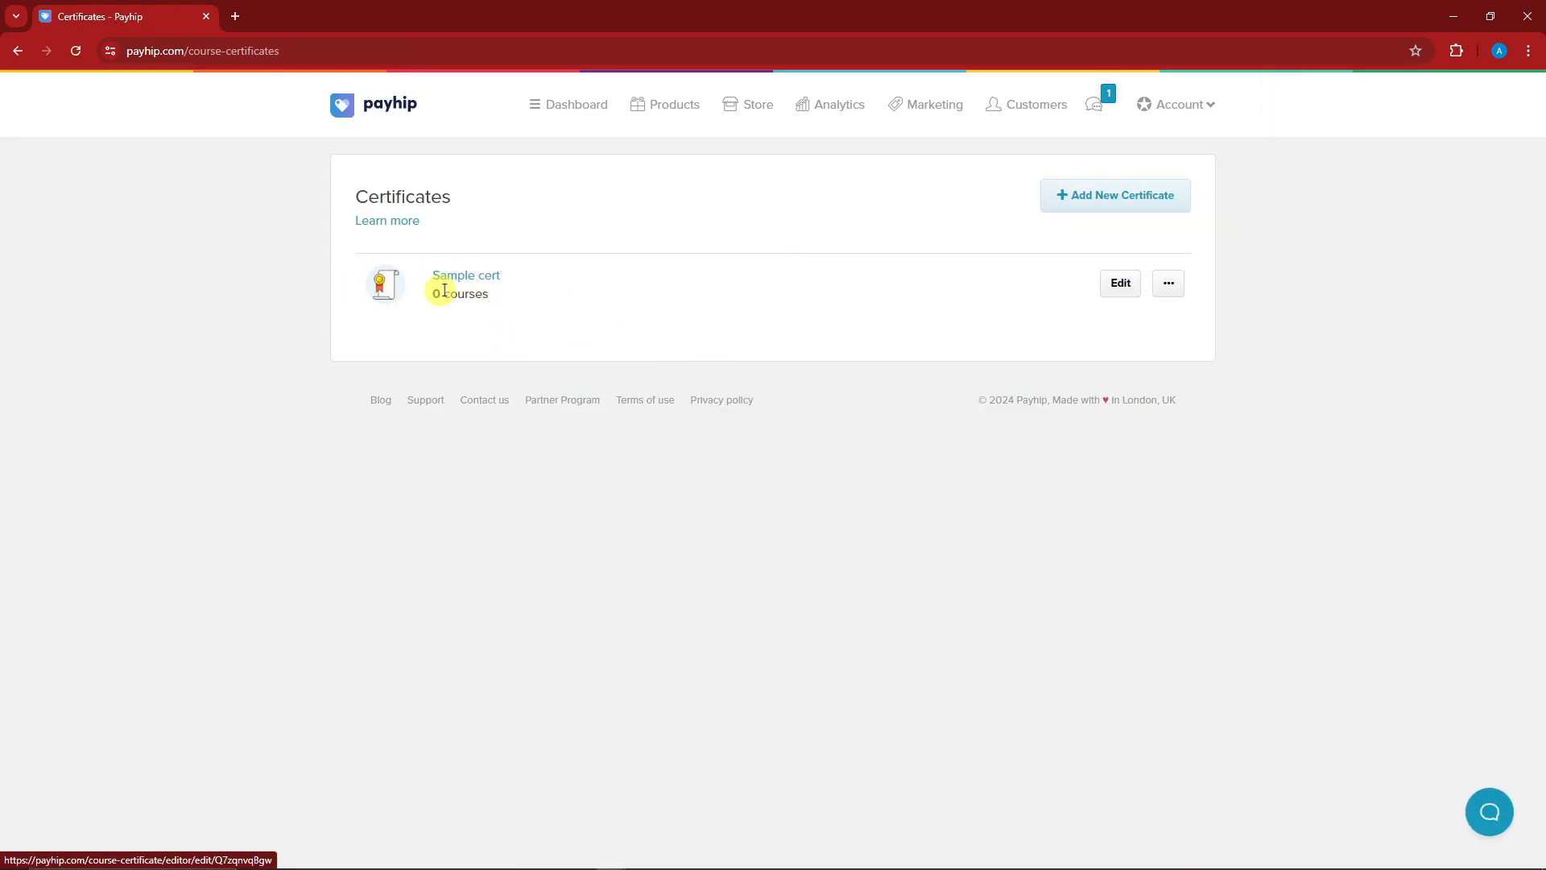
# Duplicate the "Sample cert" certificate and return to the course pages overview.
pyautogui.click(1171, 282)
pyautogui.click(1049, 276)
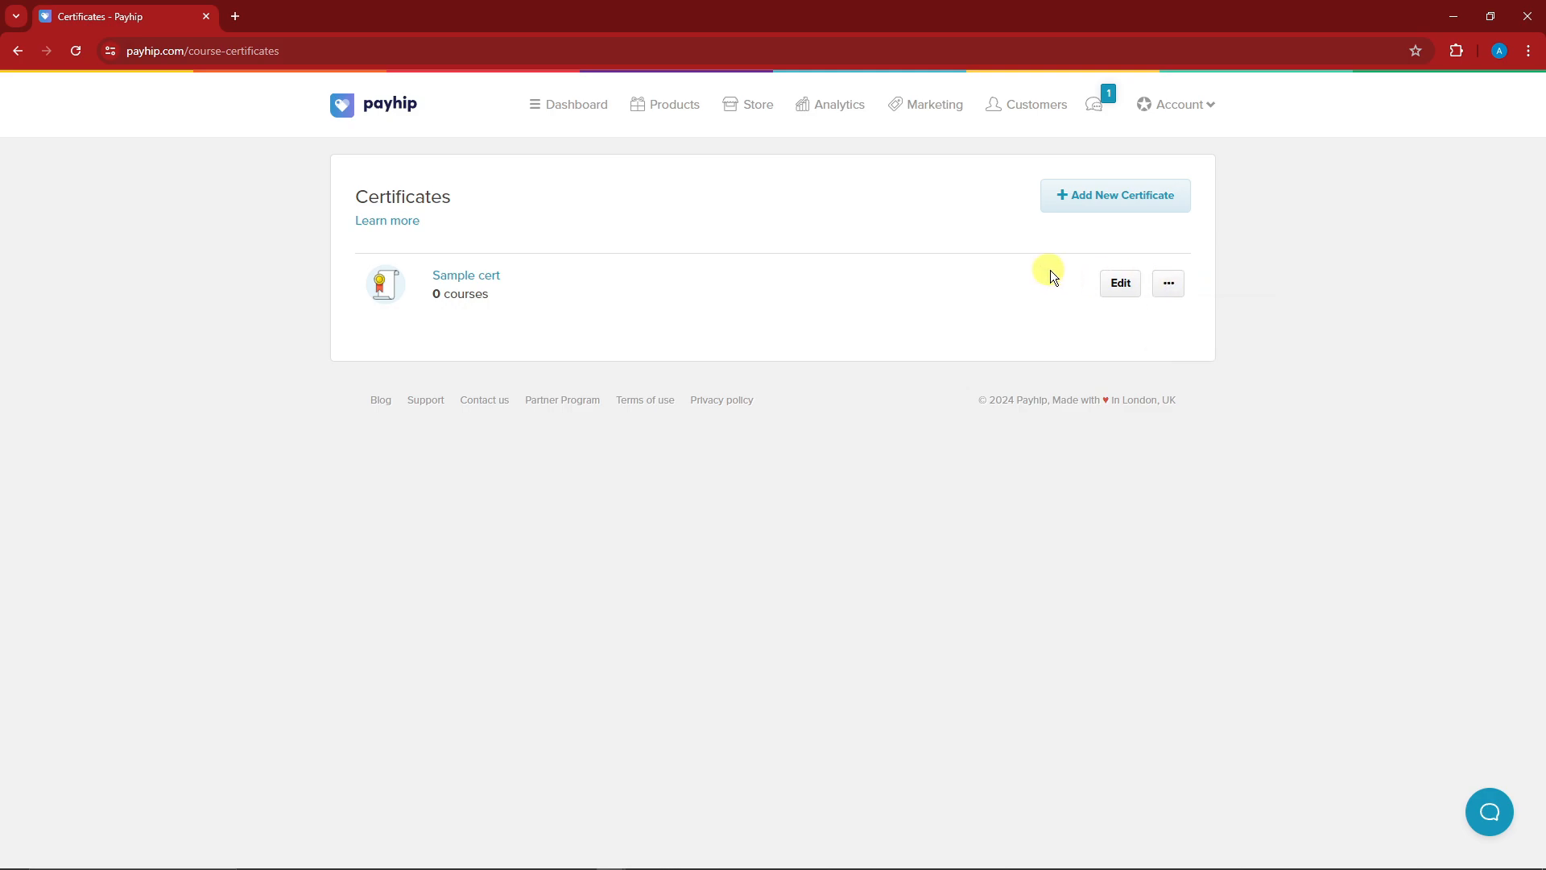
pyautogui.click(1169, 284)
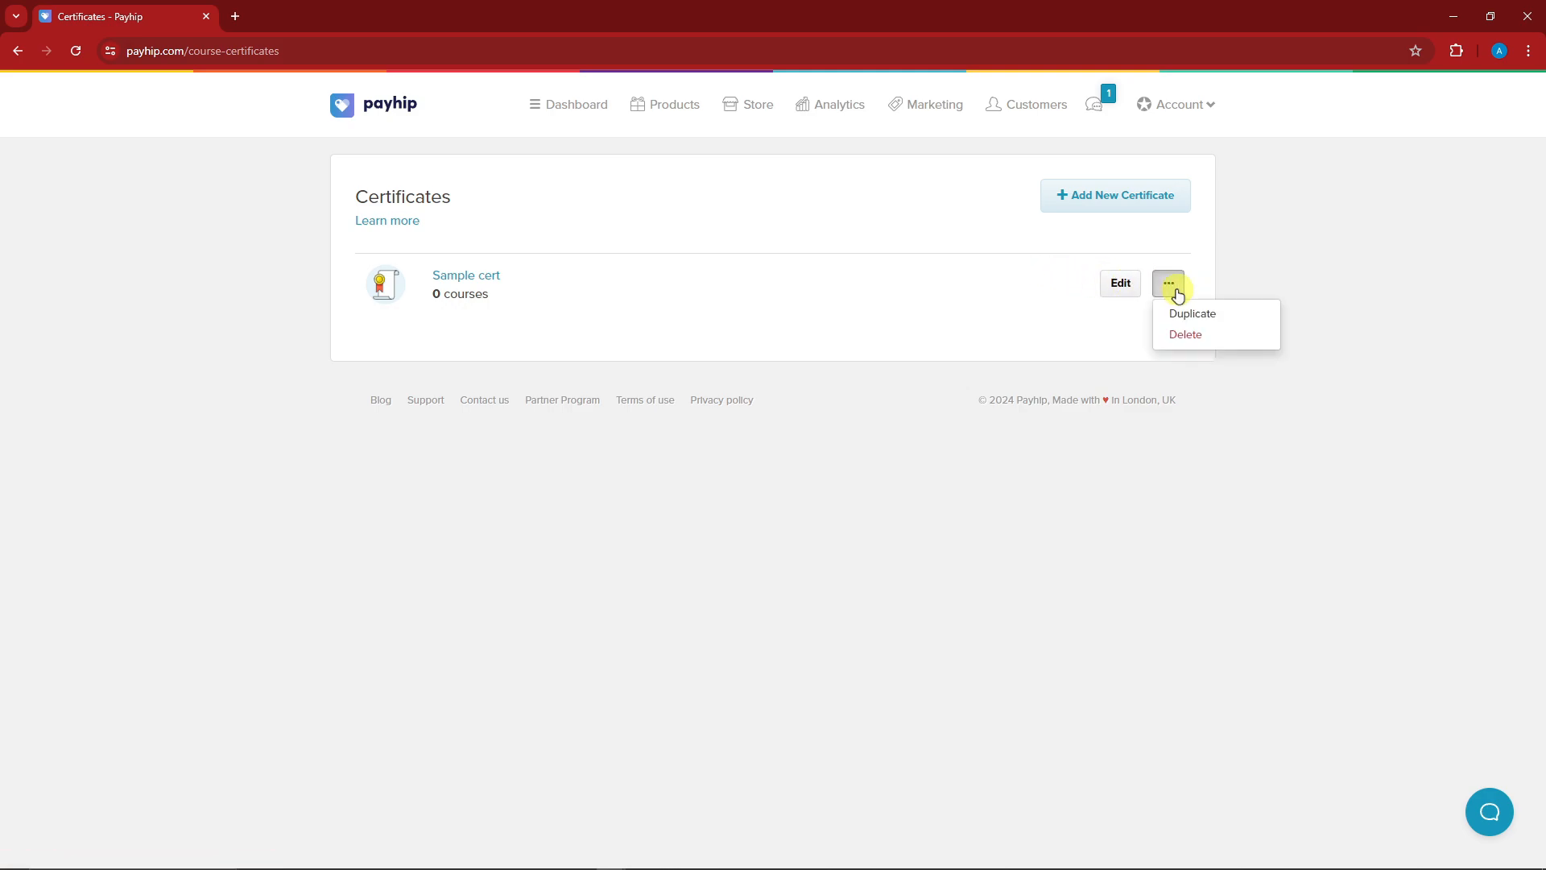
pyautogui.click(1208, 315)
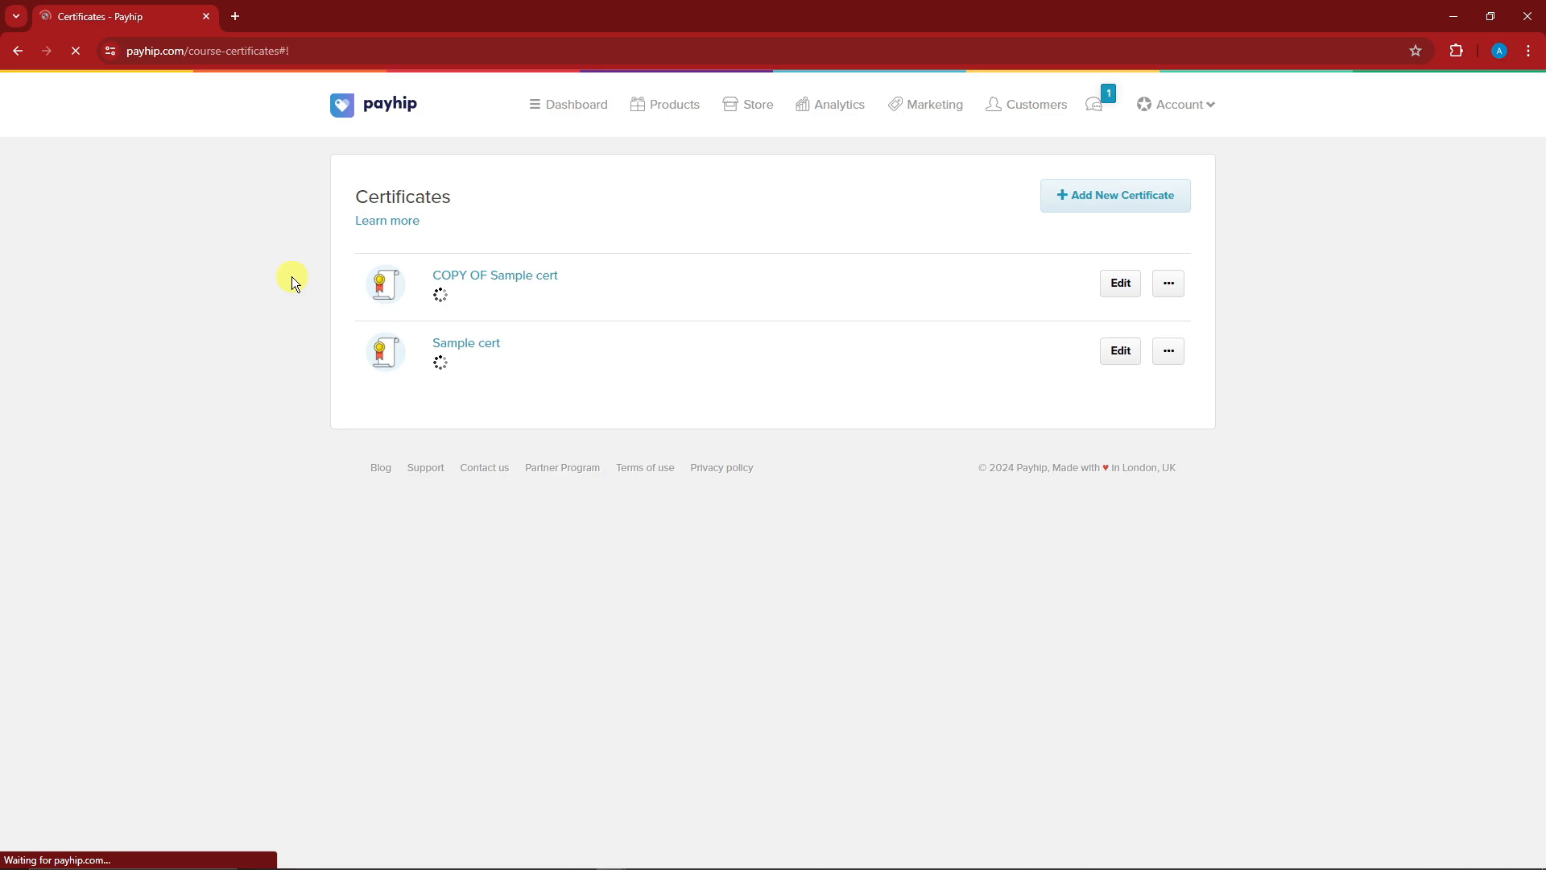
pyautogui.hotkey('alt', 'Left')
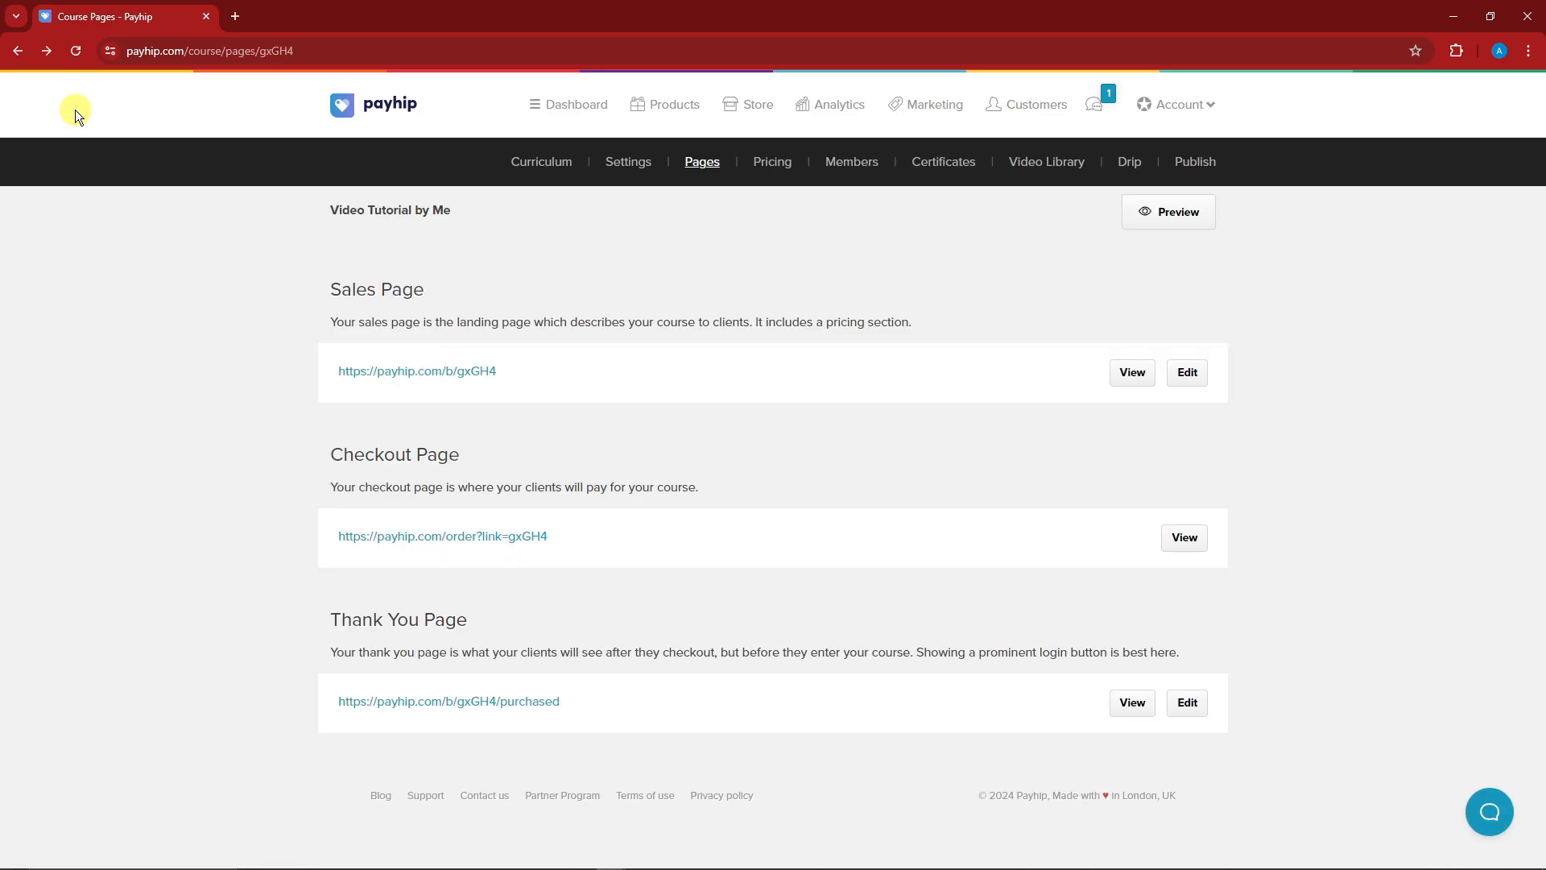
# View the course's video library and read its list of active videos.
pyautogui.click(1053, 163)
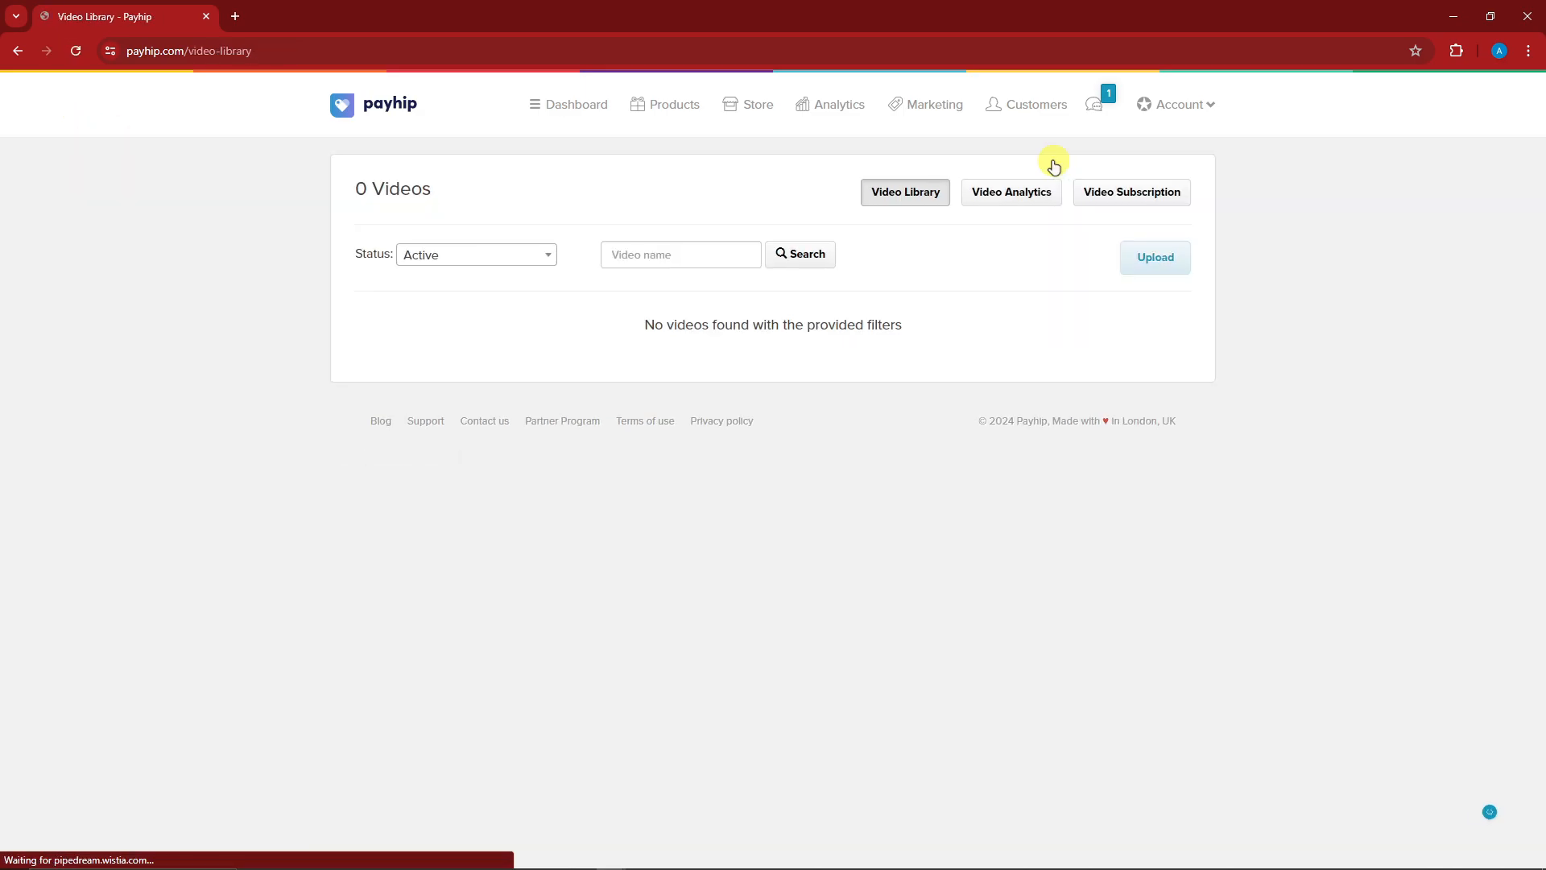
pyautogui.moveTo(612, 322); pyautogui.dragTo(993, 327)
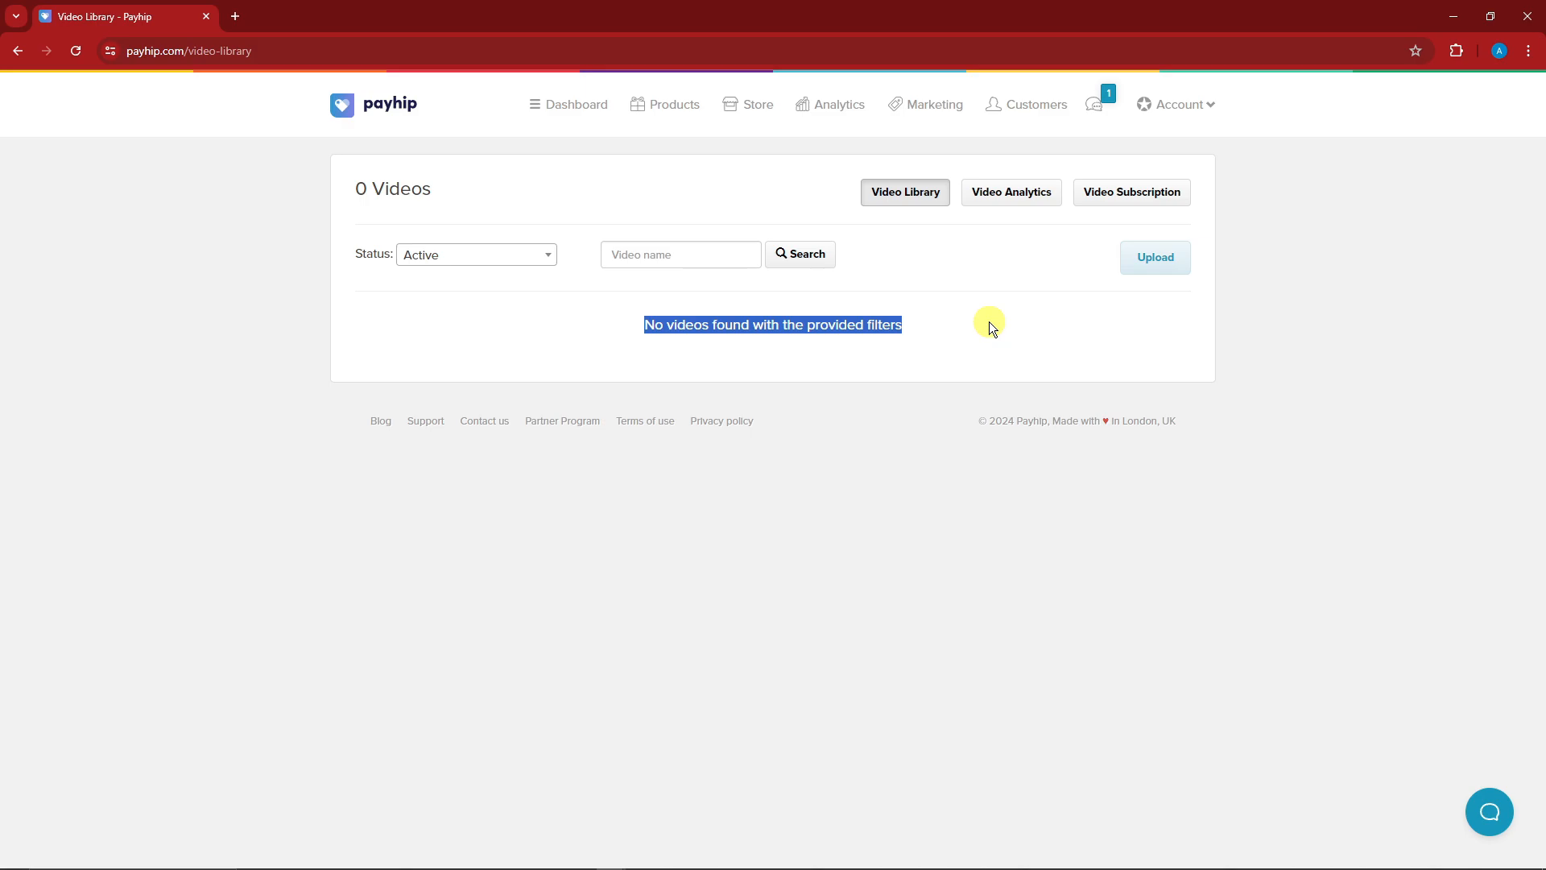
pyautogui.click(913, 333)
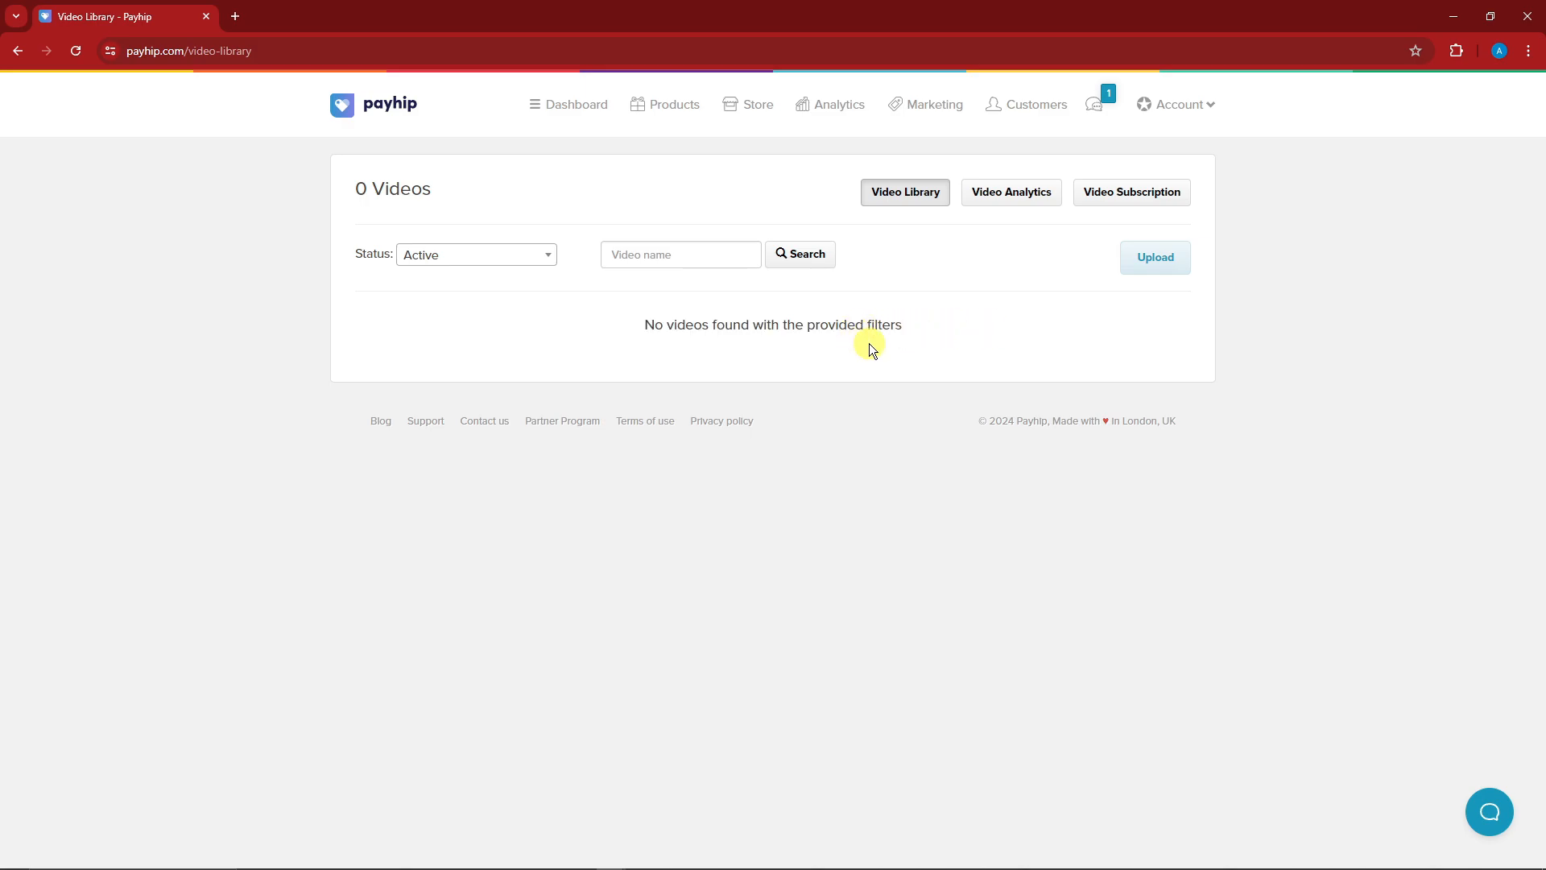
# Check the upload option of the video library, close its dialog and return to the course pages overview.
pyautogui.click(1178, 258)
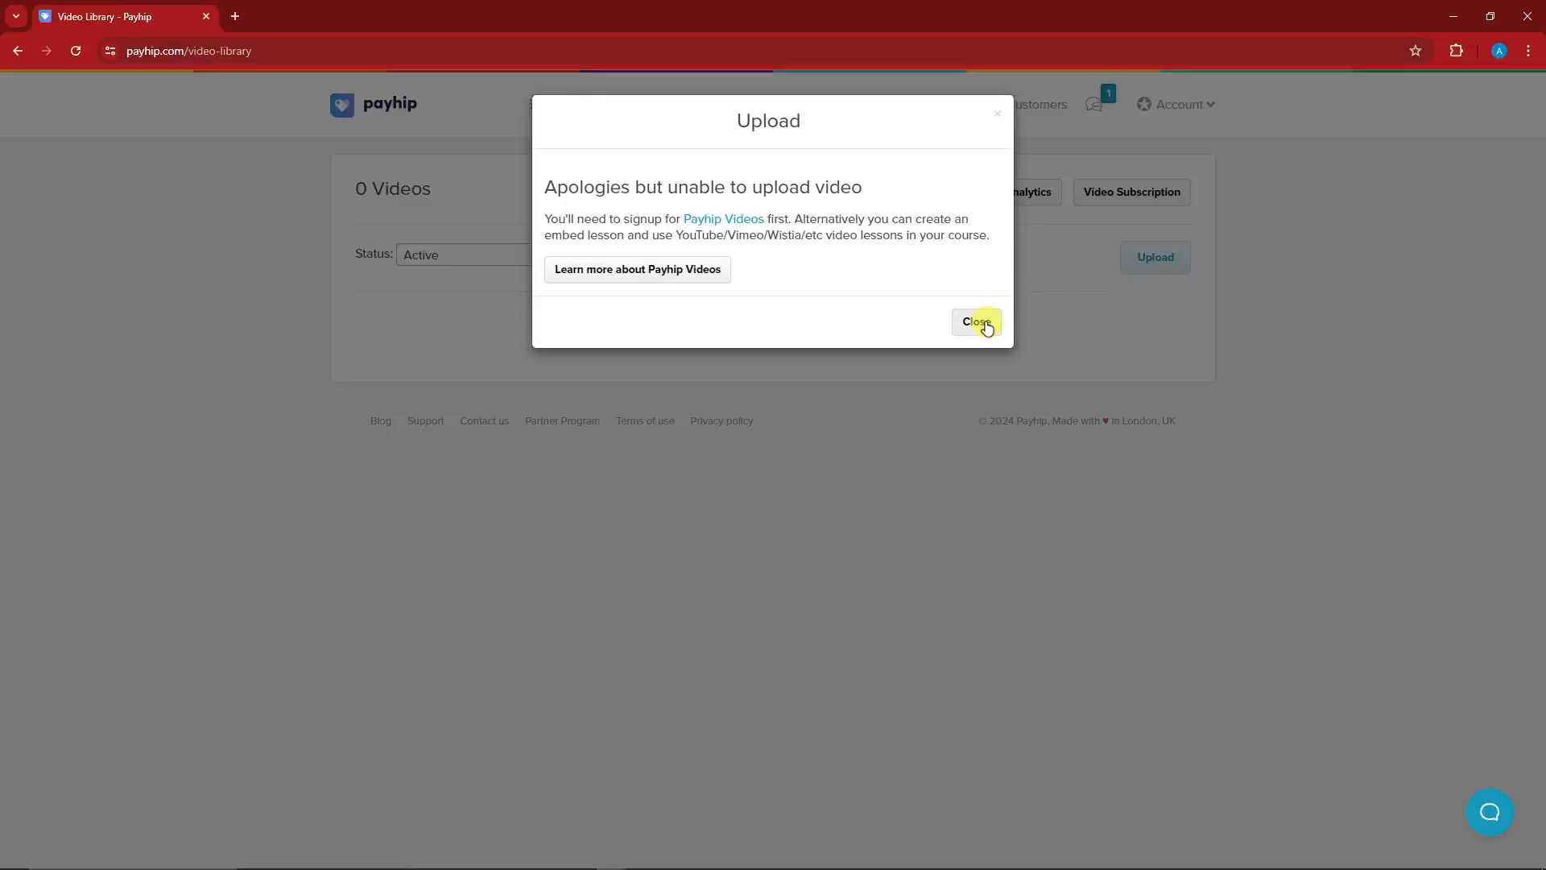
pyautogui.click(977, 322)
pyautogui.moveTo(961, 331); pyautogui.dragTo(382, 306)
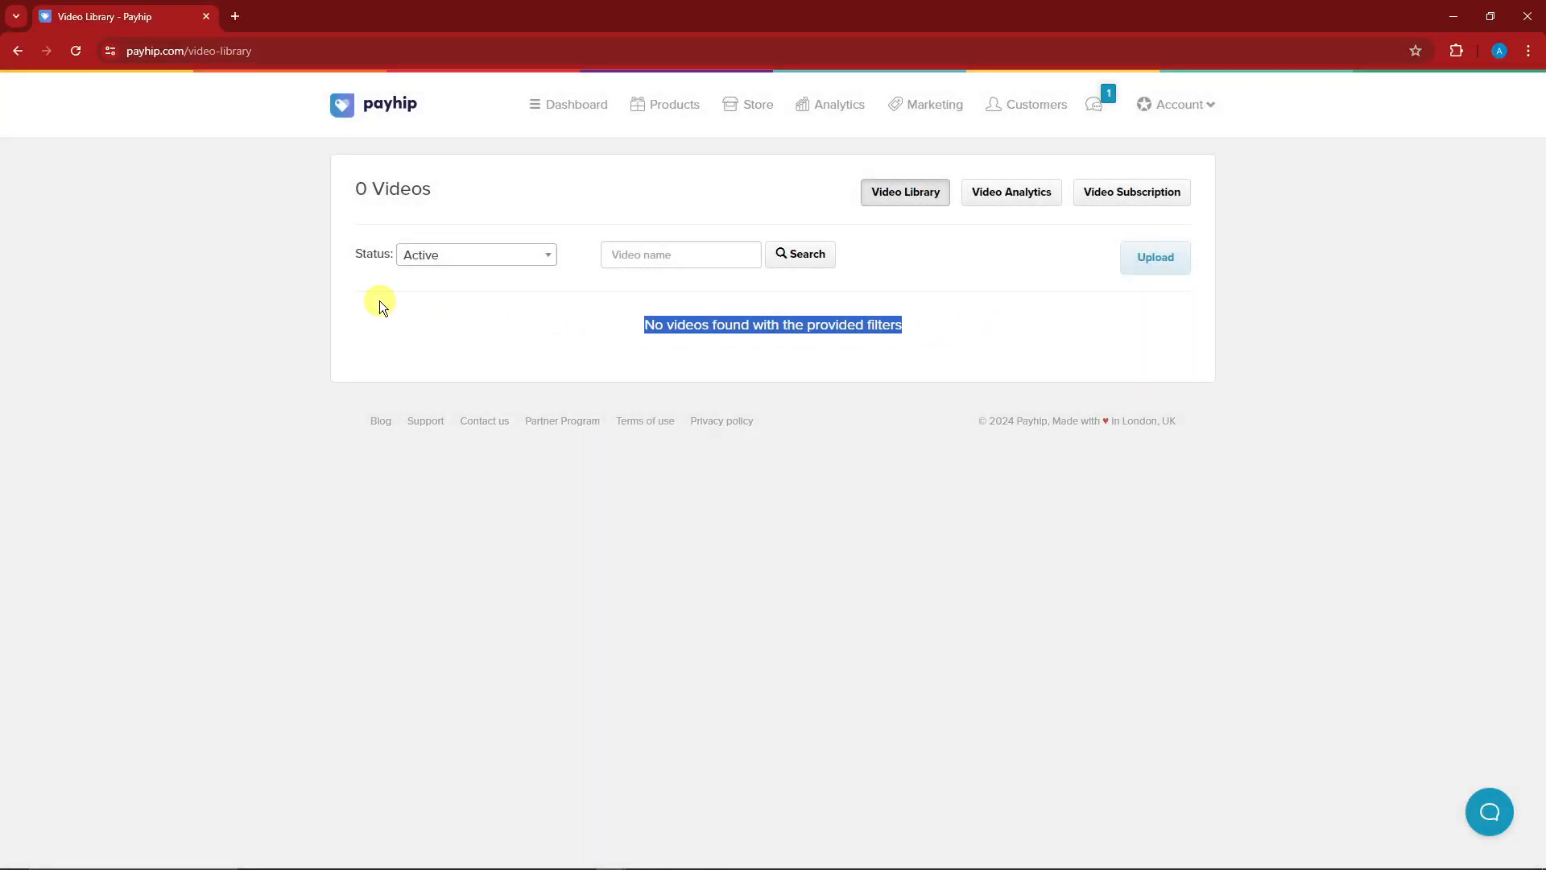
pyautogui.click(16, 49)
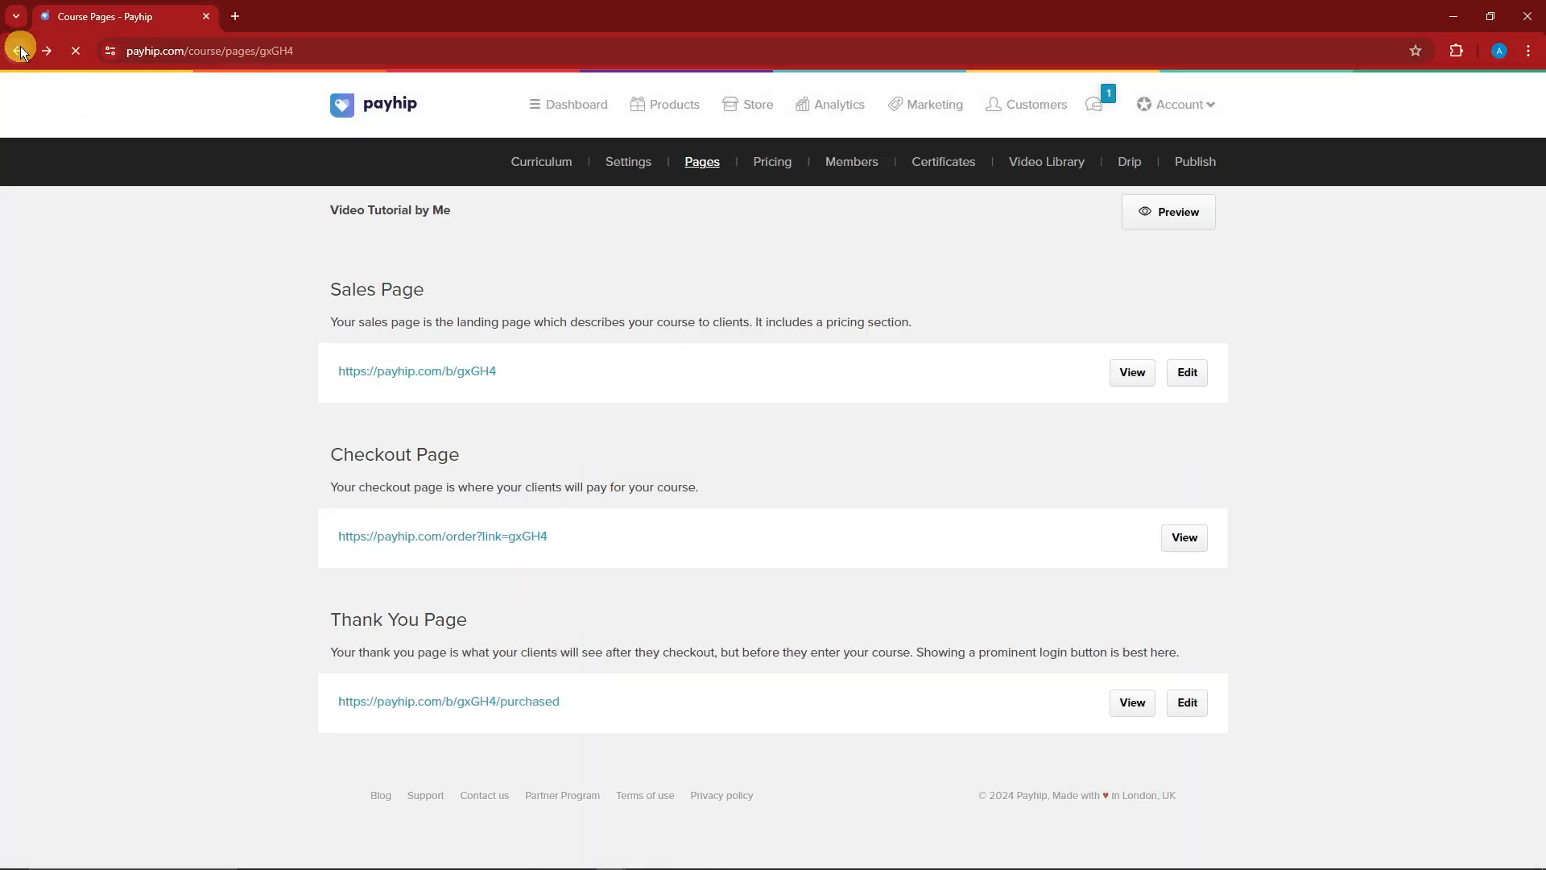
# View the course's drip page and read the explanation of drip schedules.
pyautogui.click(1148, 165)
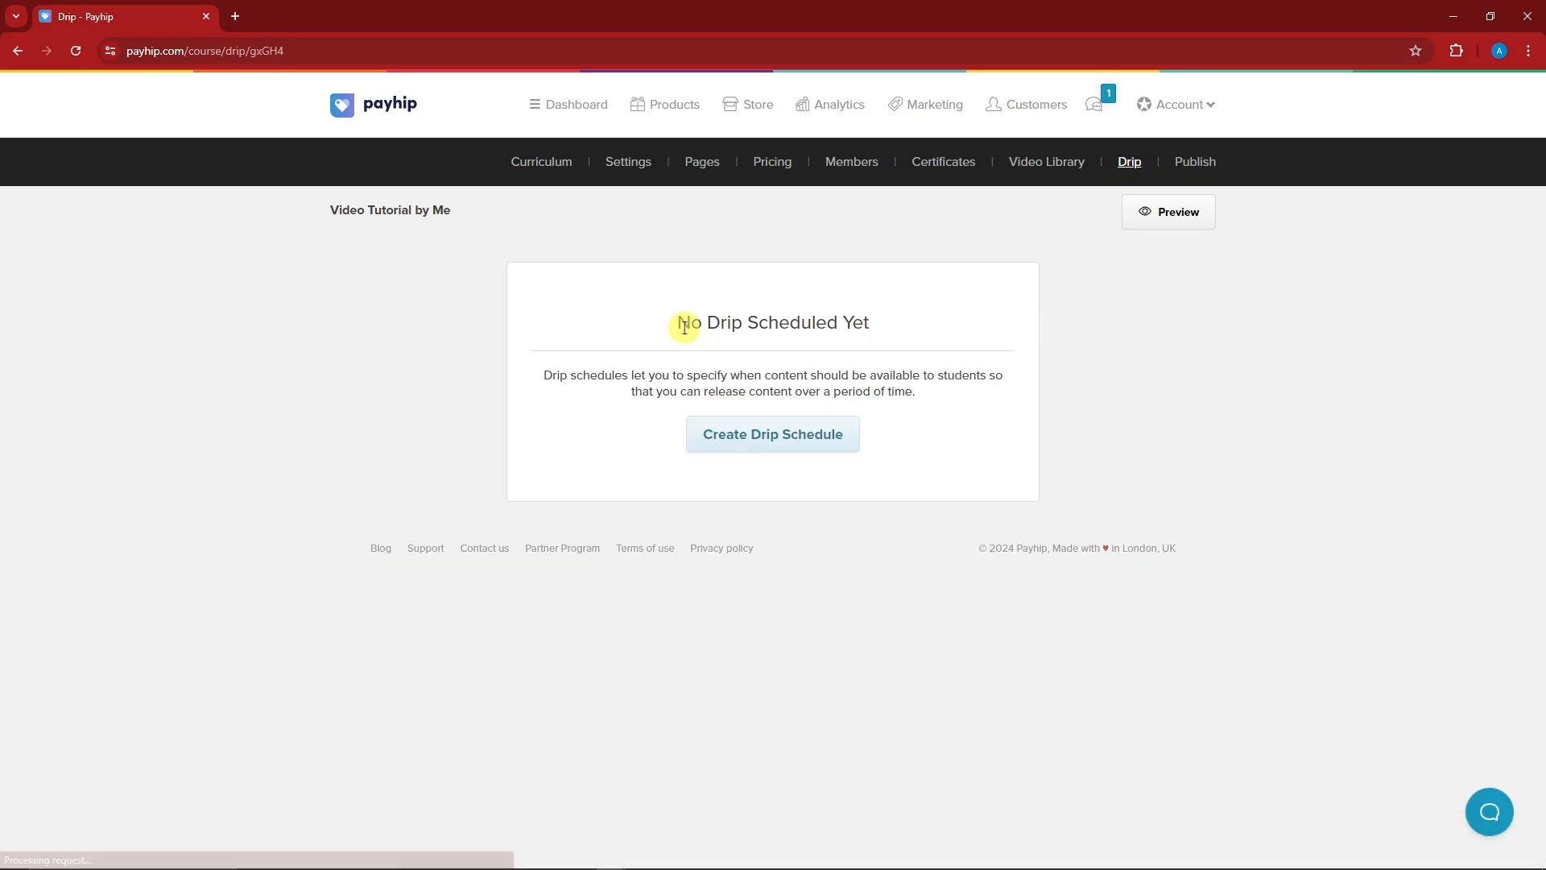
pyautogui.moveTo(542, 373)
pyautogui.mouseDown()
pyautogui.moveTo(997, 373)
pyautogui.moveTo(544, 375)
pyautogui.moveTo(933, 400)
pyautogui.moveTo(520, 375)
pyautogui.mouseUp()
pyautogui.click(1094, 389)
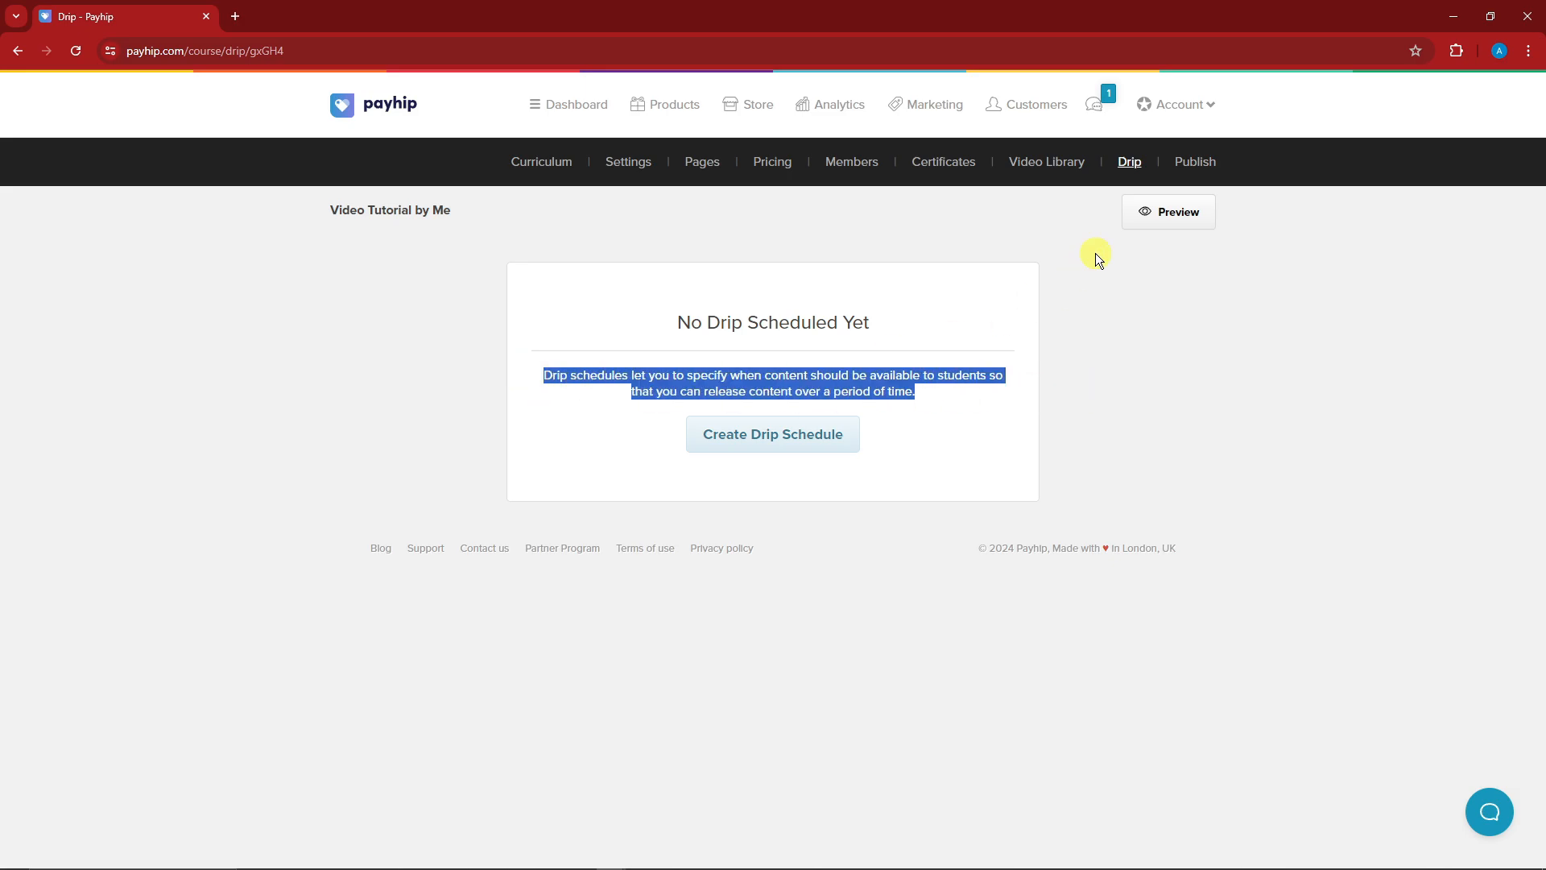
# Review the course's publish status options and set the status to Published.
pyautogui.click(1194, 214)
pyautogui.click(1199, 248)
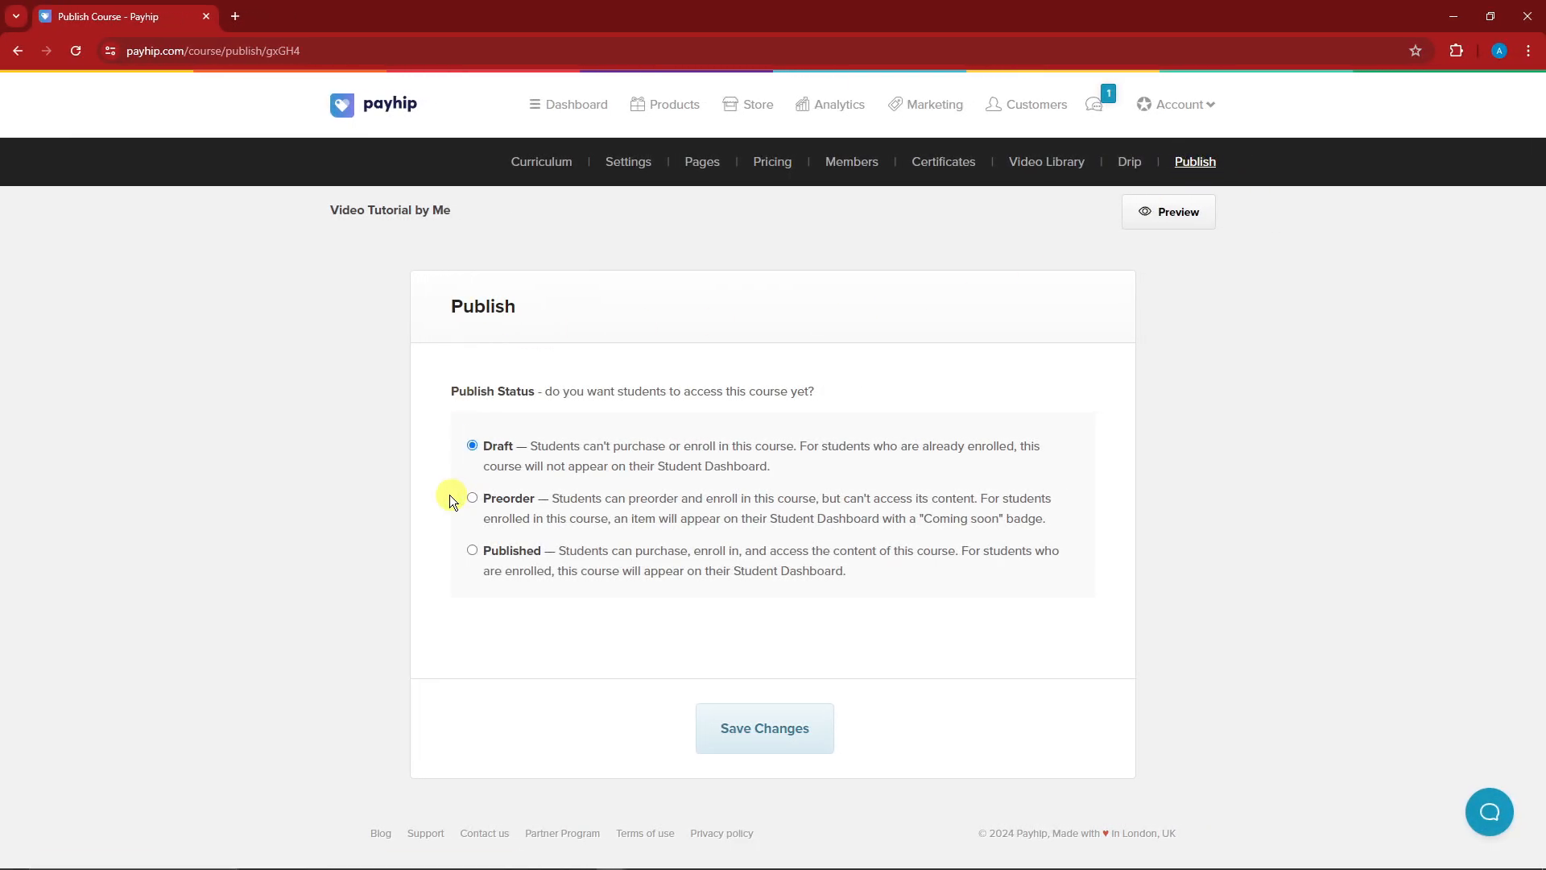
pyautogui.click(473, 499)
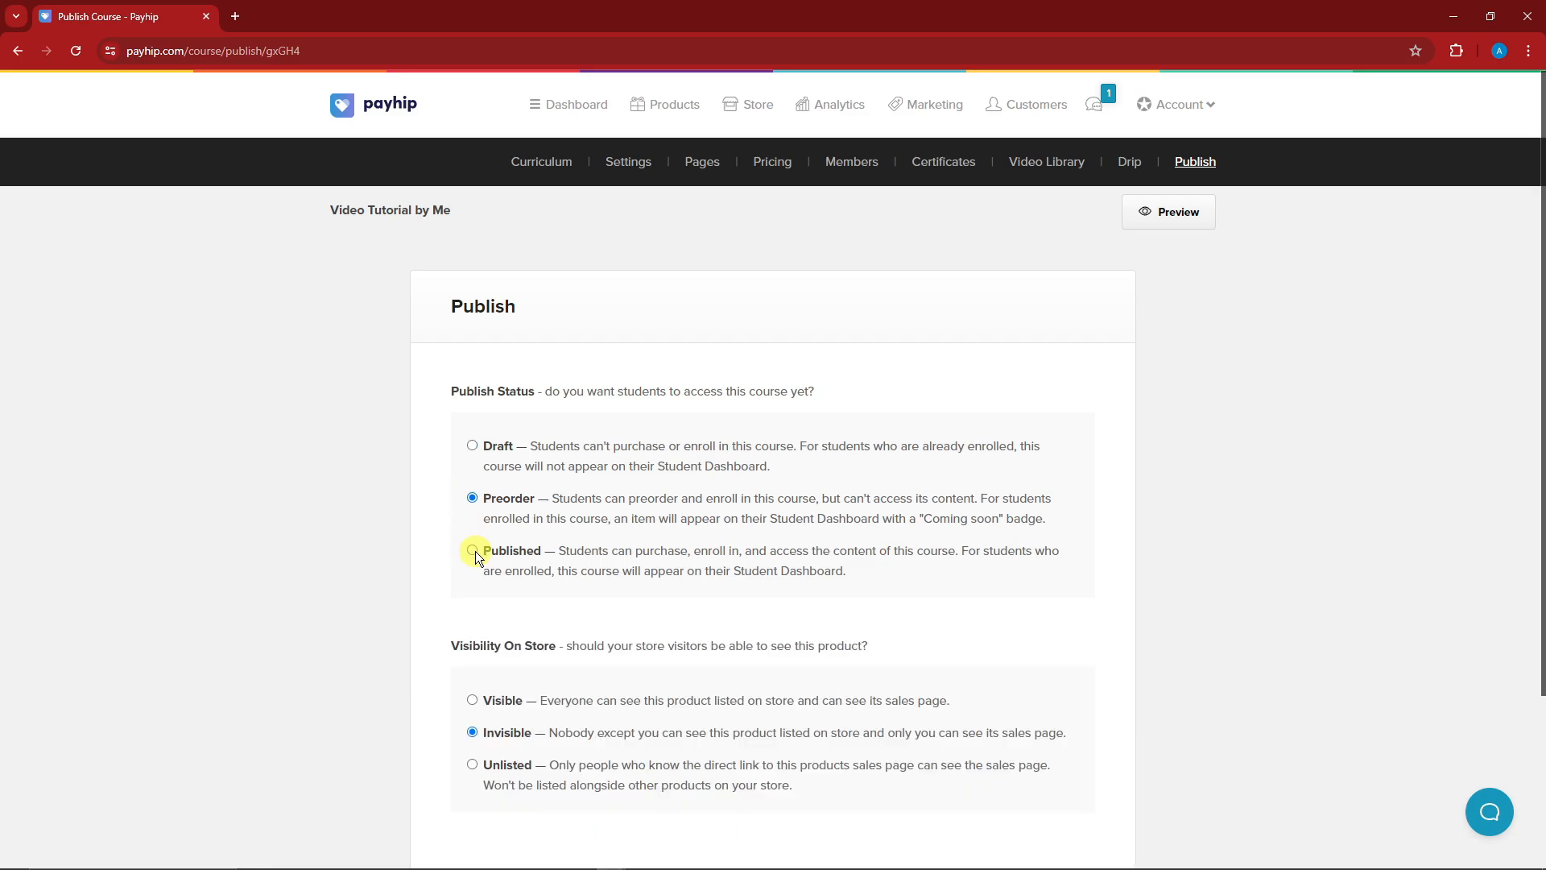
pyautogui.click(475, 551)
pyautogui.click(473, 498)
pyautogui.scroll(-3, 818, 498)
pyautogui.click(472, 331)
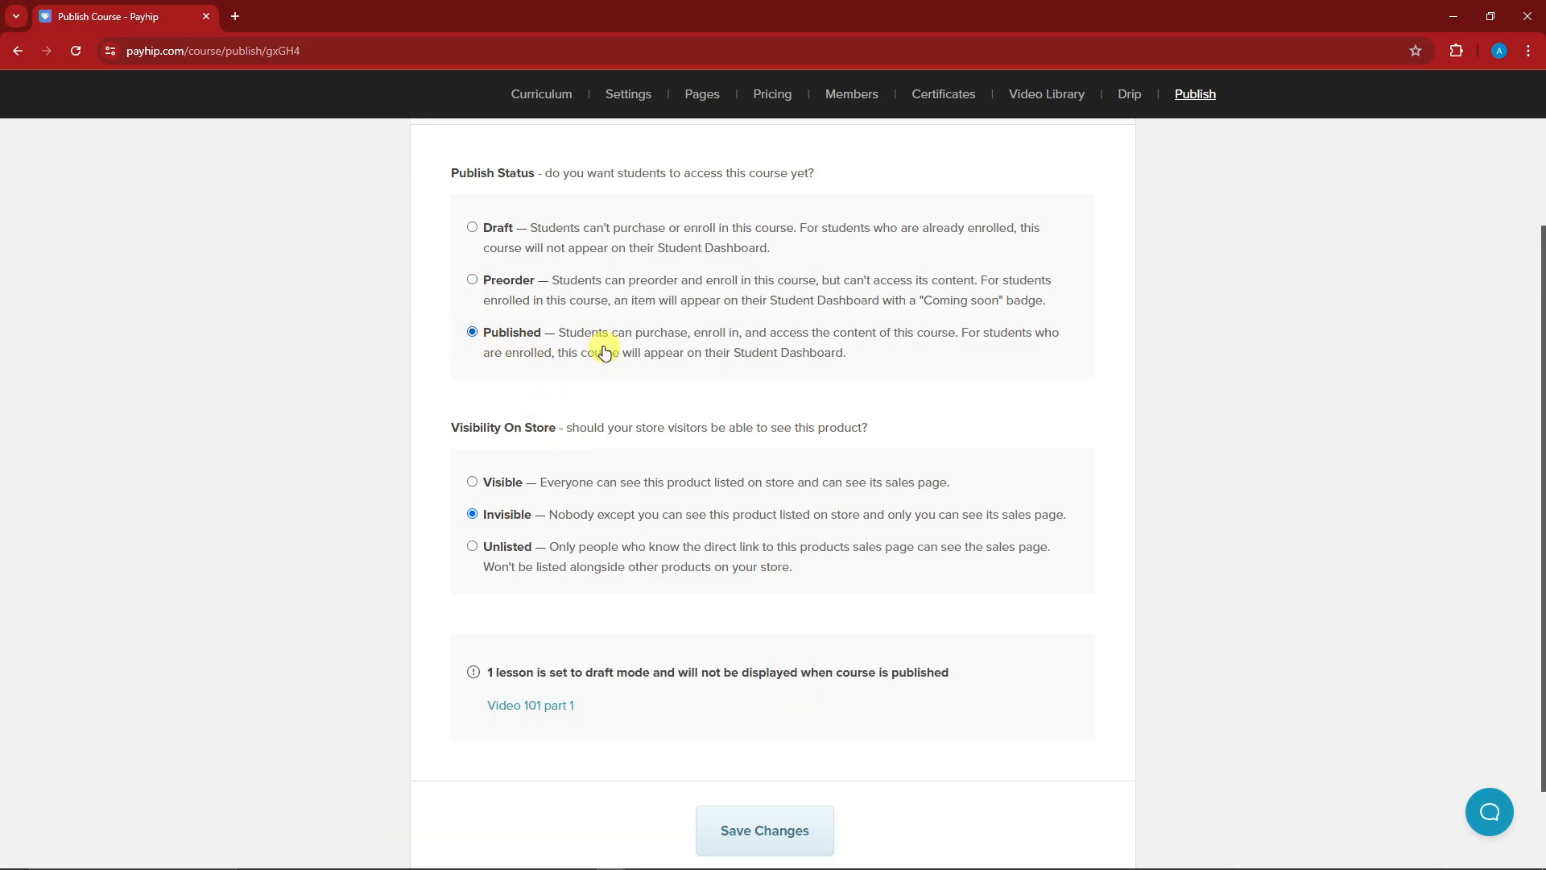
# Set the course's visibility on the store to Visible and save the publish changes.
pyautogui.click(472, 482)
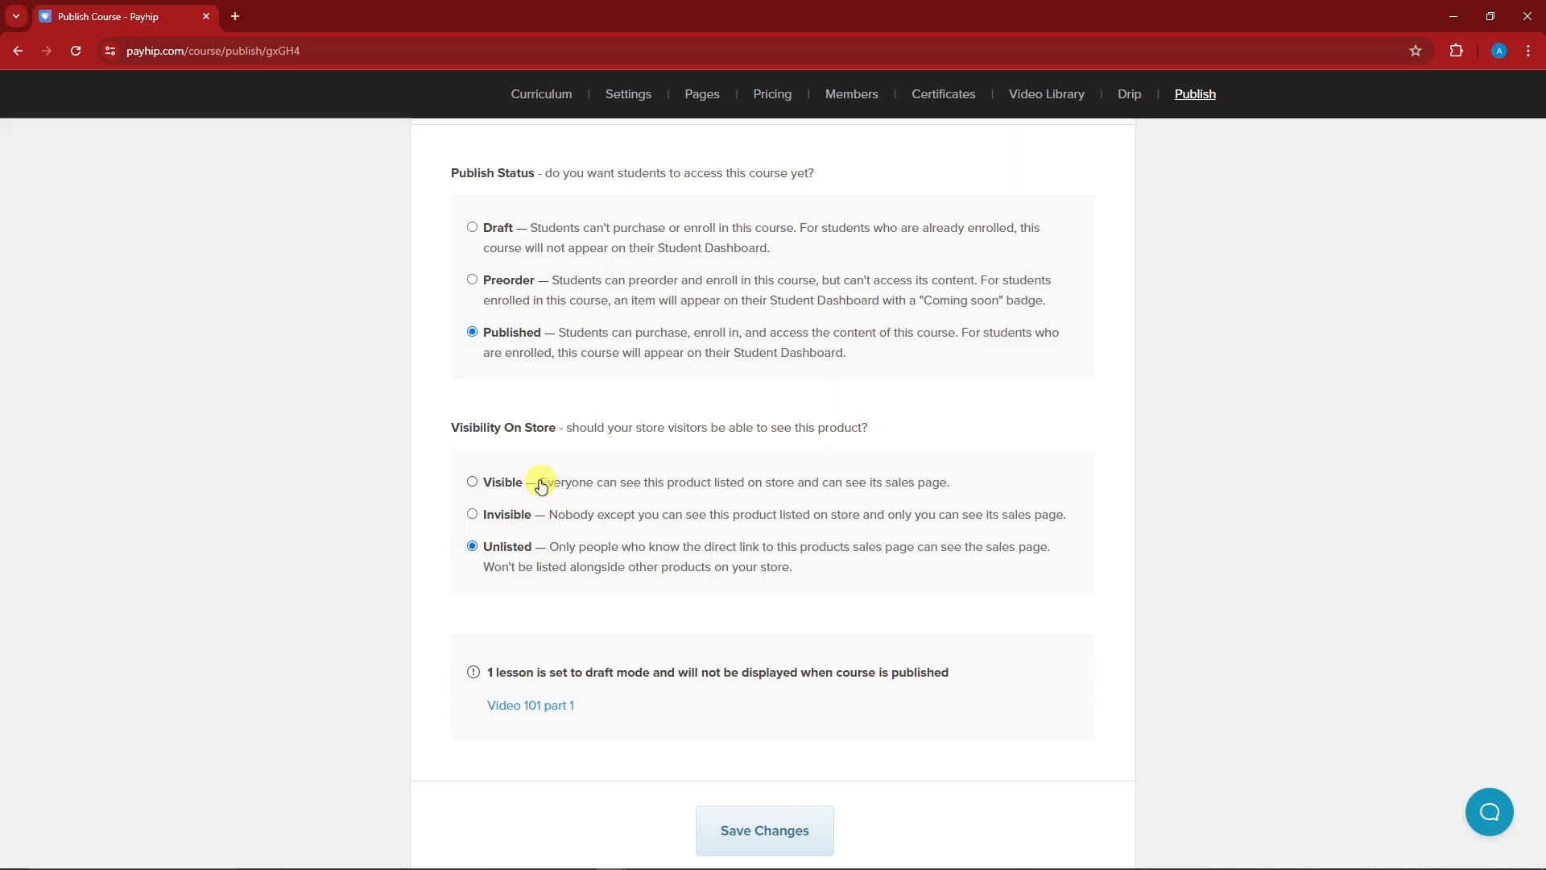
pyautogui.click(473, 481)
pyautogui.scroll(-2, 643, 614)
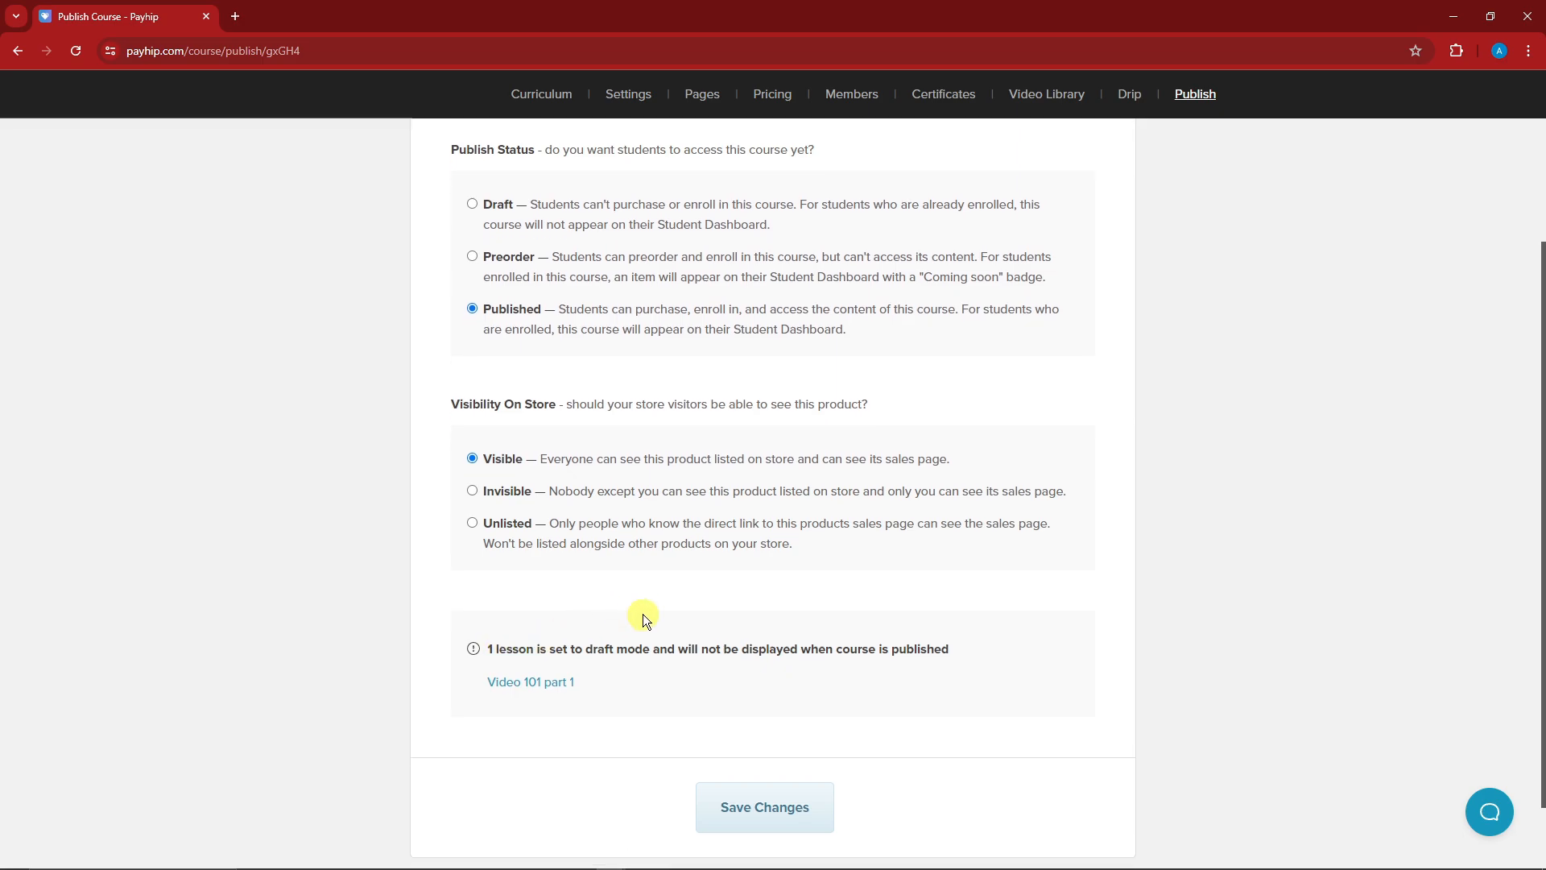
pyautogui.click(758, 719)
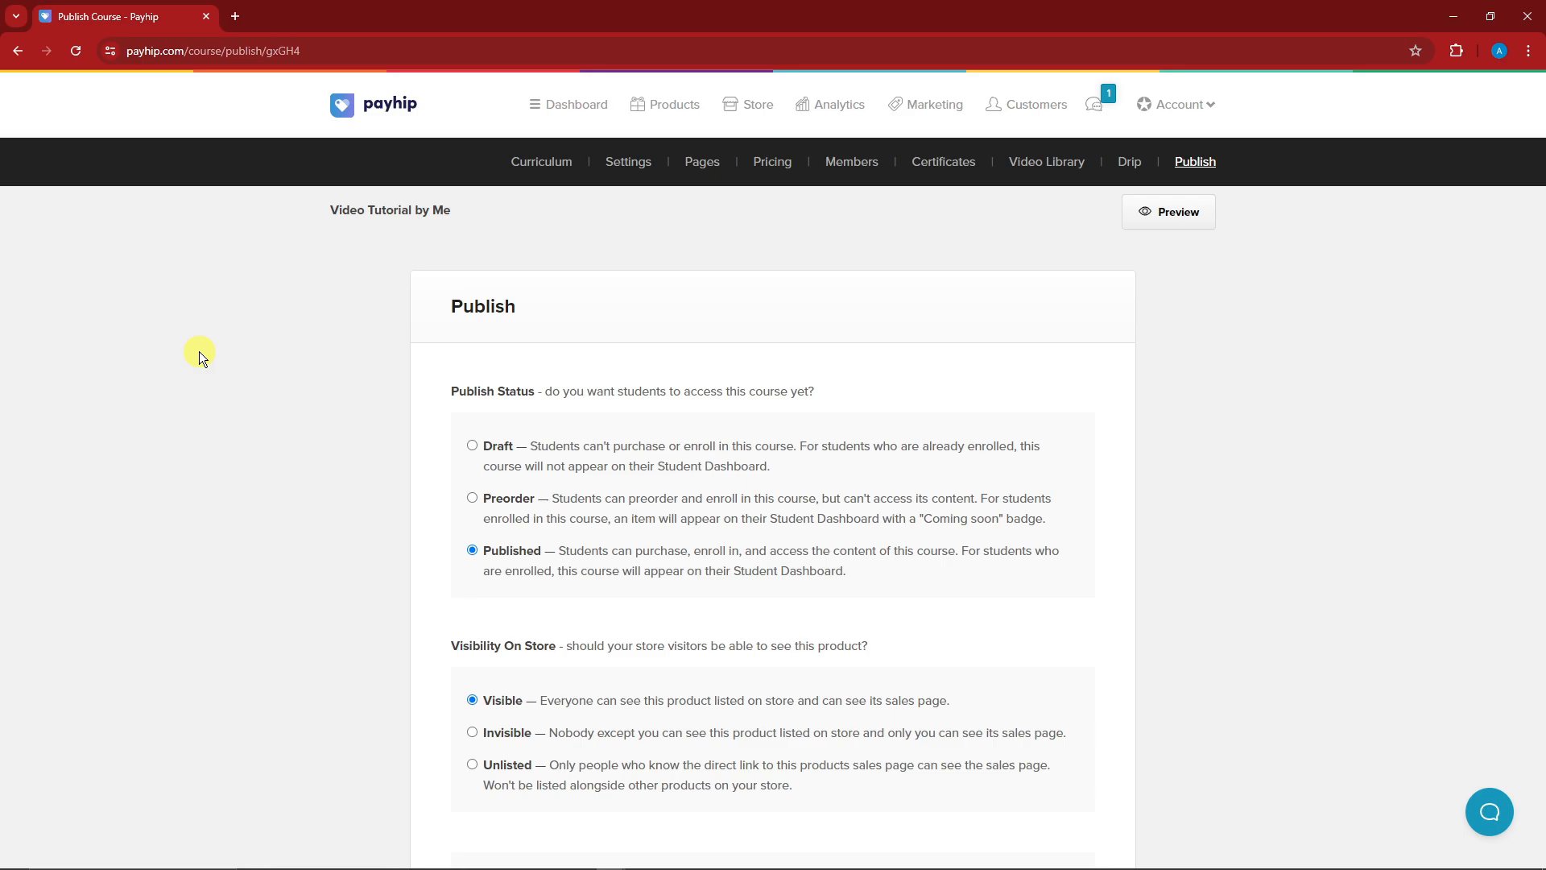
# Copy the sales page URL from the course's pages overview.
pyautogui.click(704, 164)
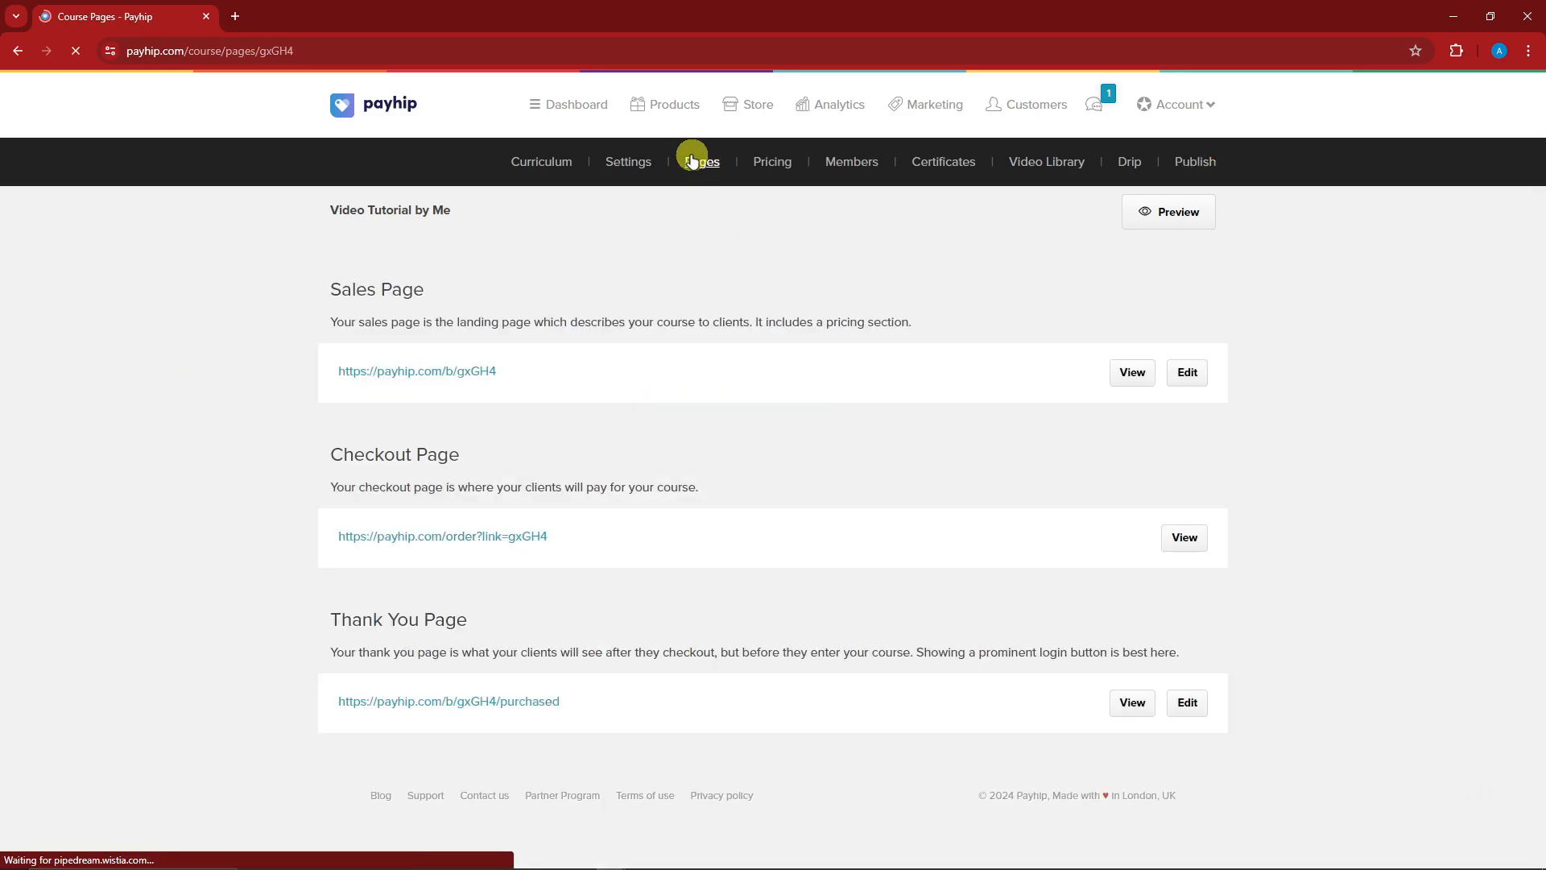
pyautogui.moveTo(516, 372); pyautogui.dragTo(339, 372)
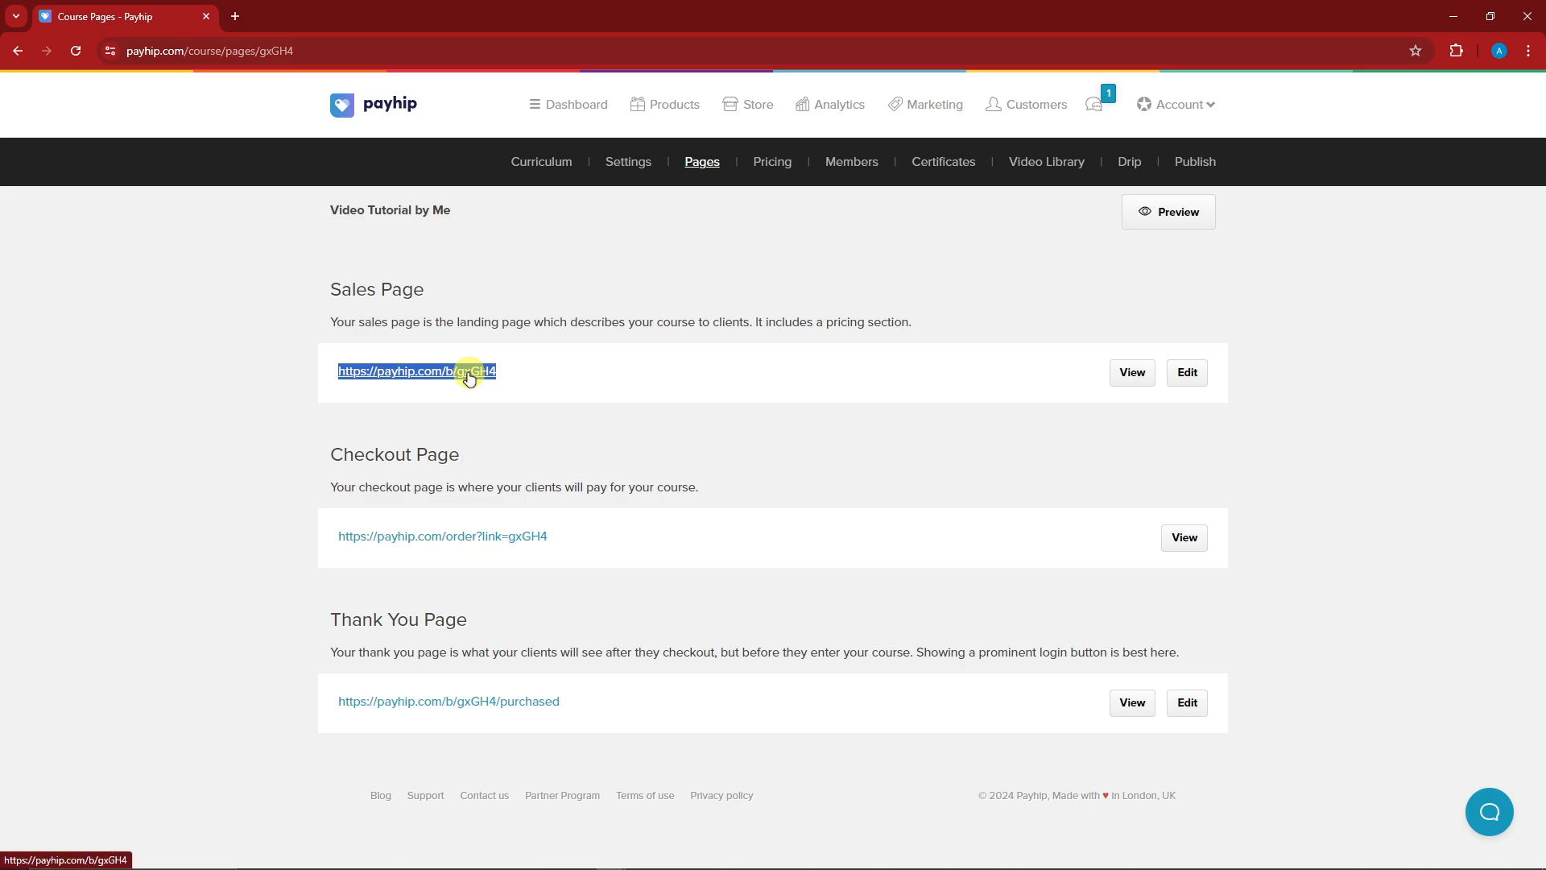
pyautogui.click(548, 374)
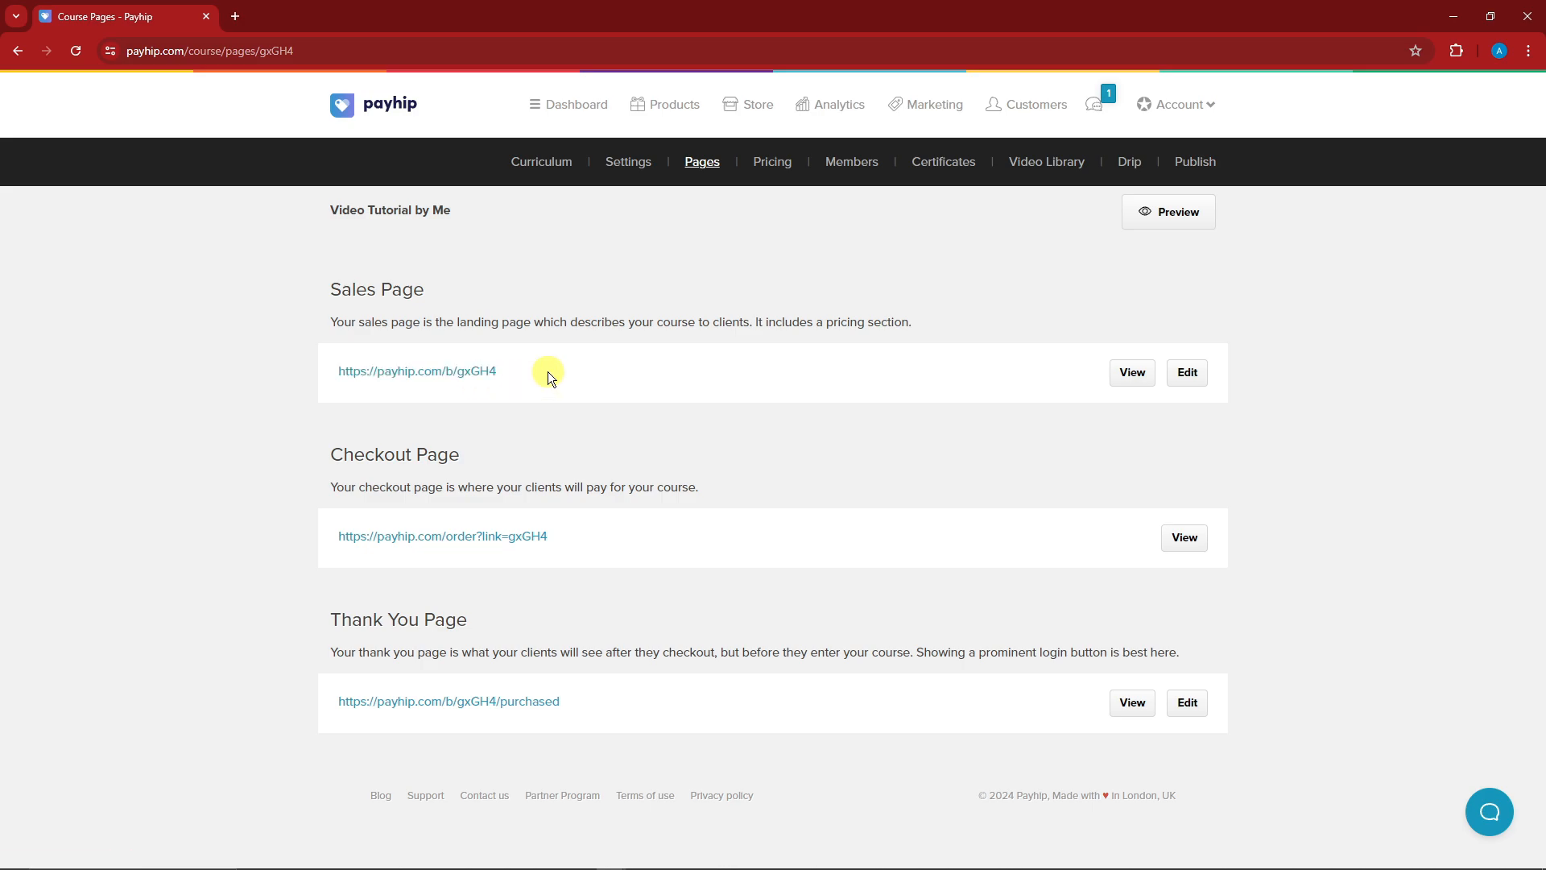
pyautogui.moveTo(547, 373); pyautogui.dragTo(322, 358)
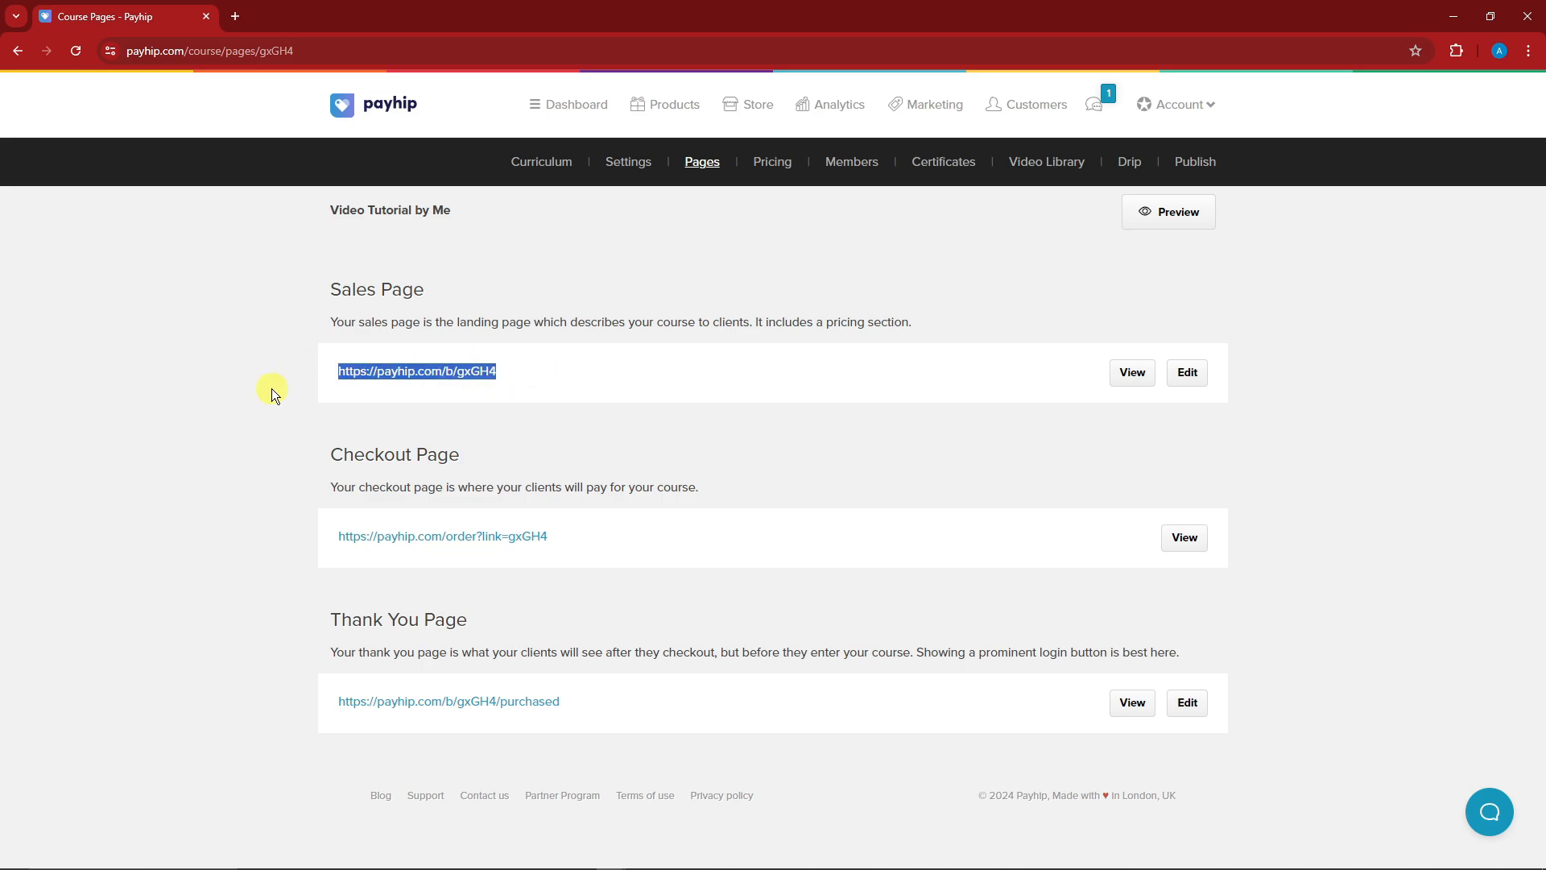
pyautogui.click(515, 384)
pyautogui.moveTo(514, 383); pyautogui.dragTo(344, 369)
pyautogui.rightClick(393, 382)
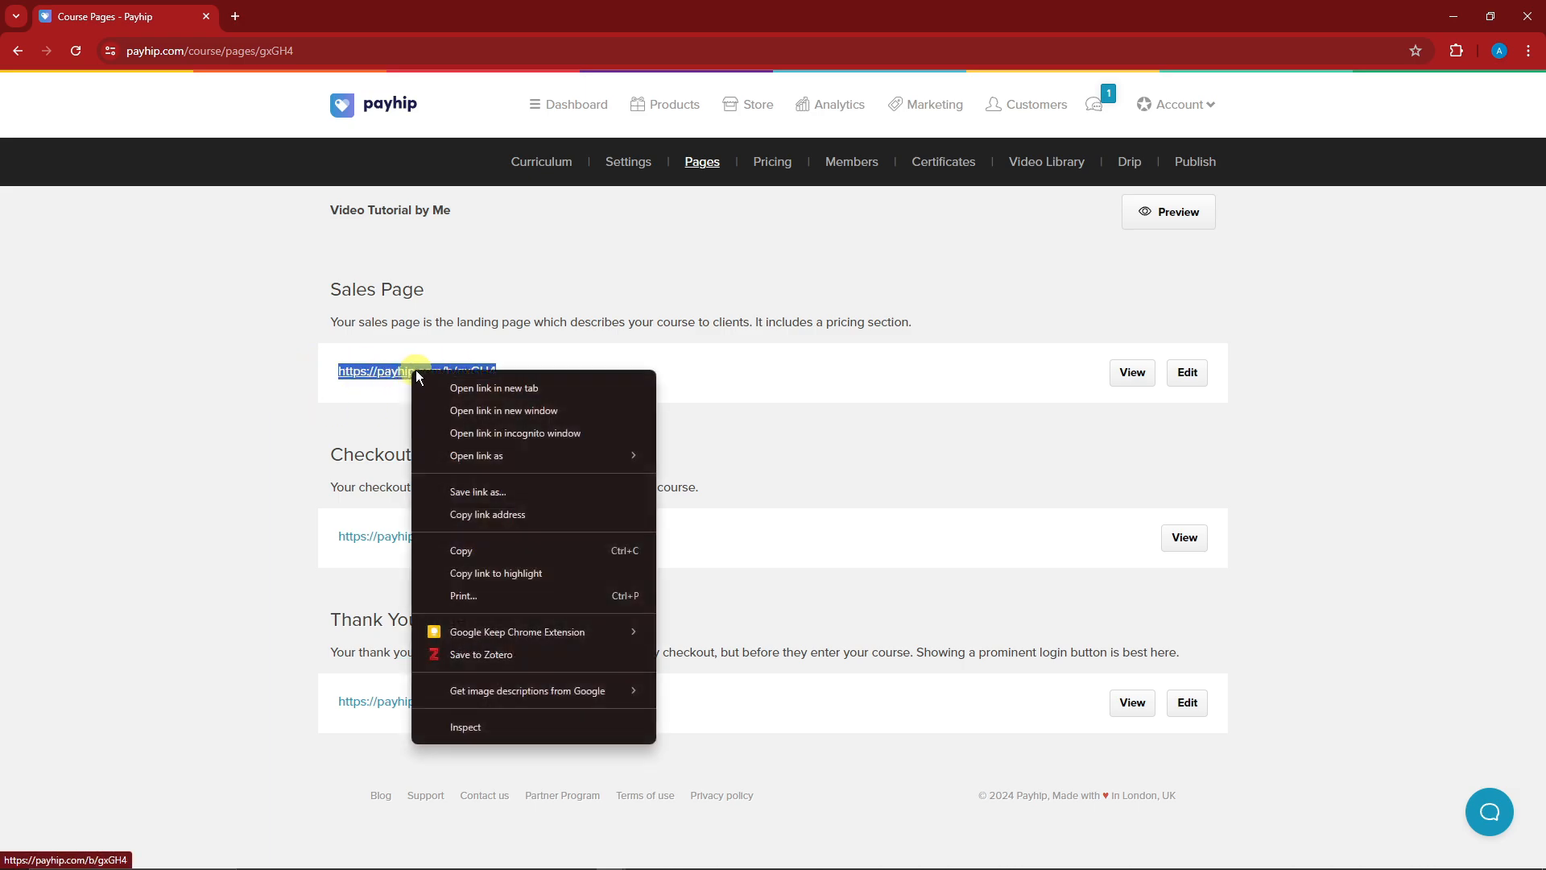
pyautogui.click(494, 549)
pyautogui.click(598, 369)
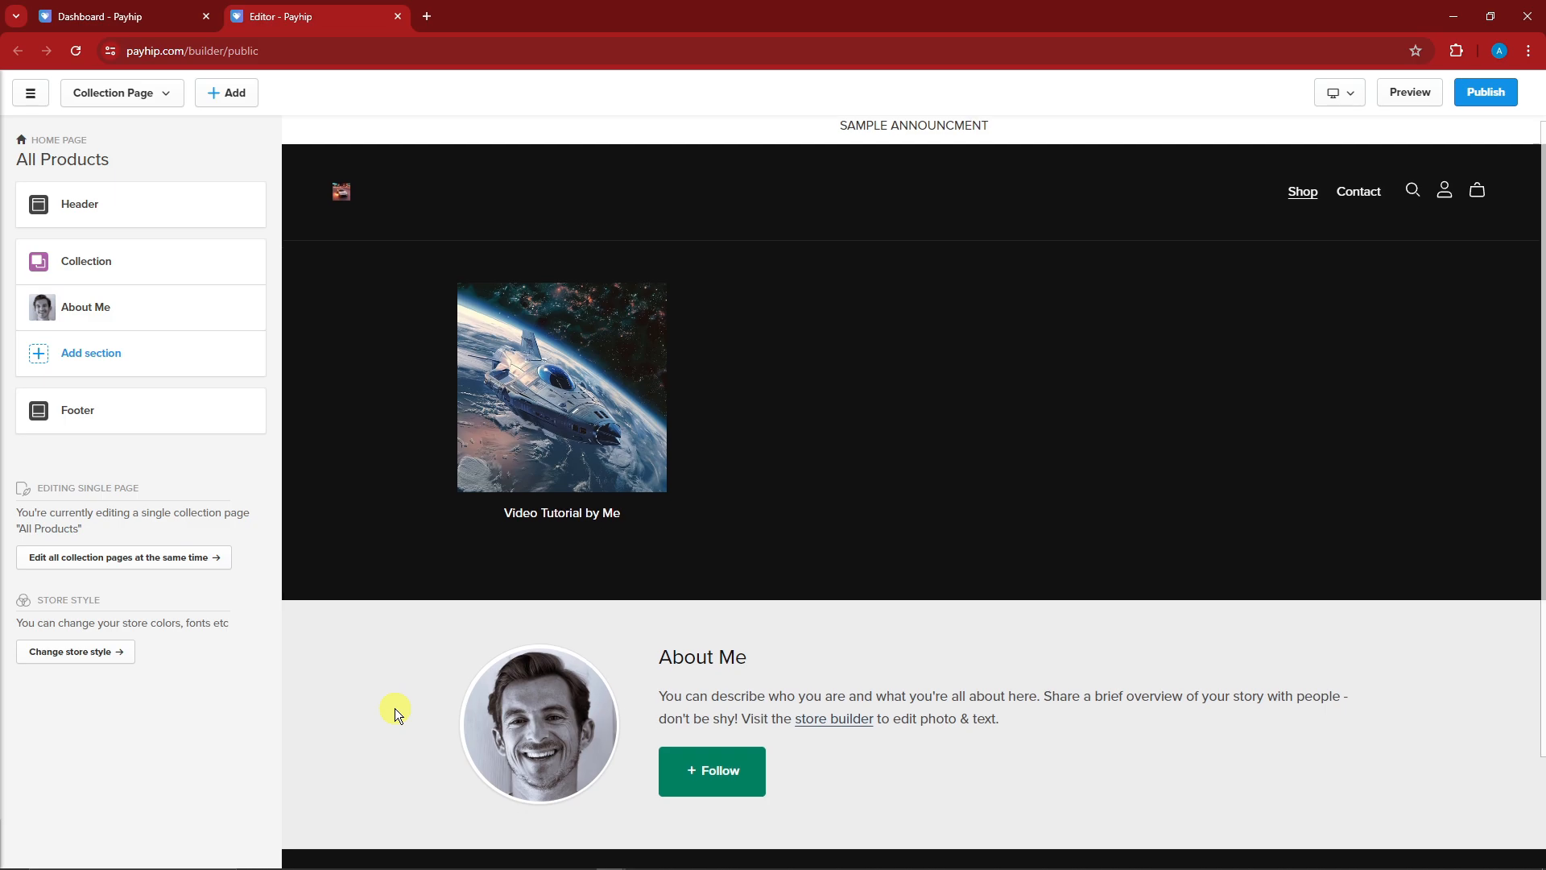
# Look over the store's All Products home page in the store editor, from the course listing to the footer.
pyautogui.scroll(-2, 394, 708)
pyautogui.scroll(2, 394, 707)
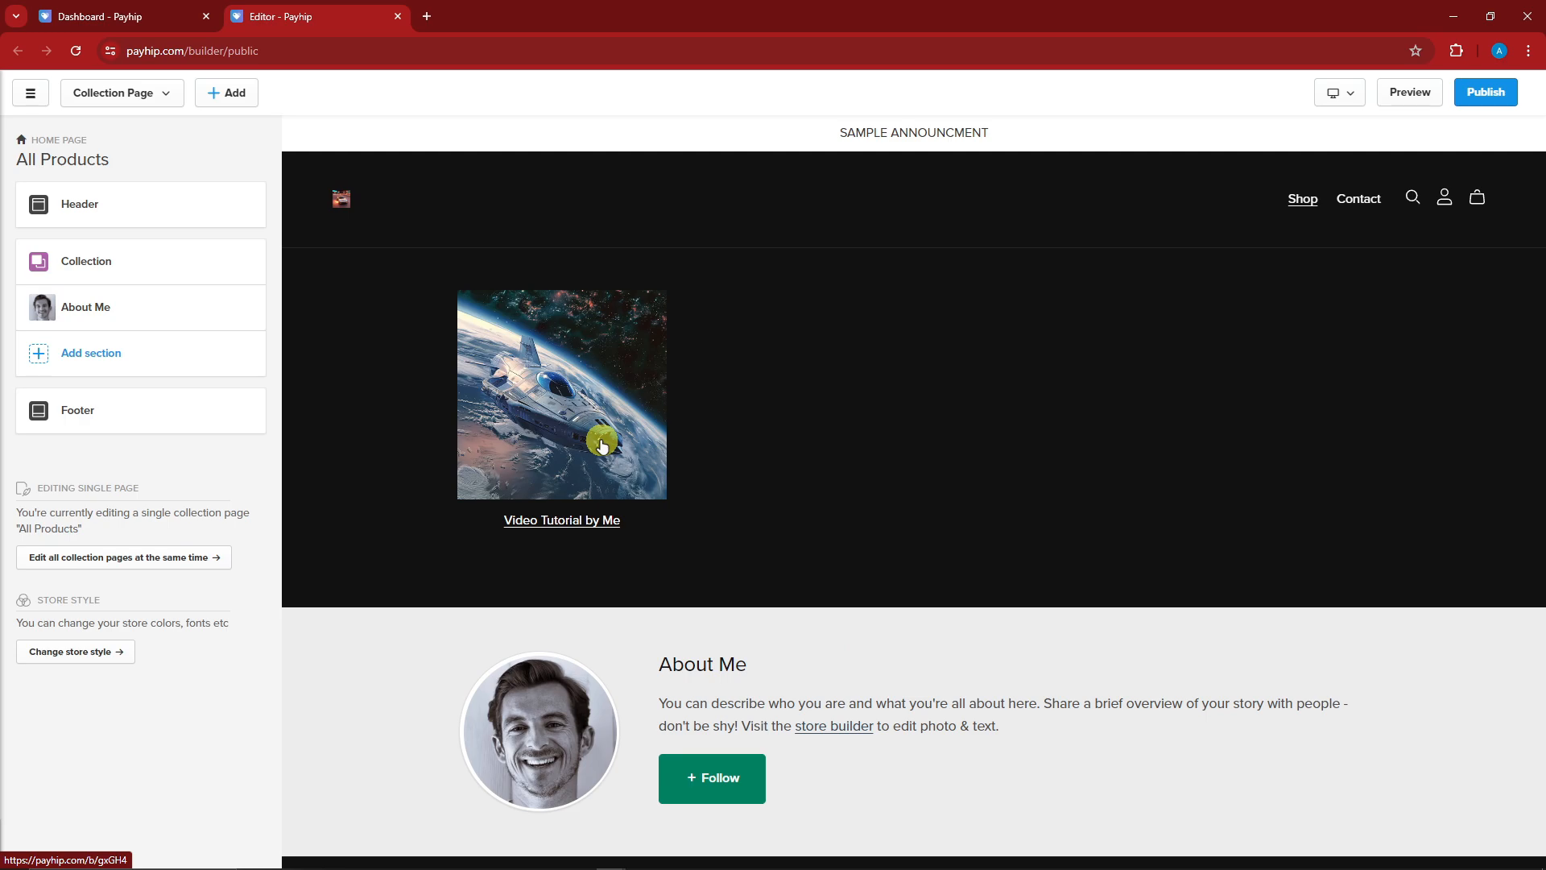
pyautogui.scroll(-2, 665, 462)
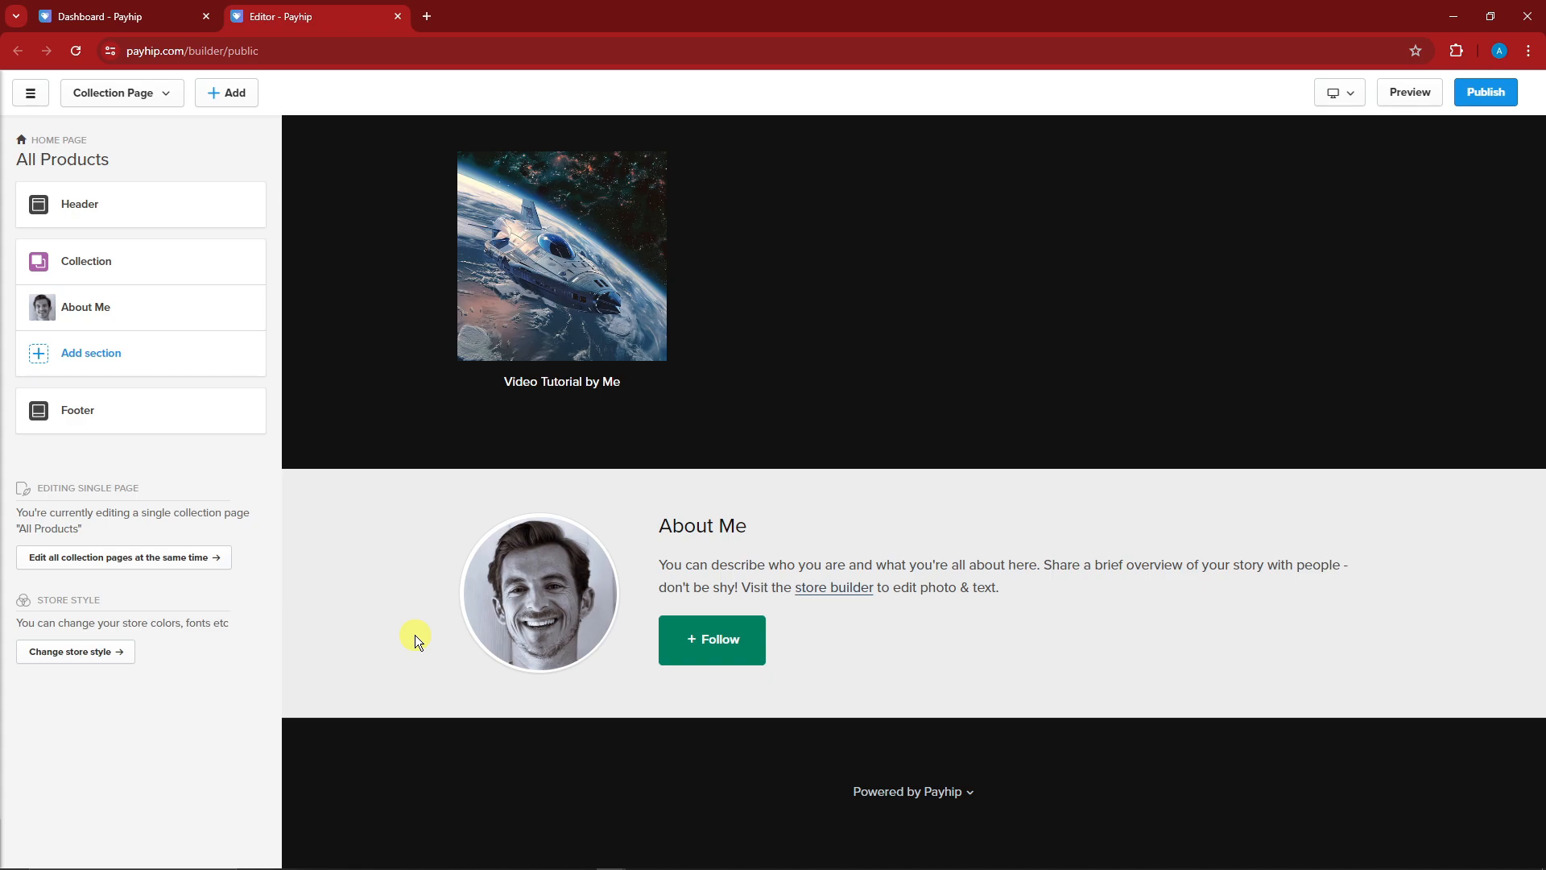
pyautogui.scroll(2, 413, 635)
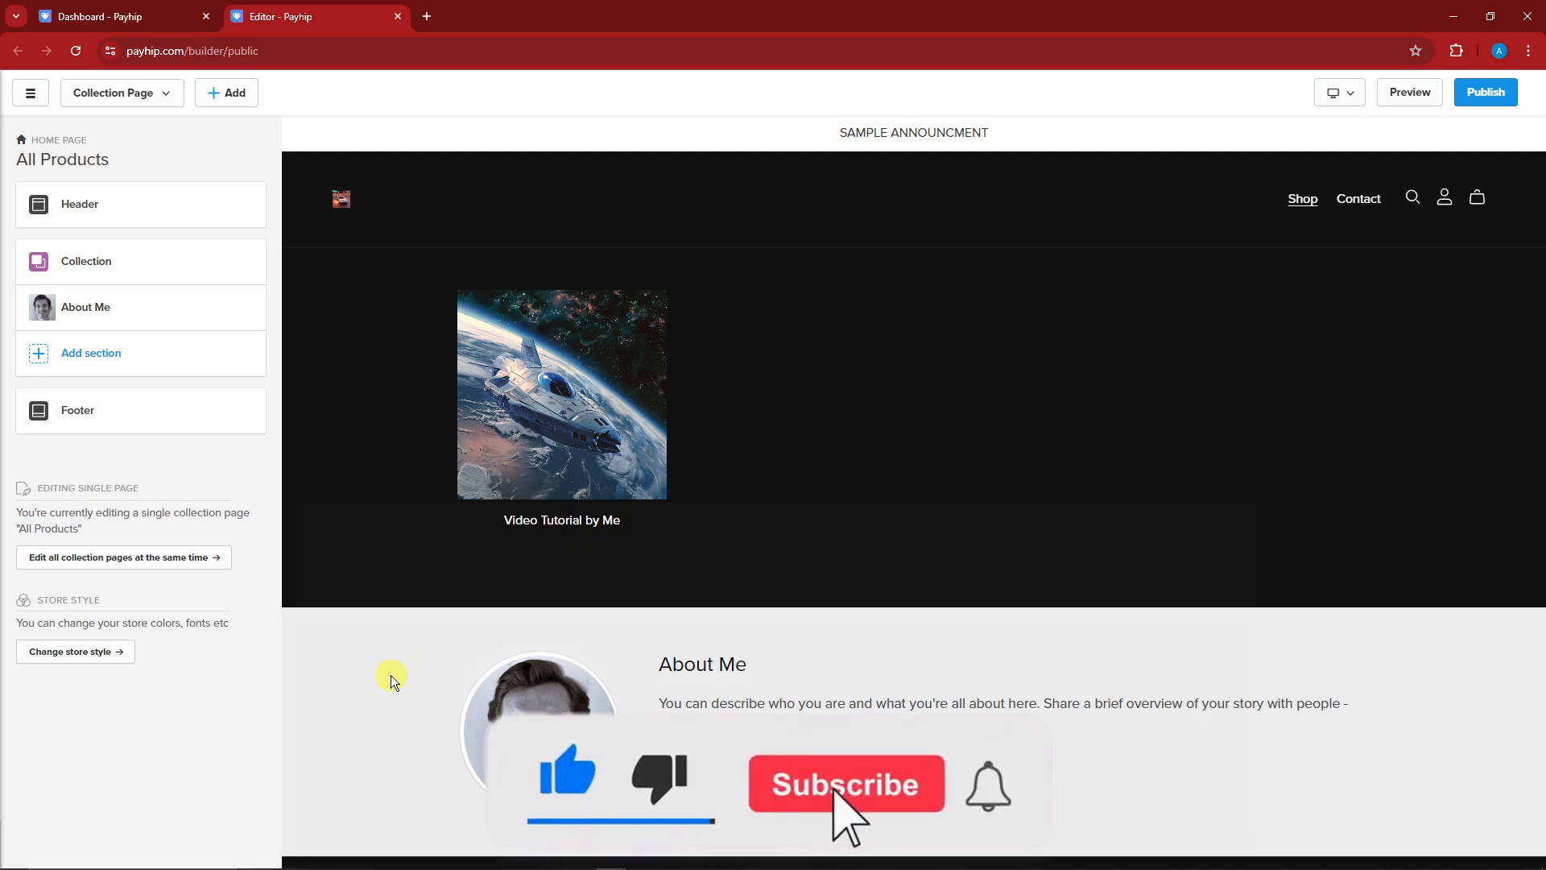
pyautogui.scroll(-2, 389, 675)
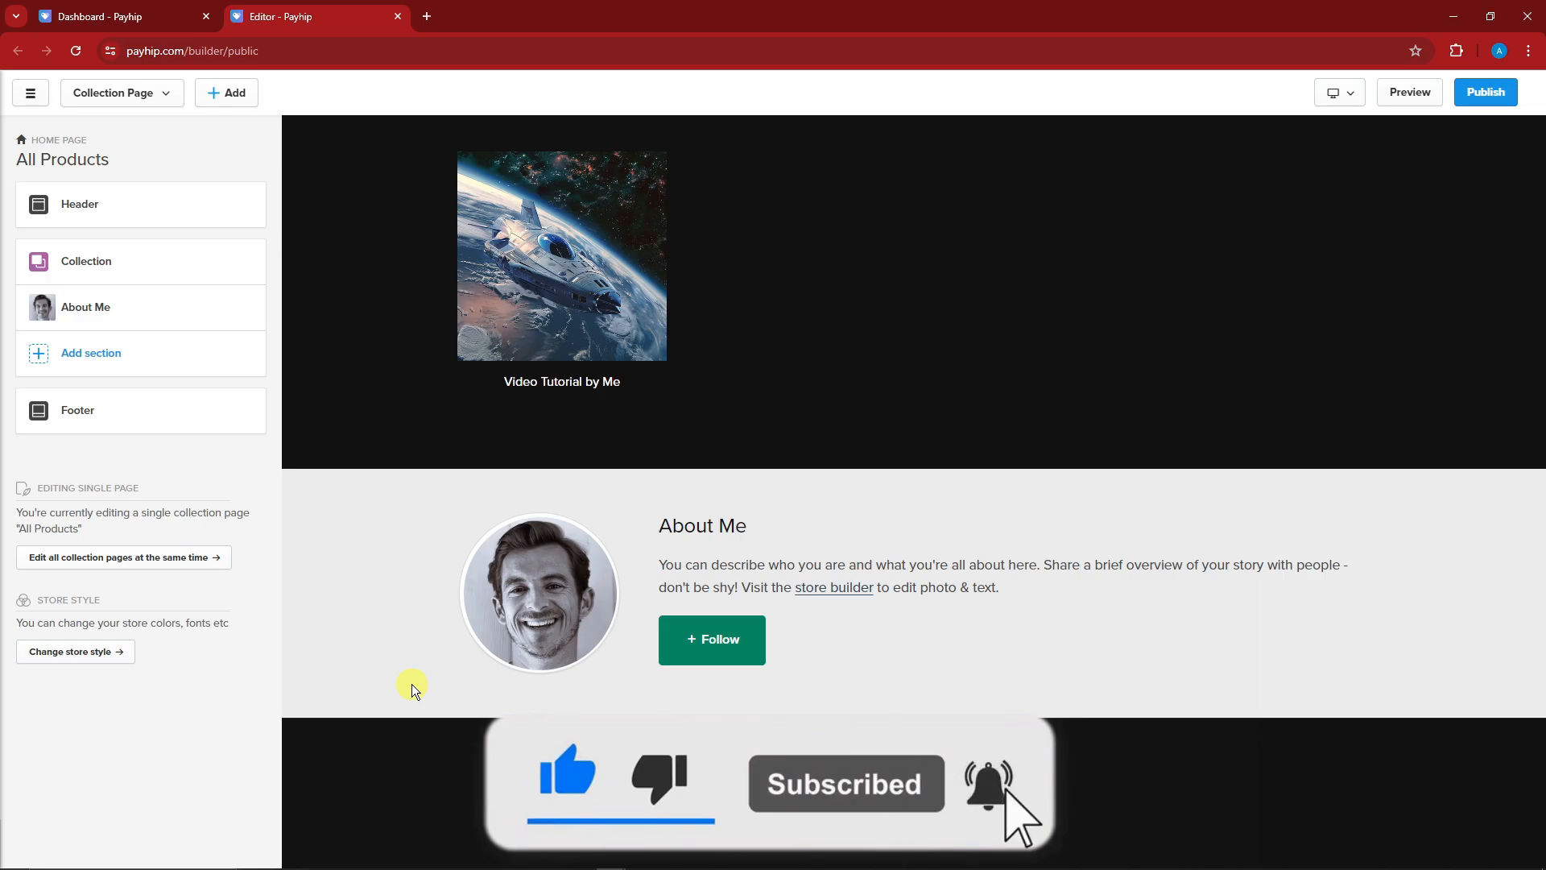